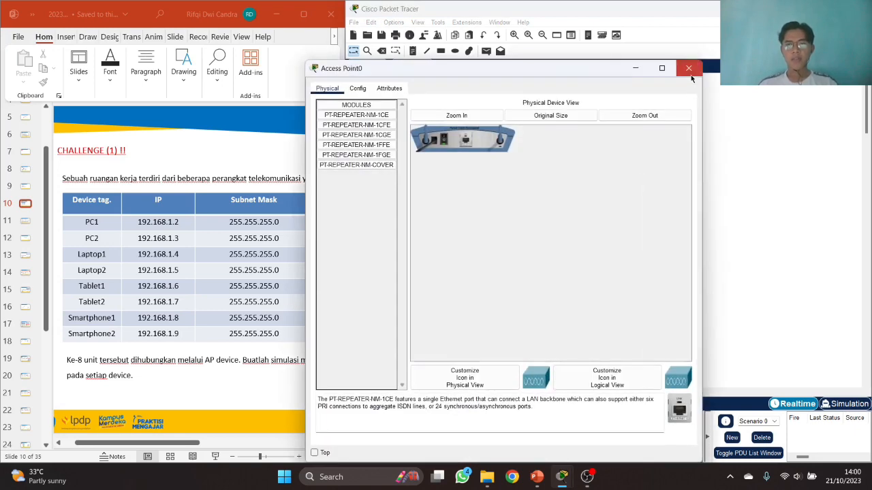
- Place two PC-PT computers on the workspace and line them up vertically
{"action": "left_click", "coordinate": [689, 69]}
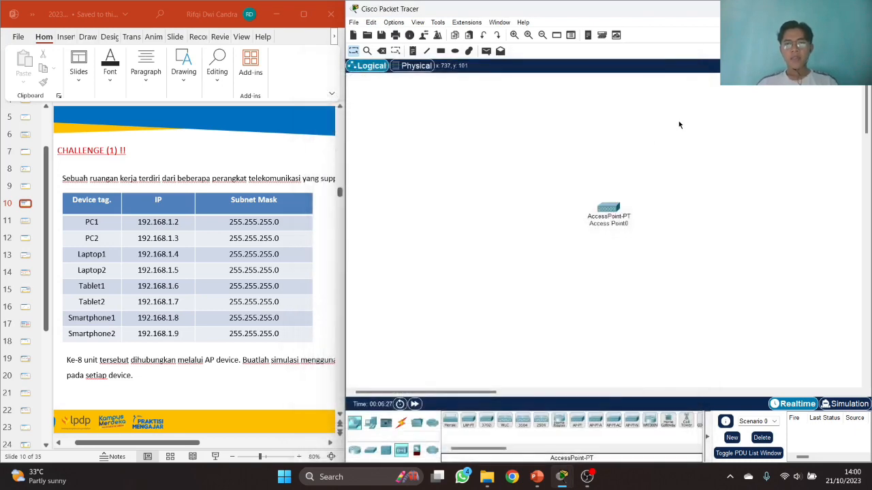
{"action": "left_click", "coordinate": [370, 423]}
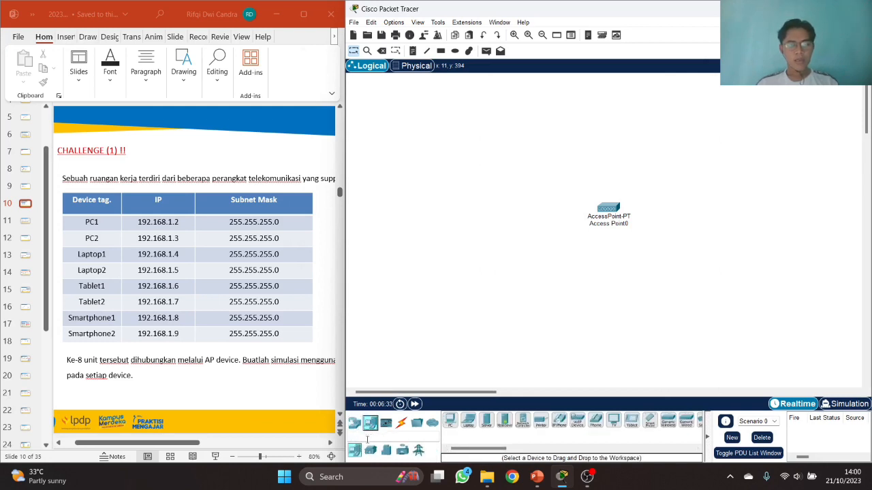
{"action": "left_click_drag", "start_coordinate": [450, 423], "coordinate": [494, 156]}
{"action": "left_click_drag", "start_coordinate": [449, 420], "coordinate": [487, 213]}
{"action": "left_click_drag", "start_coordinate": [490, 154], "coordinate": [479, 154]}
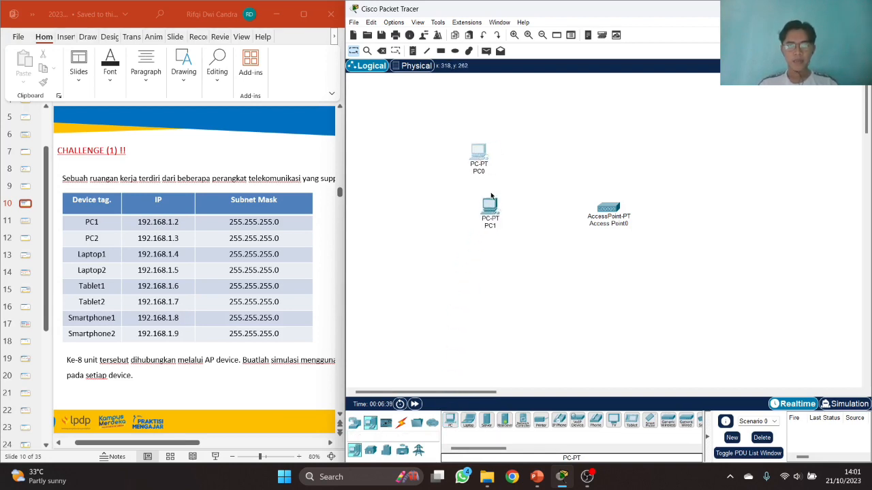
{"action": "left_click_drag", "start_coordinate": [485, 215], "coordinate": [473, 214]}
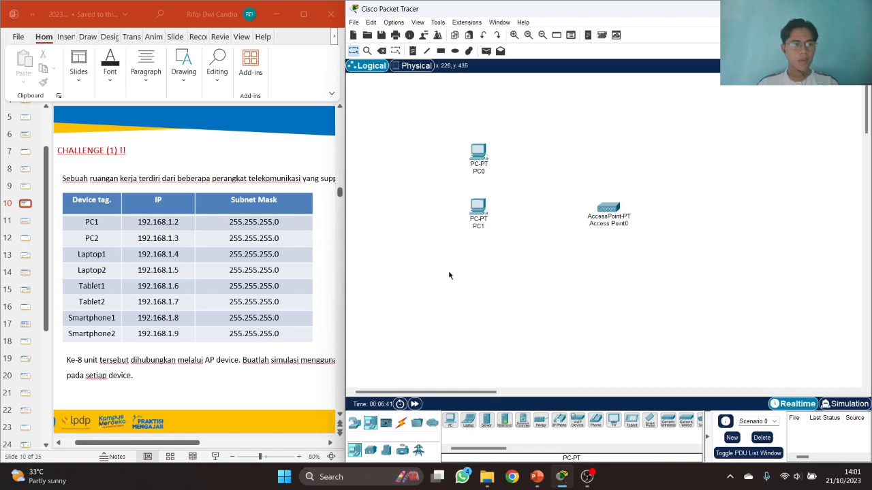
- Add two Laptop-PT laptops side by side and shift the PCs lower
{"action": "left_click_drag", "start_coordinate": [468, 422], "coordinate": [564, 298]}
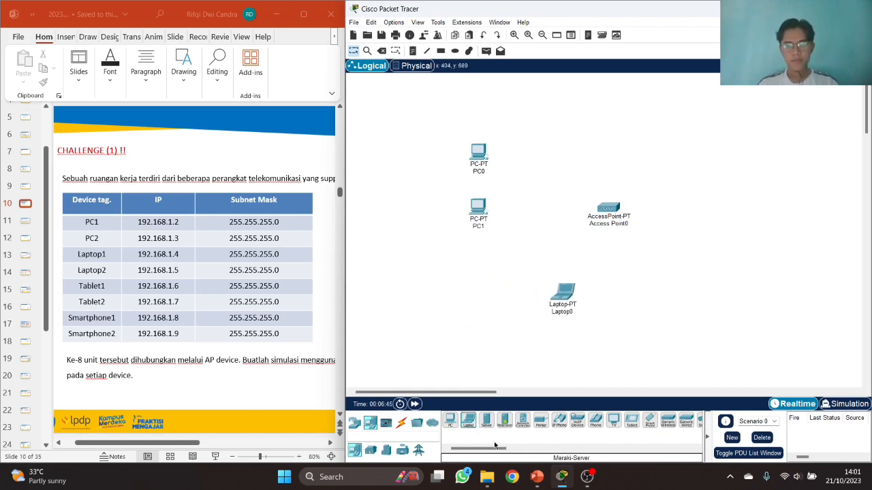
{"action": "left_click_drag", "start_coordinate": [478, 425], "coordinate": [653, 300]}
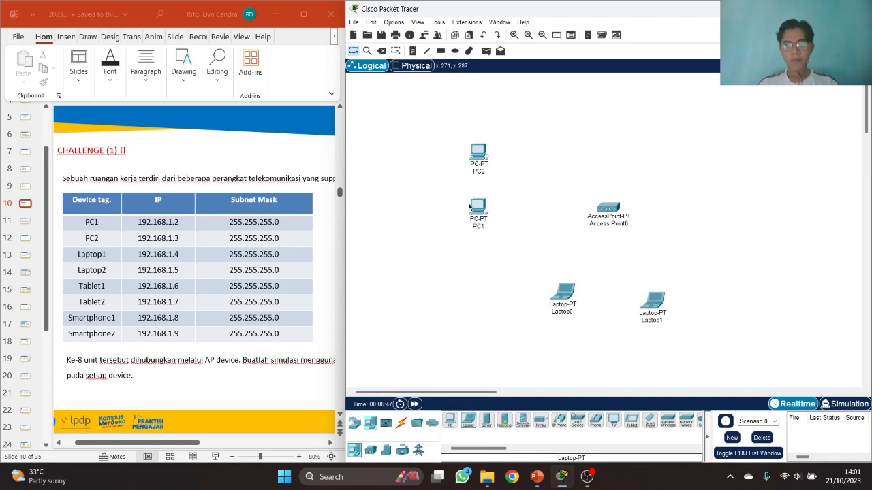
{"action": "left_click_drag", "start_coordinate": [479, 211], "coordinate": [484, 242]}
{"action": "left_click_drag", "start_coordinate": [485, 158], "coordinate": [492, 180]}
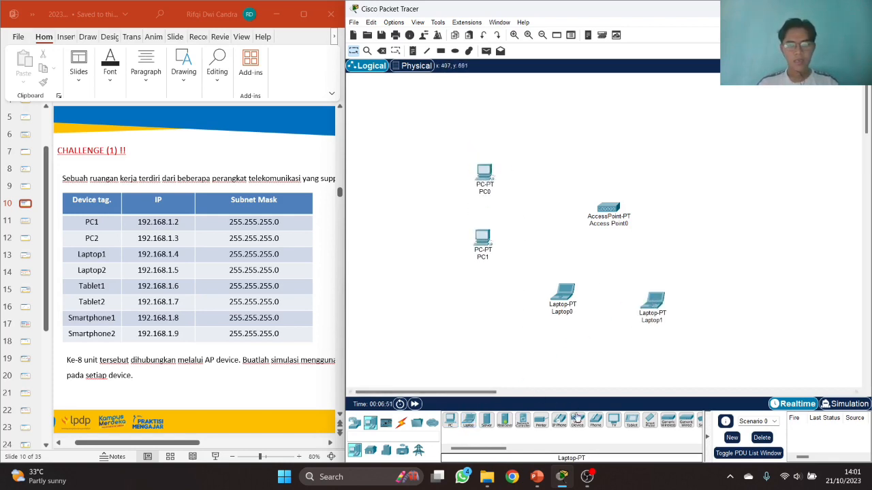
- Add two TabletPC-PT tablets and two SMARTPHONE-PT phones around Access Point0
{"action": "left_click_drag", "start_coordinate": [631, 421], "coordinate": [714, 252]}
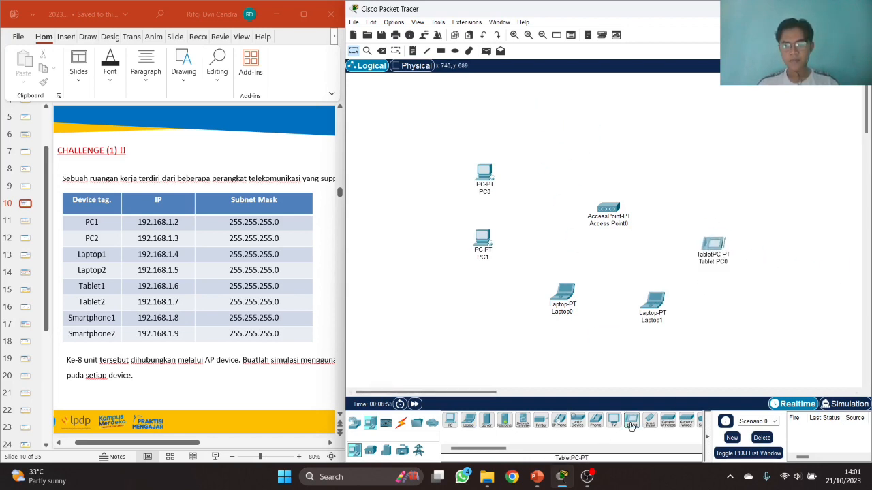
{"action": "left_click_drag", "start_coordinate": [631, 423], "coordinate": [716, 186]}
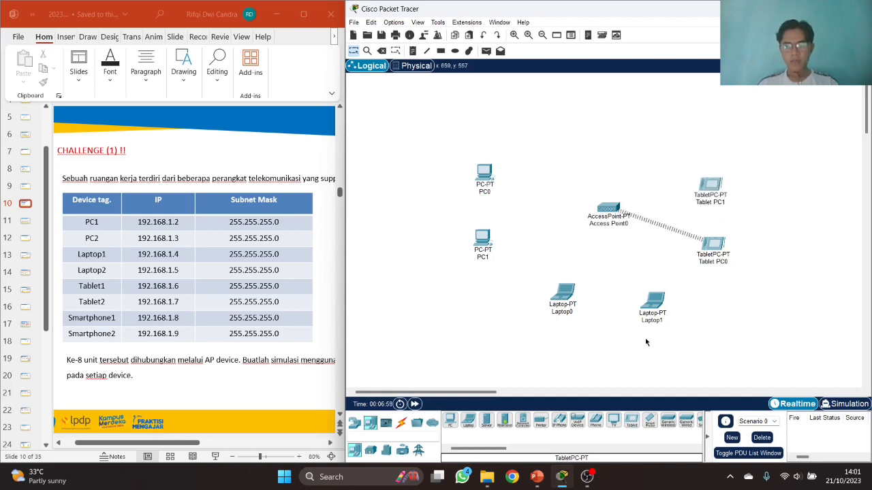
{"action": "left_click_drag", "start_coordinate": [649, 423], "coordinate": [566, 140]}
{"action": "left_click_drag", "start_coordinate": [649, 423], "coordinate": [641, 150]}
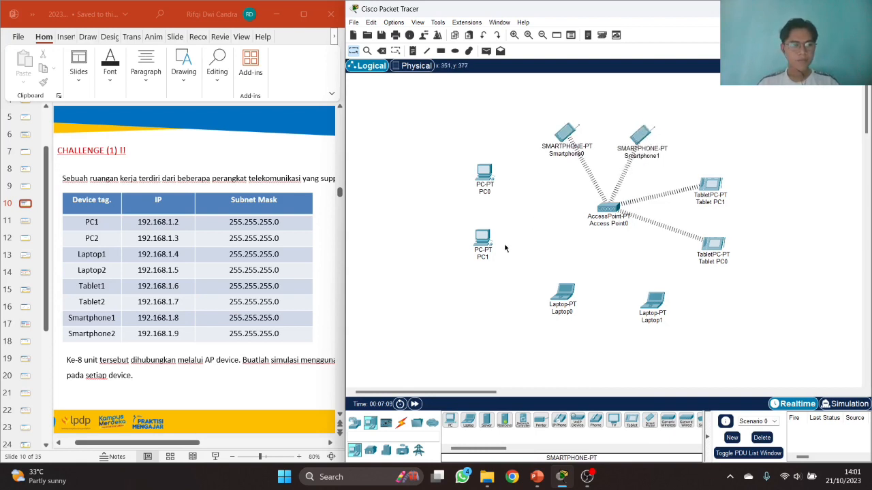
- Rename the two PCs to PC1 and PC2
{"action": "left_click", "coordinate": [485, 258]}
{"action": "key", "text": "BackSpace"}
{"action": "type", "text": "2"}
{"action": "left_click", "coordinate": [484, 192]}
{"action": "type", "text": "1"}
{"action": "key", "text": "Return"}
- Rename the laptops to Laptop1 and Laptop2
{"action": "left_click", "coordinate": [658, 319]}
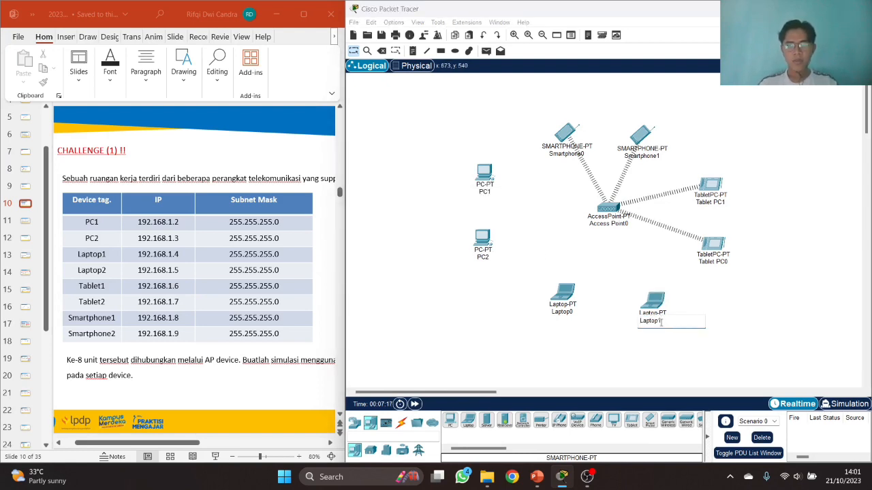
{"action": "type", "text": "2"}
{"action": "key", "text": "Return"}
{"action": "left_click", "coordinate": [572, 313]}
{"action": "type", "text": "1"}
{"action": "key", "text": "Return"}
- Rename the tablets to Tablet 1 and Tablet 2
{"action": "left_click", "coordinate": [727, 263]}
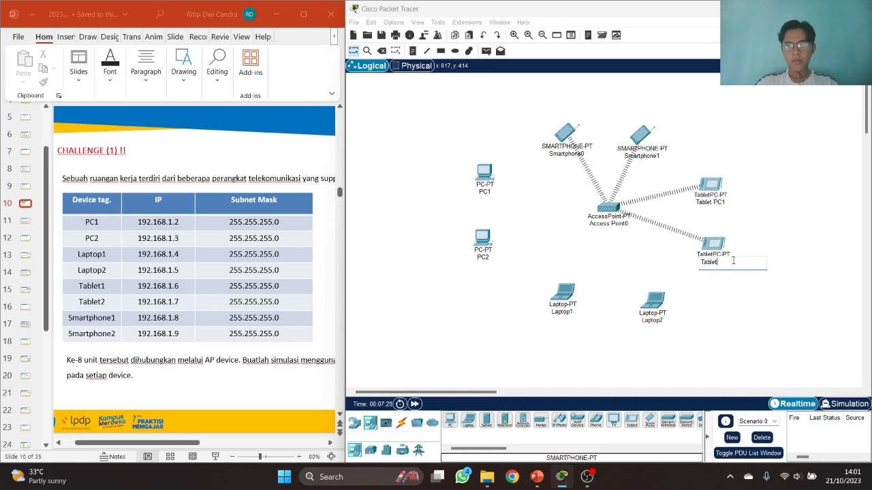
{"action": "type", "text": "2"}
{"action": "key", "text": "Return"}
{"action": "left_click", "coordinate": [725, 203]}
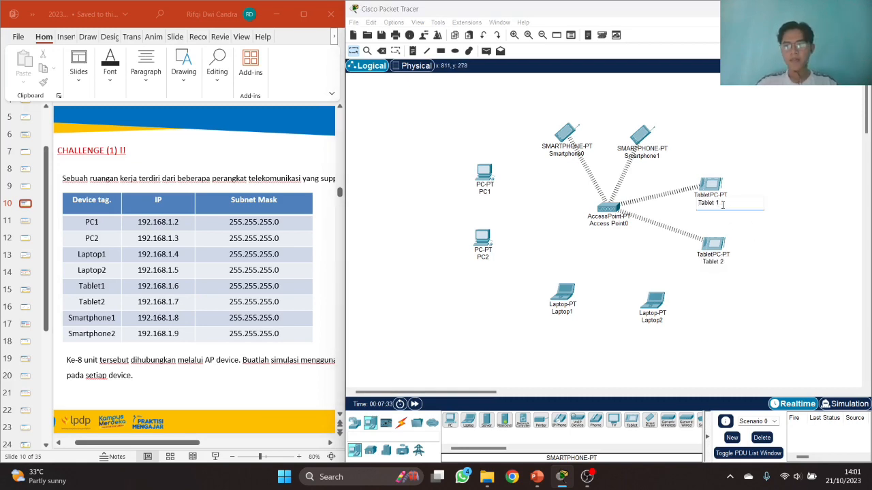
{"action": "key", "text": "Return"}
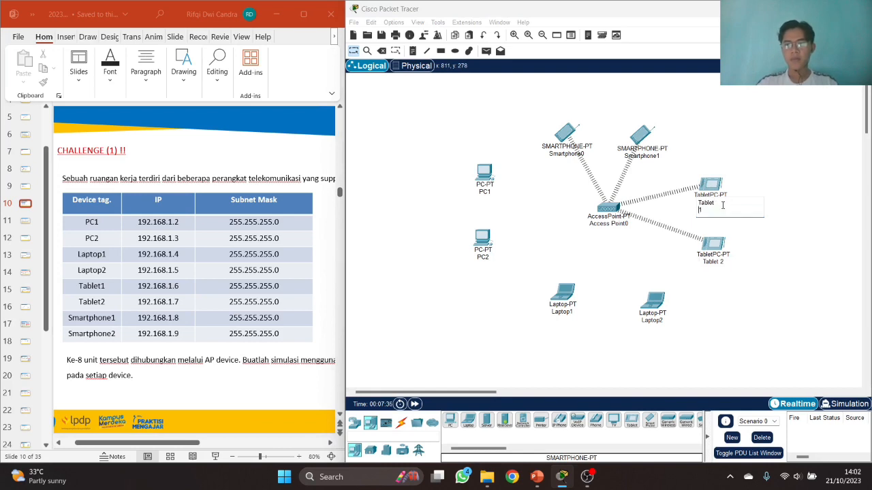
{"action": "key", "text": "BackSpace"}
{"action": "left_click", "coordinate": [726, 165]}
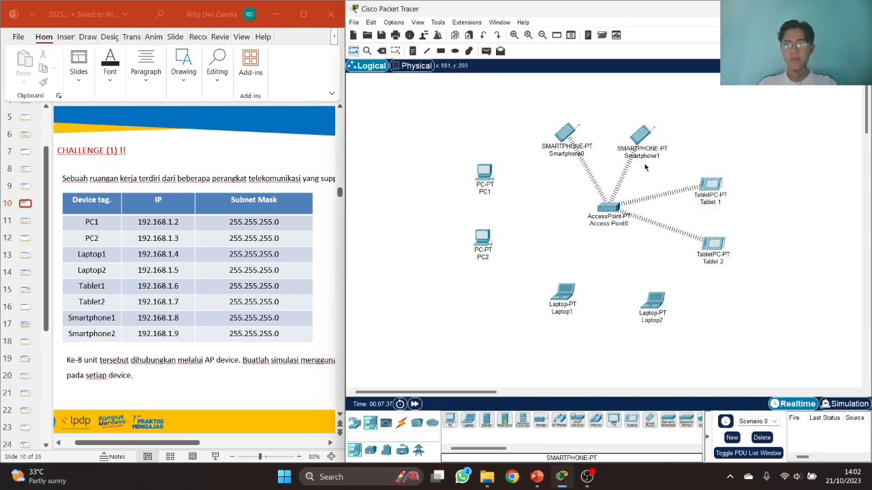
- Rename the phones to Smartphone1 and Smartphone2 and align them level
{"action": "left_click", "coordinate": [637, 158]}
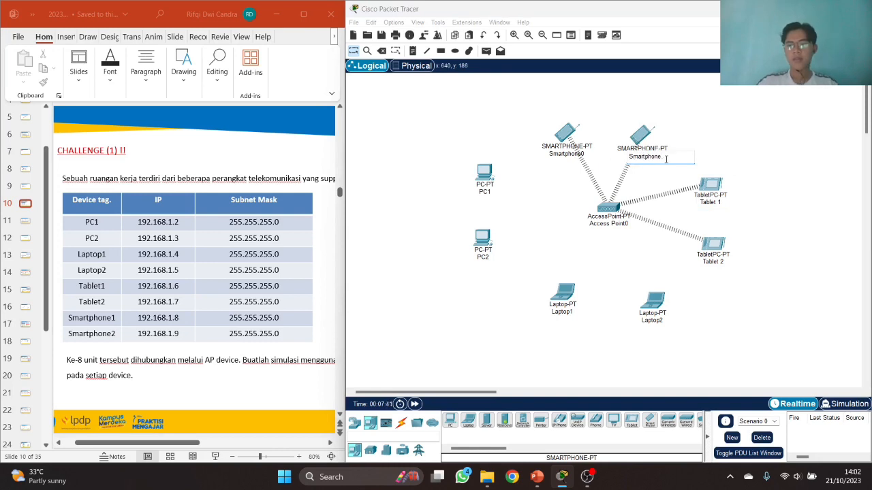
{"action": "left_click", "coordinate": [679, 143]}
{"action": "left_click", "coordinate": [584, 155]}
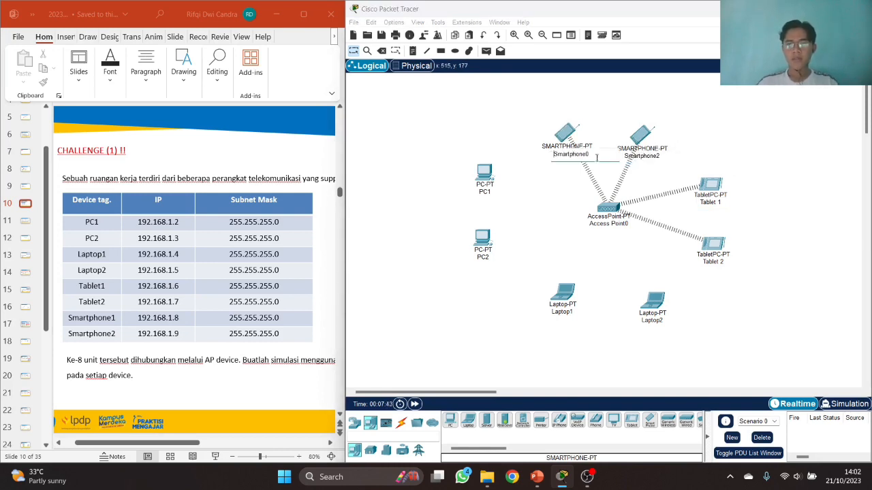
{"action": "left_click", "coordinate": [599, 134]}
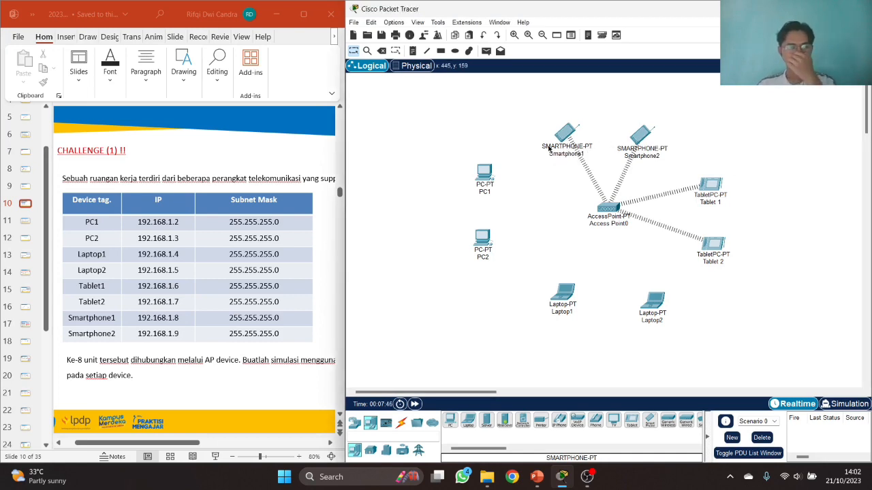
{"action": "left_click_drag", "start_coordinate": [559, 134], "coordinate": [560, 131]}
{"action": "left_click_drag", "start_coordinate": [644, 136], "coordinate": [652, 130]}
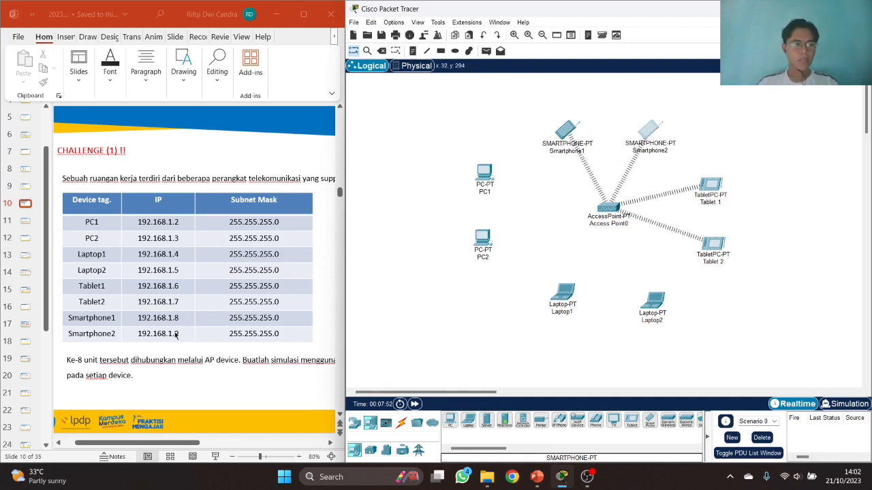
{"action": "left_click", "coordinate": [164, 445]}
{"action": "mouse_move", "coordinate": [182, 446]}
{"action": "left_mouse_down"}
{"action": "mouse_move", "coordinate": [215, 447]}
{"action": "mouse_move", "coordinate": [171, 446]}
{"action": "left_mouse_up"}
- Give Access Point0's Port 1 a custom SSID with WPA2-PSK security and a pass phrase
{"action": "left_click", "coordinate": [612, 212]}
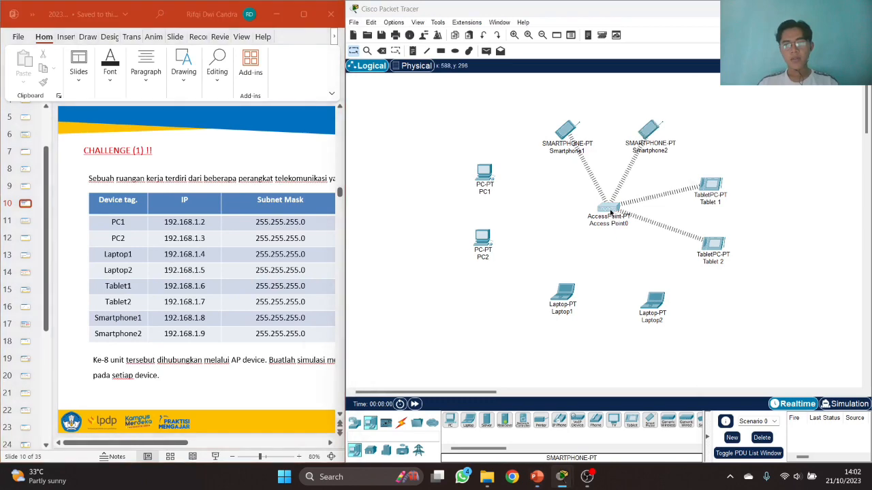
{"action": "left_click_drag", "start_coordinate": [492, 73], "coordinate": [530, 58]}
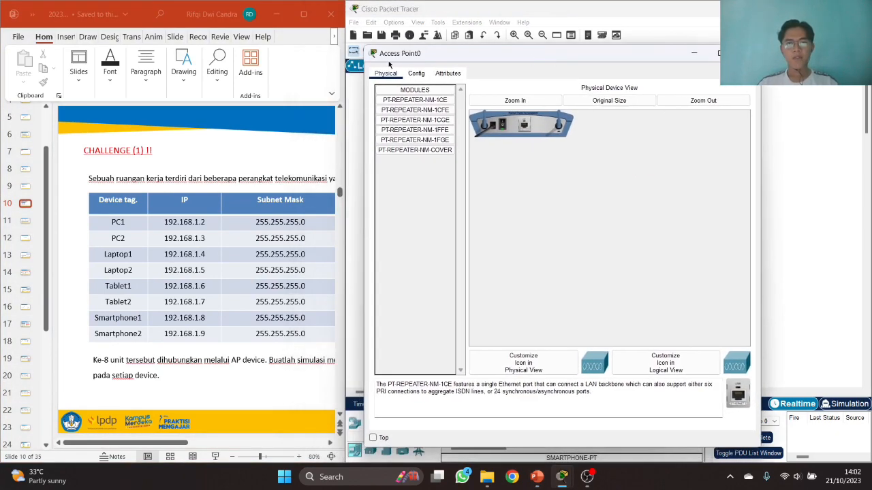
{"action": "left_click", "coordinate": [414, 74]}
{"action": "left_click", "coordinate": [403, 131]}
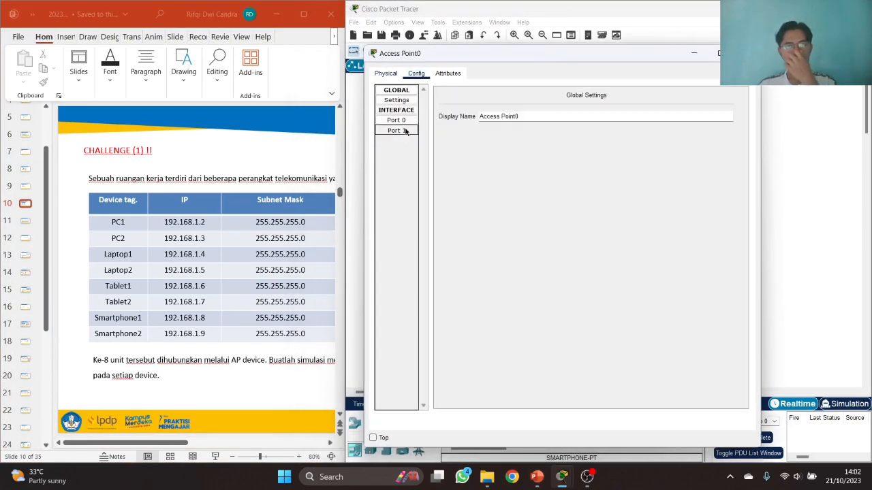
{"action": "double_click", "coordinate": [595, 115]}
{"action": "type", "text": "R"}
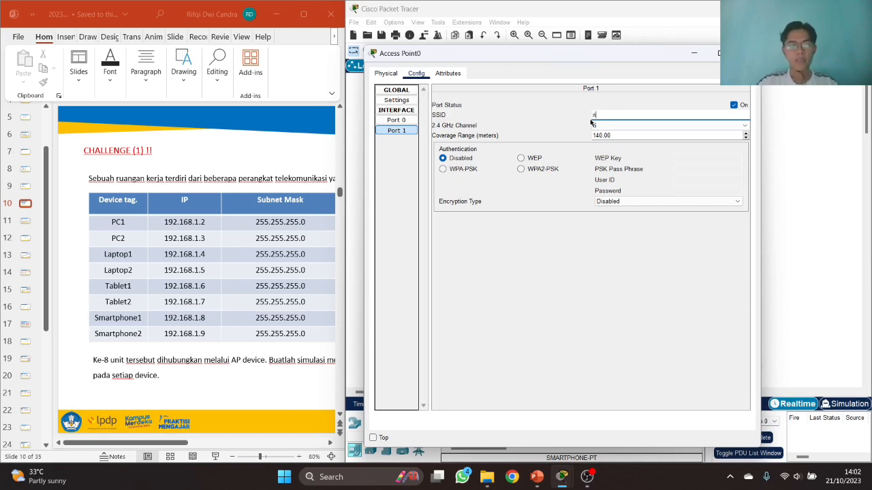
{"action": "type", "text": "ifqi"}
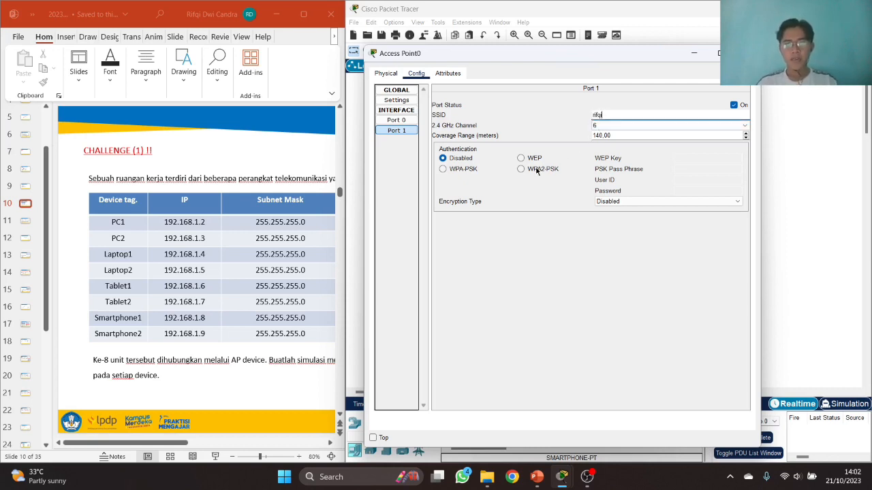
{"action": "left_click", "coordinate": [537, 169]}
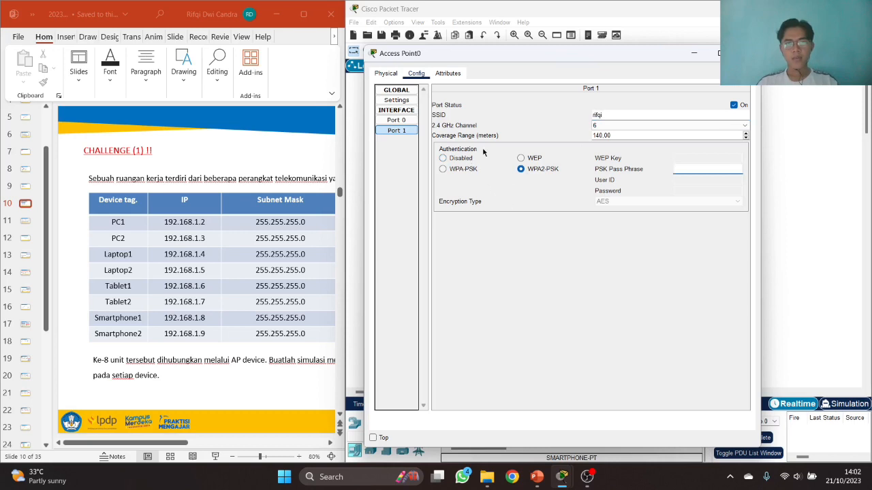
{"action": "left_click", "coordinate": [688, 174]}
{"action": "type", "text": "12345678"}
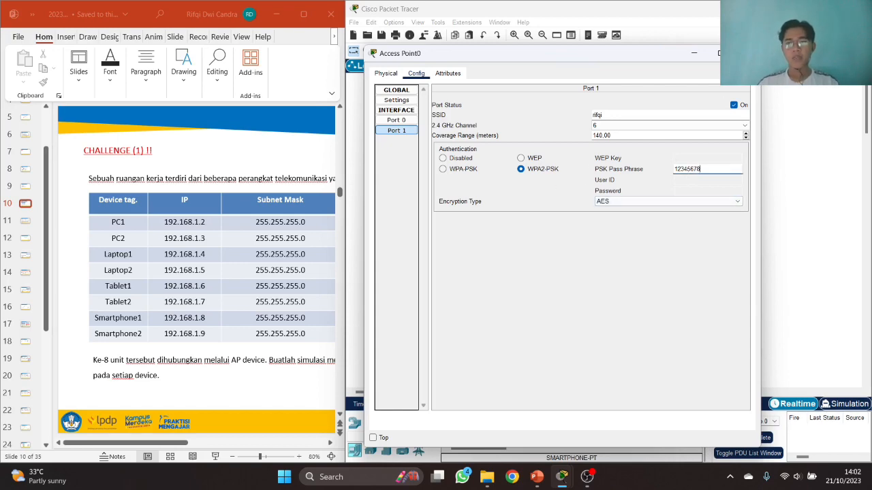
{"action": "left_click", "coordinate": [747, 54]}
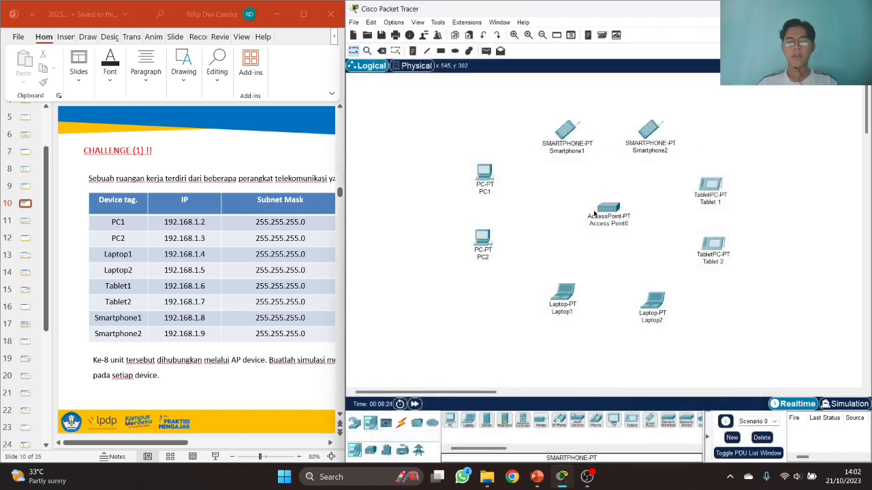
- Swap PC1's and PC2's default modules for WMP300N wireless modules
{"action": "left_click_drag", "start_coordinate": [610, 206], "coordinate": [605, 203]}
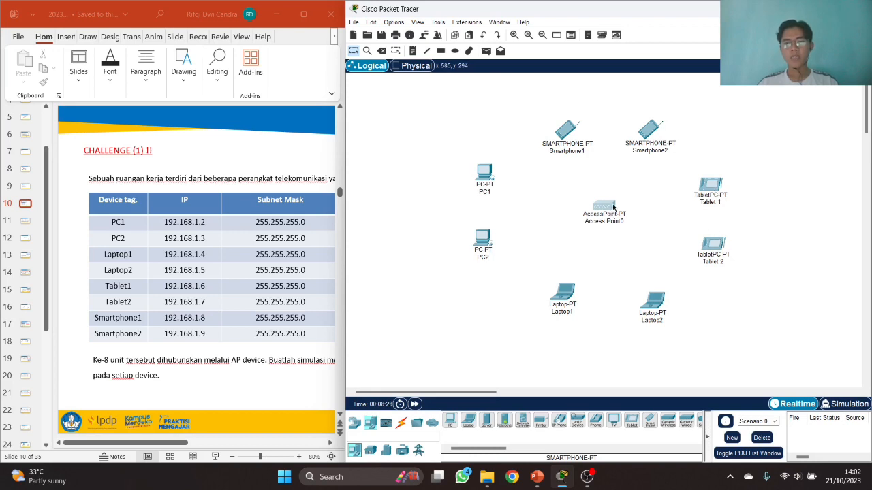
{"action": "left_click", "coordinate": [487, 180]}
{"action": "left_click_drag", "start_coordinate": [499, 71], "coordinate": [590, 62]}
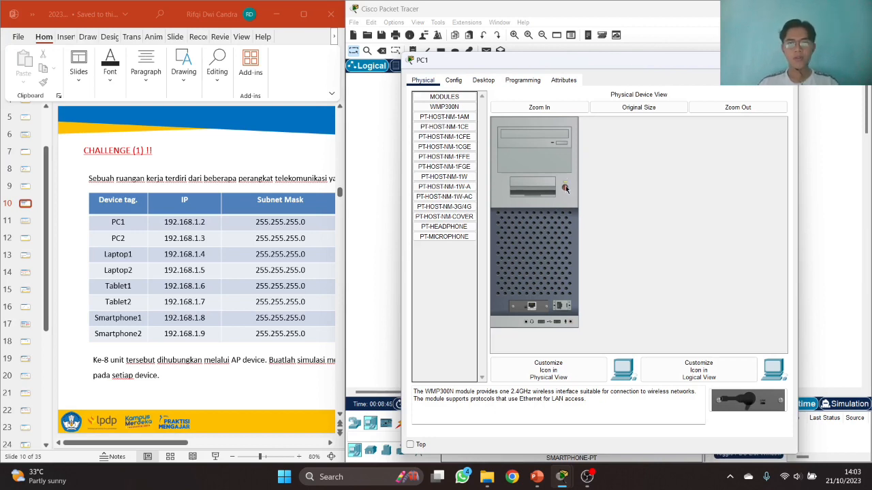
{"action": "left_click", "coordinate": [565, 187]}
{"action": "left_click_drag", "start_coordinate": [530, 307], "coordinate": [450, 278]}
{"action": "left_click_drag", "start_coordinate": [748, 400], "coordinate": [531, 307]}
{"action": "left_click", "coordinate": [565, 188]}
{"action": "left_click", "coordinate": [781, 60]}
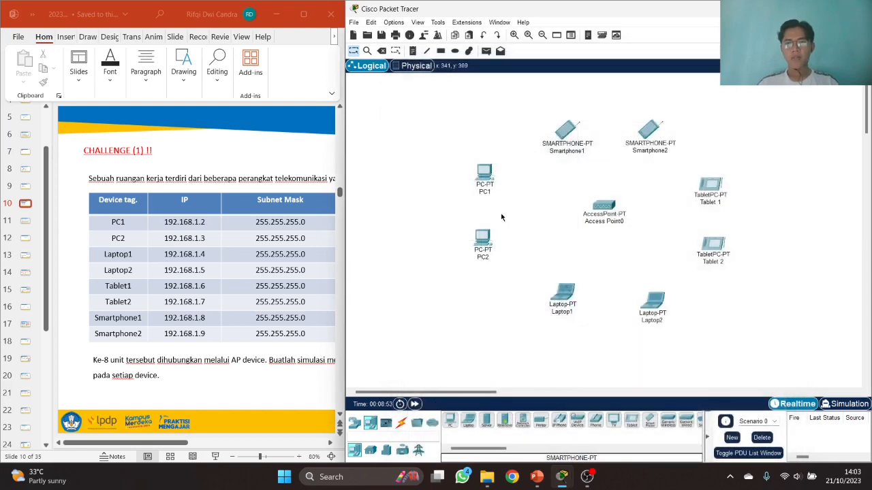
{"action": "left_click", "coordinate": [482, 237]}
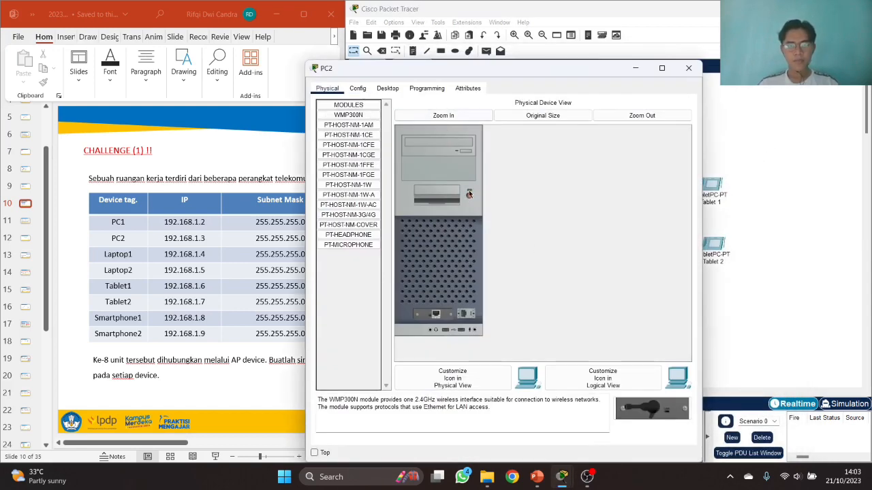
{"action": "left_click_drag", "start_coordinate": [442, 317], "coordinate": [356, 299]}
{"action": "left_click_drag", "start_coordinate": [626, 410], "coordinate": [440, 309]}
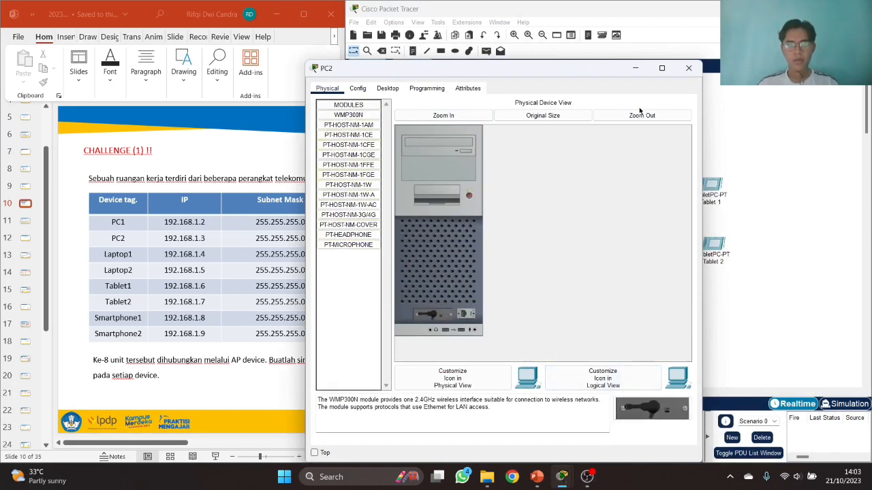
{"action": "left_click", "coordinate": [689, 68]}
- Fit WPC300N wireless modules into Laptop1 and Laptop2
{"action": "left_click", "coordinate": [563, 294]}
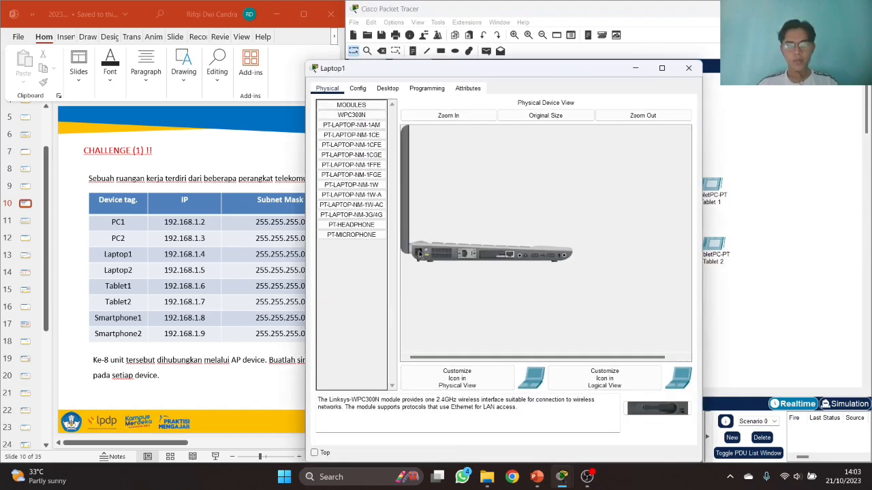
{"action": "left_click_drag", "start_coordinate": [485, 257], "coordinate": [381, 267]}
{"action": "left_click_drag", "start_coordinate": [629, 406], "coordinate": [485, 258]}
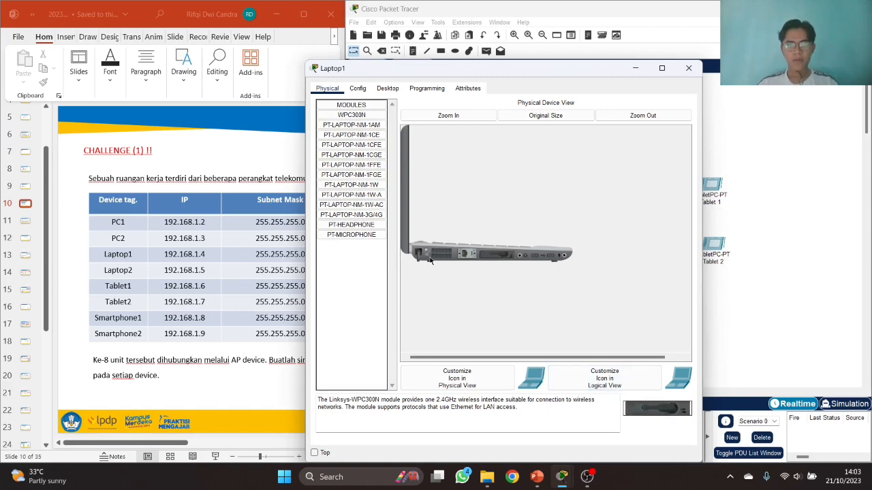
{"action": "left_click", "coordinate": [689, 68]}
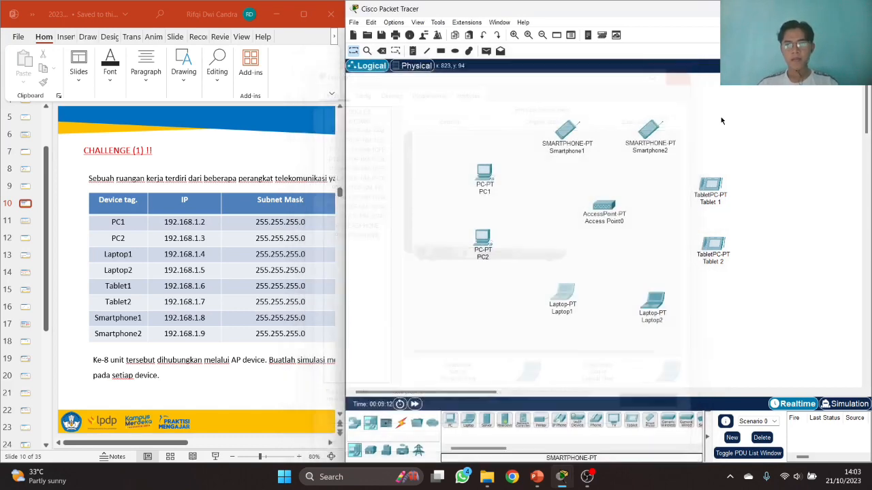
{"action": "left_click", "coordinate": [652, 304]}
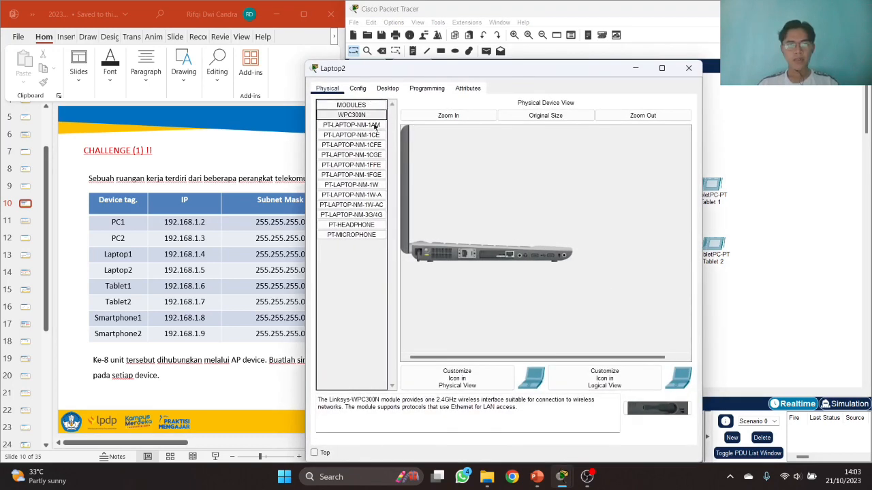
{"action": "left_click_drag", "start_coordinate": [480, 261], "coordinate": [361, 285]}
{"action": "left_click_drag", "start_coordinate": [646, 413], "coordinate": [500, 262]}
{"action": "left_click_drag", "start_coordinate": [656, 409], "coordinate": [501, 258]}
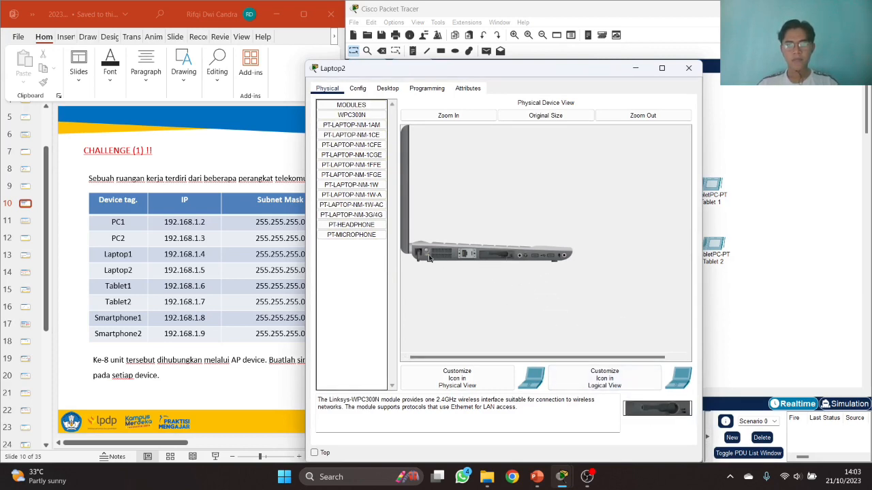
{"action": "left_click", "coordinate": [691, 75]}
{"action": "left_click", "coordinate": [484, 174]}
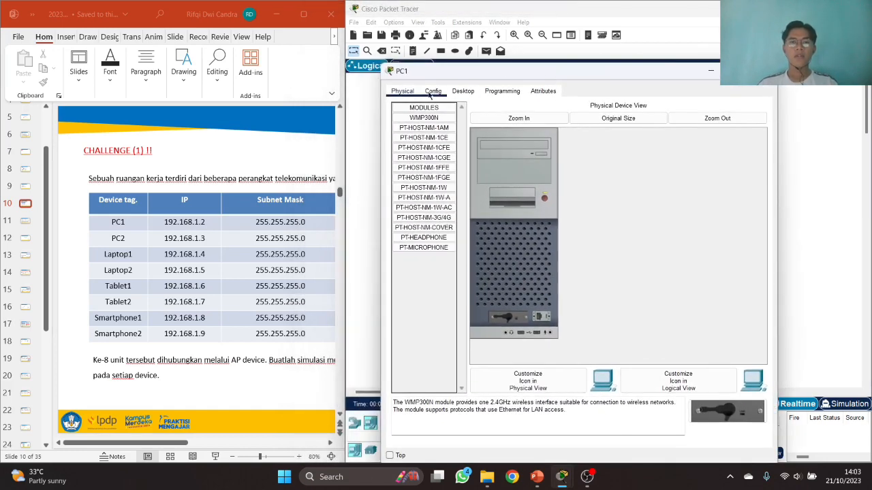
- Join PC1 to the custom SSID via WPA2-PSK with static IP 192.168.1.2/255.255.255.0
{"action": "left_click", "coordinate": [434, 91]}
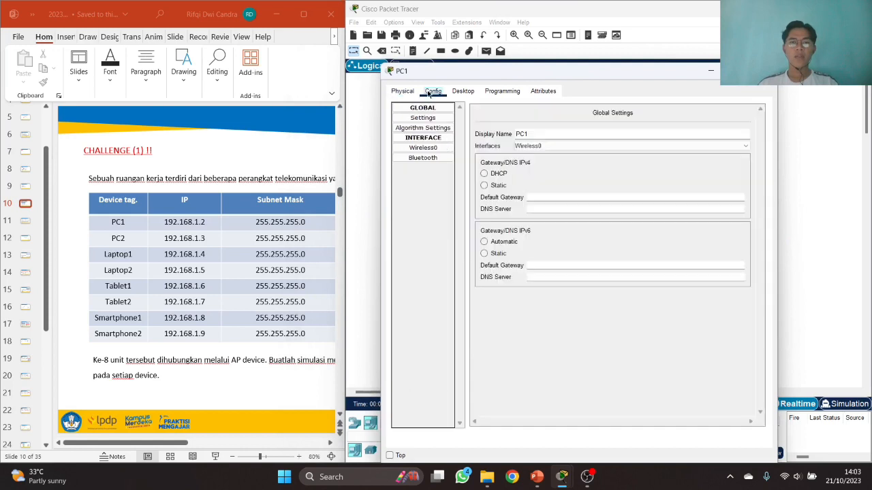
{"action": "left_click", "coordinate": [439, 149]}
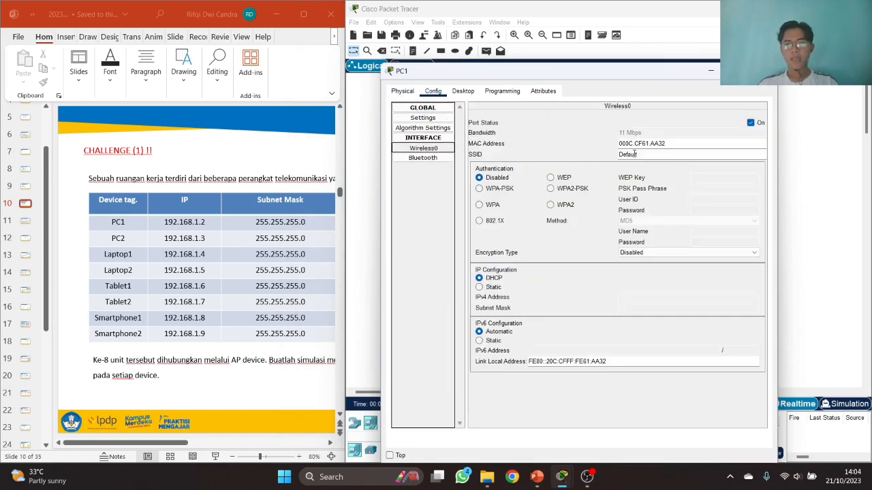
{"action": "left_click_drag", "start_coordinate": [643, 158], "coordinate": [582, 155]}
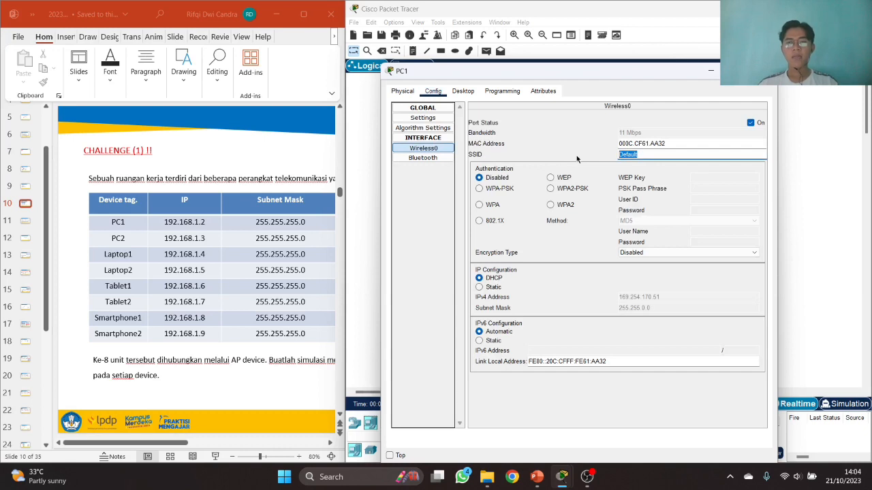
{"action": "left_click", "coordinate": [605, 159]}
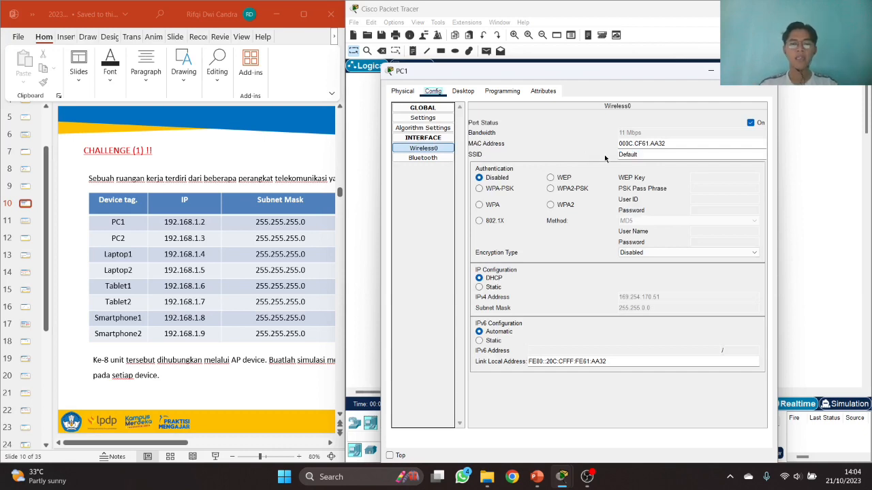
{"action": "double_click", "coordinate": [632, 154]}
{"action": "type", "text": "rifqi"}
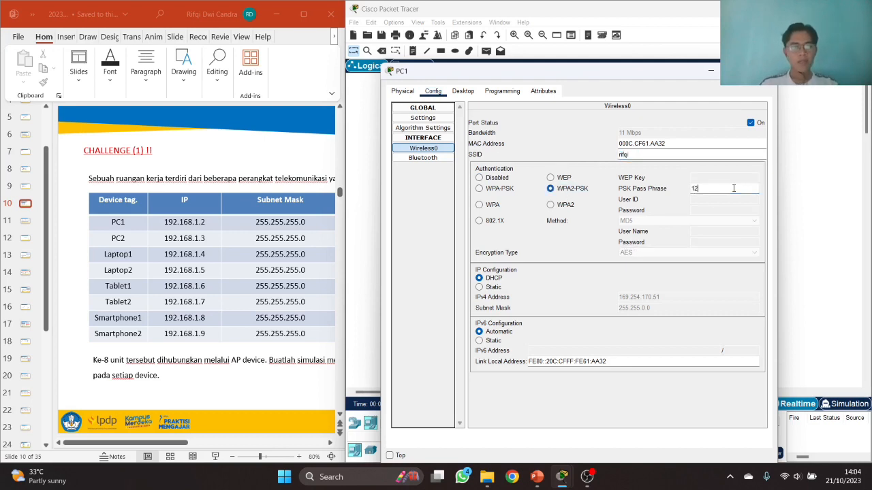
{"action": "type", "text": "8"}
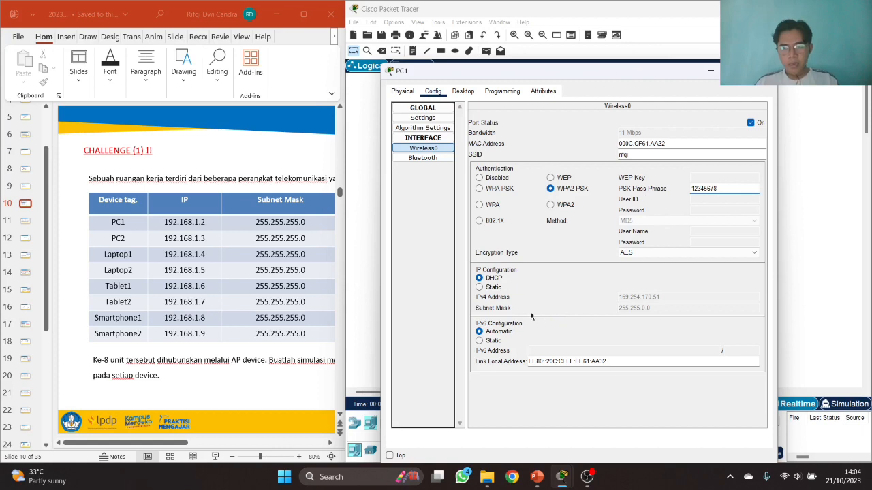
{"action": "left_click", "coordinate": [481, 287]}
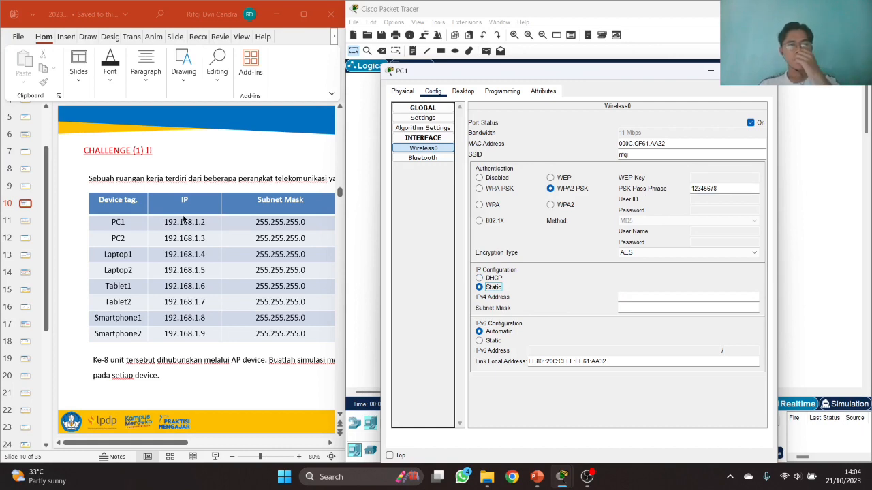
{"action": "left_click", "coordinate": [624, 296]}
{"action": "type", "text": "192.168"}
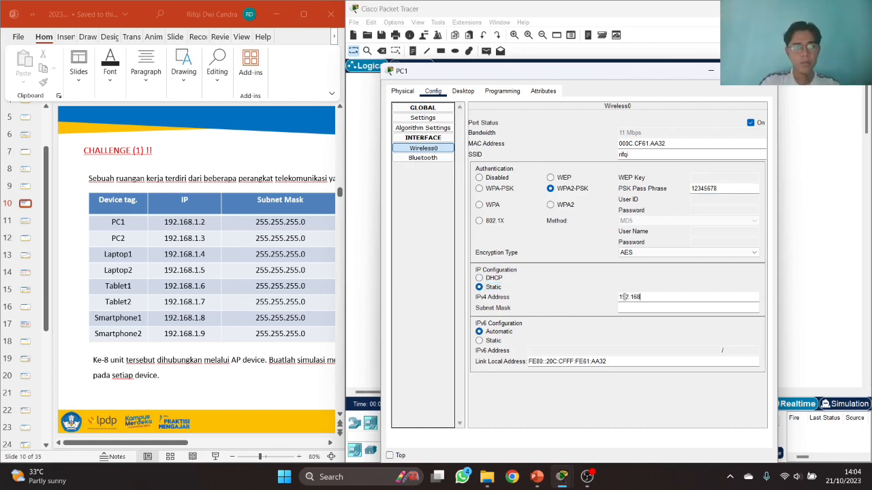
{"action": "type", "text": ".1.2"}
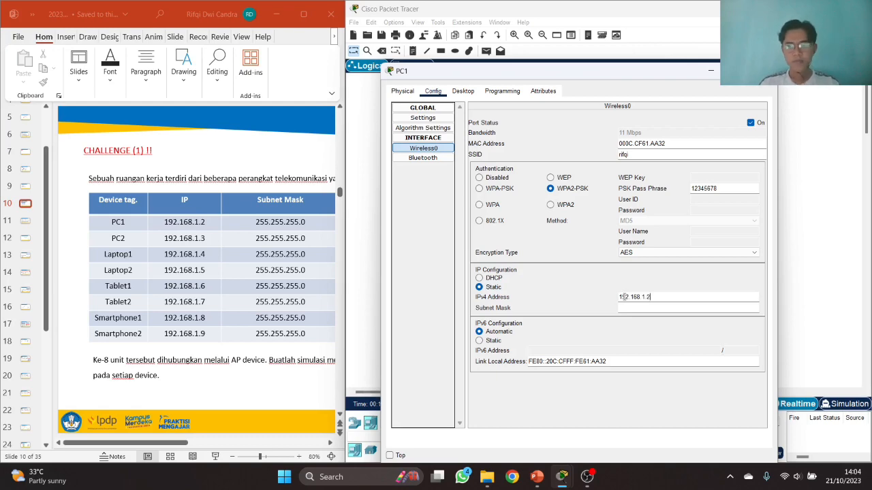
{"action": "key", "text": "Tab"}
{"action": "key", "text": "Tab"}
- Reopen PC1's wireless settings to verify the saved IPv4 address
{"action": "left_click", "coordinate": [764, 71]}
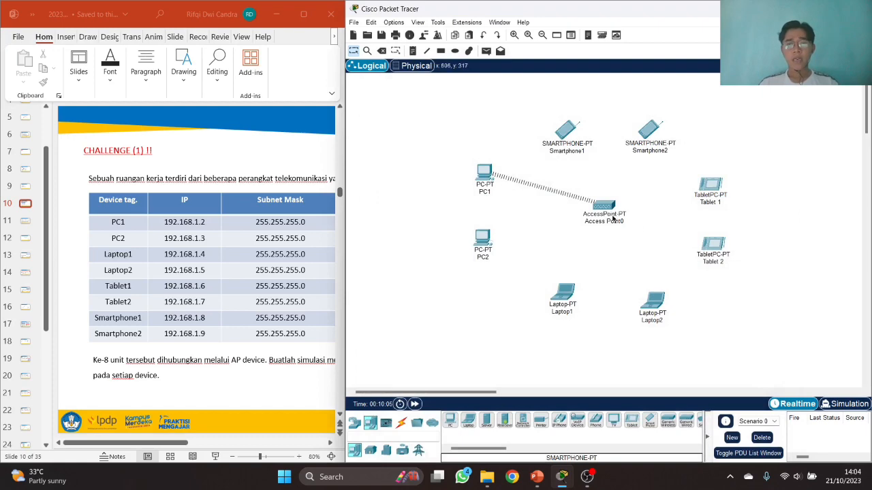
{"action": "left_click", "coordinate": [484, 175]}
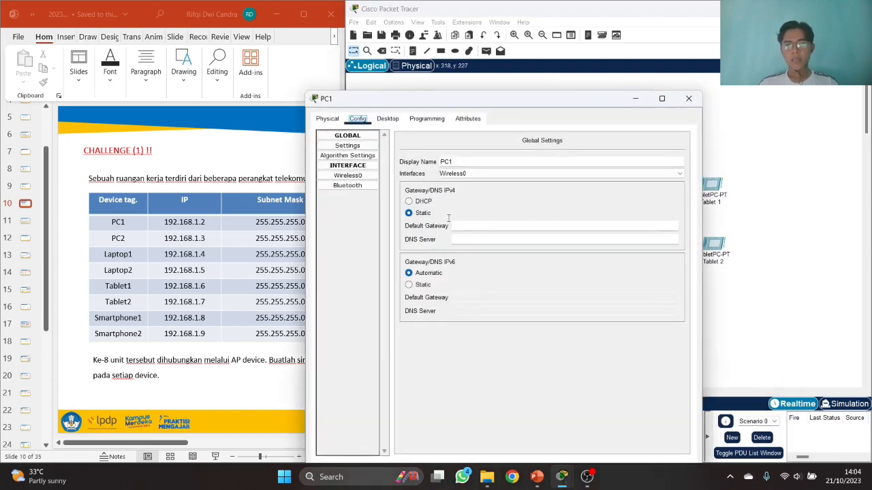
{"action": "left_click", "coordinate": [347, 175]}
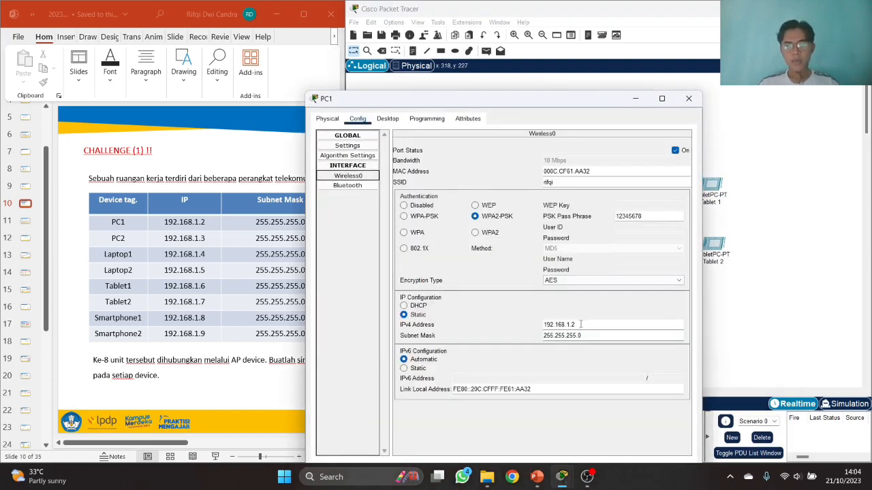
{"action": "double_click", "coordinate": [581, 325]}
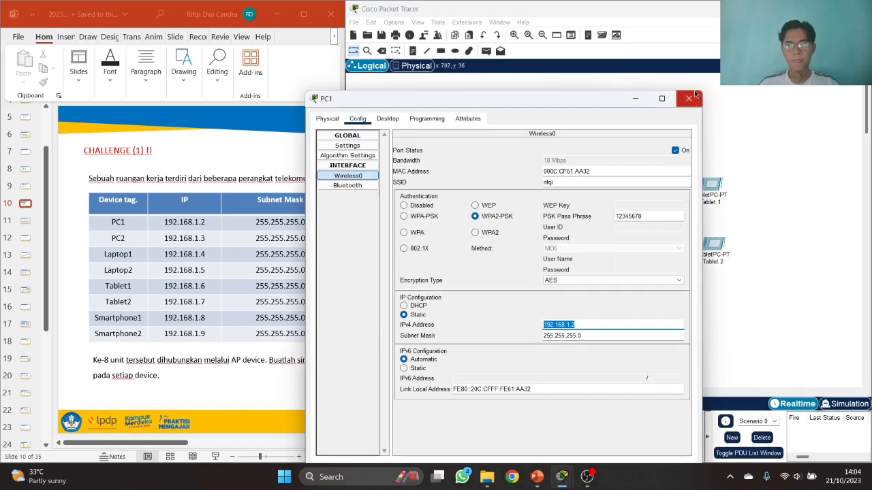
{"action": "left_click", "coordinate": [694, 95]}
{"action": "left_click", "coordinate": [488, 240]}
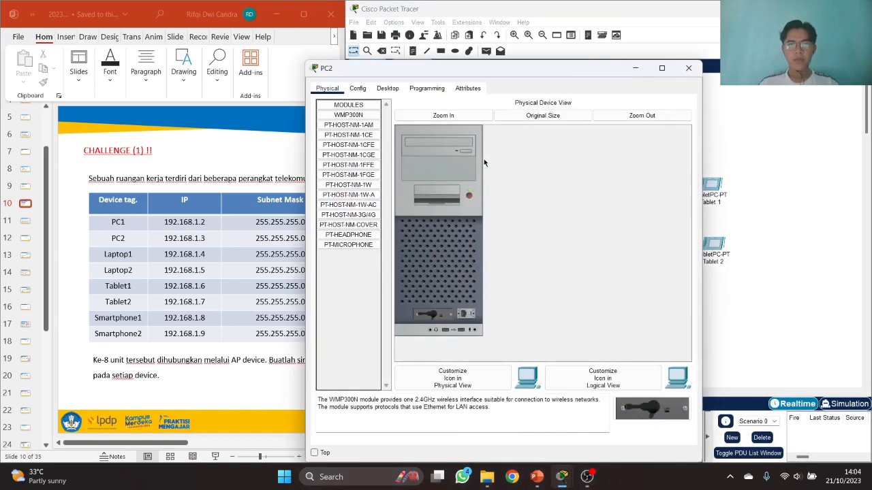
- Set PC2's Wireless0 to the custom SSID with WPA2-PSK and the pass phrase
{"action": "left_click", "coordinate": [357, 88]}
{"action": "left_click_drag", "start_coordinate": [395, 68], "coordinate": [489, 63]}
{"action": "left_click", "coordinate": [441, 141]}
{"action": "left_click", "coordinate": [661, 147]}
{"action": "key", "text": "BackSpace"}
{"action": "key", "text": "BackSpace"}
{"action": "key", "text": "BackSpace"}
{"action": "type", "text": "rifqi"}
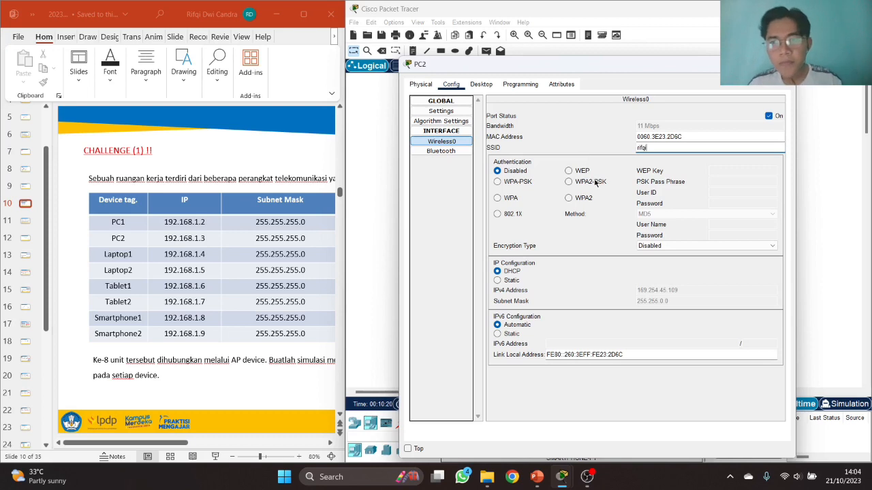
{"action": "left_click", "coordinate": [571, 182]}
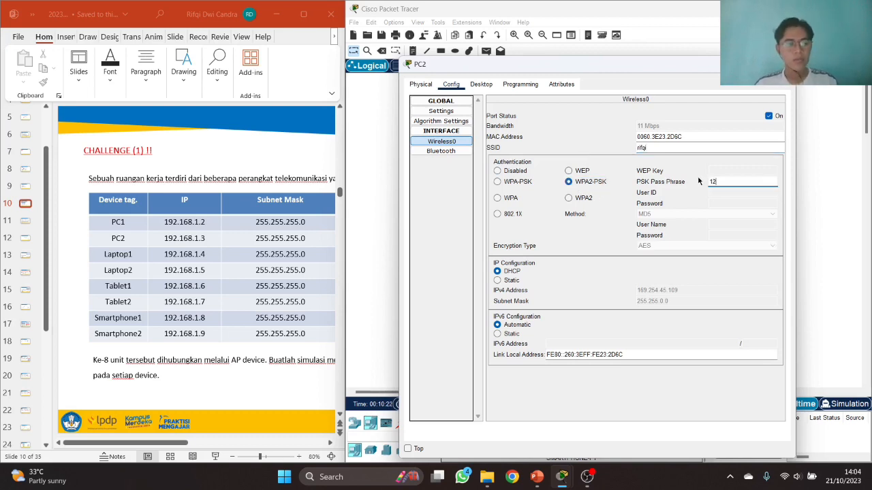
{"action": "type", "text": "12345678"}
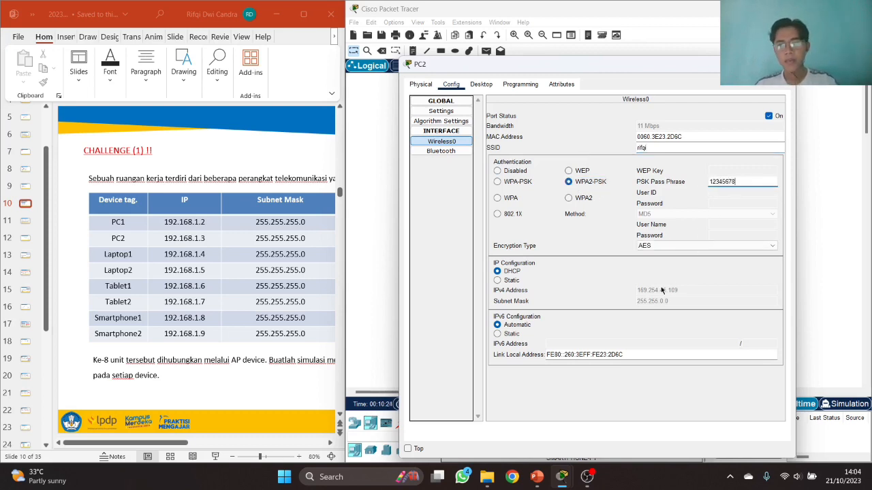
- Give PC2 static IP 192.168.1.3 with subnet mask 255.255.255.0
{"action": "left_click", "coordinate": [512, 285]}
{"action": "left_click", "coordinate": [675, 291]}
{"action": "type", "text": "192.168.1.2"}
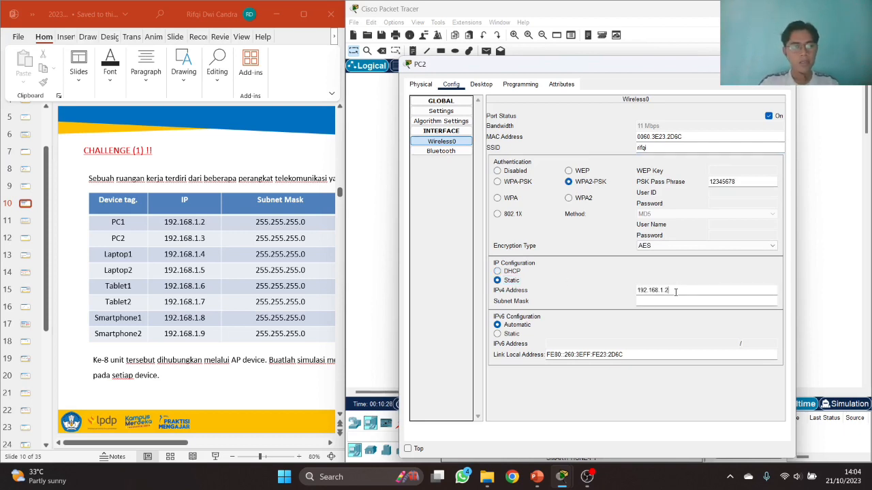
{"action": "key", "text": "Tab"}
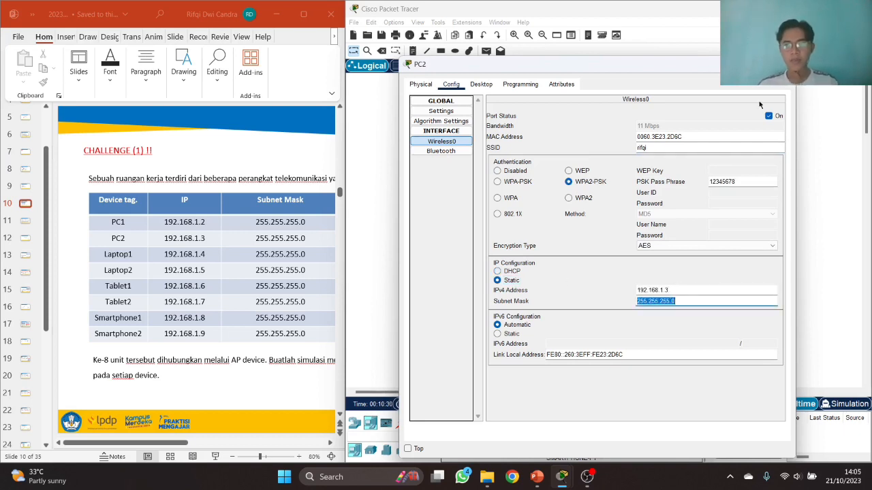
{"action": "left_click", "coordinate": [783, 64]}
- Connect Laptop1's Wireless0 to the custom SSID using WPA2-PSK and the pass phrase
{"action": "left_click", "coordinate": [565, 293]}
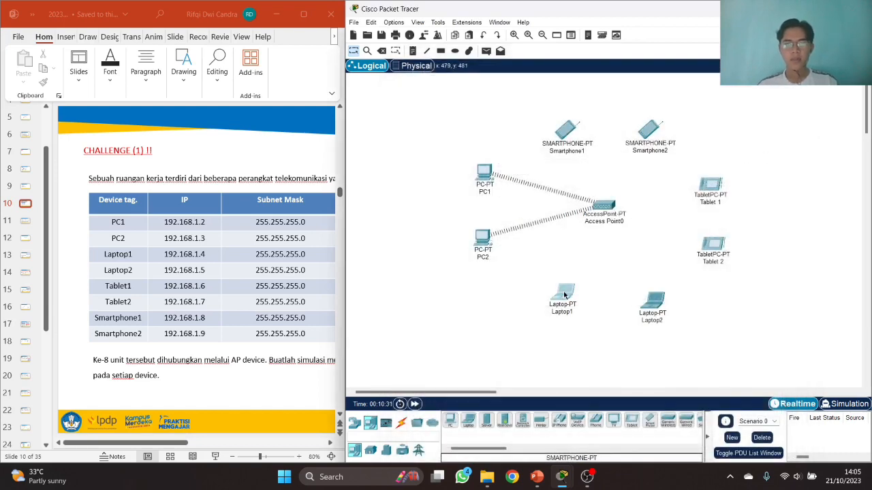
{"action": "left_click", "coordinate": [358, 118]}
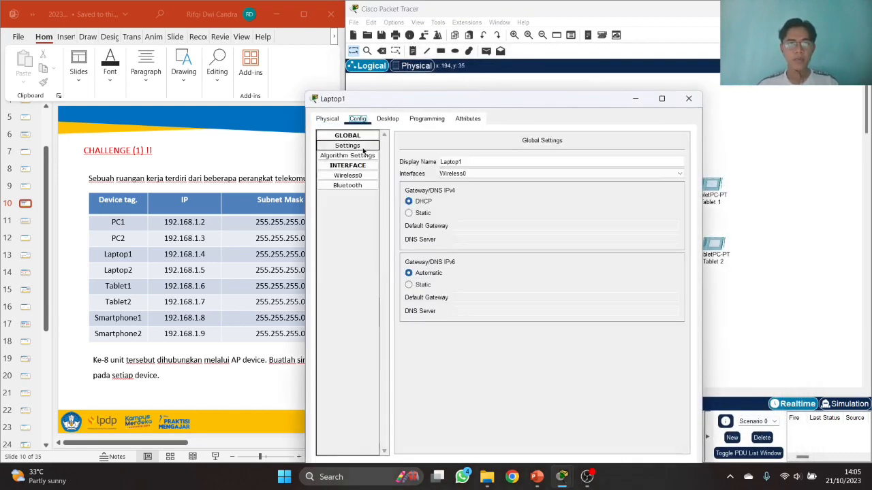
{"action": "left_click", "coordinate": [354, 176]}
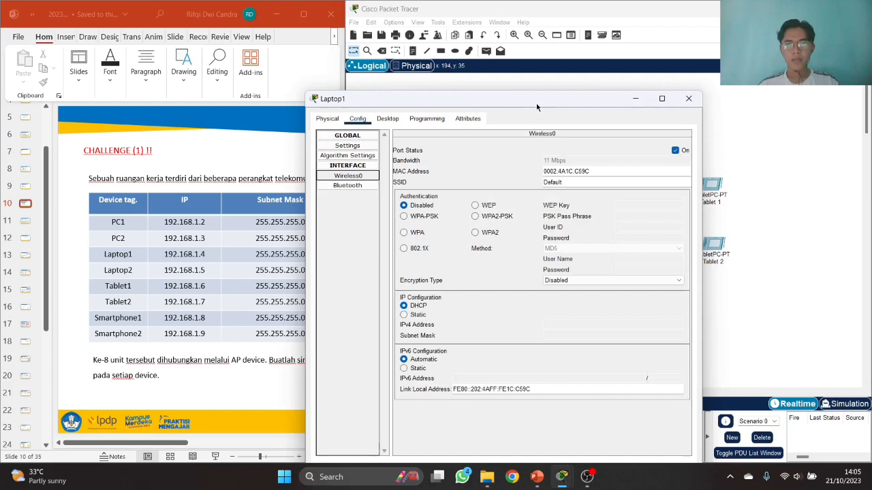
{"action": "left_click_drag", "start_coordinate": [536, 107], "coordinate": [596, 100]}
{"action": "left_click_drag", "start_coordinate": [625, 176], "coordinate": [563, 176]}
{"action": "type", "text": "rifq"}
{"action": "left_click", "coordinate": [552, 211]}
{"action": "type", "text": "12345678"}
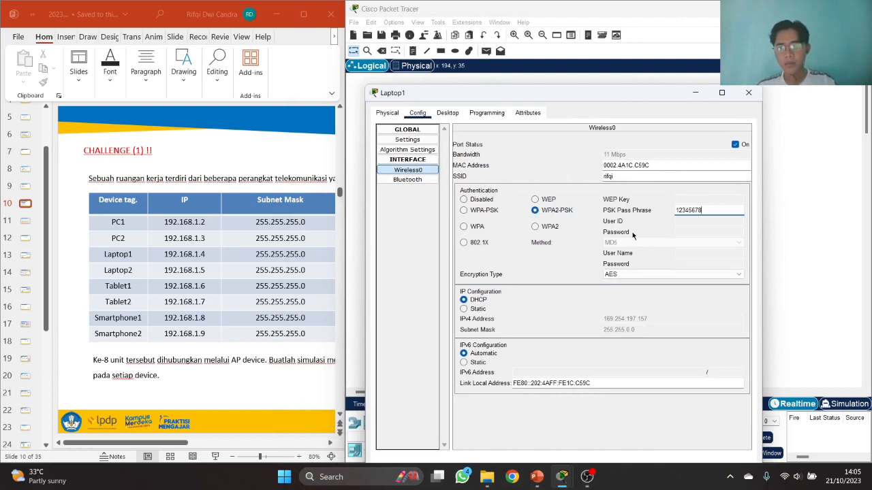
- Assign Laptop1 static IP 192.168.1.4 with subnet mask 255.255.255.0
{"action": "left_click", "coordinate": [465, 309]}
{"action": "left_click", "coordinate": [655, 318]}
{"action": "type", "text": "192.168.1.2"}
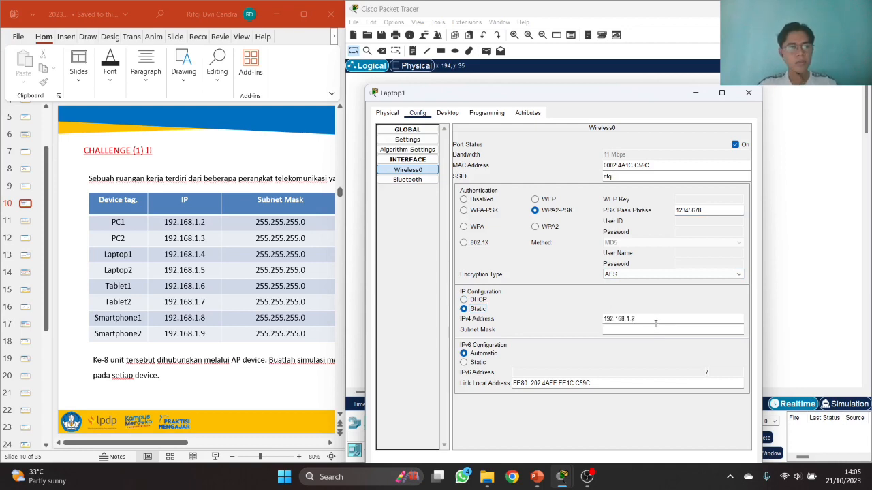
{"action": "left_click", "coordinate": [655, 330]}
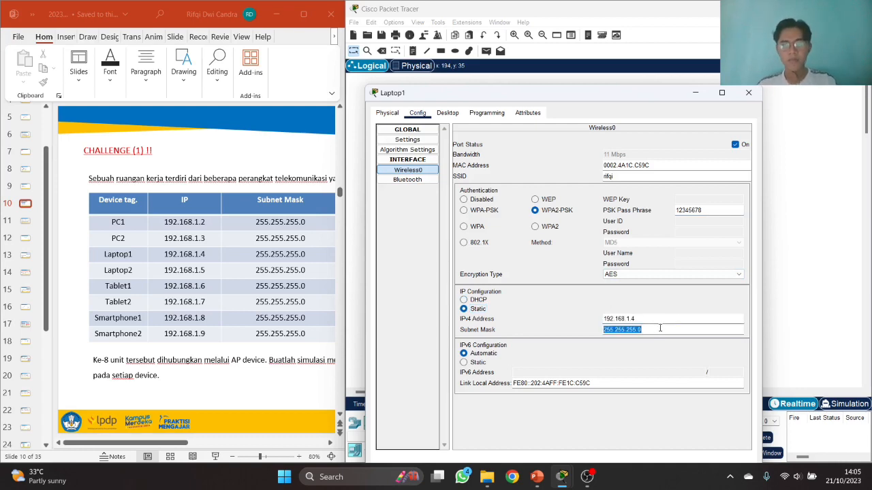
{"action": "left_click", "coordinate": [748, 93]}
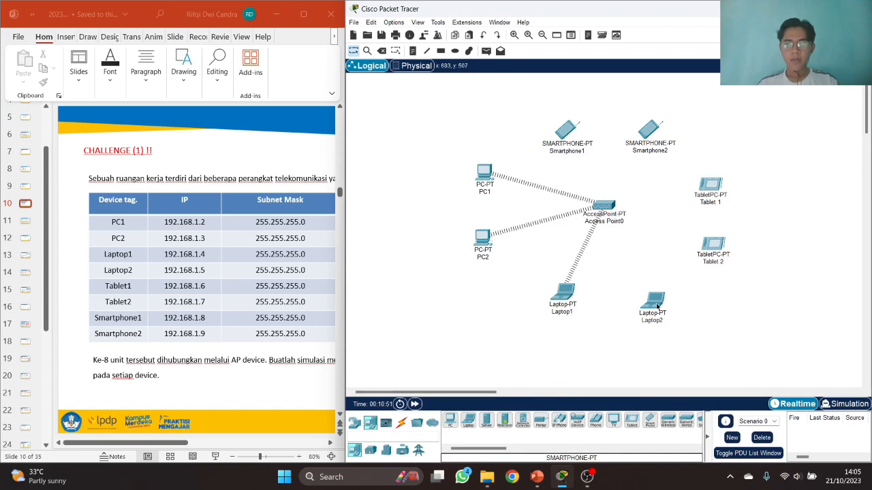
{"action": "left_click", "coordinate": [653, 302]}
- Join Laptop2 to the custom SSID via WPA2-PSK with static IP 192.168.1.5/255.255.255.0
{"action": "left_click", "coordinate": [363, 120]}
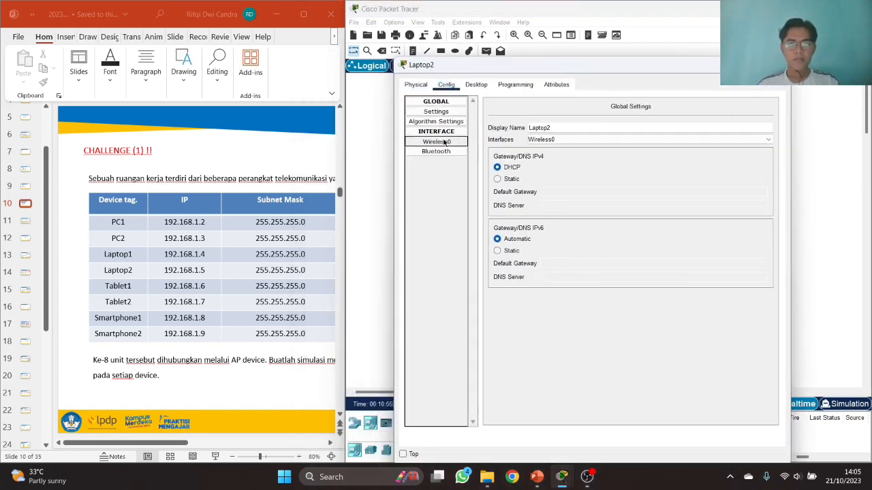
{"action": "left_click", "coordinate": [441, 141]}
{"action": "left_click_drag", "start_coordinate": [666, 147], "coordinate": [613, 148]}
{"action": "type", "text": "rifqi"}
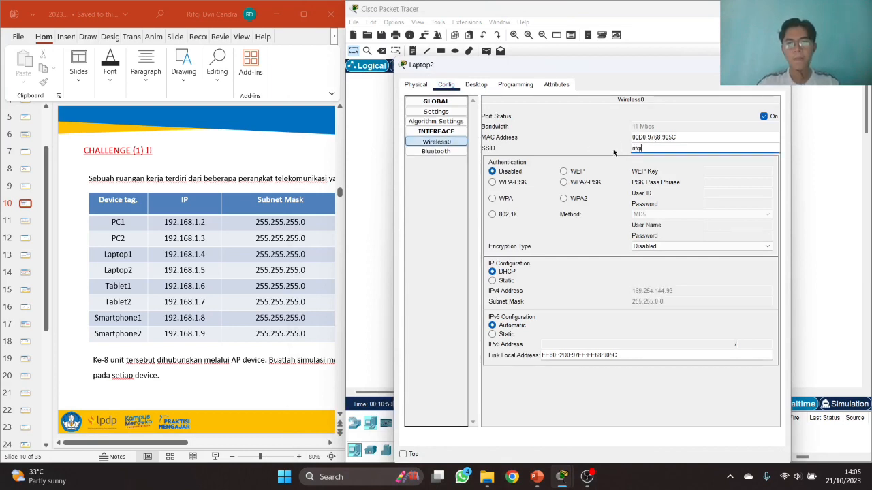
{"action": "left_click", "coordinate": [564, 182]}
{"action": "type", "text": "1"}
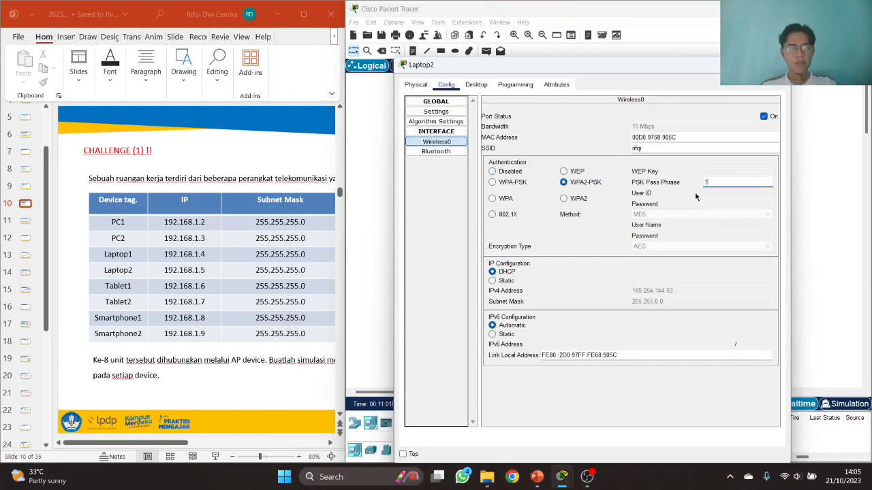
{"action": "type", "text": "2345678"}
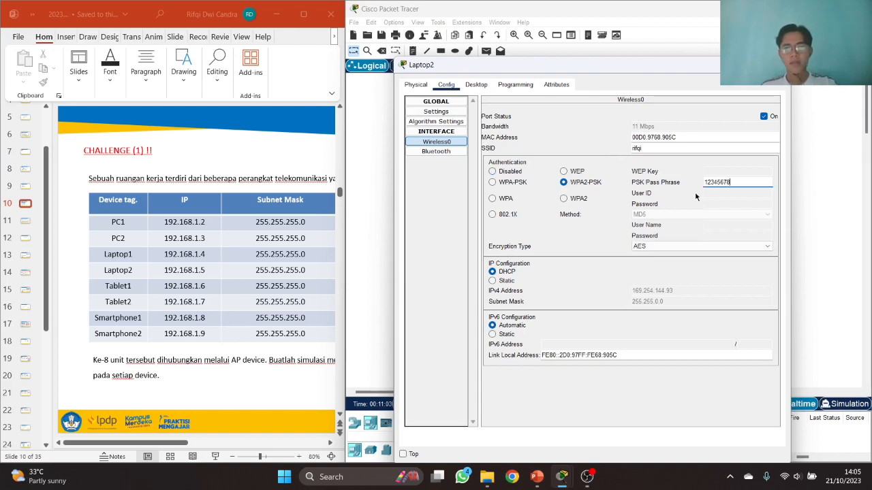
{"action": "left_click", "coordinate": [500, 282]}
{"action": "left_click", "coordinate": [643, 292]}
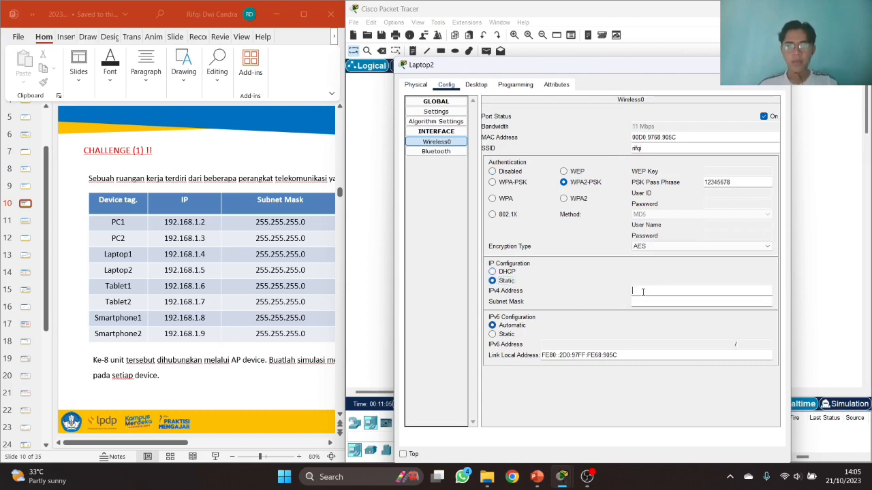
{"action": "type", "text": "192.168.1."}
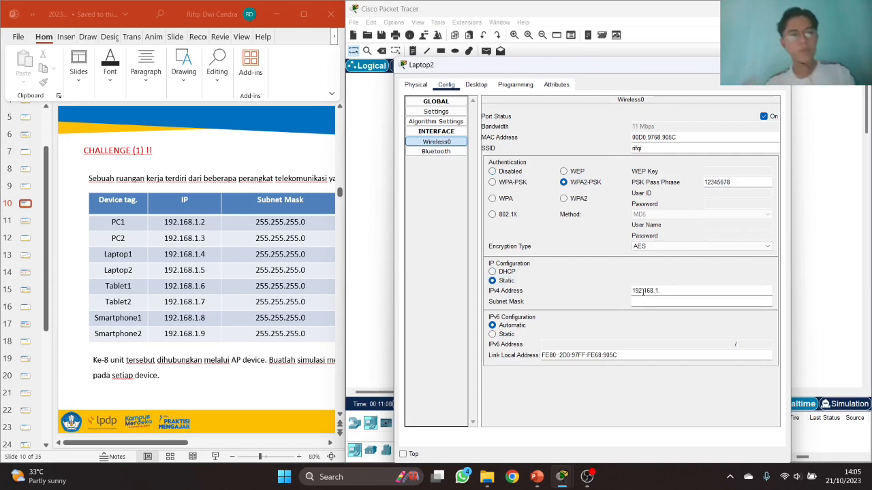
{"action": "type", "text": "5"}
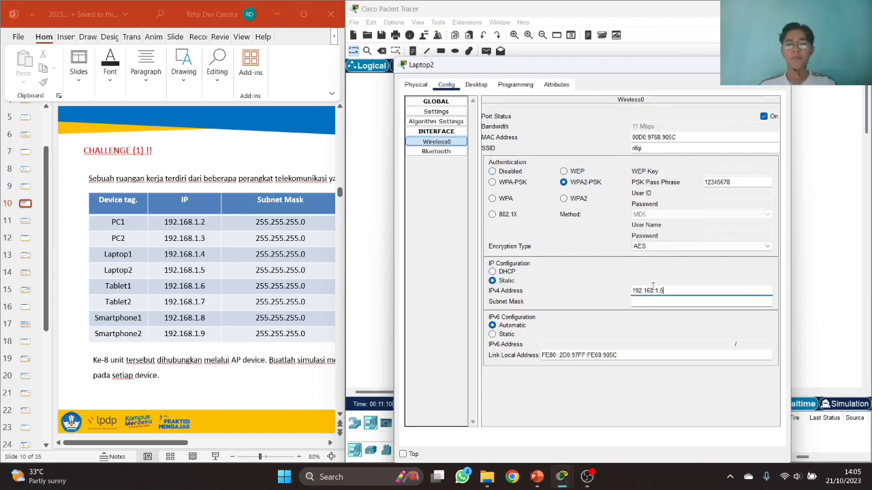
{"action": "key", "text": "Tab"}
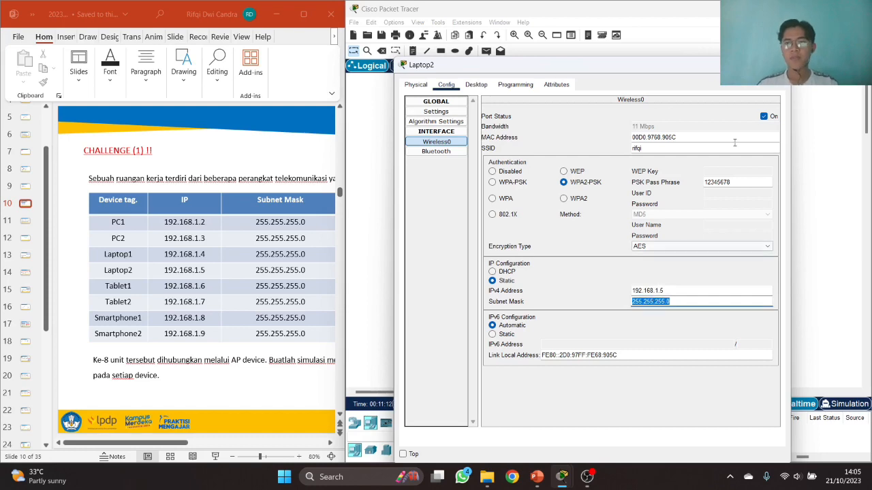
{"action": "left_click", "coordinate": [777, 64]}
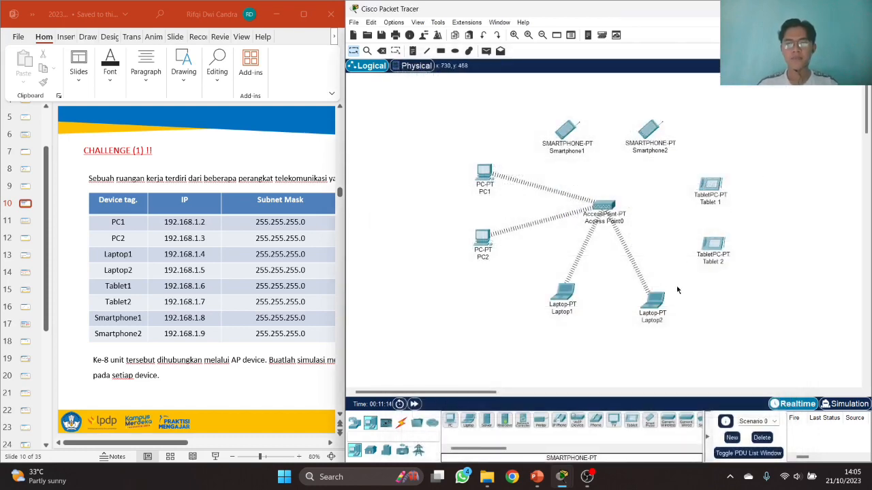
- Join Tablet 1 to the custom SSID via WPA2-PSK with static IP 192.168.1.6/255.255.255.0
{"action": "left_click", "coordinate": [710, 185]}
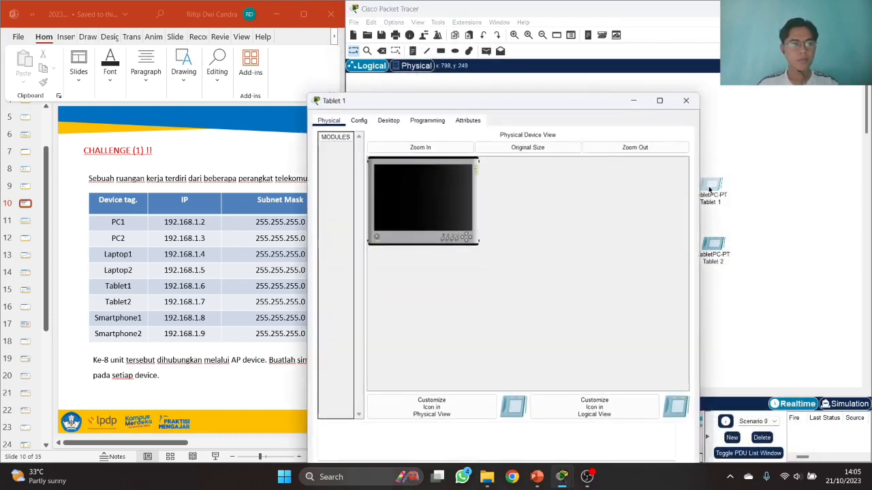
{"action": "left_click", "coordinate": [358, 119]}
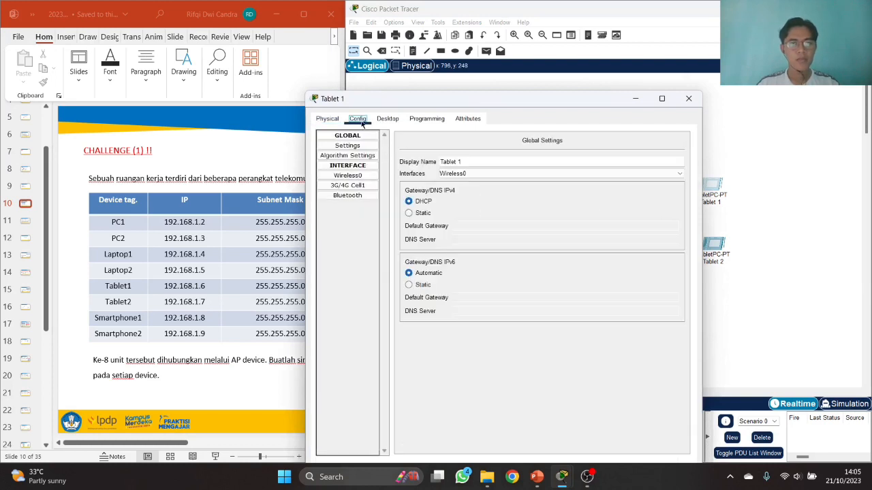
{"action": "left_click", "coordinate": [367, 179]}
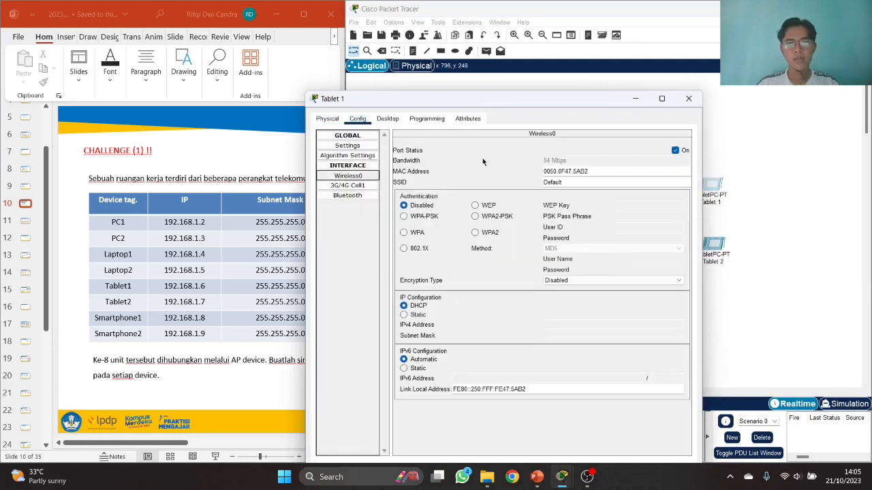
{"action": "double_click", "coordinate": [557, 182]}
{"action": "type", "text": "t"}
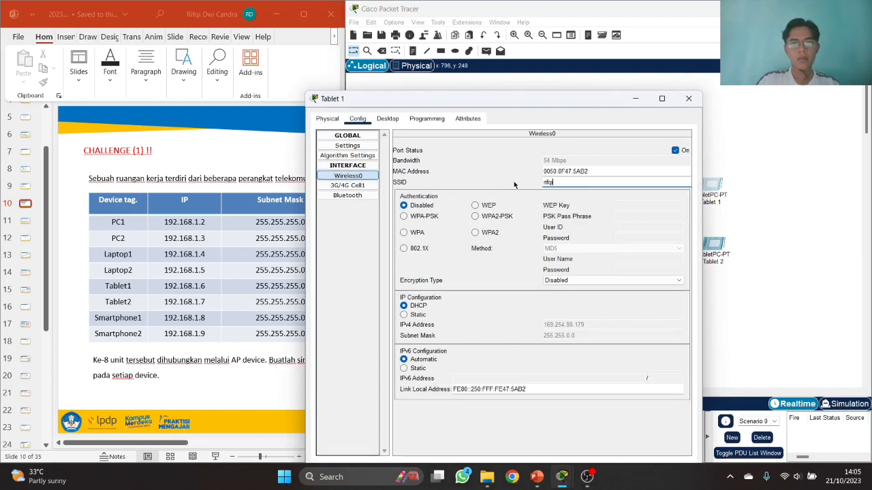
{"action": "left_click", "coordinate": [492, 217]}
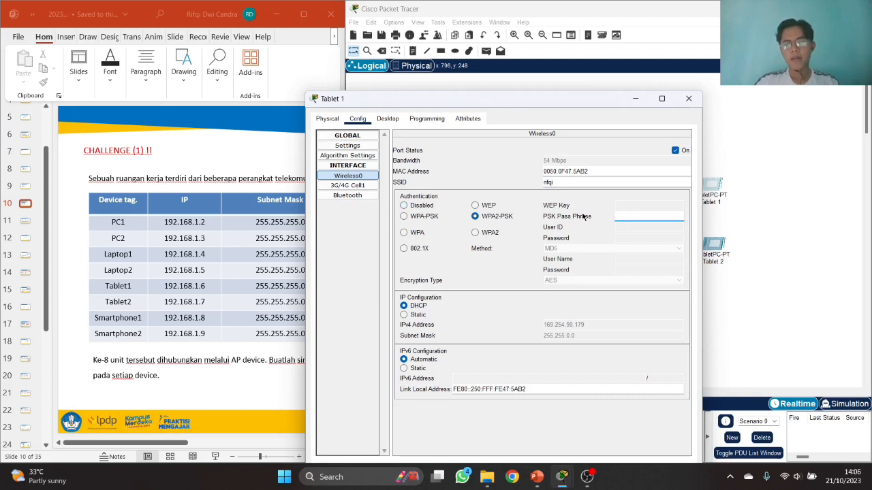
{"action": "type", "text": "12345678"}
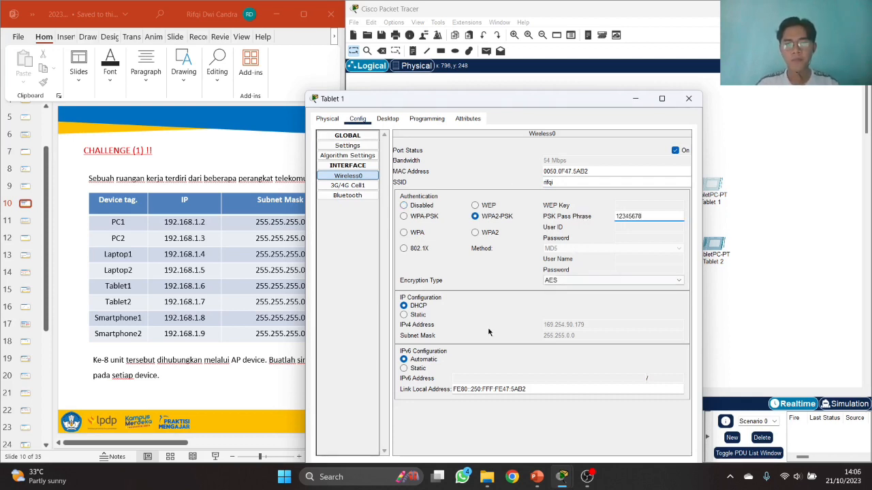
{"action": "left_click", "coordinate": [404, 315]}
{"action": "left_click", "coordinate": [566, 323]}
{"action": "type", "text": "192.168.1.2"}
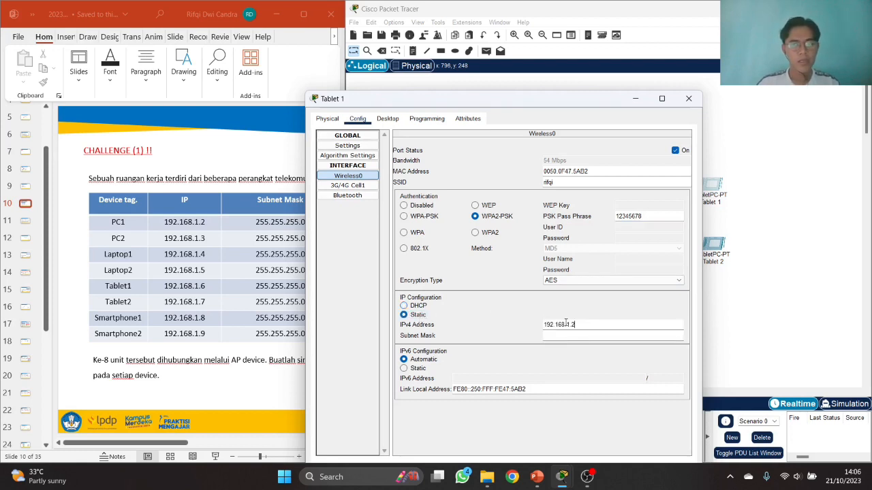
{"action": "key", "text": "Tab"}
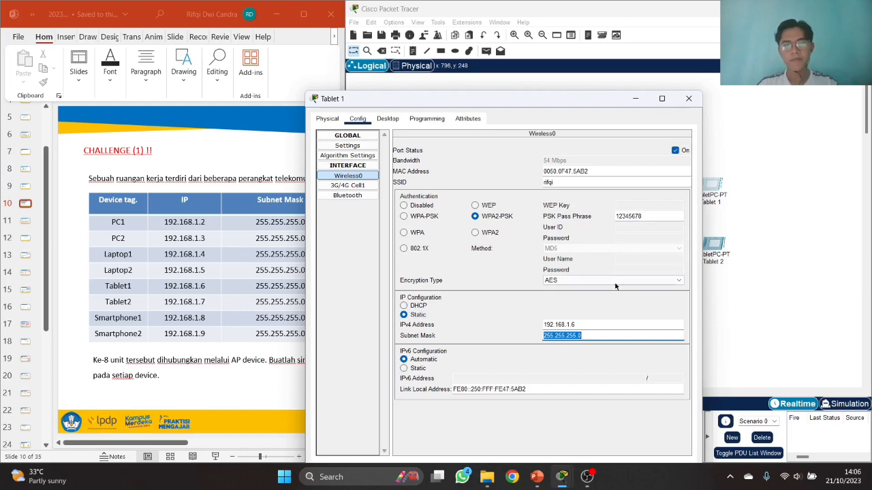
{"action": "left_click", "coordinate": [688, 99]}
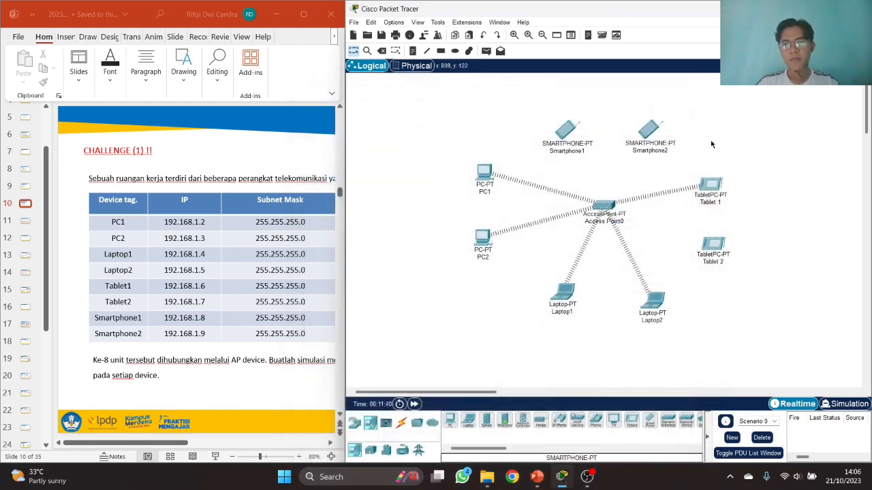
- On Tablet 2's Wireless0, set SSID 'rifqi' and WPA2-PSK security with the network passphrase
{"action": "left_click", "coordinate": [713, 247]}
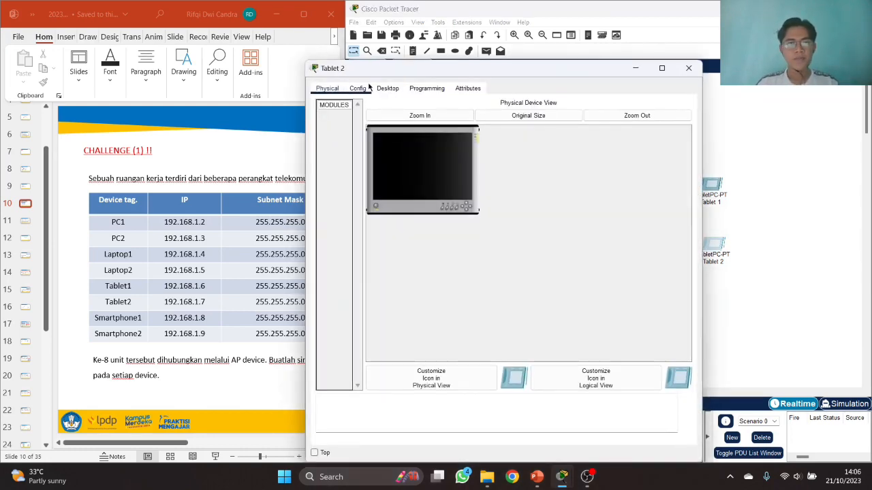
{"action": "left_click", "coordinate": [359, 88]}
{"action": "left_click", "coordinate": [365, 146]}
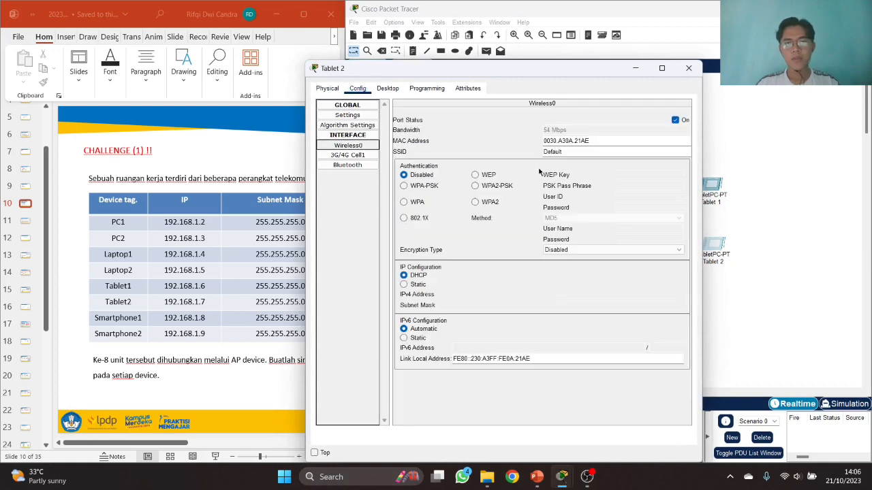
{"action": "double_click", "coordinate": [560, 151]}
{"action": "type", "text": "rif"}
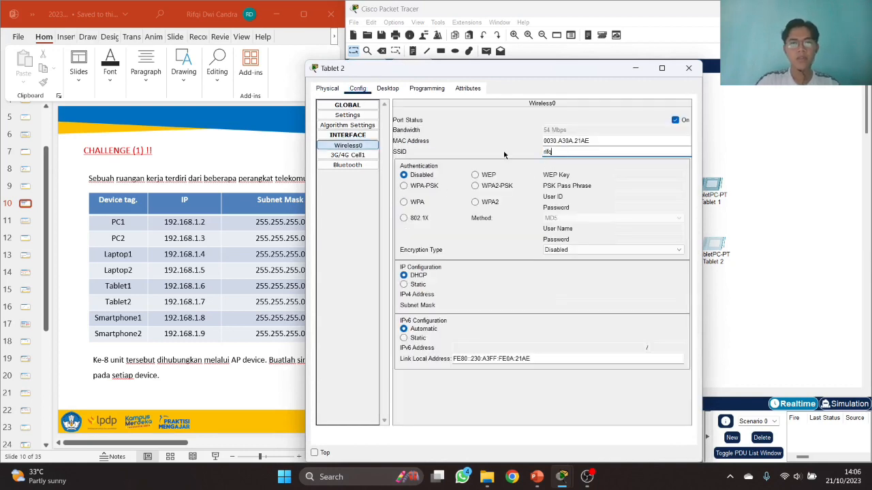
{"action": "type", "text": "qi"}
{"action": "left_click", "coordinate": [476, 186]}
{"action": "left_click", "coordinate": [623, 184]}
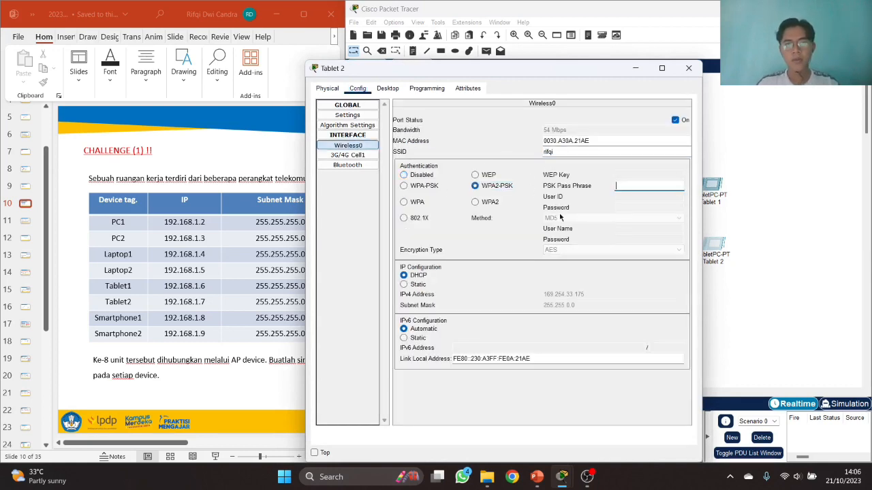
{"action": "type", "text": "12345678"}
- Give Tablet 2 static IP 192.168.1.7 with mask 255.255.255.0 and close its window
{"action": "left_click", "coordinate": [415, 284]}
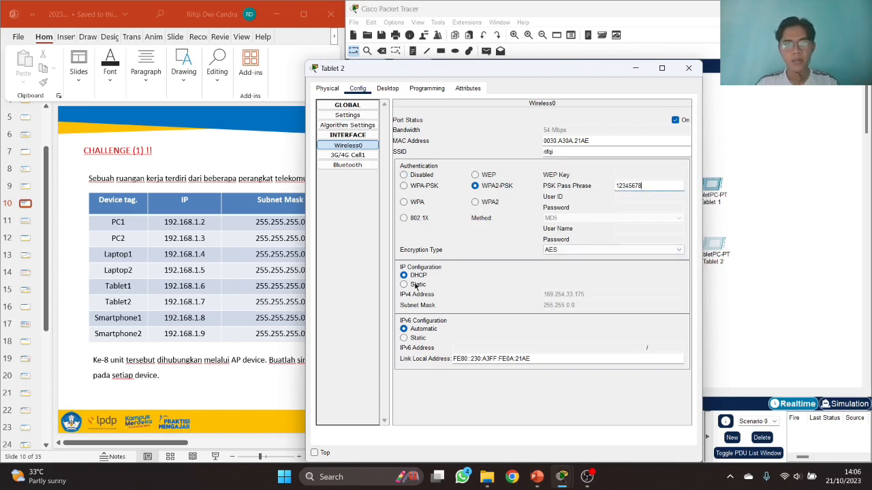
{"action": "left_click", "coordinate": [575, 294]}
{"action": "type", "text": "192.168.1.7"}
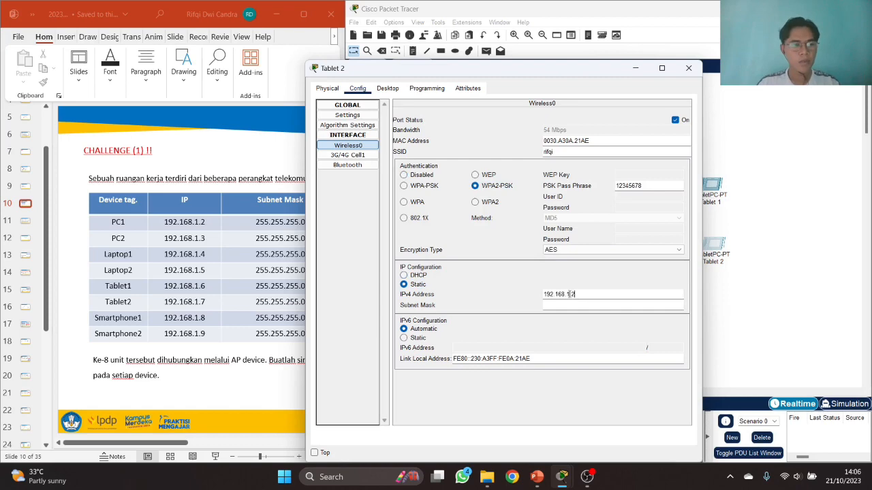
{"action": "key", "text": "BackSpace"}
{"action": "type", "text": "7"}
{"action": "key", "text": "Tab"}
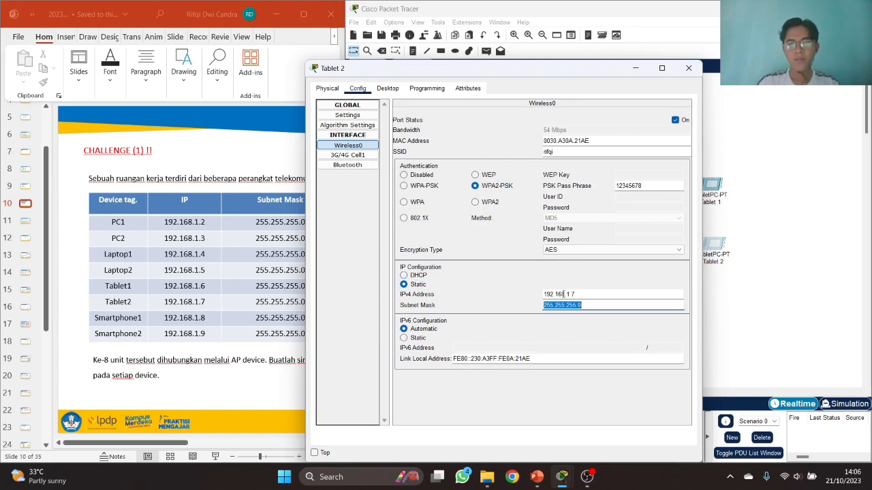
{"action": "left_click", "coordinate": [689, 68]}
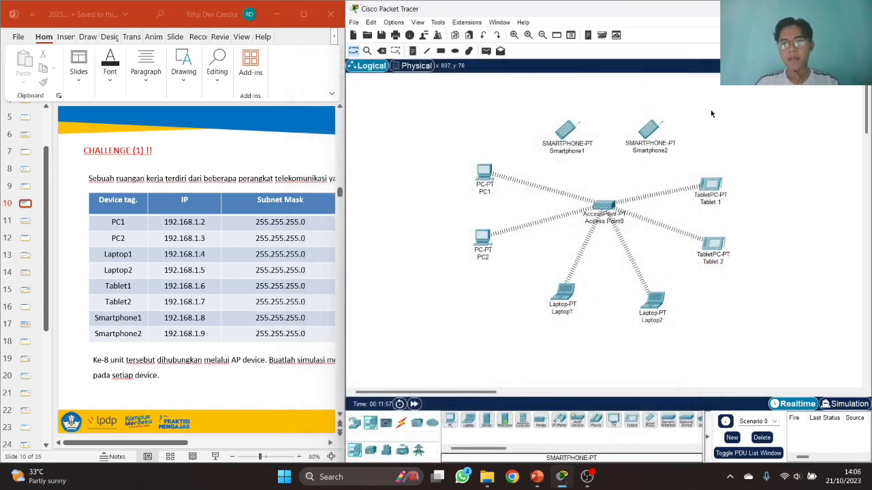
- On Smartphone1's Wireless0, change the SSID to 'rifqi' and enable WPA2-PSK with the network passphrase
{"action": "left_click", "coordinate": [574, 128]}
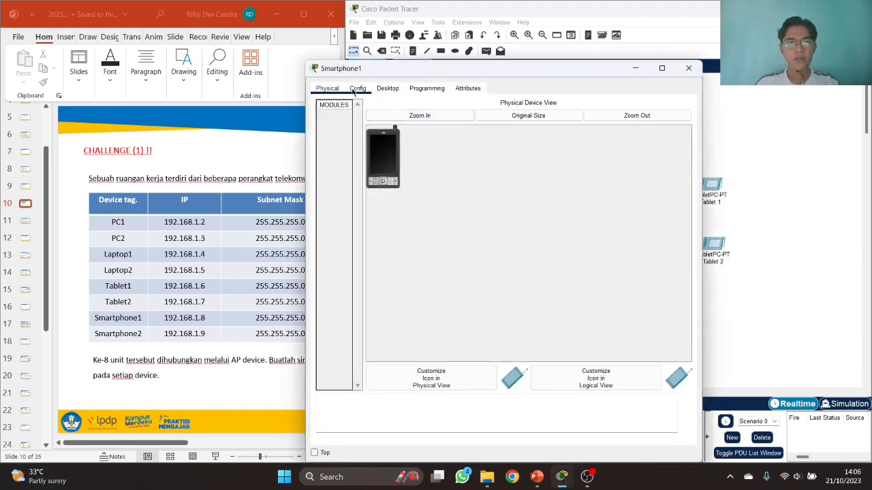
{"action": "left_click", "coordinate": [358, 89]}
{"action": "left_click", "coordinate": [347, 146]}
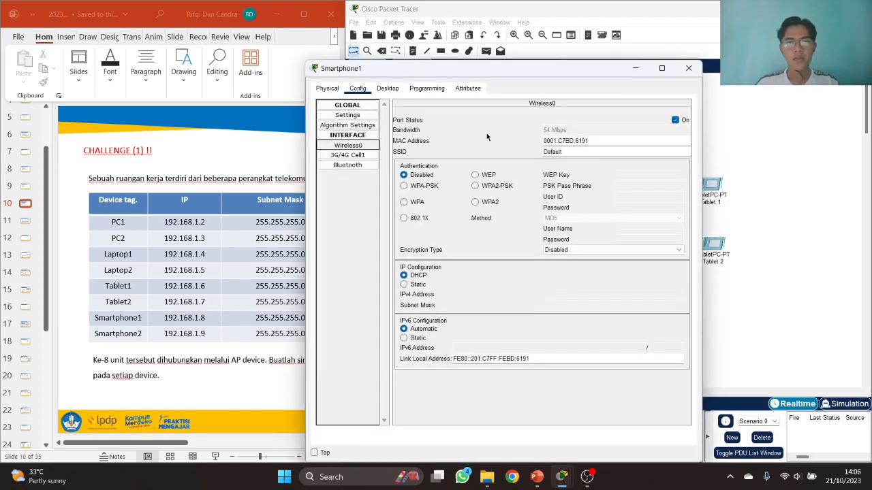
{"action": "left_click", "coordinate": [559, 149]}
{"action": "double_click", "coordinate": [560, 150]}
{"action": "key", "text": "BackSpace"}
{"action": "type", "text": "rifqi"}
{"action": "key", "text": "Tab"}
{"action": "left_click", "coordinate": [475, 185]}
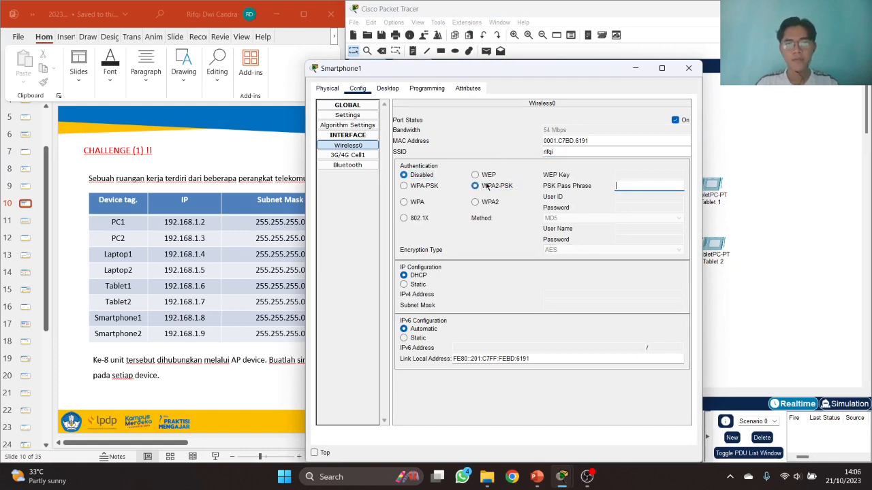
{"action": "type", "text": "12345678"}
- Set Smartphone1 to static IP 192.168.1.8, mask 255.255.255.0, close it, then open Smartphone2
{"action": "left_click", "coordinate": [402, 283]}
{"action": "left_click", "coordinate": [574, 293]}
{"action": "type", "text": "192.168.1.2"}
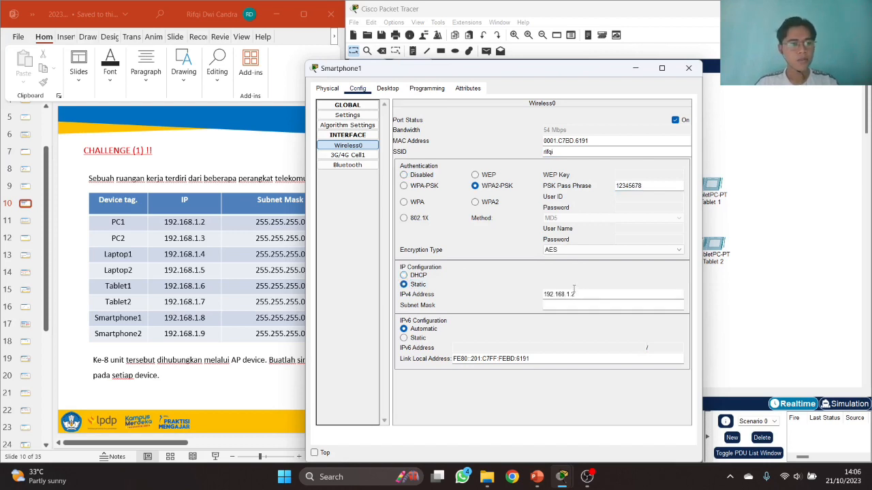
{"action": "type", "text": "8"}
{"action": "key", "text": "Tab"}
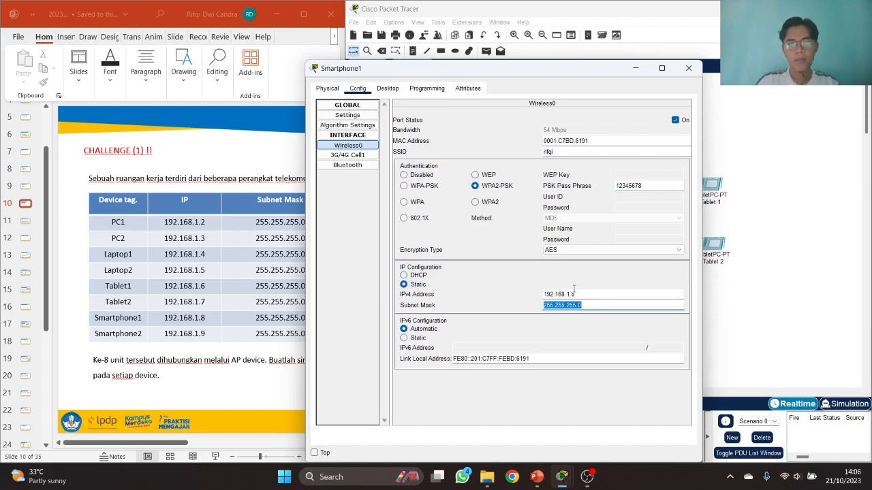
{"action": "left_click", "coordinate": [687, 68]}
{"action": "left_click", "coordinate": [649, 130]}
- On Smartphone2's Wireless0, set the 'rifqi' SSID and WPA2-PSK with the network passphrase
{"action": "left_click_drag", "start_coordinate": [481, 68], "coordinate": [556, 74]}
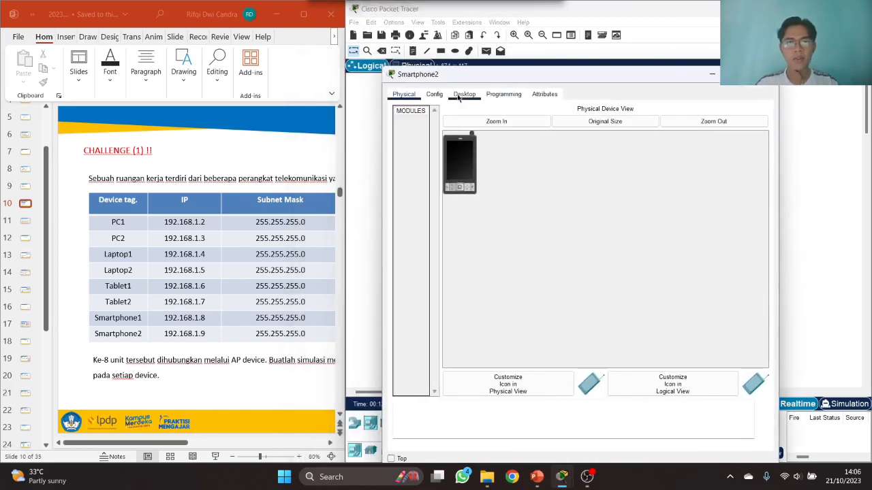
{"action": "left_click", "coordinate": [434, 94]}
{"action": "left_click", "coordinate": [436, 151]}
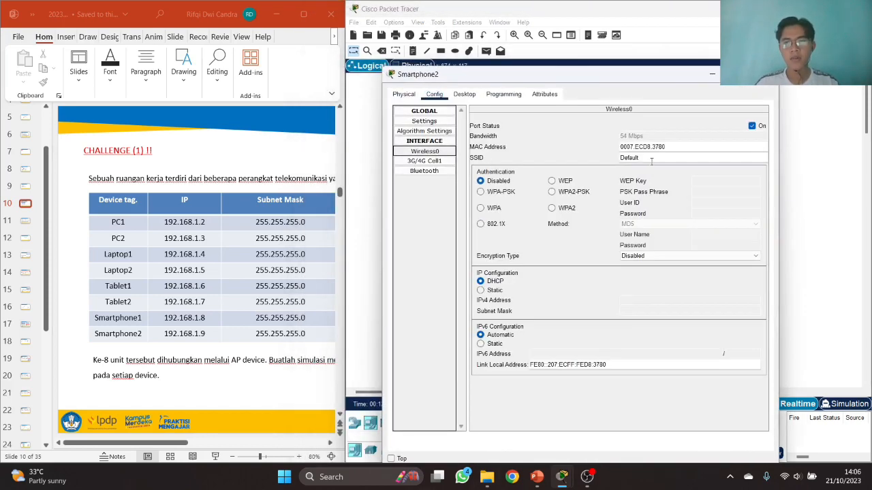
{"action": "left_click_drag", "start_coordinate": [651, 161], "coordinate": [577, 164]}
{"action": "type", "text": "rifqi"}
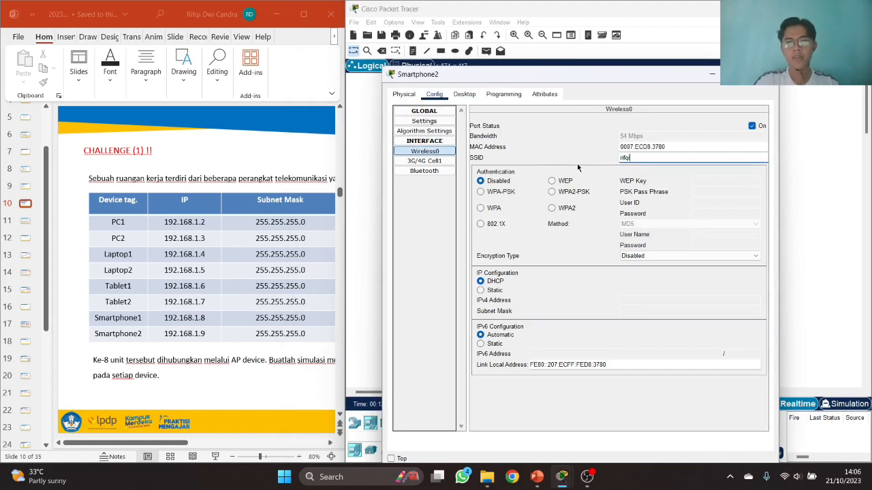
{"action": "left_click", "coordinate": [571, 194]}
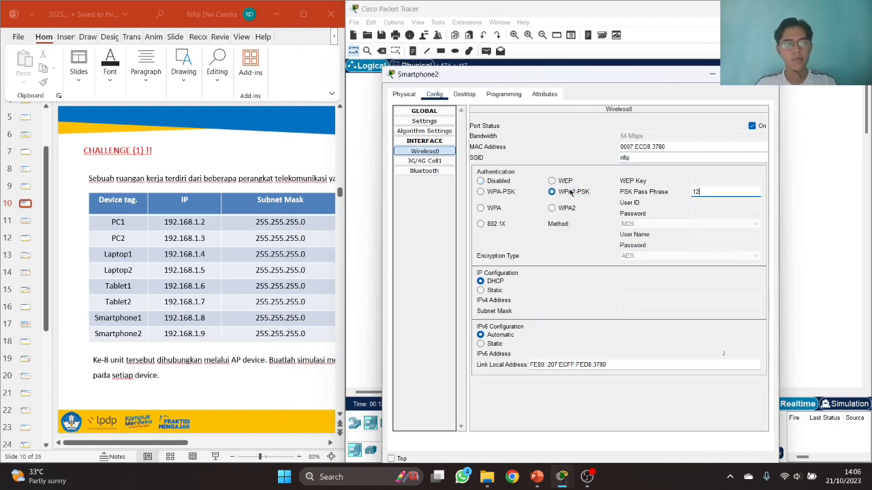
{"action": "type", "text": "12345678"}
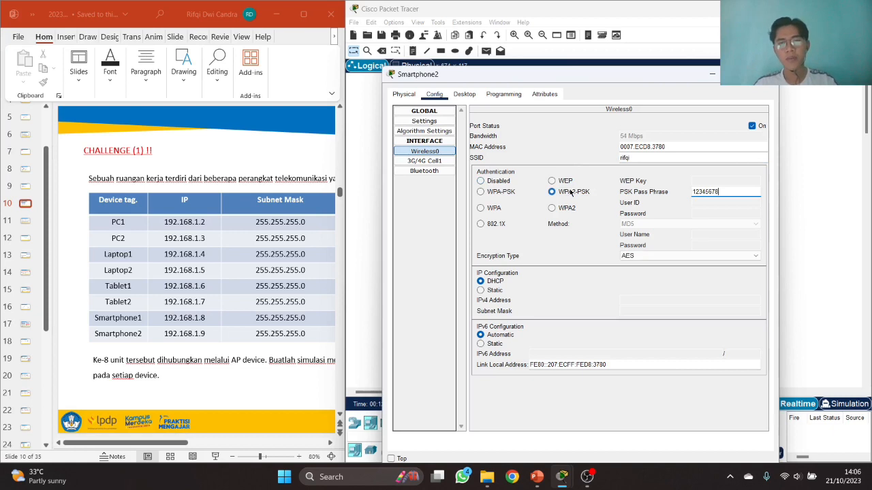
- Give Smartphone2 static IP 192.168.1.9 with default mask 255.255.255.0
{"action": "left_click", "coordinate": [494, 291]}
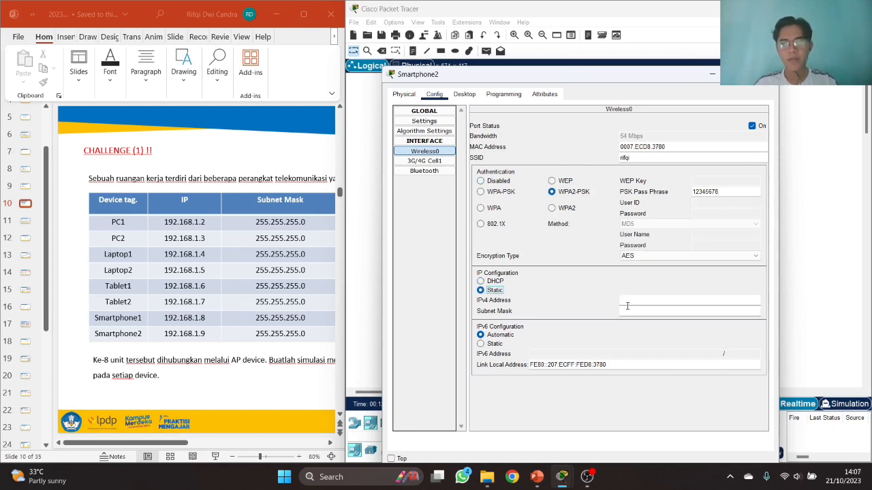
{"action": "left_click", "coordinate": [631, 303]}
{"action": "type", "text": "192.168."}
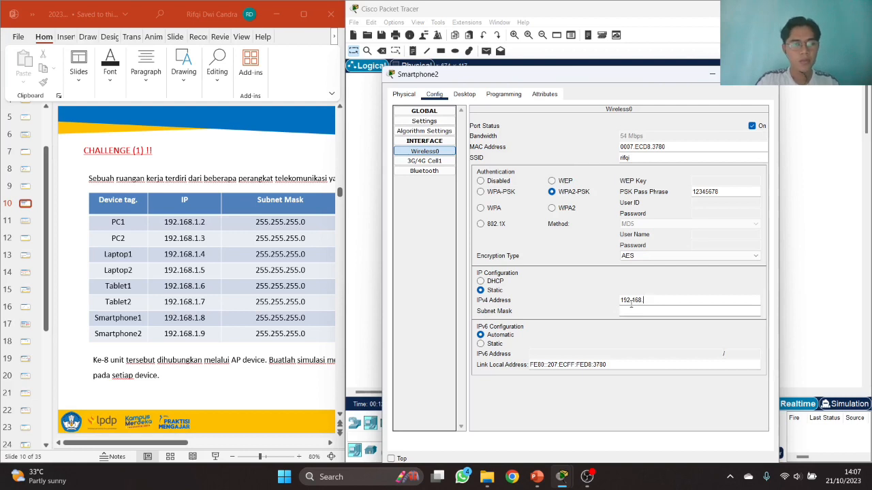
{"action": "key", "text": "BackSpace"}
{"action": "key", "text": "BackSpace"}
{"action": "key", "text": "BackSpace"}
{"action": "key", "text": "BackSpace"}
{"action": "key", "text": "BackSpace"}
{"action": "key", "text": "BackSpace"}
{"action": "type", "text": "192.168.1.2"}
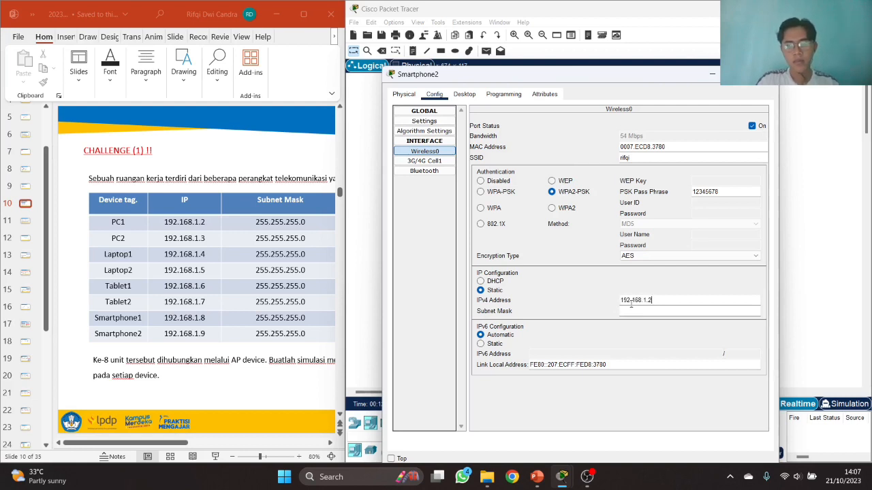
{"action": "key", "text": "BackSpace"}
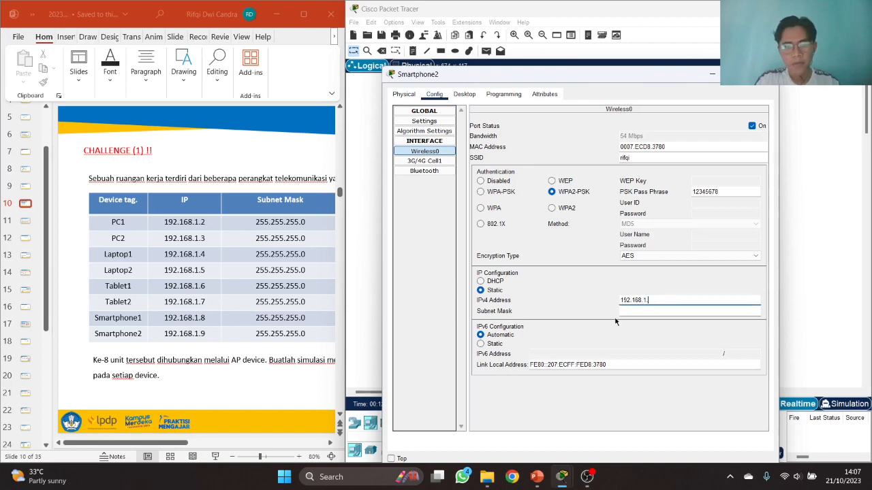
{"action": "type", "text": "9"}
{"action": "key", "text": "Tab"}
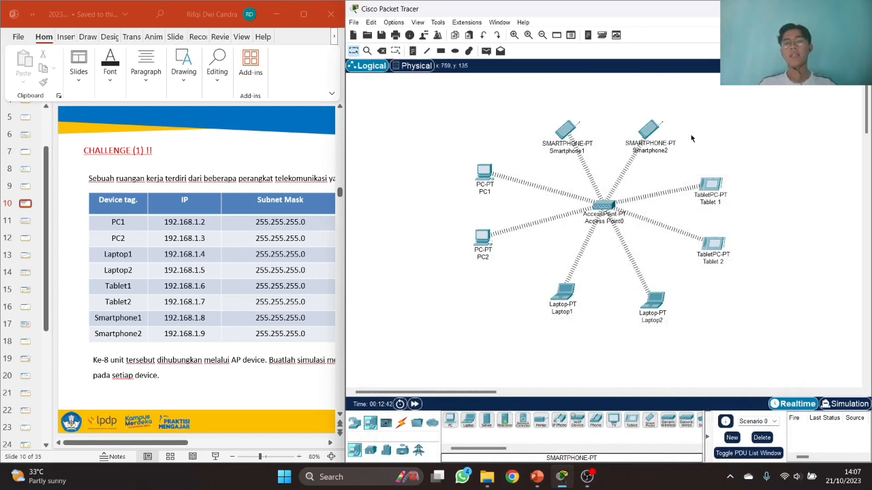
- Maximize PowerPoint to read the Packet Tracer simulation instruction, then return to maximized Packet Tracer
{"action": "left_click", "coordinate": [175, 448]}
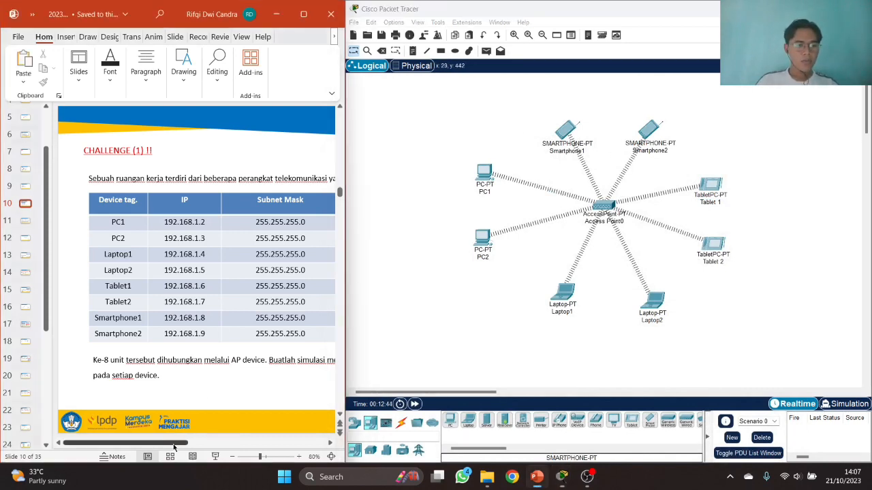
{"action": "left_click", "coordinate": [304, 14]}
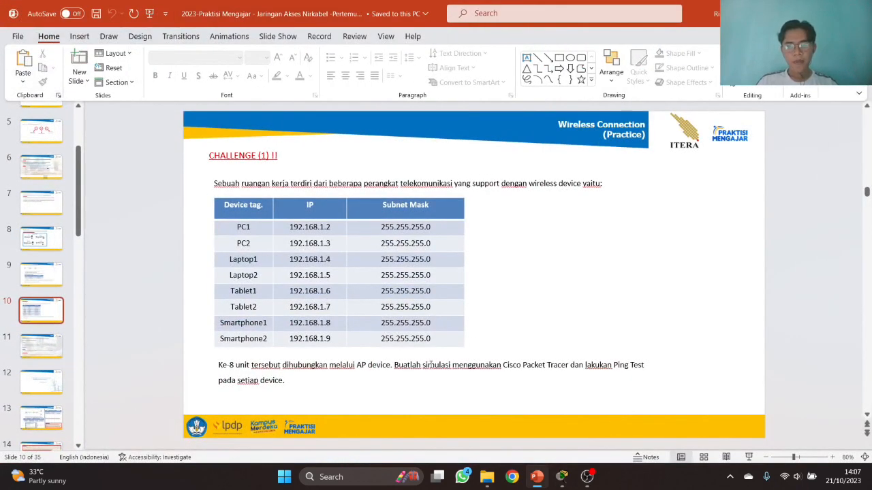
{"action": "left_click_drag", "start_coordinate": [395, 366], "coordinate": [570, 366]}
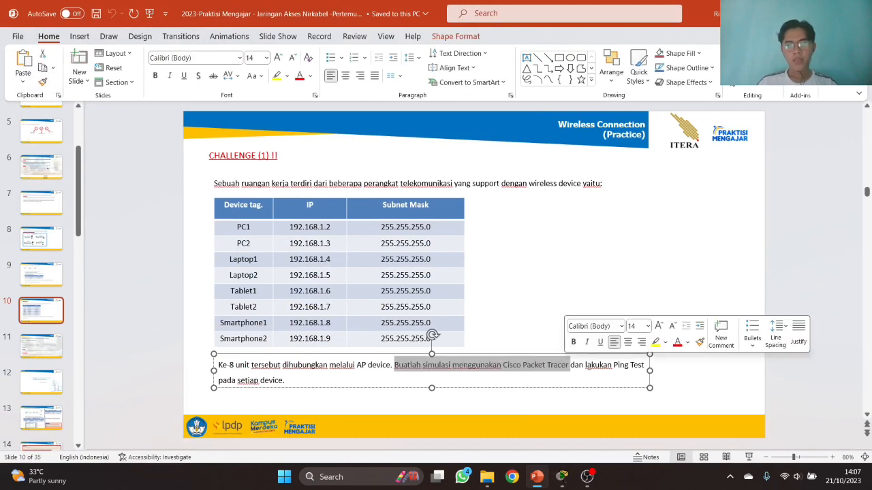
{"action": "left_click", "coordinate": [589, 365]}
{"action": "key", "text": "alt+Tab"}
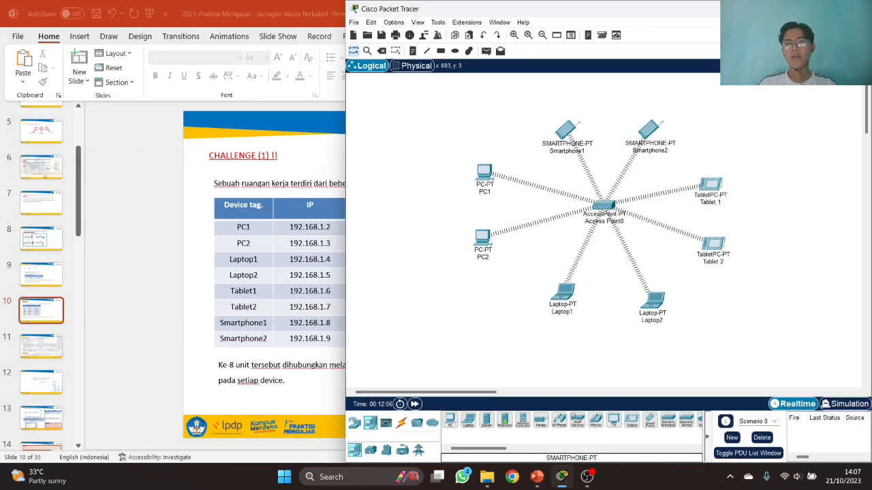
{"action": "key", "text": "super+Up"}
- Centre the network on the canvas, then send simple PDUs PC1→PC2 and PC2→Laptop1
{"action": "left_click_drag", "start_coordinate": [95, 117], "coordinate": [434, 346]}
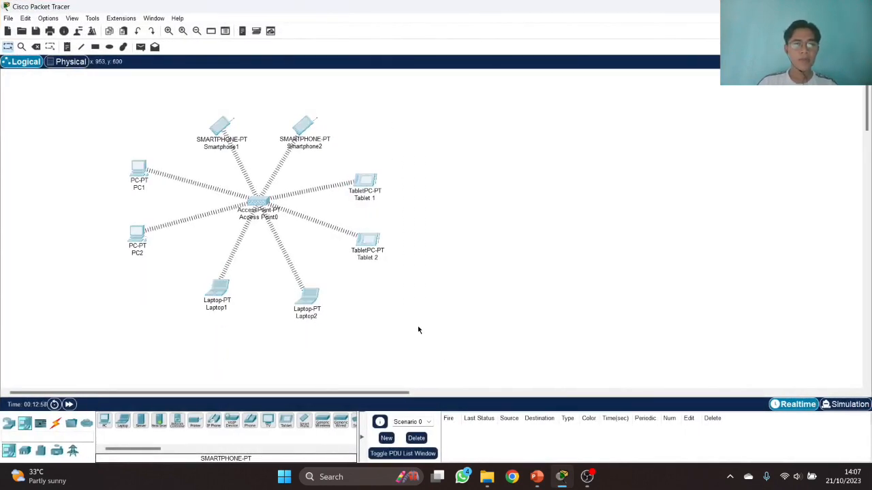
{"action": "left_click_drag", "start_coordinate": [368, 239], "coordinate": [533, 238]}
{"action": "left_click", "coordinate": [605, 193]}
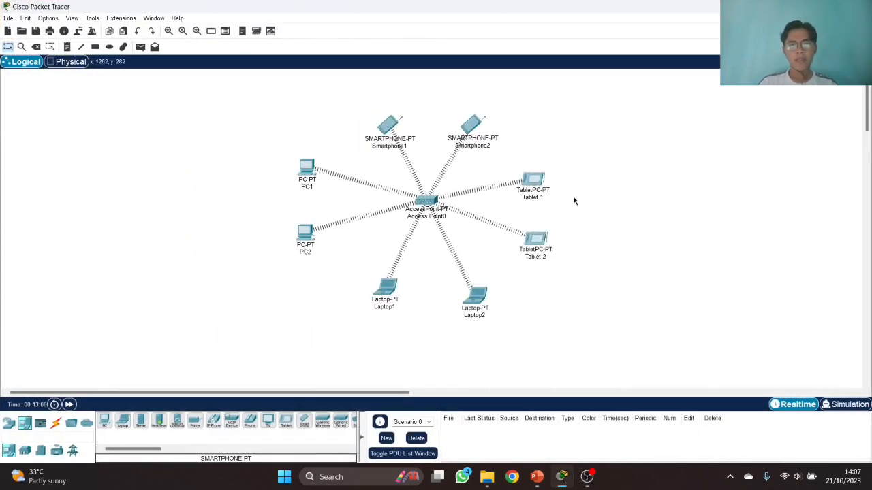
{"action": "left_click", "coordinate": [140, 46]}
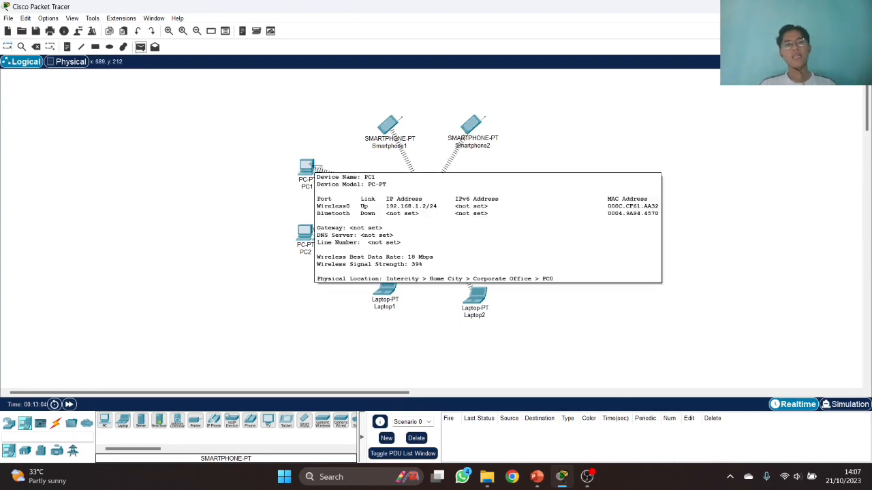
{"action": "left_click", "coordinate": [308, 170]}
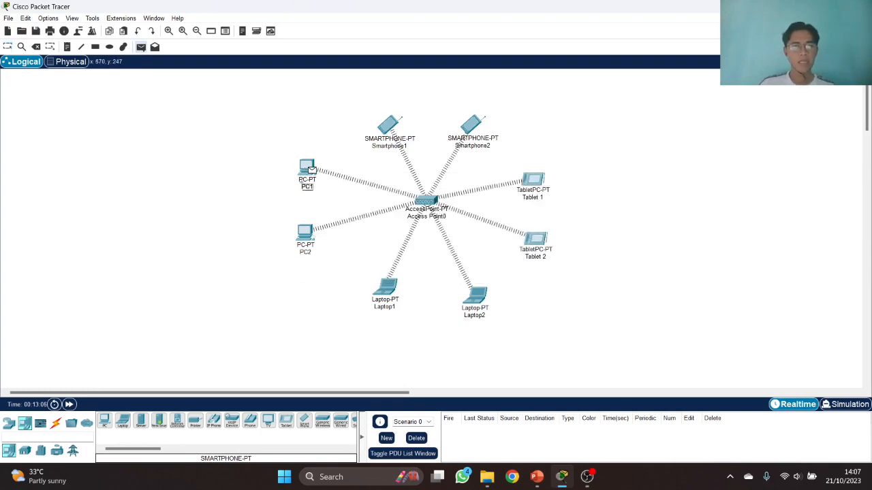
{"action": "left_click", "coordinate": [307, 230]}
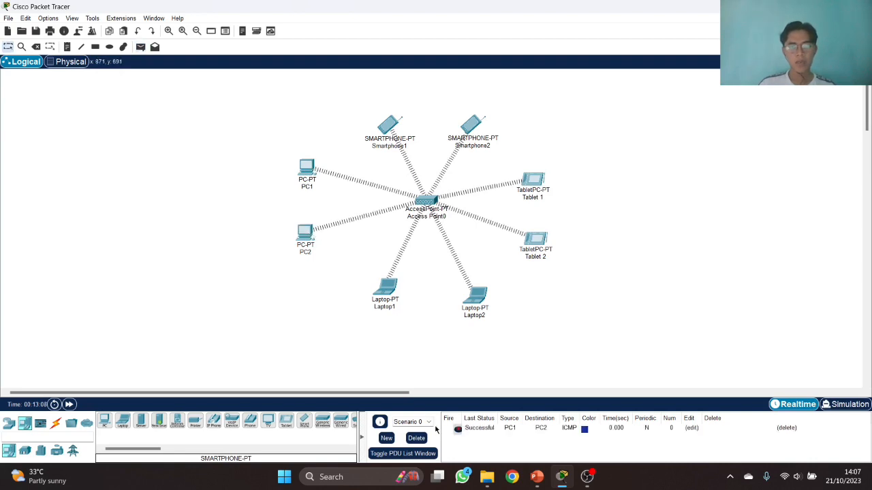
{"action": "left_click", "coordinate": [141, 46]}
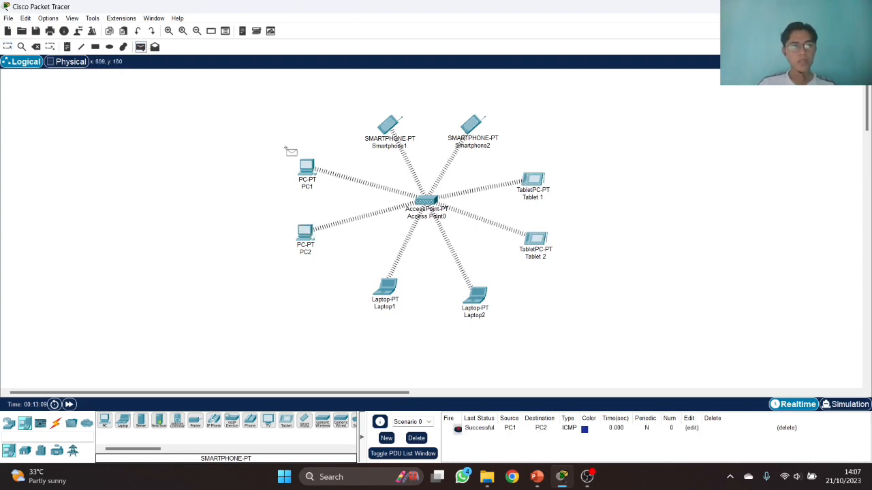
{"action": "left_click", "coordinate": [307, 232]}
{"action": "left_click", "coordinate": [385, 288]}
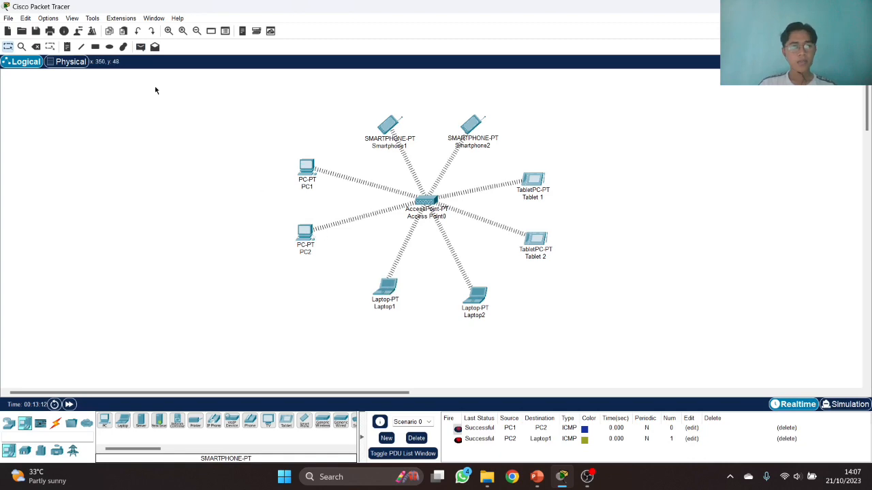
- Ping Laptop1→Laptop2, Laptop2→Tablet 2 and Tablet 2→Tablet 1, clearing the PDU list between tests
{"action": "left_click", "coordinate": [139, 47]}
{"action": "left_click", "coordinate": [383, 293]}
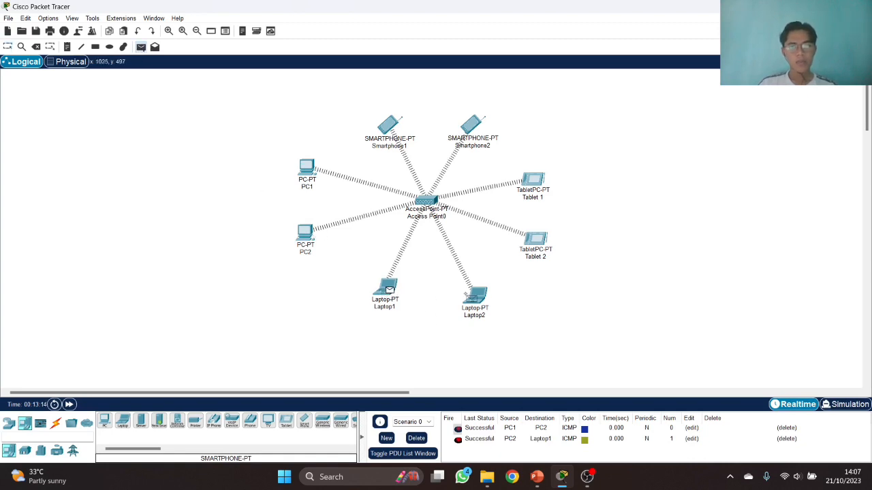
{"action": "left_click", "coordinate": [480, 295]}
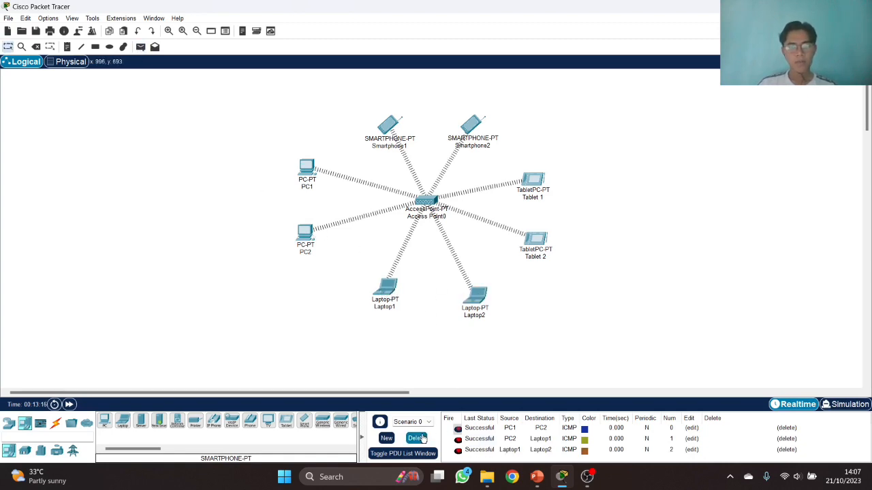
{"action": "left_click", "coordinate": [416, 438]}
{"action": "left_click", "coordinate": [141, 46]}
{"action": "left_click", "coordinate": [477, 295]}
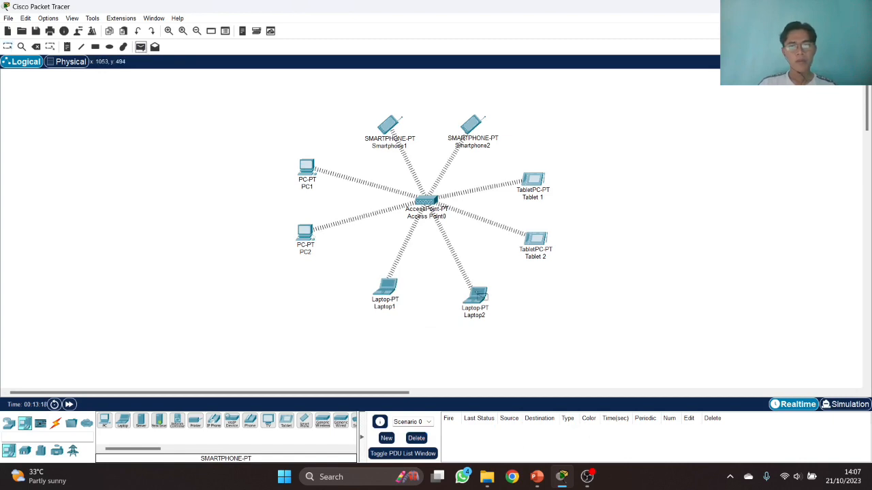
{"action": "left_click", "coordinate": [538, 249]}
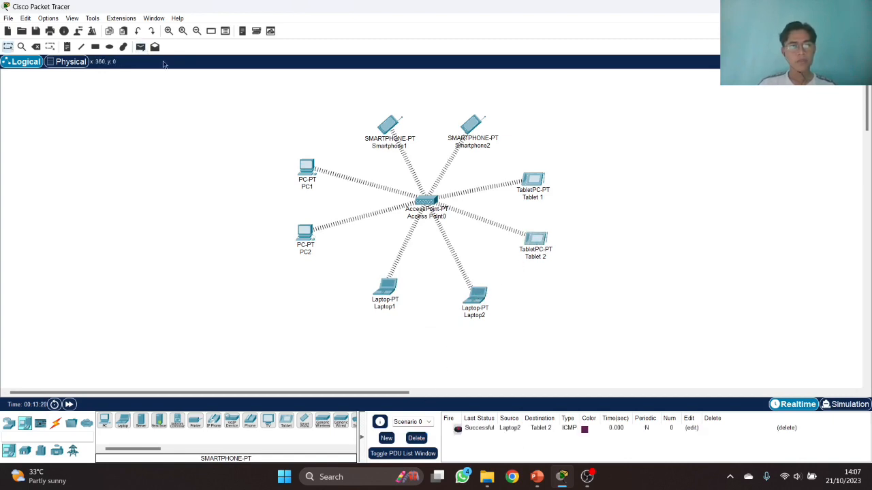
{"action": "left_click", "coordinate": [140, 46]}
{"action": "left_click", "coordinate": [535, 240]}
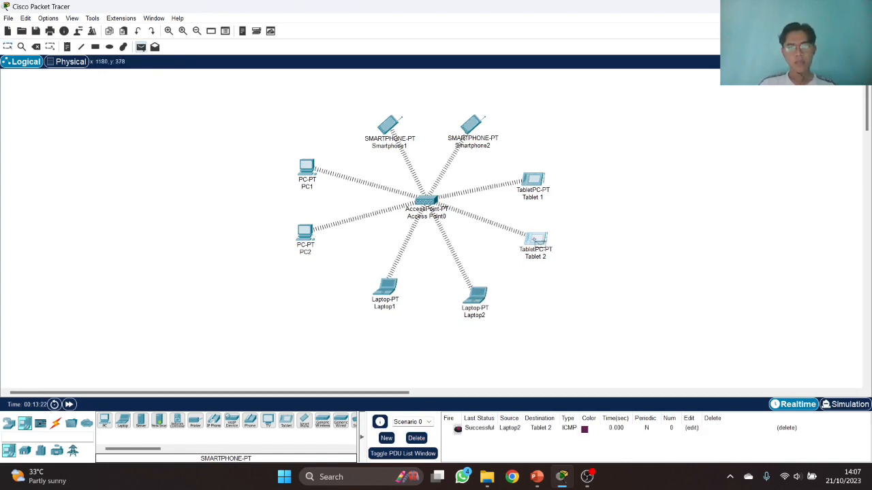
{"action": "left_click", "coordinate": [534, 182]}
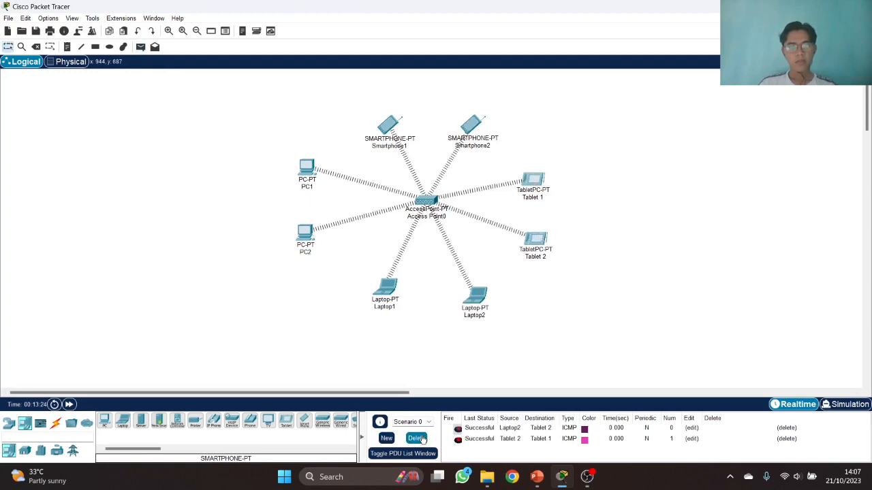
{"action": "left_click", "coordinate": [416, 438]}
- Ping Tablet 1 to a smartphone, then Smartphone2 to Smartphone1, confirming Successful
{"action": "left_click", "coordinate": [140, 46]}
{"action": "left_click", "coordinate": [534, 181]}
{"action": "left_click", "coordinate": [470, 128]}
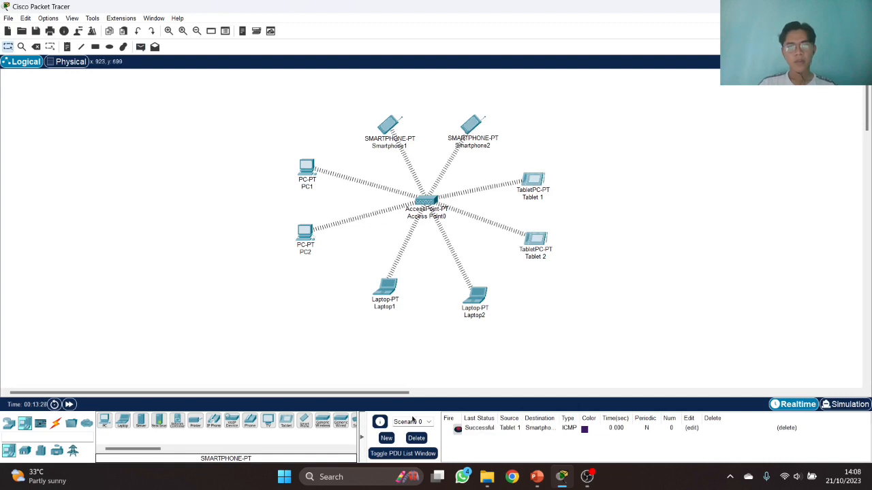
{"action": "left_click", "coordinate": [417, 438]}
{"action": "left_click", "coordinate": [141, 46]}
{"action": "left_click", "coordinate": [471, 126]}
{"action": "left_click", "coordinate": [390, 127]}
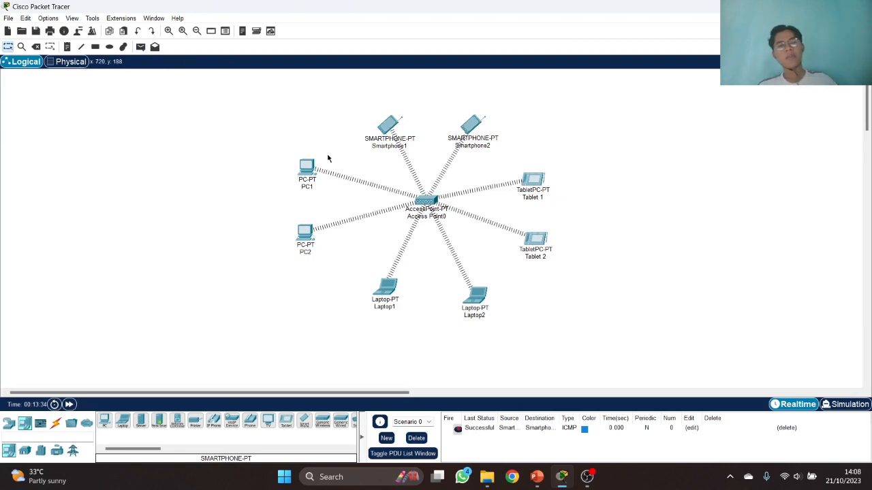
- Open PC1's Command Prompt and ping 192.168.1.3, checking the address on the slide table
{"action": "left_click", "coordinate": [306, 167]}
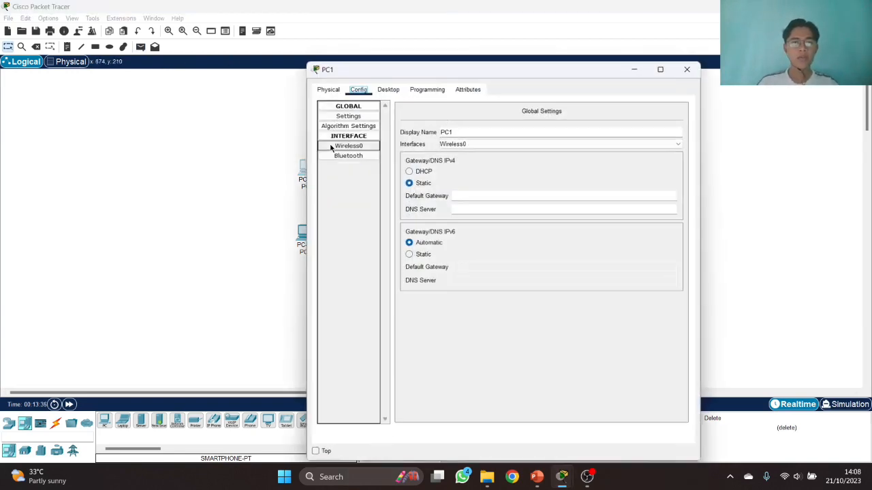
{"action": "left_click", "coordinate": [387, 88]}
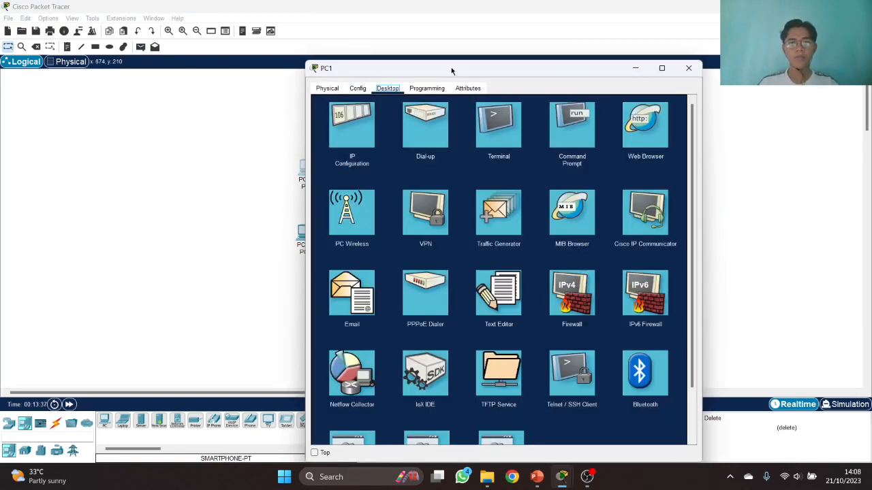
{"action": "left_click_drag", "start_coordinate": [455, 70], "coordinate": [162, 52]}
{"action": "left_click", "coordinate": [279, 109]}
{"action": "left_click_drag", "start_coordinate": [267, 48], "coordinate": [738, 147]}
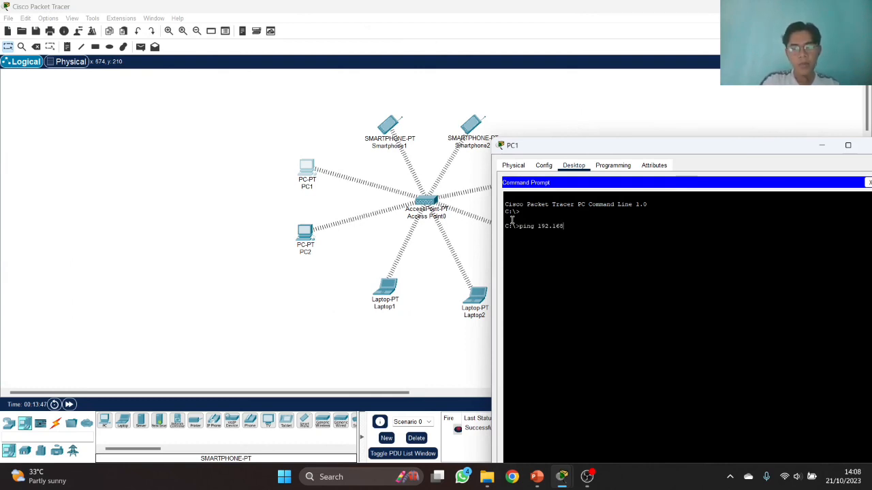
{"action": "key", "text": "alt+Tab"}
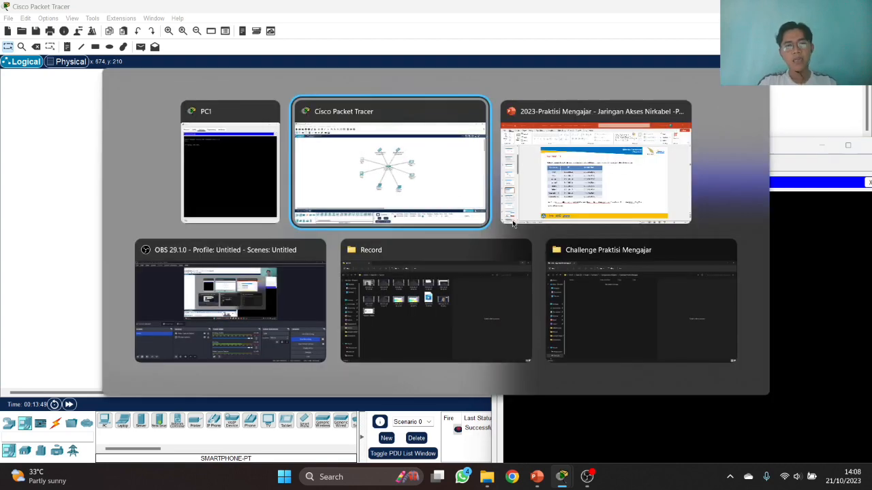
{"action": "left_click", "coordinate": [513, 222]}
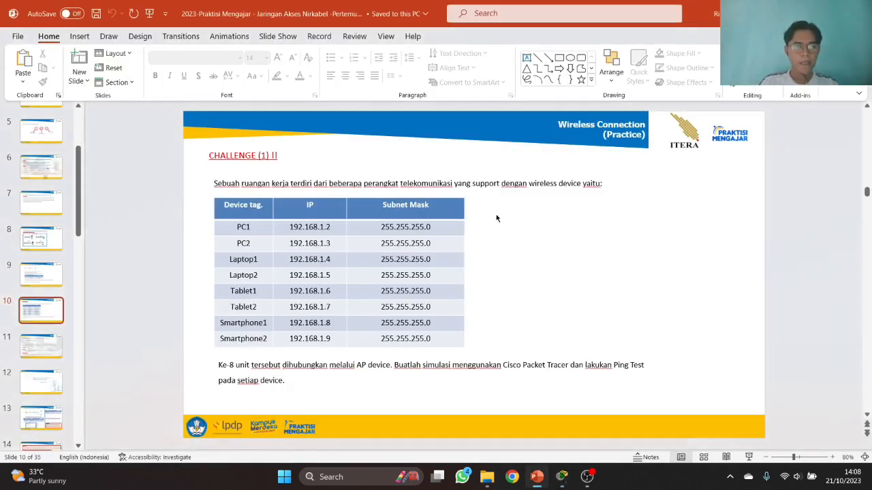
{"action": "left_click_drag", "start_coordinate": [289, 244], "coordinate": [331, 245]}
{"action": "key", "text": "alt+Tab"}
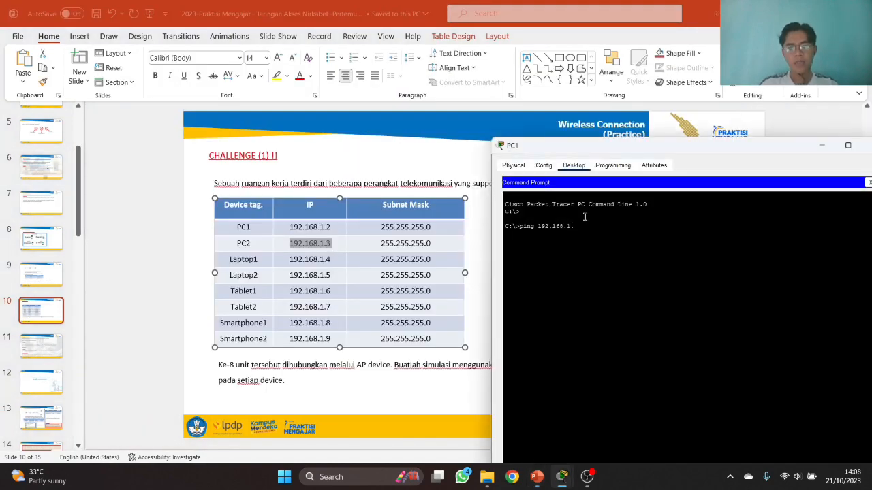
{"action": "key", "text": "Return"}
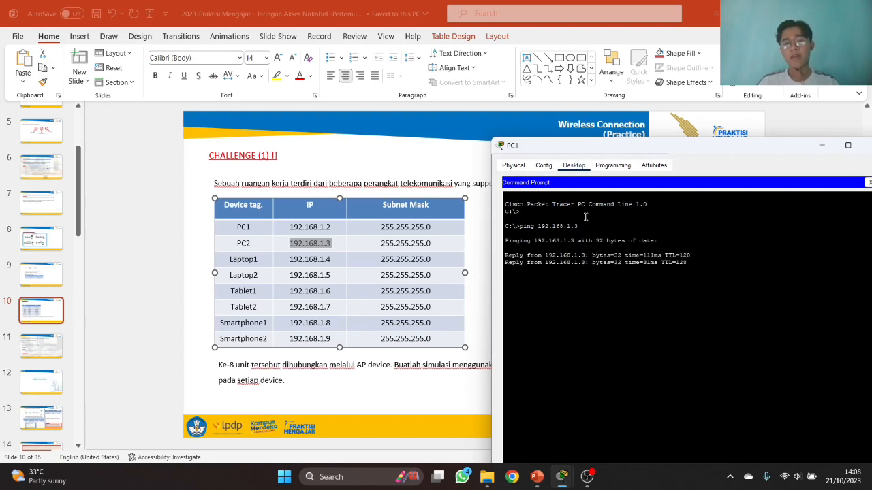
- Ping 192.168.1.4 from PC1's command prompt by editing the previous command
{"action": "left_click_drag", "start_coordinate": [656, 148], "coordinate": [642, 90]}
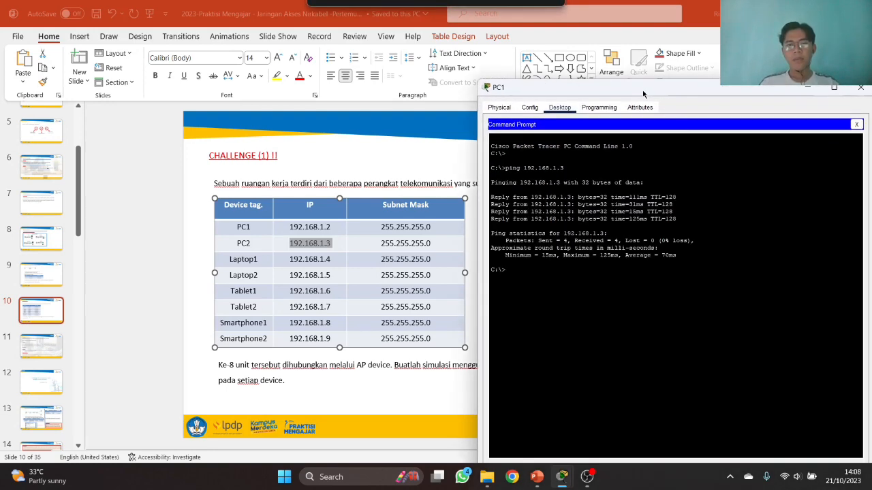
{"action": "key", "text": "alt+Tab"}
{"action": "key", "text": "Tab"}
{"action": "key", "text": "alt+Tab"}
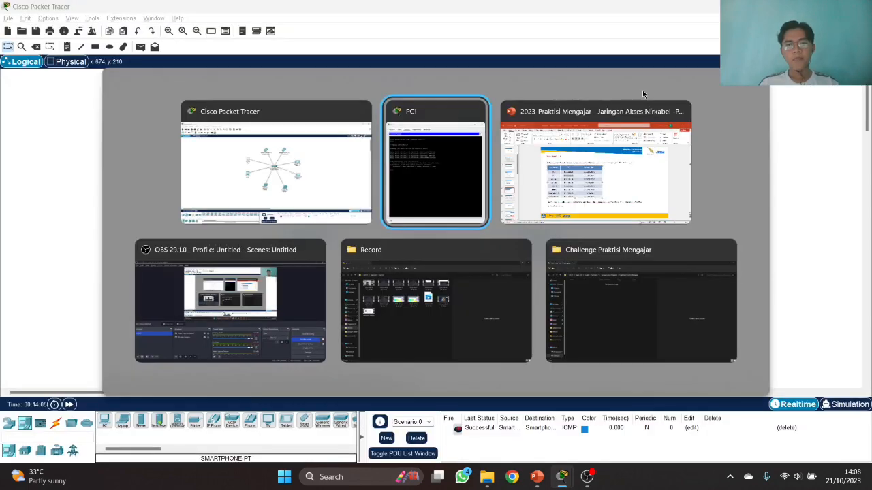
{"action": "left_click_drag", "start_coordinate": [649, 88], "coordinate": [668, 88]}
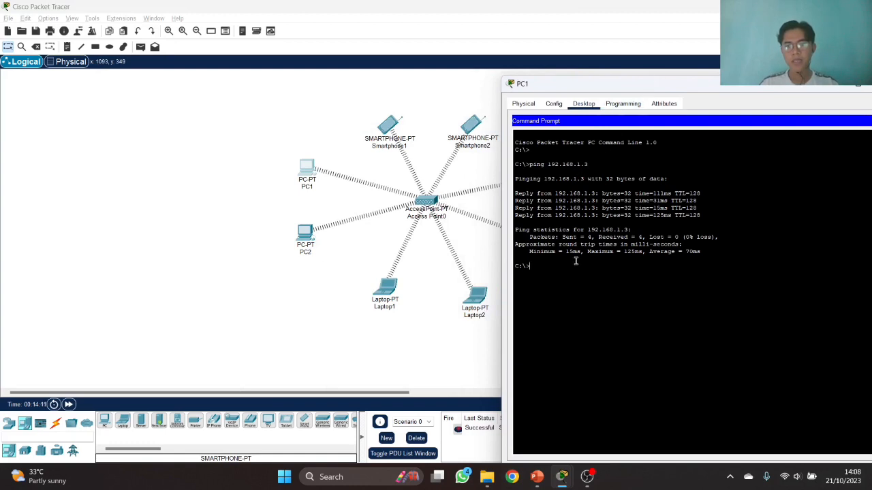
{"action": "key", "text": "Up"}
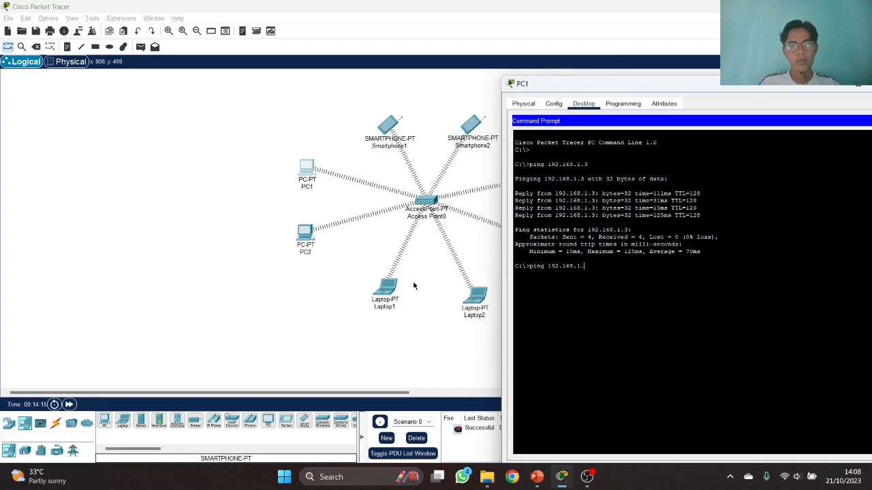
{"action": "type", "text": "4"}
{"action": "key", "text": "Return"}
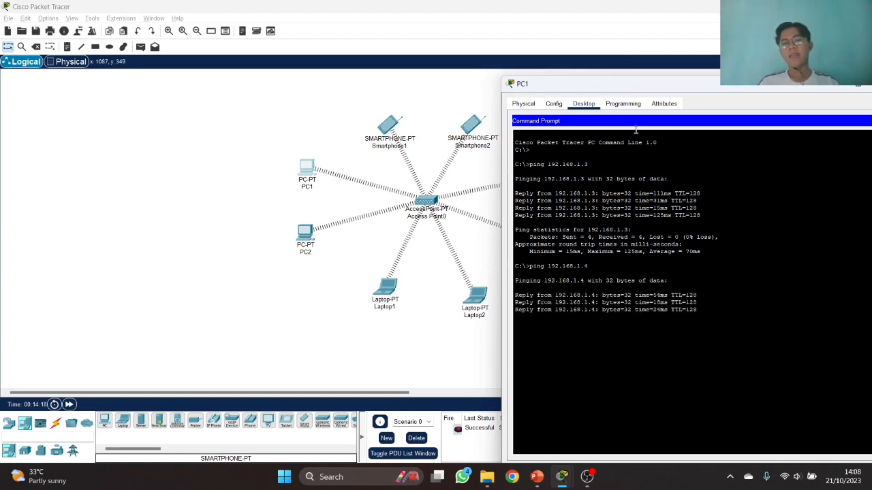
- Ping 192.168.1.9 from PC1's command prompt, then close PC1's window
{"action": "left_click_drag", "start_coordinate": [659, 91], "coordinate": [331, 167]}
{"action": "key", "text": "alt+Tab"}
{"action": "key", "text": "alt+Tab"}
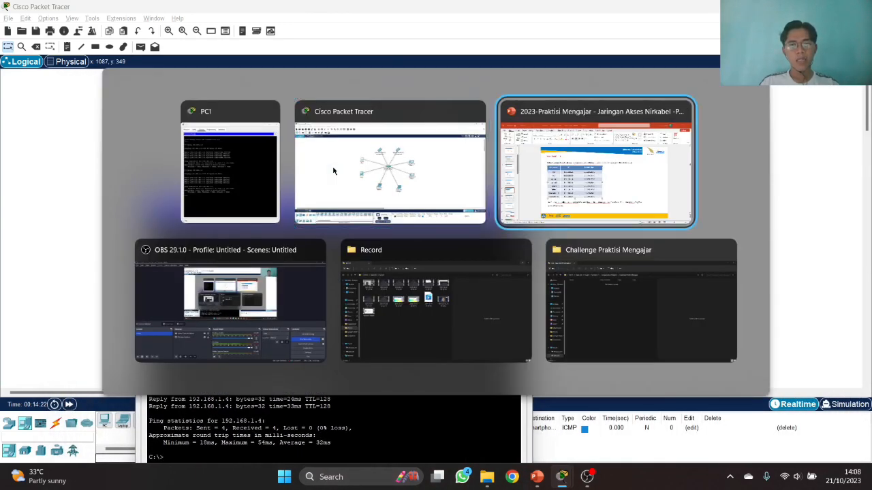
{"action": "key", "text": "alt+Tab"}
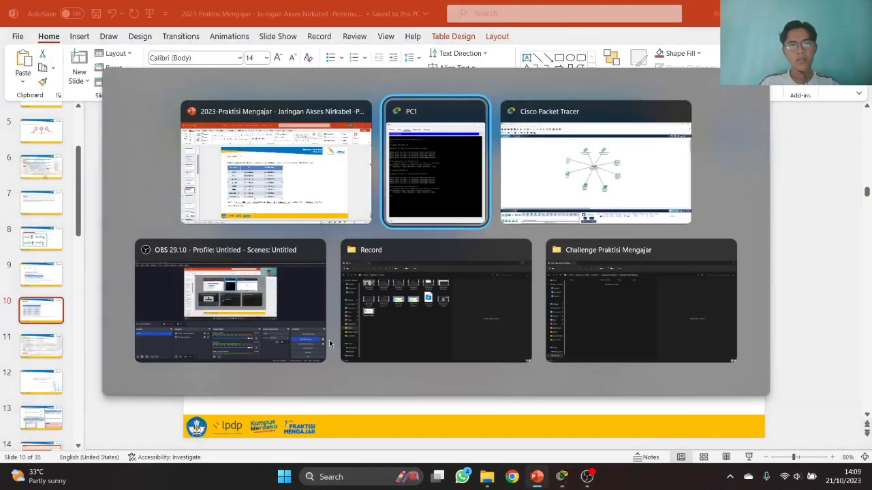
{"action": "key", "text": "alt+Tab"}
{"action": "key", "text": "alt+Tab"}
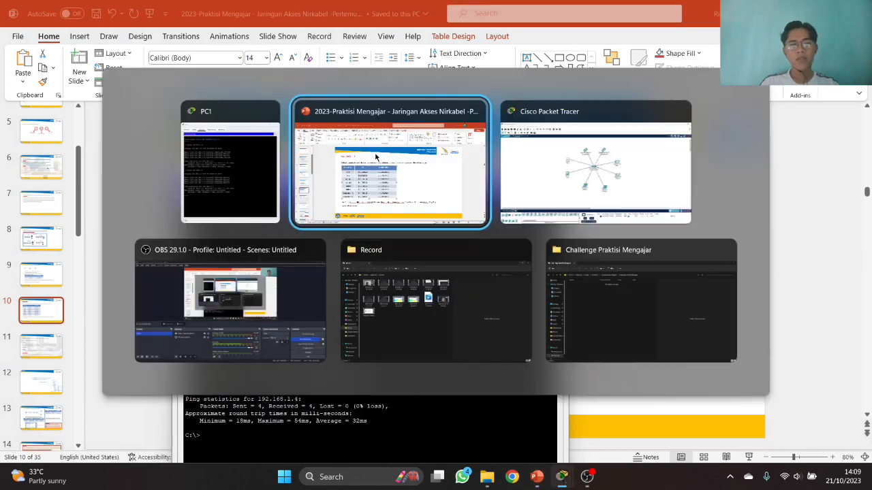
{"action": "key", "text": "alt+Tab"}
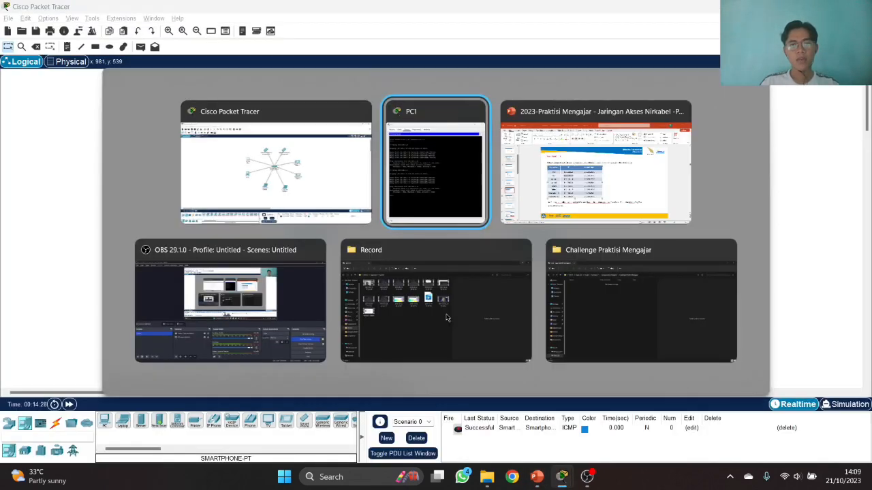
{"action": "left_click_drag", "start_coordinate": [406, 150], "coordinate": [242, 36]}
{"action": "key", "text": "Up"}
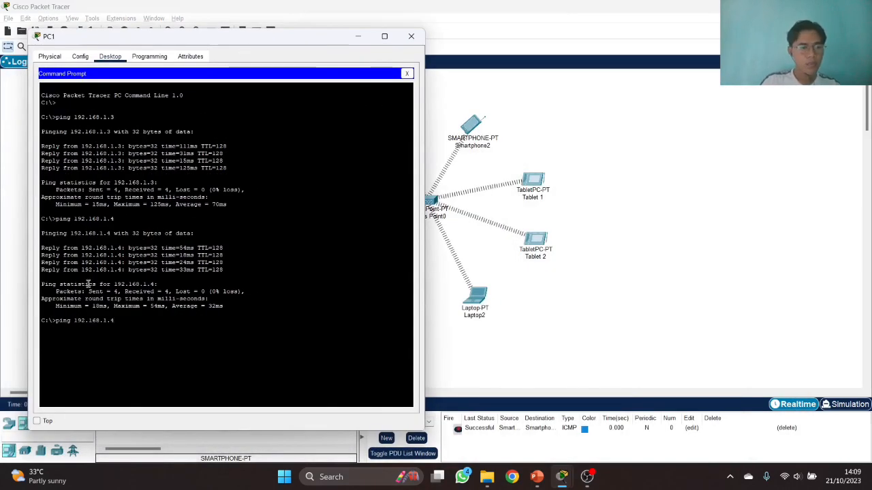
{"action": "key", "text": "BackSpace"}
{"action": "type", "text": "5"}
{"action": "key", "text": "Return"}
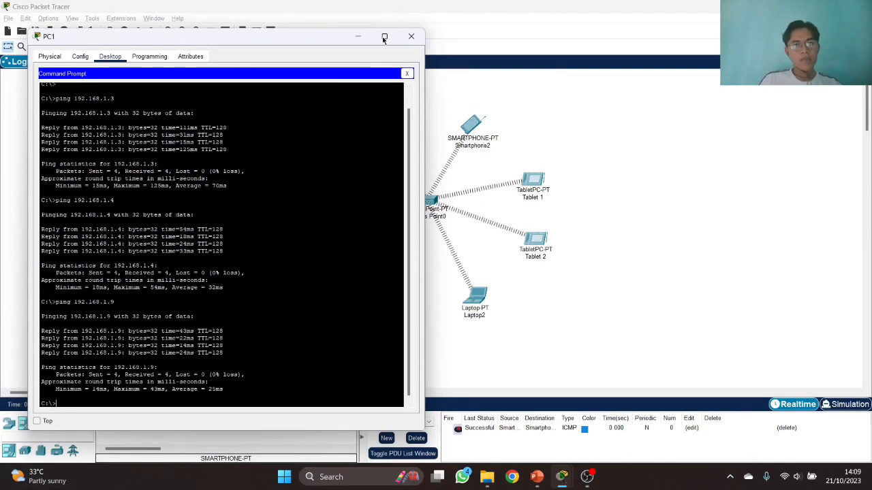
{"action": "left_click", "coordinate": [411, 36]}
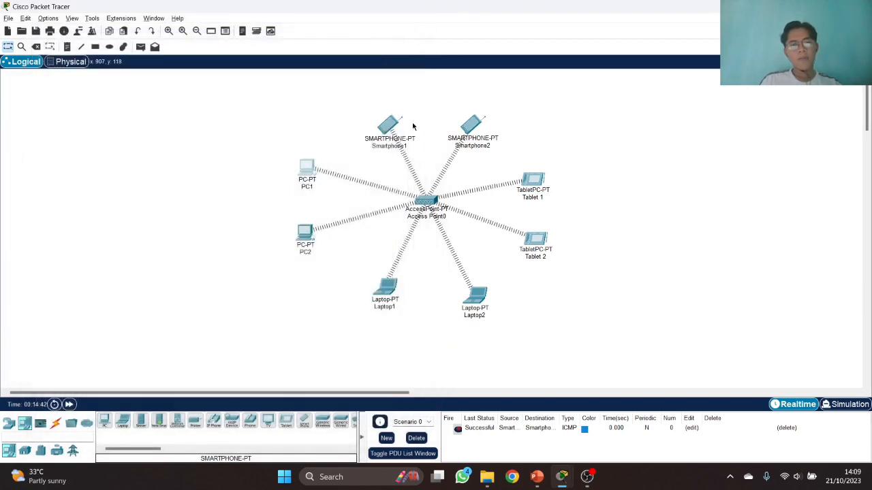
- Nudge Smartphone1 and Smartphone2 slightly upward and return to the Select tool
{"action": "left_click_drag", "start_coordinate": [397, 125], "coordinate": [396, 119]}
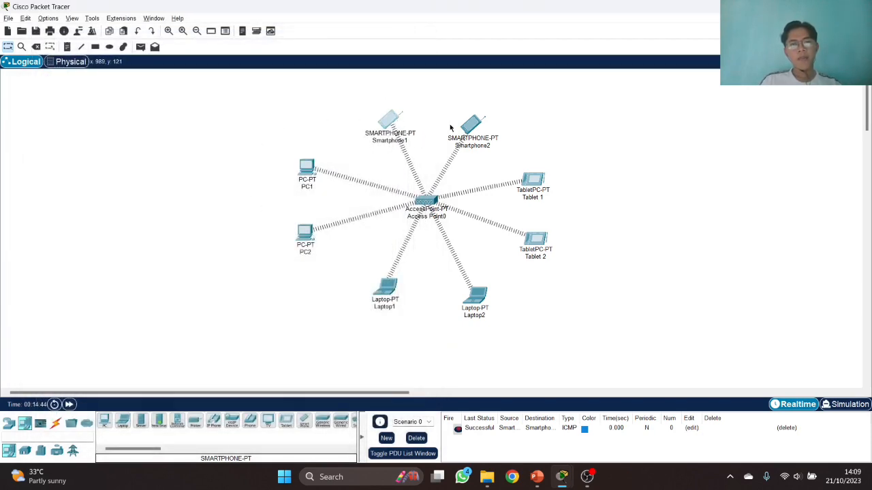
{"action": "left_click_drag", "start_coordinate": [464, 129], "coordinate": [464, 124]}
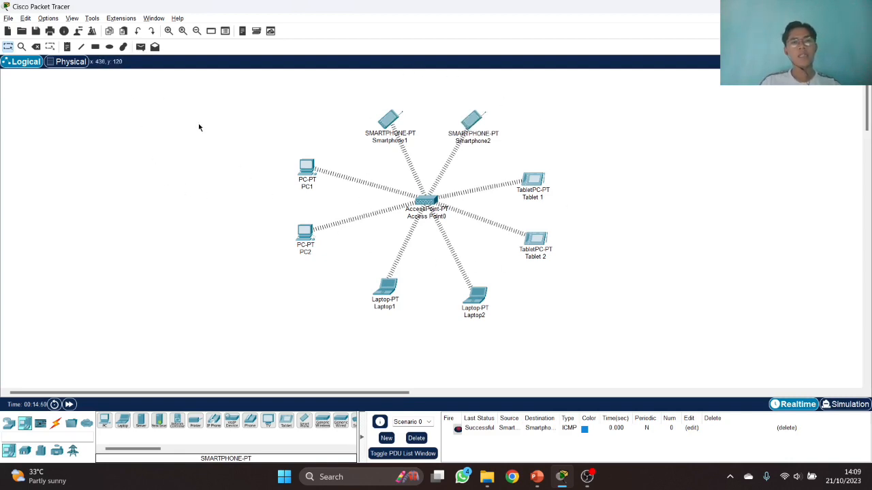
{"action": "left_click", "coordinate": [140, 47]}
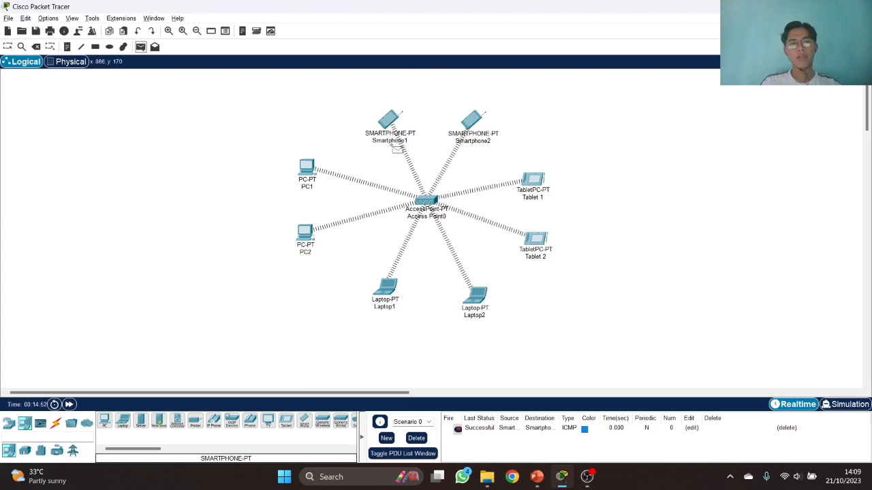
{"action": "left_click", "coordinate": [9, 47]}
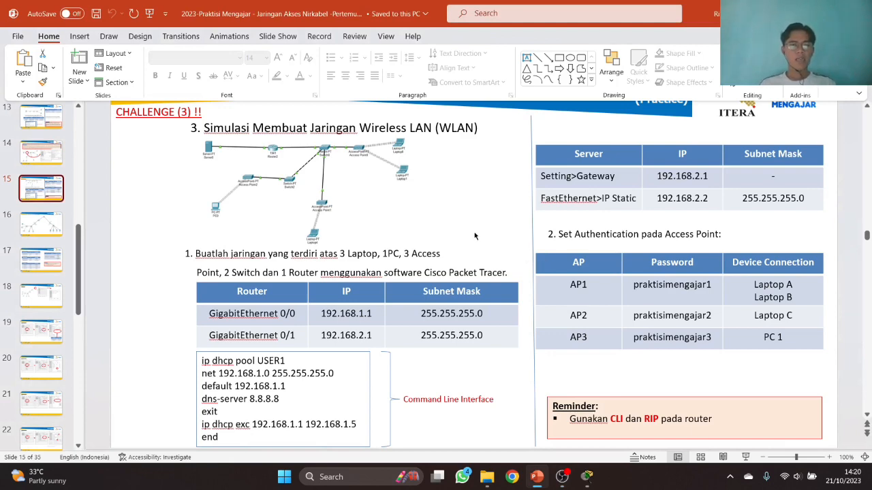
- Scroll through slide 15's WLAN challenge tables, then snap PowerPoint to the left half
{"action": "scroll", "coordinate": [475, 236], "scroll_direction": "down", "scroll_amount": 2}
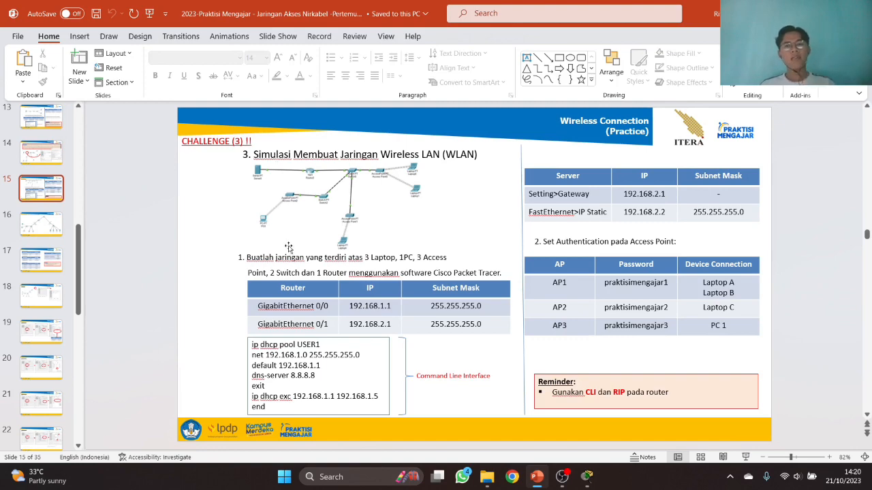
{"action": "scroll", "coordinate": [259, 272], "scroll_direction": "up", "scroll_amount": 2}
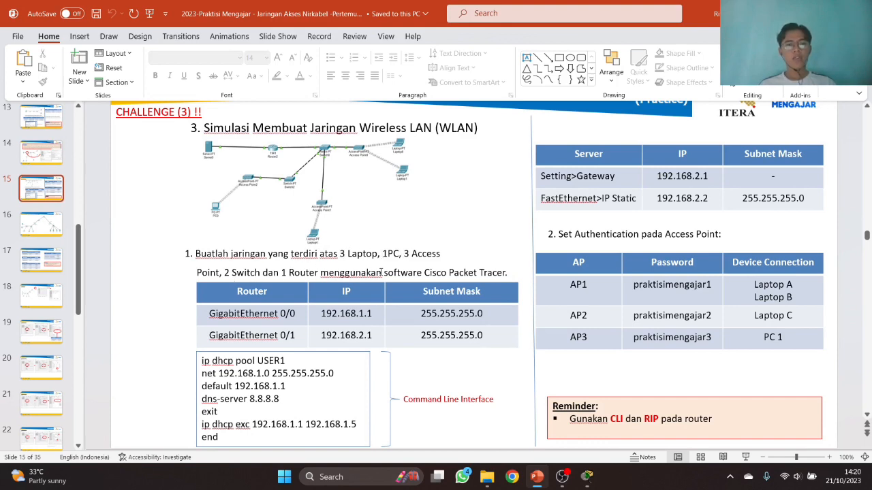
{"action": "scroll", "coordinate": [407, 275], "scroll_direction": "down", "scroll_amount": 1}
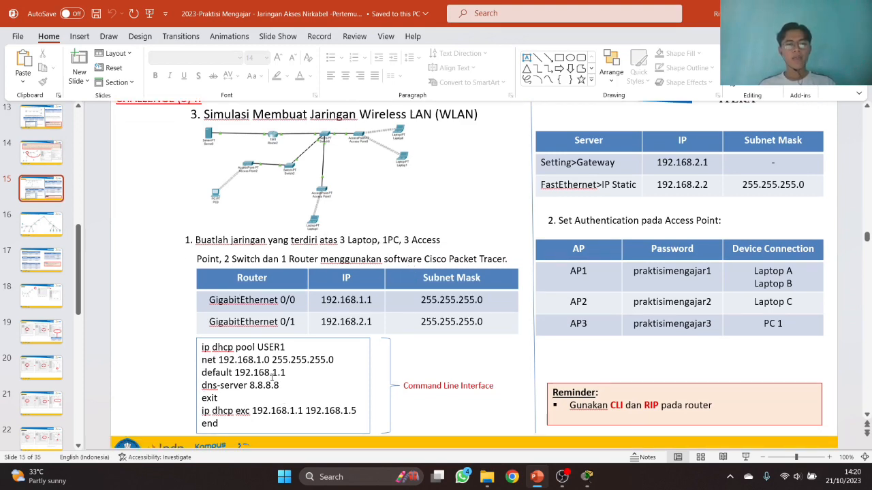
{"action": "scroll", "coordinate": [674, 141], "scroll_direction": "up", "scroll_amount": 1}
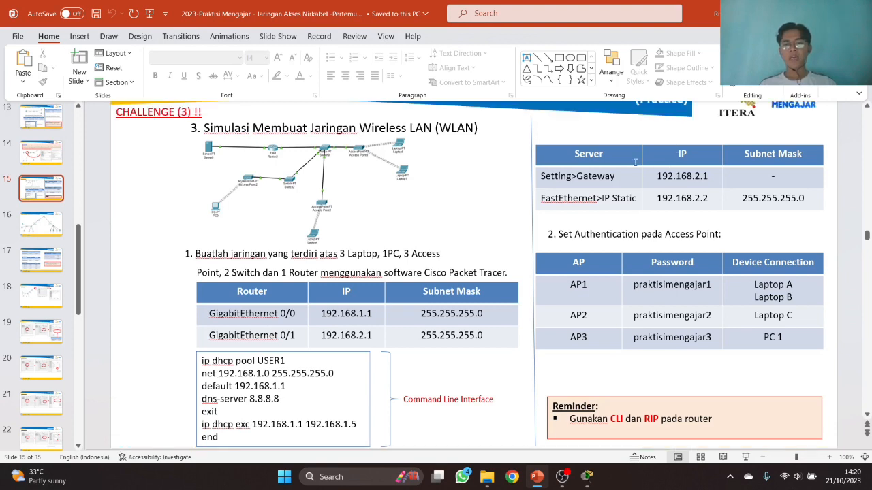
{"action": "scroll", "coordinate": [613, 232], "scroll_direction": "down", "scroll_amount": 1}
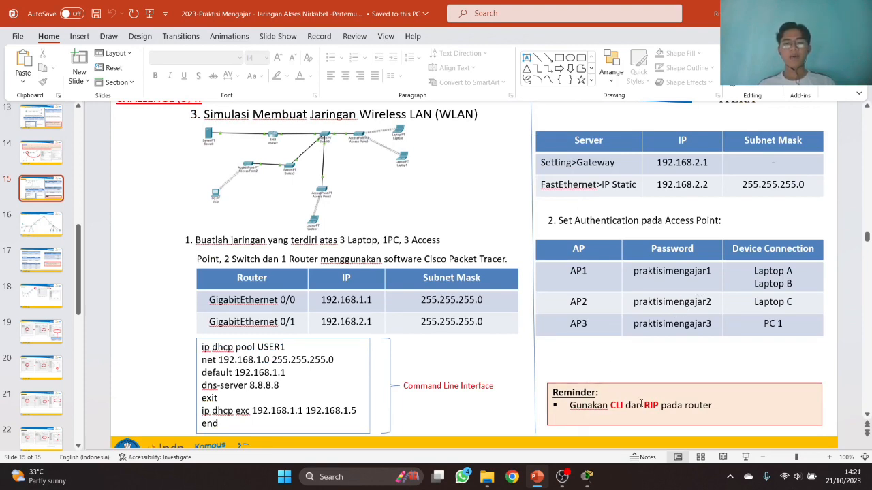
{"action": "key", "text": "super+Left"}
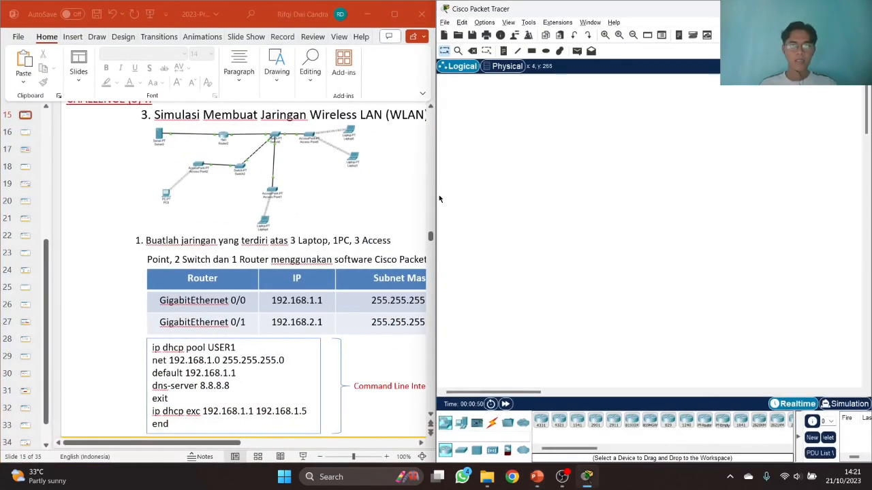
- Narrow the slides window, then place a server and a 1941 router on the workspace
{"action": "left_click_drag", "start_coordinate": [437, 198], "coordinate": [351, 198]}
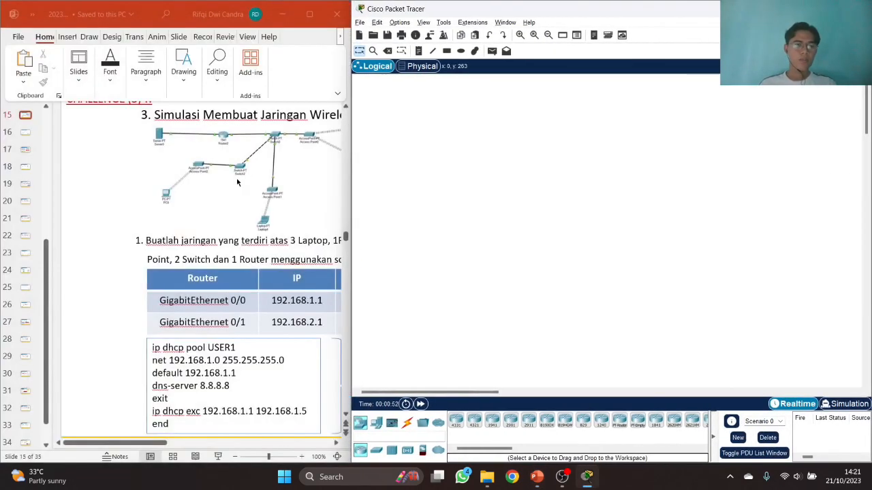
{"action": "left_click", "coordinate": [162, 444]}
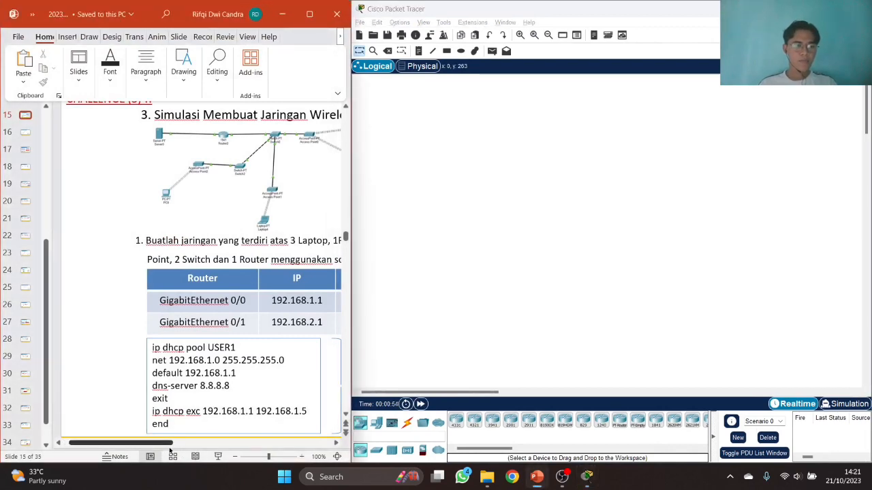
{"action": "left_click_drag", "start_coordinate": [219, 457], "coordinate": [173, 446]}
{"action": "scroll", "coordinate": [206, 448], "scroll_direction": "up", "scroll_amount": 2}
{"action": "scroll", "coordinate": [268, 325], "scroll_direction": "up", "scroll_amount": 2}
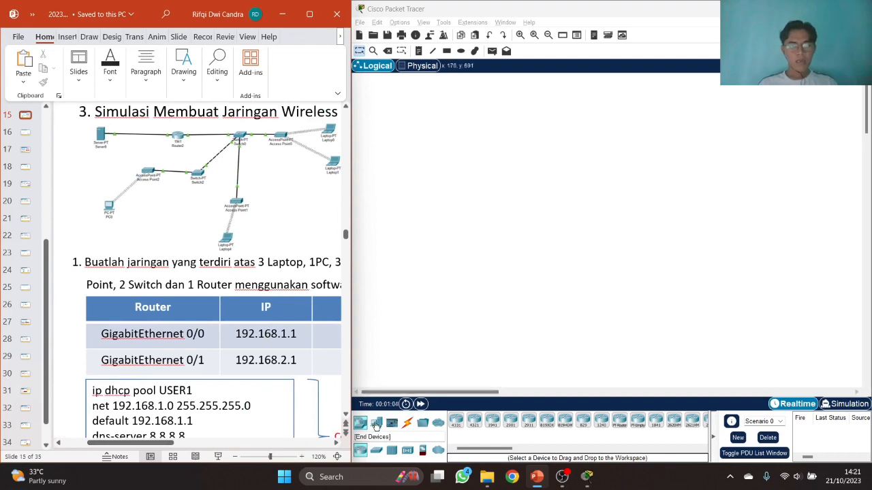
{"action": "left_click", "coordinate": [376, 423]}
{"action": "left_click_drag", "start_coordinate": [492, 421], "coordinate": [406, 129]}
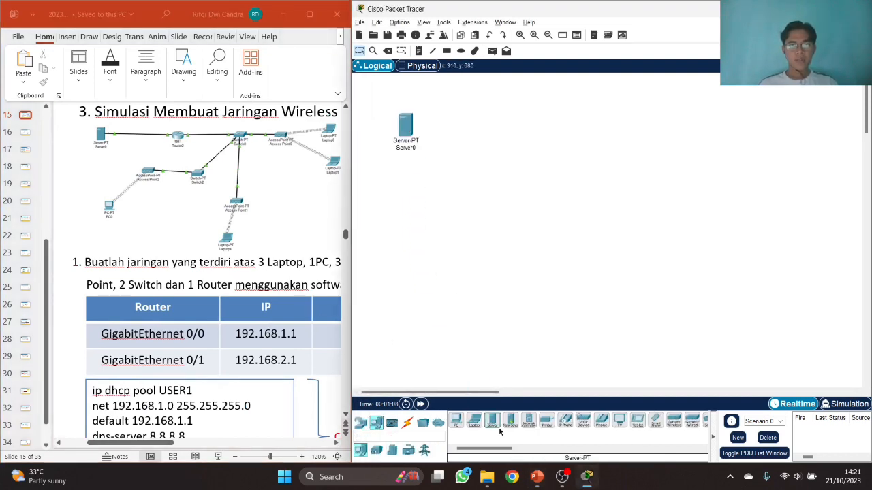
{"action": "left_click", "coordinate": [360, 423]}
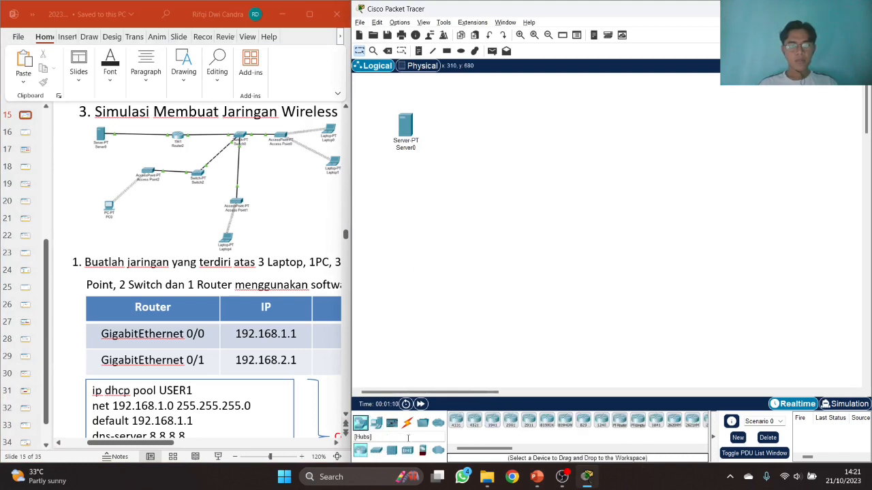
{"action": "left_click_drag", "start_coordinate": [493, 426], "coordinate": [491, 133]}
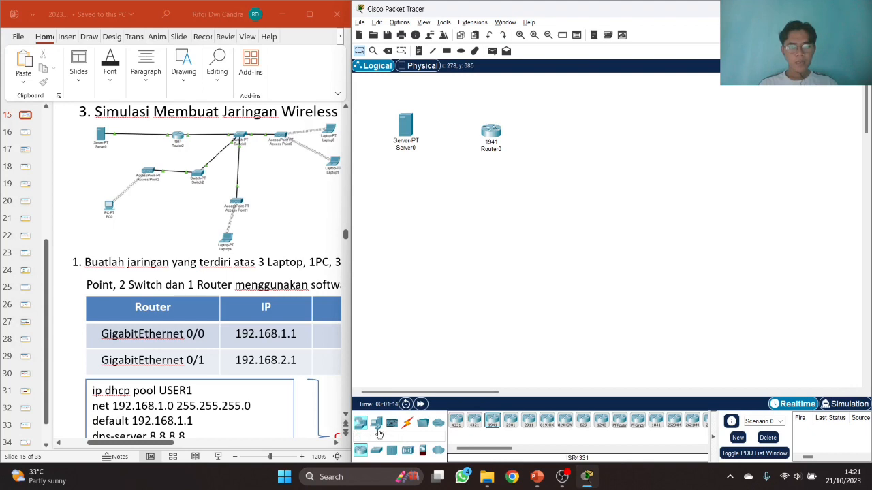
- Add two generic switches, Switch0 and Switch1, and adjust their positions
{"action": "left_click", "coordinate": [376, 426]}
{"action": "left_click", "coordinate": [360, 423]}
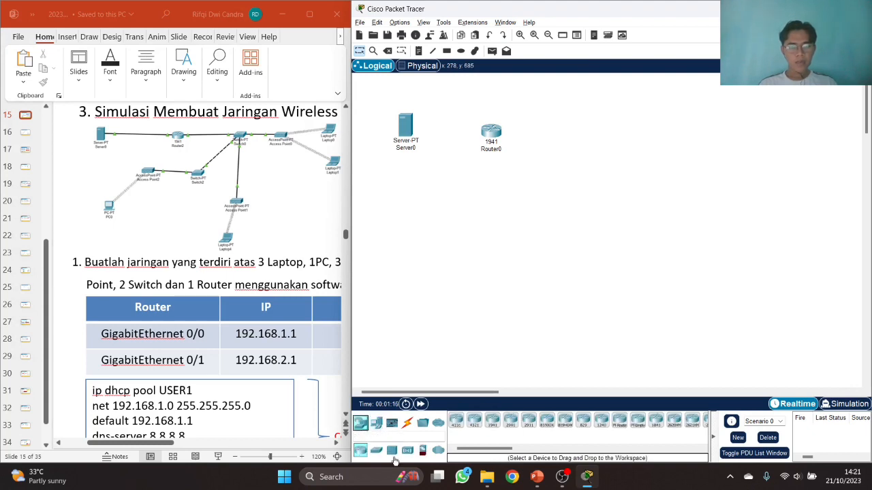
{"action": "left_click", "coordinate": [407, 450]}
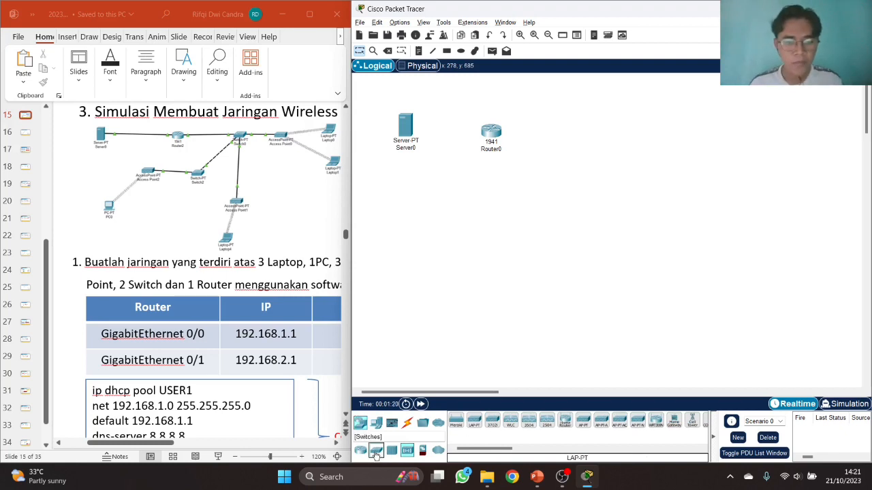
{"action": "left_click", "coordinate": [376, 450]}
{"action": "left_click", "coordinate": [475, 421]}
{"action": "left_click", "coordinate": [586, 143]}
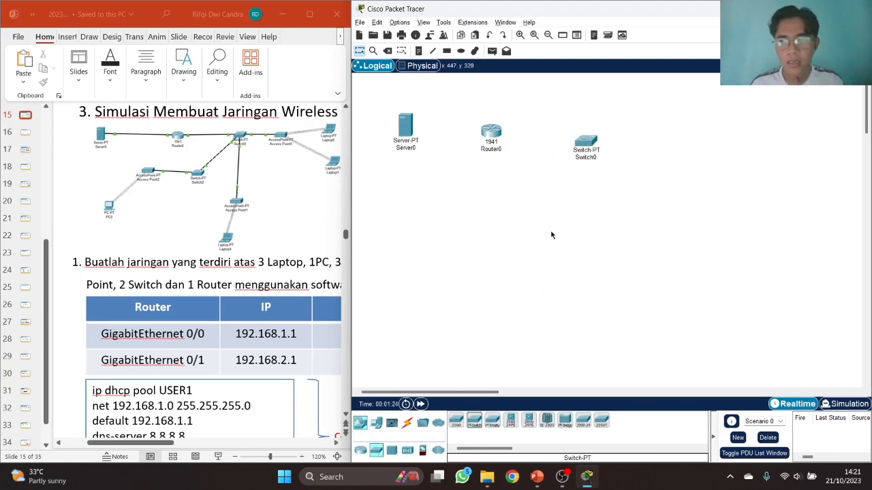
{"action": "left_click", "coordinate": [474, 421]}
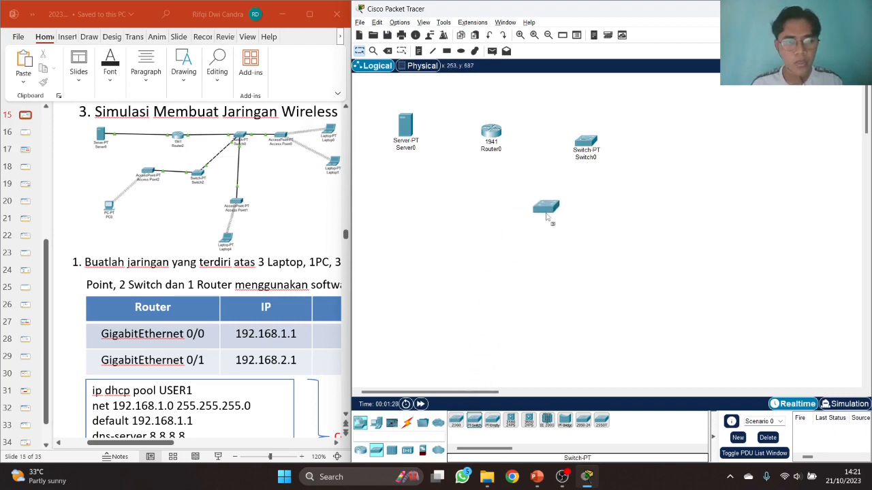
{"action": "left_click", "coordinate": [547, 220]}
{"action": "left_click_drag", "start_coordinate": [599, 149], "coordinate": [607, 140]}
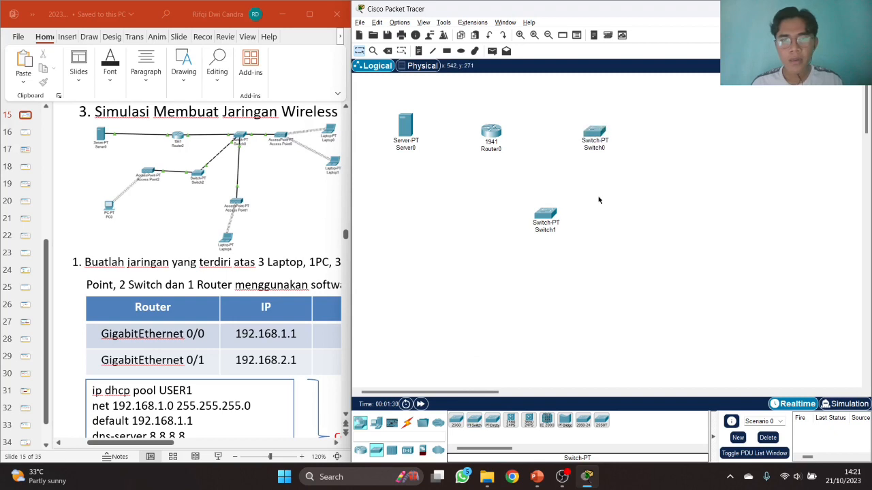
{"action": "left_click_drag", "start_coordinate": [552, 216], "coordinate": [525, 219]}
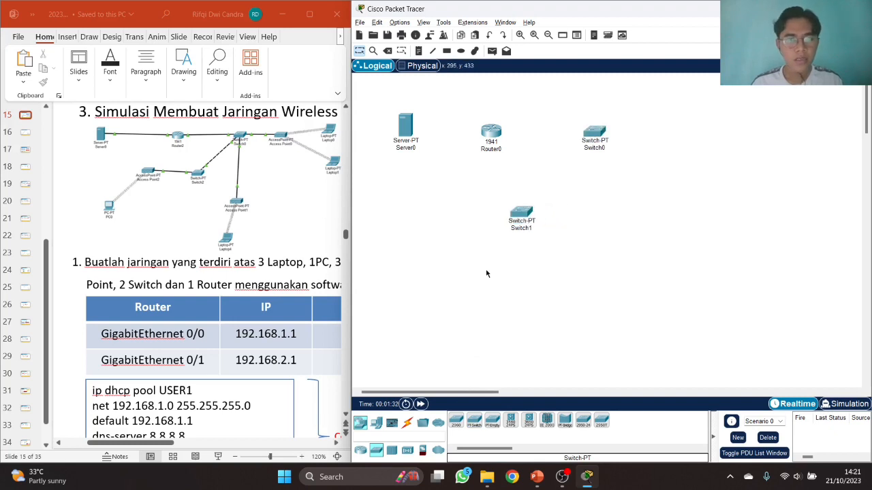
- Add three access points and shift Access Point0 up and to the right
{"action": "left_click", "coordinate": [406, 450]}
{"action": "left_click_drag", "start_coordinate": [583, 423], "coordinate": [695, 145]}
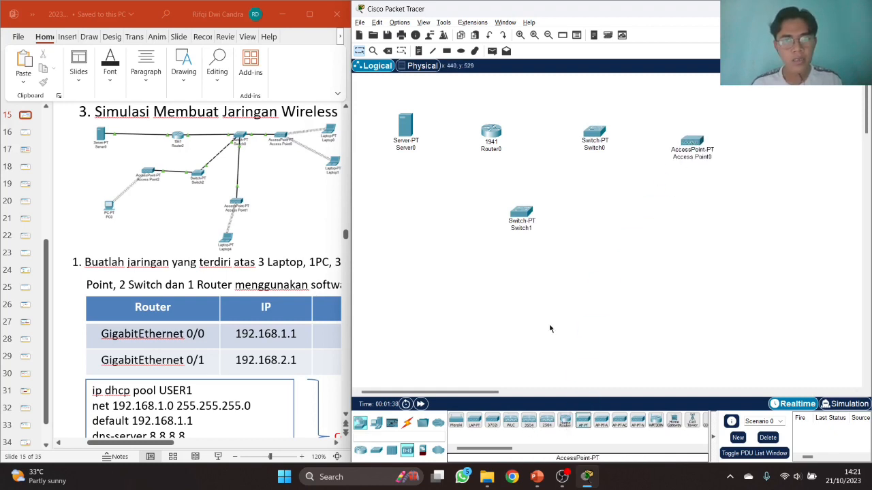
{"action": "left_click_drag", "start_coordinate": [583, 423], "coordinate": [598, 285]}
{"action": "left_click_drag", "start_coordinate": [583, 423], "coordinate": [444, 235]}
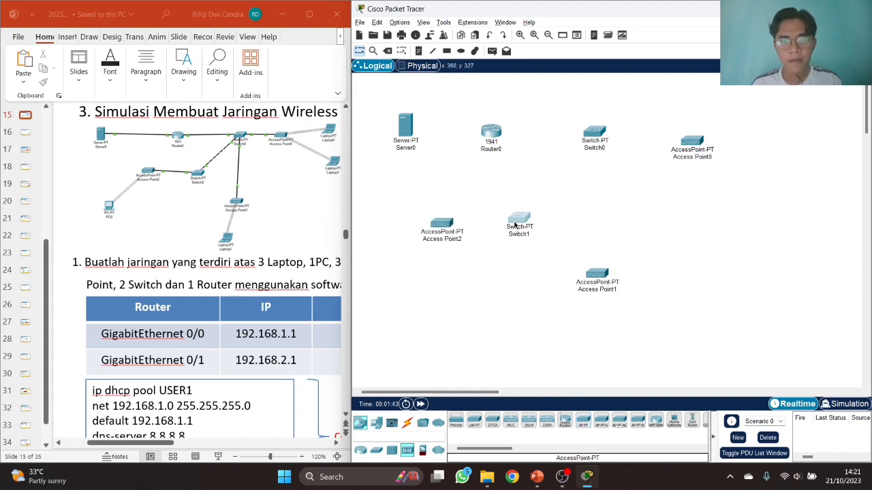
{"action": "left_click_drag", "start_coordinate": [699, 144], "coordinate": [705, 133]}
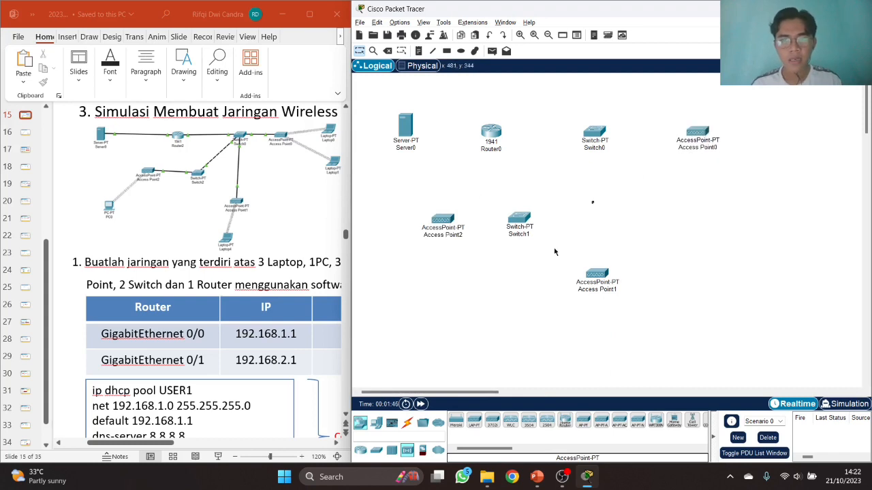
- Place a PC and three laptops, Laptop0 at bottom and Laptop1–2 at right
{"action": "left_click", "coordinate": [376, 422]}
{"action": "left_click_drag", "start_coordinate": [456, 421], "coordinate": [405, 276]}
{"action": "left_click", "coordinate": [474, 422]}
{"action": "left_click_drag", "start_coordinate": [474, 423], "coordinate": [578, 344]}
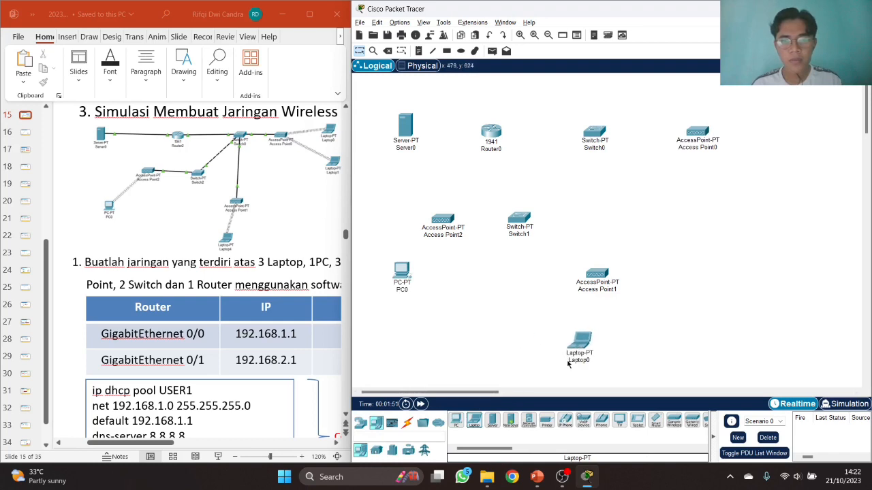
{"action": "left_click_drag", "start_coordinate": [476, 424], "coordinate": [781, 108]}
{"action": "left_click_drag", "start_coordinate": [477, 423], "coordinate": [780, 179]}
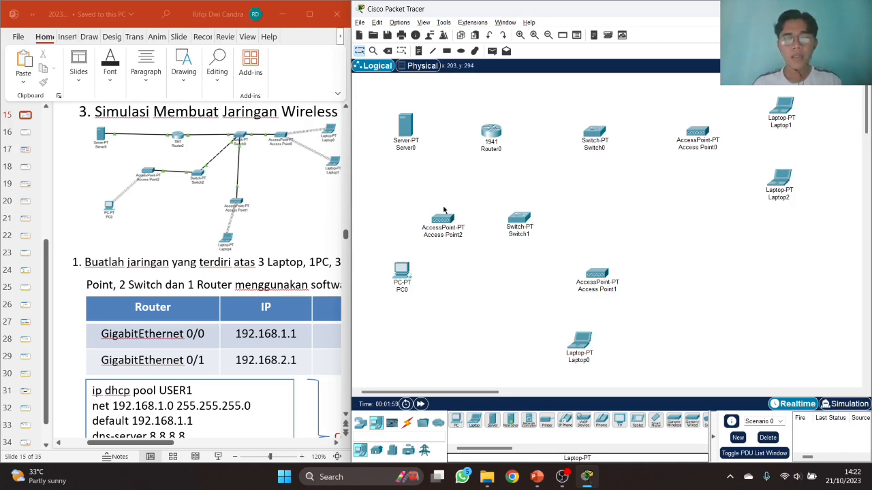
{"action": "left_click", "coordinate": [407, 422]}
- Use straight-through copper for Server0 to Router0 Gi0/1 and Router0 Gi0/0 to Switch0
{"action": "left_click", "coordinate": [491, 421]}
{"action": "left_click", "coordinate": [412, 134]}
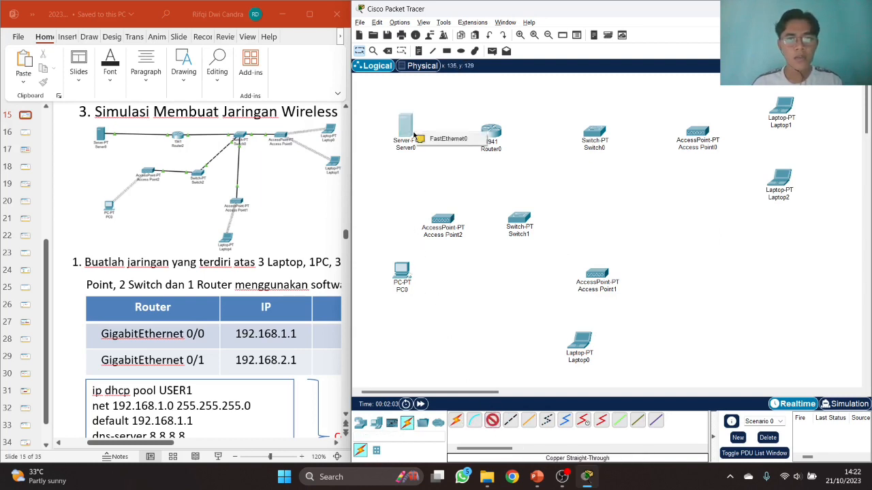
{"action": "left_click", "coordinate": [426, 139]}
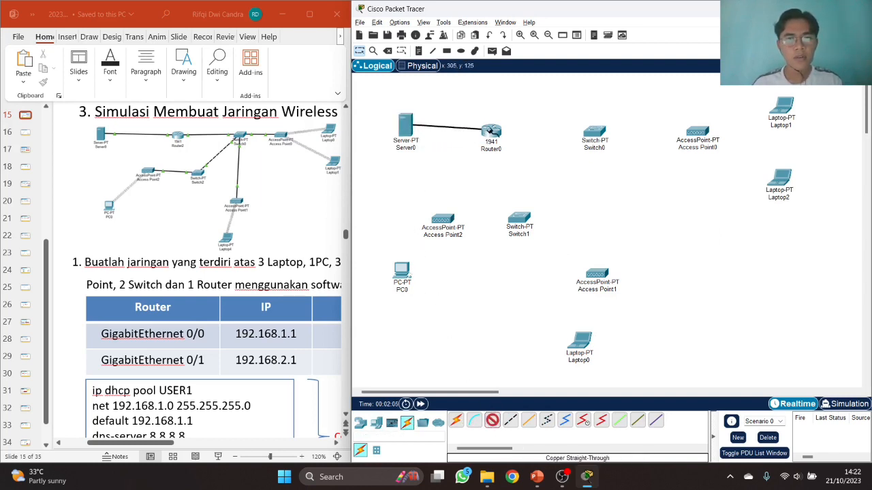
{"action": "left_click", "coordinate": [491, 132]}
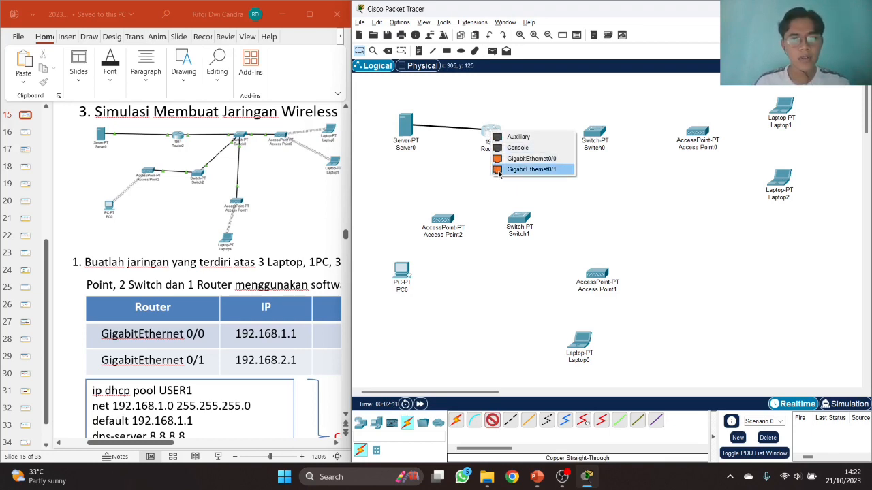
{"action": "left_click", "coordinate": [500, 171]}
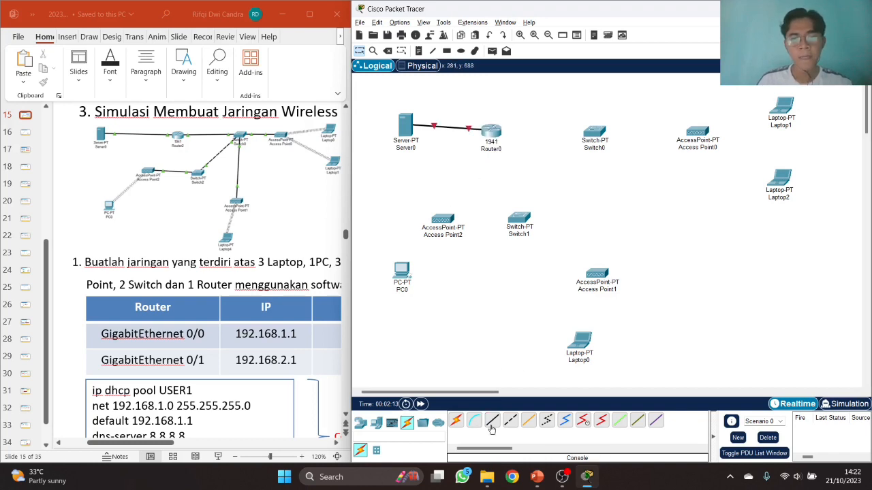
{"action": "left_click", "coordinate": [491, 133]}
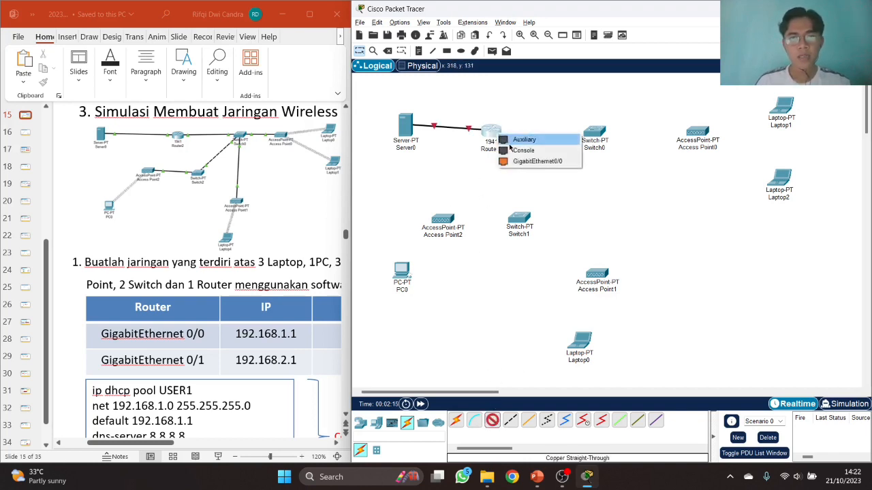
{"action": "left_click", "coordinate": [519, 162]}
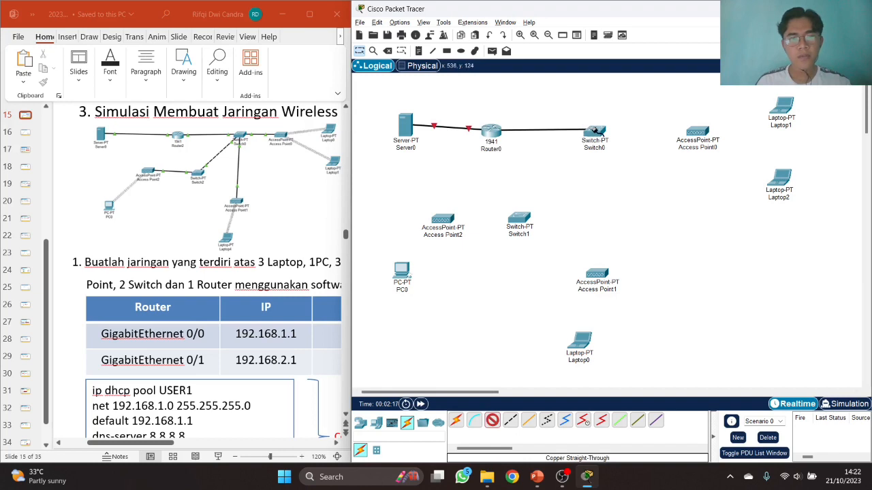
{"action": "left_click", "coordinate": [596, 133]}
{"action": "left_click", "coordinate": [611, 147]}
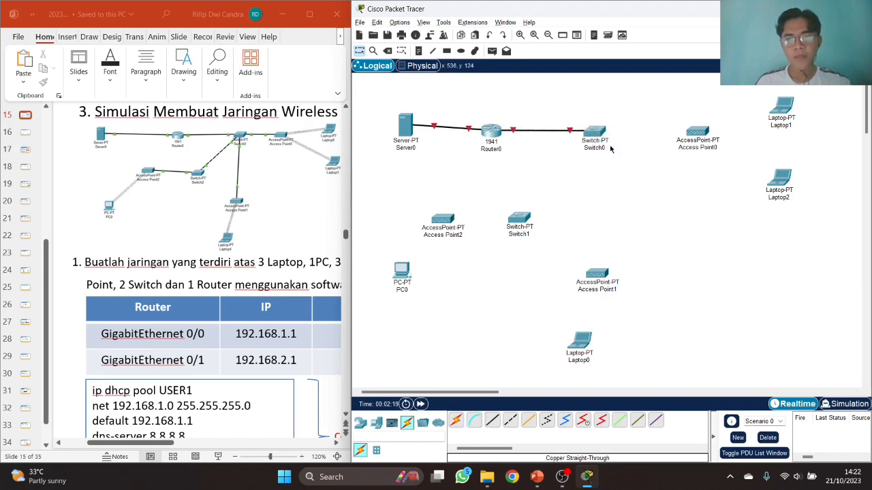
- Connect Switch0 to Access Point0 and Access Point1 Port 0 with straight-through copper
{"action": "left_click", "coordinate": [493, 422]}
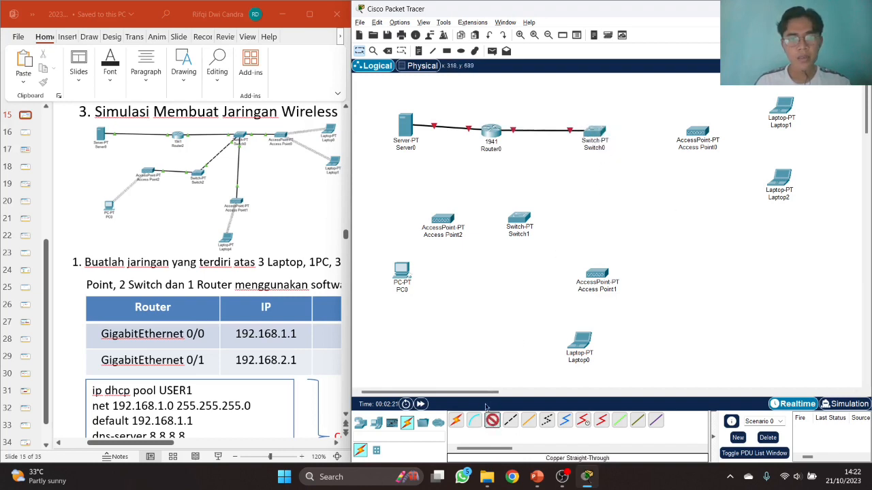
{"action": "left_click", "coordinate": [601, 131]}
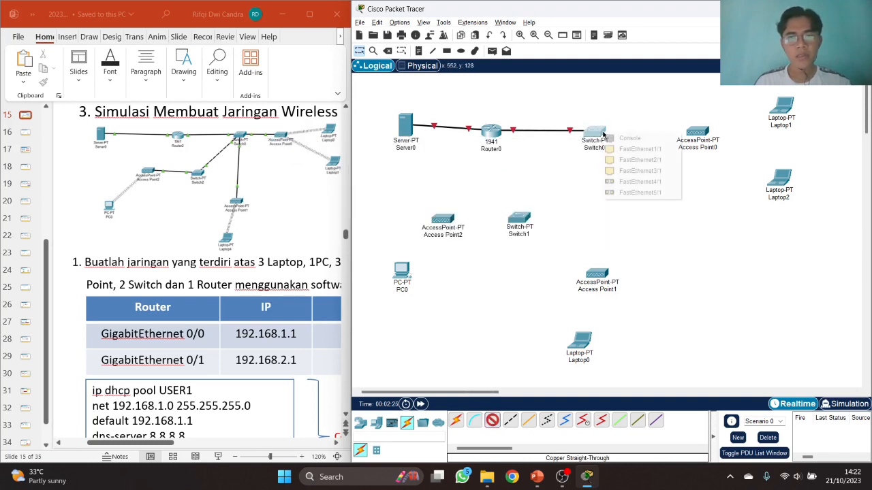
{"action": "left_click", "coordinate": [651, 149]}
{"action": "left_click", "coordinate": [692, 129]}
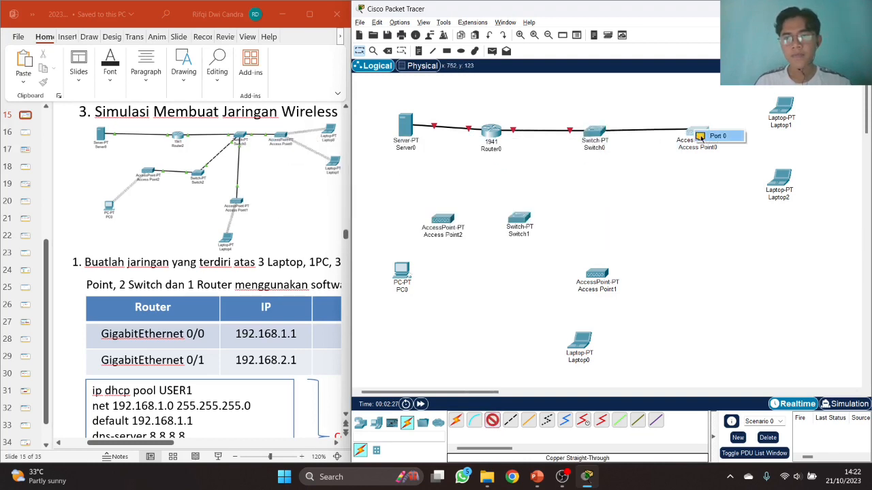
{"action": "left_click", "coordinate": [717, 136]}
{"action": "left_click", "coordinate": [492, 420]}
{"action": "left_click", "coordinate": [596, 133]}
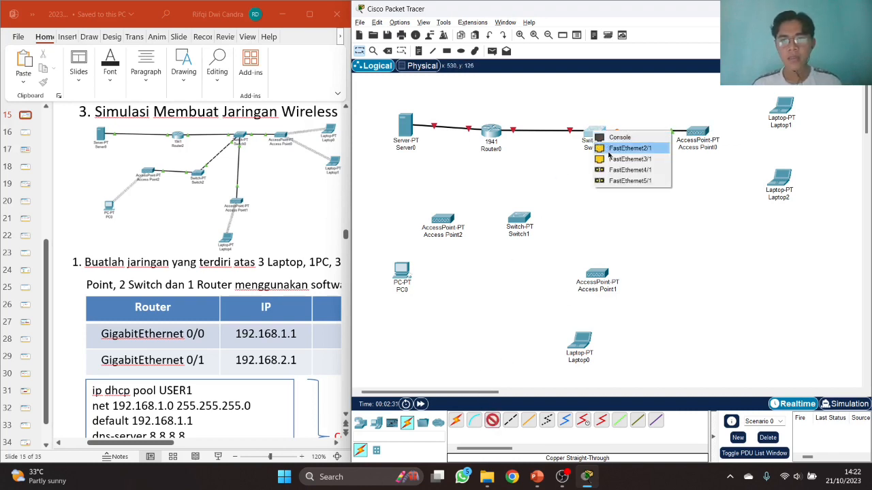
{"action": "left_click", "coordinate": [610, 149]}
{"action": "left_click", "coordinate": [597, 275]}
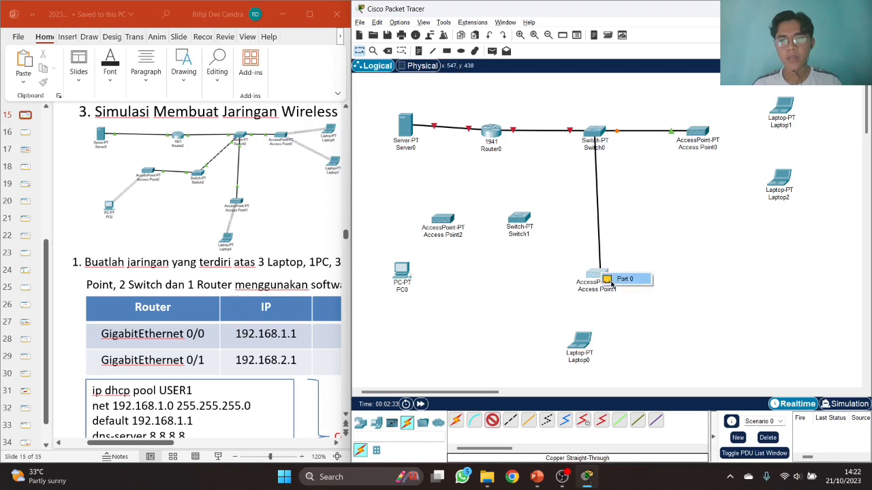
{"action": "left_click", "coordinate": [616, 277]}
- Link Switch0 FastEthernet3/1 to Switch1 with a copper cross-over cable
{"action": "left_click", "coordinate": [510, 420]}
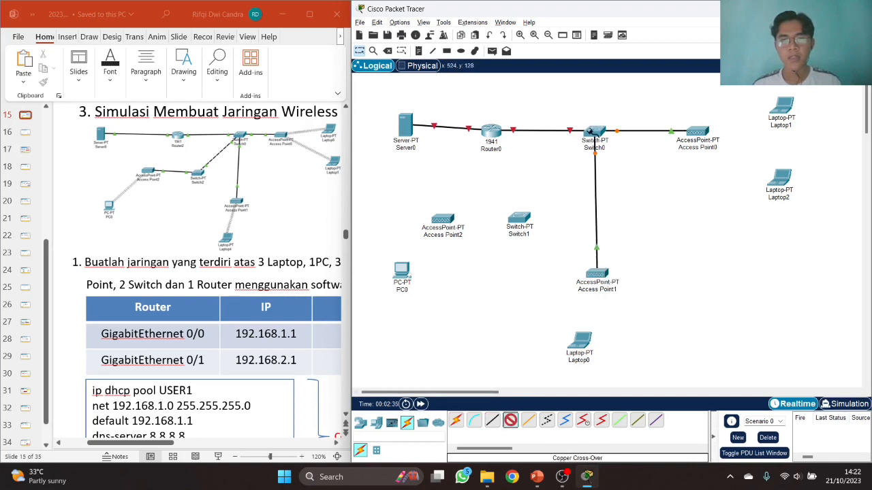
{"action": "left_click", "coordinate": [592, 132]}
{"action": "left_click", "coordinate": [627, 147]}
{"action": "left_click", "coordinate": [523, 219]}
{"action": "left_click", "coordinate": [536, 234]}
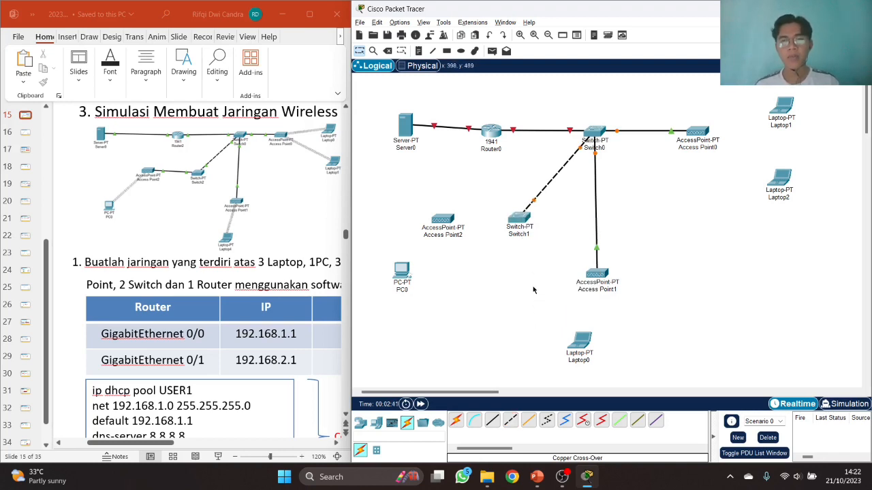
- Connect Switch1 FastEthernet1/1 to Access Point2 with straight-through copper
{"action": "left_click", "coordinate": [491, 425]}
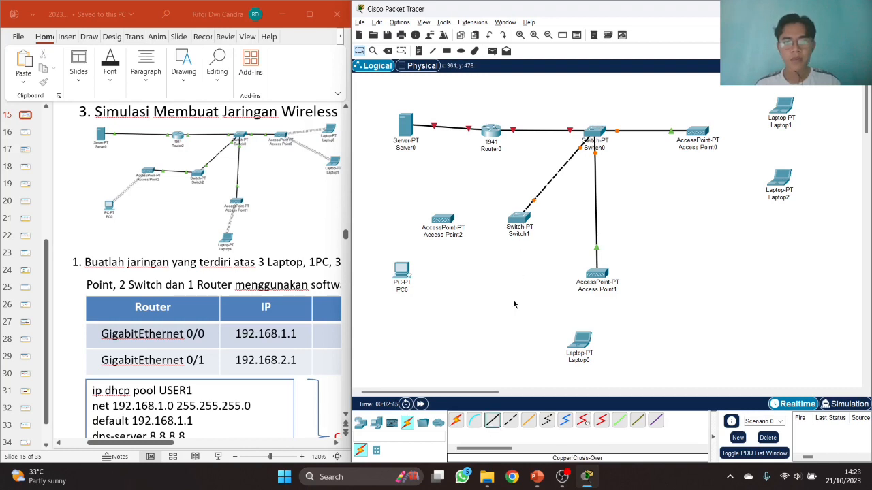
{"action": "left_click", "coordinate": [519, 222]}
{"action": "left_click", "coordinate": [532, 239]}
{"action": "left_click", "coordinate": [445, 220]}
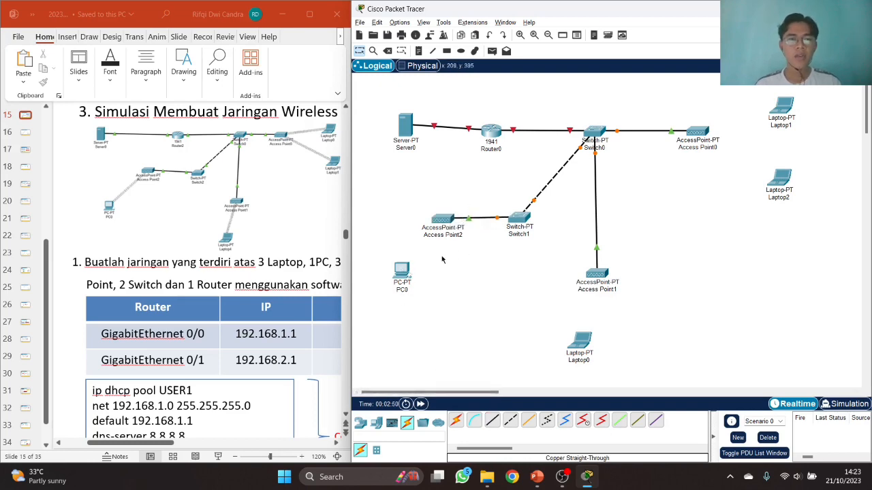
- Remove PC0's wired module and swap Laptop0's wired NIC for a WPC300N wireless module
{"action": "left_click", "coordinate": [403, 267]}
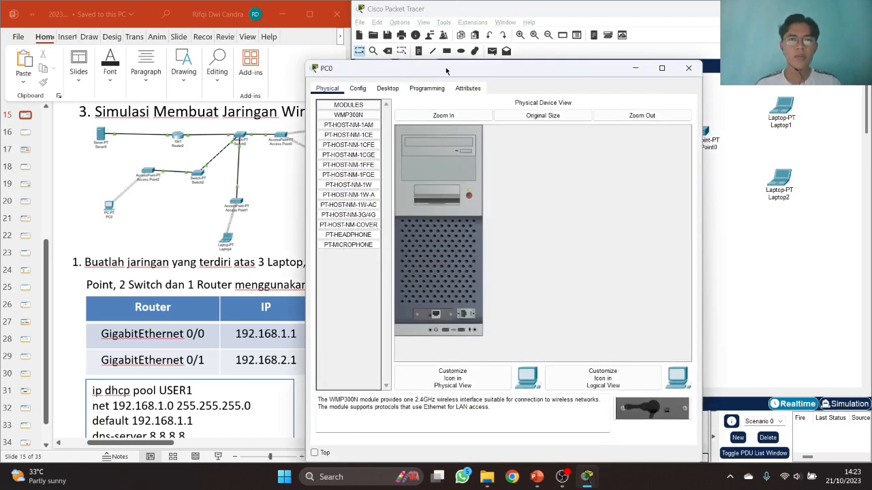
{"action": "left_click_drag", "start_coordinate": [452, 47], "coordinate": [529, 47]}
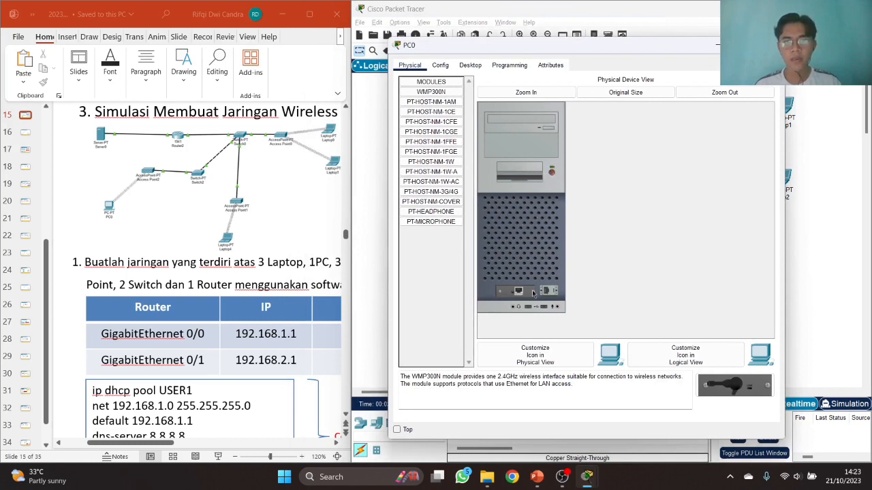
{"action": "left_click_drag", "start_coordinate": [538, 297], "coordinate": [519, 292]}
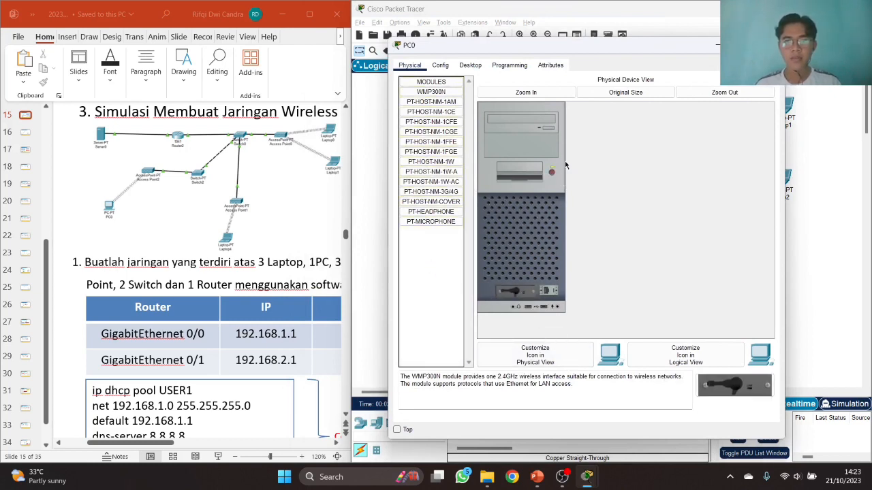
{"action": "left_click", "coordinate": [717, 45]}
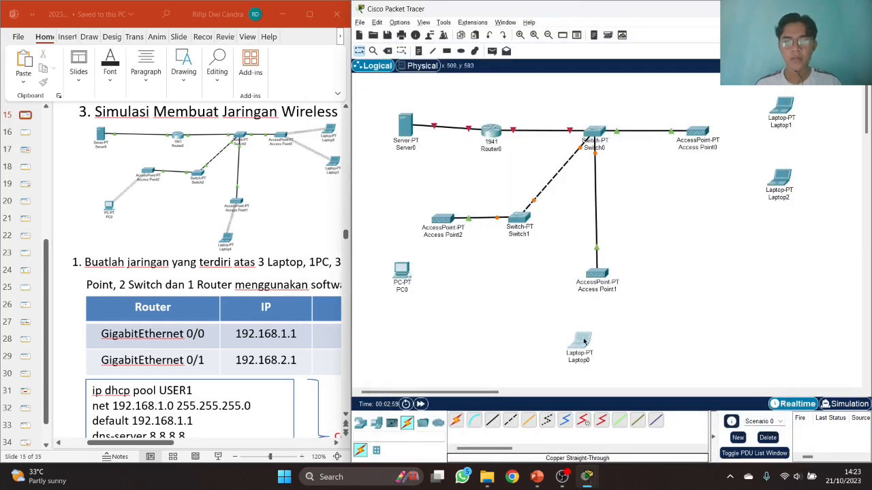
{"action": "left_click", "coordinate": [578, 344]}
{"action": "left_click", "coordinate": [357, 89]}
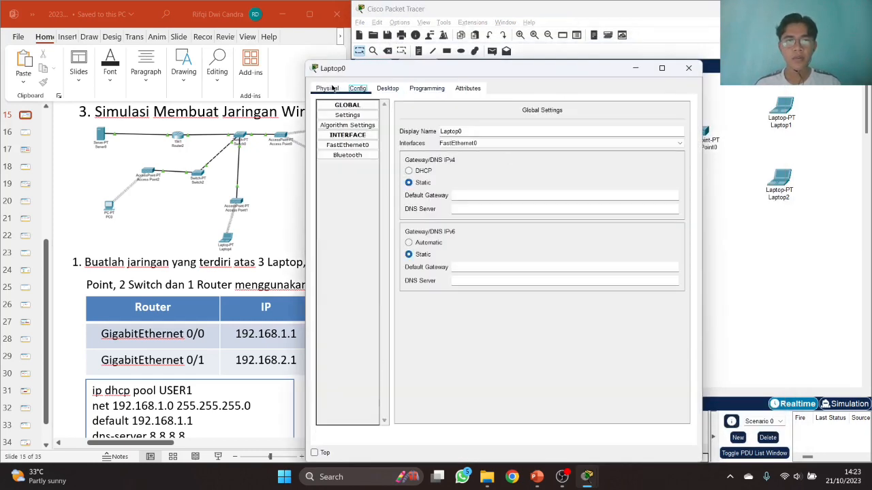
{"action": "left_click", "coordinate": [327, 88]}
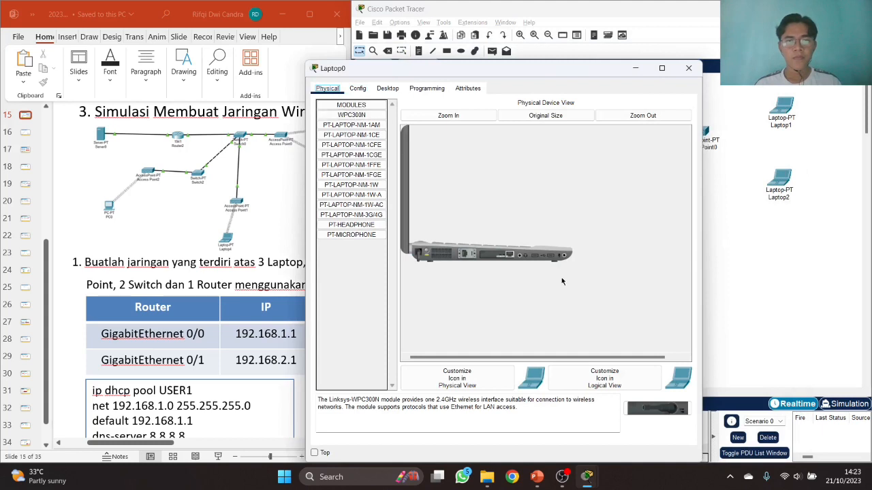
{"action": "left_click_drag", "start_coordinate": [469, 259], "coordinate": [392, 269]}
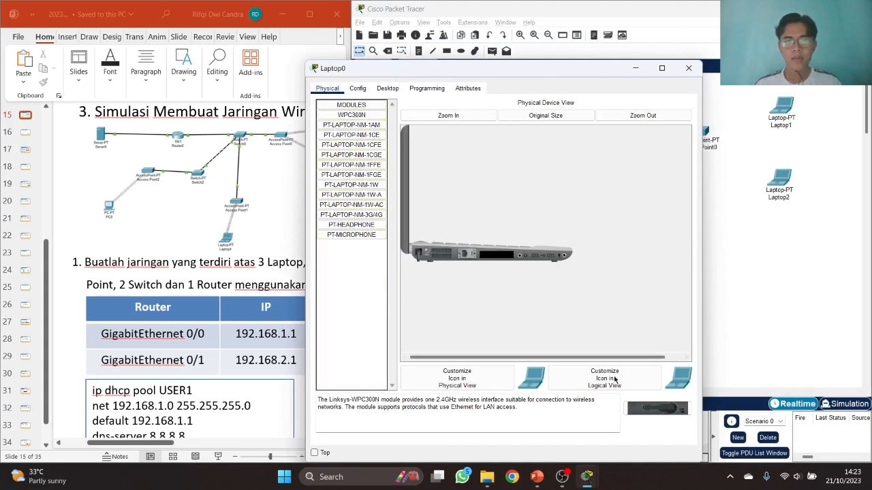
{"action": "left_click_drag", "start_coordinate": [651, 412], "coordinate": [486, 261]}
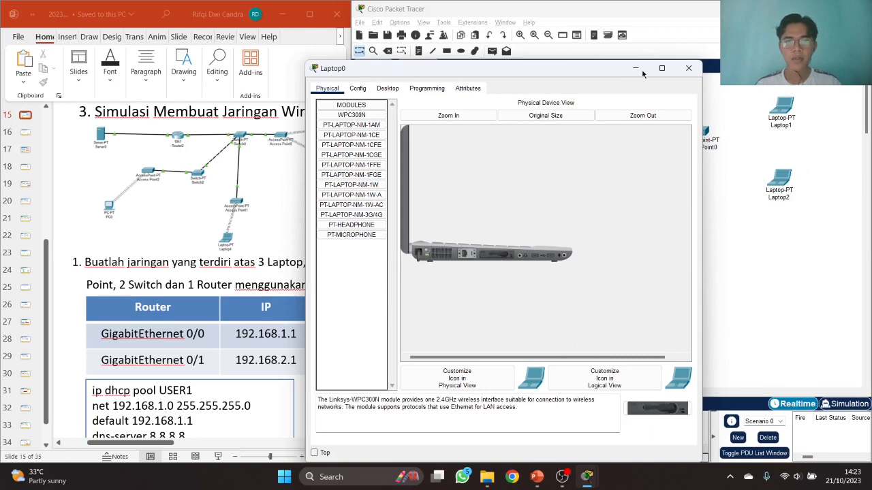
{"action": "left_click", "coordinate": [688, 68]}
- Replace Laptop2's wired NIC with a WPC300N module and remove Laptop1's wired module
{"action": "left_click", "coordinate": [779, 178]}
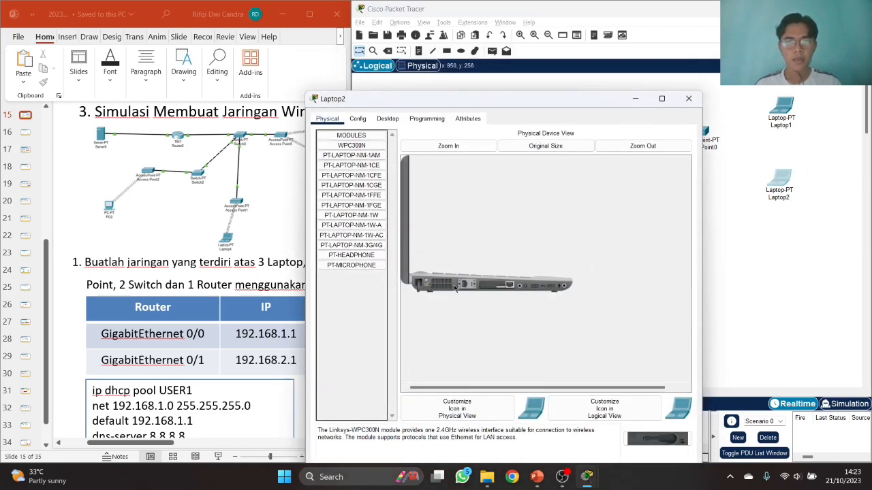
{"action": "left_click_drag", "start_coordinate": [486, 288], "coordinate": [362, 282]}
{"action": "left_click_drag", "start_coordinate": [639, 443], "coordinate": [498, 292]}
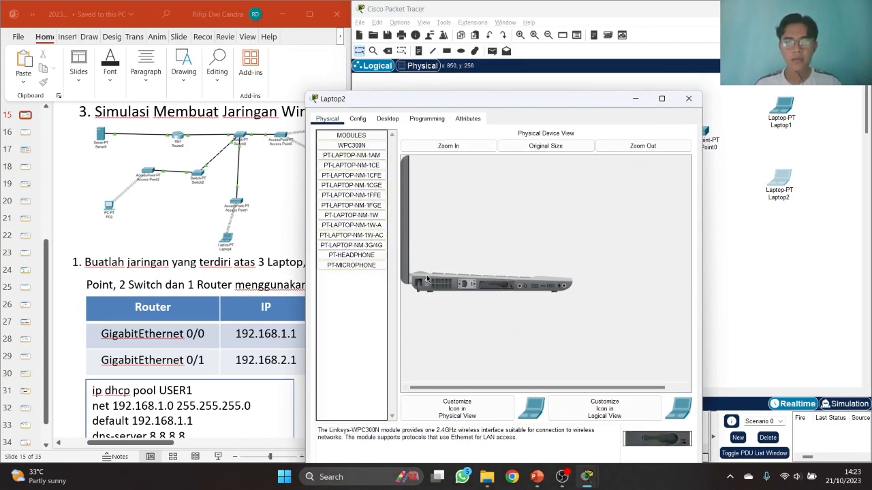
{"action": "left_click", "coordinate": [688, 98]}
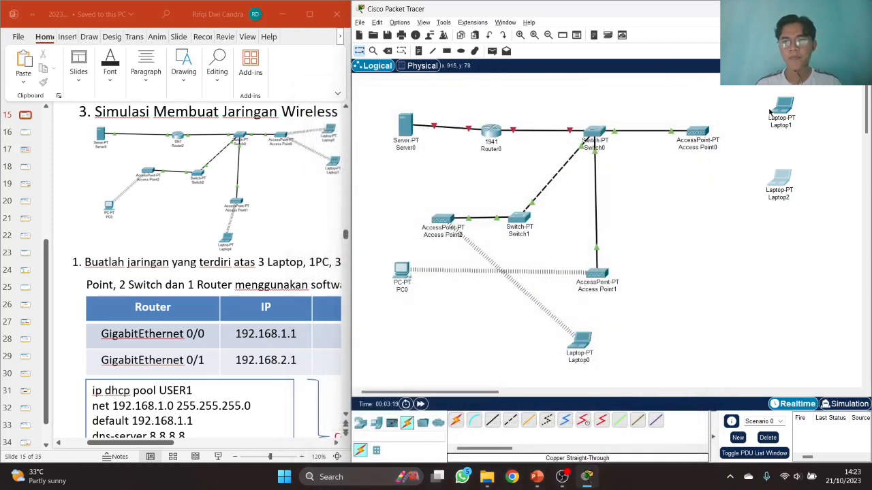
{"action": "left_click", "coordinate": [781, 108]}
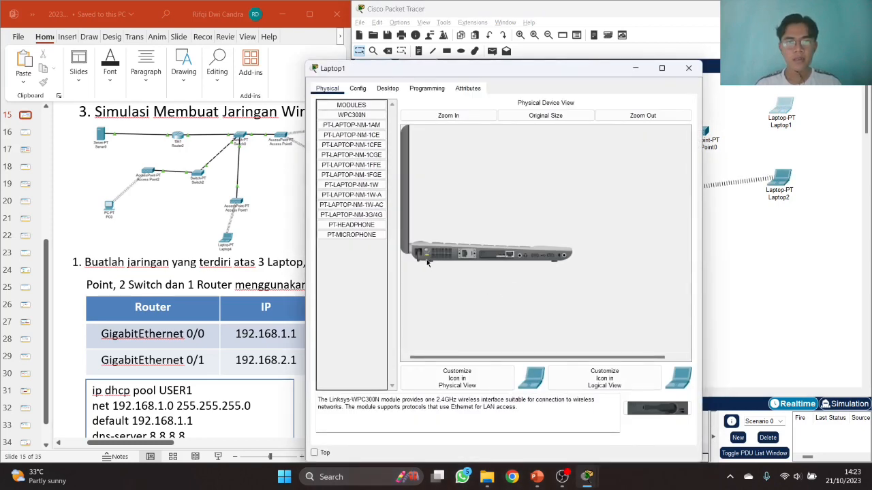
{"action": "mouse_move", "coordinate": [497, 256]}
{"action": "left_mouse_down"}
{"action": "mouse_move", "coordinate": [646, 412]}
{"action": "mouse_move", "coordinate": [664, 414]}
{"action": "mouse_move", "coordinate": [494, 260]}
{"action": "left_mouse_up"}
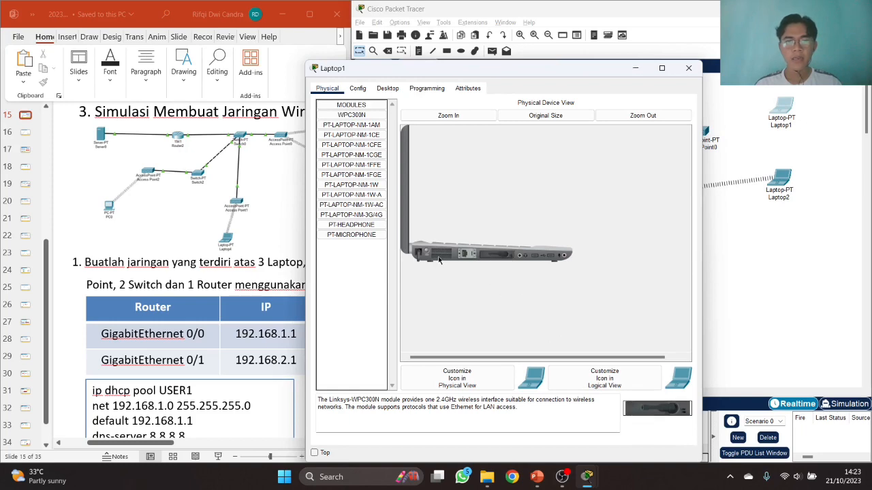
{"action": "left_click", "coordinate": [688, 68]}
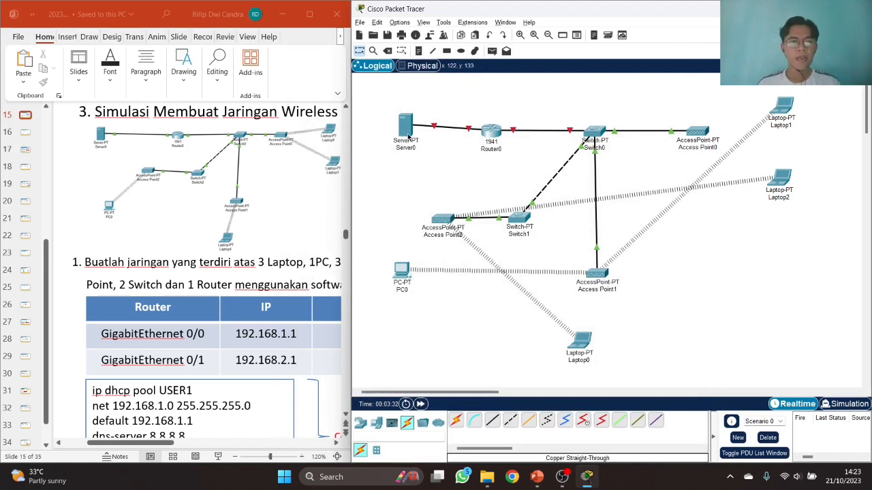
- In Server0's global settings, enter default gateway 192.168.2.1 and DNS server 8.8.8.8
{"action": "mouse_move", "coordinate": [408, 137]}
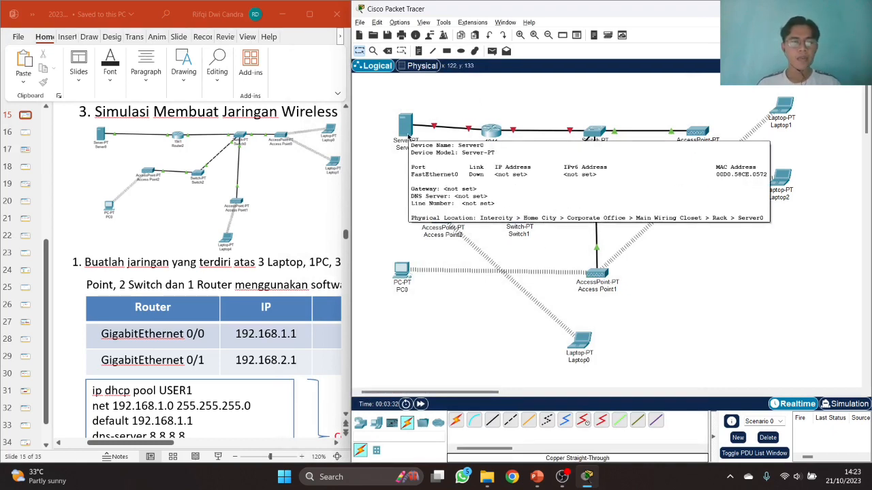
{"action": "left_click", "coordinate": [144, 444]}
{"action": "left_click_drag", "start_coordinate": [198, 442], "coordinate": [294, 446]}
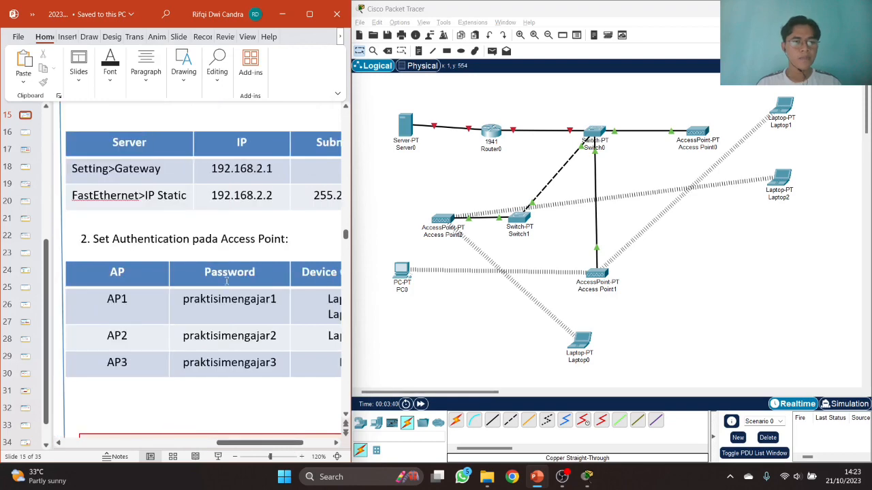
{"action": "scroll", "coordinate": [203, 256], "scroll_direction": "down", "scroll_amount": 2, "text": "ctrl"}
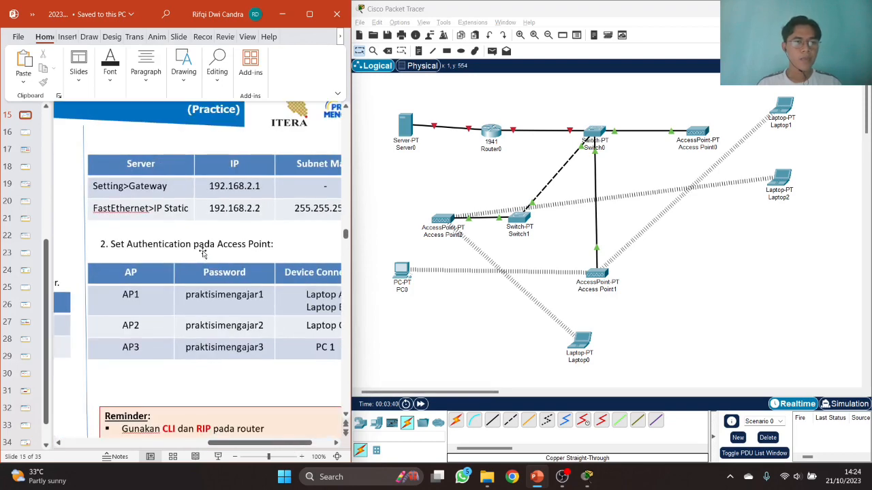
{"action": "left_click", "coordinate": [405, 126]}
{"action": "left_click_drag", "start_coordinate": [434, 70], "coordinate": [537, 70]}
{"action": "left_click", "coordinate": [459, 88]}
{"action": "left_click", "coordinate": [462, 116]}
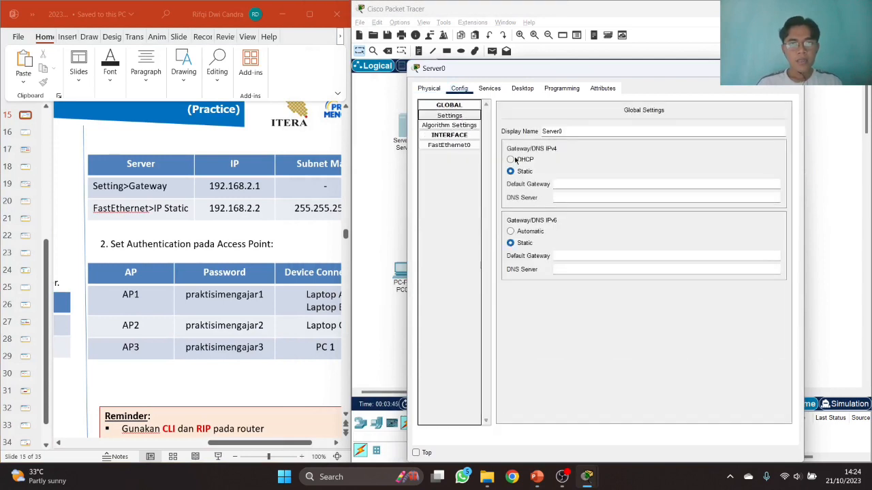
{"action": "left_click", "coordinate": [559, 184]}
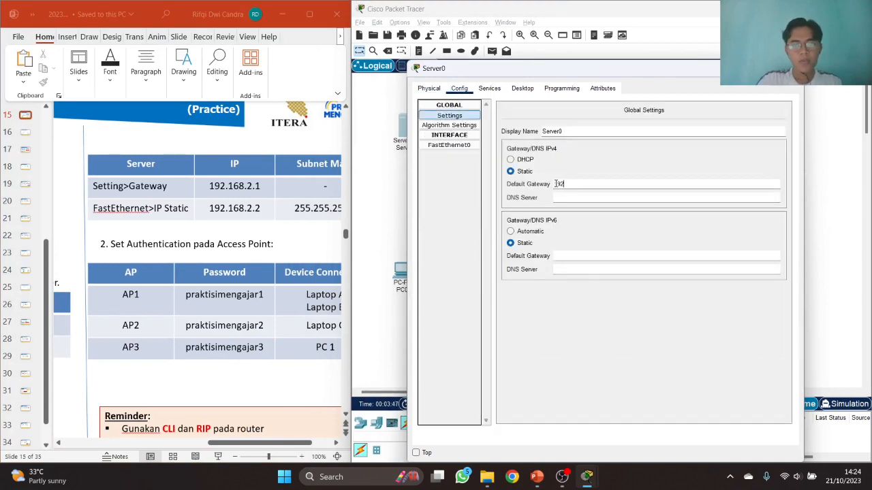
{"action": "key", "text": "Tab"}
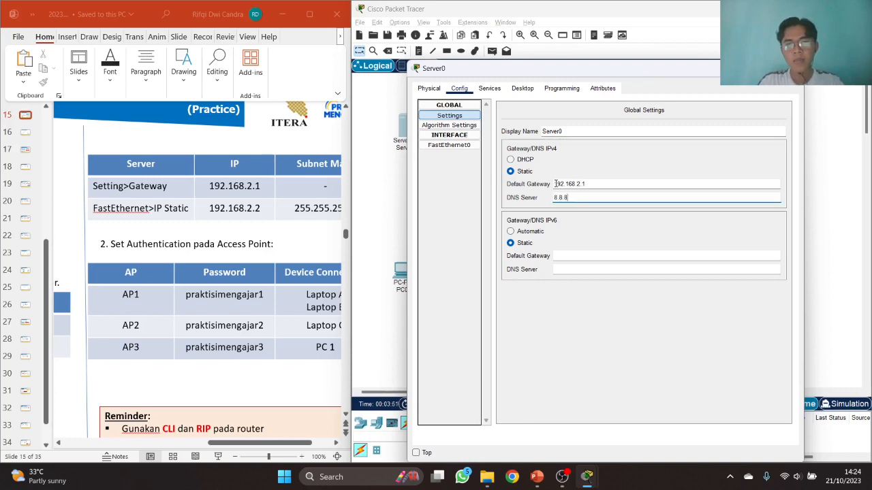
- Give Server0's FastEthernet0 static IP 192.168.2.2 with mask 255.255.255.0
{"action": "left_click", "coordinate": [449, 145]}
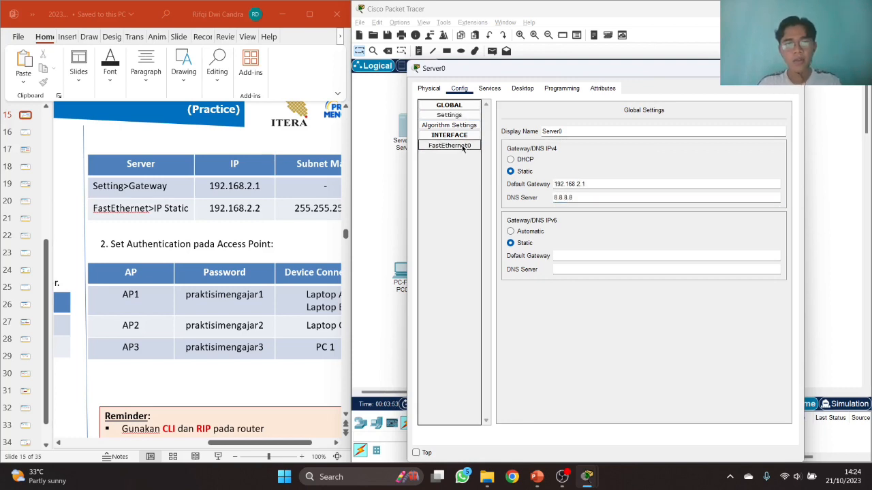
{"action": "left_click", "coordinate": [654, 184]}
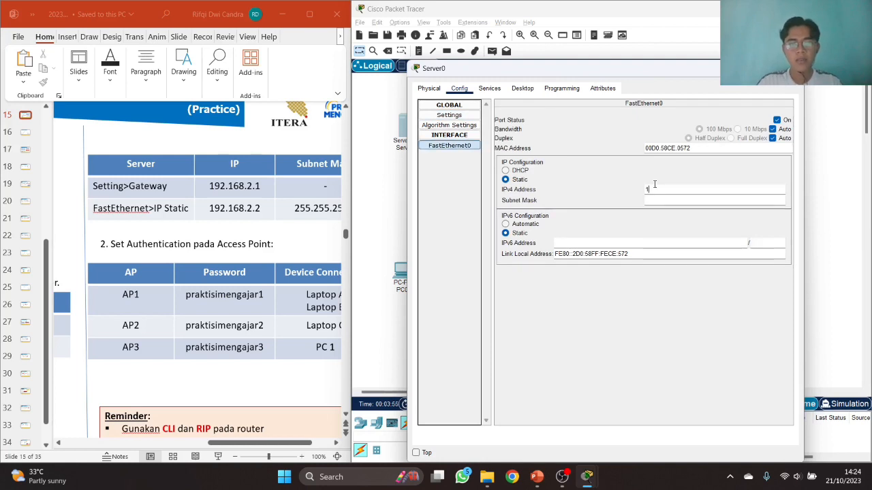
{"action": "type", "text": "192.168."}
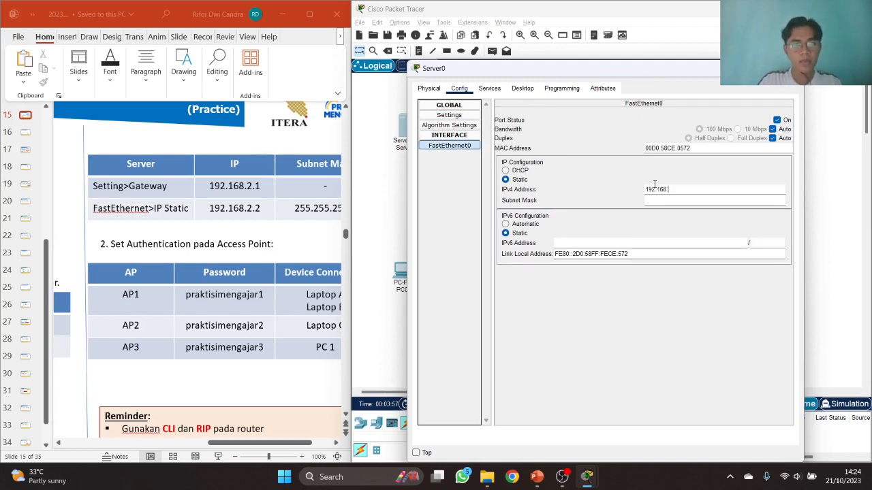
{"action": "type", "text": "2.2"}
{"action": "key", "text": "Tab"}
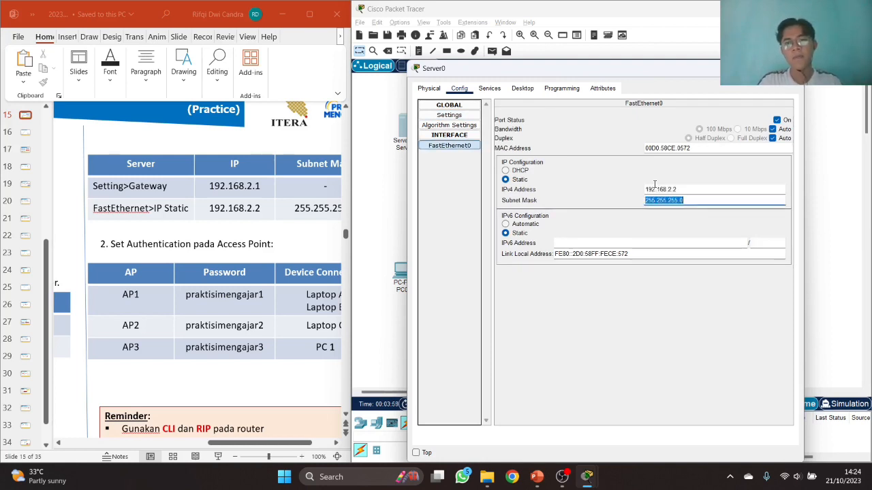
- Turn on Router0's GigabitEthernet0/0 with IP 192.168.1.1 and mask 255.255.255.0
{"action": "left_click", "coordinate": [790, 68]}
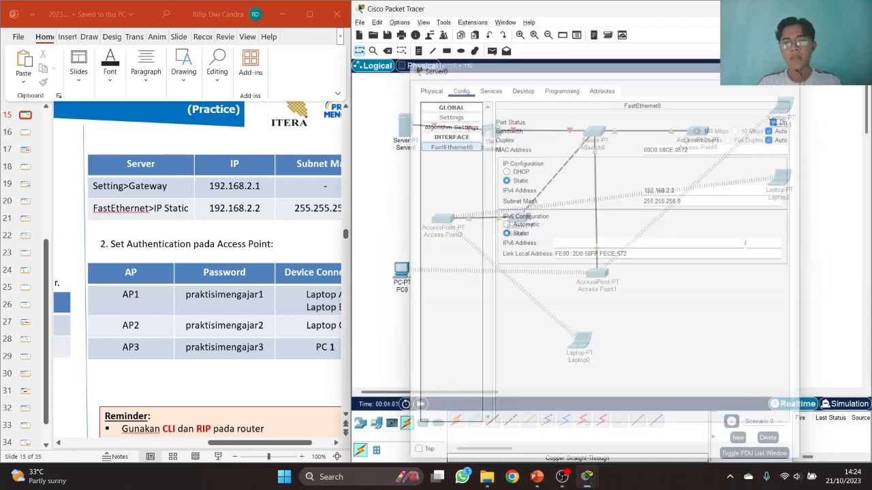
{"action": "left_click", "coordinate": [491, 131]}
{"action": "left_click", "coordinate": [441, 84]}
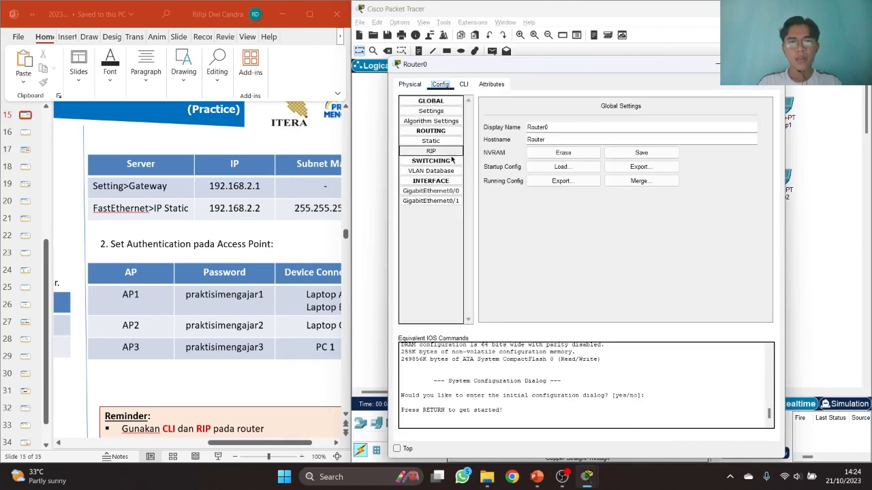
{"action": "left_click", "coordinate": [450, 191]}
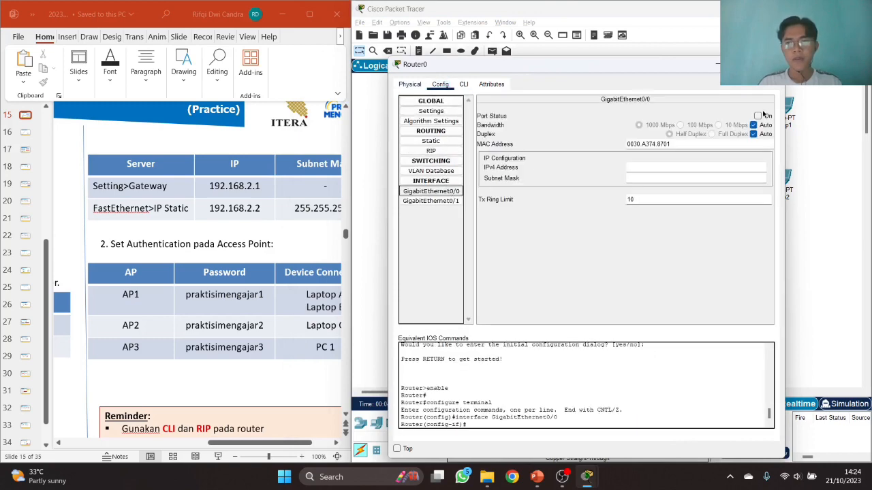
{"action": "left_click", "coordinate": [267, 446]}
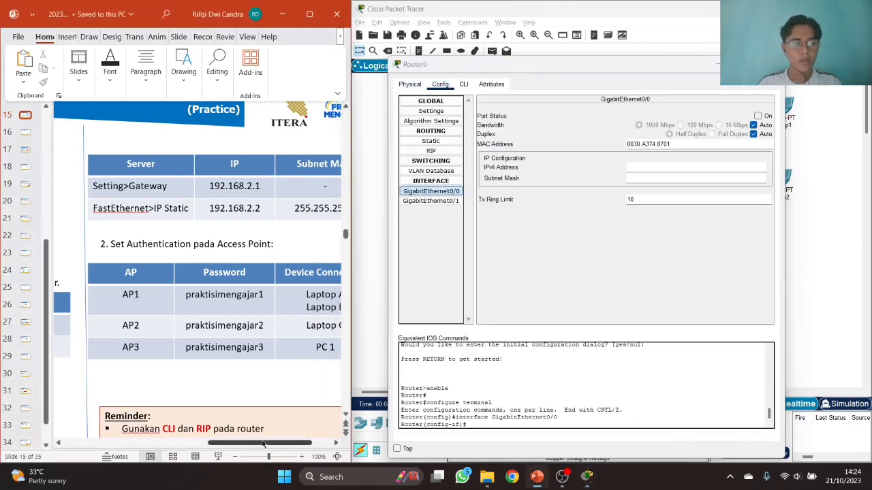
{"action": "left_click_drag", "start_coordinate": [258, 444], "coordinate": [154, 446]}
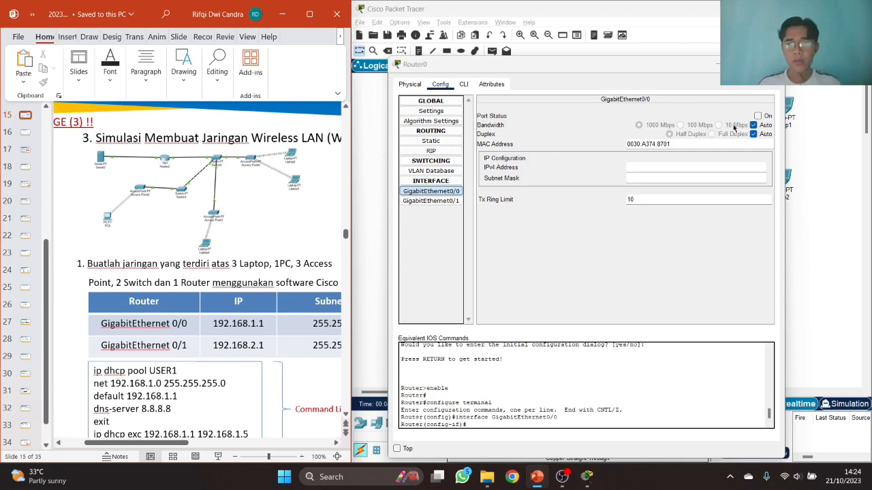
{"action": "left_click", "coordinate": [758, 116]}
{"action": "left_click_drag", "start_coordinate": [694, 66], "coordinate": [683, 194]}
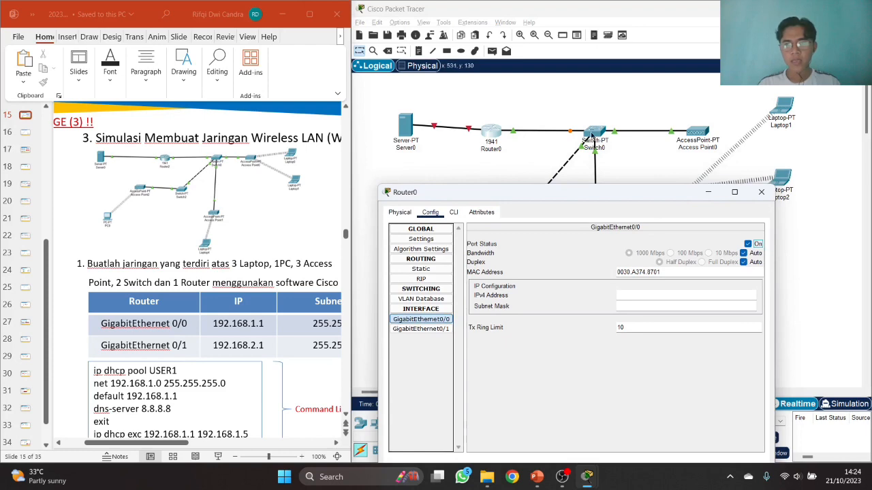
{"action": "left_click_drag", "start_coordinate": [609, 192], "coordinate": [661, 110]}
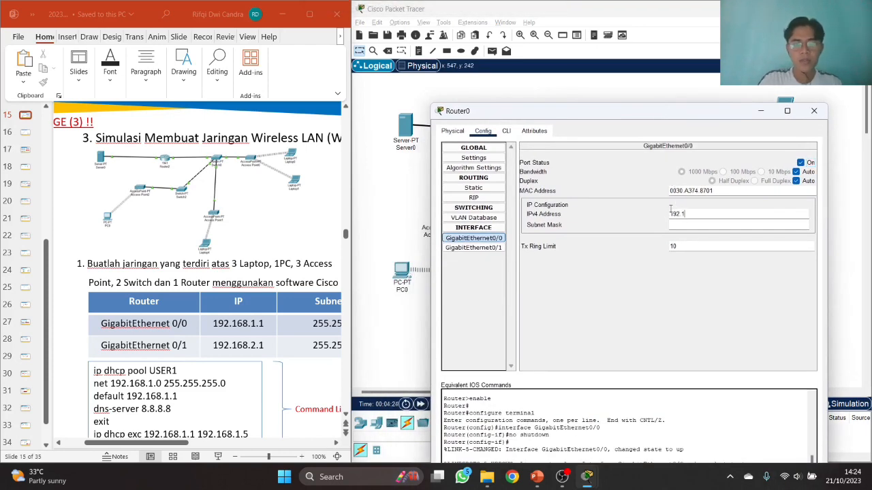
{"action": "type", "text": "1"}
{"action": "key", "text": "Tab"}
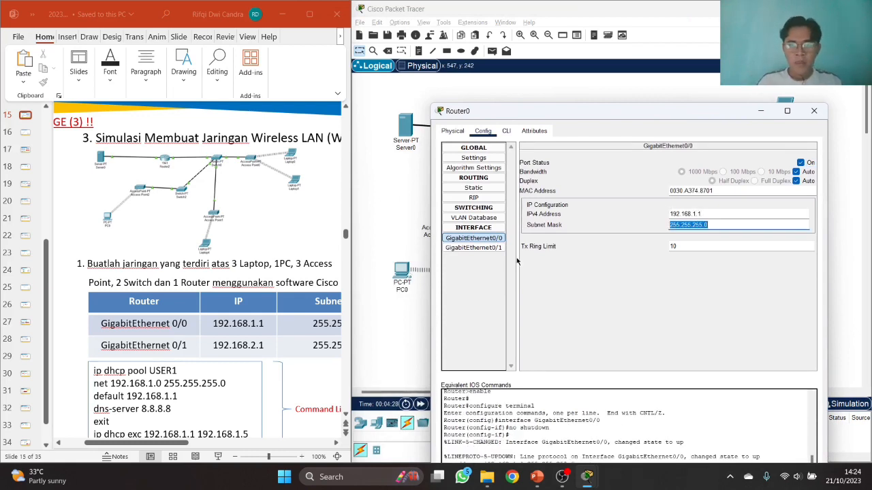
- Turn on GigabitEthernet0/1 at 192.168.2.1/255.255.255.0, then copy the Gi0/0 address
{"action": "left_click", "coordinate": [473, 247]}
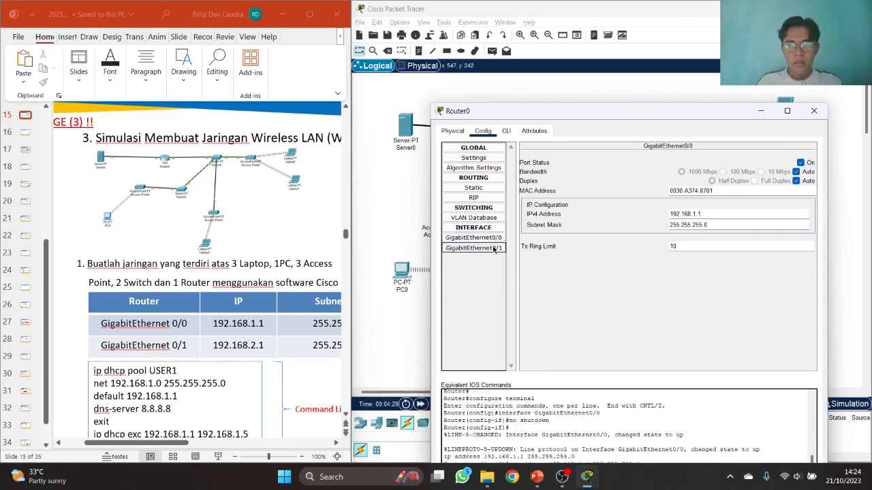
{"action": "left_click", "coordinate": [801, 163]}
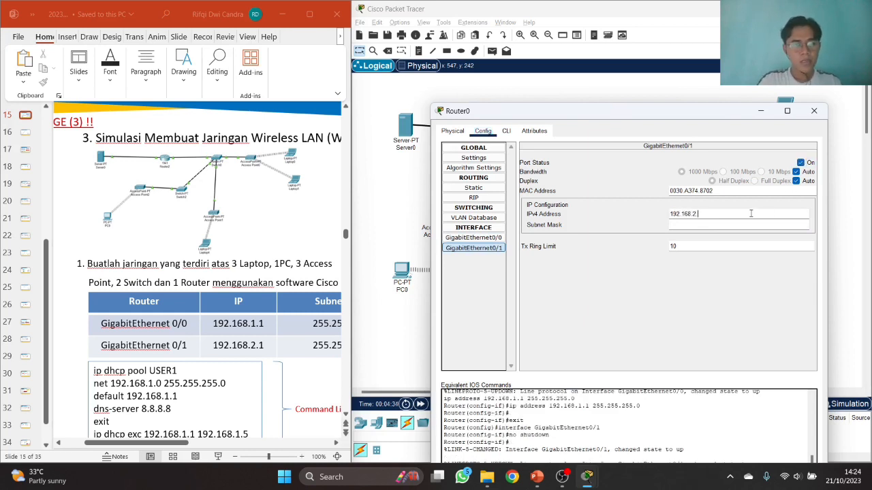
{"action": "key", "text": "Tab"}
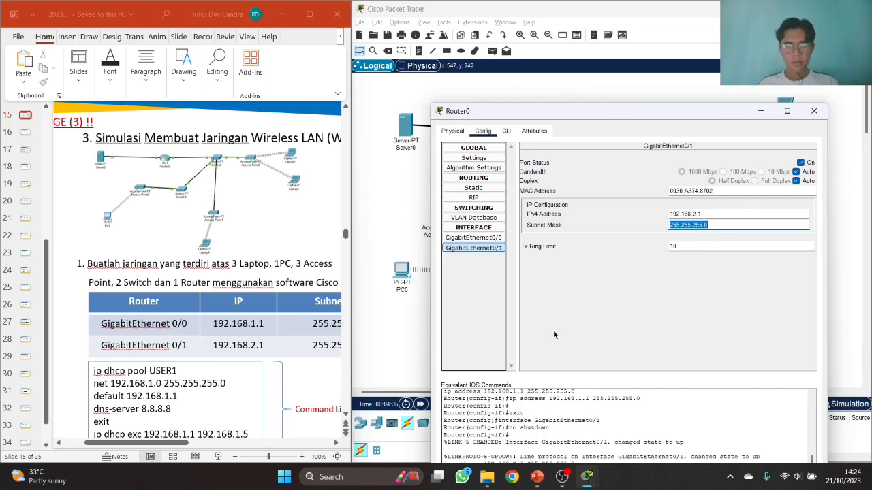
{"action": "left_click", "coordinate": [468, 238]}
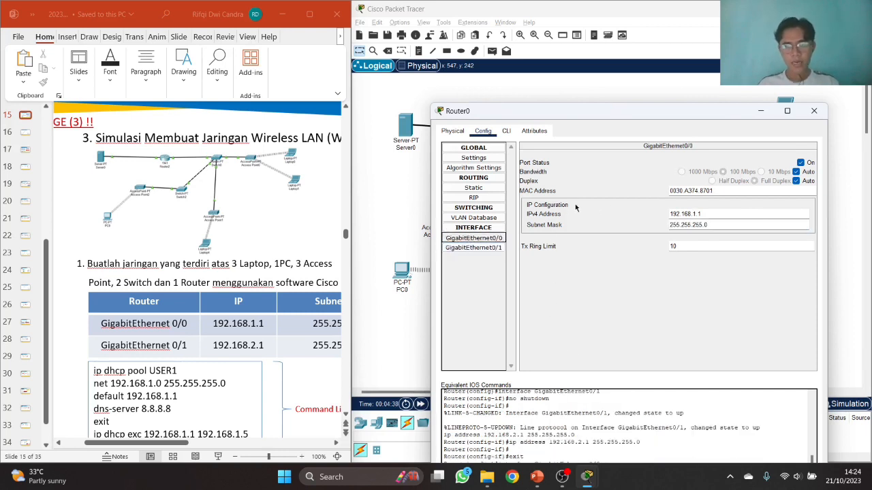
{"action": "double_click", "coordinate": [706, 214]}
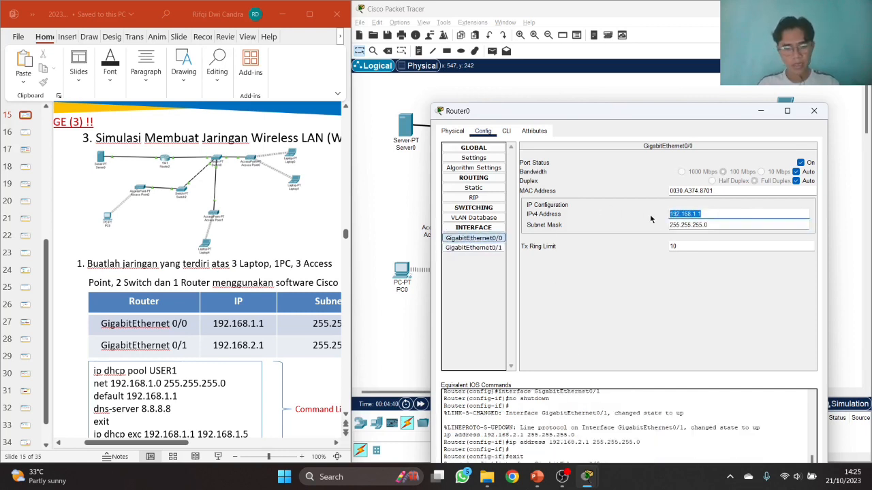
{"action": "left_click", "coordinate": [477, 188]}
- Add 192.168.1.0 and 192.168.2.0 as RIP networks in Router0's RIP settings
{"action": "left_click", "coordinate": [474, 197]}
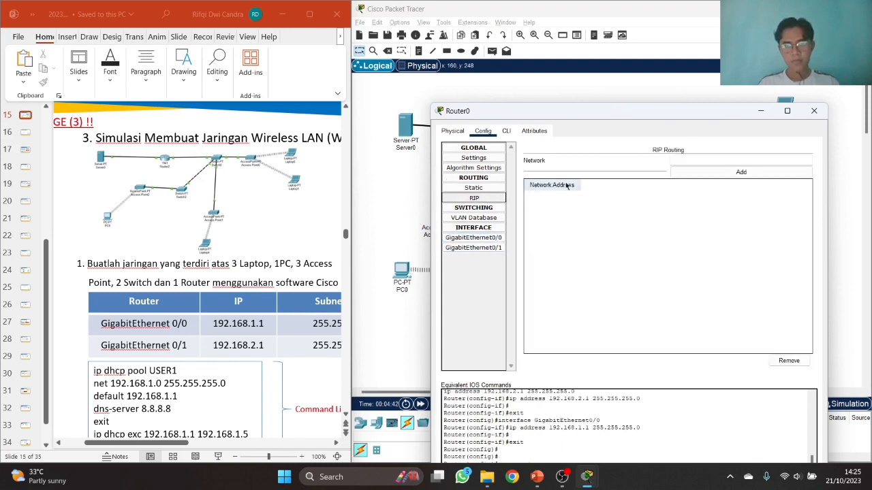
{"action": "left_click", "coordinate": [691, 157]}
{"action": "type", "text": "192.168.1.0"}
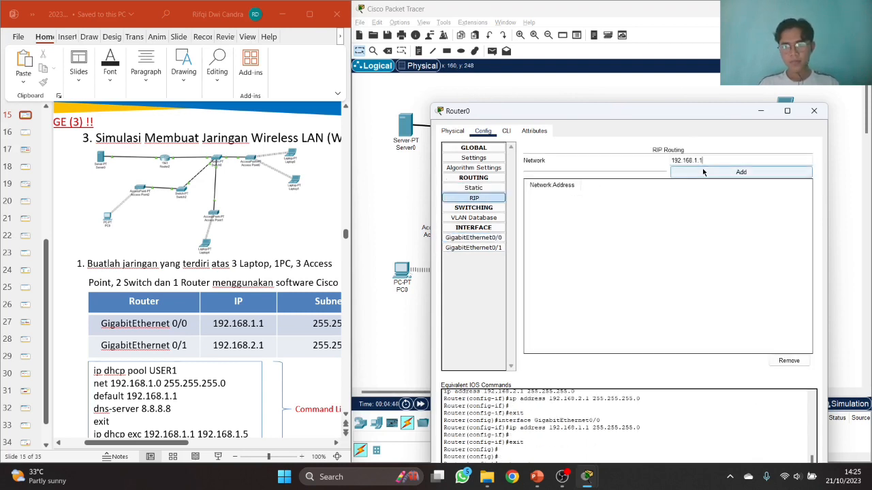
{"action": "left_click", "coordinate": [702, 173]}
{"action": "left_click", "coordinate": [474, 247]}
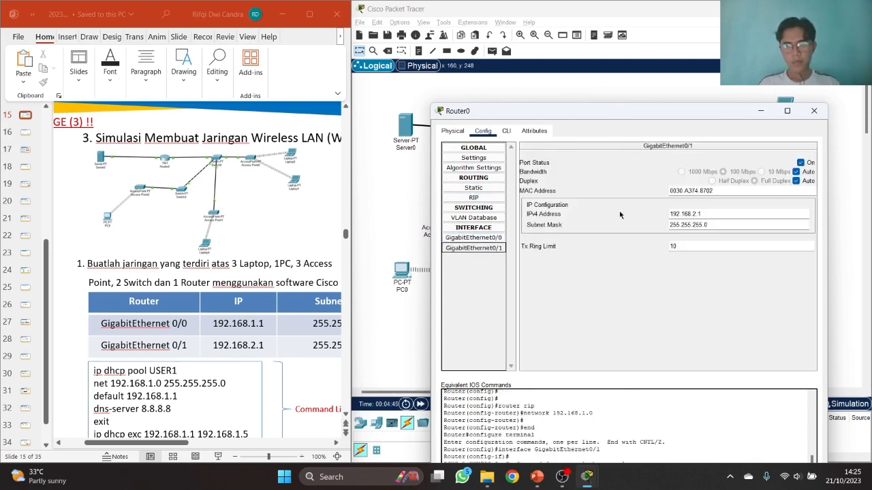
{"action": "left_click_drag", "start_coordinate": [701, 214], "coordinate": [658, 216]}
{"action": "key", "text": "ctrl+c"}
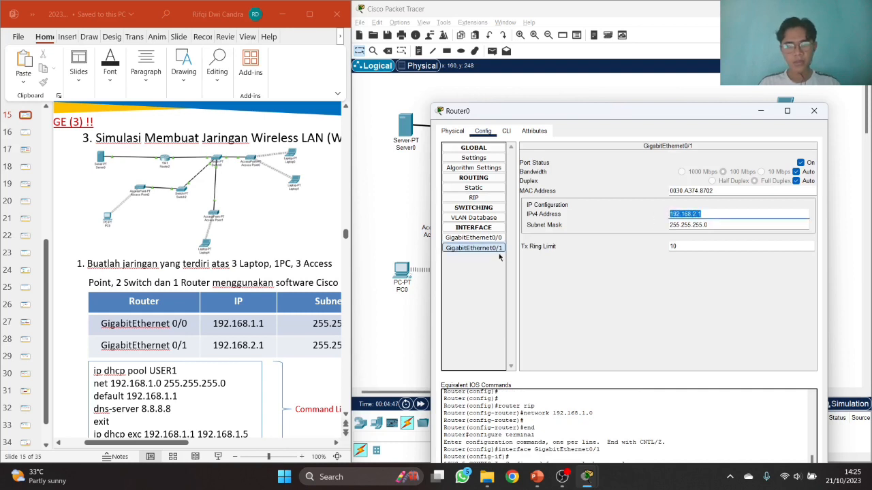
{"action": "left_click", "coordinate": [474, 198]}
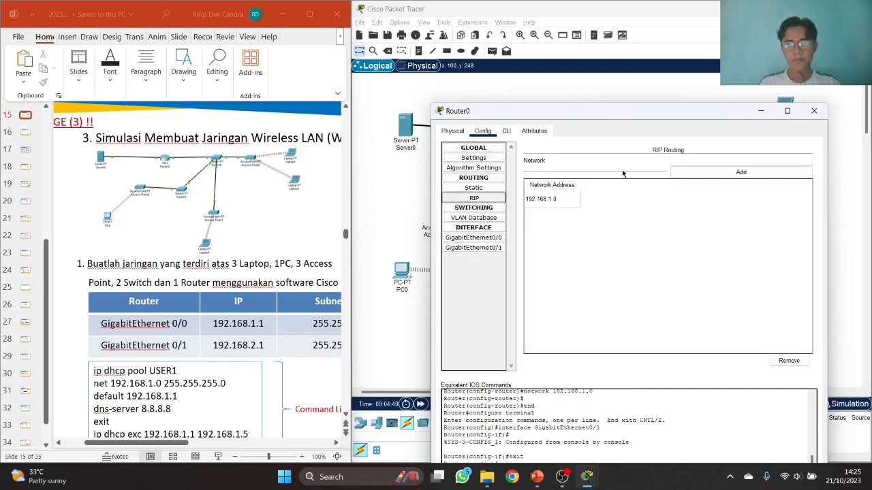
{"action": "left_click", "coordinate": [695, 161]}
{"action": "key", "text": "ctrl+v"}
{"action": "left_click", "coordinate": [703, 173]}
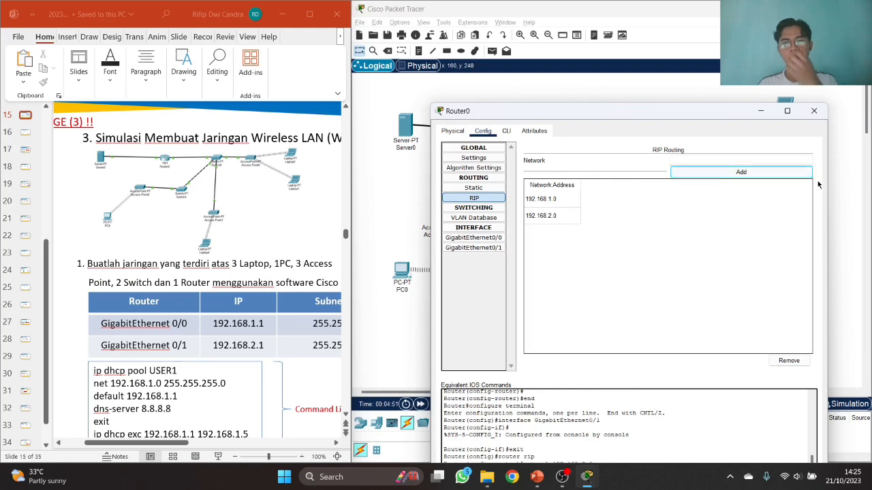
{"action": "left_click_drag", "start_coordinate": [583, 111], "coordinate": [598, 57]}
{"action": "scroll", "coordinate": [268, 249], "scroll_direction": "down", "scroll_amount": 3}
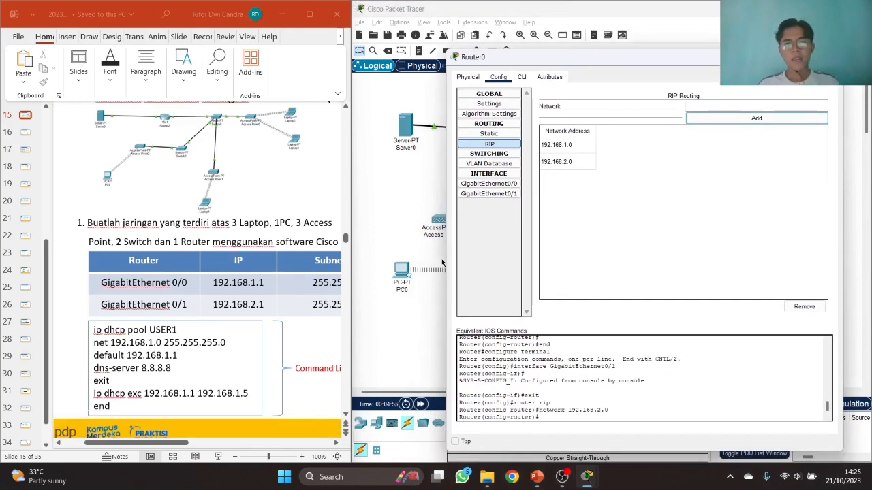
- In Router0's CLI, leave RIP configuration with exit and end to reach privileged mode
{"action": "left_click", "coordinate": [522, 76]}
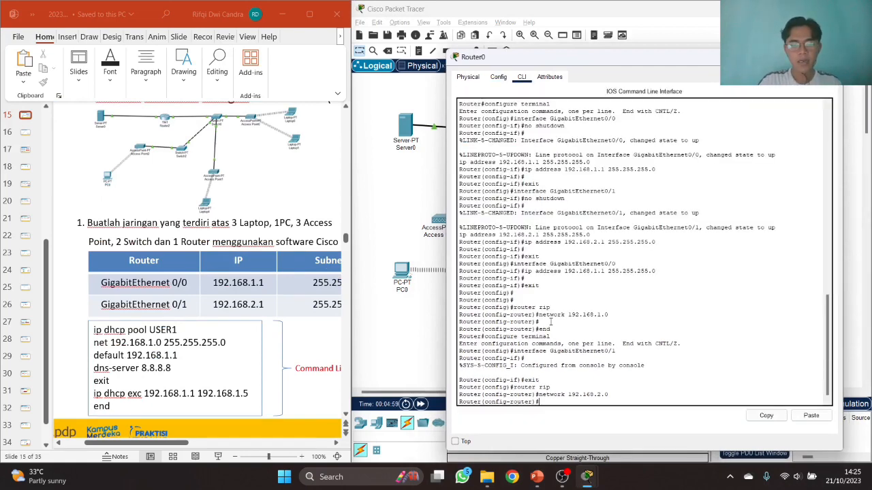
{"action": "type", "text": "exit"}
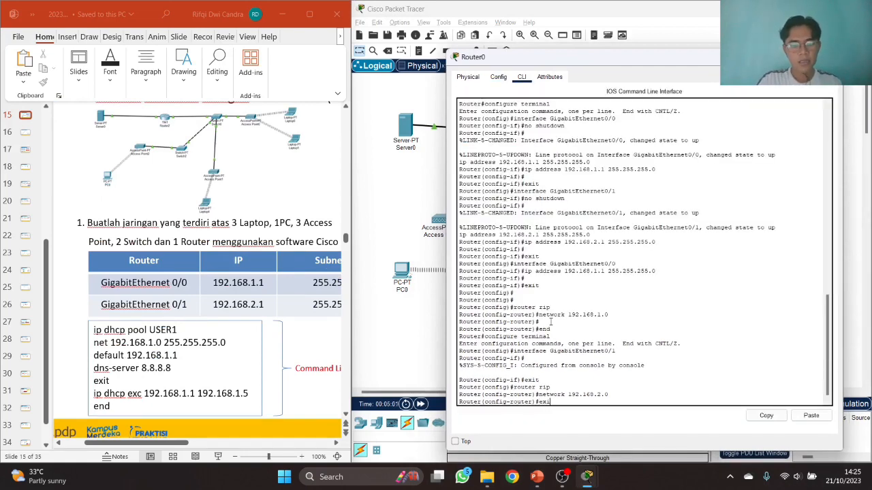
{"action": "key", "text": "Return"}
{"action": "key", "text": "Return"}
{"action": "type", "text": "er(config)#en"}
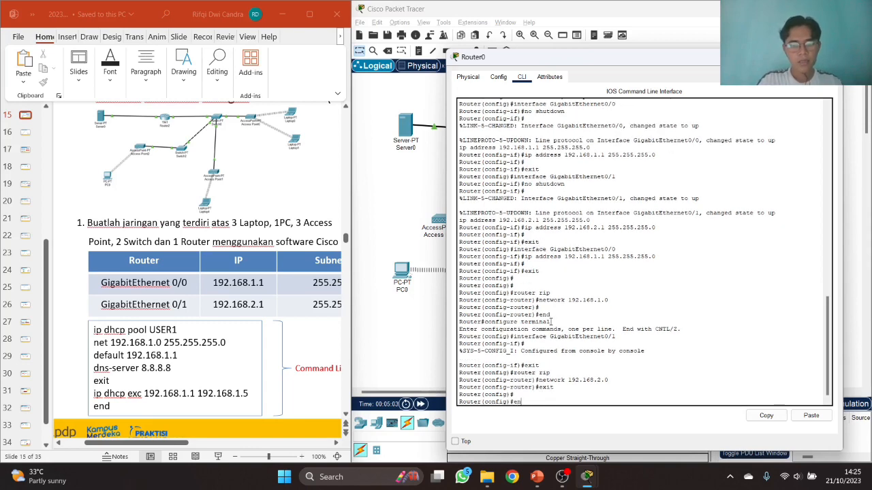
{"action": "type", "text": "d"}
{"action": "key", "text": "Return"}
{"action": "key", "text": "Return"}
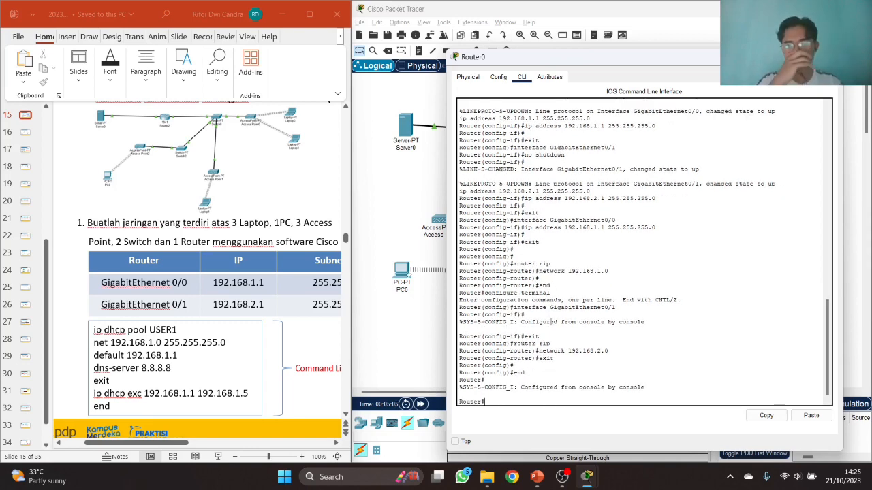
- Try 'ip dhcp pool USER1' at Router# (rejected), then type configure terminal
{"action": "type", "text": "ip"}
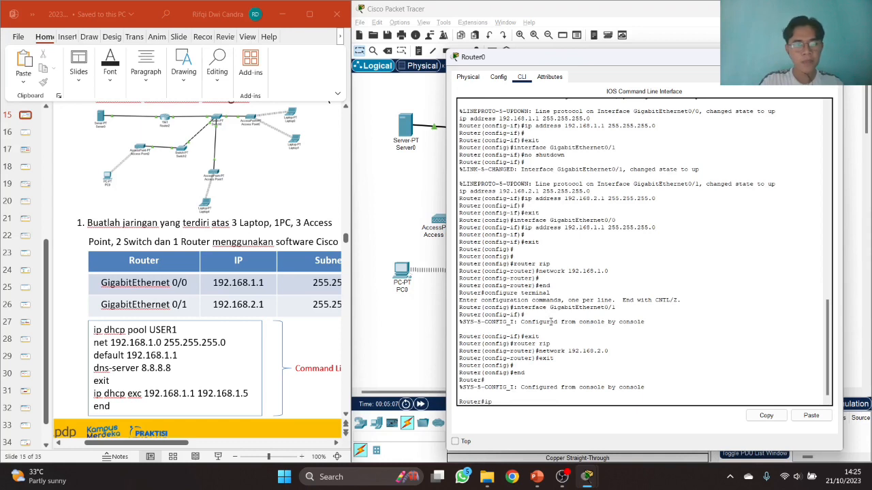
{"action": "type", "text": " dhcp"}
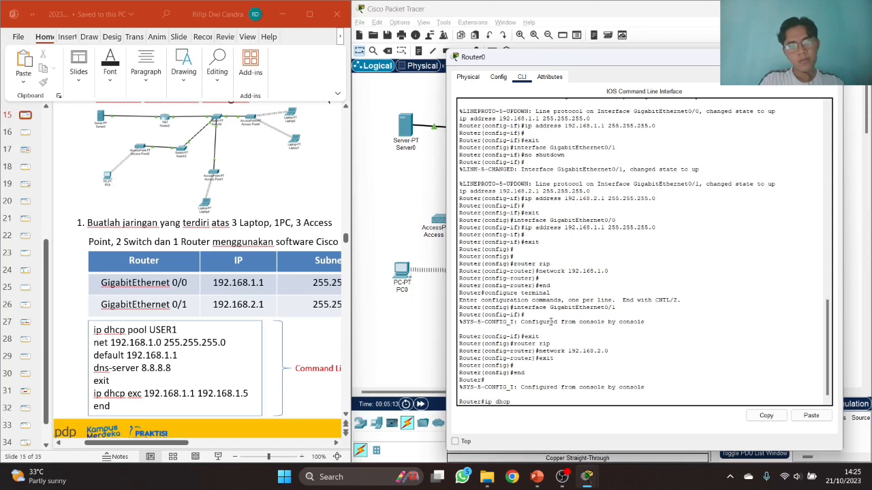
{"action": "type", "text": " po"}
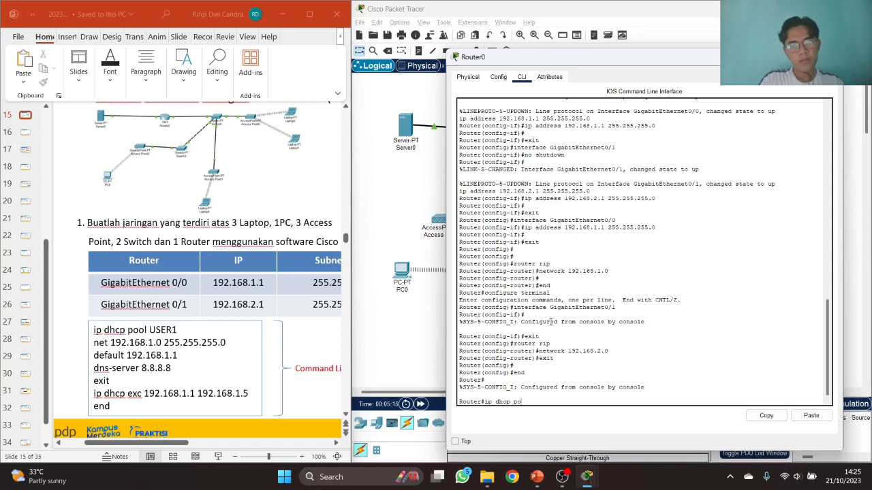
{"action": "type", "text": "ol"}
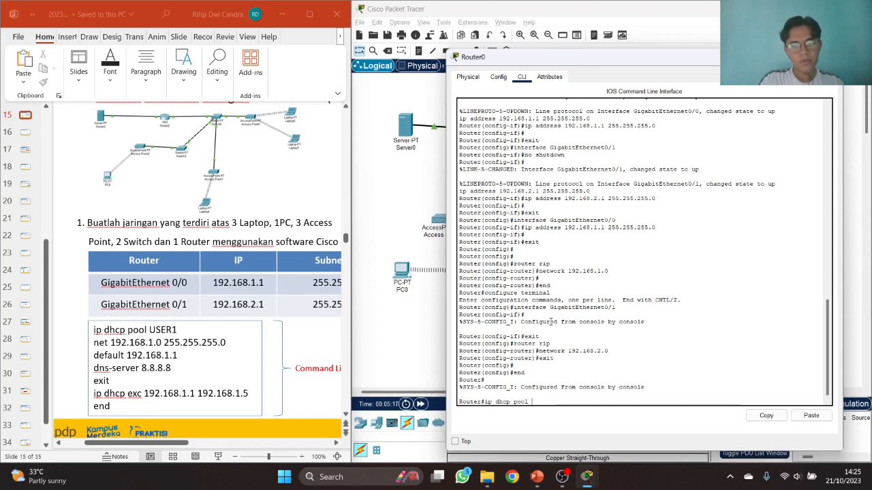
{"action": "type", "text": " USER1"}
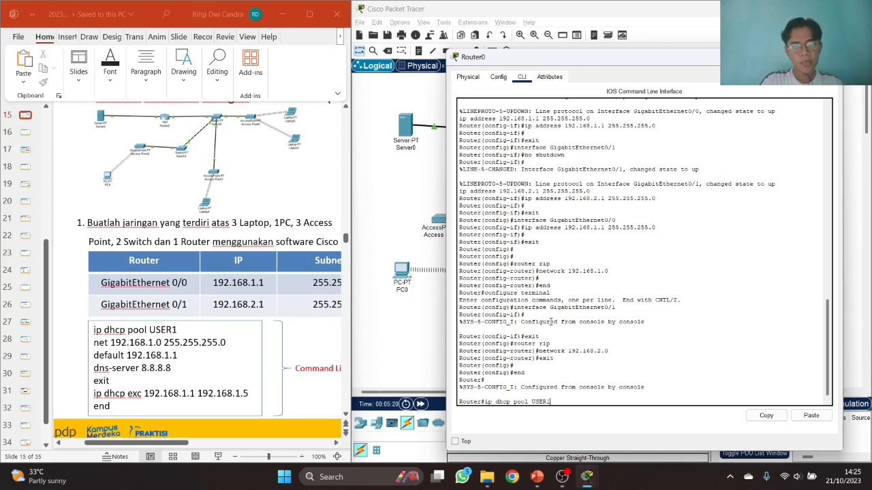
{"action": "key", "text": "Return"}
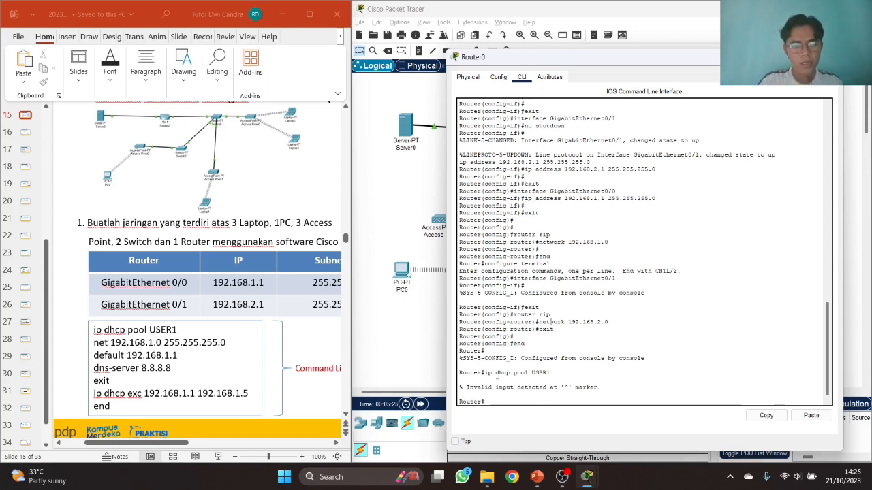
{"action": "type", "text": "configure"}
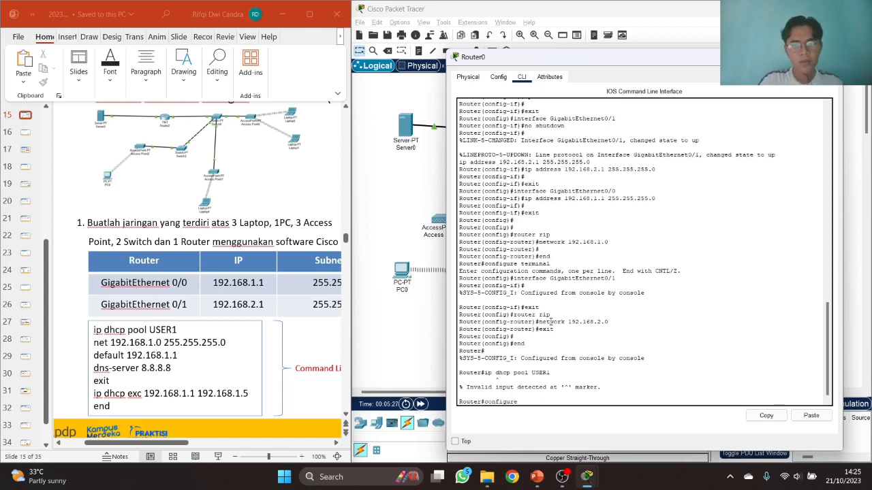
{"action": "type", "text": " tem"}
{"action": "type", "text": "rmin"}
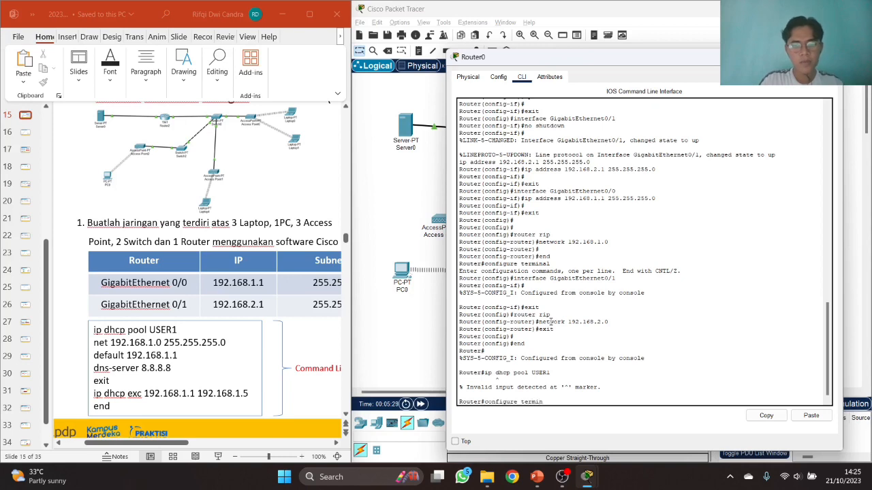
{"action": "type", "text": "al"}
- Create DHCP pool USER1 with network 192.168.1.0/24 and default router 192.168.1.1
{"action": "key", "text": "Return"}
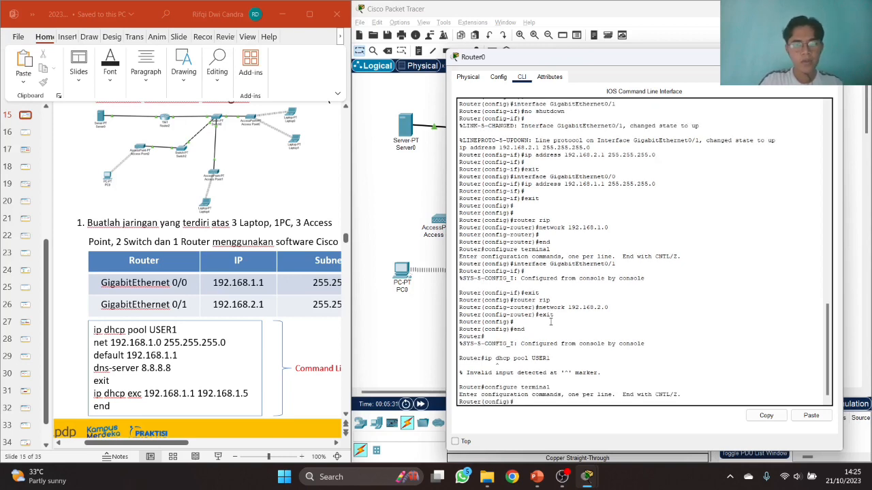
{"action": "type", "text": "ip dhcp p"}
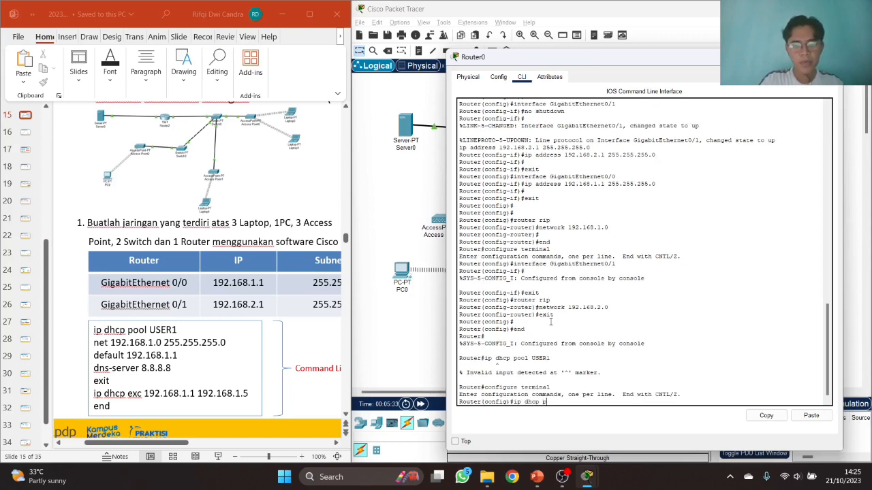
{"action": "type", "text": "ool USER1"}
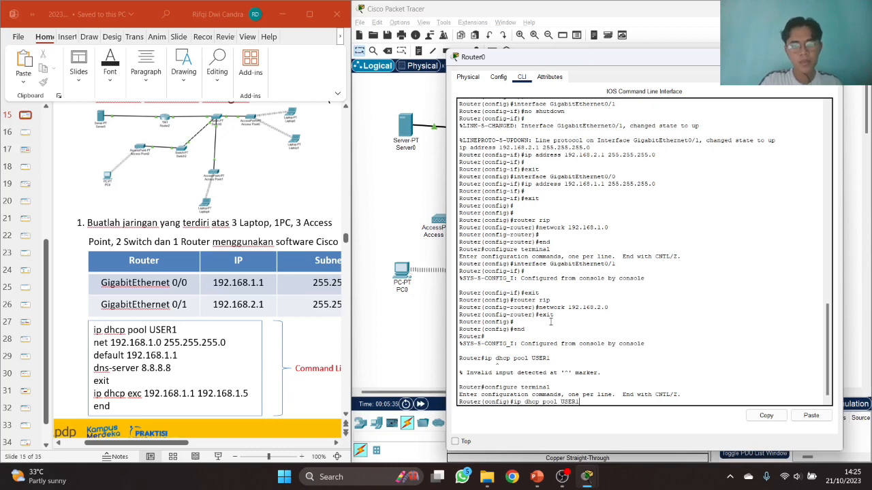
{"action": "key", "text": "Return"}
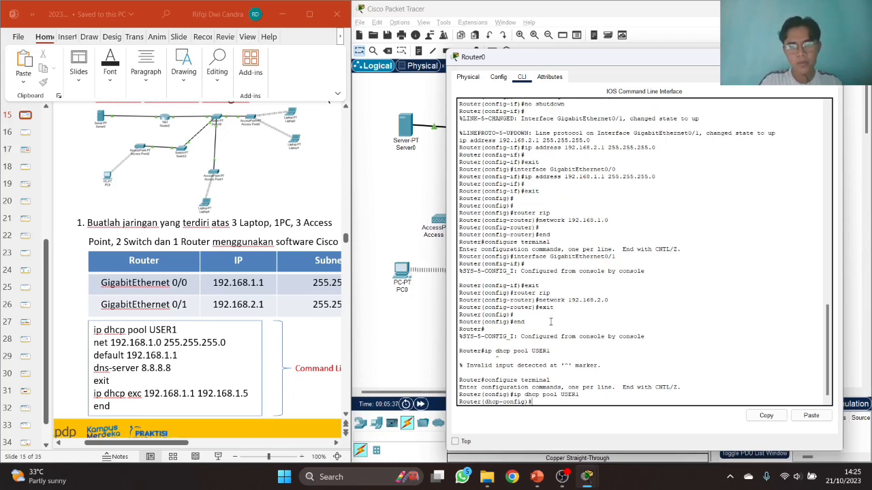
{"action": "type", "text": "net"}
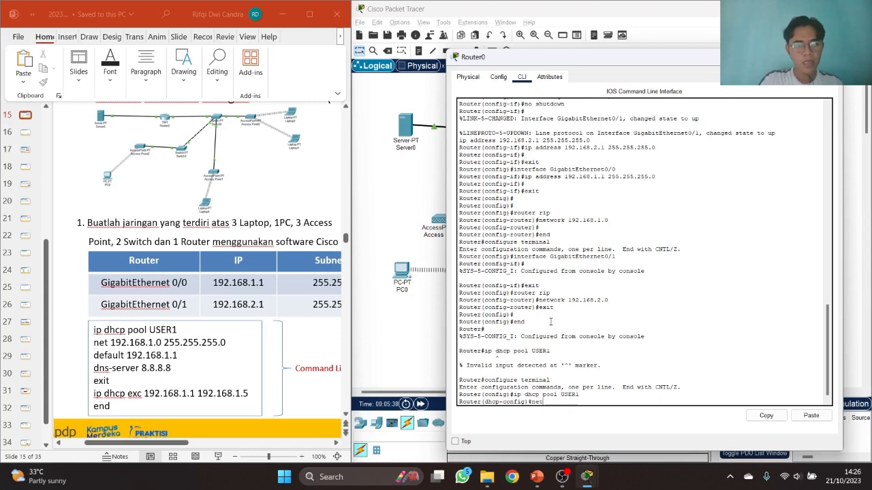
{"action": "type", "text": " 192."}
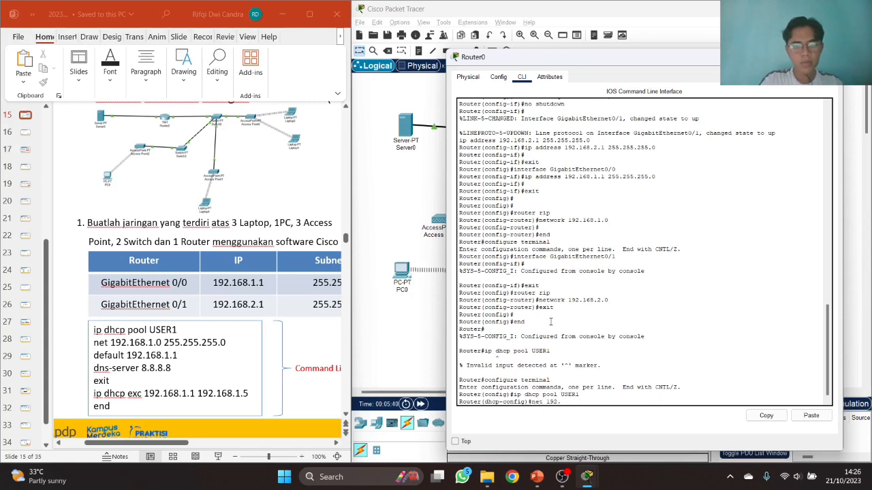
{"action": "type", "text": "168.1.0 255"}
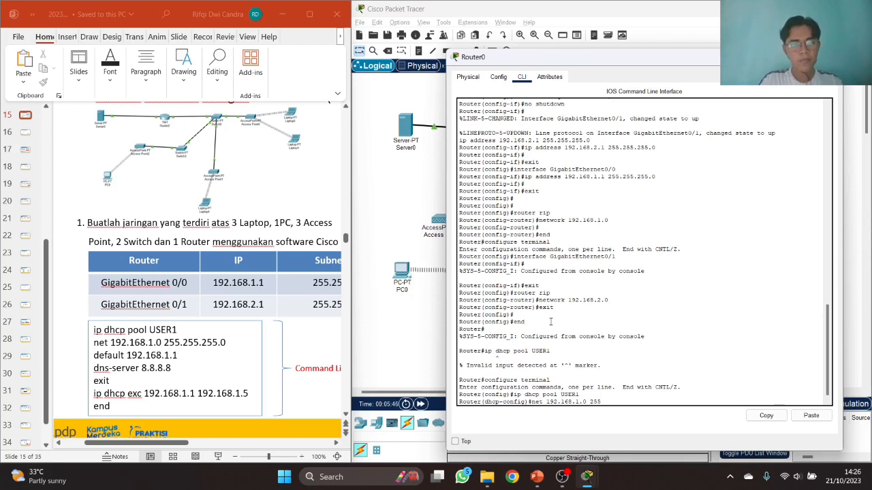
{"action": "type", "text": ".255.255.0"}
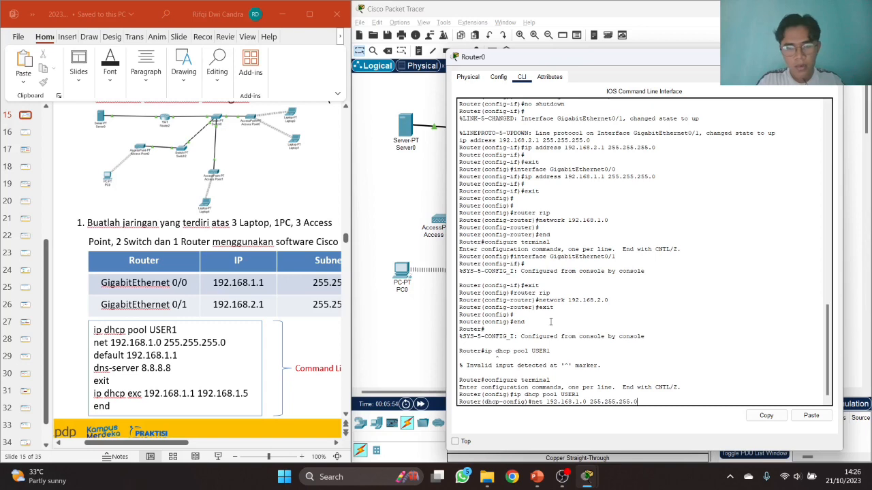
{"action": "key", "text": "Return"}
{"action": "type", "text": "default"}
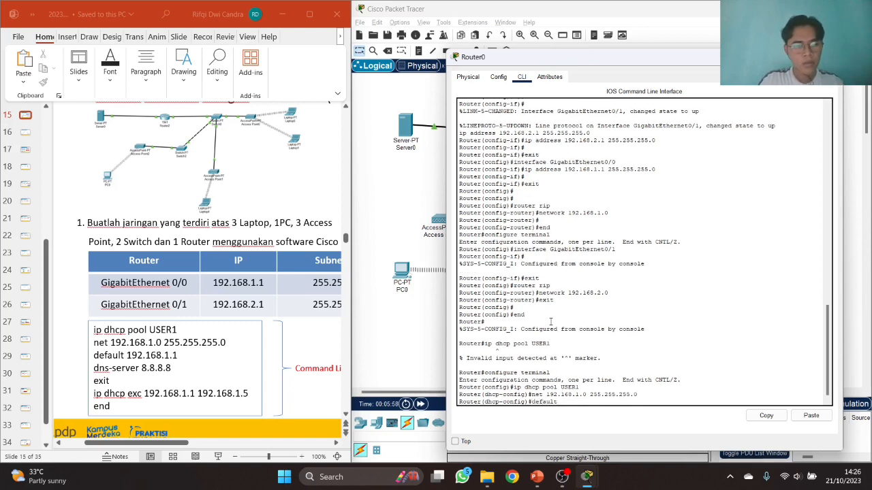
{"action": "type", "text": " 192.168.1.1"}
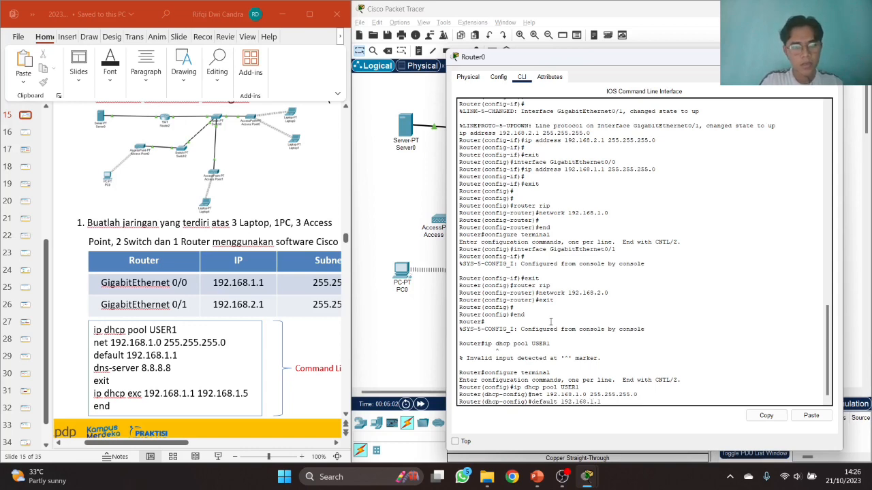
{"action": "key", "text": "Return"}
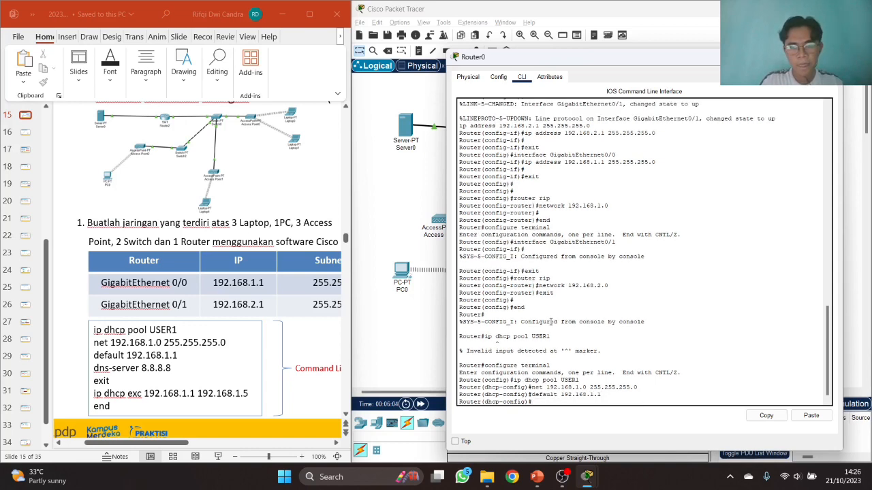
- Set the pool's DNS server to 8.8.8.8, exit, and type 'ip dhcp exc 192.168.1.1 192.168.1.5'
{"action": "type", "text": "dns-ser"}
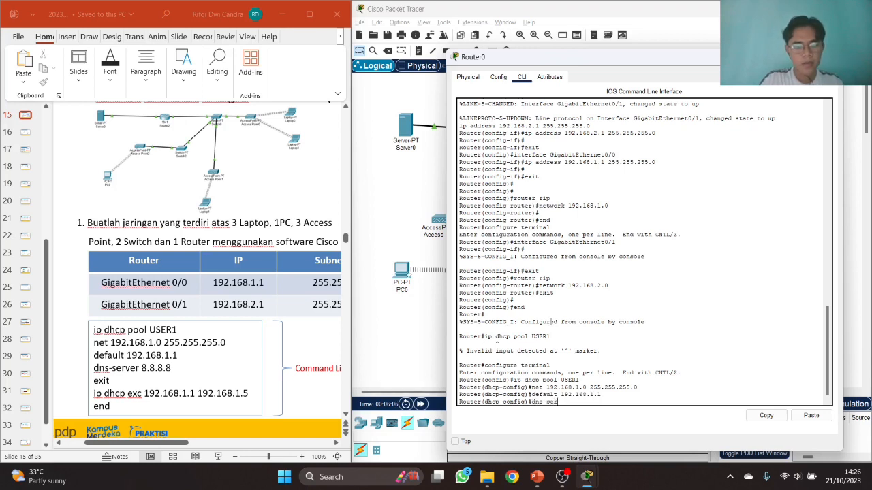
{"action": "type", "text": "ver 8.8.8.8"}
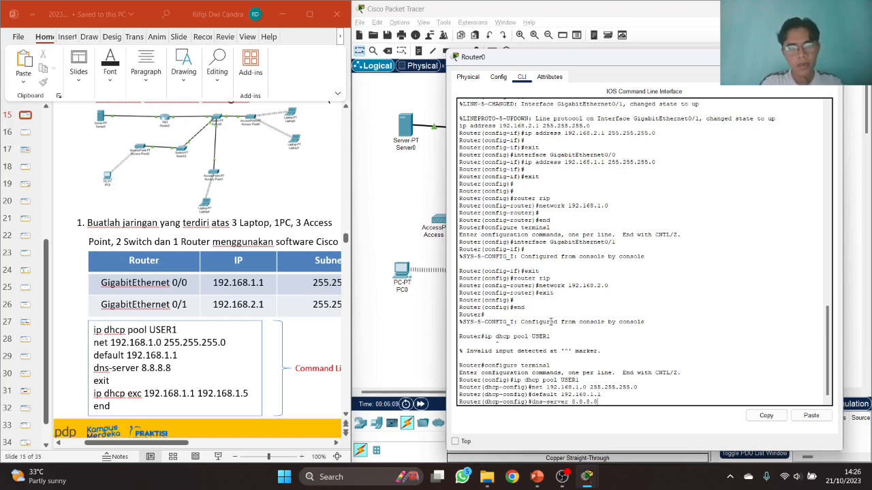
{"action": "key", "text": "Return"}
{"action": "type", "text": "exit"}
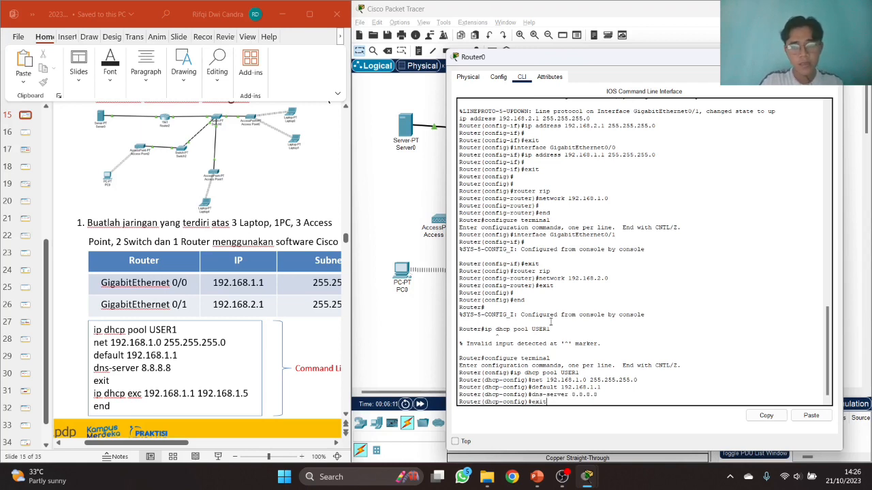
{"action": "key", "text": "Return"}
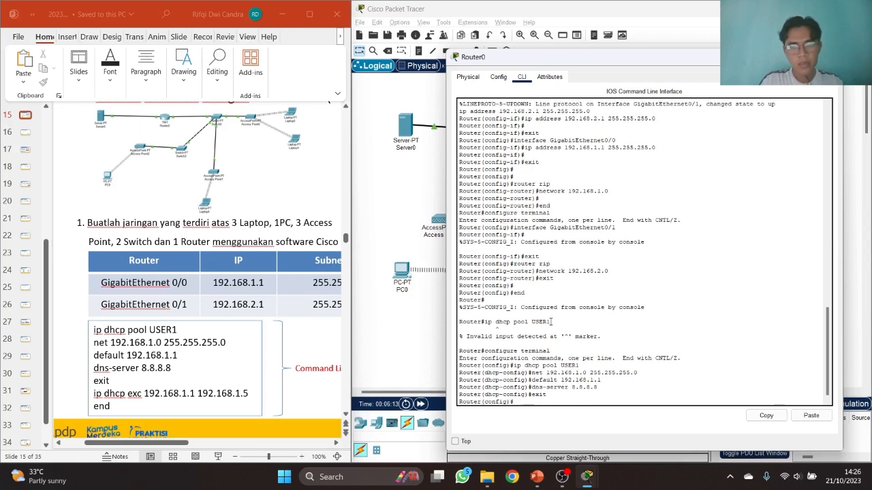
{"action": "type", "text": "ip dhcp exc 192.168.1.1"}
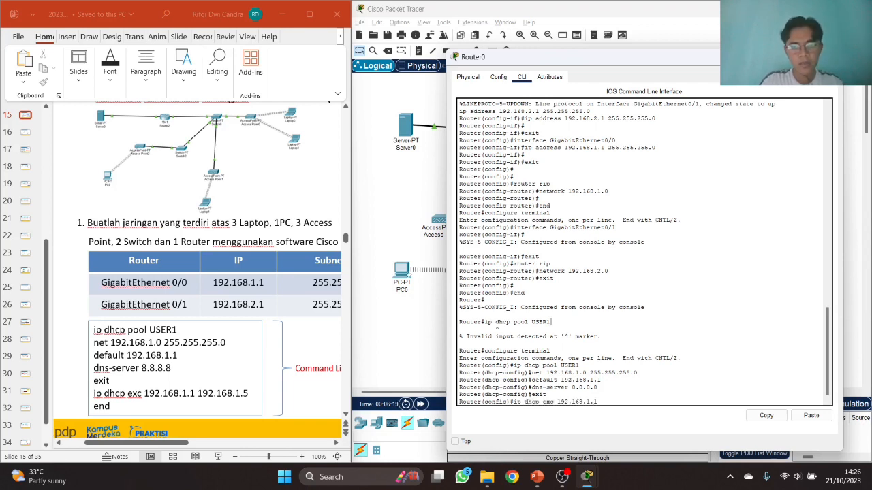
{"action": "type", "text": " 192.168"}
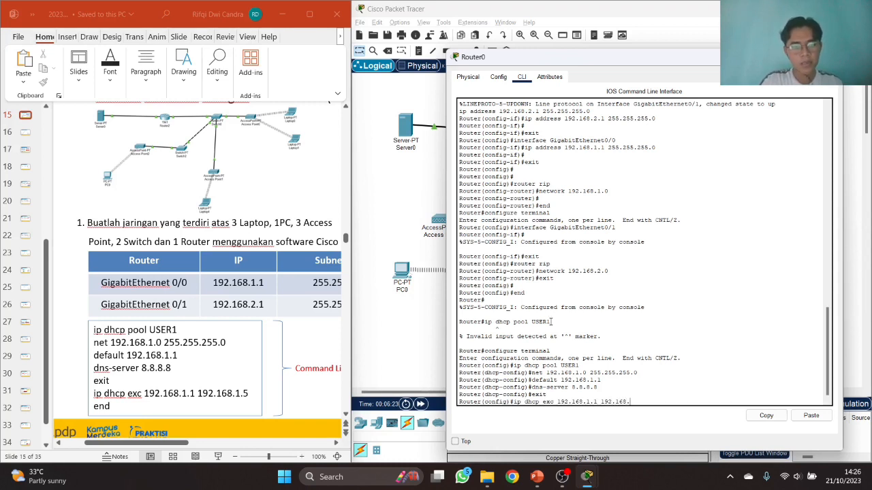
{"action": "type", "text": ".1.5"}
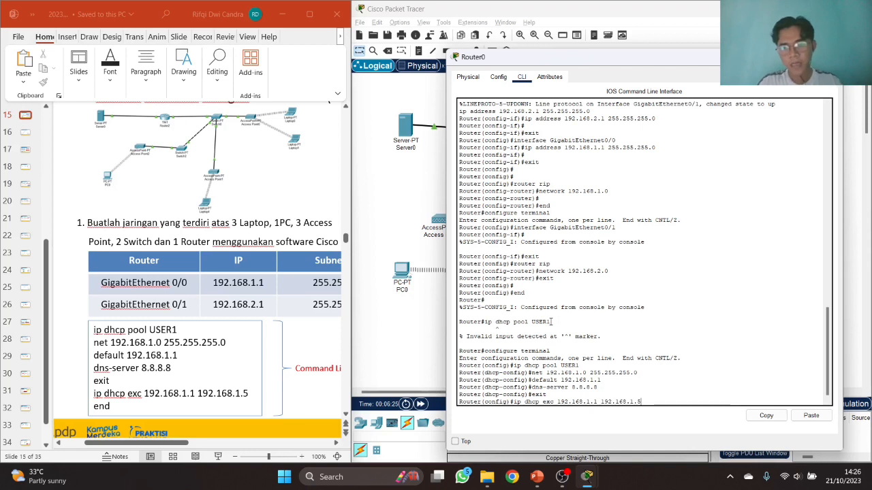
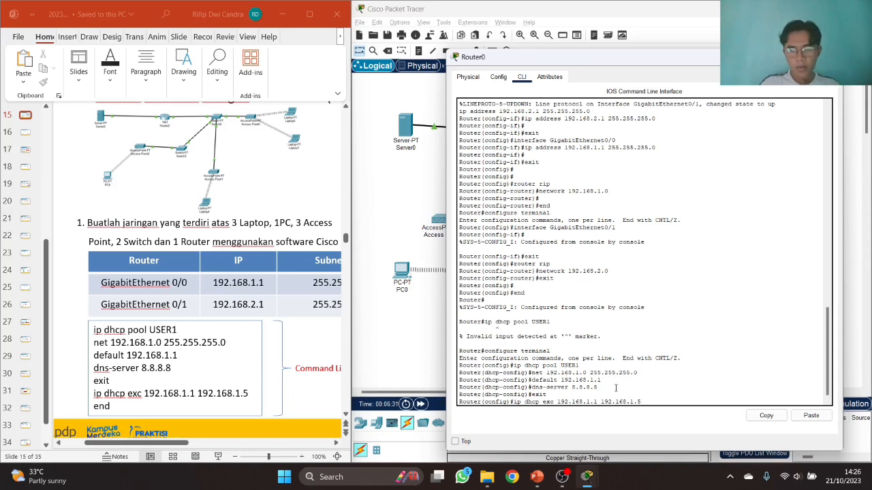
- Exclude 192.168.1.1–192.168.1.5 from DHCP, leave config mode with end, and close Router0's window
{"action": "key", "text": "Return"}
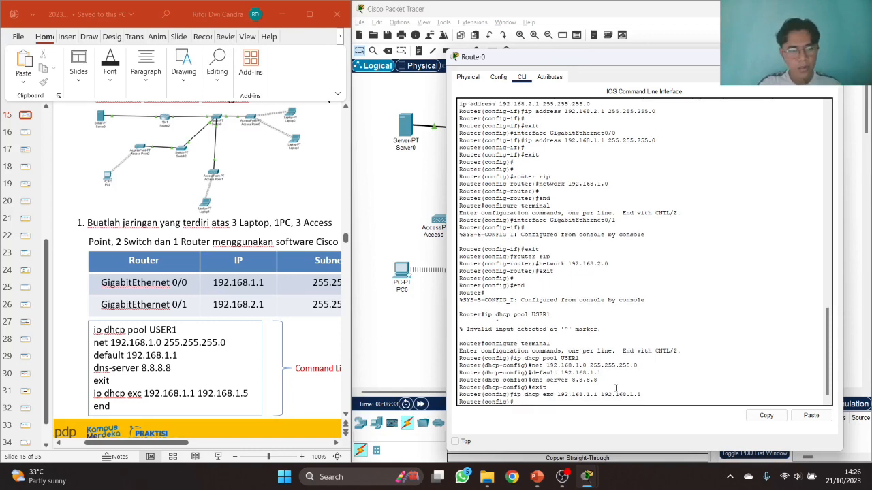
{"action": "type", "text": "e"}
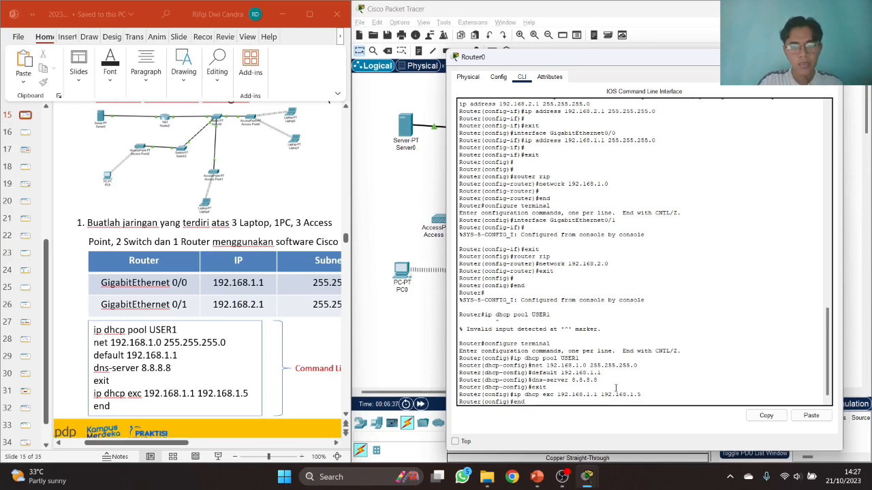
{"action": "type", "text": "nd"}
{"action": "key", "text": "Return"}
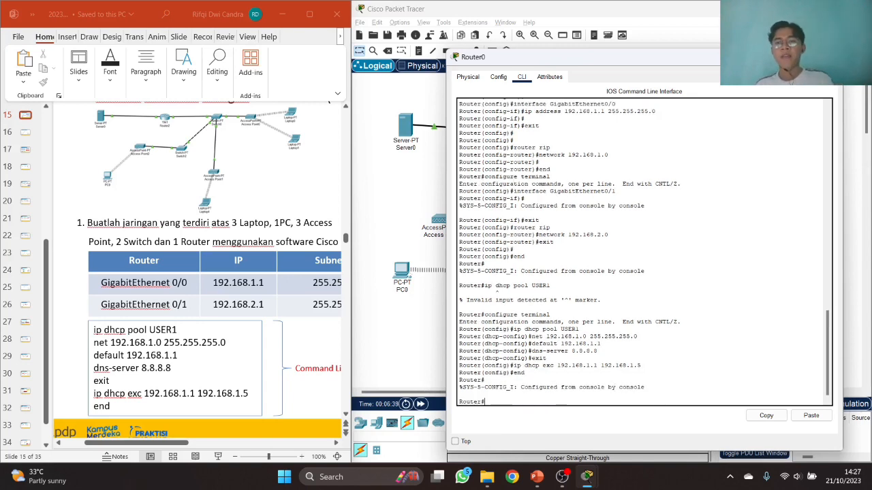
{"action": "left_click", "coordinate": [829, 57]}
{"action": "left_click", "coordinate": [665, 89]}
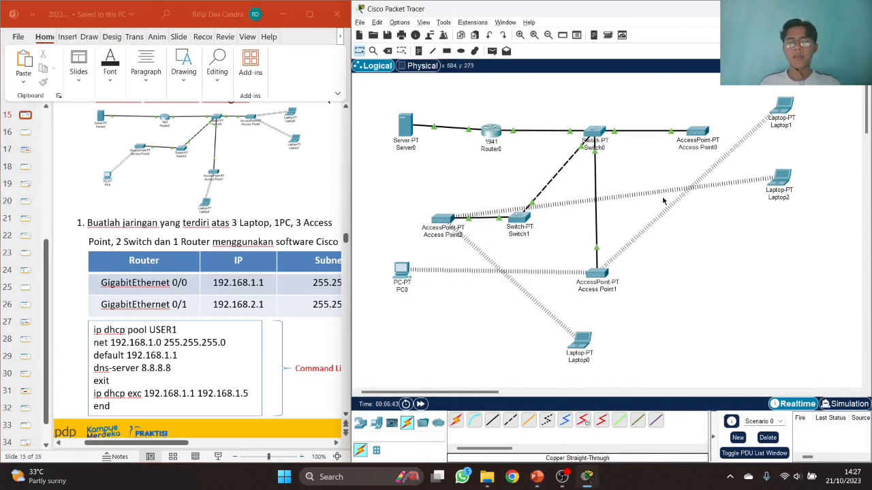
- Relabel the Access Point2 device as Access Point 1
{"action": "left_click", "coordinate": [185, 444]}
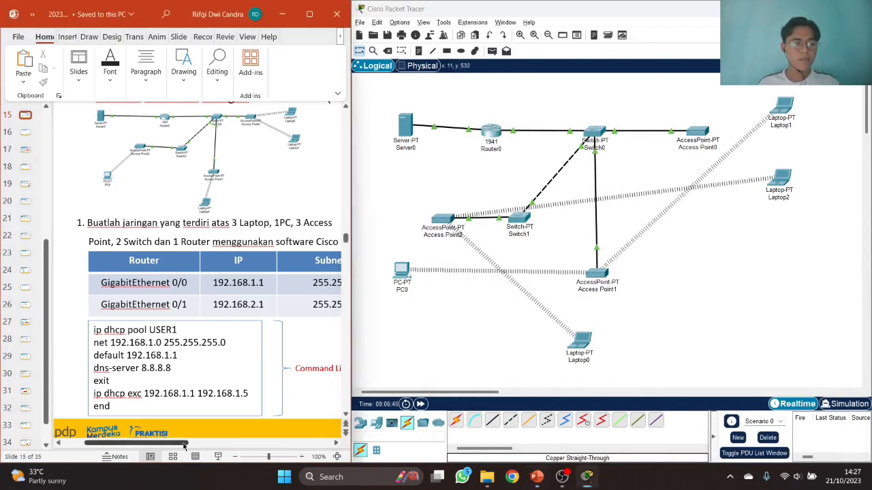
{"action": "left_click_drag", "start_coordinate": [184, 444], "coordinate": [313, 446]}
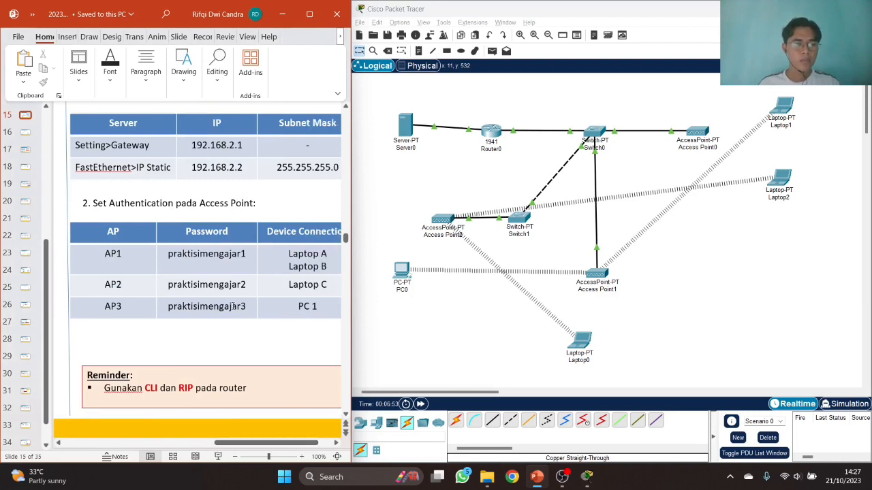
{"action": "left_click", "coordinate": [431, 235]}
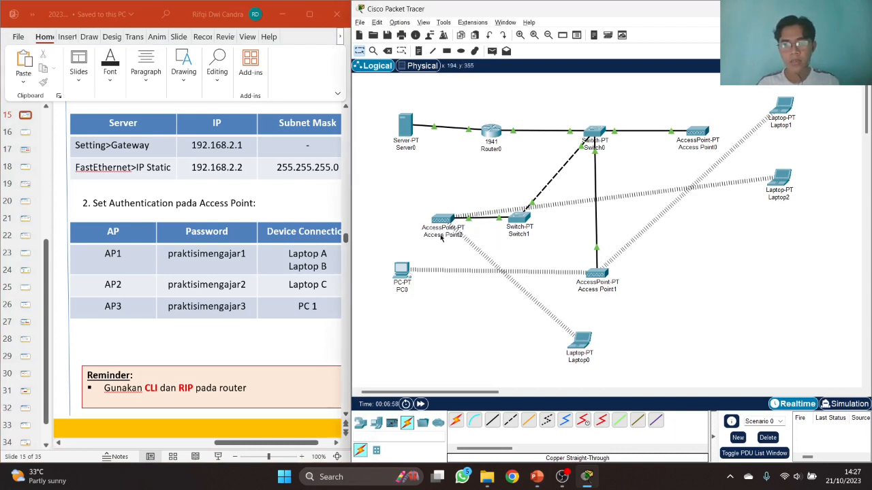
{"action": "key", "text": "BackSpace"}
{"action": "type", "text": "1"}
{"action": "left_click", "coordinate": [549, 264]}
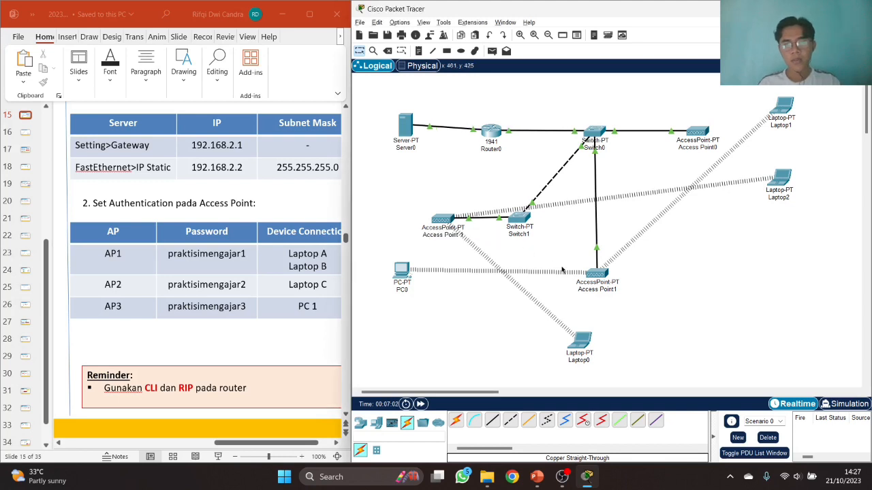
- Relabel the other two access points Access Point 2 and Access Point 3, then open Access Point 1
{"action": "left_click", "coordinate": [603, 289]}
{"action": "key", "text": "BackSpace"}
{"action": "type", "text": "2"}
{"action": "left_click", "coordinate": [634, 272]}
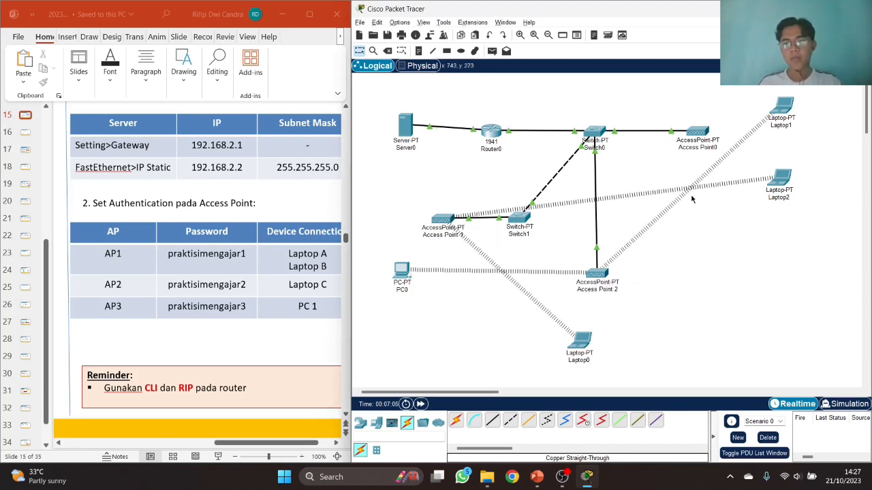
{"action": "left_click", "coordinate": [730, 148]}
{"action": "type", "text": "3"}
{"action": "key", "text": "Return"}
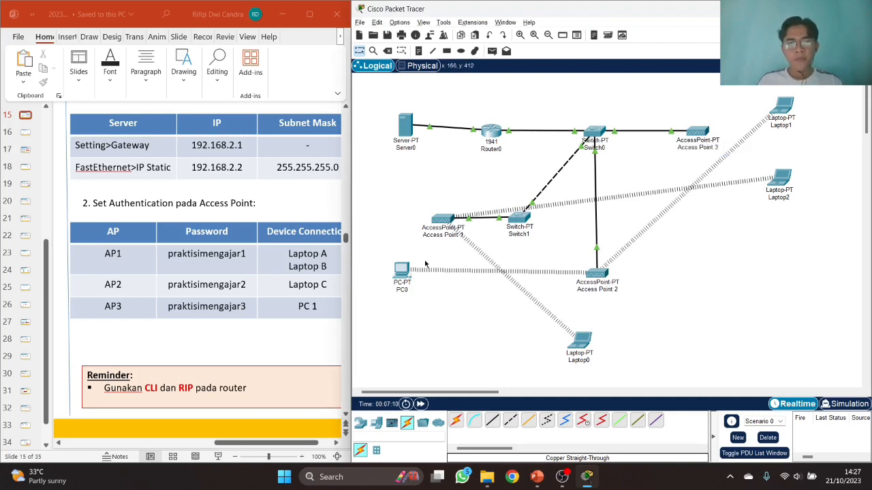
{"action": "left_click", "coordinate": [440, 223]}
- Replace Access Point 1's Port 1 SSID 'Default' with praktisimengajar1
{"action": "left_click_drag", "start_coordinate": [431, 68], "coordinate": [483, 61]}
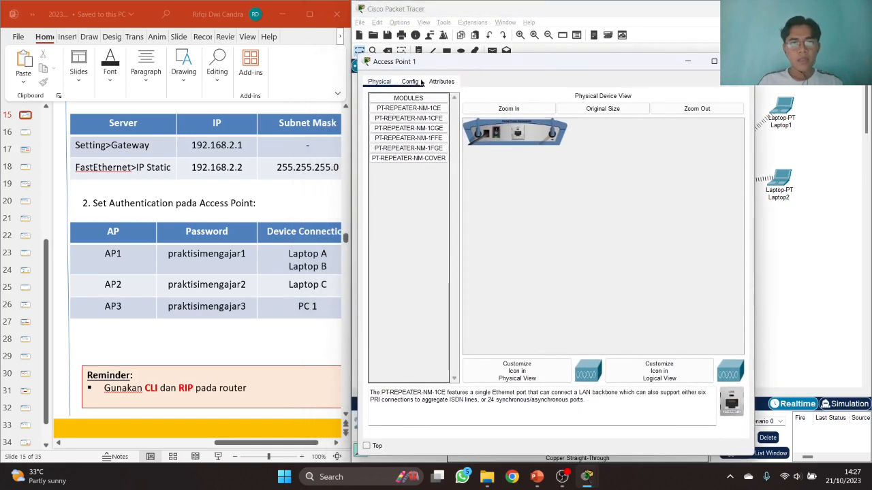
{"action": "left_click", "coordinate": [409, 81]}
{"action": "left_click", "coordinate": [390, 138]}
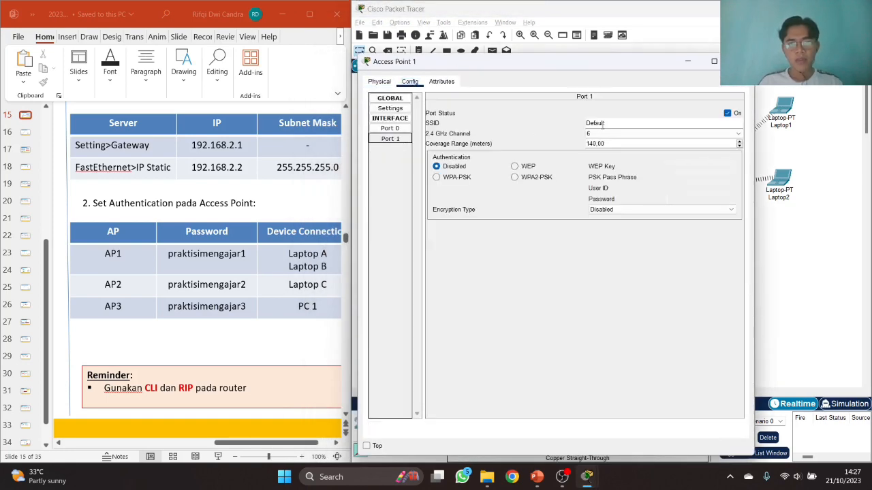
{"action": "double_click", "coordinate": [600, 124]}
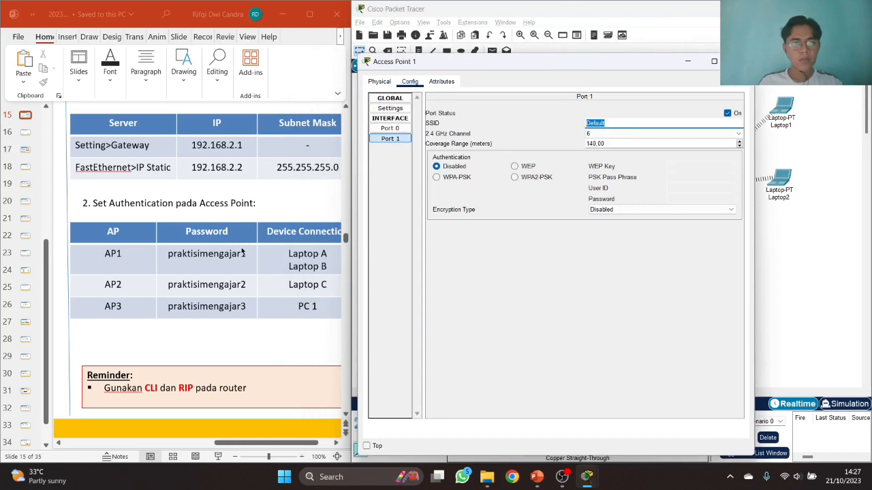
{"action": "type", "text": "praktisimengajar1"}
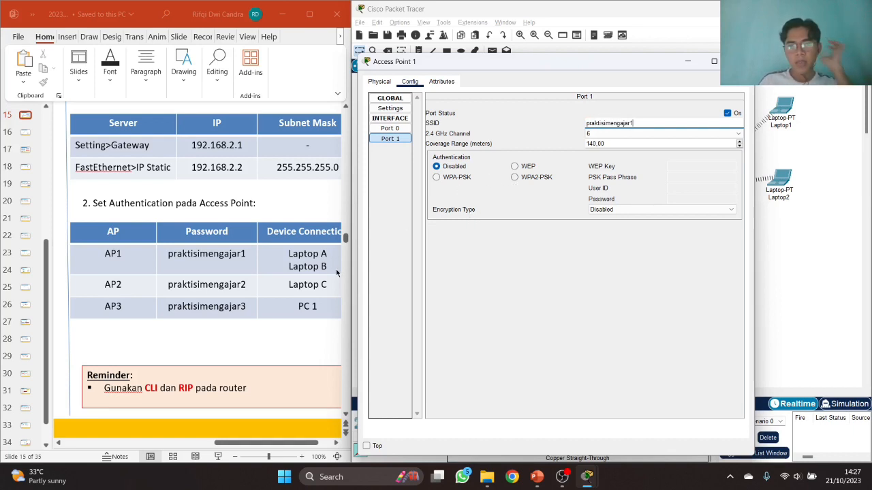
{"action": "left_click_drag", "start_coordinate": [432, 65], "coordinate": [456, 66]}
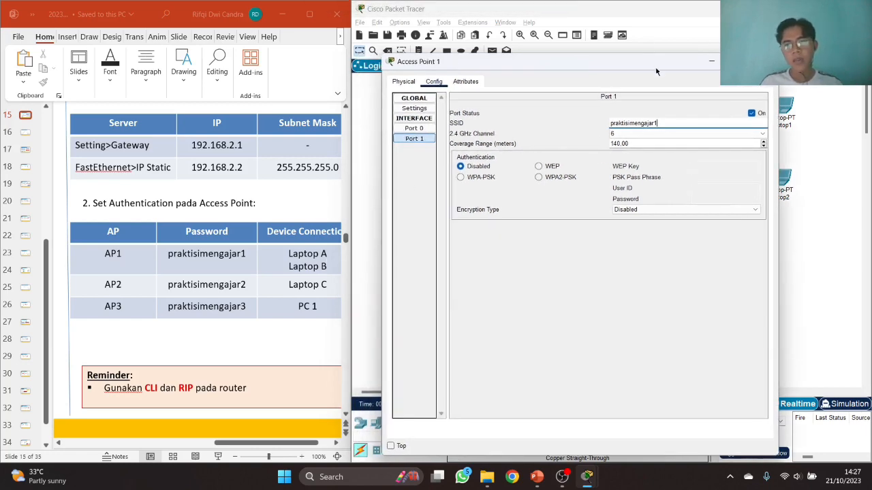
{"action": "left_click_drag", "start_coordinate": [654, 65], "coordinate": [623, 68]}
- Close the access point window and rename Laptop1 to Laptop A and Laptop2 to LaptopB
{"action": "left_click", "coordinate": [733, 62]}
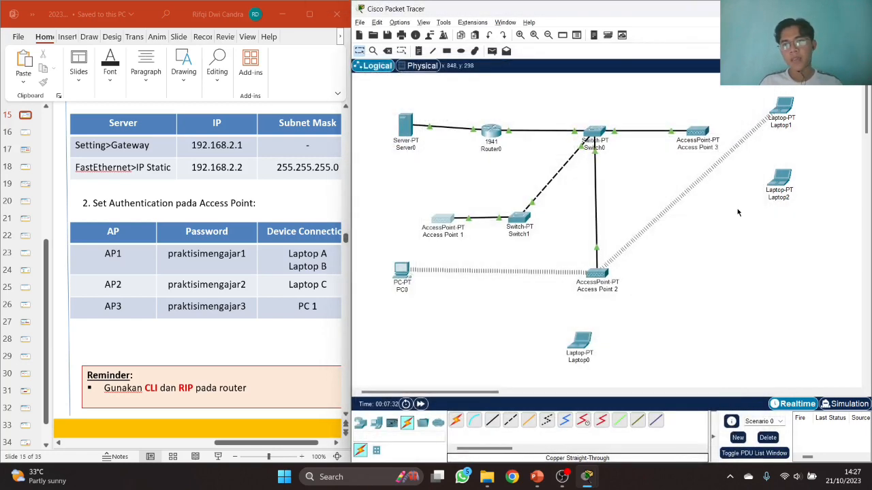
{"action": "left_click", "coordinate": [789, 126]}
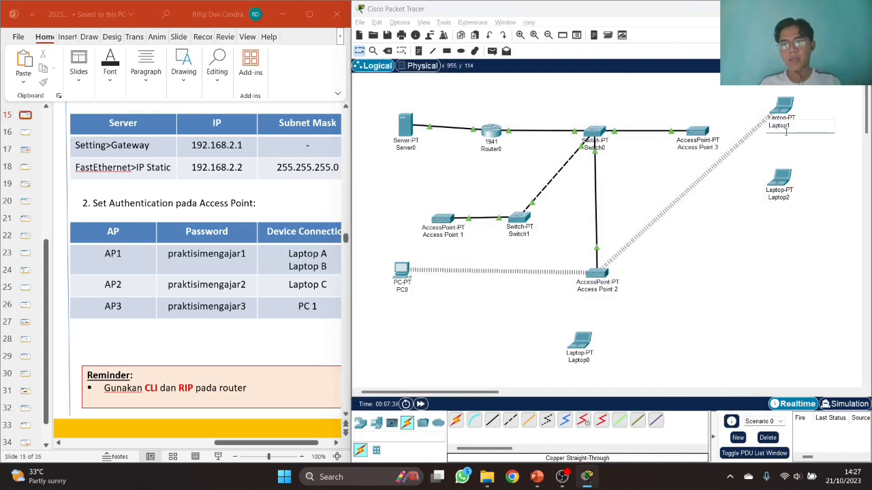
{"action": "key", "text": "BackSpace"}
{"action": "type", "text": "A"}
{"action": "key", "text": "Return"}
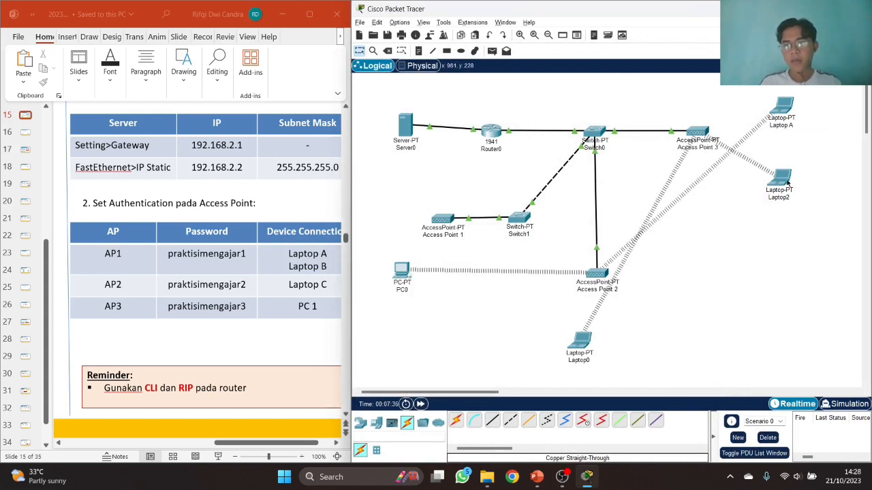
{"action": "left_click", "coordinate": [781, 197]}
{"action": "key", "text": "BackSpace"}
{"action": "type", "text": "B"}
{"action": "key", "text": "Return"}
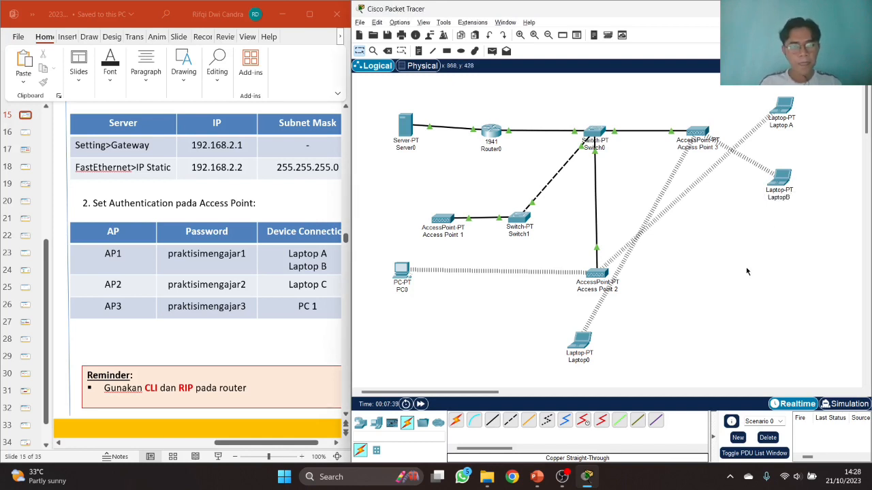
- Rename Laptop0 to Laptop C and PC0 to PC 1
{"action": "left_click", "coordinate": [584, 361]}
{"action": "key", "text": "BackSpace"}
{"action": "type", "text": "C"}
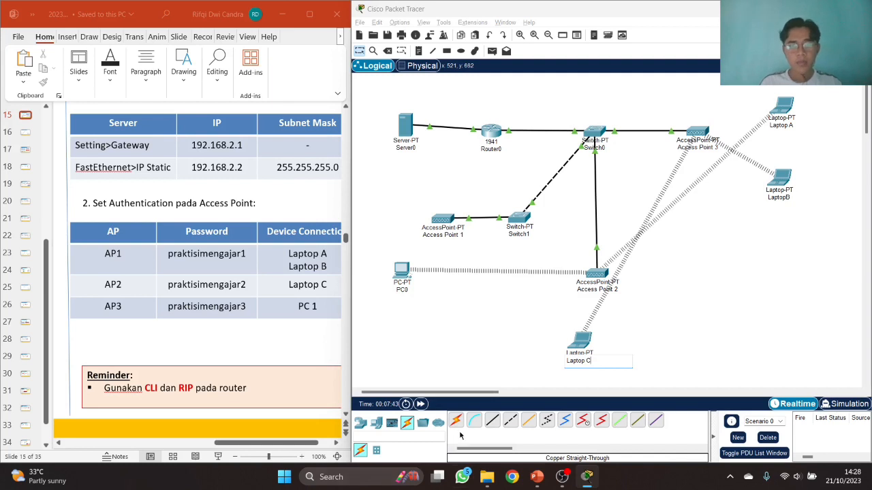
{"action": "left_click", "coordinate": [409, 291]}
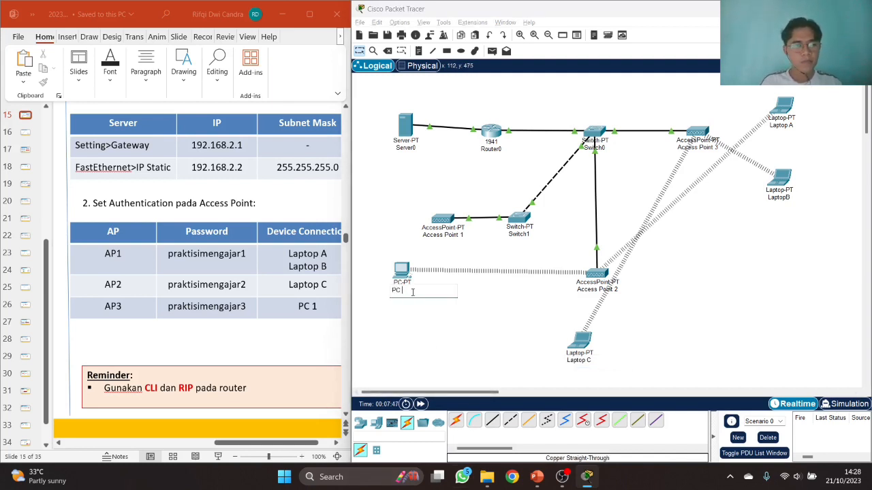
{"action": "type", "text": "1"}
{"action": "key", "text": "Return"}
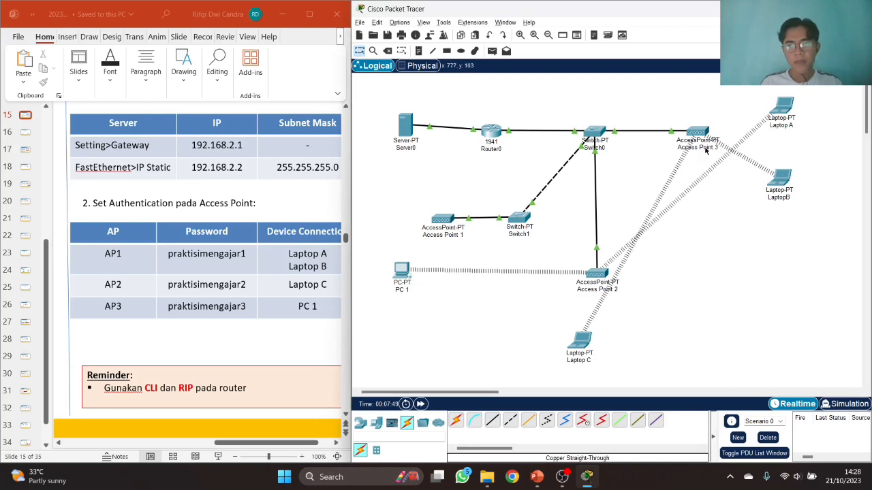
- Swap the Access Point 1 and Access Point 3 labels, then open Access Point1
{"action": "left_click", "coordinate": [722, 148]}
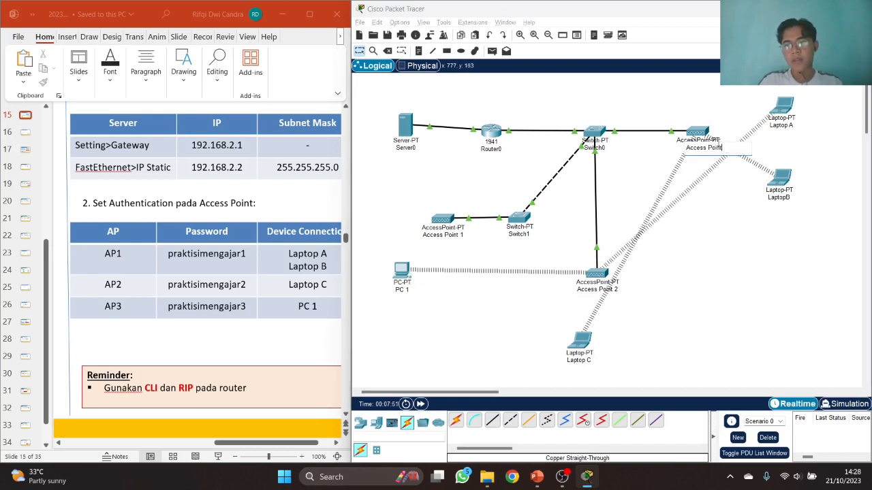
{"action": "left_click", "coordinate": [702, 220]}
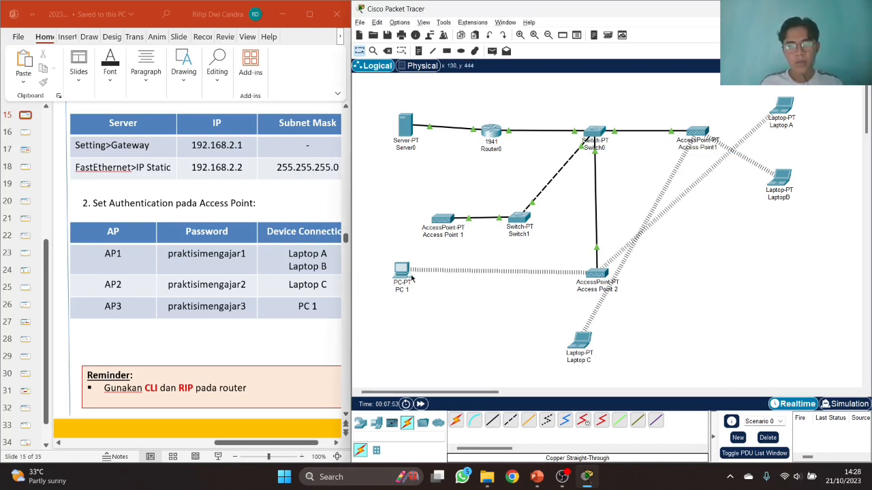
{"action": "left_click", "coordinate": [452, 236]}
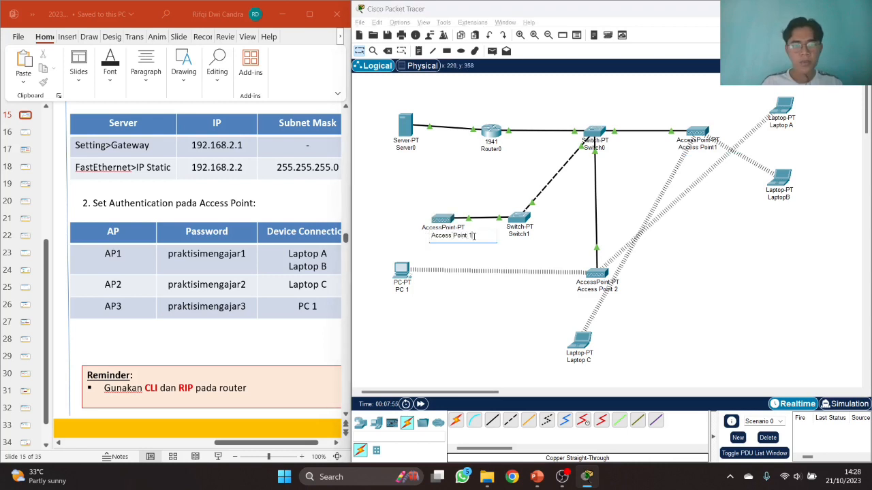
{"action": "left_click", "coordinate": [550, 210]}
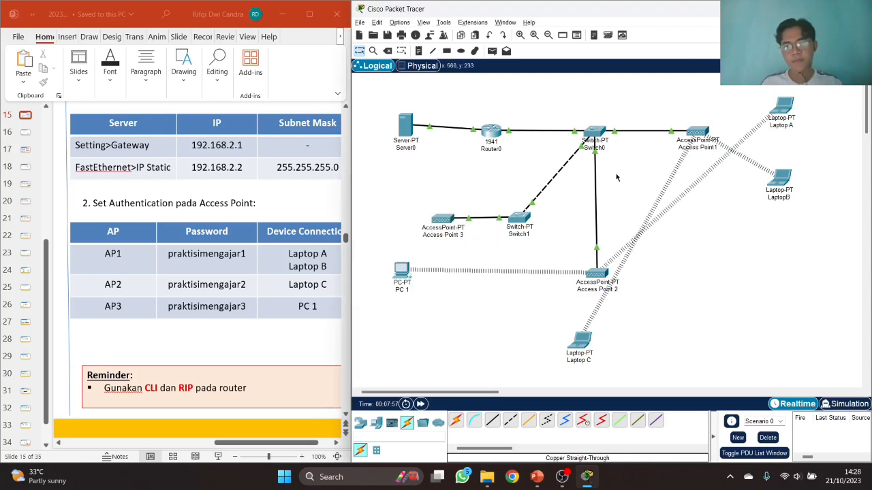
{"action": "left_click", "coordinate": [698, 131]}
- Set Access Point1's Port 1 SSID to AP1
{"action": "left_click_drag", "start_coordinate": [450, 73], "coordinate": [480, 67]}
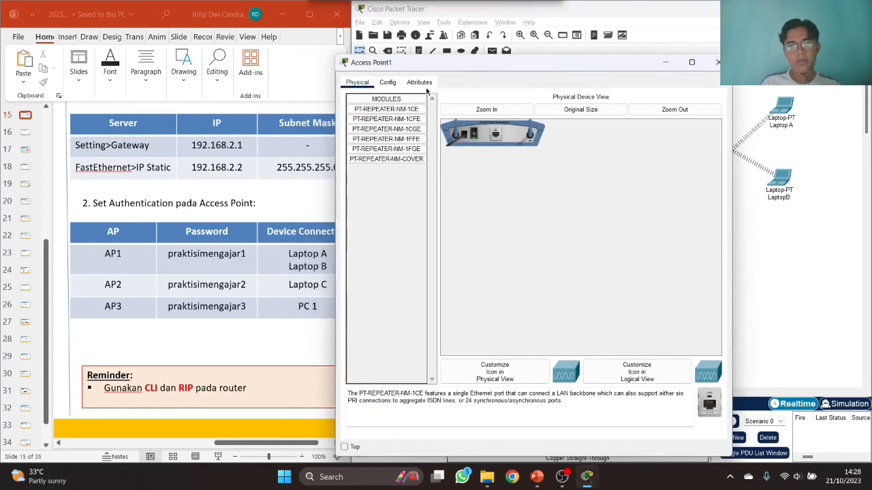
{"action": "left_click", "coordinate": [388, 82]}
{"action": "left_click", "coordinate": [367, 139]}
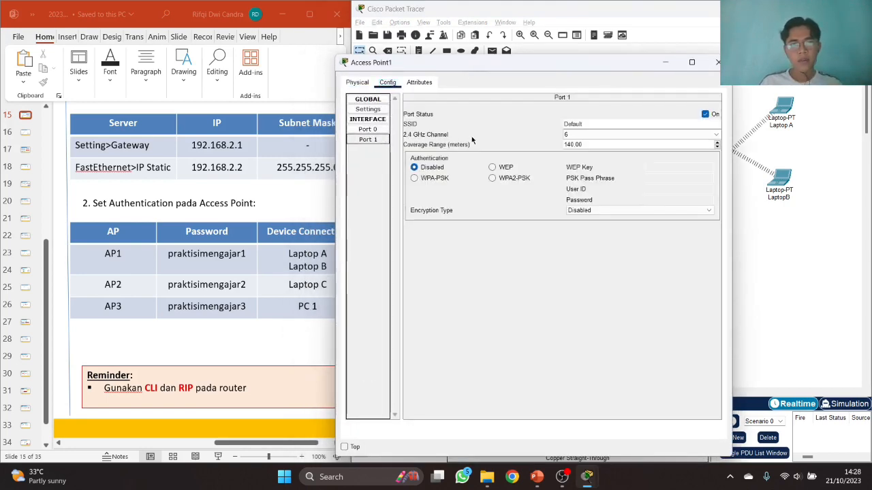
{"action": "double_click", "coordinate": [600, 124]}
{"action": "type", "text": "praktisi men"}
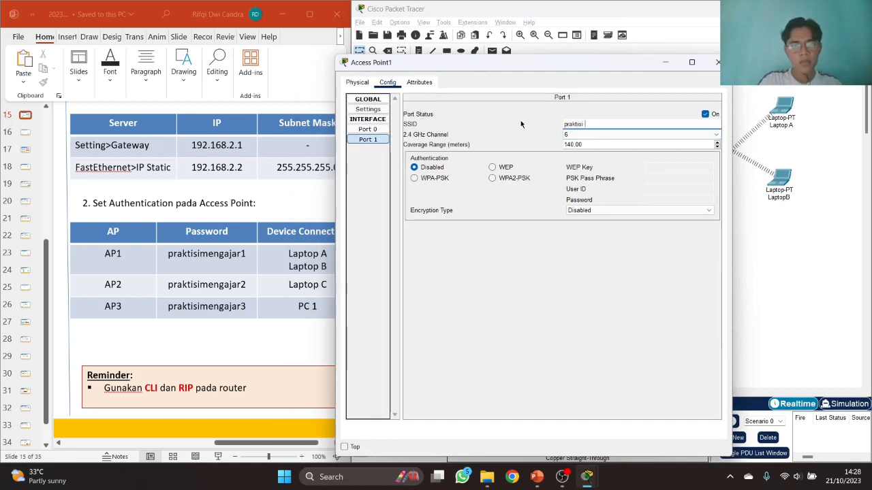
{"action": "key", "text": "BackSpace"}
{"action": "key", "text": "BackSpace"}
{"action": "key", "text": "BackSpace"}
{"action": "key", "text": "BackSpace"}
{"action": "type", "text": "menga"}
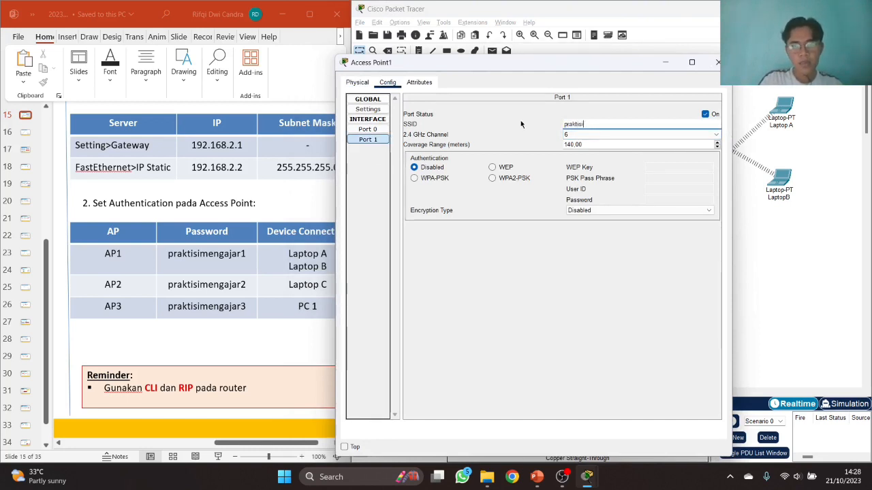
{"action": "type", "text": "jar"}
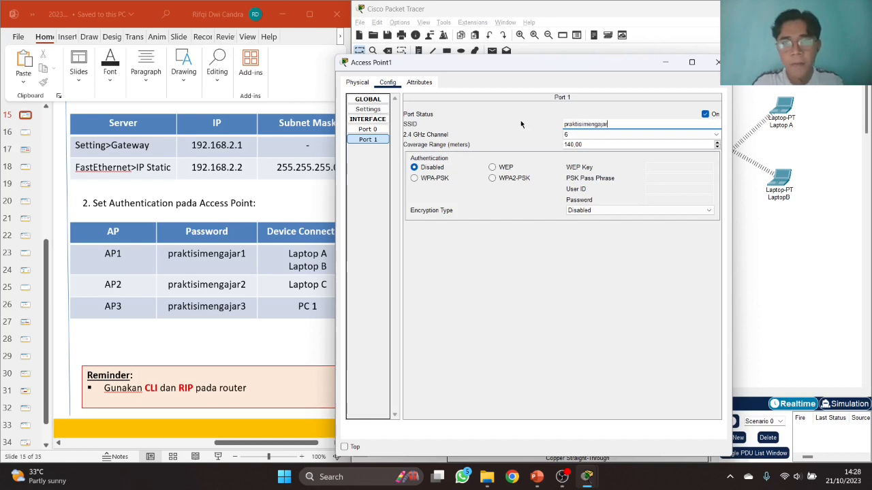
{"action": "type", "text": "1"}
{"action": "key", "text": "ctrl+a"}
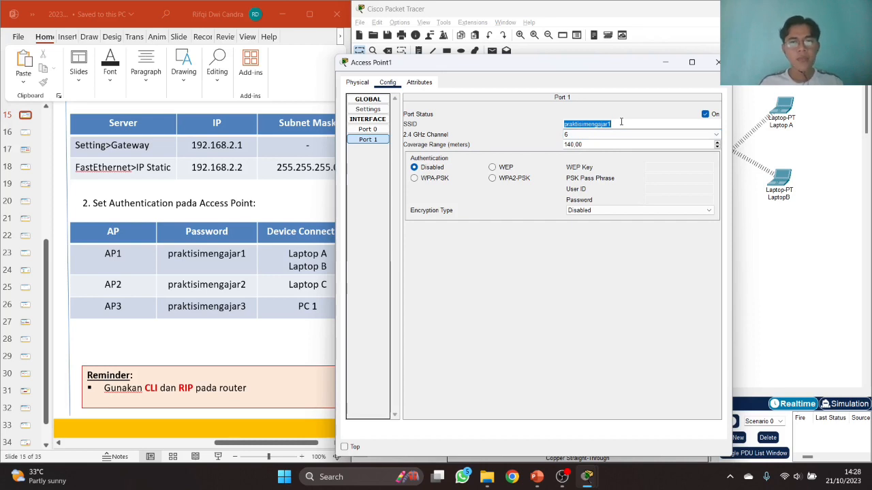
{"action": "type", "text": "AP1"}
{"action": "key", "text": "Tab"}
- Switch Access Point1 to WPA2-PSK, enter the AP1 pass phrase and copy it
{"action": "left_click", "coordinate": [510, 179]}
{"action": "left_click", "coordinate": [648, 178]}
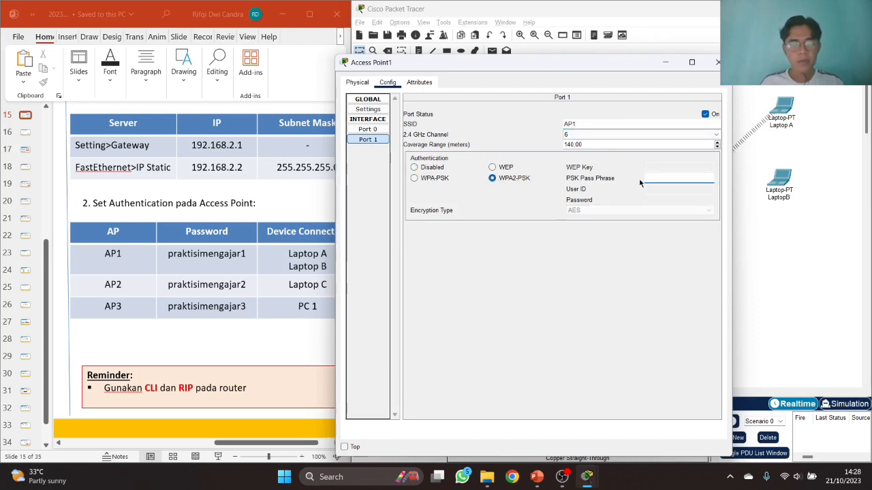
{"action": "type", "text": "prakt"}
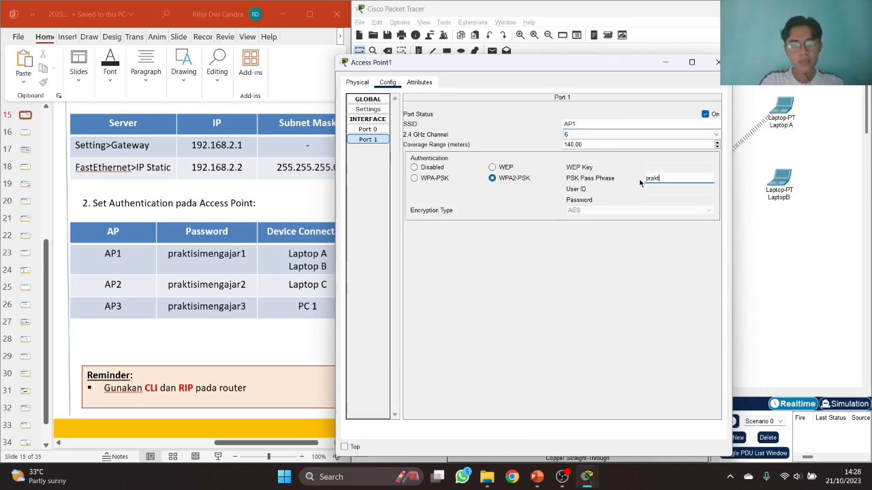
{"action": "type", "text": "isimengajar1"}
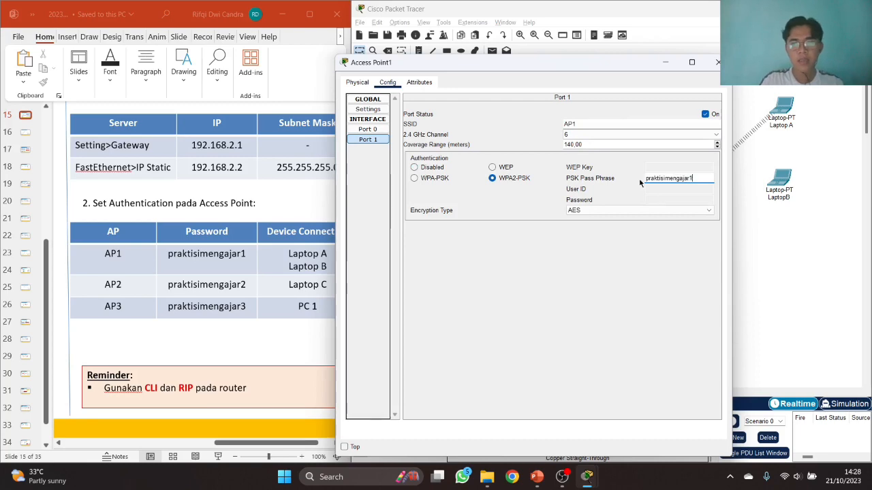
{"action": "key", "text": "ctrl+a"}
{"action": "key", "text": "ctrl+c"}
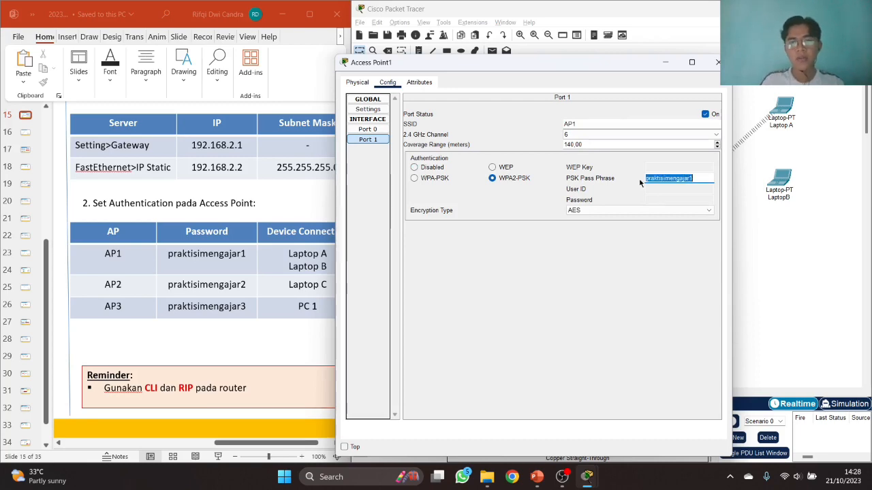
{"action": "left_click", "coordinate": [717, 62]}
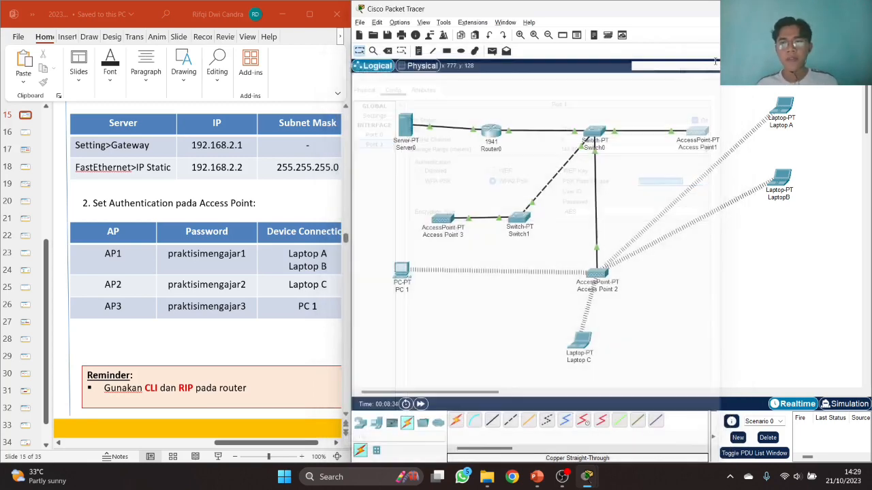
- Set Access Point 2's Port 1 SSID to AP2
{"action": "left_click", "coordinate": [597, 274]}
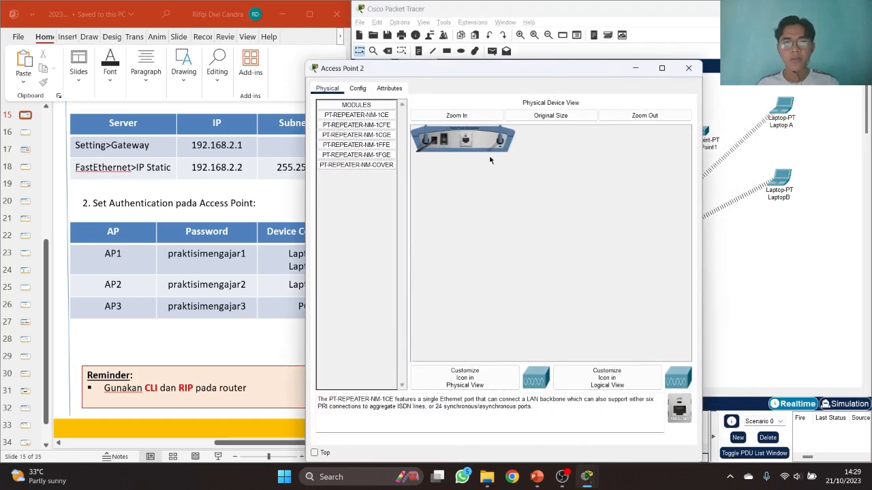
{"action": "left_click", "coordinate": [358, 89]}
{"action": "left_click", "coordinate": [337, 145]}
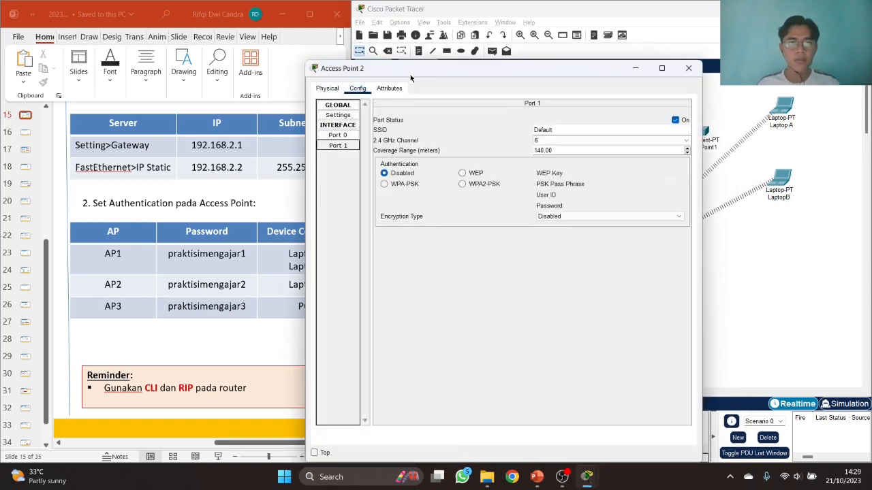
{"action": "left_click_drag", "start_coordinate": [410, 75], "coordinate": [564, 67]}
{"action": "double_click", "coordinate": [713, 123]}
{"action": "type", "text": "AP@"}
{"action": "key", "text": "BackSpace"}
{"action": "type", "text": "2"}
- Switch to WPA2-PSK and paste the pass phrase, changing its last digit to 2
{"action": "left_click", "coordinate": [632, 177]}
{"action": "left_click", "coordinate": [775, 176]}
{"action": "key", "text": "ctrl+v"}
{"action": "key", "text": "BackSpace"}
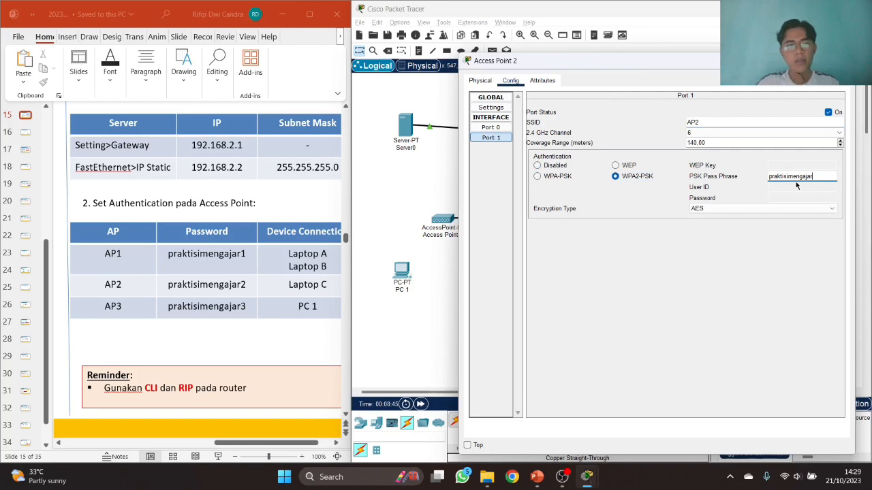
{"action": "type", "text": "2"}
{"action": "left_click", "coordinate": [844, 60]}
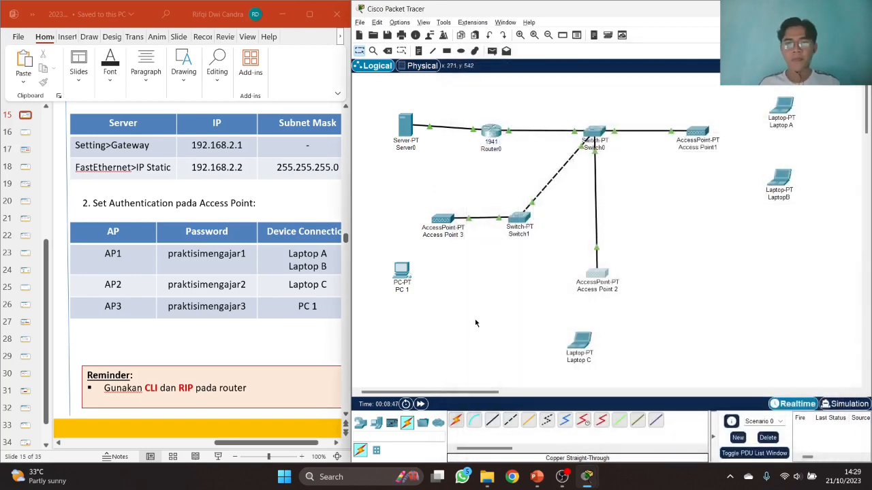
- Set Access Point 3's SSID to AP3 with WPA2-PSK and the pasted pass phrase
{"action": "left_click", "coordinate": [443, 220]}
{"action": "left_click_drag", "start_coordinate": [434, 63], "coordinate": [519, 58]}
{"action": "left_click", "coordinate": [410, 137]}
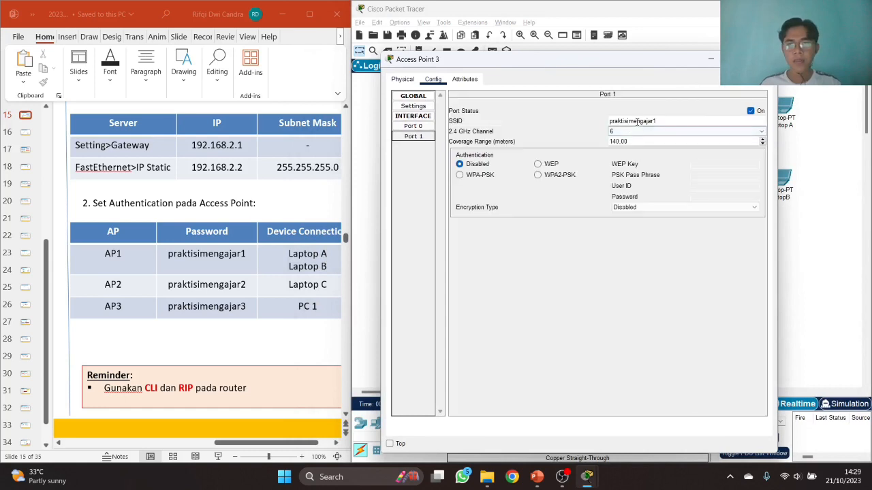
{"action": "left_click_drag", "start_coordinate": [664, 121], "coordinate": [570, 121]}
{"action": "type", "text": "AP3"}
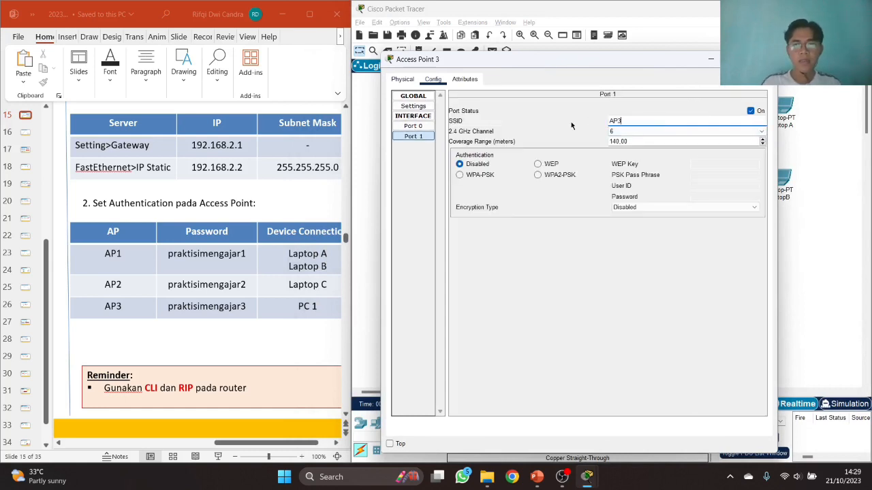
{"action": "left_click", "coordinate": [565, 175]}
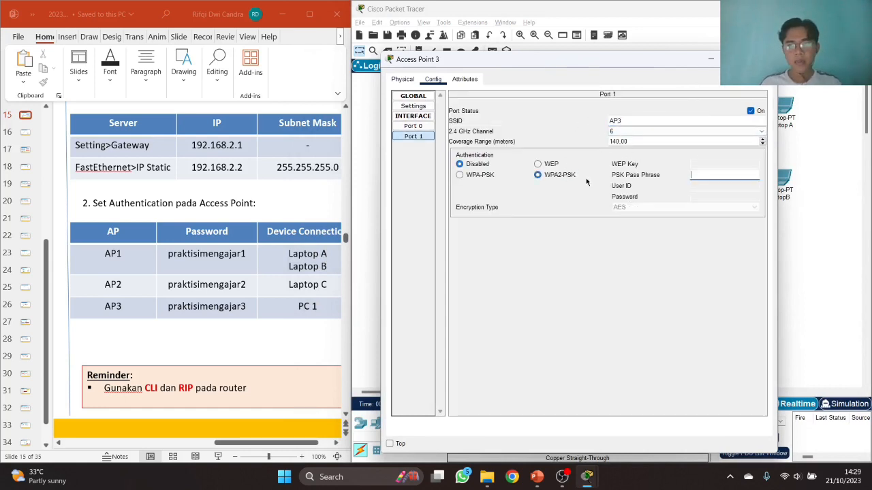
{"action": "key", "text": "ctrl+v"}
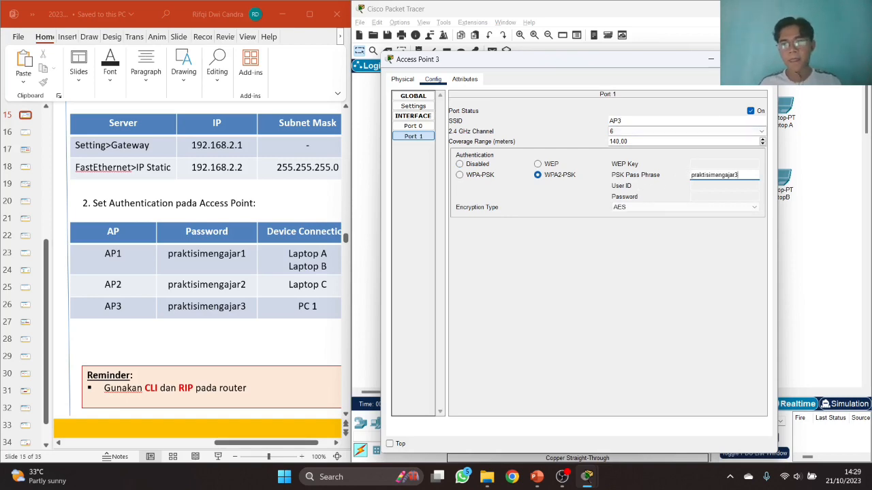
{"action": "left_click", "coordinate": [765, 59]}
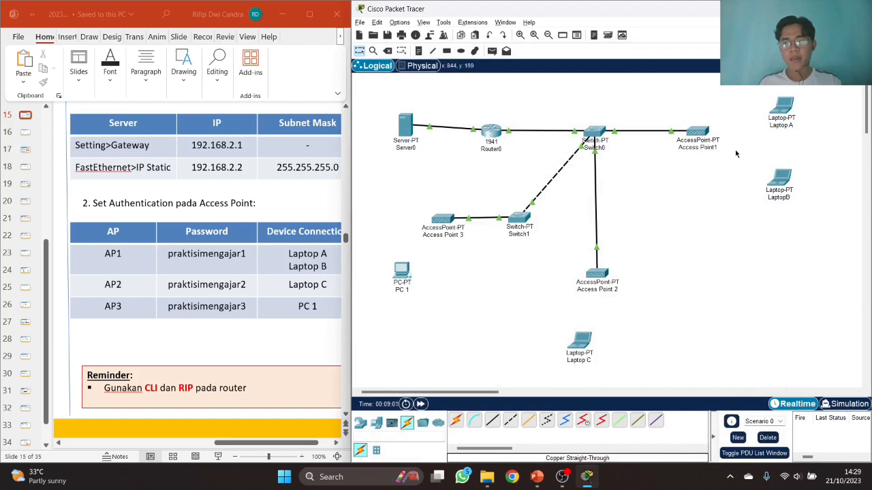
- Join Laptop A to the AP1 network in PC Wireless using the pasted pre-shared key
{"action": "left_click", "coordinate": [781, 105]}
{"action": "left_click_drag", "start_coordinate": [499, 92], "coordinate": [504, 86]}
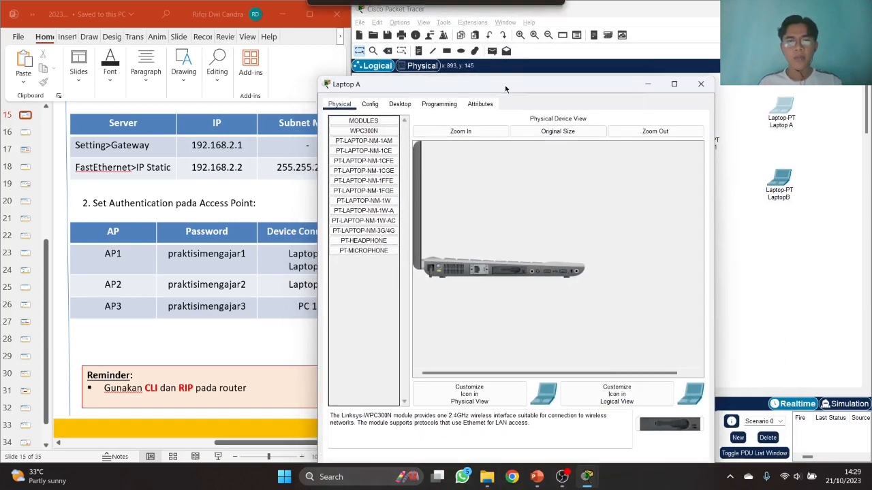
{"action": "left_click", "coordinate": [400, 104]}
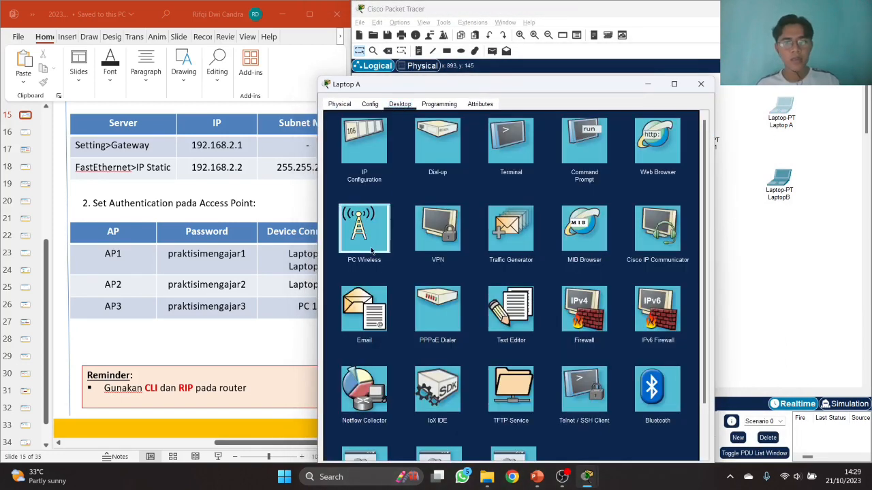
{"action": "left_click", "coordinate": [364, 232]}
{"action": "left_click", "coordinate": [396, 241]}
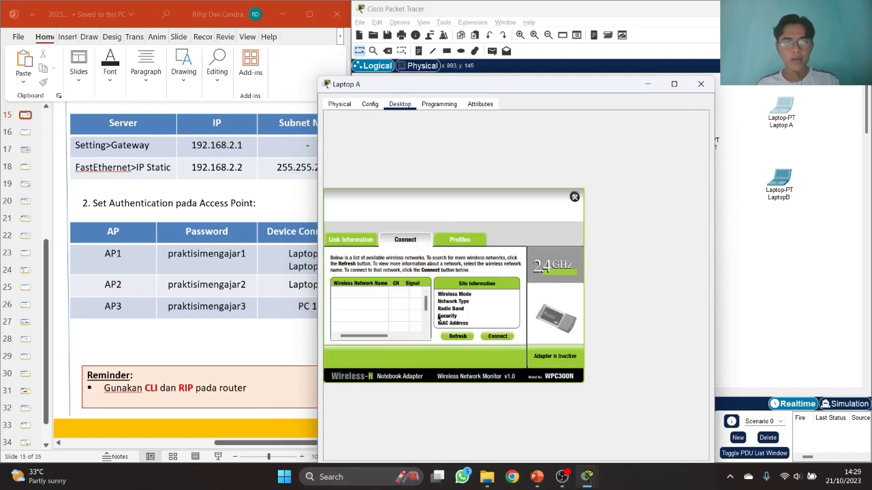
{"action": "left_click", "coordinate": [456, 336]}
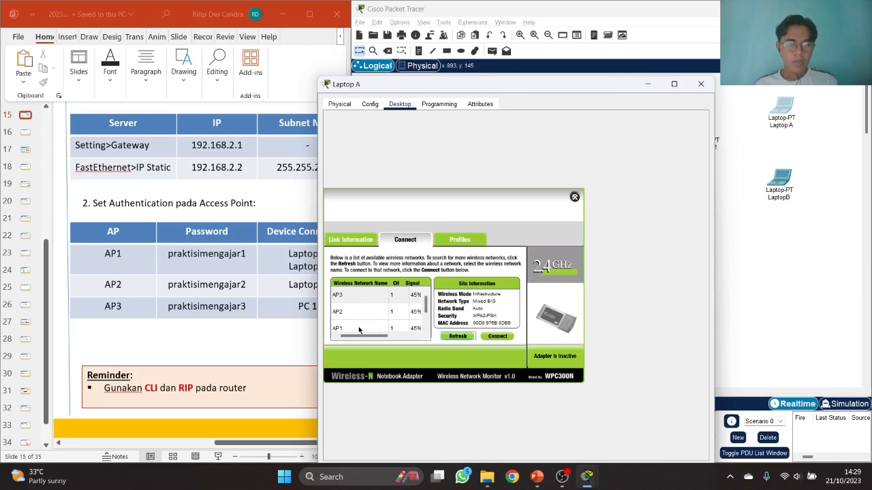
{"action": "left_click", "coordinate": [359, 329]}
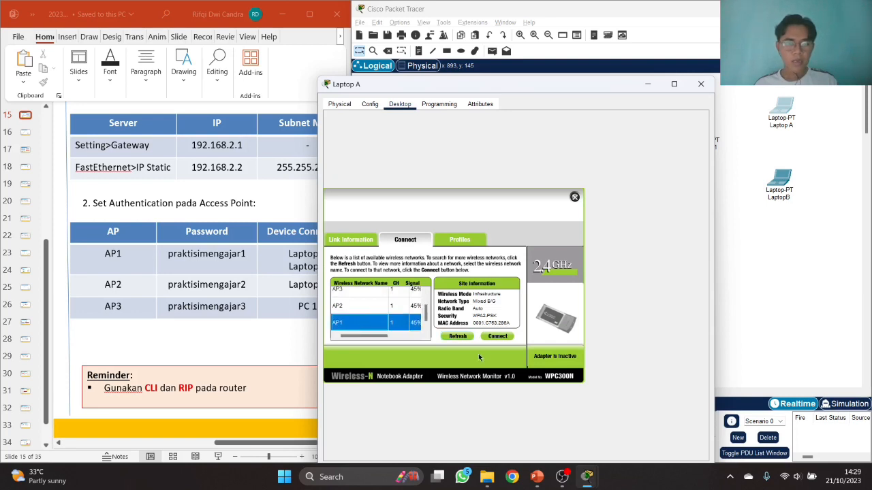
{"action": "left_click", "coordinate": [498, 337]}
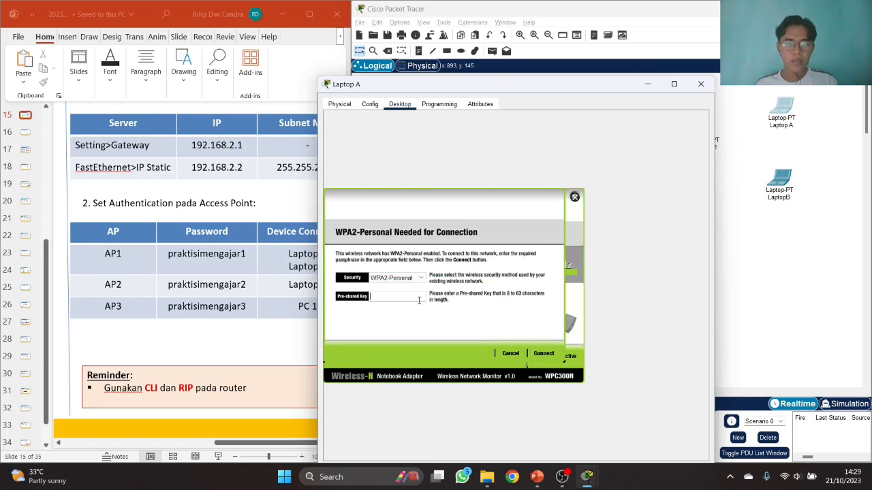
{"action": "key", "text": "ctrl+v"}
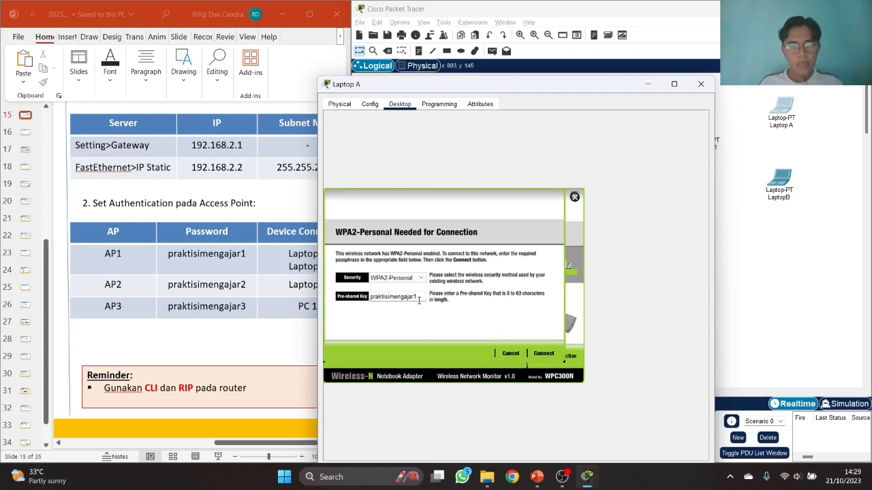
{"action": "left_click", "coordinate": [543, 354]}
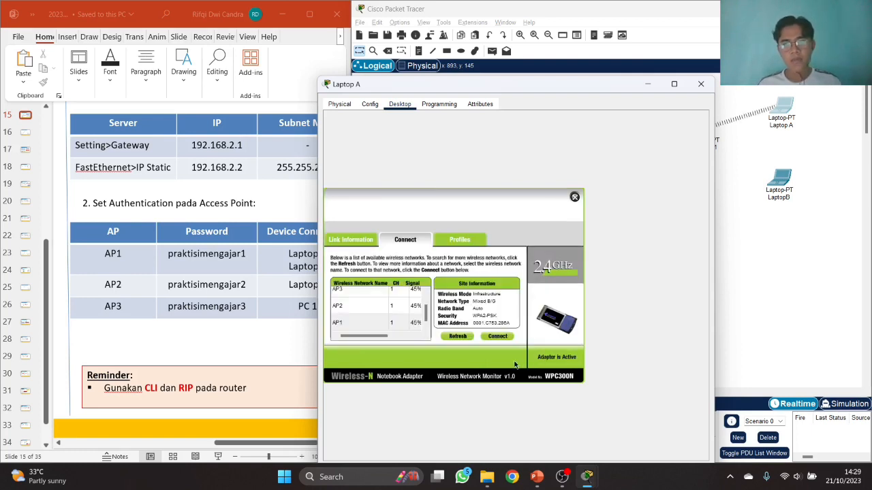
- Connect LaptopB to the AP1 network with the pasted pre-shared key
{"action": "left_click", "coordinate": [701, 83]}
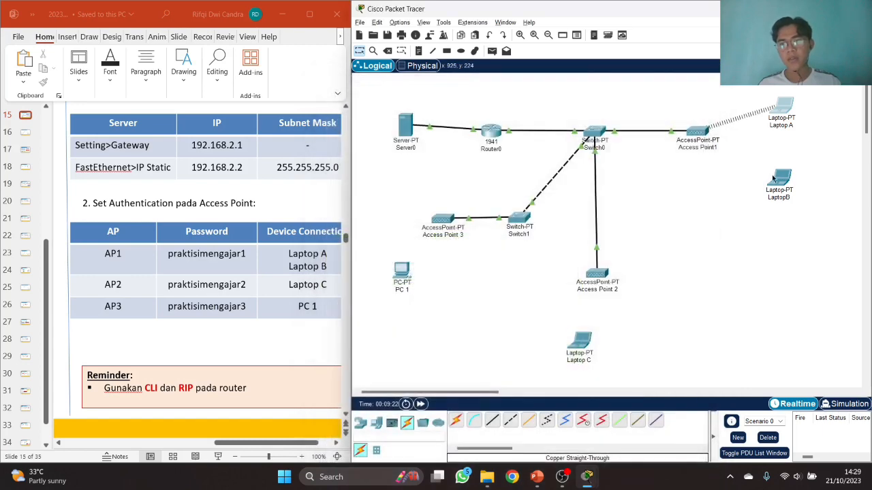
{"action": "left_click", "coordinate": [778, 180]}
{"action": "left_click", "coordinate": [388, 88]}
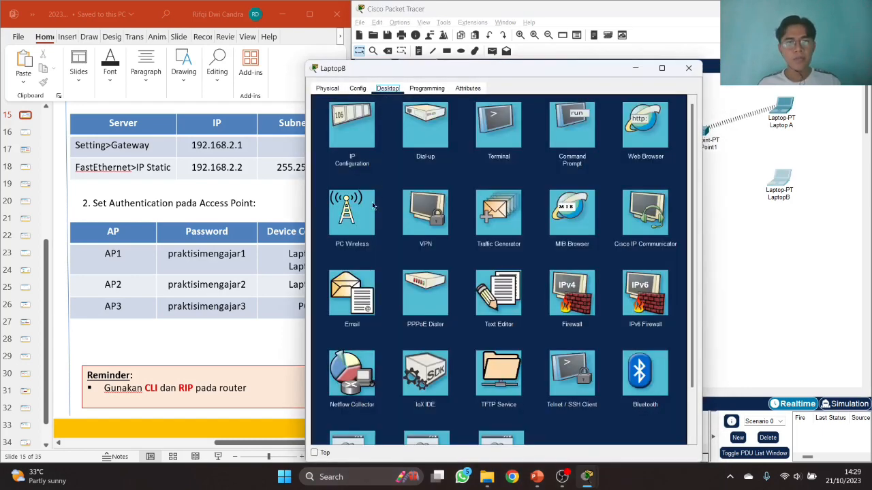
{"action": "left_click", "coordinate": [363, 220]}
{"action": "left_click", "coordinate": [394, 225]}
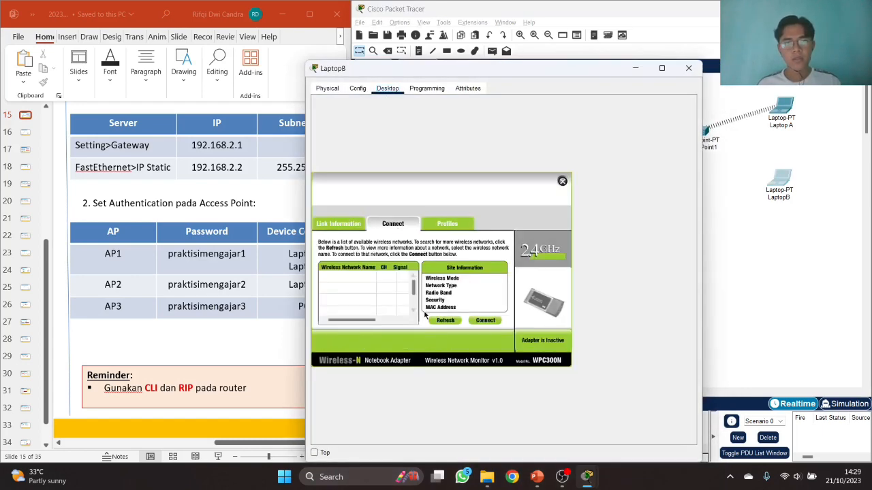
{"action": "left_click", "coordinate": [446, 321]}
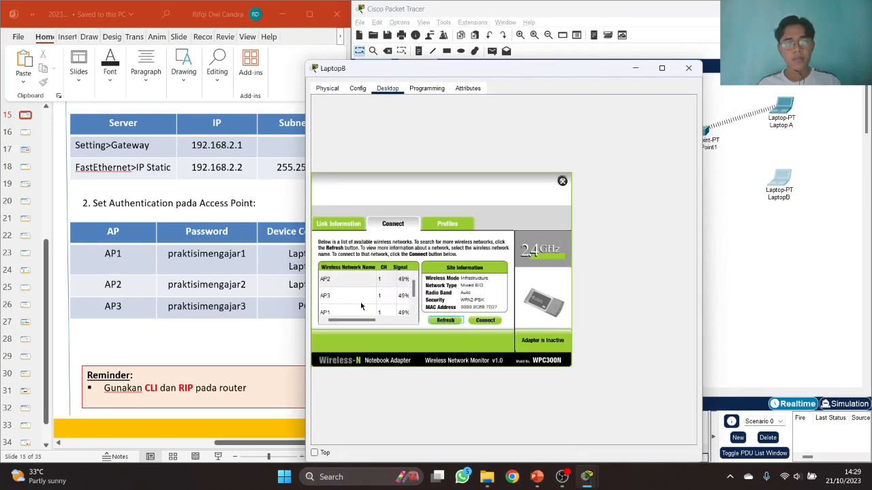
{"action": "left_click", "coordinate": [366, 311]}
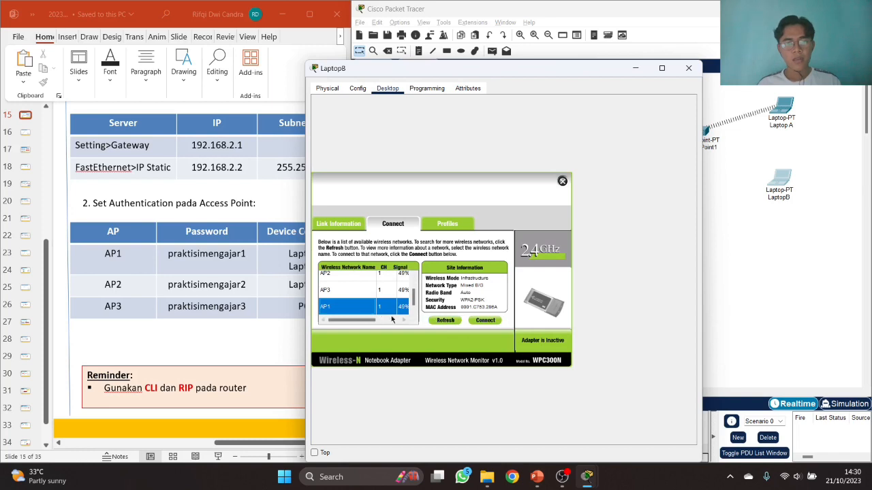
{"action": "left_click", "coordinate": [484, 321]}
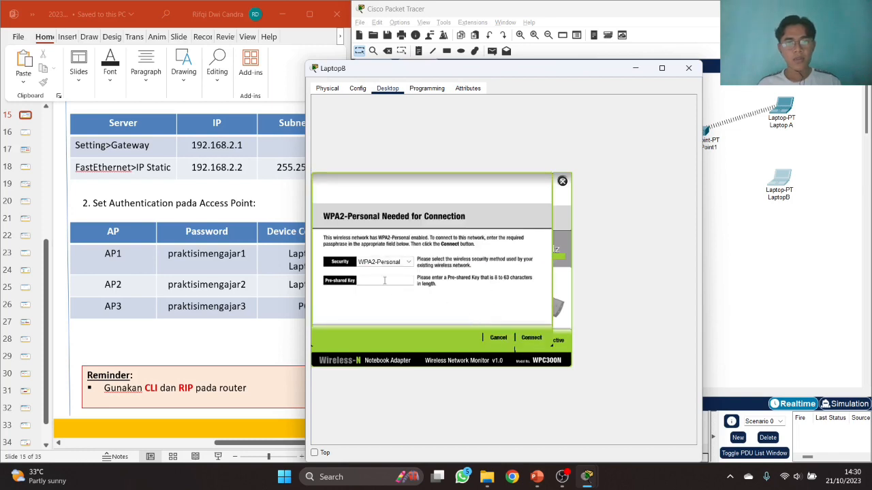
{"action": "type", "text": "praktisimengajar1"}
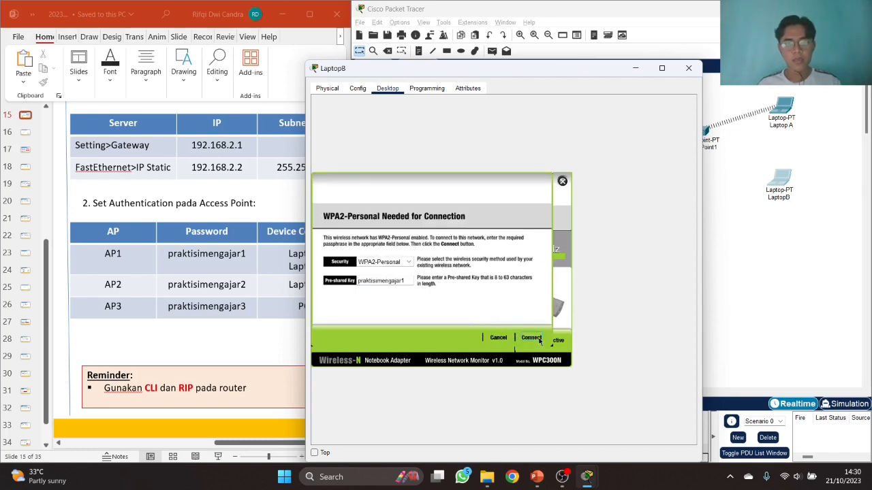
{"action": "left_click", "coordinate": [532, 338]}
{"action": "left_click", "coordinate": [688, 67]}
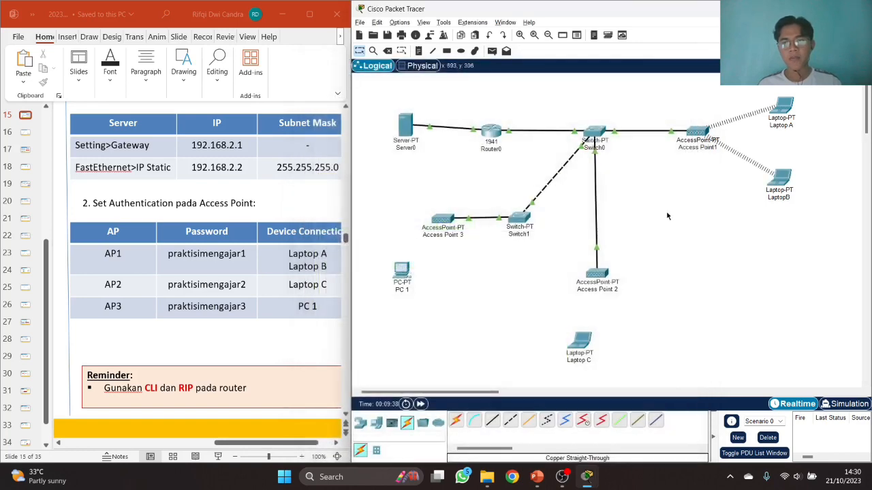
- Join Laptop C to the AP2 network with its pre-shared key
{"action": "left_click", "coordinate": [581, 340]}
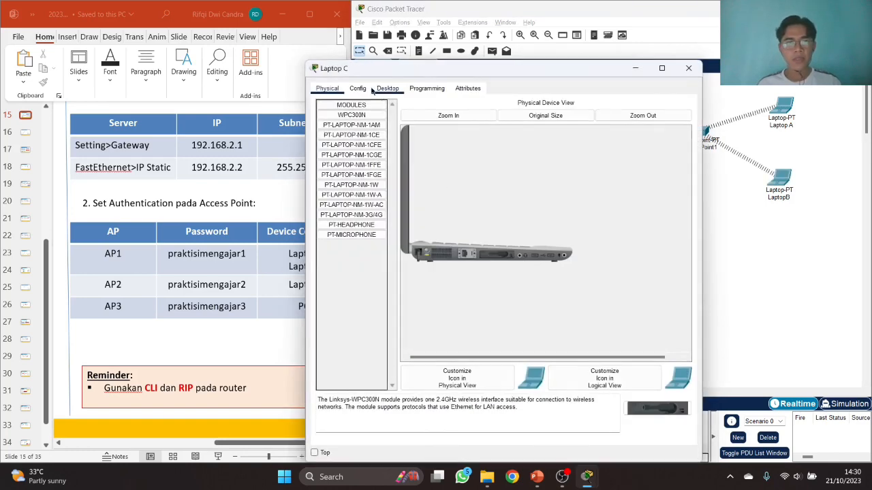
{"action": "left_click", "coordinate": [359, 88]}
{"action": "left_click", "coordinate": [388, 89]}
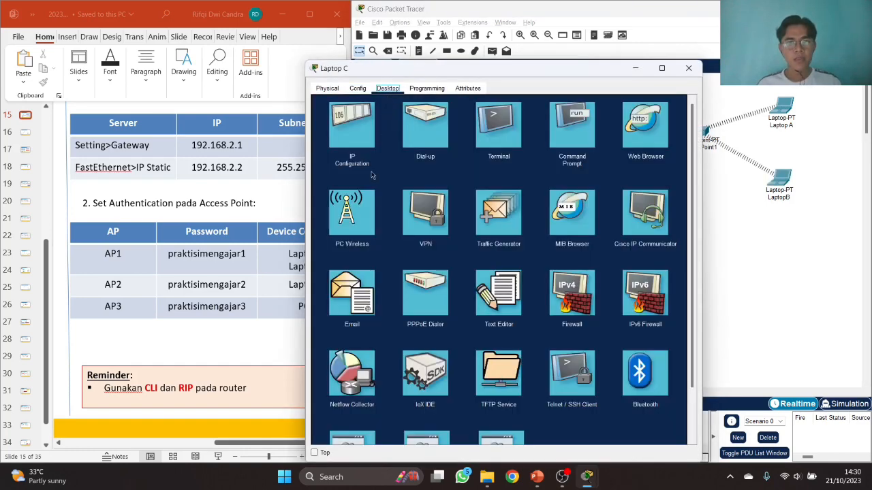
{"action": "left_click", "coordinate": [366, 227]}
{"action": "left_click", "coordinate": [392, 226]}
{"action": "left_click", "coordinate": [446, 321]}
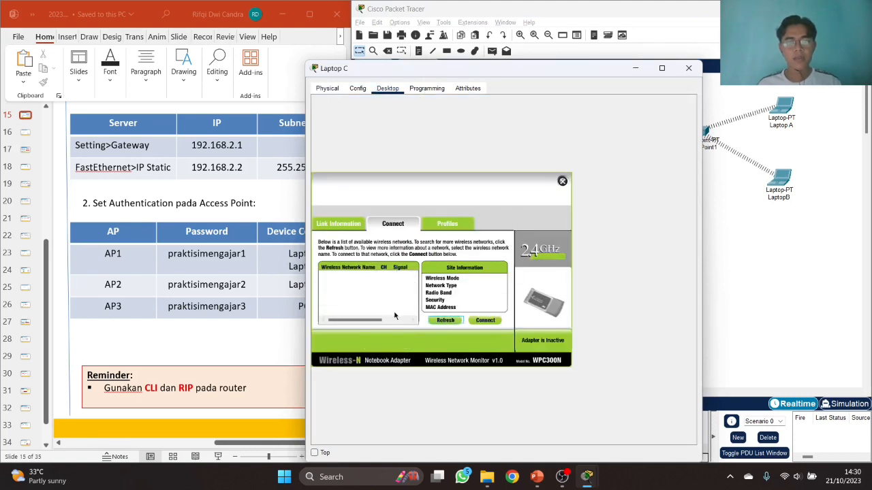
{"action": "left_click", "coordinate": [345, 297]}
{"action": "left_click", "coordinate": [478, 323]}
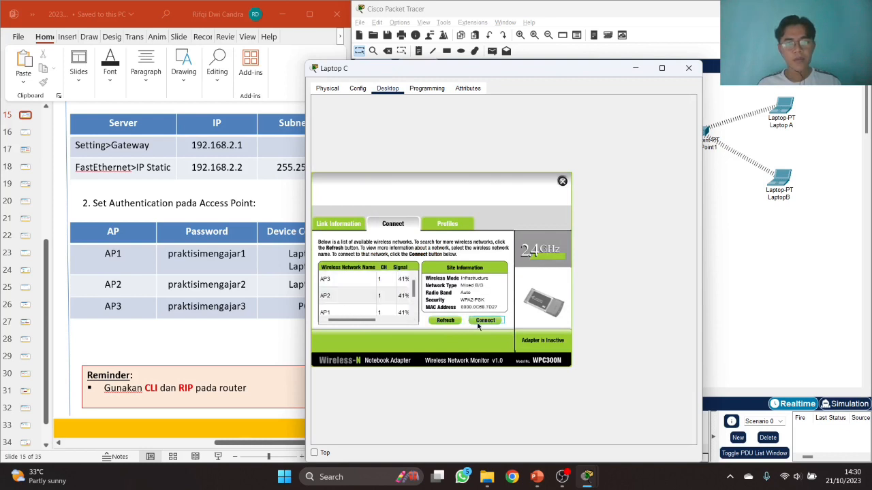
{"action": "type", "text": "praktisimengajar1"}
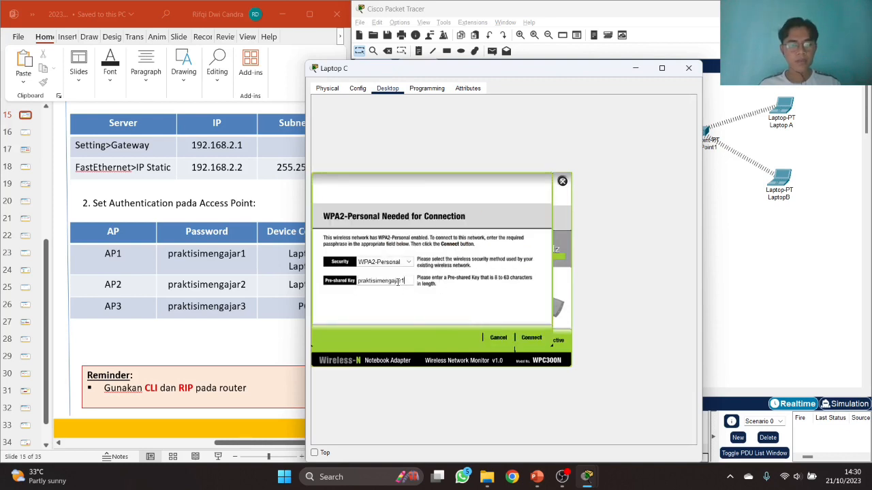
{"action": "left_click", "coordinate": [534, 338]}
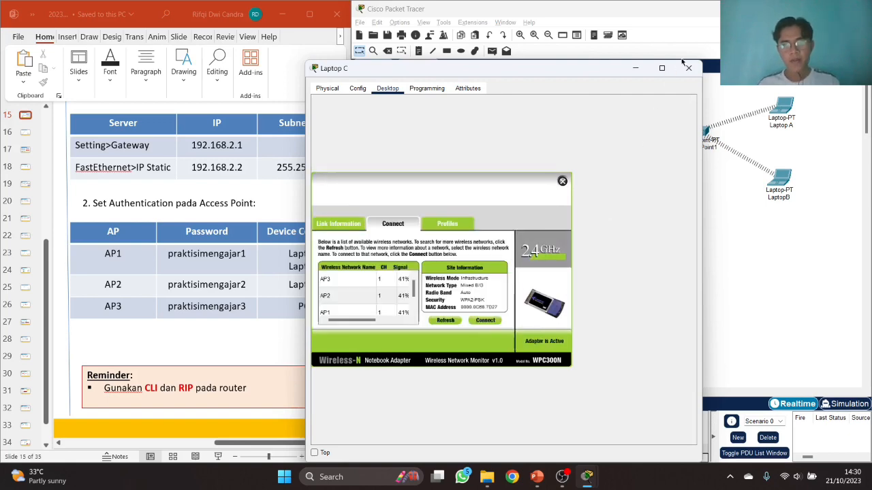
{"action": "left_click", "coordinate": [688, 67]}
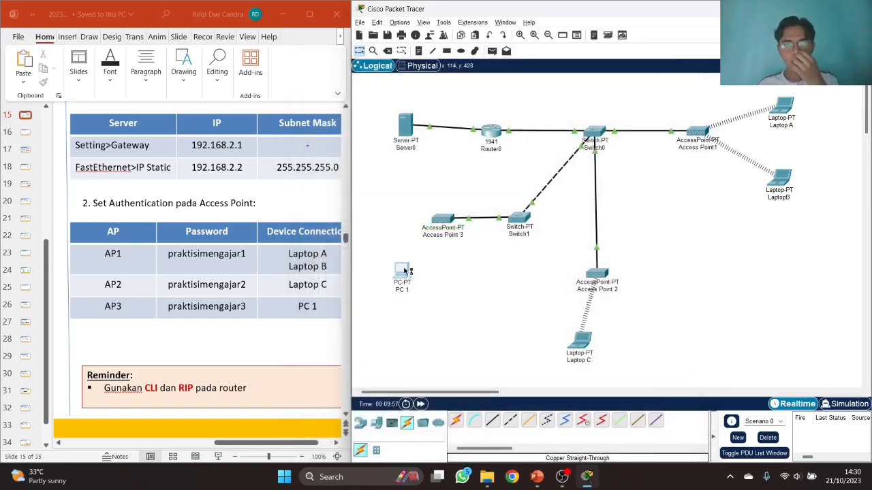
- Connect PC 1 to AP3 through PC Wireless using the pasted pre-shared key
{"action": "left_click", "coordinate": [404, 271]}
{"action": "left_click", "coordinate": [358, 88]}
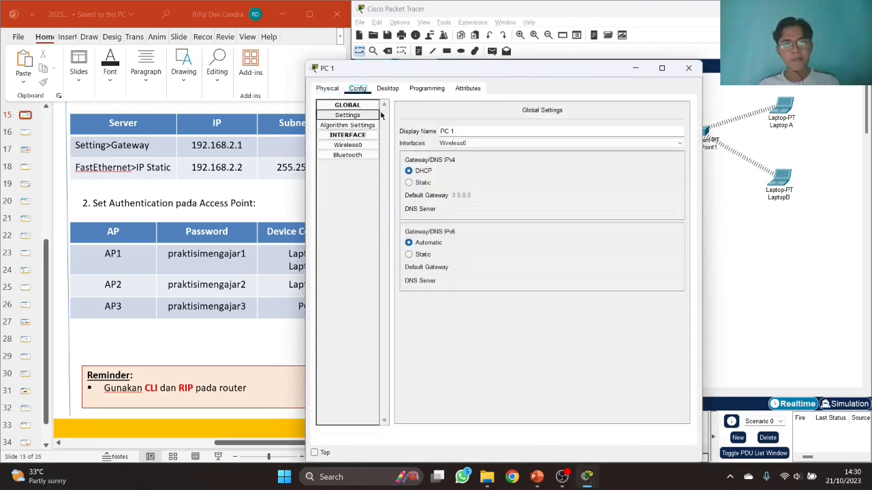
{"action": "left_click", "coordinate": [387, 87]}
{"action": "left_click", "coordinate": [353, 216]}
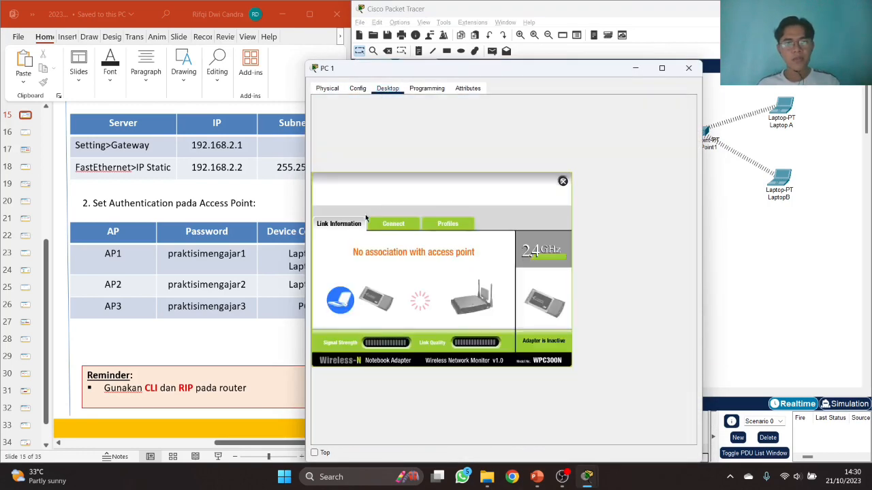
{"action": "left_click", "coordinate": [405, 224]}
{"action": "left_click", "coordinate": [446, 320]}
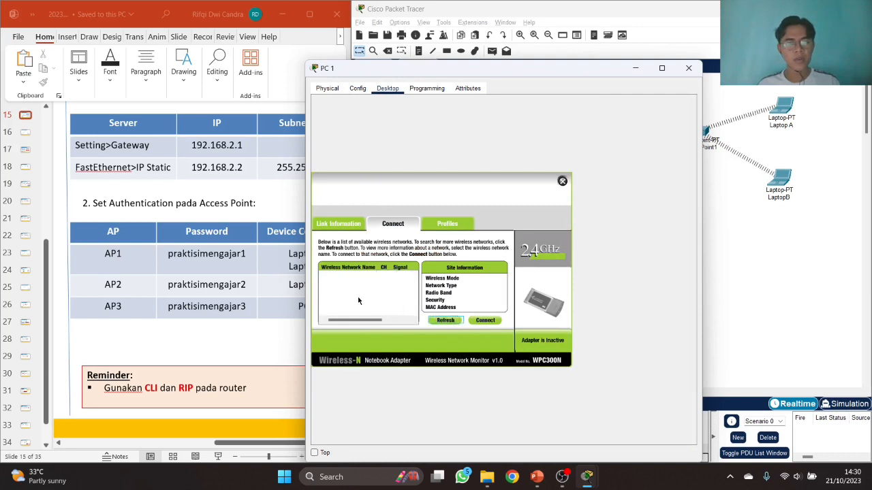
{"action": "left_click", "coordinate": [344, 281]}
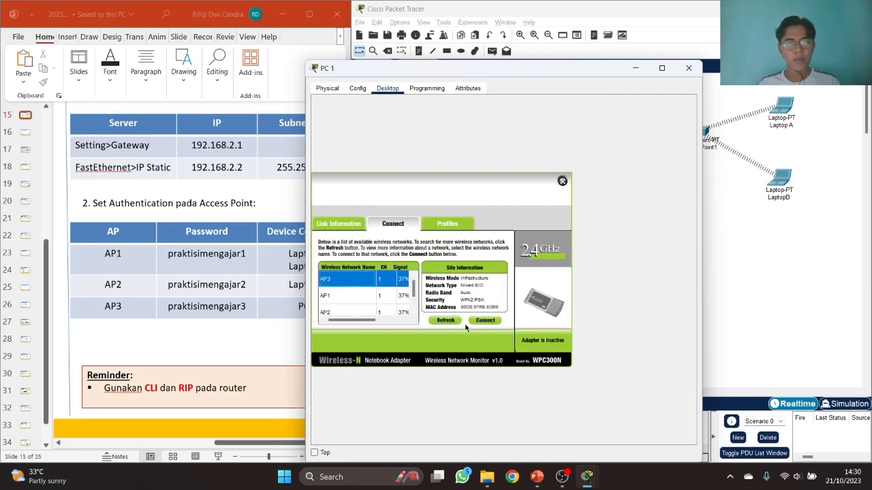
{"action": "left_click", "coordinate": [484, 321]}
{"action": "left_click", "coordinate": [386, 280]}
{"action": "type", "text": "praktisimengajar1"}
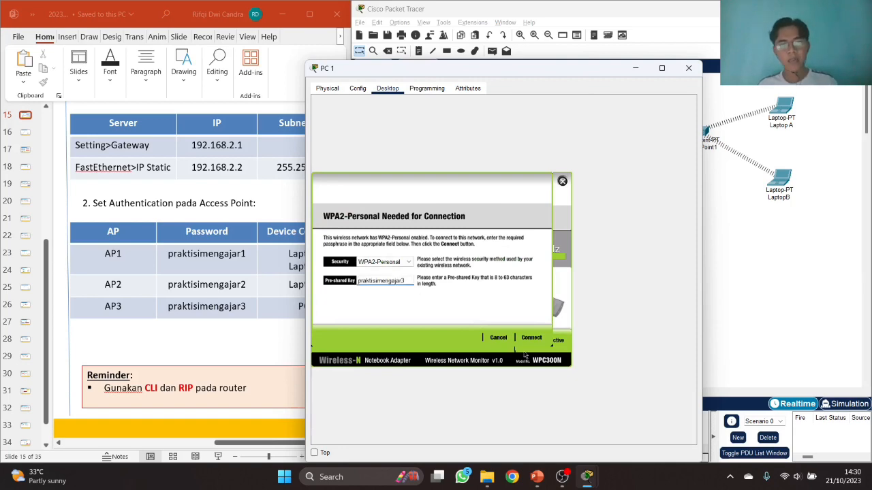
{"action": "left_click", "coordinate": [531, 338]}
{"action": "left_click", "coordinate": [690, 68]}
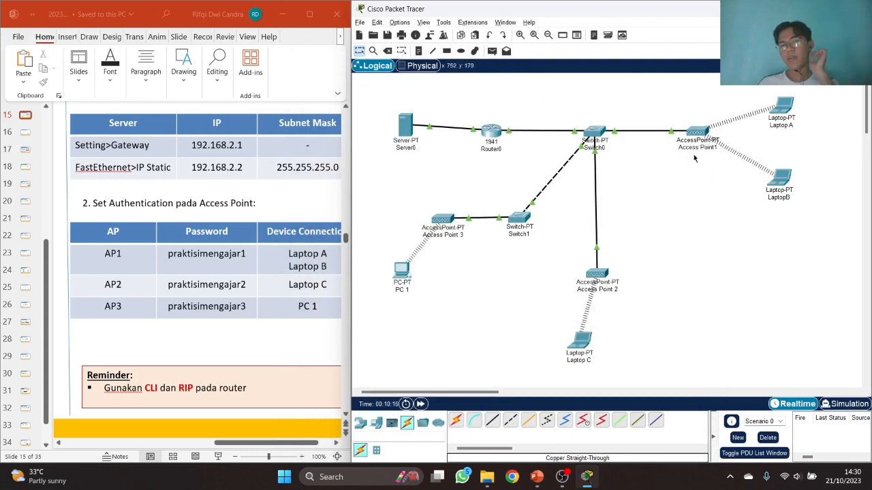
{"action": "mouse_move", "coordinate": [785, 111]}
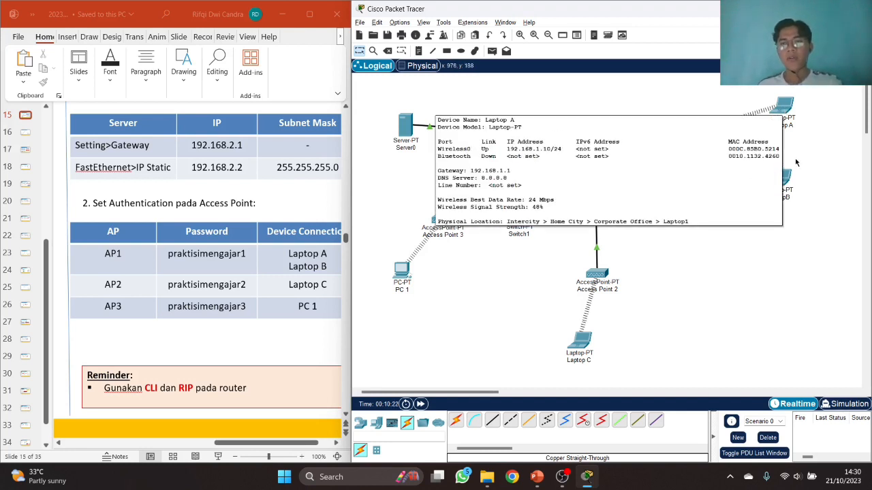
{"action": "mouse_move", "coordinate": [787, 181]}
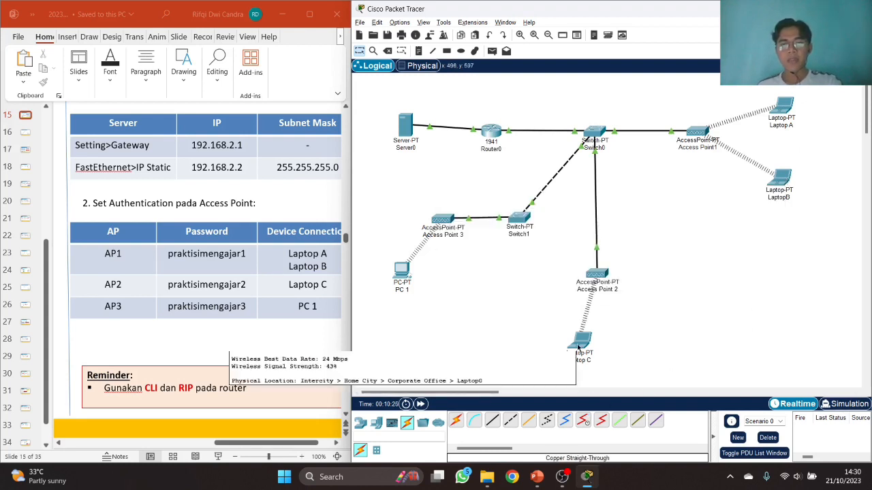
{"action": "mouse_move", "coordinate": [579, 348]}
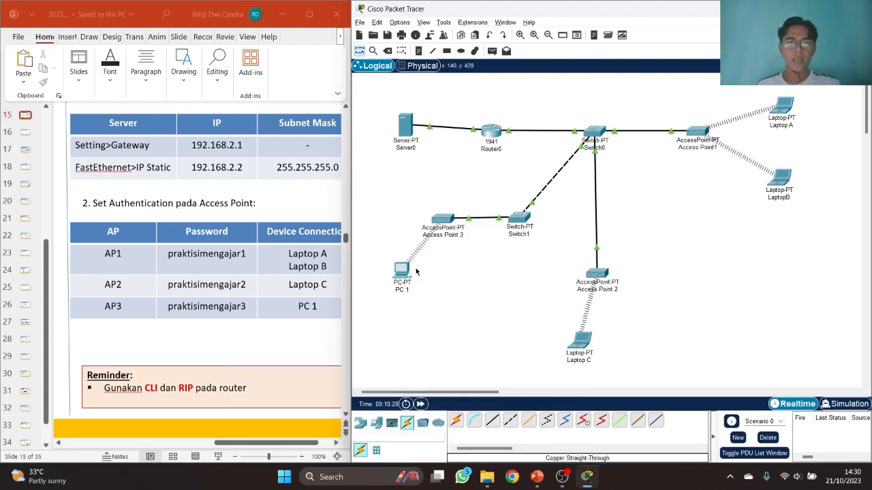
{"action": "mouse_move", "coordinate": [408, 270]}
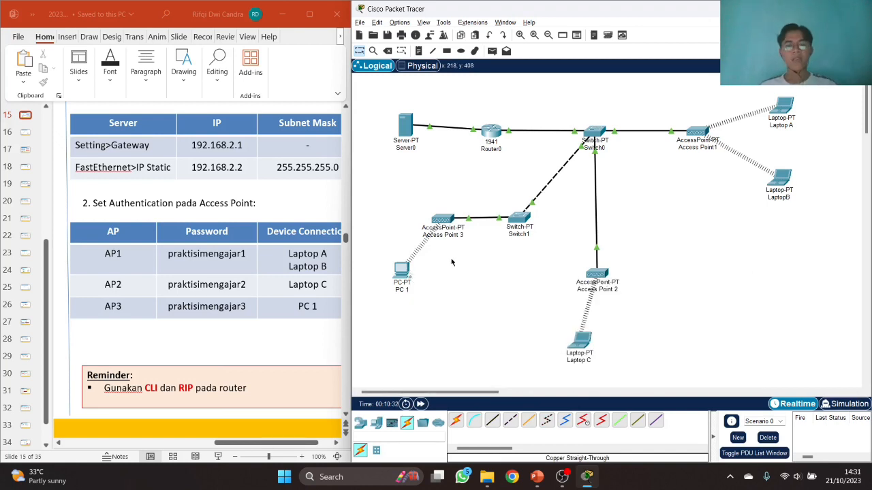
{"action": "left_click", "coordinate": [297, 444]}
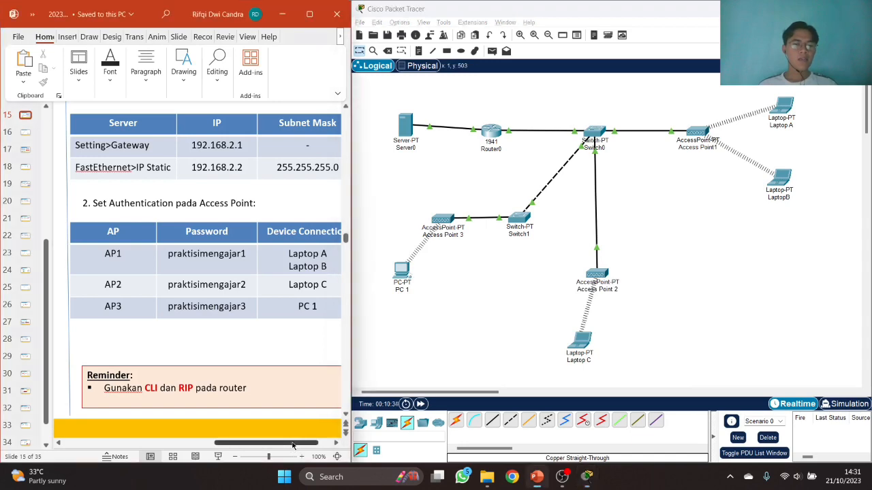
{"action": "left_click_drag", "start_coordinate": [231, 445], "coordinate": [130, 444]}
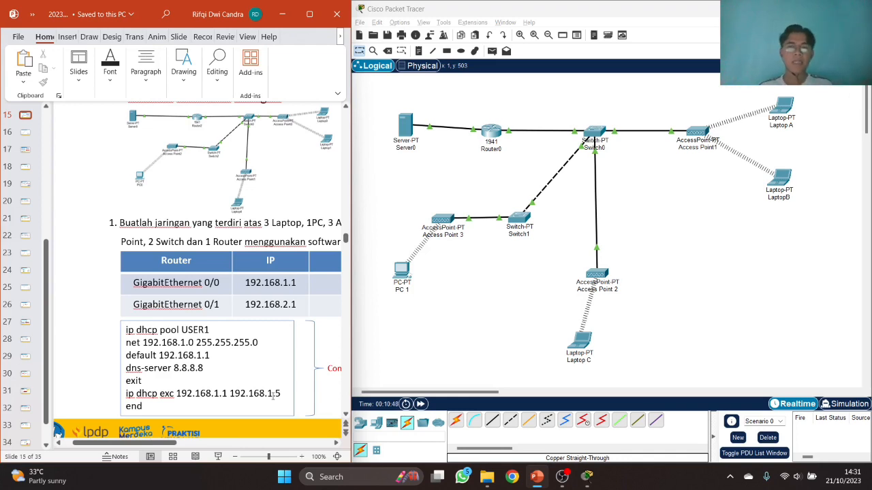
{"action": "left_click", "coordinate": [426, 330]}
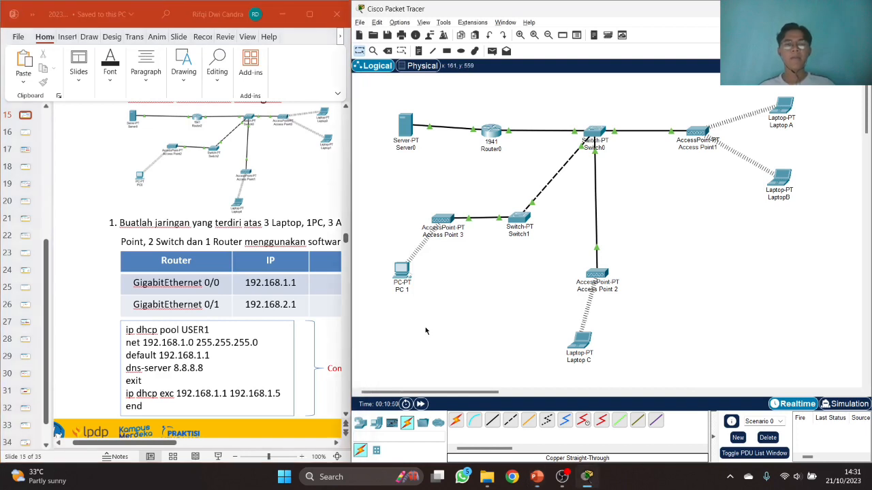
{"action": "mouse_move", "coordinate": [403, 275]}
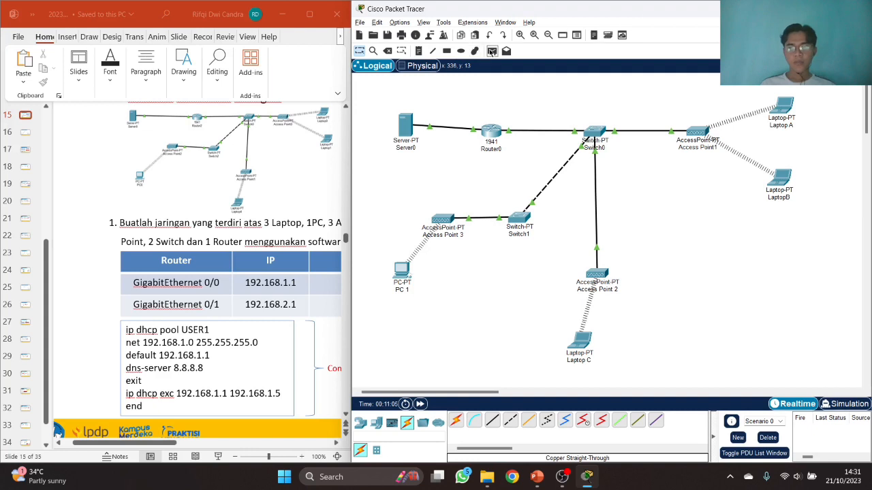
- Send simple PDU pings from Laptop A to LaptopB and from LaptopB to Laptop C
{"action": "left_click", "coordinate": [491, 50]}
{"action": "left_click", "coordinate": [784, 107]}
{"action": "left_click", "coordinate": [783, 192]}
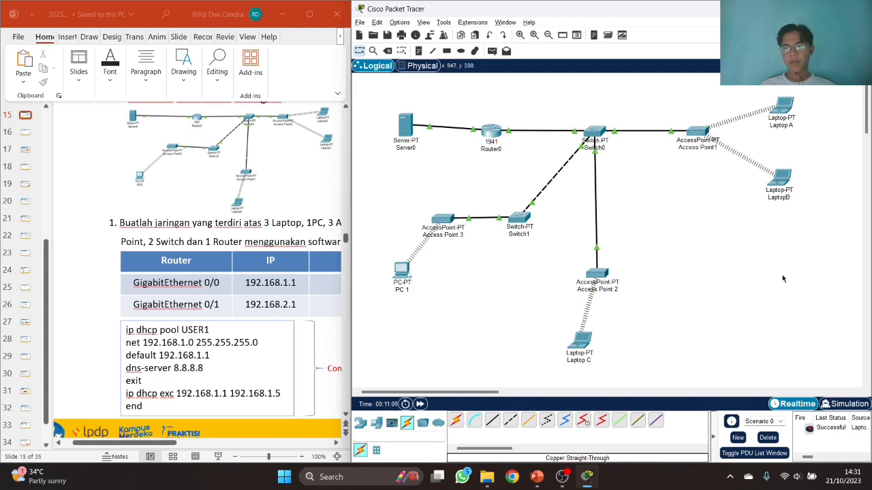
{"action": "left_click", "coordinate": [768, 437]}
{"action": "key", "text": "p"}
{"action": "left_click", "coordinate": [790, 177]}
{"action": "left_click", "coordinate": [588, 352]}
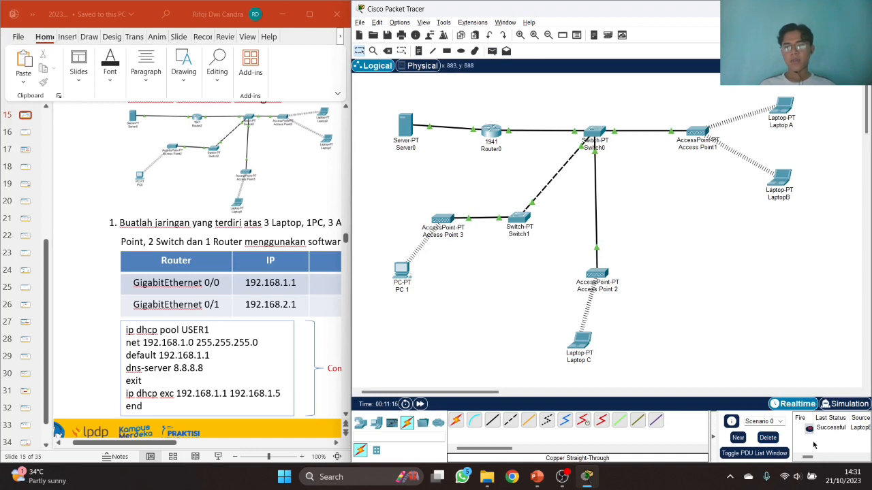
- Ping Laptop C from PC 1, then maximize the lesson slide window
{"action": "left_click", "coordinate": [492, 50]}
{"action": "left_click", "coordinate": [404, 268]}
{"action": "left_click", "coordinate": [587, 344]}
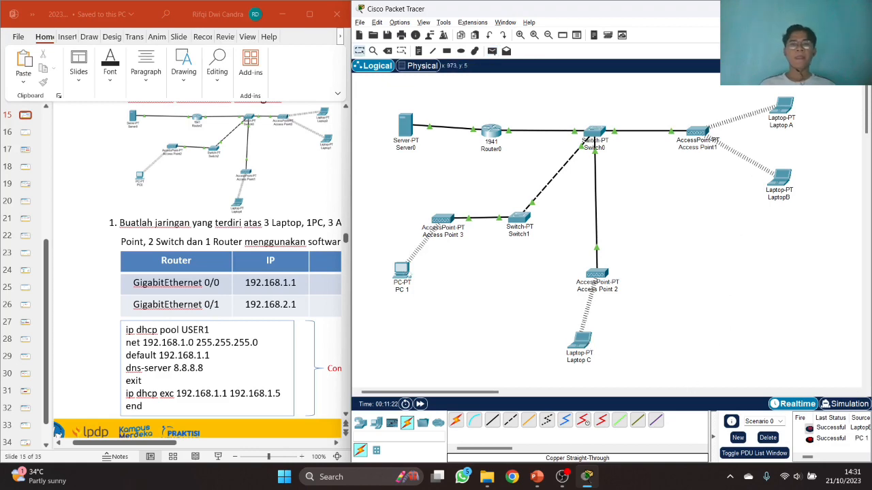
{"action": "left_click", "coordinate": [309, 14]}
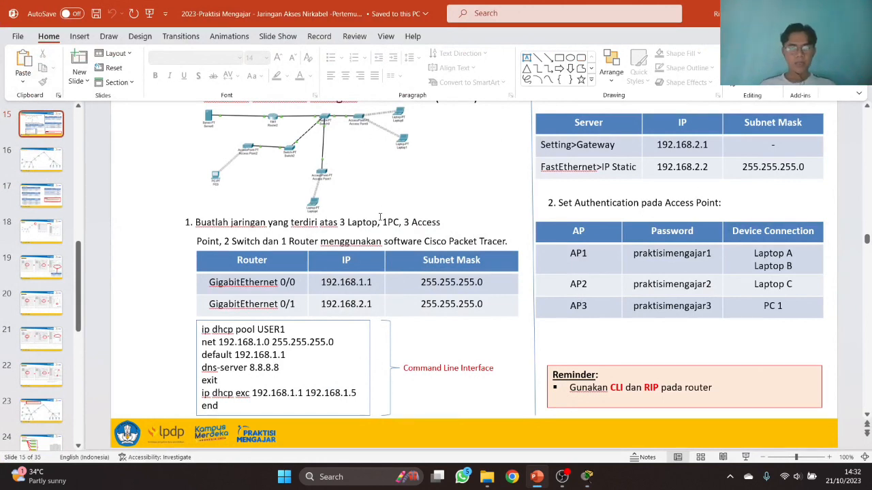
- Return to Packet Tracer and maximize its window
{"action": "scroll", "coordinate": [379, 204], "scroll_direction": "up", "scroll_amount": 1}
{"action": "scroll", "coordinate": [380, 217], "scroll_direction": "up", "scroll_amount": 2}
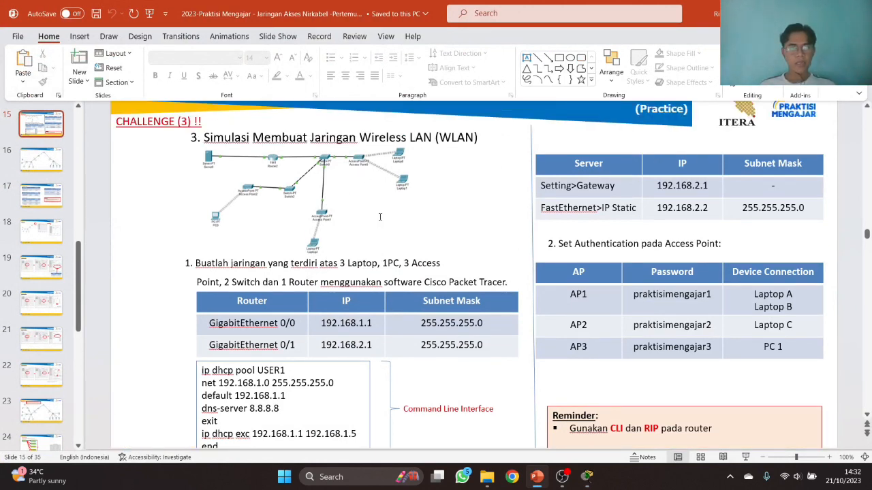
{"action": "key", "text": "alt+Tab"}
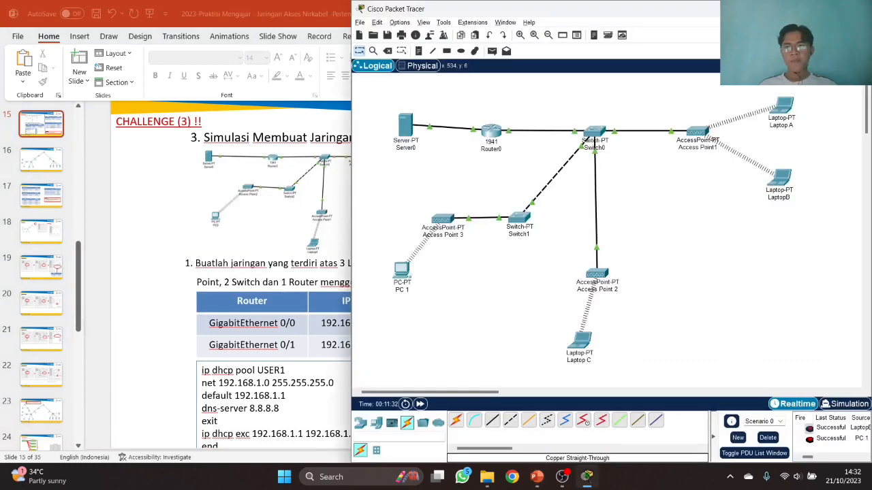
{"action": "key", "text": "super+Up"}
- Box-select the whole wireless topology, shift it to the right, and deselect it
{"action": "left_click_drag", "start_coordinate": [11, 86], "coordinate": [461, 375]}
{"action": "left_click_drag", "start_coordinate": [431, 181], "coordinate": [565, 188]}
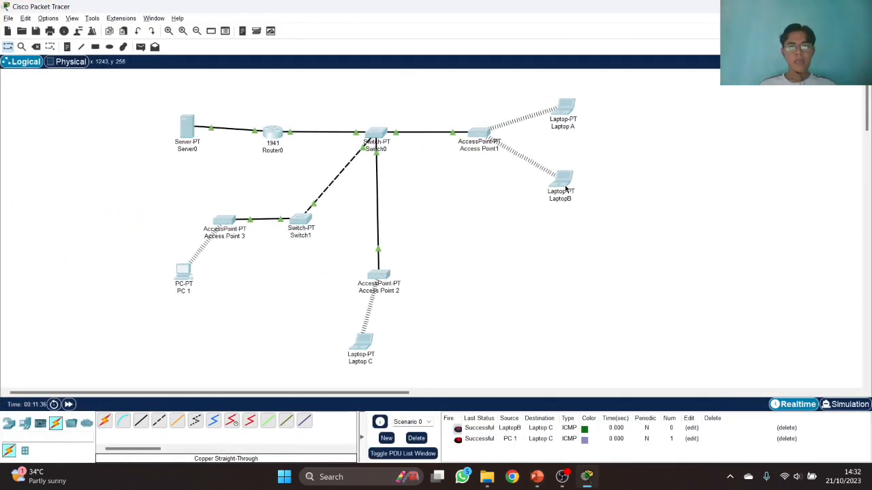
{"action": "left_click", "coordinate": [619, 195]}
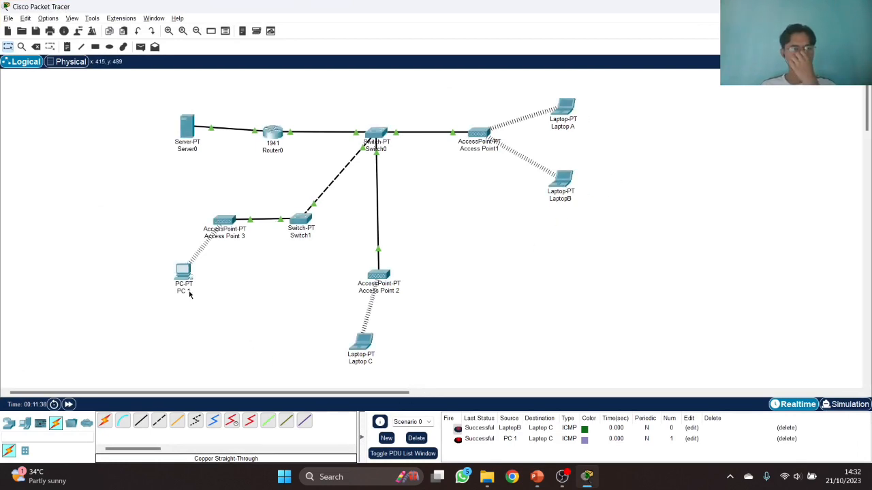
{"action": "mouse_move", "coordinate": [191, 293]}
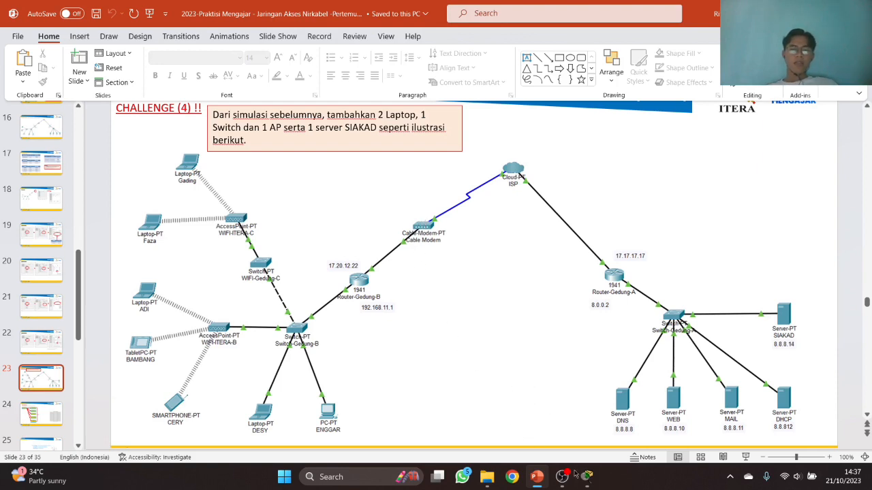
- Snap Packet Tracer to the right beside the slides and widen the workspace share
{"action": "left_click", "coordinate": [587, 477]}
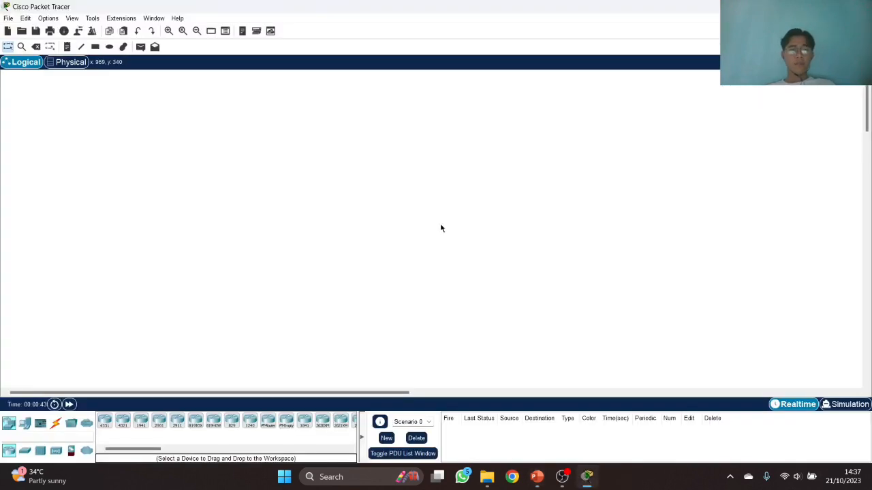
{"action": "key", "text": "super+Right"}
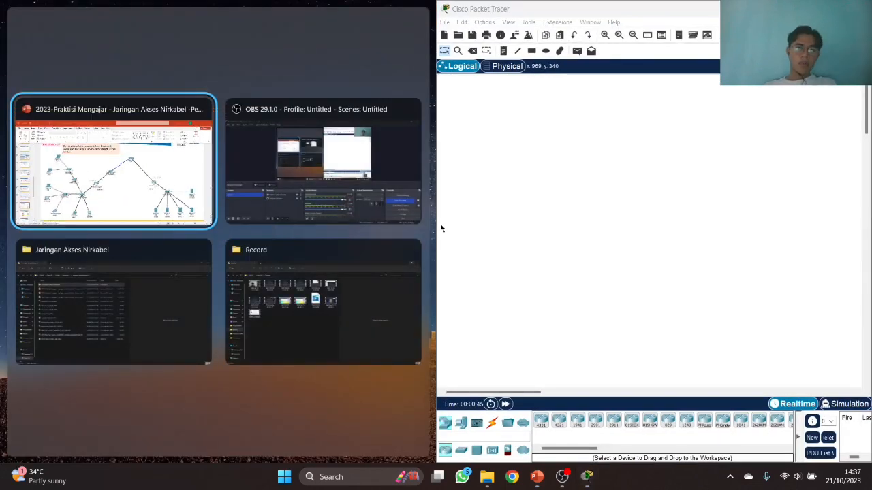
{"action": "key", "text": "Return"}
{"action": "left_click_drag", "start_coordinate": [436, 142], "coordinate": [303, 141]}
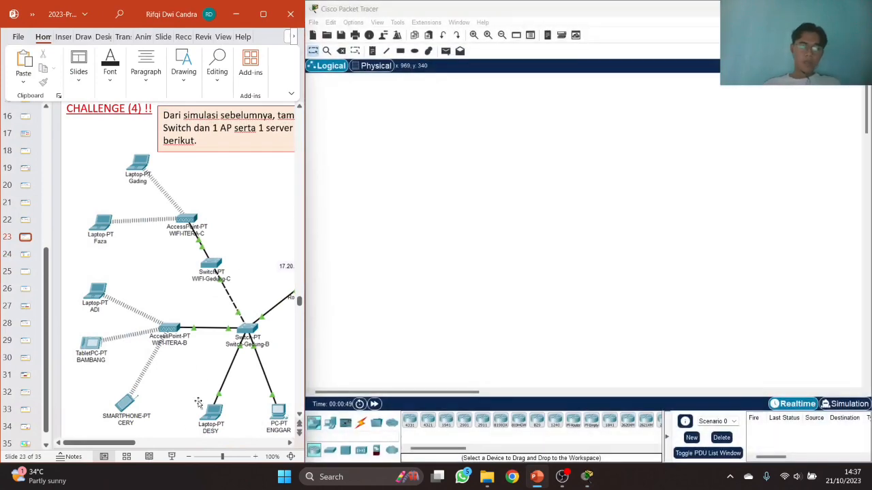
{"action": "left_click_drag", "start_coordinate": [134, 444], "coordinate": [188, 450]}
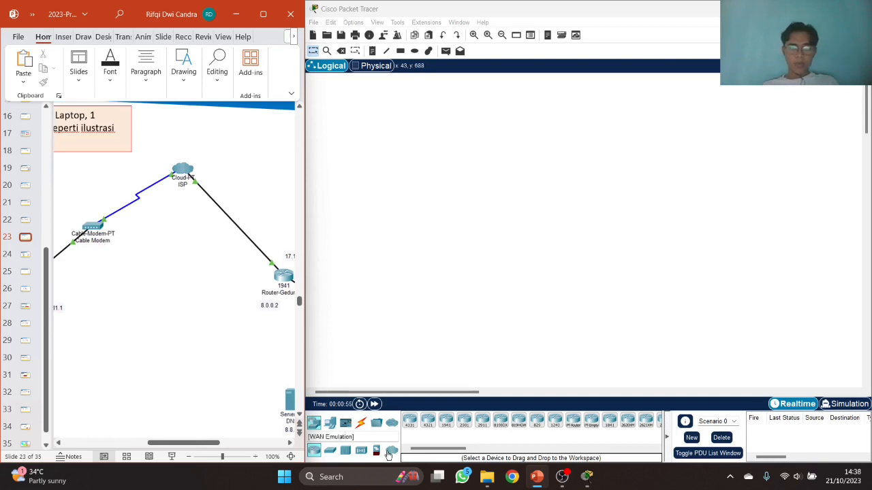
- Place a Cloud-PT near the top and a 1941 router below and right of it
{"action": "left_click", "coordinate": [389, 451]}
{"action": "left_click_drag", "start_coordinate": [409, 421], "coordinate": [628, 112]}
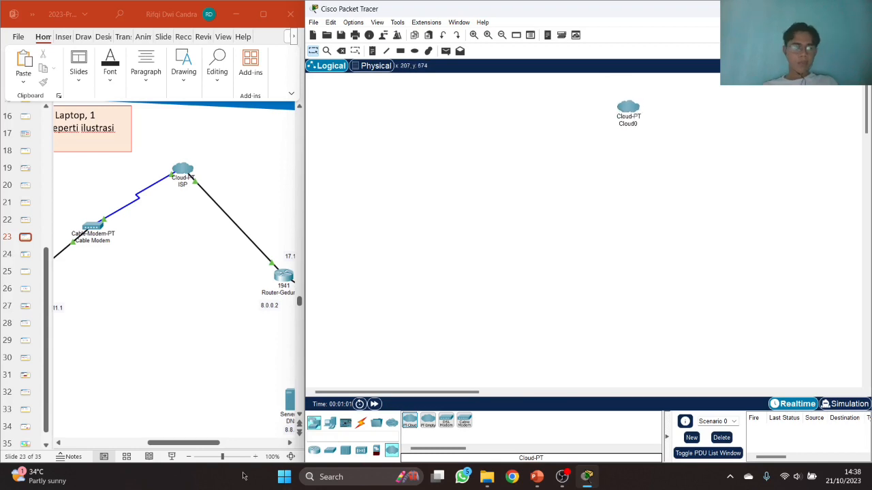
{"action": "left_click_drag", "start_coordinate": [219, 443], "coordinate": [251, 442]}
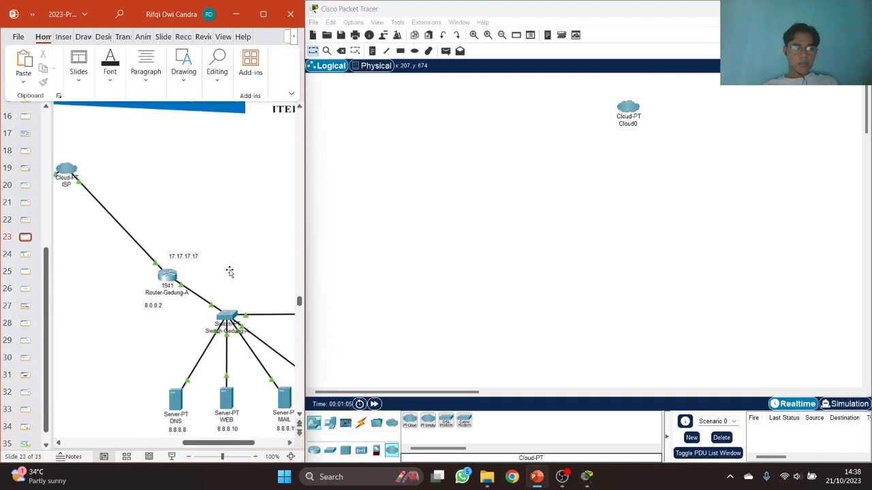
{"action": "left_click", "coordinate": [314, 456]}
{"action": "left_click", "coordinate": [314, 450]}
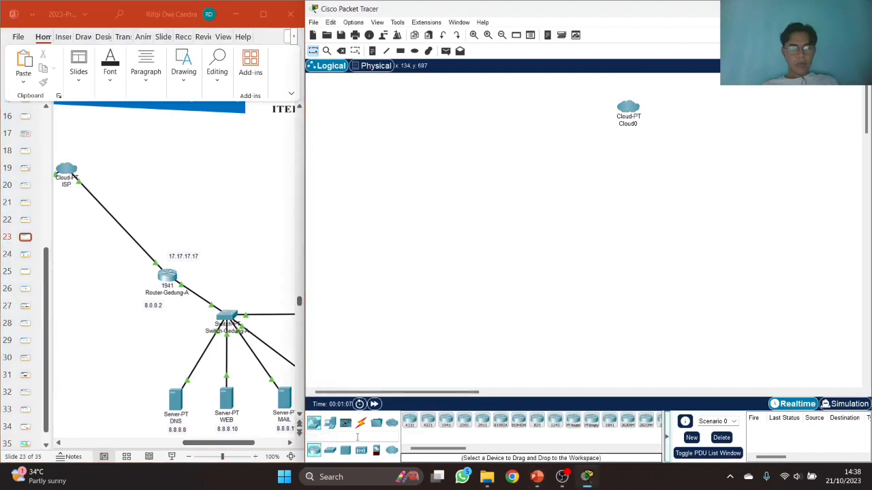
{"action": "left_click", "coordinate": [445, 420]}
{"action": "left_click", "coordinate": [548, 313]}
{"action": "left_click_drag", "start_coordinate": [548, 317], "coordinate": [723, 210]}
{"action": "left_click_drag", "start_coordinate": [463, 395], "coordinate": [485, 394]}
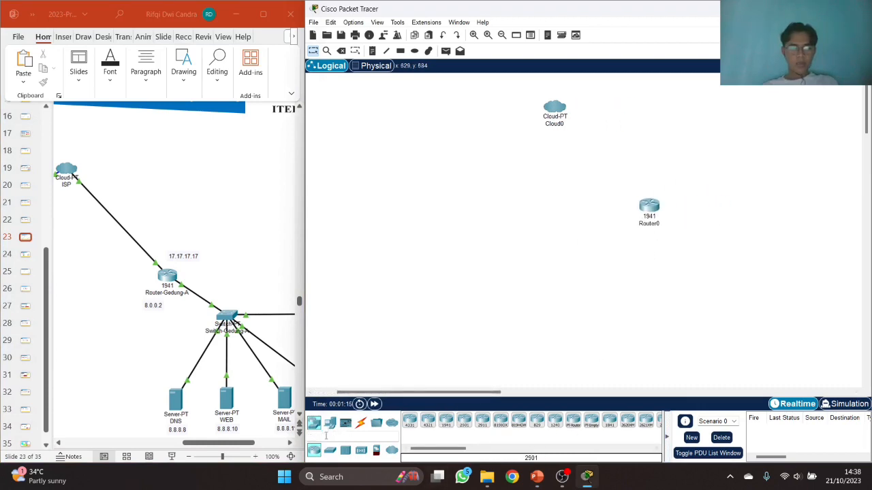
- Add a Switch-PT to the right of Router0
{"action": "left_click", "coordinate": [330, 450]}
{"action": "left_click_drag", "start_coordinate": [427, 421], "coordinate": [724, 260]}
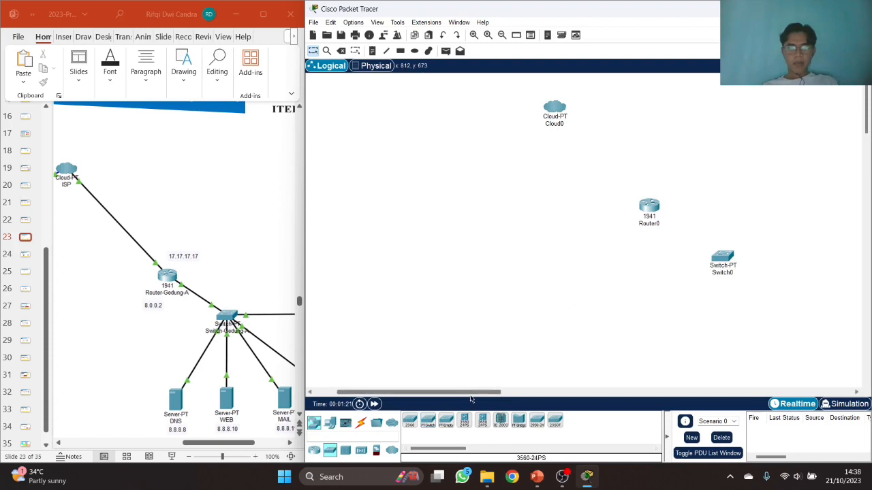
{"action": "left_click_drag", "start_coordinate": [471, 393], "coordinate": [496, 393]}
{"action": "left_click", "coordinate": [240, 444]}
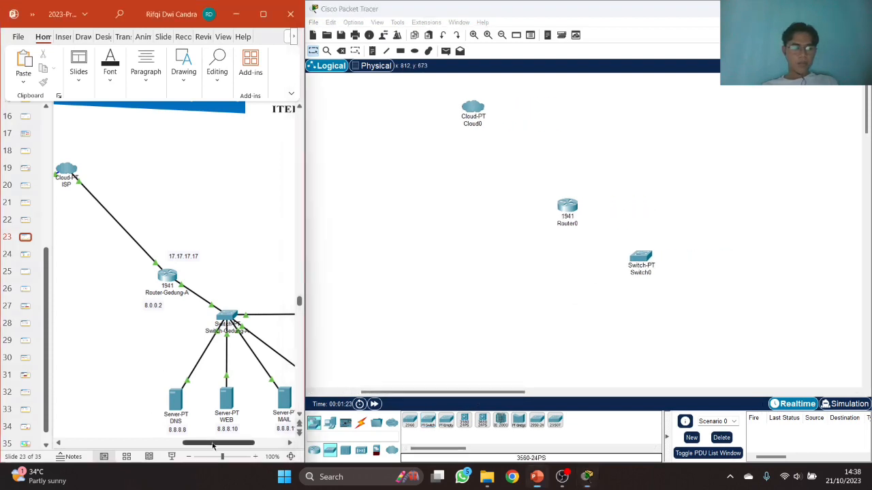
{"action": "left_click_drag", "start_coordinate": [240, 447], "coordinate": [266, 447]}
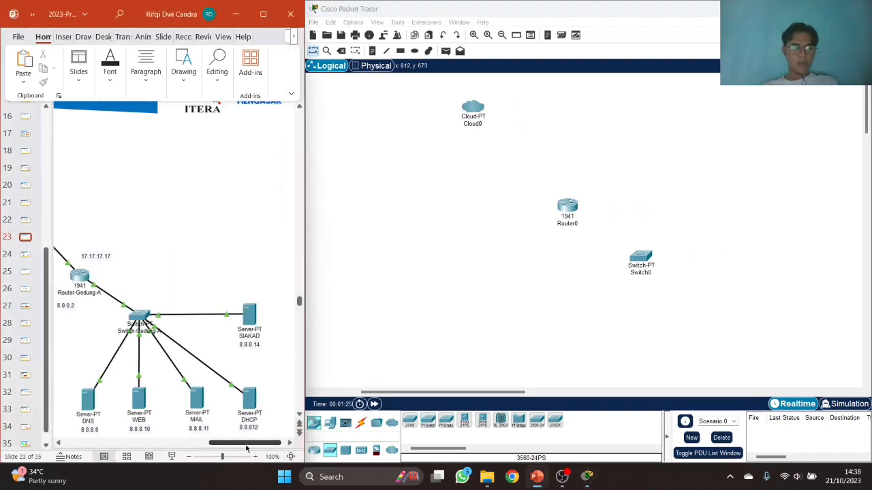
- Add five Server-PT devices below and beside the switch
{"action": "left_click", "coordinate": [327, 424]}
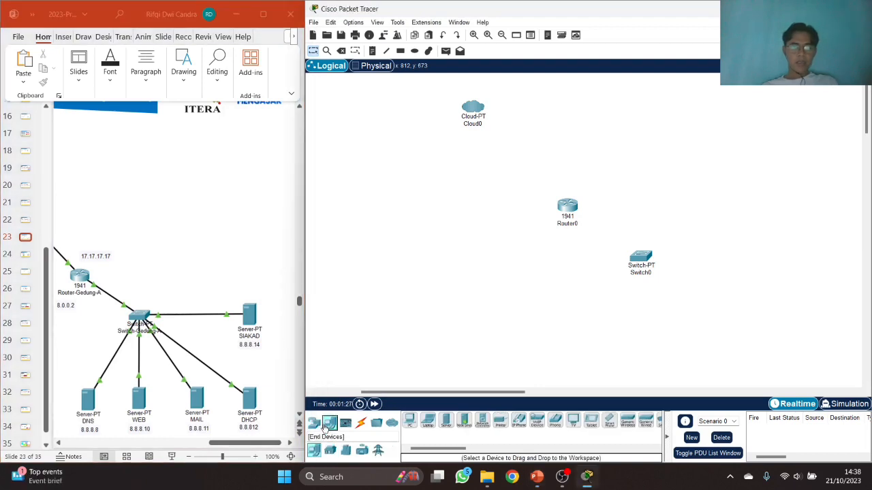
{"action": "left_click_drag", "start_coordinate": [445, 421], "coordinate": [581, 323]}
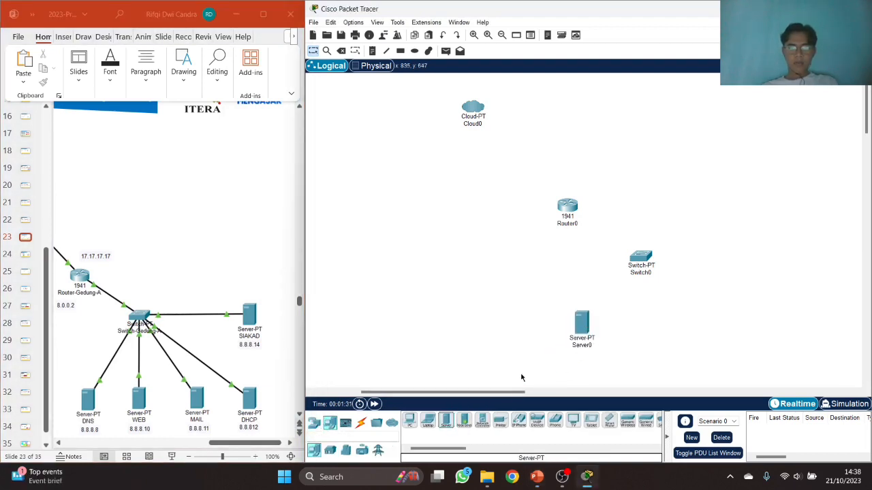
{"action": "left_click_drag", "start_coordinate": [445, 421], "coordinate": [648, 320]}
{"action": "left_click_drag", "start_coordinate": [445, 421], "coordinate": [708, 324]}
{"action": "left_click_drag", "start_coordinate": [446, 421], "coordinate": [740, 273]}
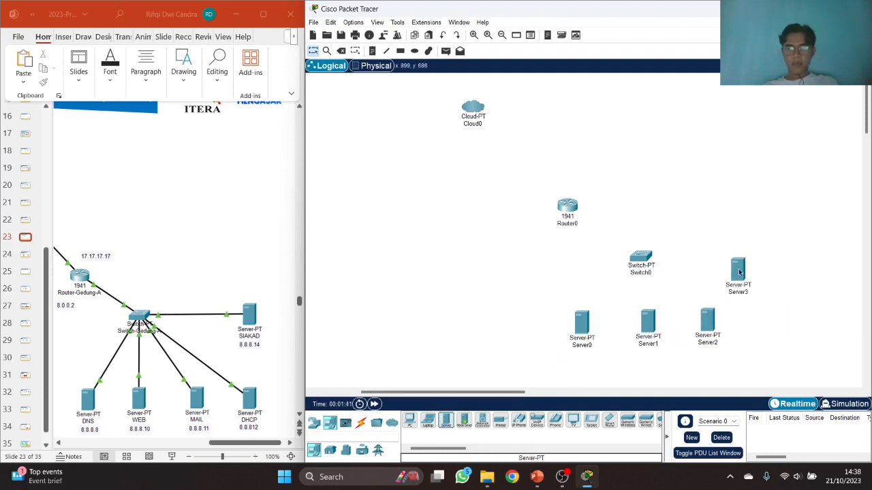
{"action": "left_click_drag", "start_coordinate": [445, 421], "coordinate": [736, 217]}
- Shift the three bottom servers and Switch0 slightly right, then begin renaming Server4
{"action": "left_click_drag", "start_coordinate": [542, 306], "coordinate": [757, 347]}
{"action": "left_click_drag", "start_coordinate": [711, 332], "coordinate": [744, 334]}
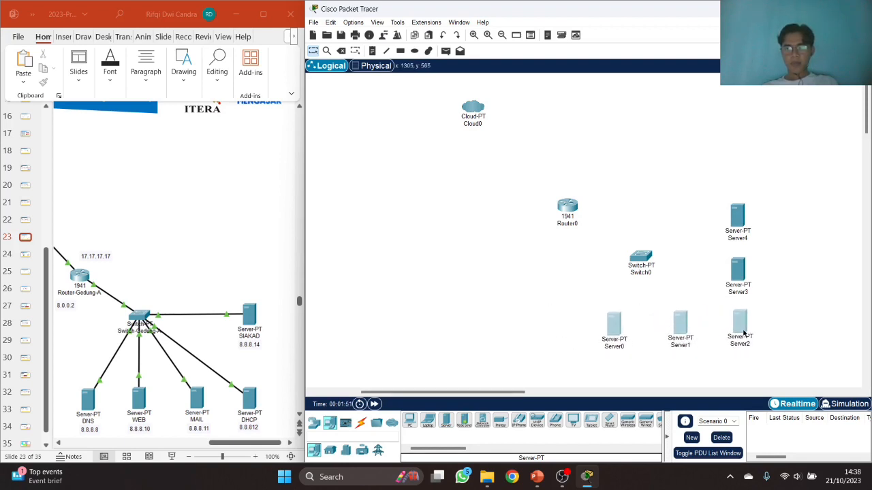
{"action": "left_click", "coordinate": [604, 275]}
{"action": "left_click_drag", "start_coordinate": [638, 260], "coordinate": [654, 260]}
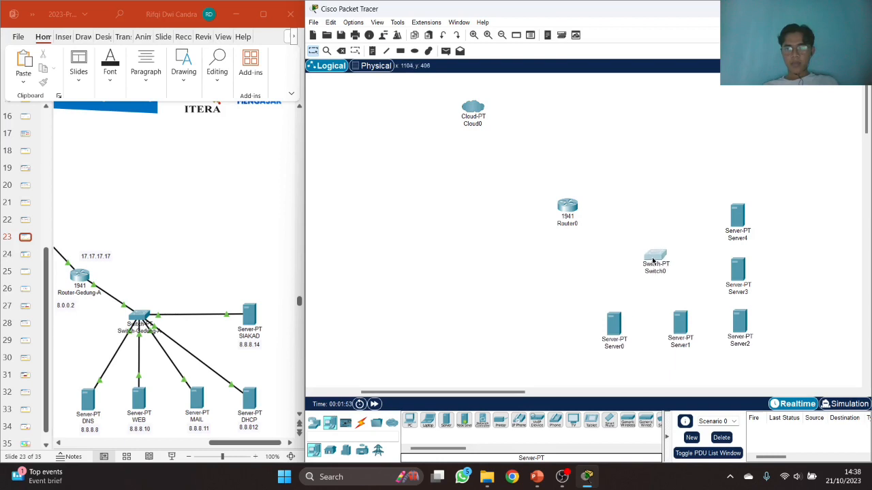
{"action": "left_click", "coordinate": [608, 272]}
{"action": "left_click", "coordinate": [747, 238]}
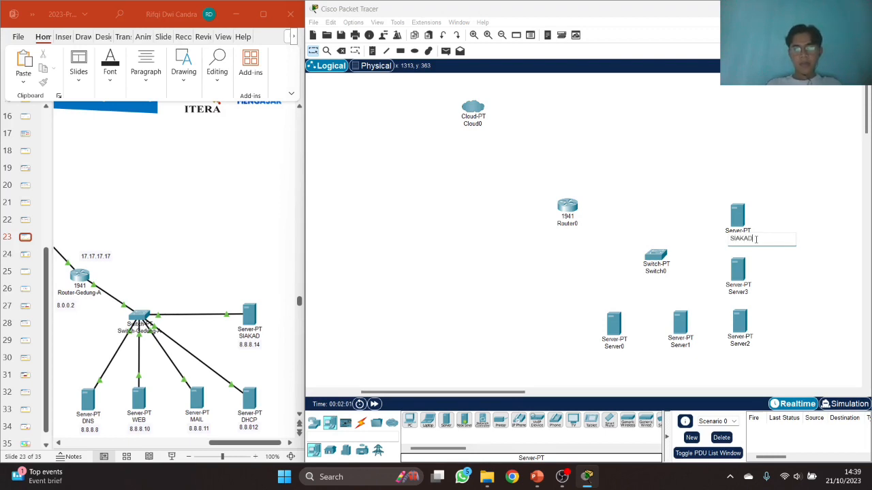
- Confirm SIAKAD, then rename Server3 to DHCP and Server2 to MAIL
{"action": "left_click", "coordinate": [741, 292]}
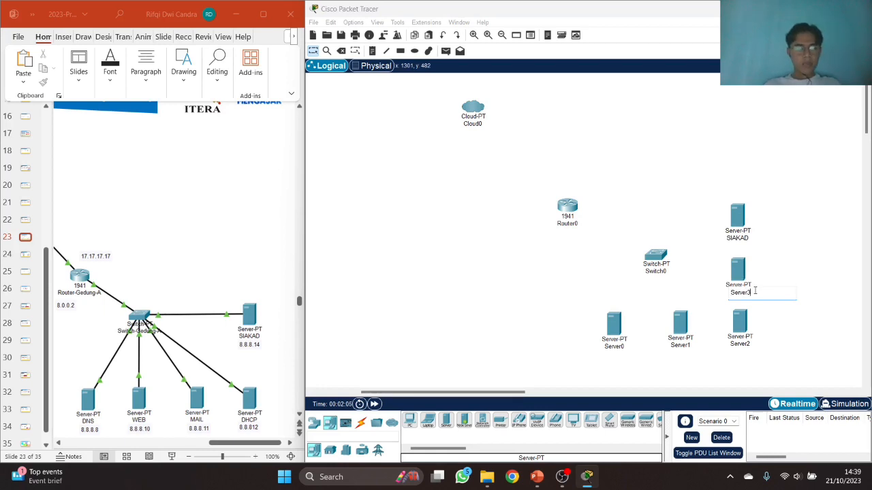
{"action": "double_click", "coordinate": [754, 291]}
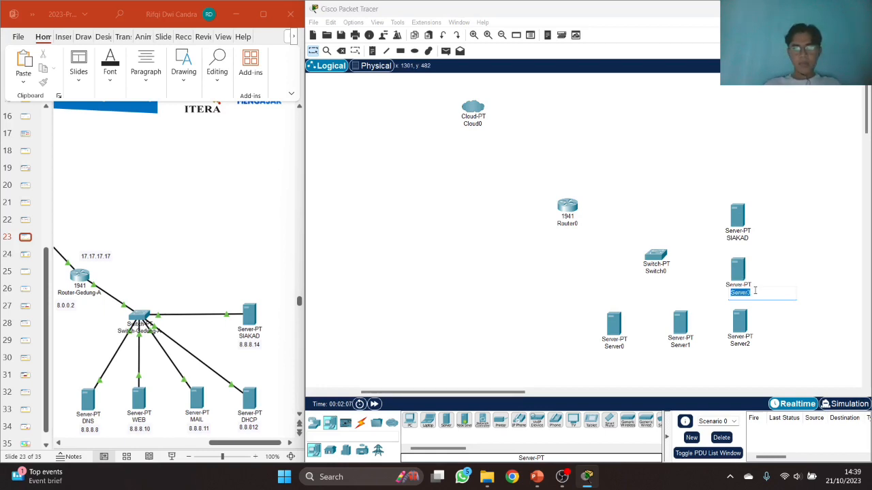
{"action": "type", "text": "DHCP"}
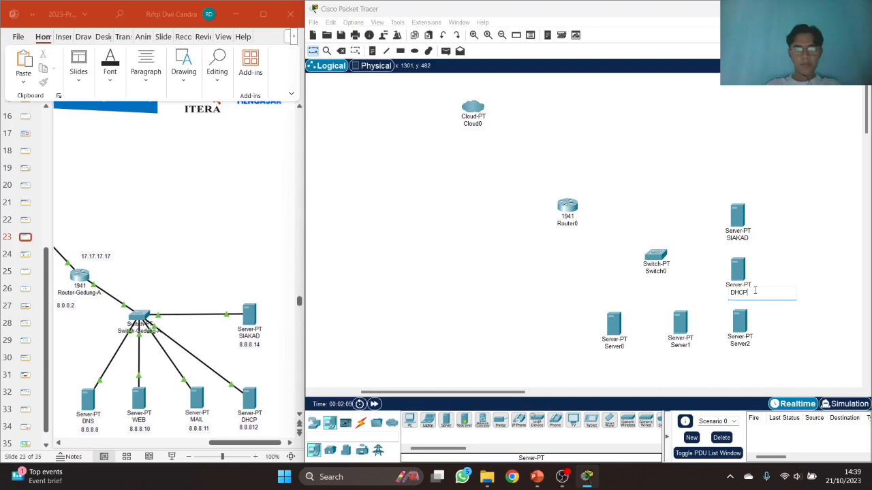
{"action": "key", "text": "Return"}
{"action": "left_click", "coordinate": [744, 345]}
{"action": "double_click", "coordinate": [746, 344]}
{"action": "type", "text": "MAIL"}
- Rename Server1 to WEB and Server0 to DNS
{"action": "left_click", "coordinate": [689, 345]}
{"action": "double_click", "coordinate": [694, 345]}
{"action": "type", "text": "WEB"}
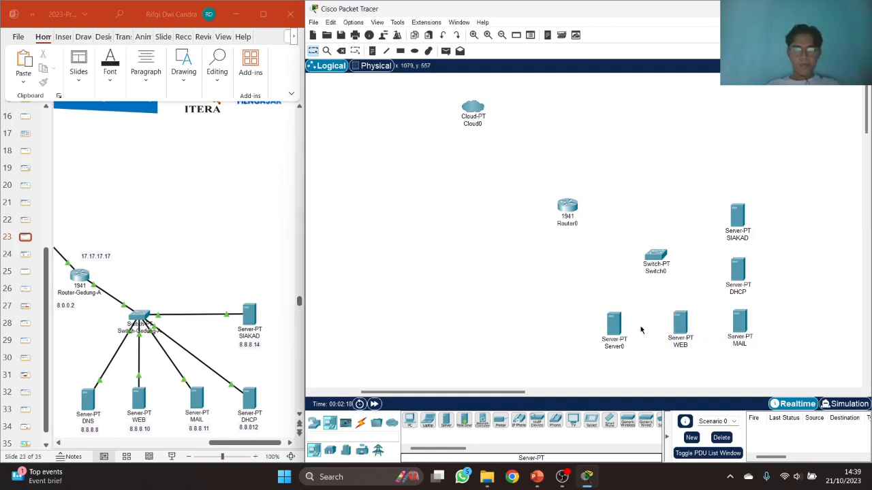
{"action": "left_click", "coordinate": [624, 346]}
{"action": "double_click", "coordinate": [628, 346]}
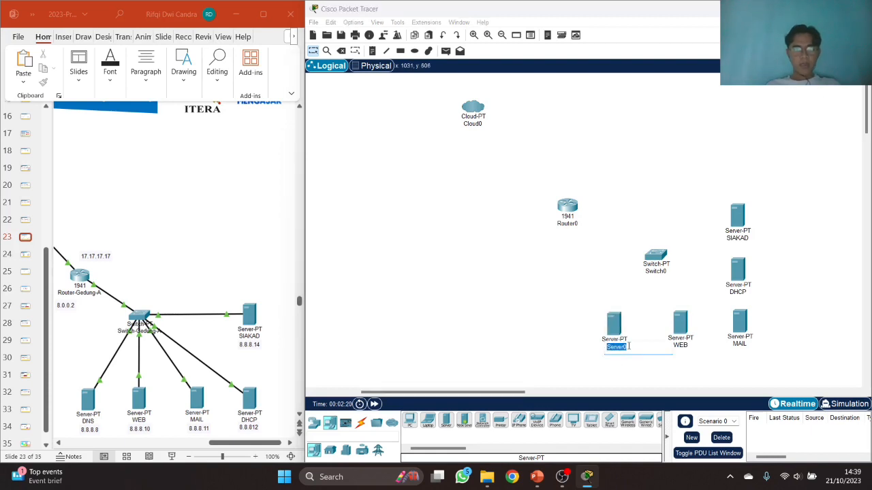
{"action": "type", "text": "DNS"}
{"action": "left_click", "coordinate": [562, 338]}
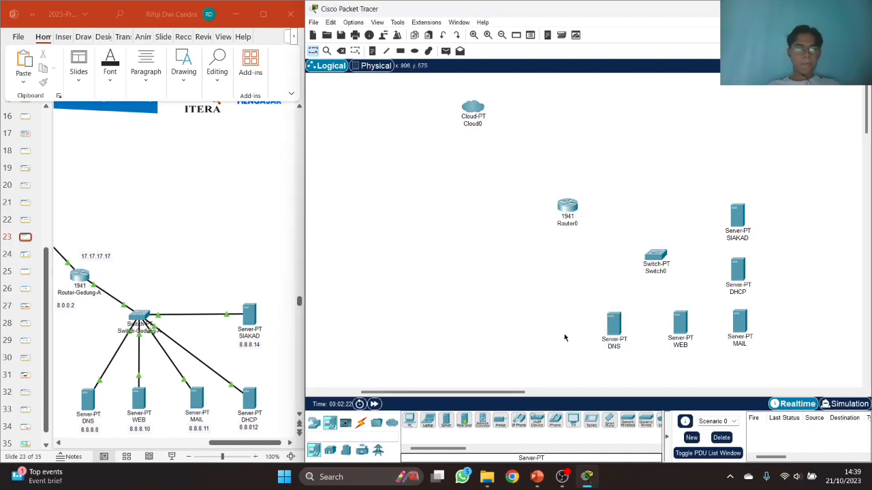
- Name the switch Switch-GEDUNG-A and the router Router-GEDUNG-A
{"action": "left_click", "coordinate": [668, 271]}
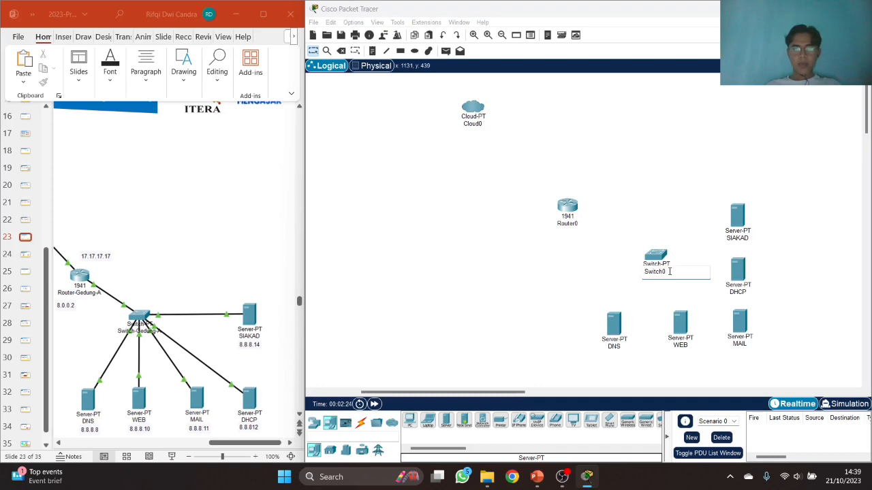
{"action": "type", "text": "-GEDUN"}
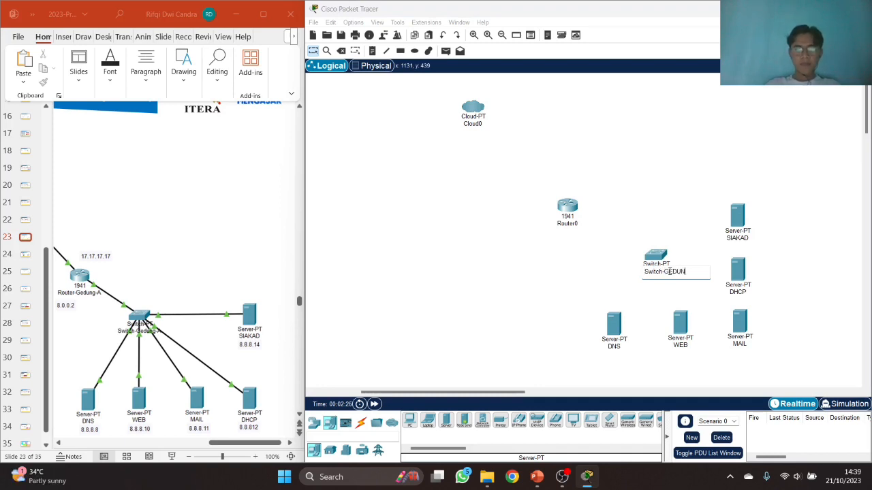
{"action": "type", "text": "G-a"}
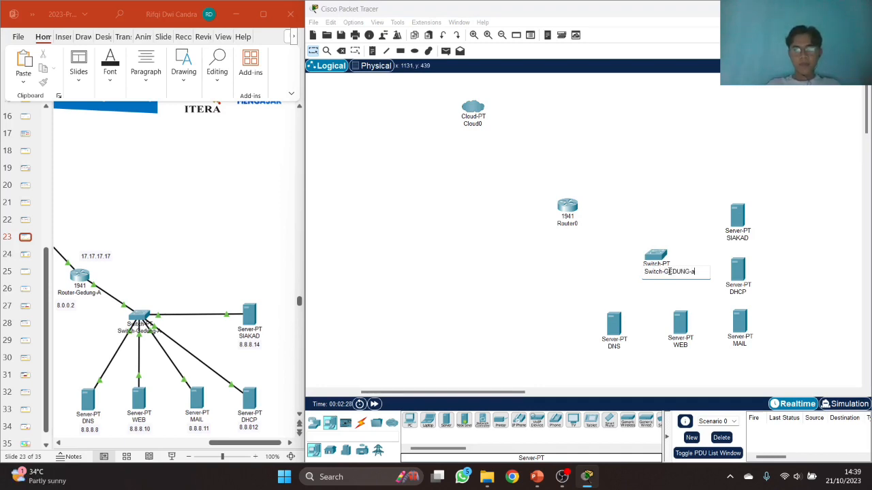
{"action": "left_click", "coordinate": [572, 271]}
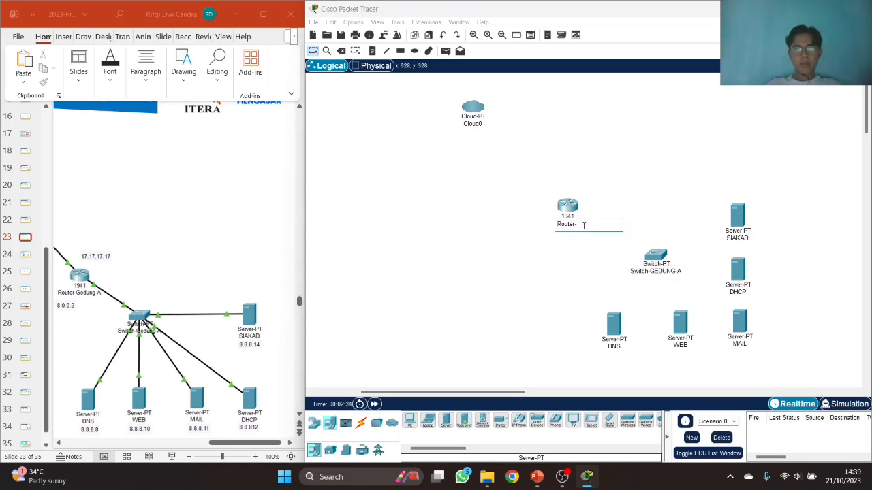
{"action": "type", "text": "A"}
{"action": "left_click", "coordinate": [484, 125]}
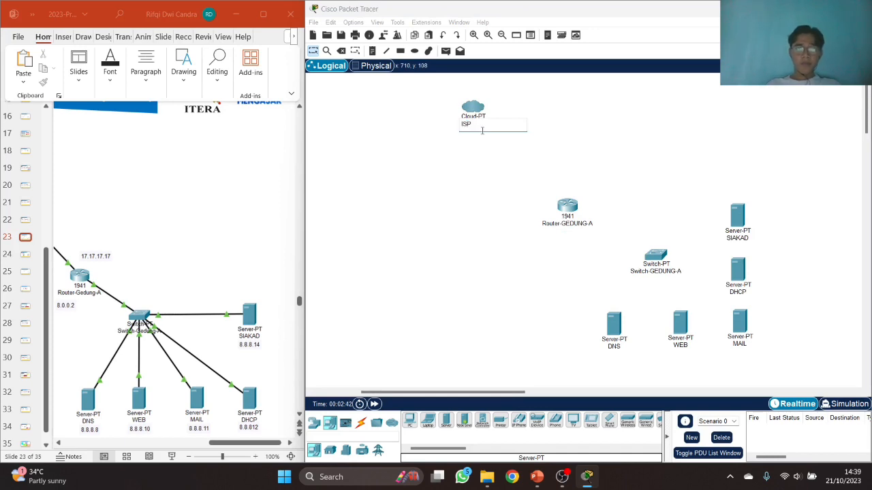
- Place a Cable Modem and a 1941 router below it
{"action": "left_click_drag", "start_coordinate": [378, 393], "coordinate": [331, 395]}
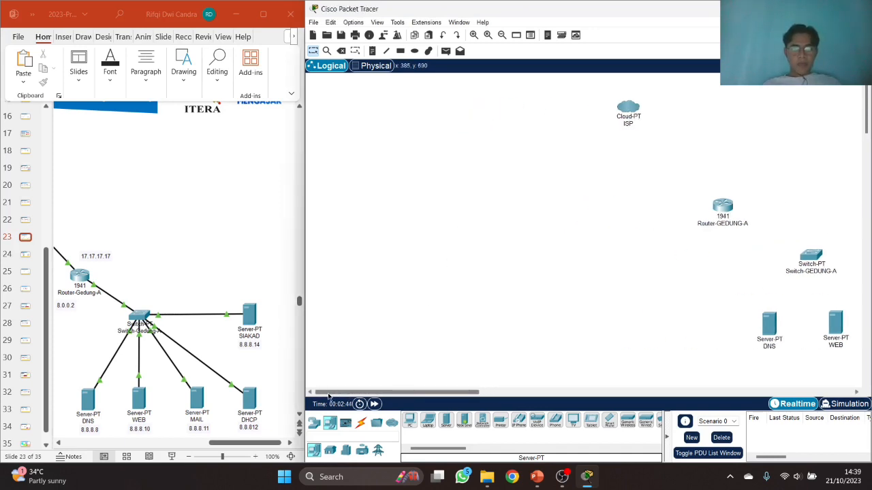
{"action": "left_click", "coordinate": [214, 444]}
{"action": "left_click_drag", "start_coordinate": [214, 444], "coordinate": [165, 447]}
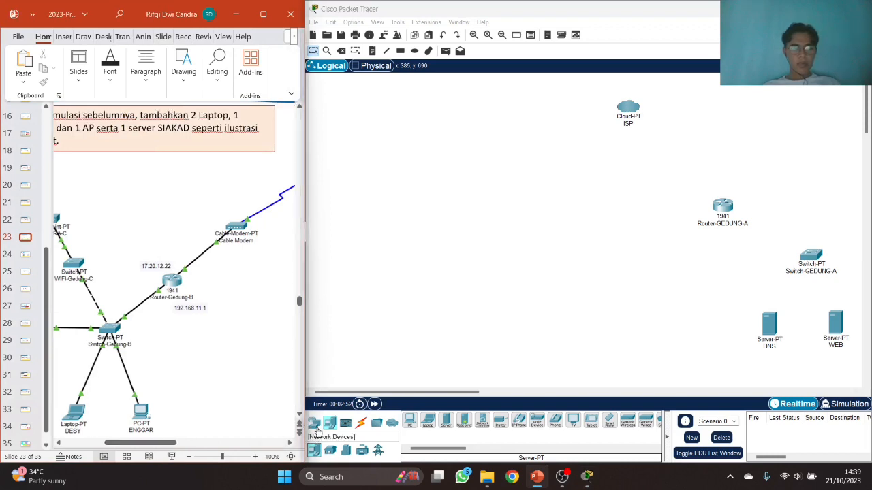
{"action": "left_click", "coordinate": [314, 424]}
{"action": "left_click", "coordinate": [391, 450]}
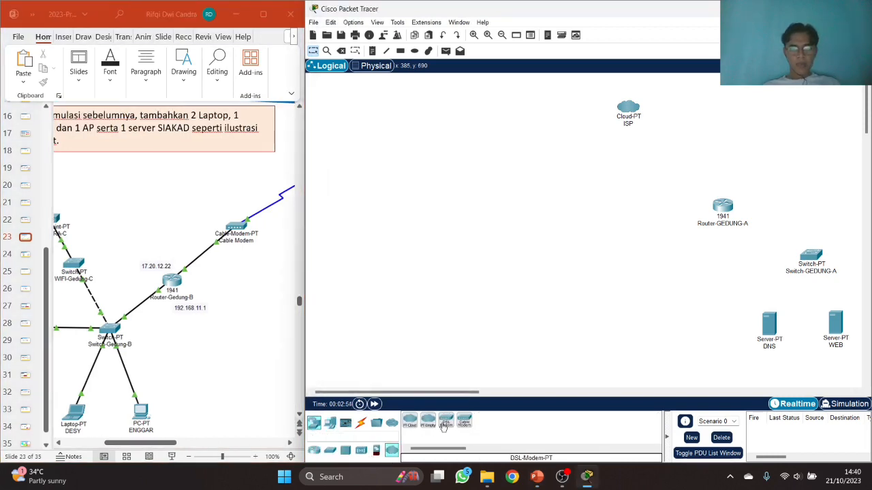
{"action": "left_click", "coordinate": [463, 427]}
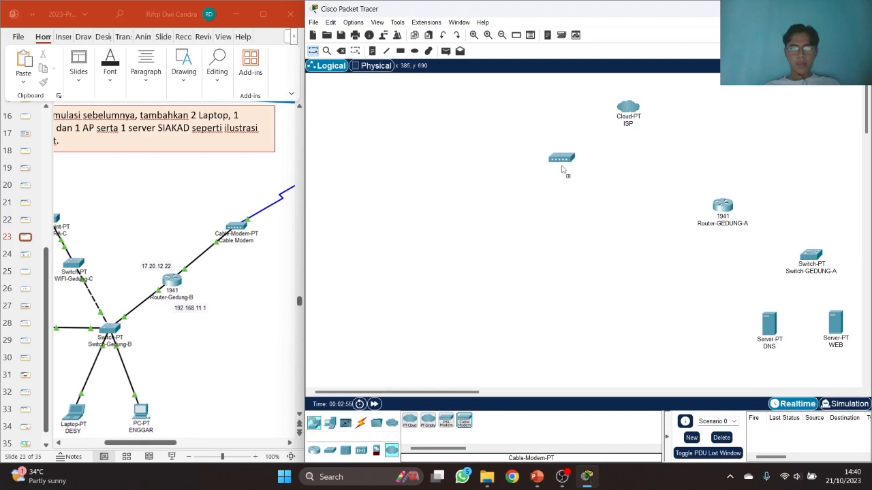
{"action": "left_click", "coordinate": [570, 170]}
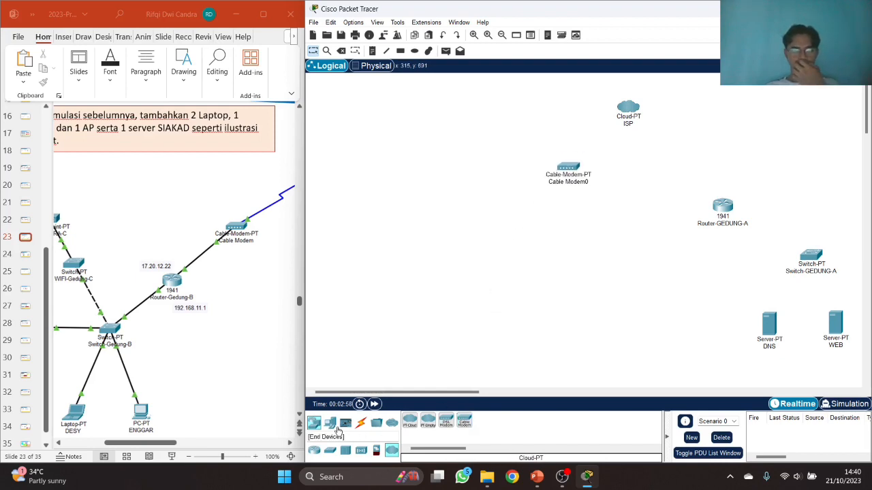
{"action": "left_click", "coordinate": [314, 450]}
{"action": "left_click", "coordinate": [445, 424]}
{"action": "left_click", "coordinate": [528, 219]}
- Add two Switch-PT devices, one below and one left of Router1
{"action": "left_click", "coordinate": [145, 445]}
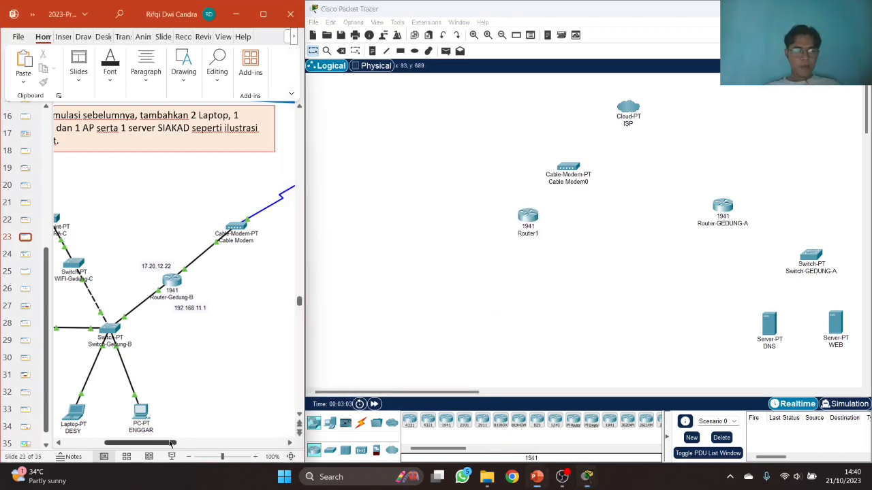
{"action": "left_click_drag", "start_coordinate": [147, 445], "coordinate": [121, 441]}
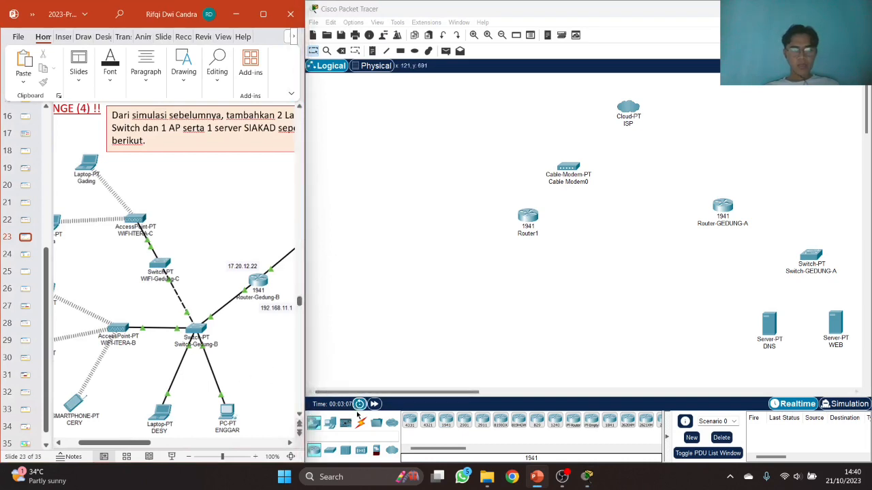
{"action": "left_click", "coordinate": [333, 452]}
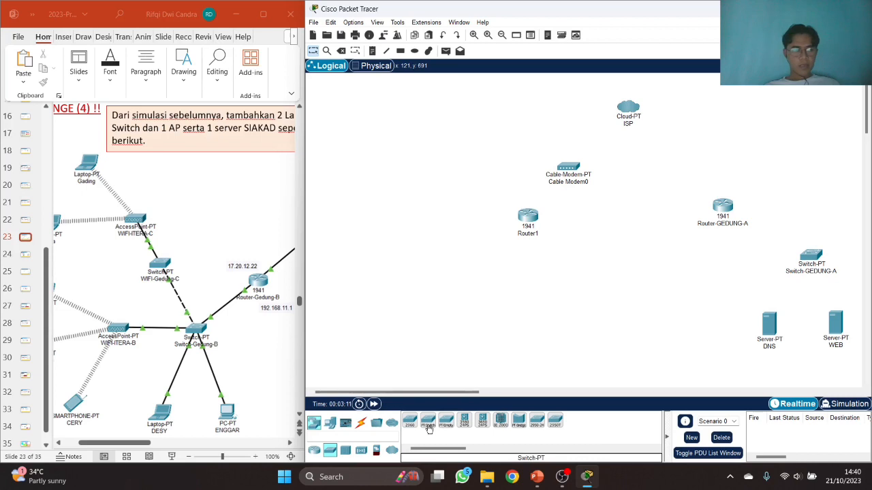
{"action": "left_click_drag", "start_coordinate": [428, 428], "coordinate": [483, 282]}
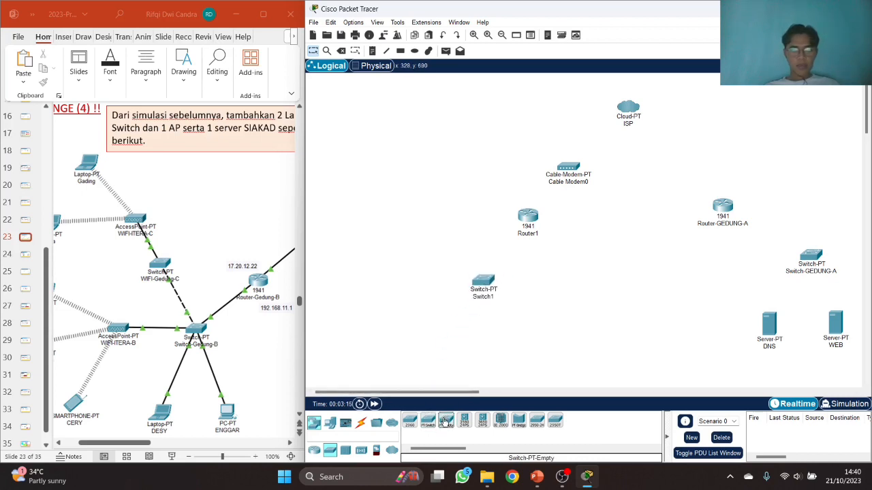
{"action": "left_click_drag", "start_coordinate": [428, 420], "coordinate": [423, 234]}
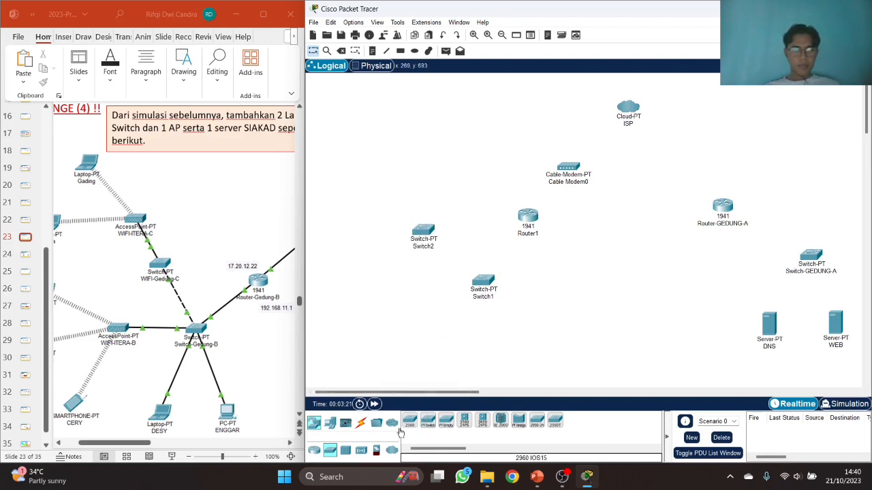
- Place a Laptop-PT and a PC-PT side by side
{"action": "left_click", "coordinate": [327, 428]}
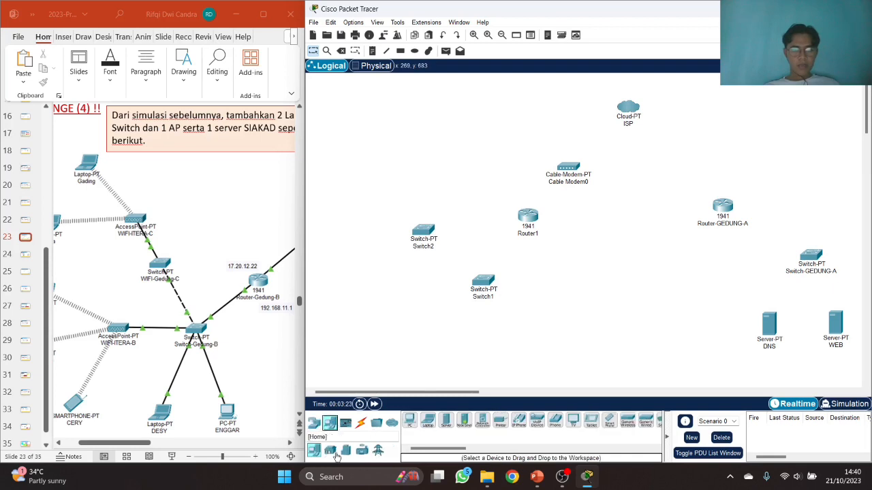
{"action": "left_click_drag", "start_coordinate": [428, 420], "coordinate": [439, 347]}
{"action": "left_click_drag", "start_coordinate": [411, 423], "coordinate": [505, 354]}
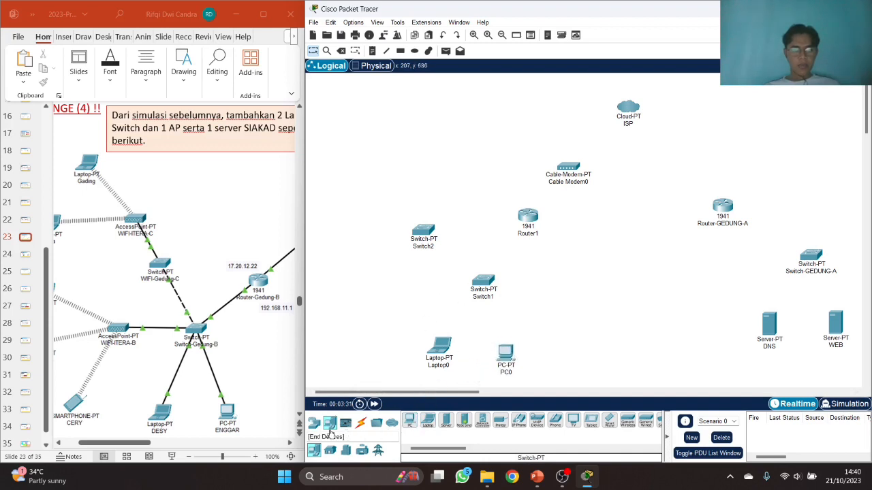
- Place an AccessPoint-PT left of Switch1
{"action": "left_click", "coordinate": [314, 423]}
{"action": "left_click", "coordinate": [361, 450]}
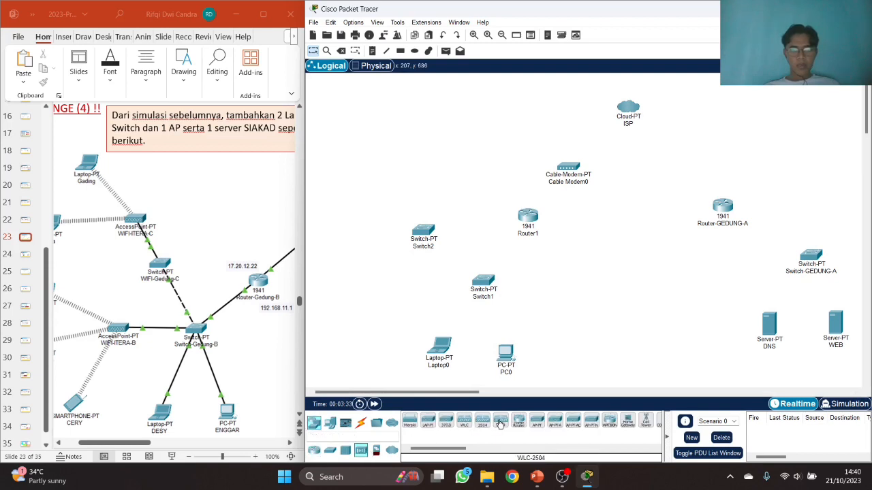
{"action": "left_click_drag", "start_coordinate": [536, 421], "coordinate": [416, 294]}
{"action": "left_click_drag", "start_coordinate": [505, 355], "coordinate": [505, 352]}
{"action": "left_click_drag", "start_coordinate": [416, 294], "coordinate": [420, 286]}
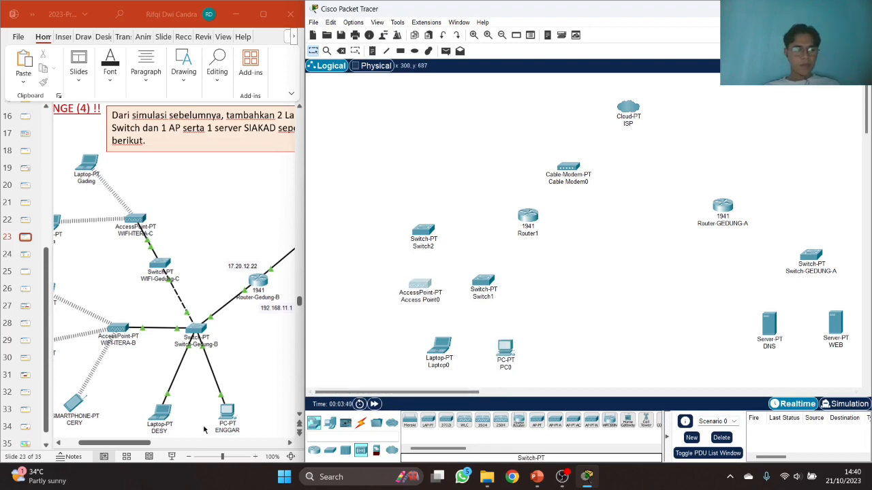
{"action": "left_click_drag", "start_coordinate": [110, 443], "coordinate": [93, 443]}
- Add a Smartphone-PT, a TabletPC-PT and a Laptop-PT near Access Point0
{"action": "left_click", "coordinate": [331, 426]}
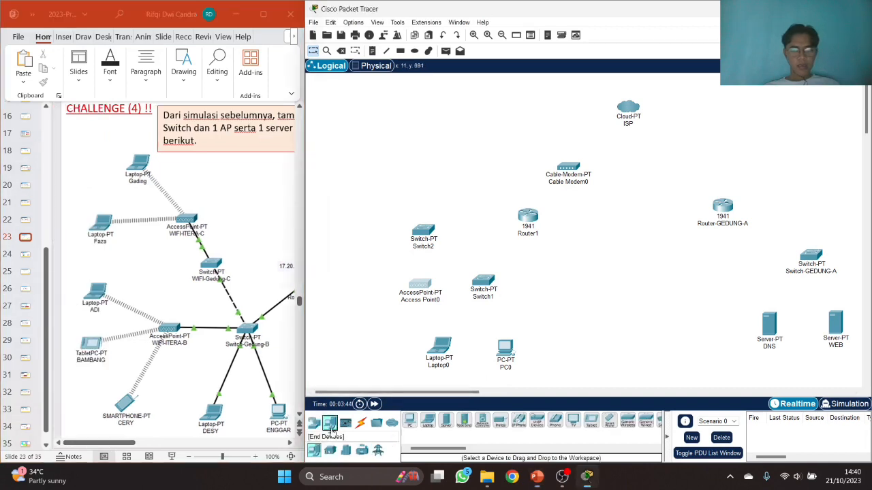
{"action": "left_click_drag", "start_coordinate": [611, 425], "coordinate": [380, 343]}
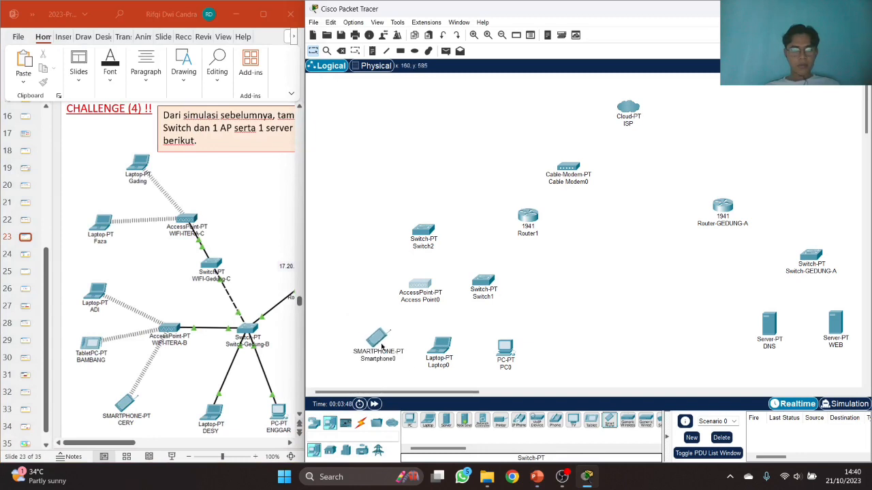
{"action": "left_click_drag", "start_coordinate": [592, 422], "coordinate": [354, 317]}
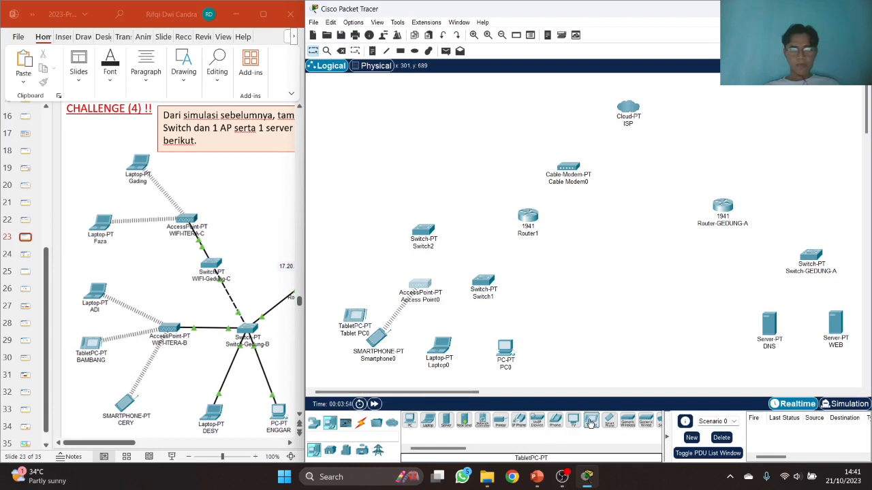
{"action": "left_click_drag", "start_coordinate": [425, 418], "coordinate": [356, 282]}
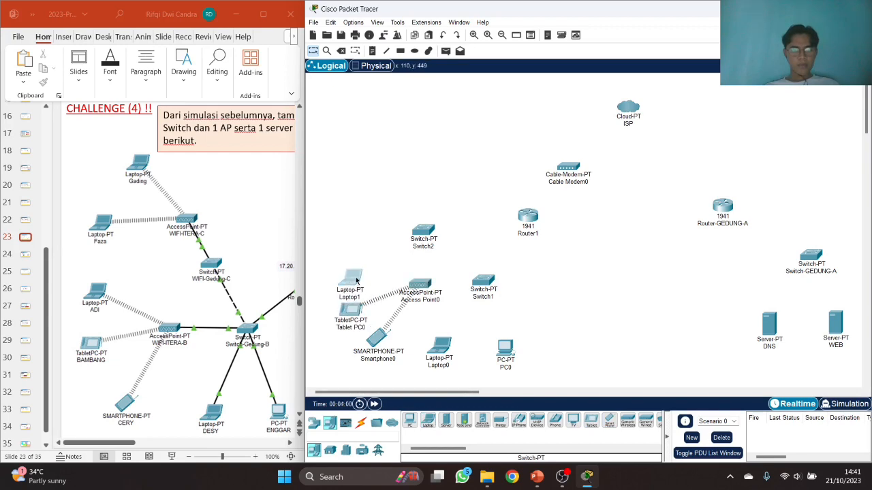
{"action": "left_click", "coordinate": [356, 281]}
{"action": "left_click", "coordinate": [691, 68]}
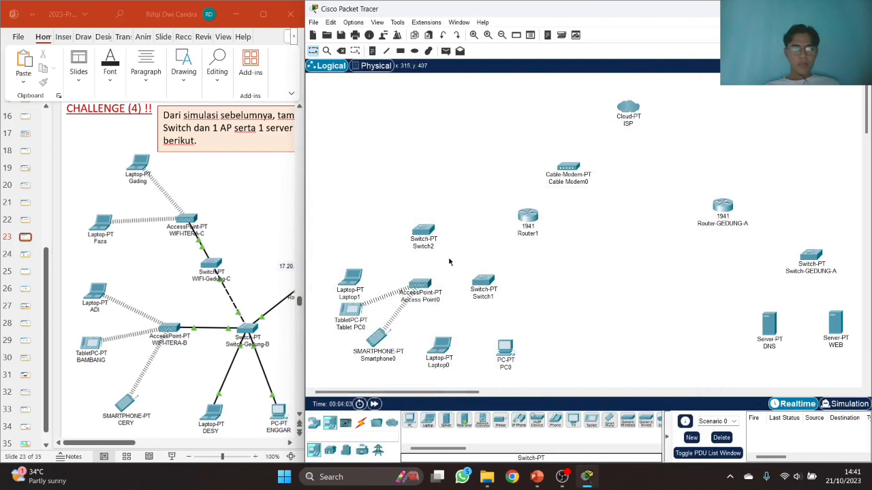
- Add a second access point and two more laptops at the upper left
{"action": "left_click", "coordinate": [314, 423]}
{"action": "left_click", "coordinate": [360, 450]}
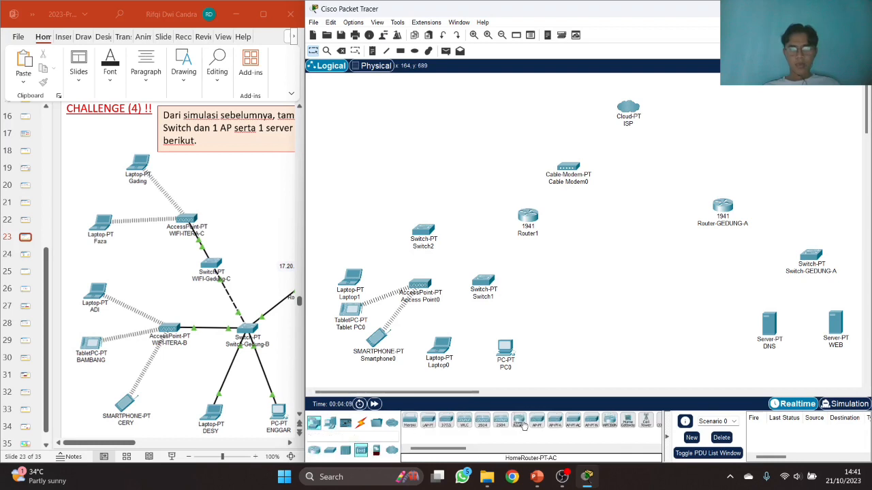
{"action": "left_click_drag", "start_coordinate": [536, 425], "coordinate": [403, 186]}
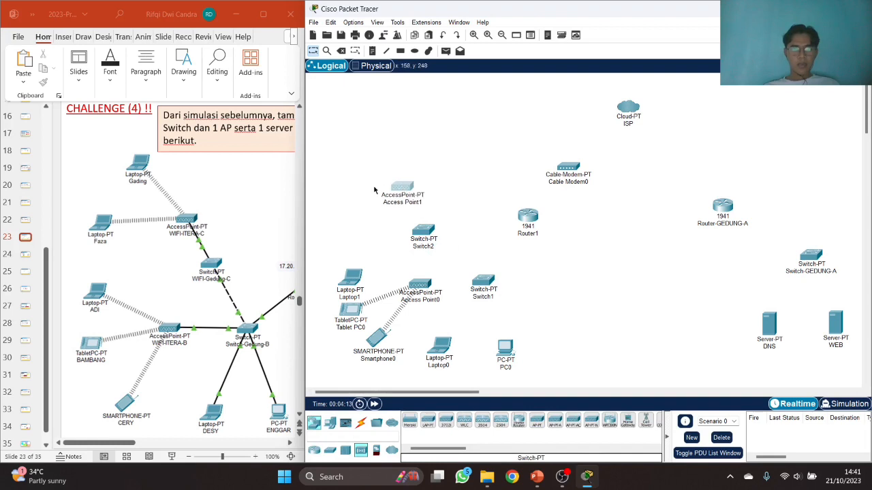
{"action": "left_click", "coordinate": [329, 423]}
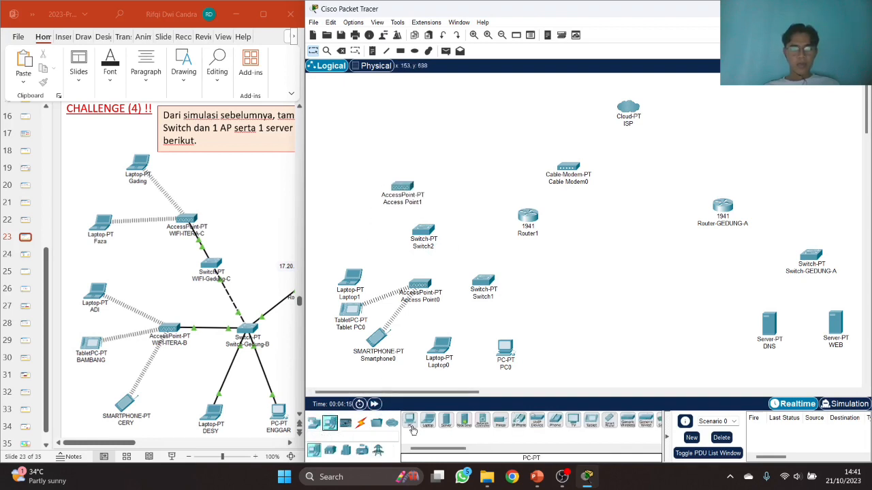
{"action": "left_click_drag", "start_coordinate": [425, 423], "coordinate": [339, 162]}
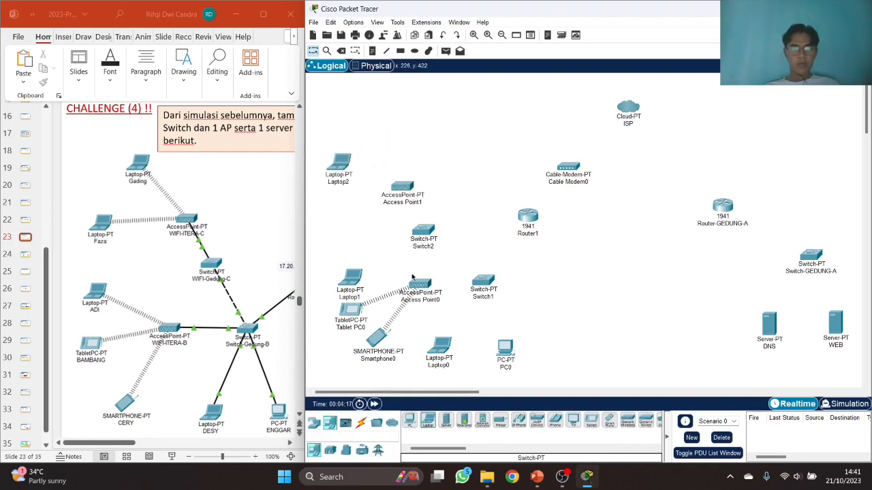
{"action": "left_click_drag", "start_coordinate": [428, 424], "coordinate": [388, 136]}
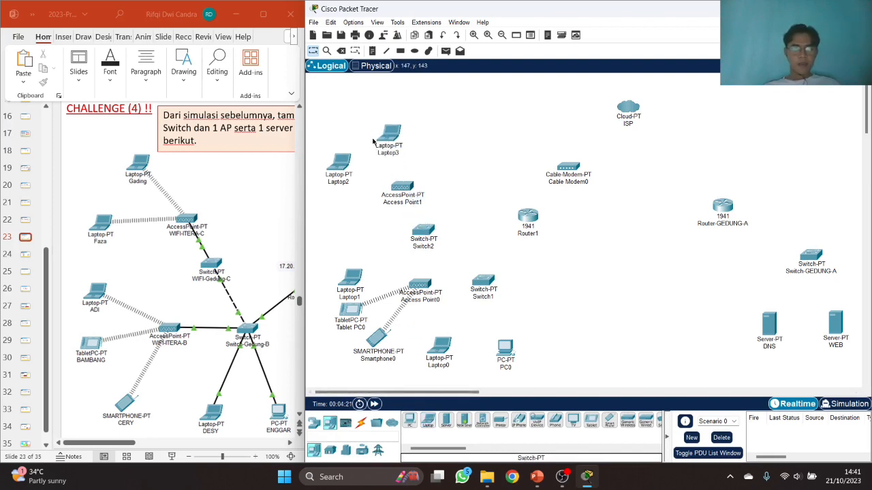
- Rename Laptop3 and Laptop2 with their users' names from the slide
{"action": "left_click", "coordinate": [399, 154]}
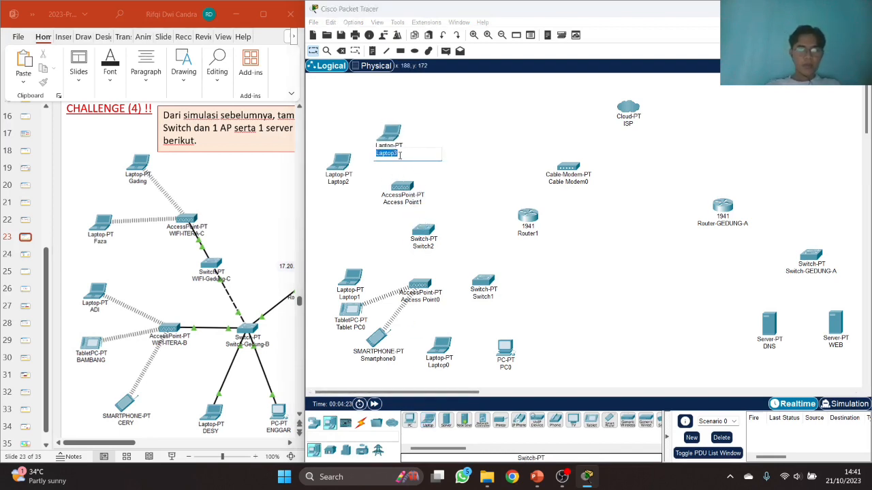
{"action": "type", "text": "gADI"}
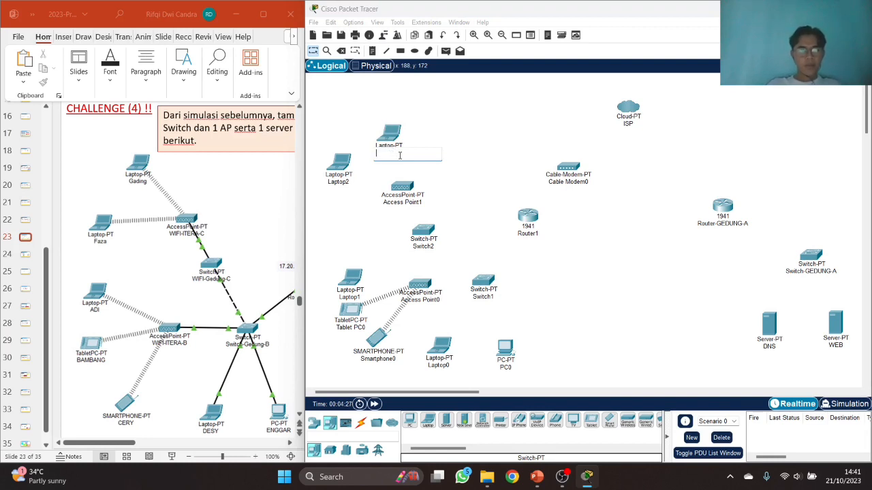
{"action": "type", "text": "NG"}
{"action": "key", "text": "Return"}
{"action": "left_click", "coordinate": [349, 180]}
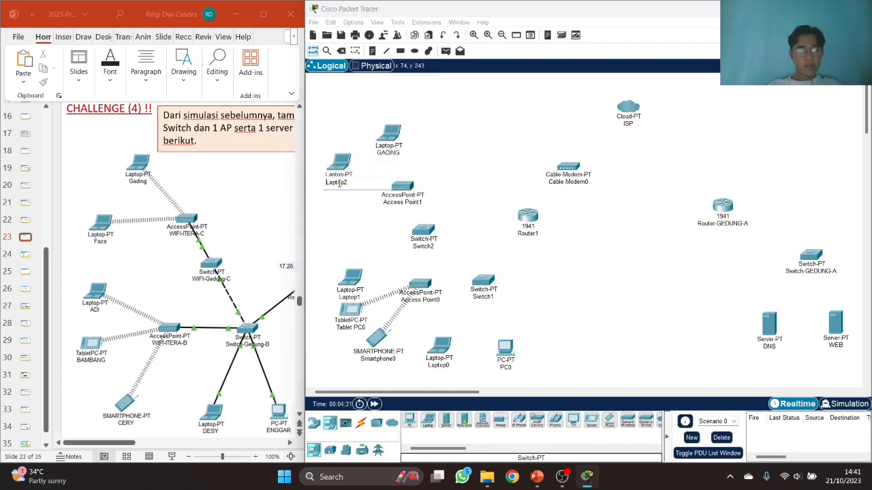
{"action": "type", "text": "AZA"}
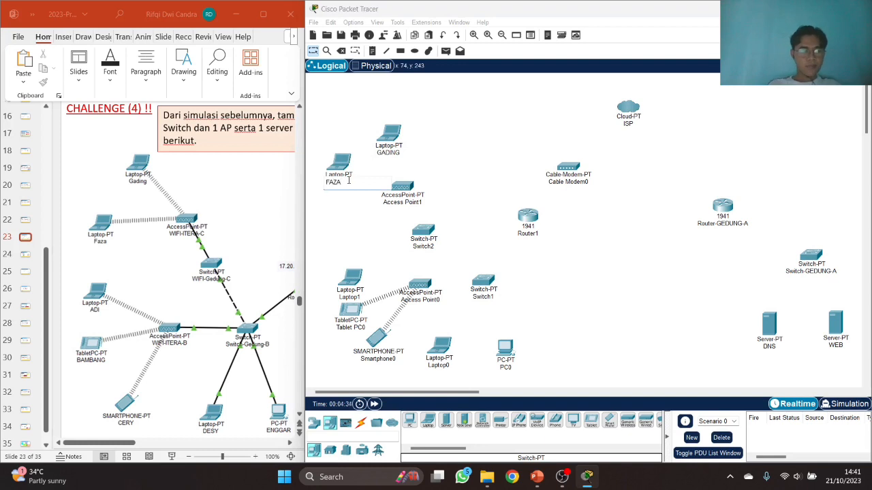
{"action": "left_click", "coordinate": [349, 219]}
- Name the access point WIFI-ITERA-C and the switch WIFI-GEDUNG-C
{"action": "left_click", "coordinate": [389, 205]}
{"action": "key", "text": "ctrl+a"}
{"action": "type", "text": "W"}
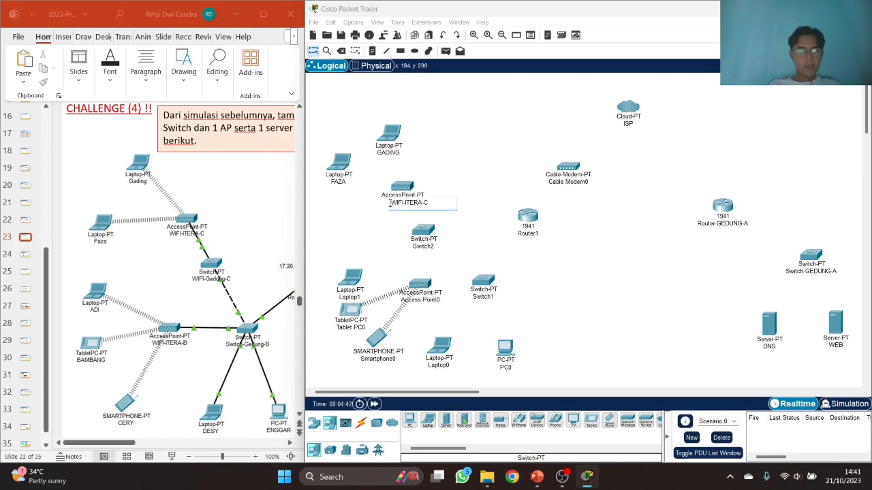
{"action": "left_click", "coordinate": [432, 208]}
{"action": "left_click", "coordinate": [429, 247]}
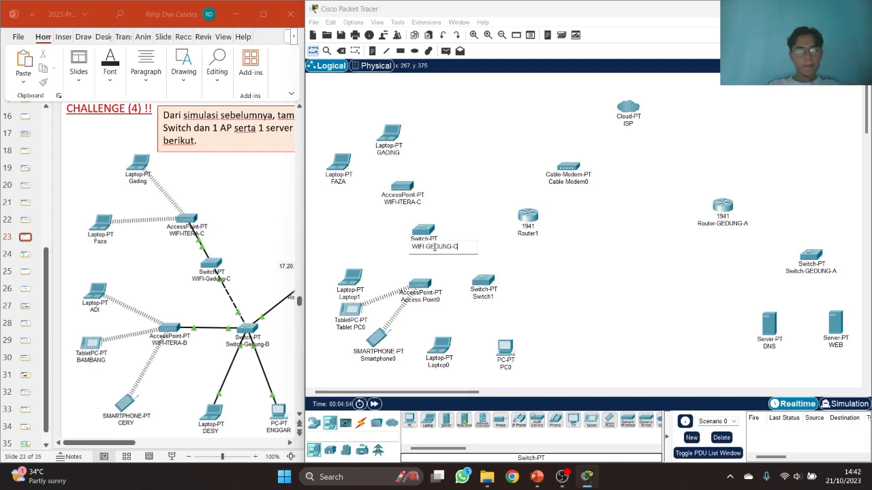
{"action": "key", "text": "Return"}
- Rename Laptop1 and the tablet PC with their users' names
{"action": "left_click_drag", "start_coordinate": [355, 276], "coordinate": [356, 271]}
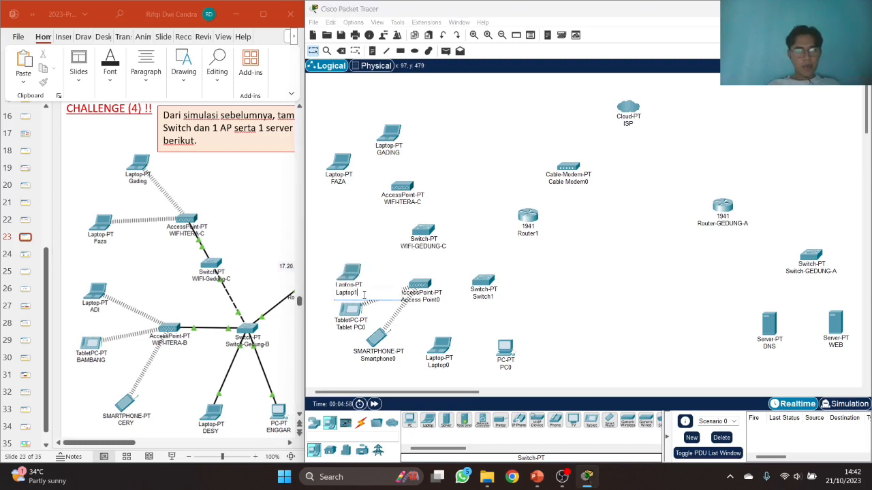
{"action": "double_click", "coordinate": [364, 295]}
{"action": "type", "text": "ADI"}
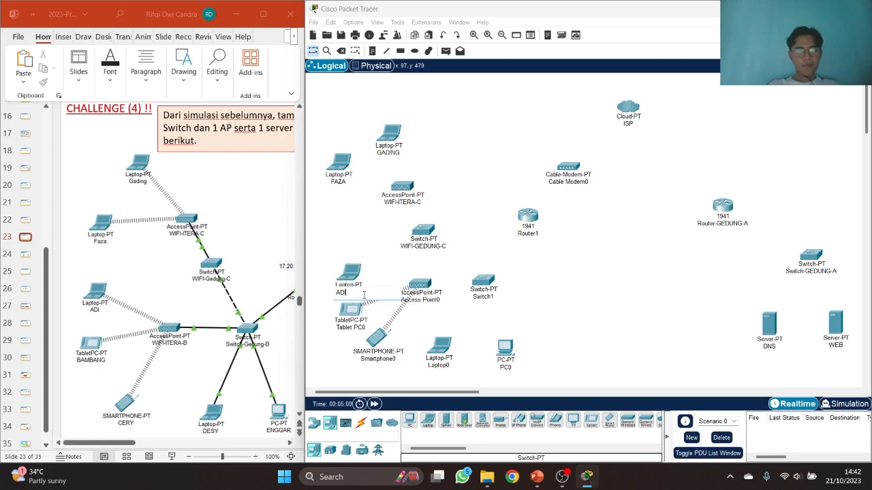
{"action": "left_click", "coordinate": [333, 232]}
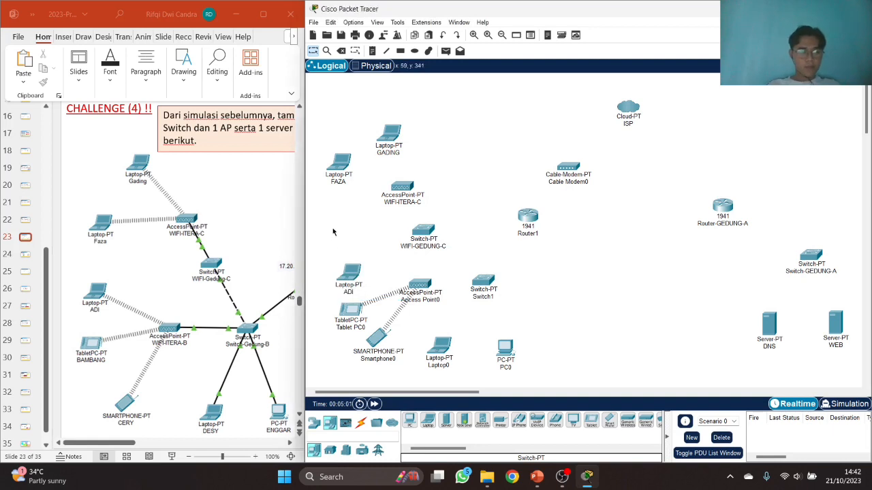
{"action": "double_click", "coordinate": [373, 327]}
{"action": "type", "text": "B"}
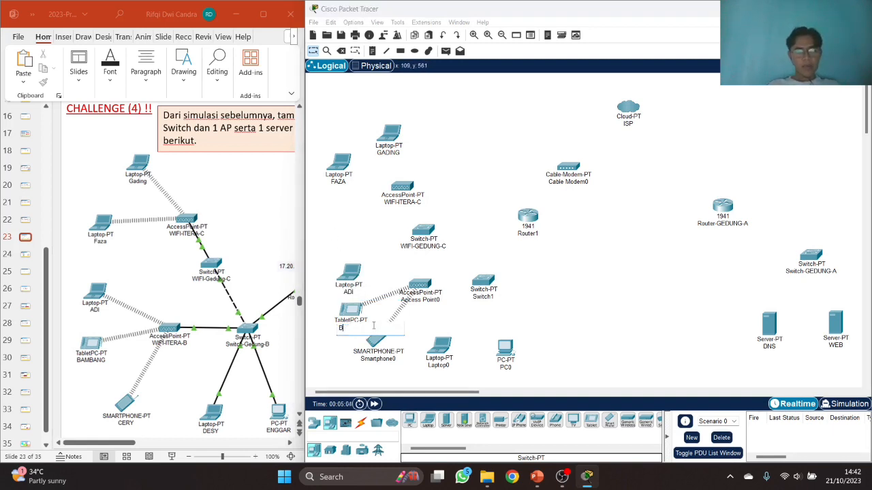
{"action": "type", "text": "AMBANG"}
{"action": "key", "text": "Return"}
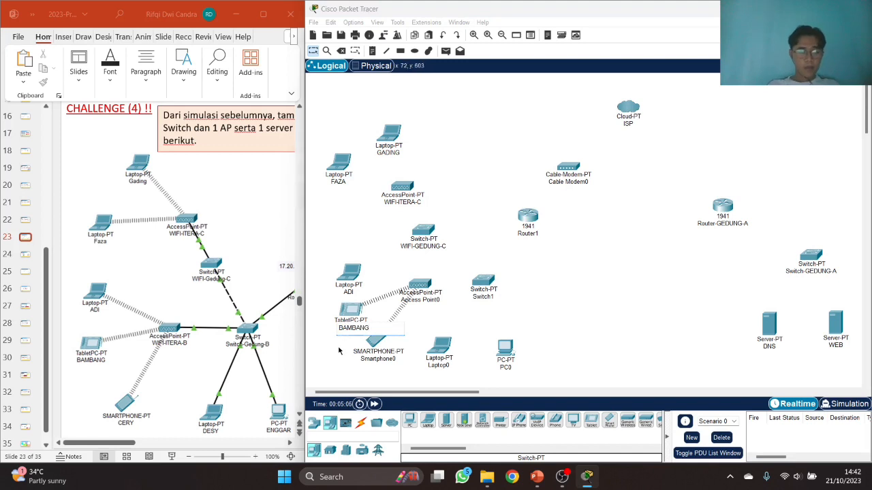
- Rename the smartphone, Laptop0 and the PC after their users
{"action": "double_click", "coordinate": [381, 359]}
{"action": "type", "text": "CERY"}
{"action": "left_click", "coordinate": [436, 365]}
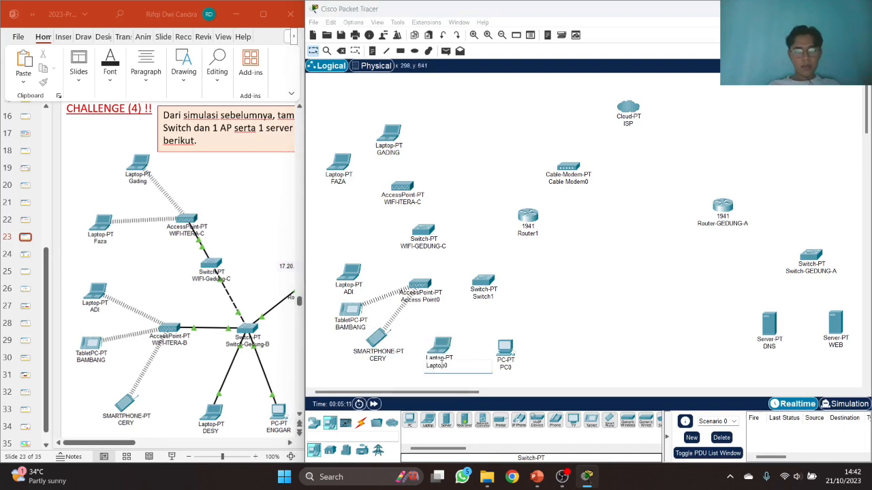
{"action": "double_click", "coordinate": [446, 366]}
{"action": "type", "text": "DESY"}
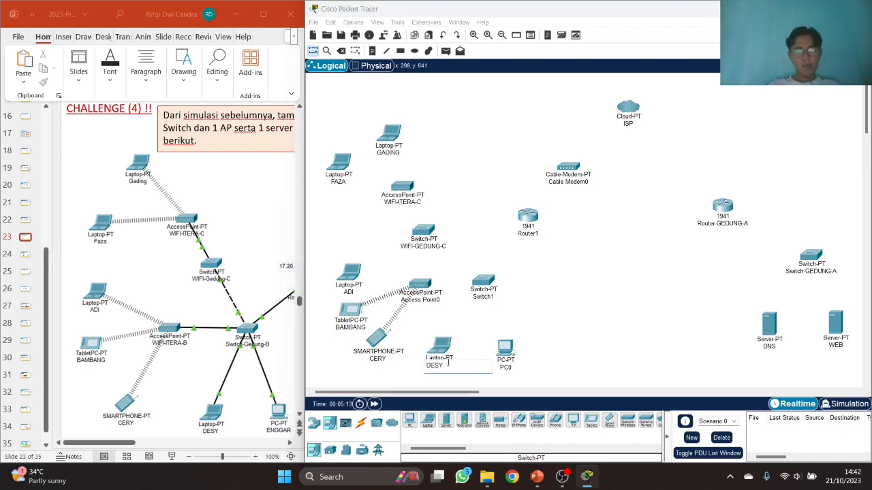
{"action": "left_click", "coordinate": [481, 353]}
{"action": "left_click", "coordinate": [511, 368]}
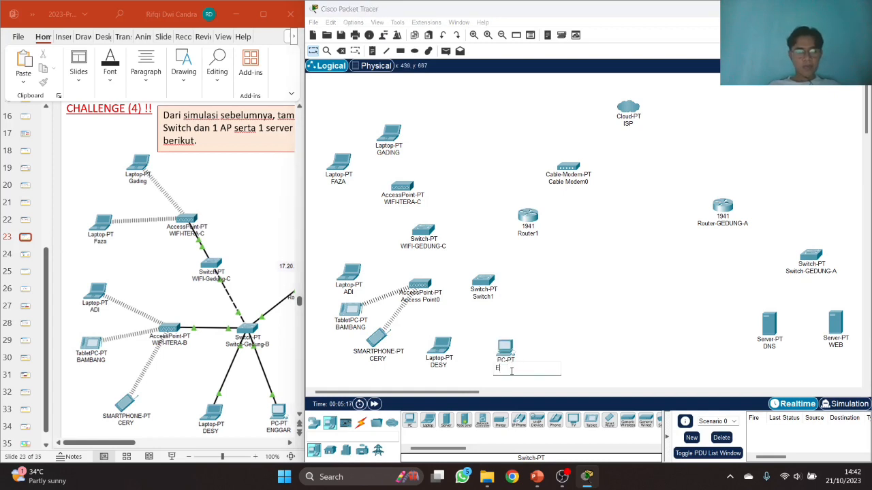
{"action": "left_click", "coordinate": [516, 329]}
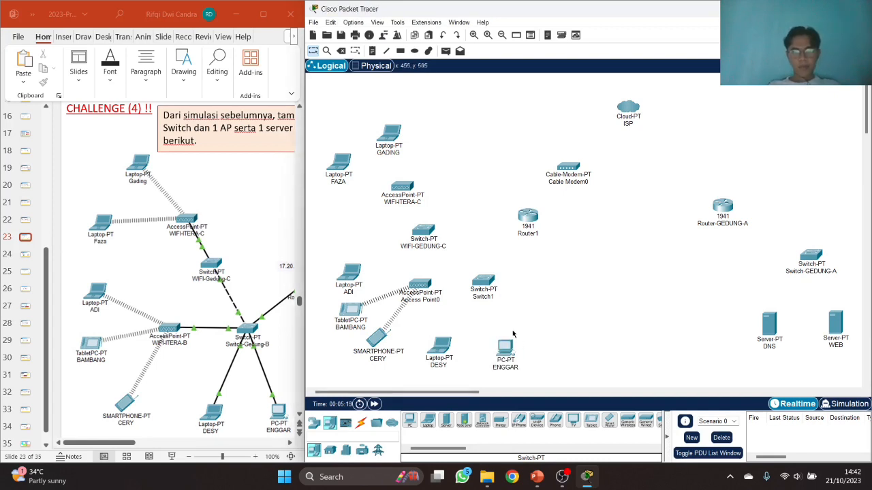
- Shift the PC and the neighbouring laptop slightly to the right
{"action": "left_click_drag", "start_coordinate": [512, 350], "coordinate": [521, 350]}
{"action": "left_click", "coordinate": [449, 353]}
{"action": "left_click_drag", "start_coordinate": [448, 352], "coordinate": [464, 352]}
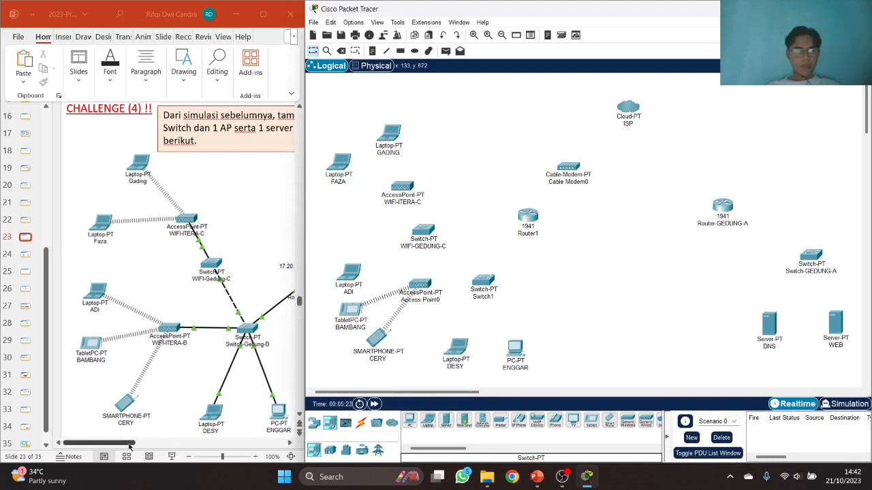
{"action": "left_click", "coordinate": [162, 445]}
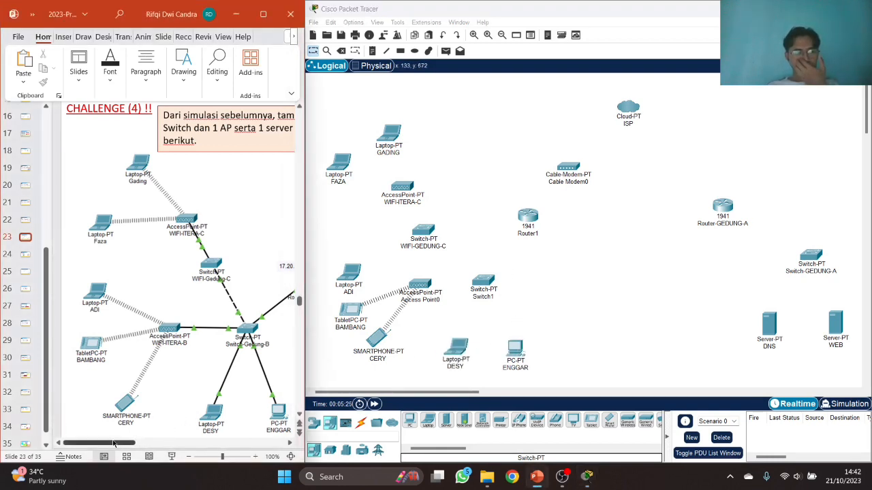
- Rename Router1 to Router-GEDUNG-B and Switch1 to Switch-GEDUNG-B, following the reference slide
{"action": "left_click_drag", "start_coordinate": [115, 447], "coordinate": [149, 446]}
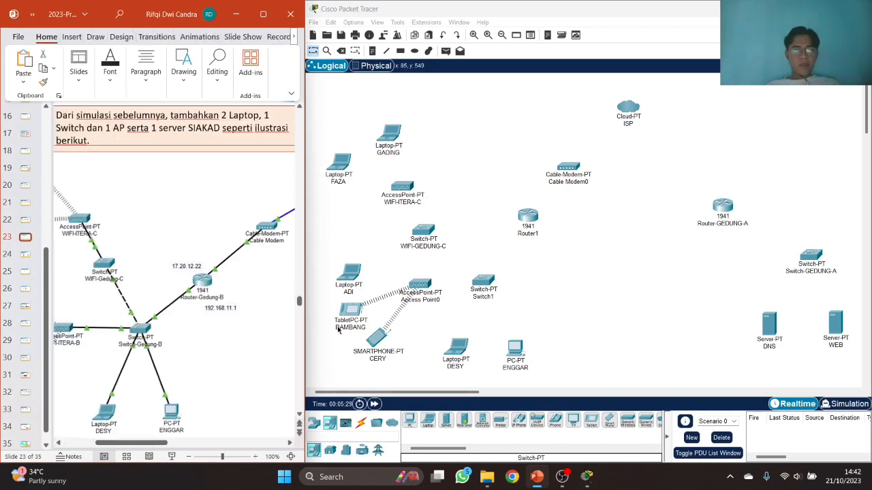
{"action": "left_click", "coordinate": [542, 233]}
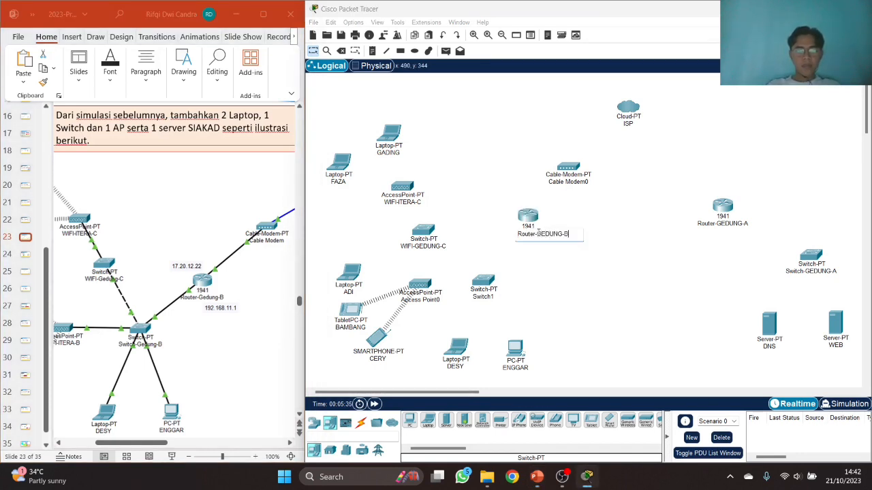
{"action": "left_click", "coordinate": [634, 272]}
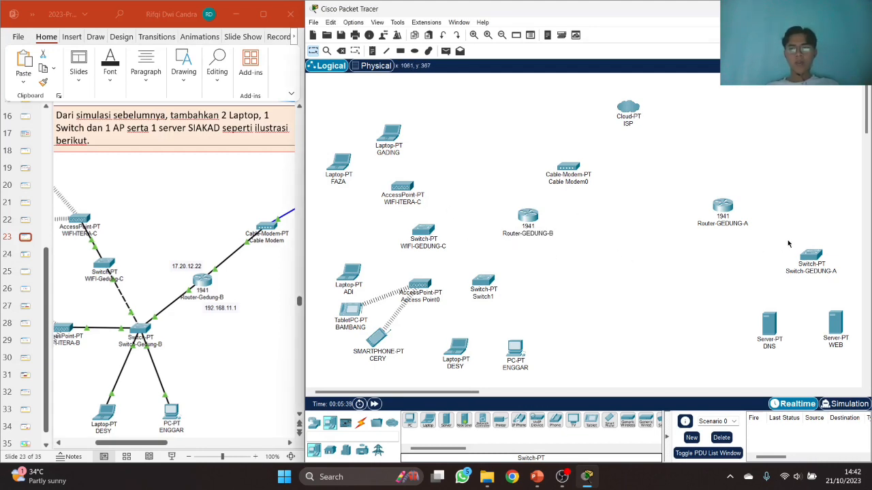
{"action": "left_click", "coordinate": [487, 298]}
{"action": "key", "text": "BackSpace"}
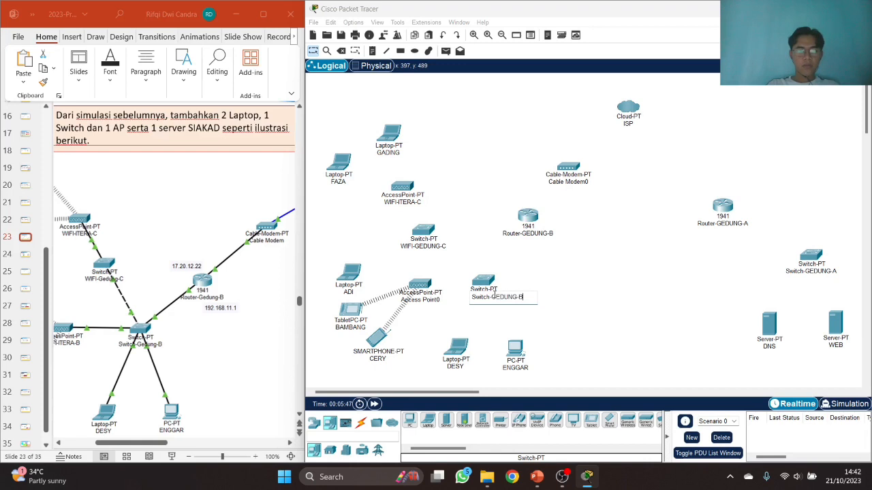
{"action": "left_click", "coordinate": [620, 270]}
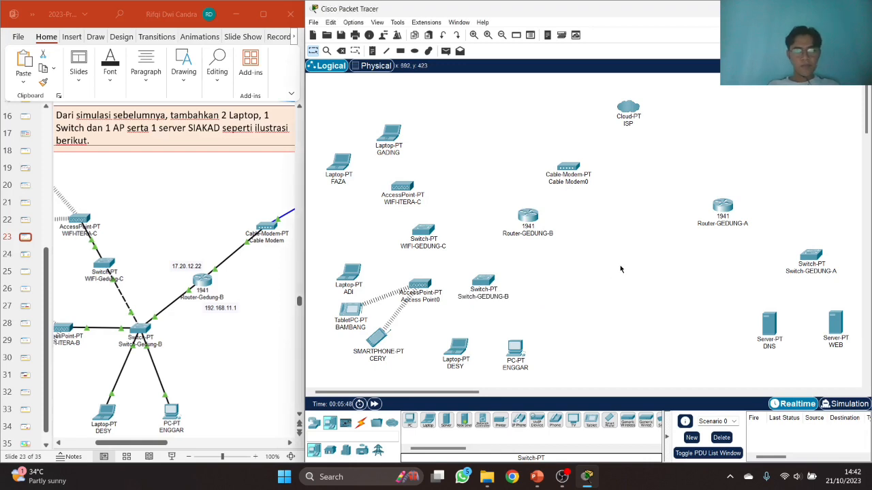
- Relabel the WIFI-GEDUNG-C device as SWITCH-GEDUNG-C, then scroll the reference slide
{"action": "left_click", "coordinate": [414, 248]}
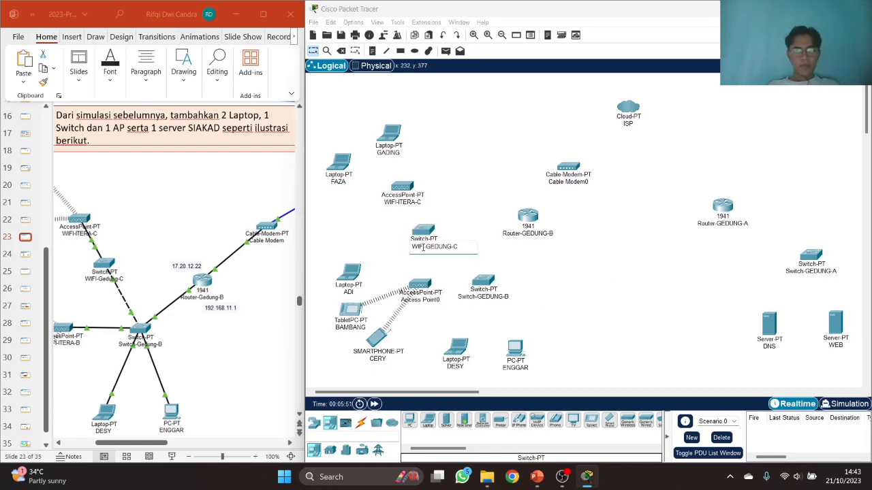
{"action": "type", "text": "SWITCH"}
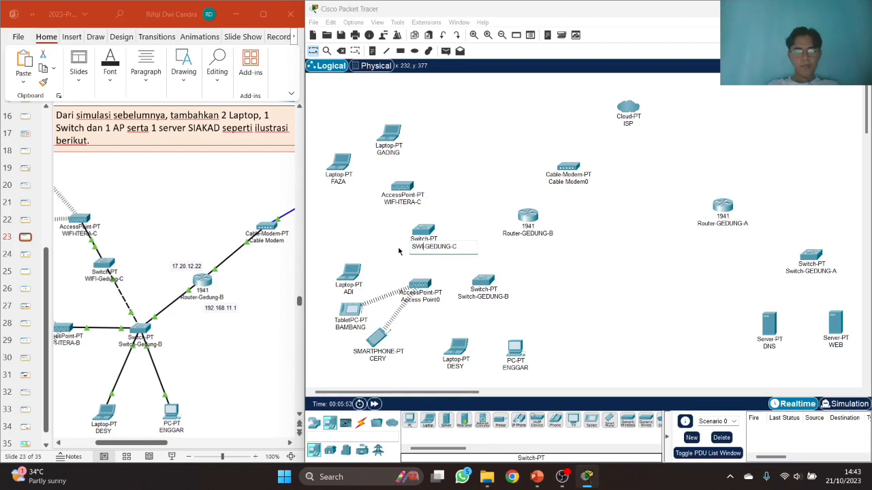
{"action": "left_click", "coordinate": [460, 203]}
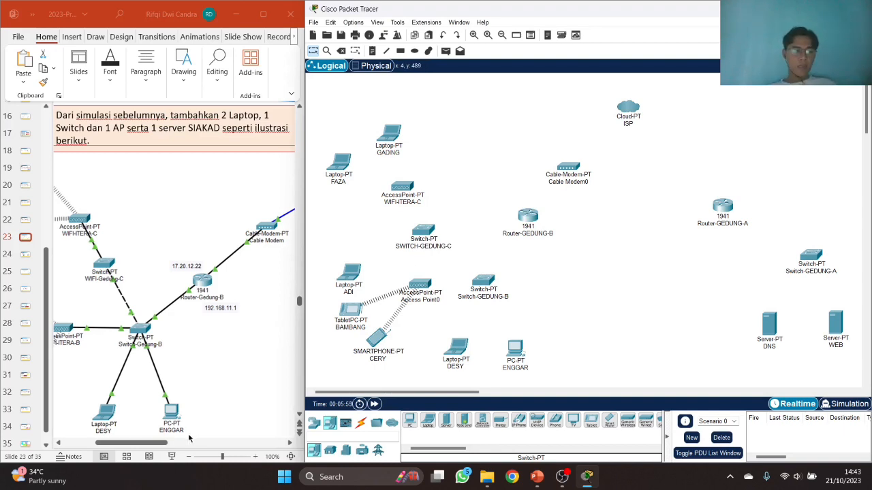
{"action": "left_click", "coordinate": [166, 443]}
{"action": "left_click_drag", "start_coordinate": [166, 443], "coordinate": [242, 456]}
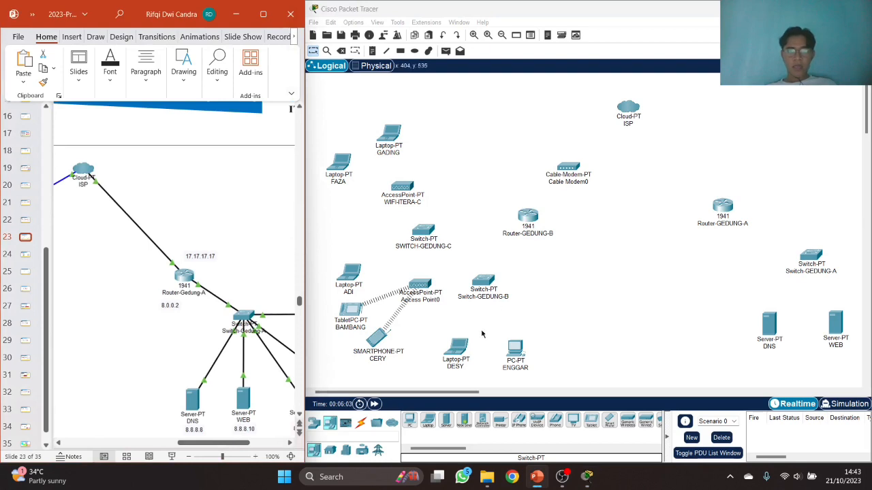
- Cable the ISP cloud's Ethernet port to Router-GEDUNG-A GigabitEthernet0/0 with straight-through copper
{"action": "left_click", "coordinate": [430, 408]}
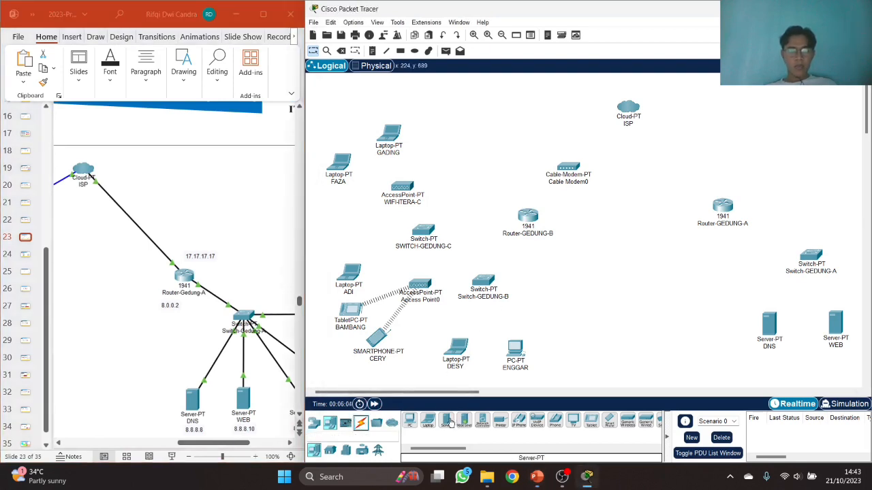
{"action": "left_click", "coordinate": [361, 424]}
{"action": "left_click", "coordinate": [446, 421]}
{"action": "left_click", "coordinate": [631, 112]}
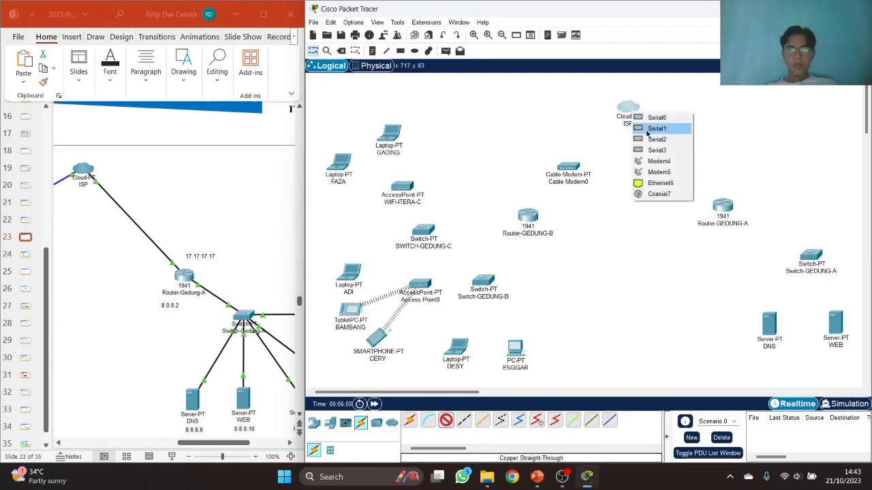
{"action": "left_click", "coordinate": [656, 184]}
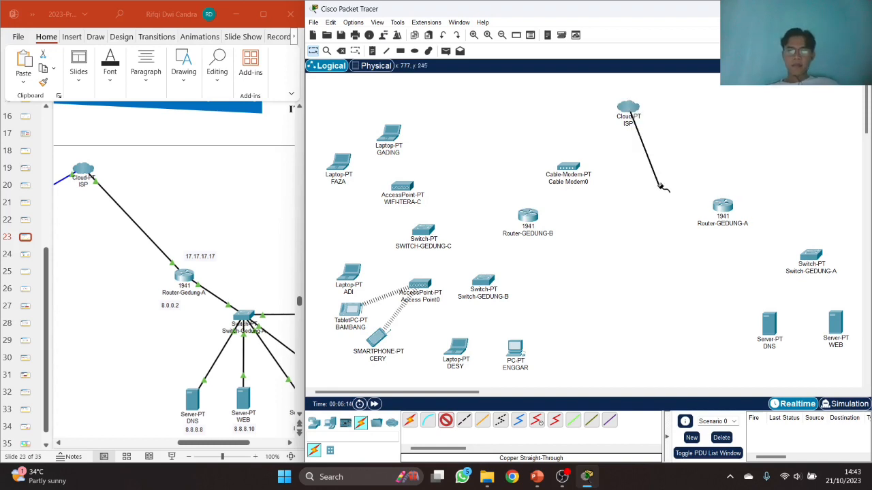
{"action": "left_click", "coordinate": [722, 205]}
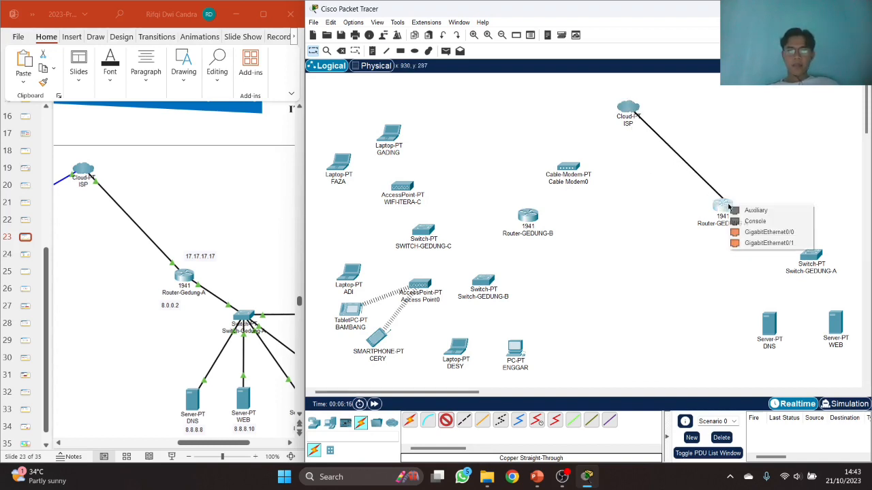
{"action": "left_click", "coordinate": [743, 234]}
- Connect Router-GEDUNG-A to Switch-GEDUNG-A FastEthernet0/1 with a straight-through cable
{"action": "left_click", "coordinate": [446, 421]}
{"action": "left_click", "coordinate": [722, 206]}
{"action": "left_click", "coordinate": [748, 236]}
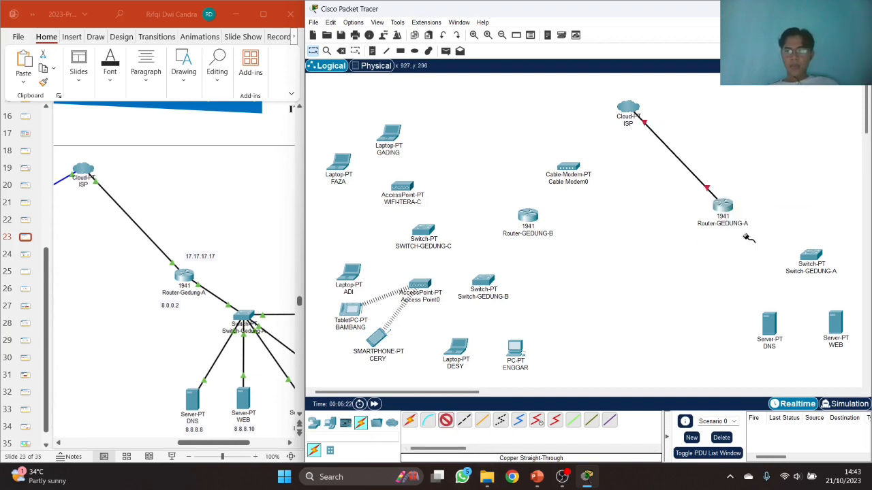
{"action": "left_click", "coordinate": [803, 257]}
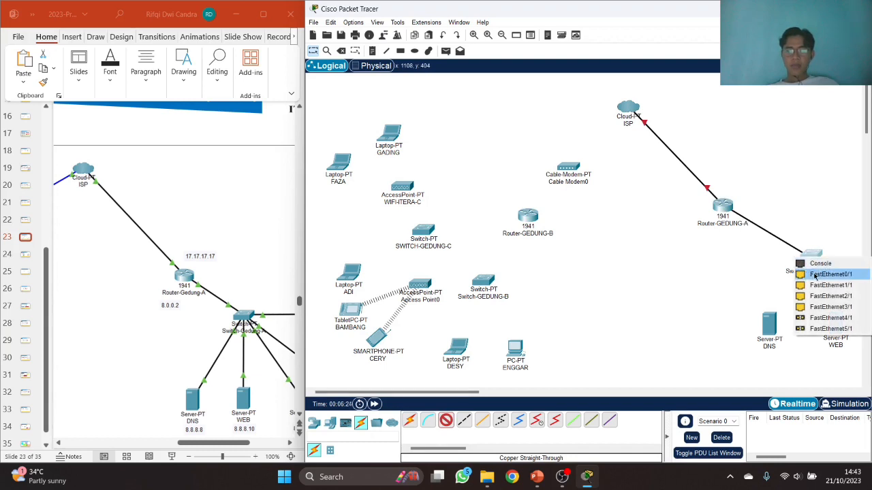
{"action": "left_click", "coordinate": [815, 274]}
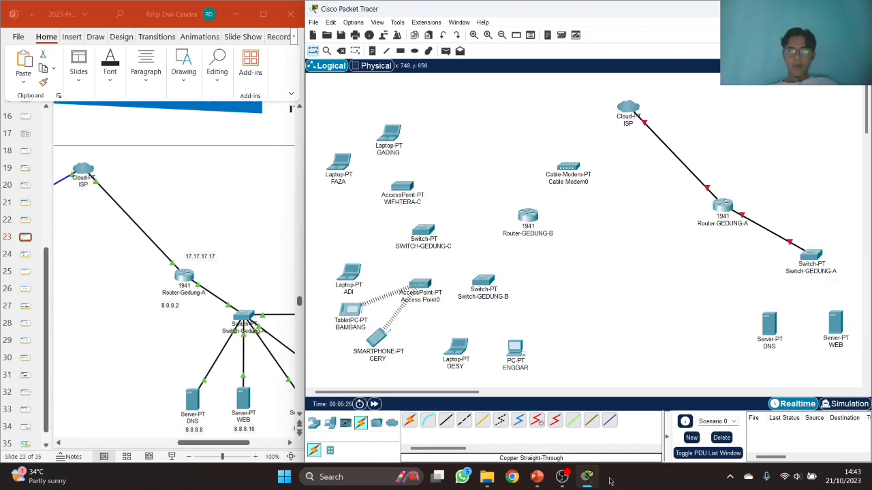
- Cable a free Switch-GEDUNG-A port to the DNS server's FastEthernet0
{"action": "scroll", "coordinate": [475, 397], "scroll_direction": "right", "scroll_amount": 5}
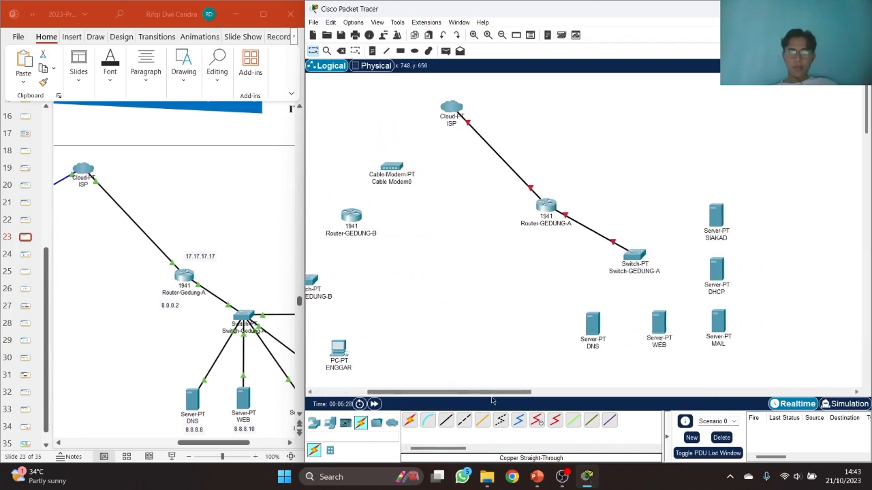
{"action": "left_click", "coordinate": [644, 261]}
{"action": "left_click", "coordinate": [656, 276]}
{"action": "left_click", "coordinate": [593, 323]}
{"action": "left_click", "coordinate": [603, 328]}
- Link Switch-GEDUNG-A to the WEB server, and FastEthernet4/1 to the MAIL server's FastEthernet0
{"action": "left_click", "coordinate": [446, 420]}
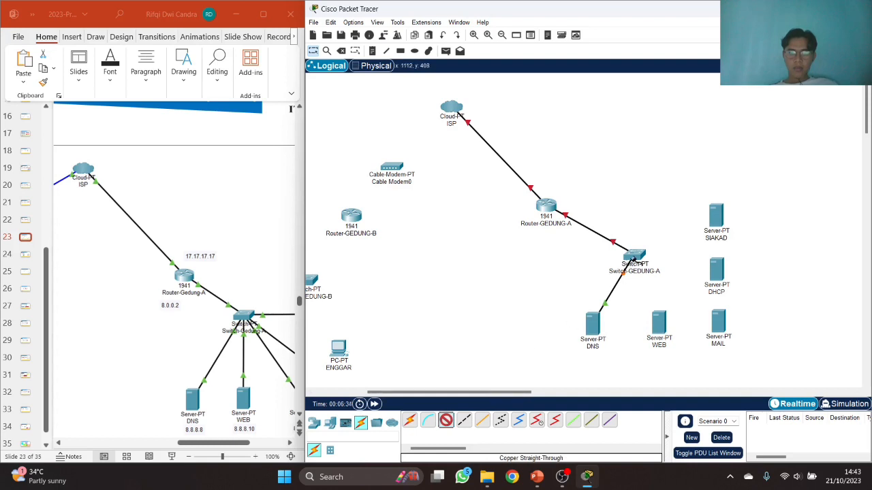
{"action": "left_click", "coordinate": [635, 259]}
{"action": "left_click", "coordinate": [652, 276]}
{"action": "left_click", "coordinate": [659, 324]}
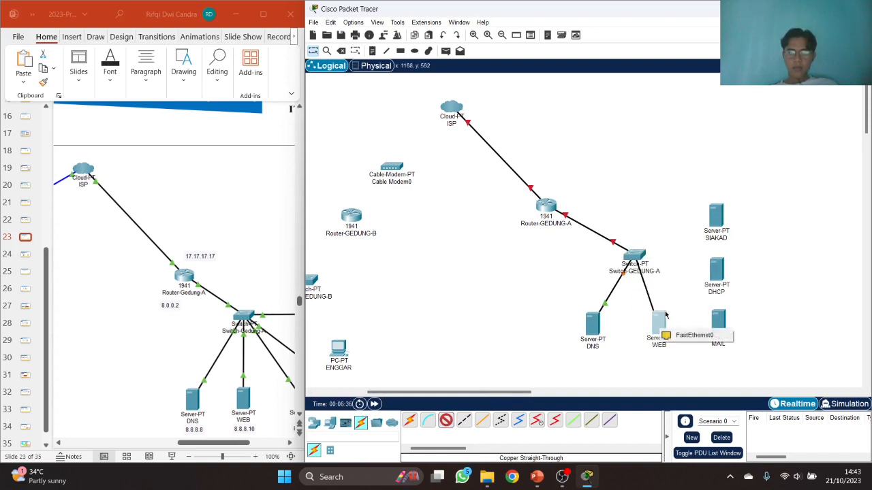
{"action": "left_click", "coordinate": [688, 337]}
{"action": "left_click", "coordinate": [445, 421]}
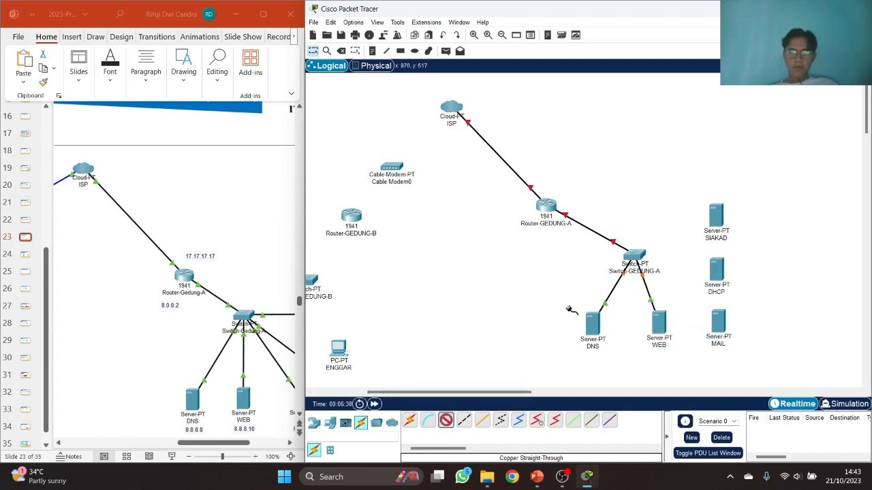
{"action": "left_click", "coordinate": [634, 259]}
{"action": "left_click", "coordinate": [659, 288]}
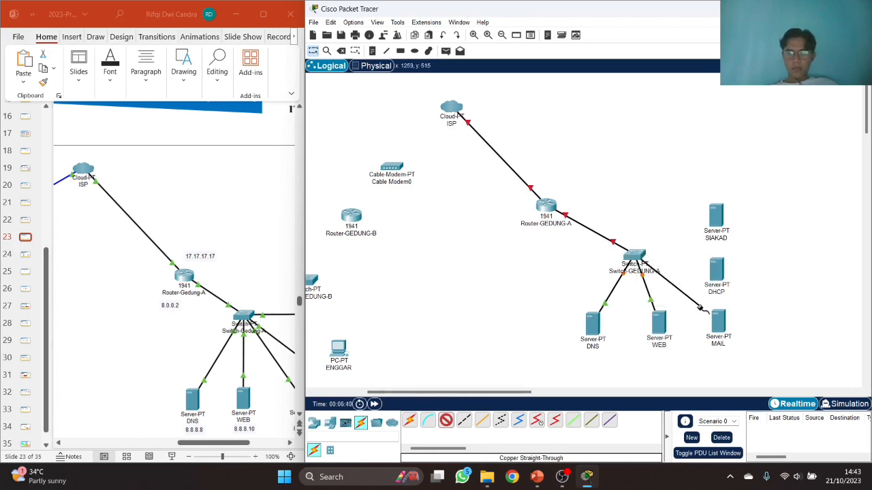
{"action": "left_click", "coordinate": [709, 312]}
{"action": "left_click", "coordinate": [720, 325]}
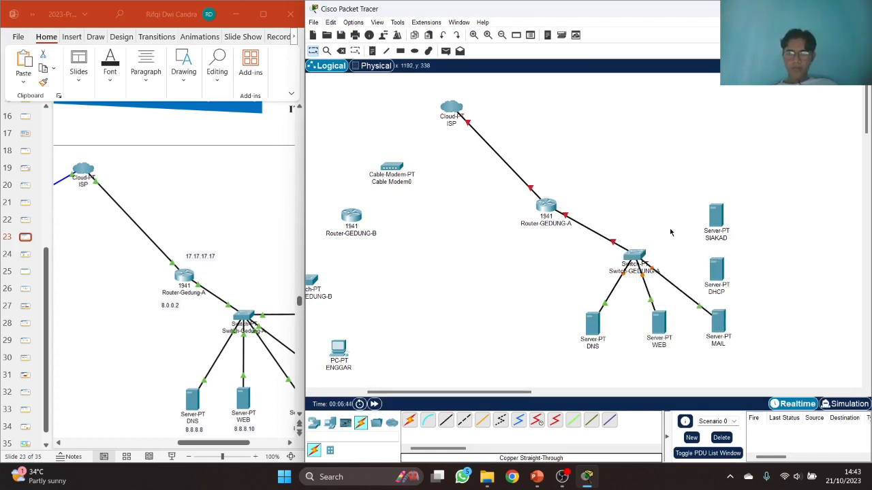
{"action": "left_click", "coordinate": [633, 255]}
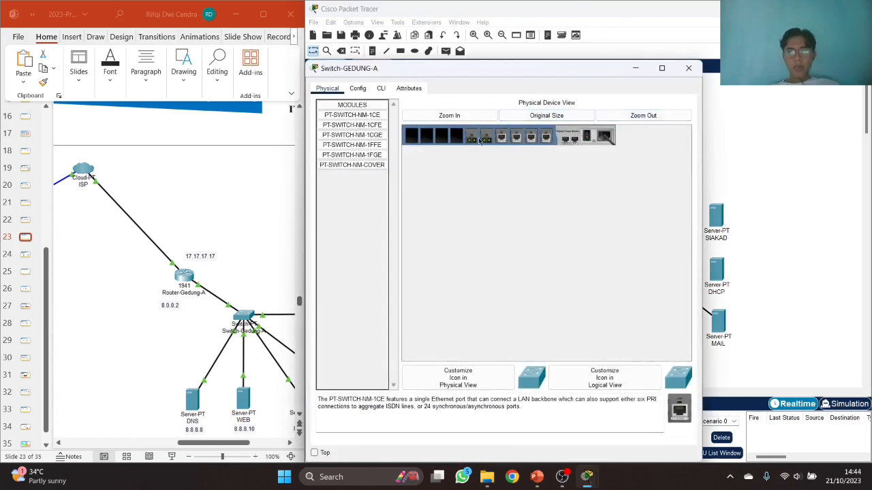
- Insert two PT-SWITCH-NM-1CFE modules into Switch-GEDUNG-A's empty slots and review its Config tab
{"action": "left_click", "coordinate": [368, 125]}
{"action": "left_click_drag", "start_coordinate": [680, 422], "coordinate": [457, 139]}
{"action": "left_click_drag", "start_coordinate": [680, 418], "coordinate": [440, 139]}
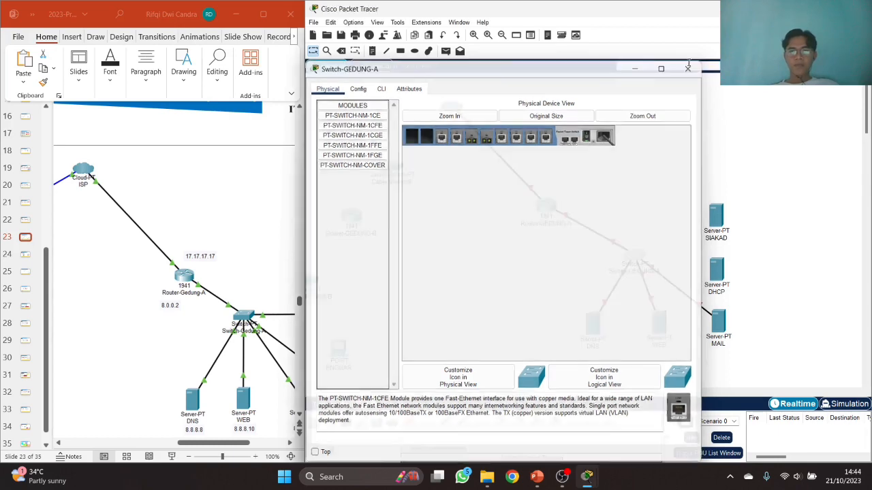
{"action": "left_click", "coordinate": [688, 68]}
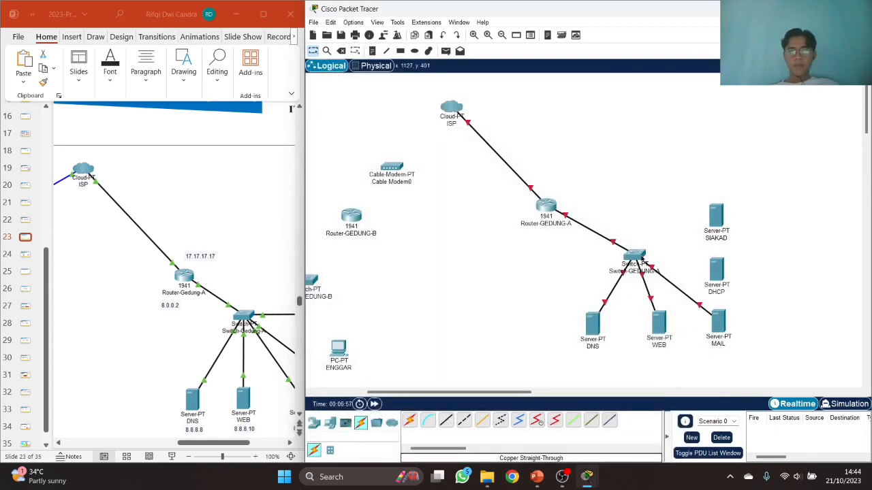
{"action": "left_click", "coordinate": [635, 256]}
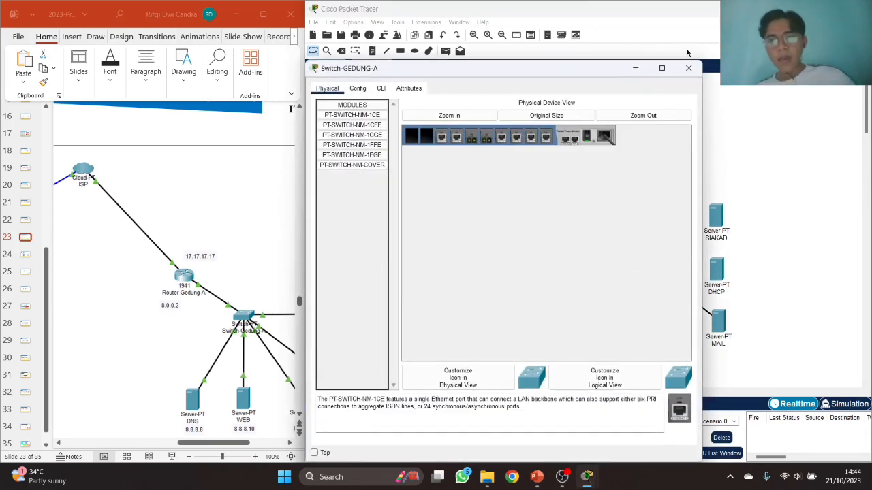
{"action": "left_click", "coordinate": [689, 69]}
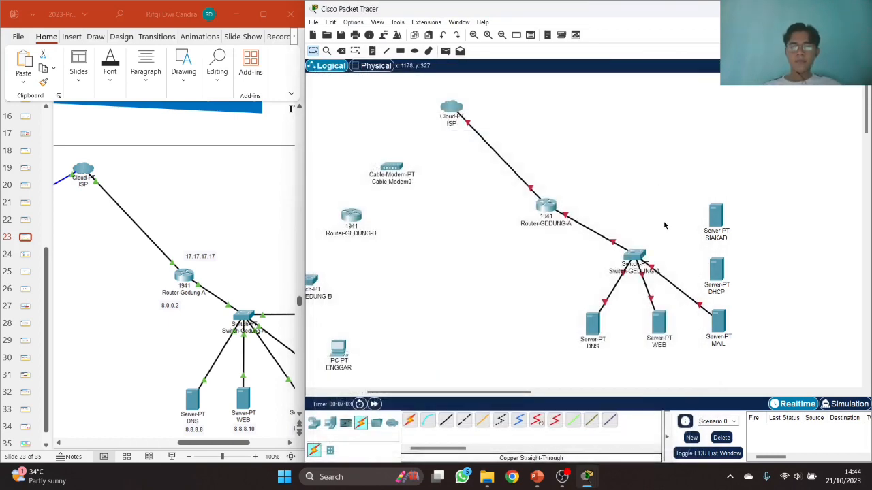
{"action": "left_click", "coordinate": [635, 256]}
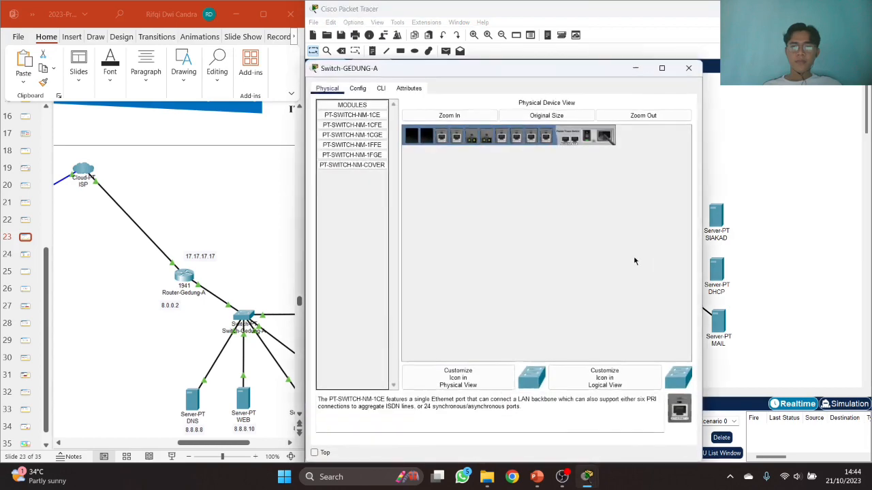
{"action": "left_click", "coordinate": [358, 89]}
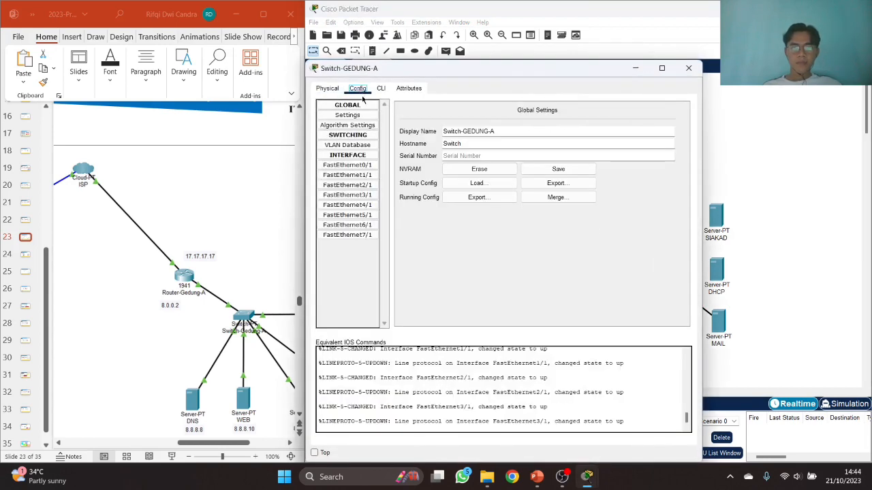
{"action": "left_click", "coordinate": [689, 68]}
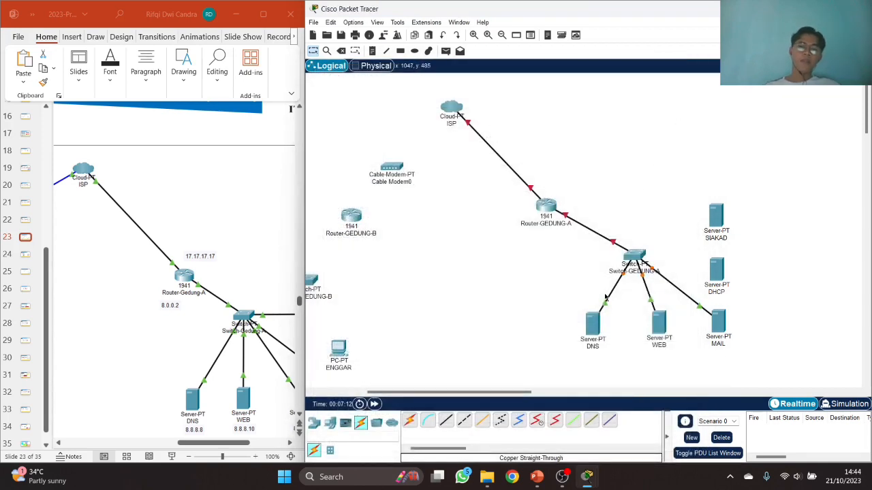
{"action": "left_click", "coordinate": [446, 420]}
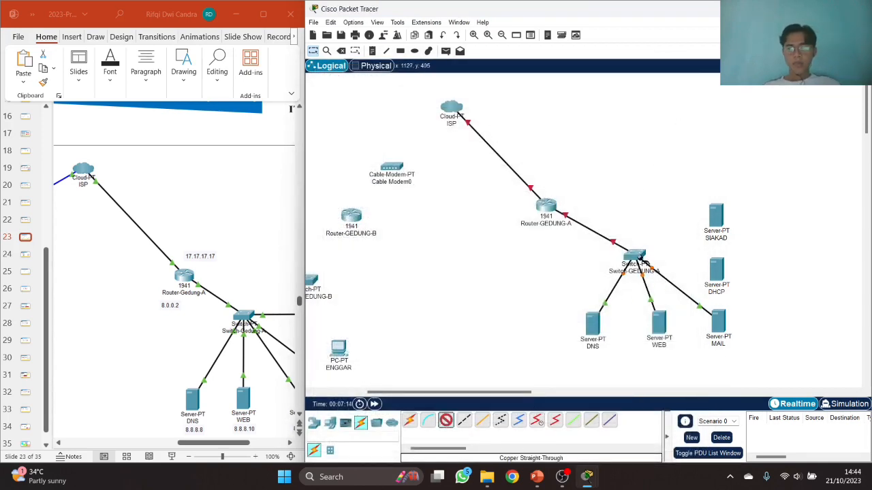
- Cable Switch-GEDUNG-A to the DHCP server's FastEthernet0 and via FastEthernet7/1 to the SIAKAD server
{"action": "left_click", "coordinate": [640, 258]}
{"action": "left_click", "coordinate": [654, 296]}
{"action": "left_click", "coordinate": [717, 273]}
{"action": "left_click", "coordinate": [726, 280]}
{"action": "left_click", "coordinate": [446, 420]}
{"action": "left_click", "coordinate": [637, 257]}
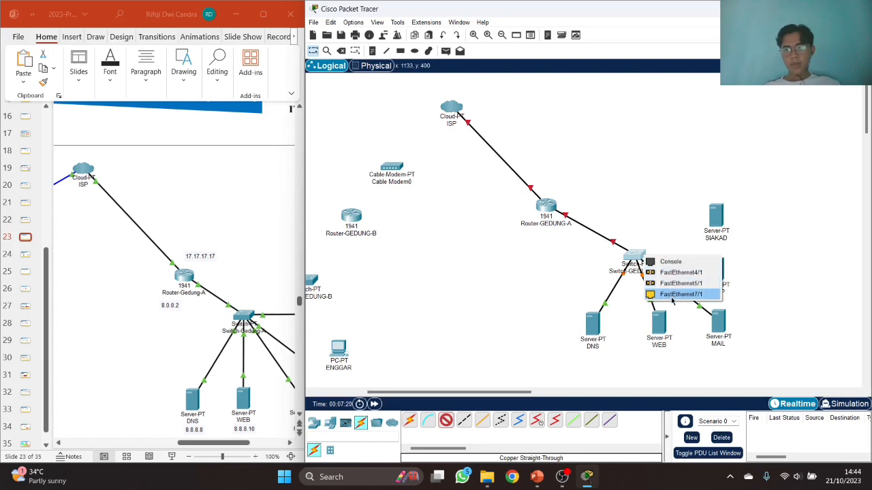
{"action": "left_click", "coordinate": [673, 297]}
{"action": "left_click", "coordinate": [715, 217]}
{"action": "left_click", "coordinate": [739, 226]}
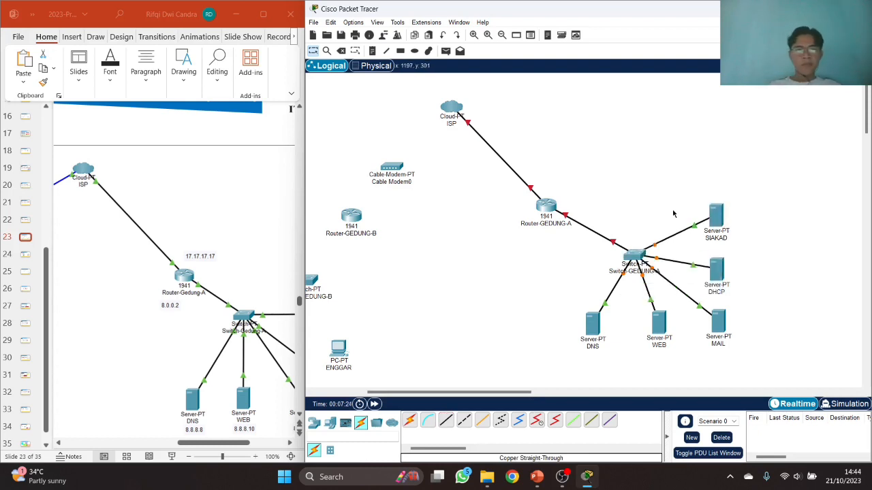
{"action": "left_click", "coordinate": [231, 444]}
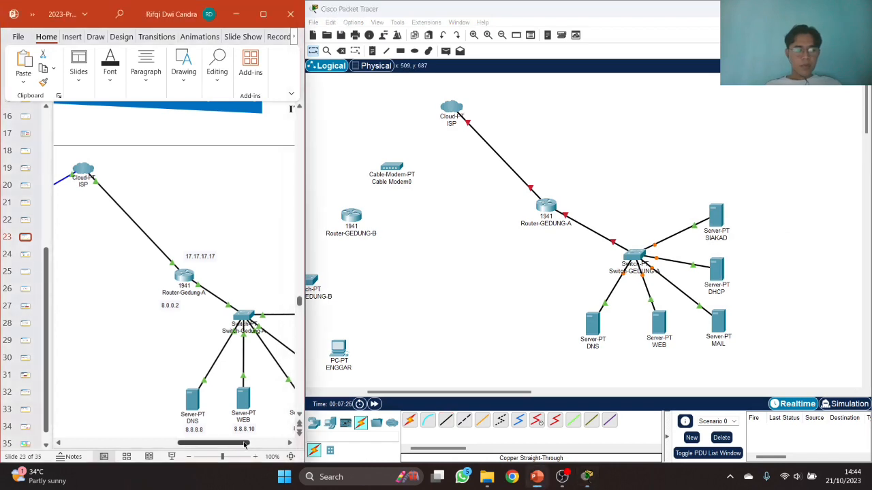
{"action": "left_click_drag", "start_coordinate": [261, 444], "coordinate": [283, 443]}
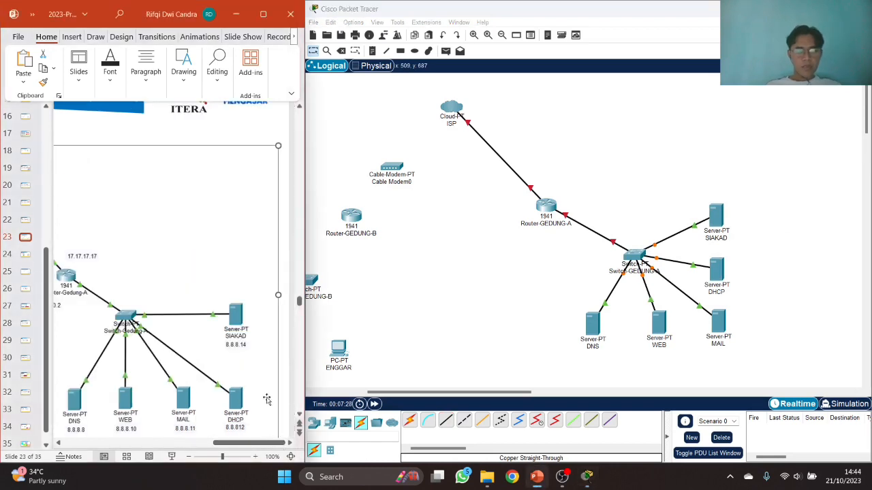
- Add IP notes under the servers: SIAKAD 8.8.8.14, DHCP 8.8.8.12, MAIL 8.8.8.11, WEB 8.8.8.10, DNS 8.8.8.8
{"action": "left_click", "coordinate": [373, 51]}
{"action": "left_click", "coordinate": [709, 247]}
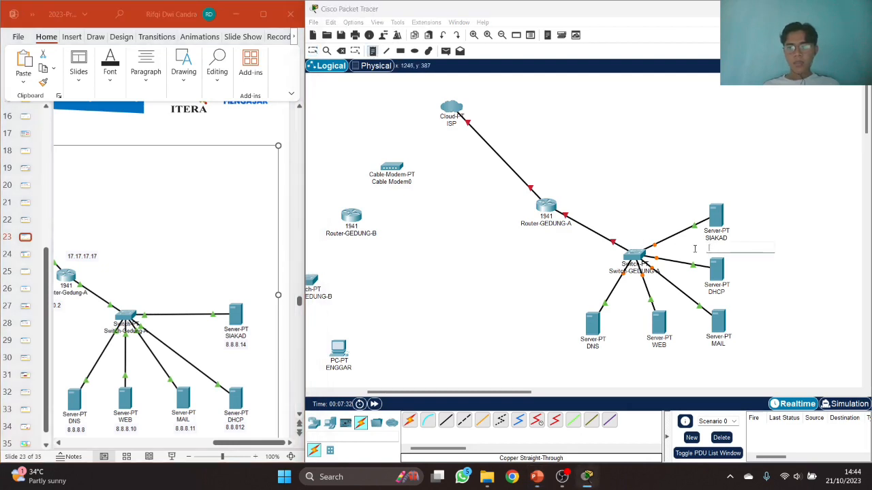
{"action": "type", "text": "8.8"}
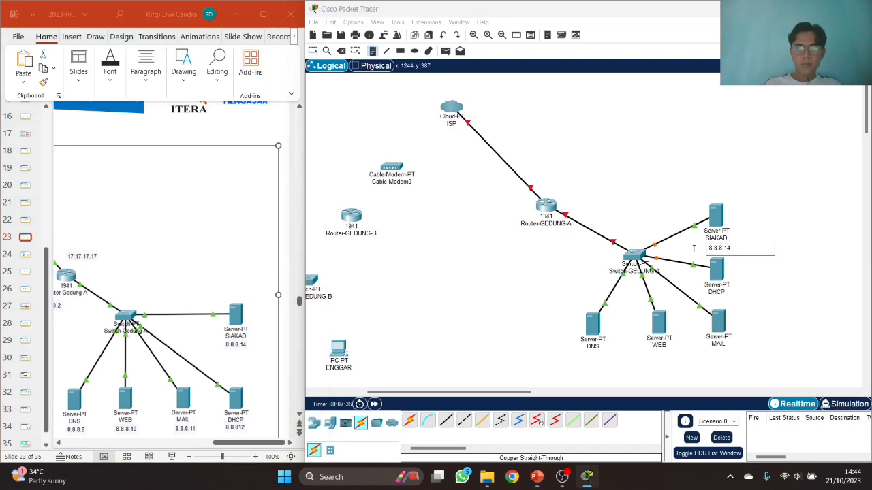
{"action": "type", "text": ".8.14"}
{"action": "left_click", "coordinate": [709, 300]}
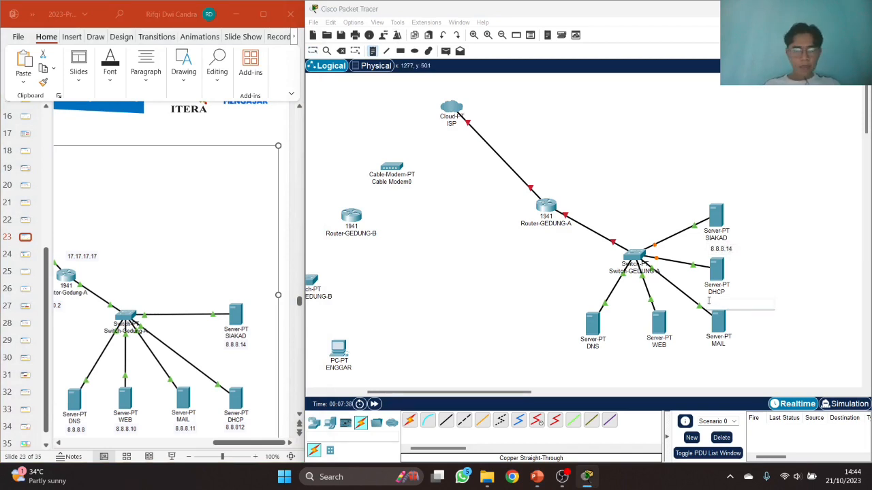
{"action": "type", "text": "8.8"}
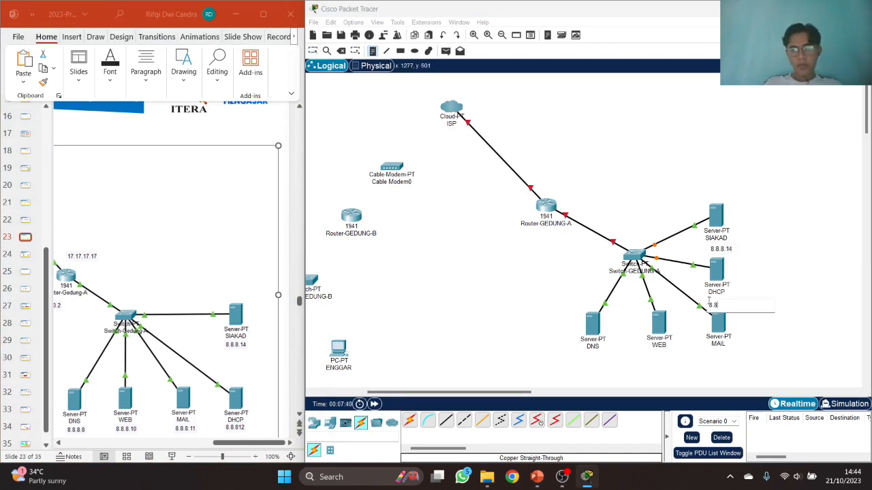
{"action": "type", "text": ".8.12"}
{"action": "left_click", "coordinate": [706, 356]}
{"action": "type", "text": "8"}
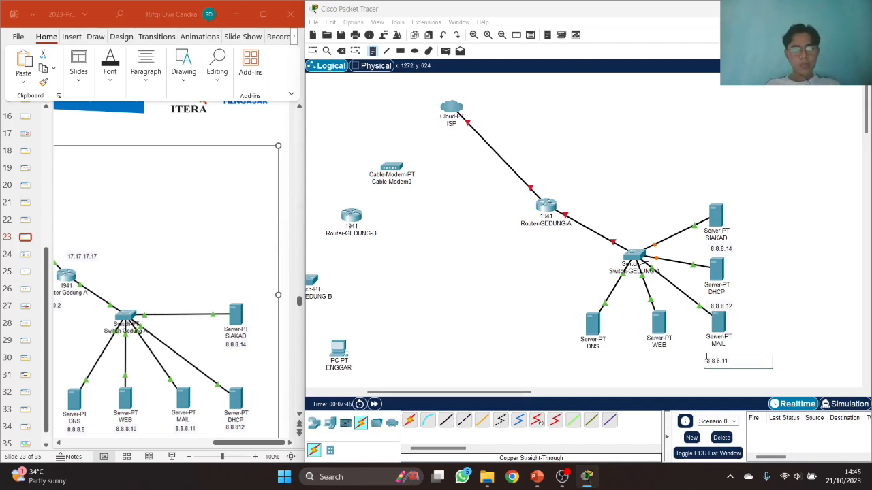
{"action": "left_click", "coordinate": [648, 358]}
{"action": "type", "text": "8.8.8.10"}
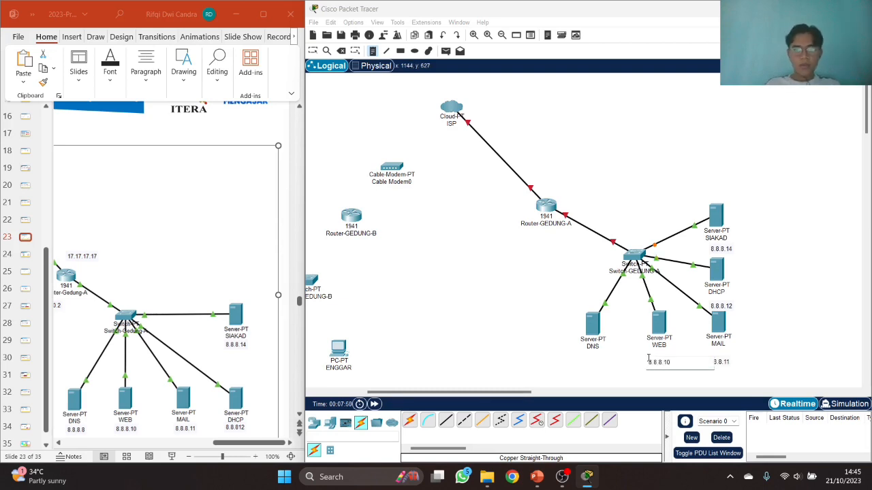
{"action": "left_click", "coordinate": [573, 356]}
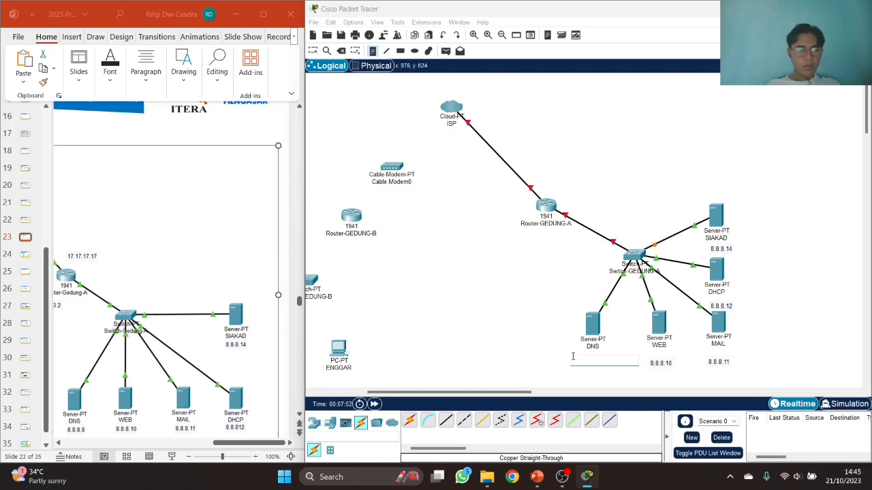
{"action": "type", "text": "8.8.8.8"}
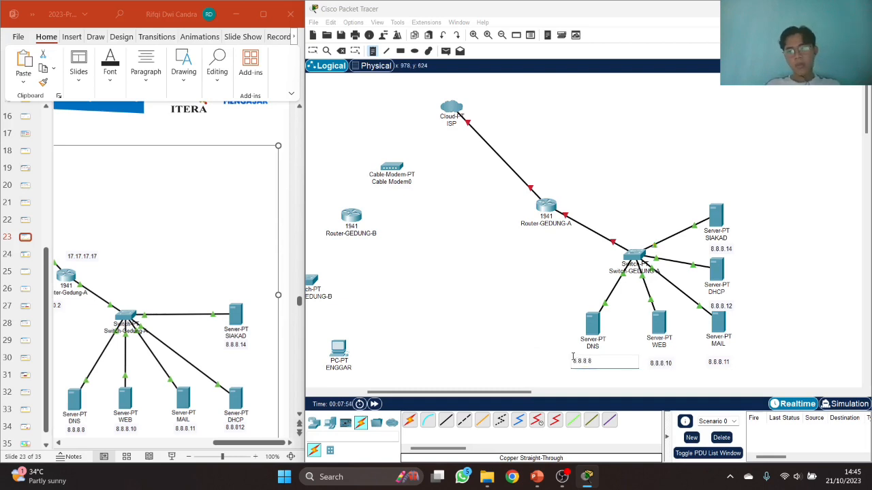
- Align the 8.8.8.x address labels neatly beneath their DHCP, MAIL, WEB and DNS servers
{"action": "left_click", "coordinate": [312, 50]}
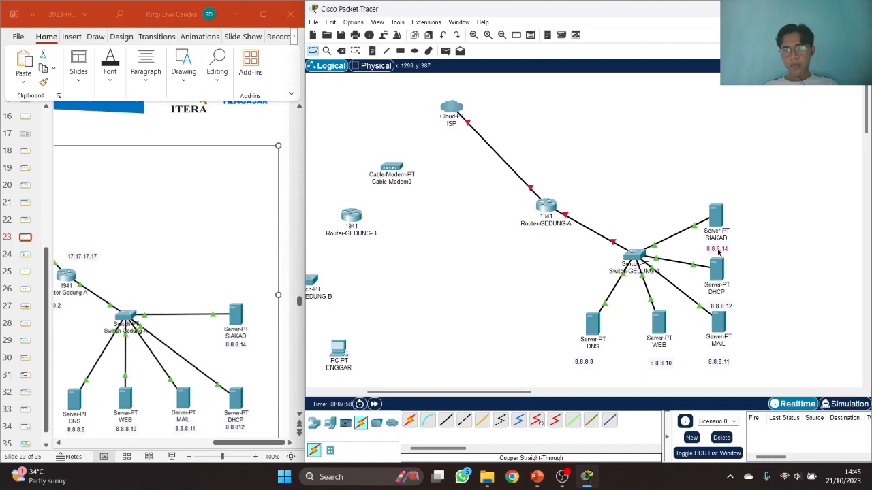
{"action": "left_click_drag", "start_coordinate": [726, 307], "coordinate": [720, 304]}
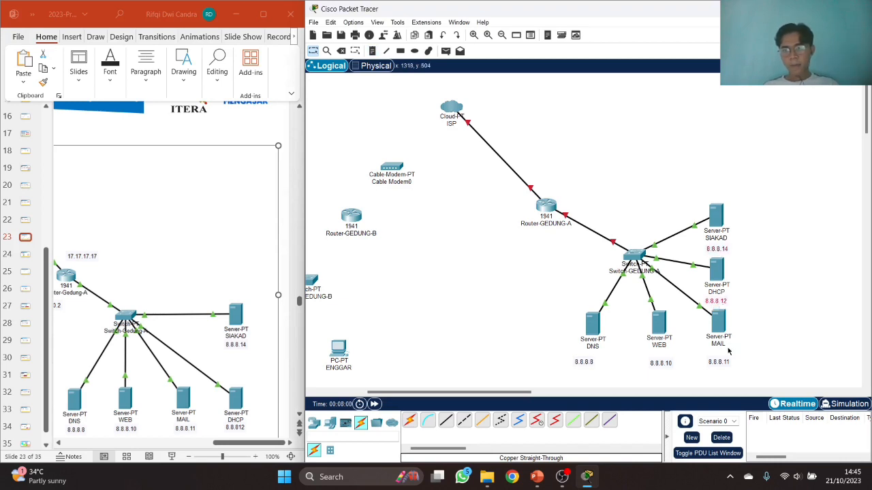
{"action": "left_click_drag", "start_coordinate": [724, 367], "coordinate": [724, 361]}
{"action": "left_click_drag", "start_coordinate": [668, 365], "coordinate": [667, 361]}
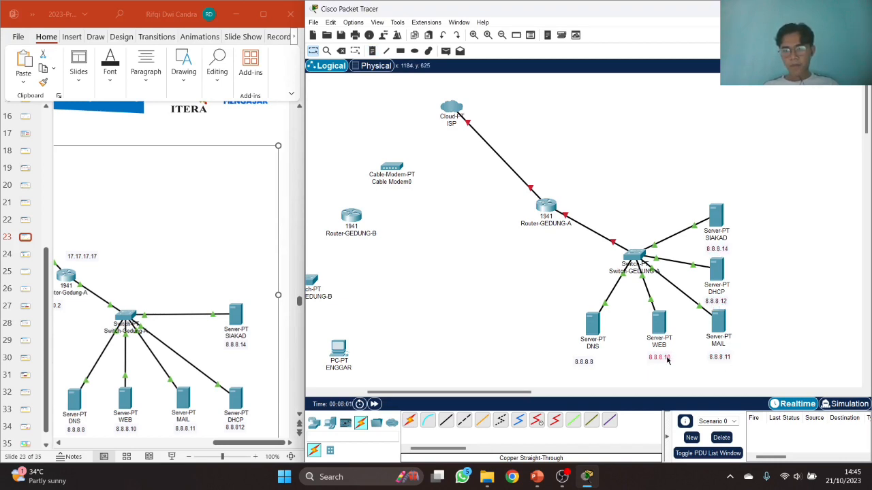
{"action": "left_click_drag", "start_coordinate": [591, 368], "coordinate": [601, 365]}
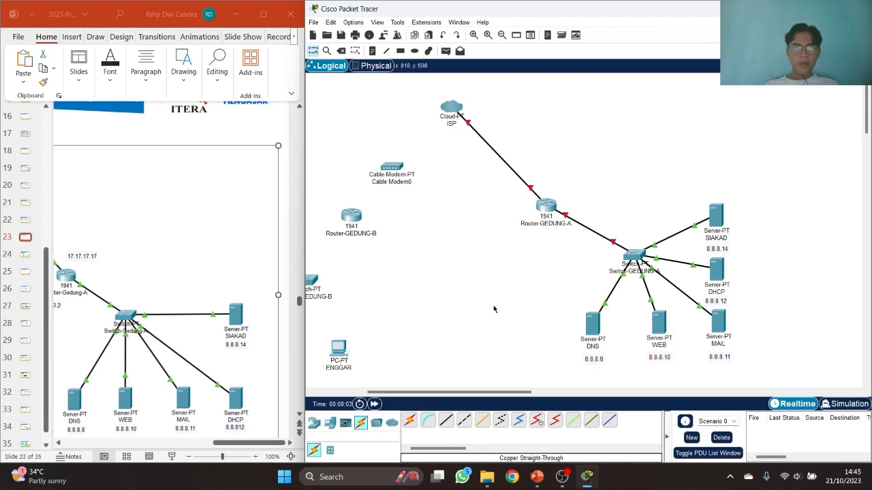
{"action": "left_click_drag", "start_coordinate": [242, 443], "coordinate": [211, 444]}
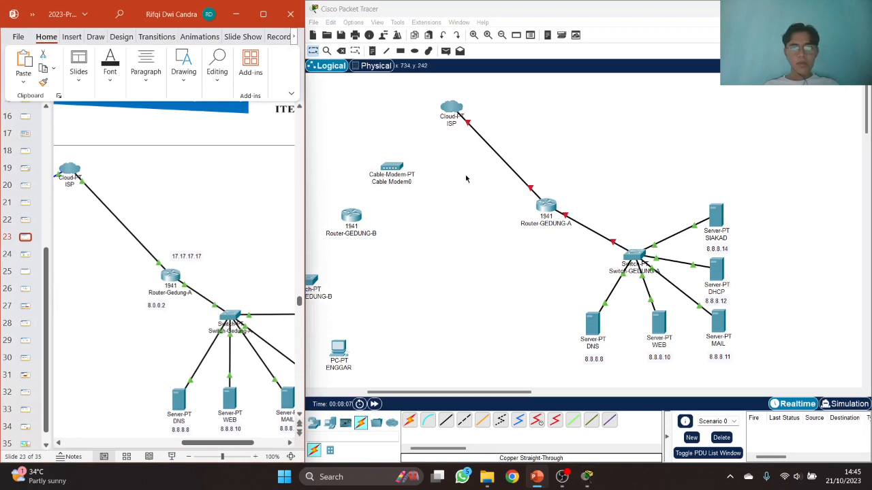
- Add notes '17.17.17.17' by the ISP link and '8.0.0.2' beside Router-GEDUNG-A
{"action": "left_click", "coordinate": [372, 51]}
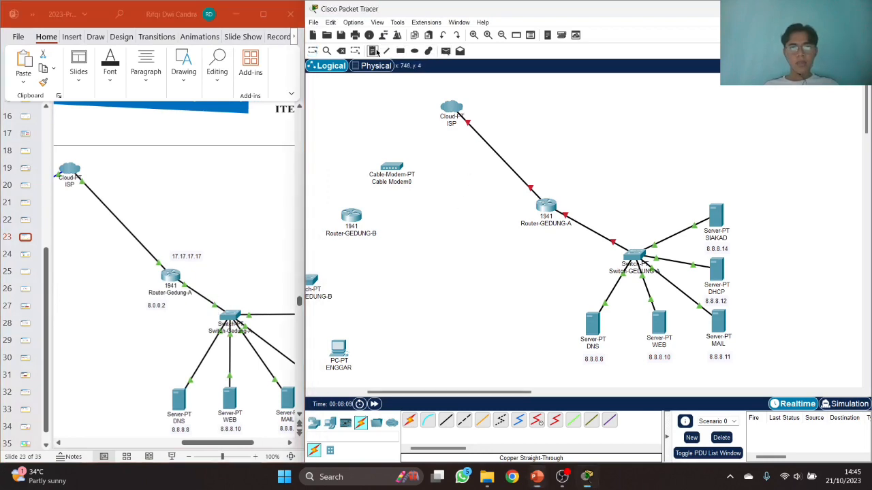
{"action": "left_click", "coordinate": [518, 148]}
{"action": "type", "text": "17.17.17.17"}
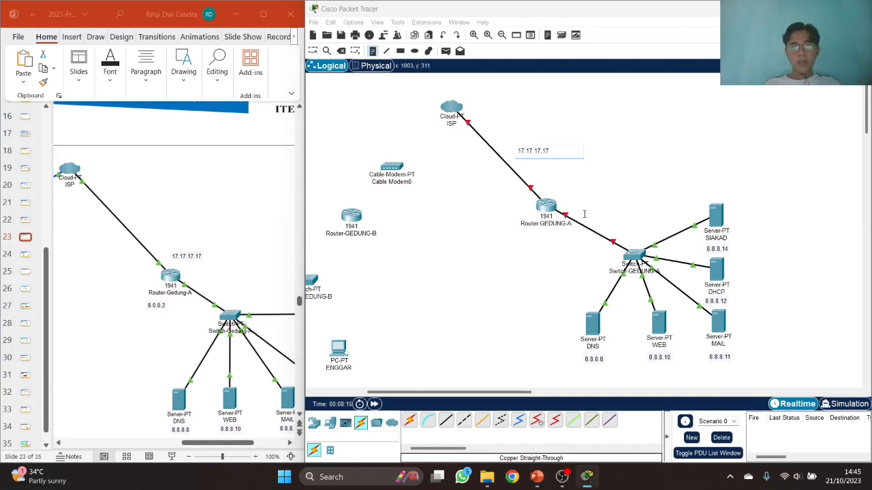
{"action": "left_click", "coordinate": [584, 215]}
{"action": "type", "text": "8.0.0.0"}
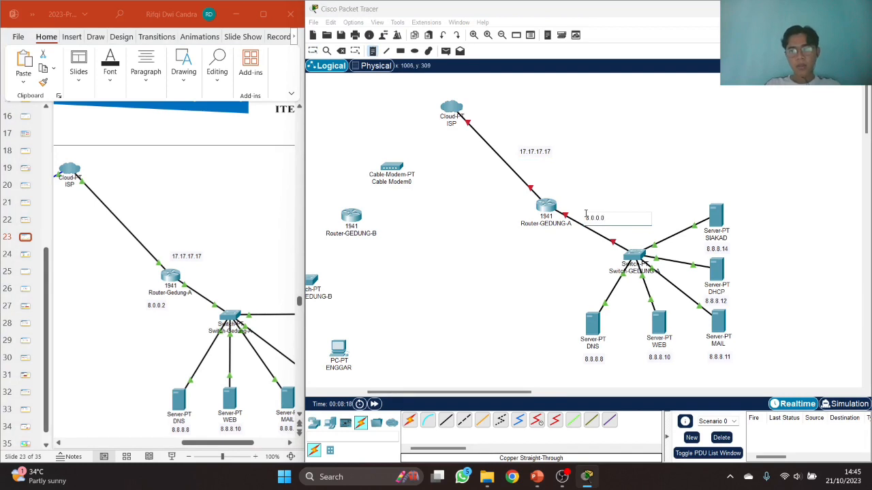
{"action": "key", "text": "BackSpace"}
{"action": "type", "text": "2"}
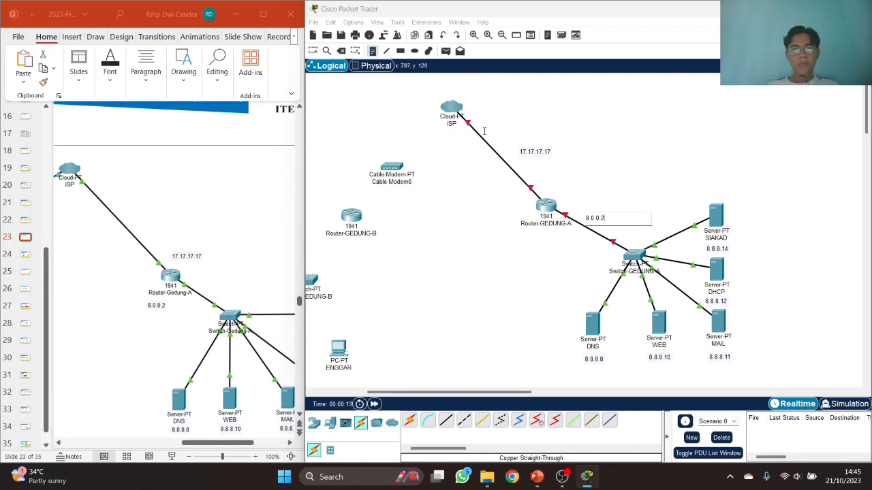
{"action": "left_click", "coordinate": [312, 50]}
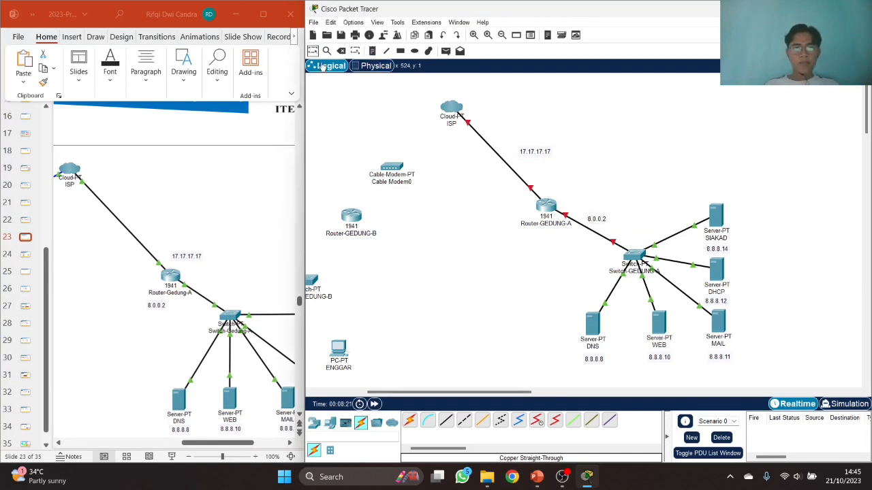
- Connect the ISP cloud's coaxial port to Cable Modem0 Port 0 with a coaxial cable
{"action": "left_click_drag", "start_coordinate": [518, 397], "coordinate": [463, 398]}
{"action": "left_click", "coordinate": [184, 443]}
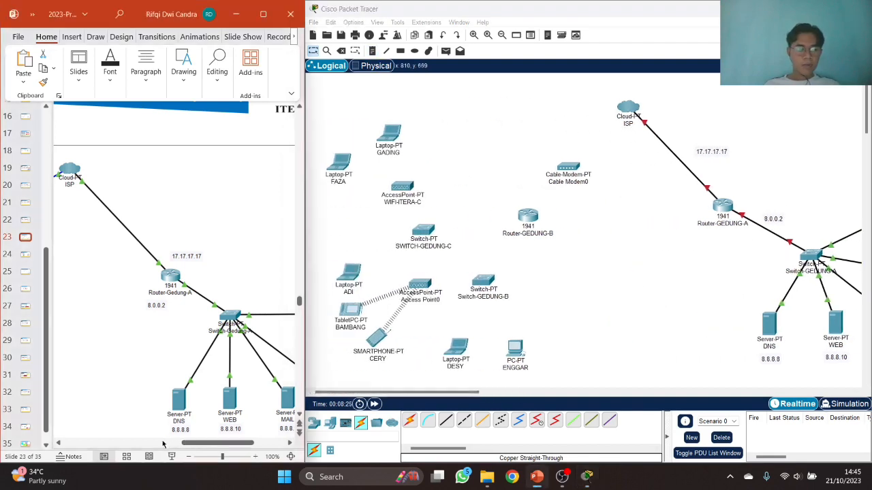
{"action": "left_click_drag", "start_coordinate": [184, 443], "coordinate": [118, 444]}
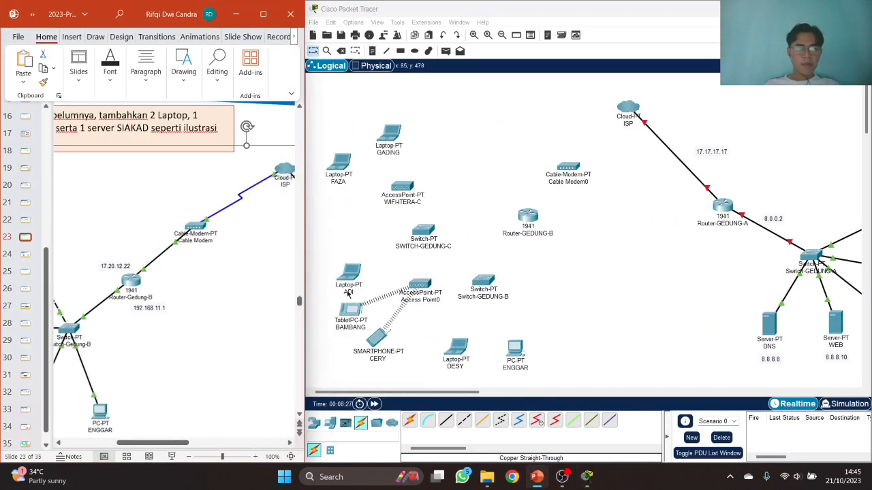
{"action": "left_click", "coordinate": [519, 420]}
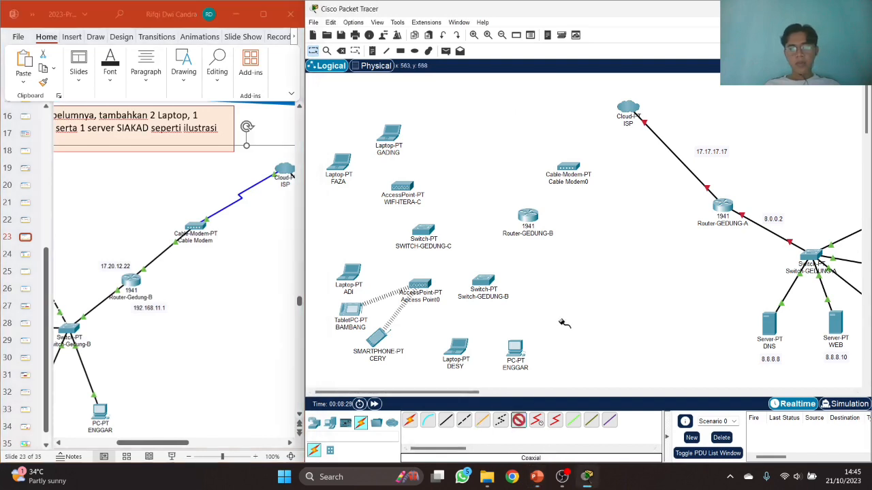
{"action": "left_click", "coordinate": [621, 114]}
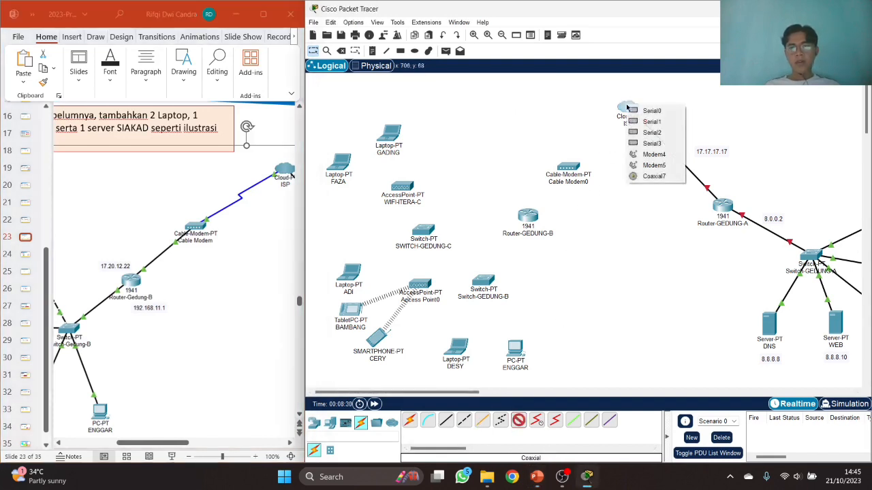
{"action": "left_click", "coordinate": [645, 179]}
{"action": "left_click", "coordinate": [582, 174]}
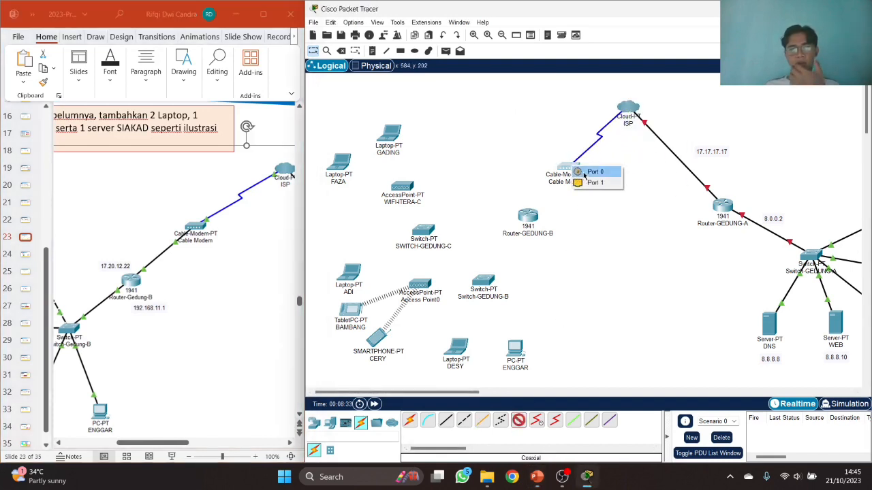
{"action": "left_click", "coordinate": [586, 172]}
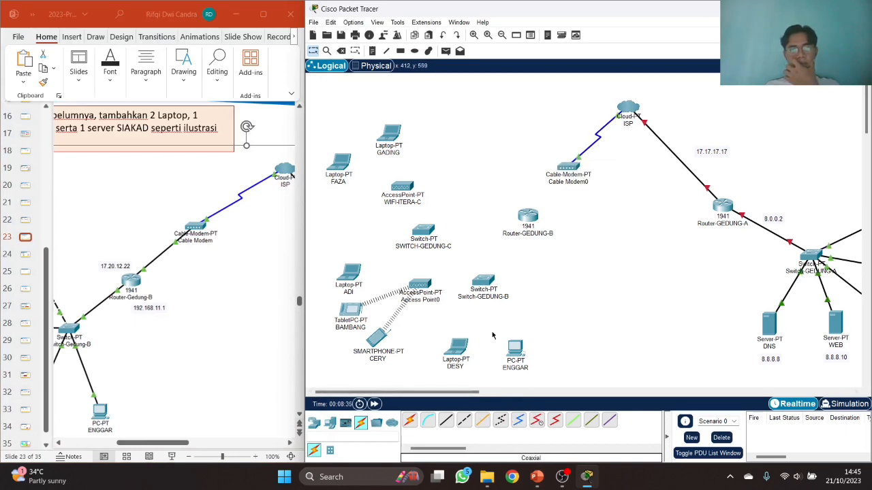
- Cable Cable Modem0 to Router-GEDUNG-B Gi0/0, and Router-GEDUNG-B Gi0/1 to Switch-GEDUNG-B Fa0/1, straight-through
{"action": "left_click", "coordinate": [445, 420]}
{"action": "left_click", "coordinate": [568, 178]}
{"action": "left_click", "coordinate": [593, 181]}
{"action": "left_click", "coordinate": [535, 219]}
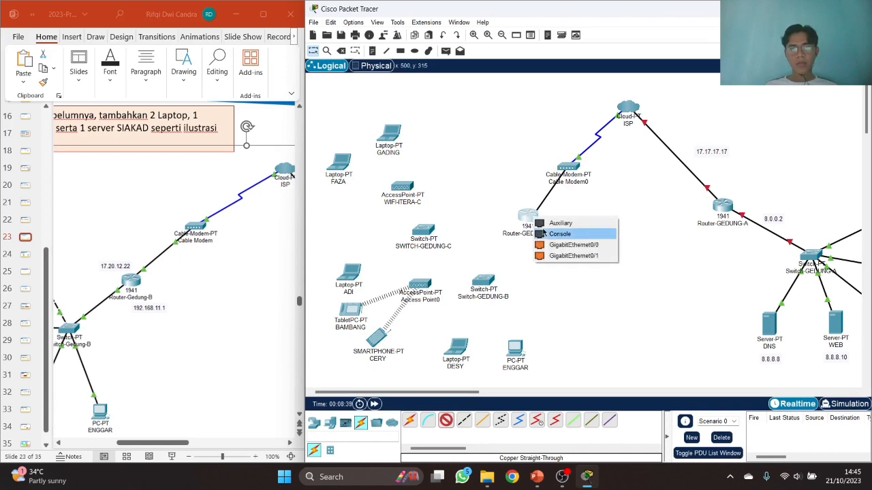
{"action": "left_click", "coordinate": [570, 245]}
{"action": "left_click", "coordinate": [445, 420]}
{"action": "left_click", "coordinate": [529, 219]}
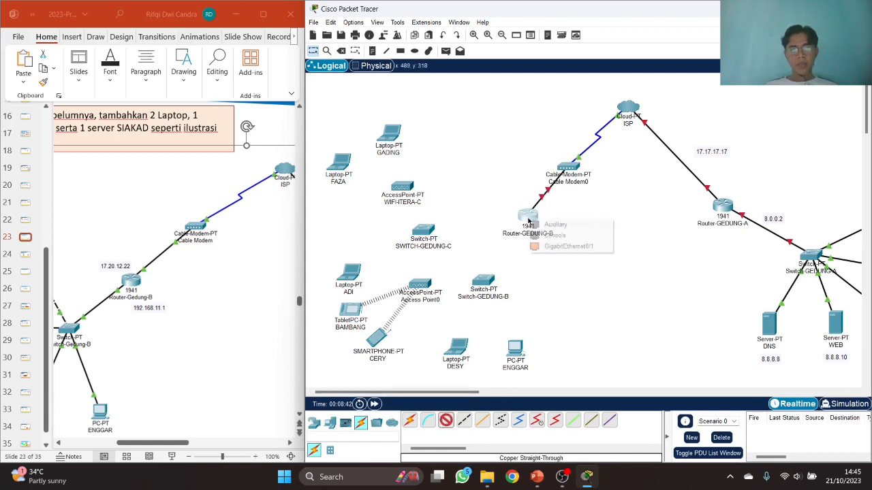
{"action": "left_click", "coordinate": [568, 246]}
{"action": "left_click", "coordinate": [489, 282]}
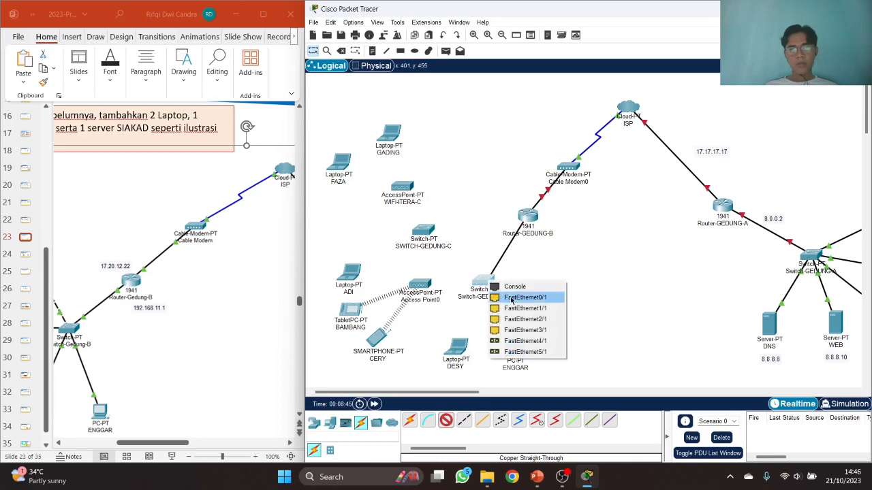
{"action": "left_click", "coordinate": [512, 299]}
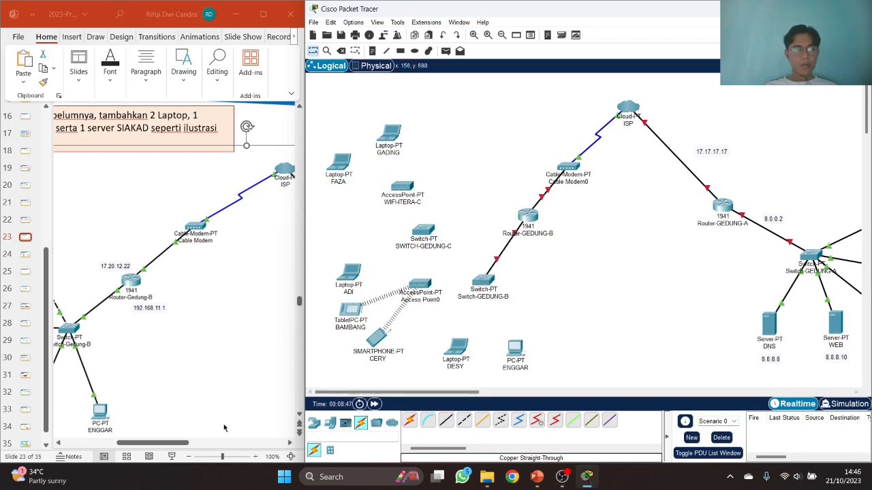
- Join Switch-GEDUNG-B to Switch-GEDUNG-C FastEthernet0/1 with a copper cross-over cable
{"action": "left_click_drag", "start_coordinate": [158, 444], "coordinate": [121, 446]}
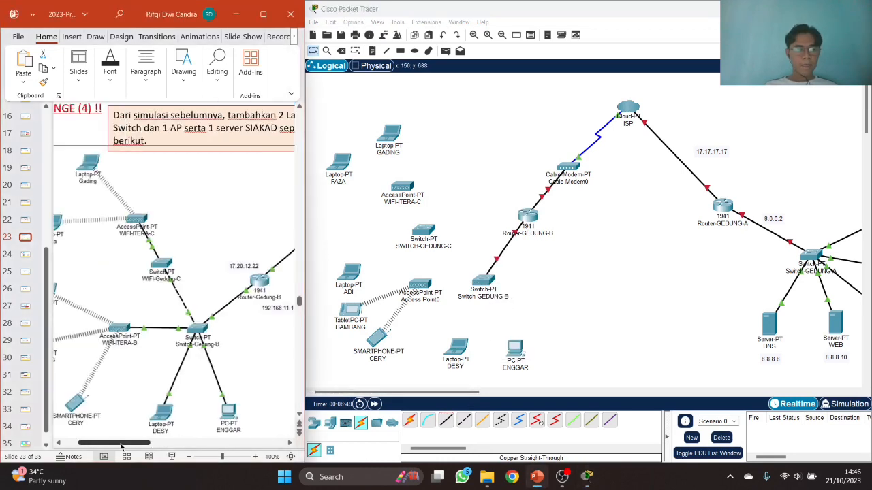
{"action": "left_click", "coordinate": [464, 421]}
{"action": "left_click", "coordinate": [481, 280]}
{"action": "left_click", "coordinate": [499, 298]}
{"action": "left_click", "coordinate": [430, 232]}
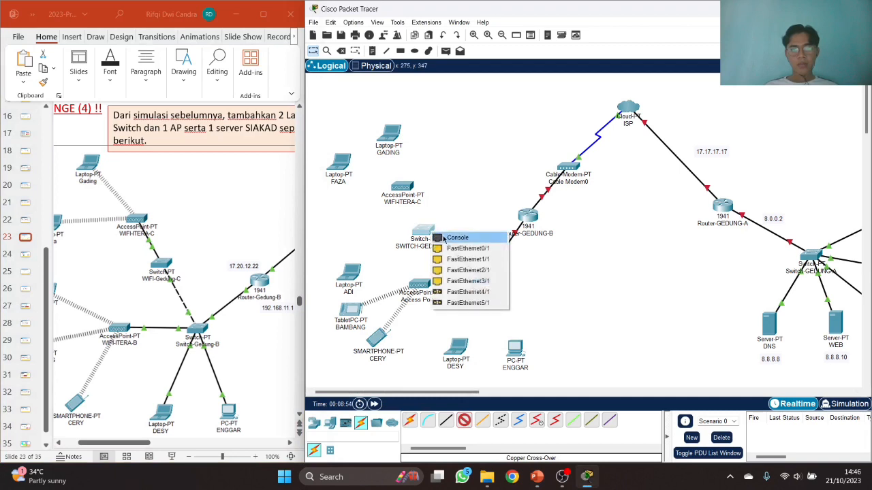
{"action": "left_click", "coordinate": [459, 247]}
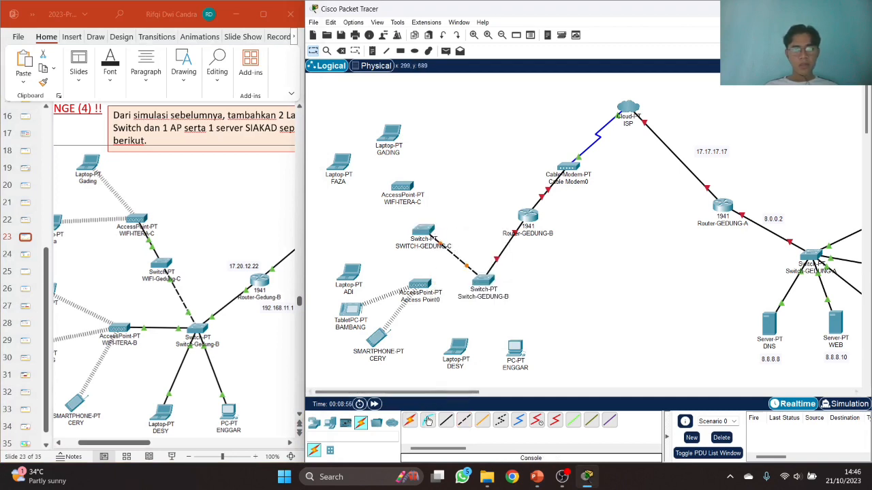
{"action": "left_click", "coordinate": [446, 422]}
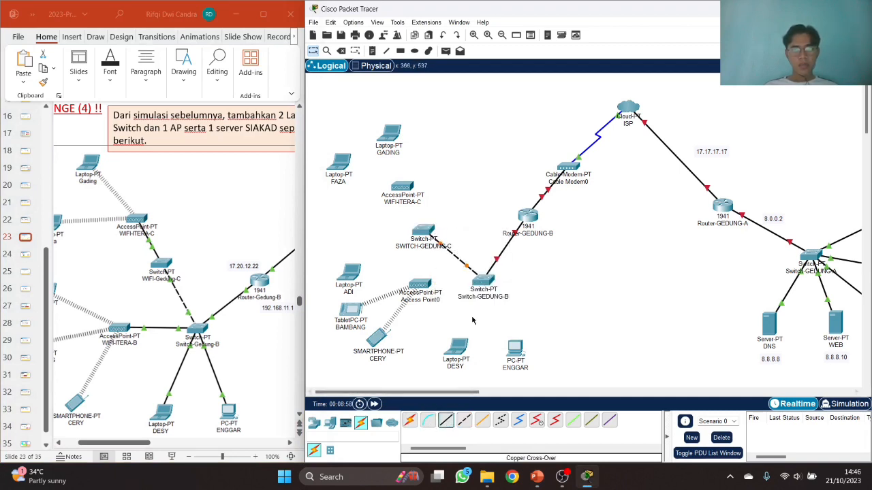
{"action": "left_click", "coordinate": [482, 281]}
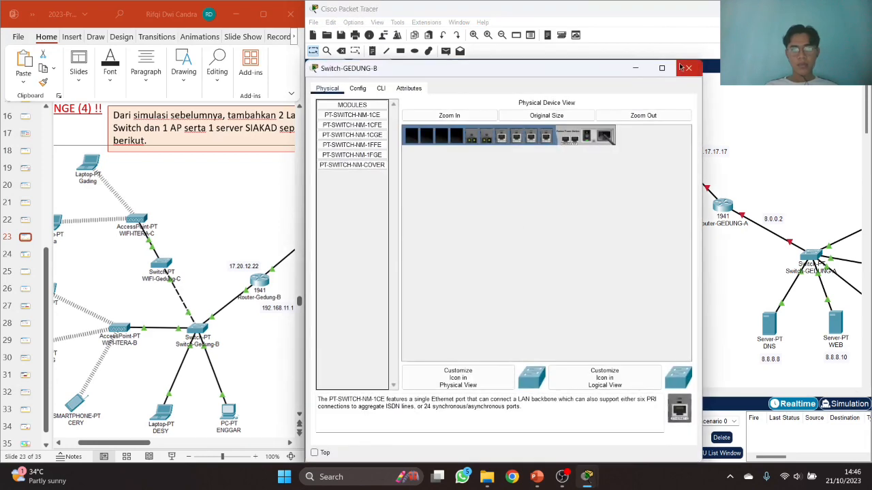
- Cable Switch-GEDUNG-B Fa2/1 to Access Point0 and Fa3/1 to laptop DESY's FastEthernet0
{"action": "left_click", "coordinate": [689, 68]}
{"action": "left_click", "coordinate": [444, 422]}
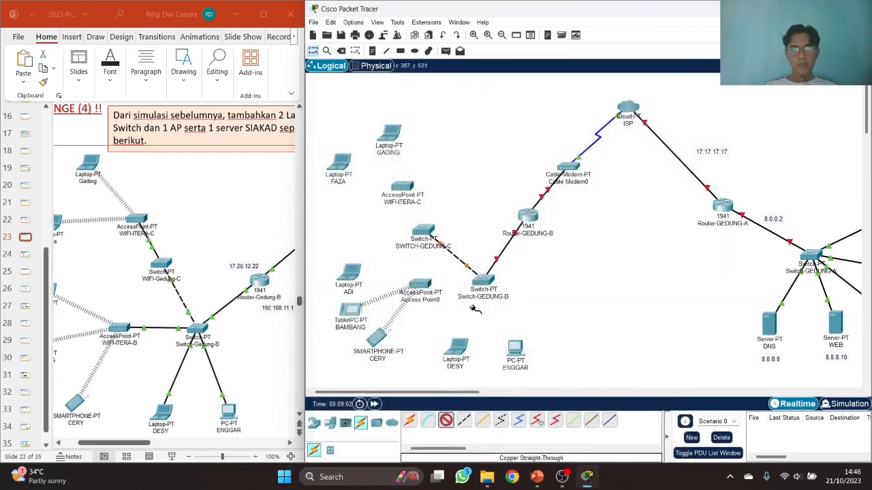
{"action": "left_click", "coordinate": [481, 280]}
{"action": "left_click", "coordinate": [504, 297]}
{"action": "left_click", "coordinate": [419, 284]}
{"action": "left_click", "coordinate": [446, 421]}
{"action": "left_click", "coordinate": [483, 285]}
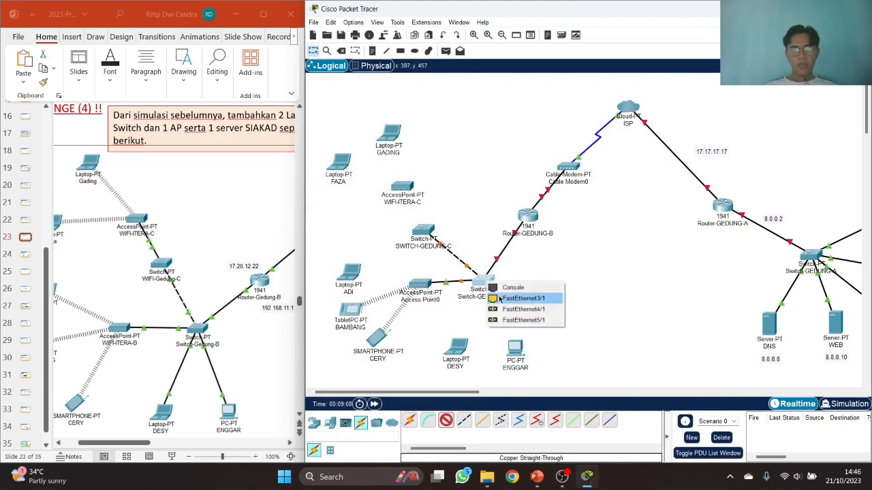
{"action": "left_click", "coordinate": [507, 298]}
{"action": "left_click", "coordinate": [456, 348]}
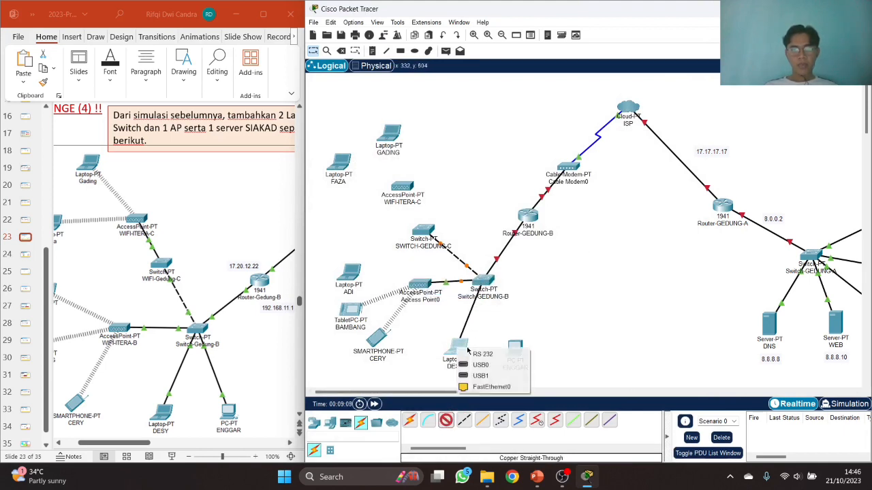
{"action": "left_click", "coordinate": [485, 387]}
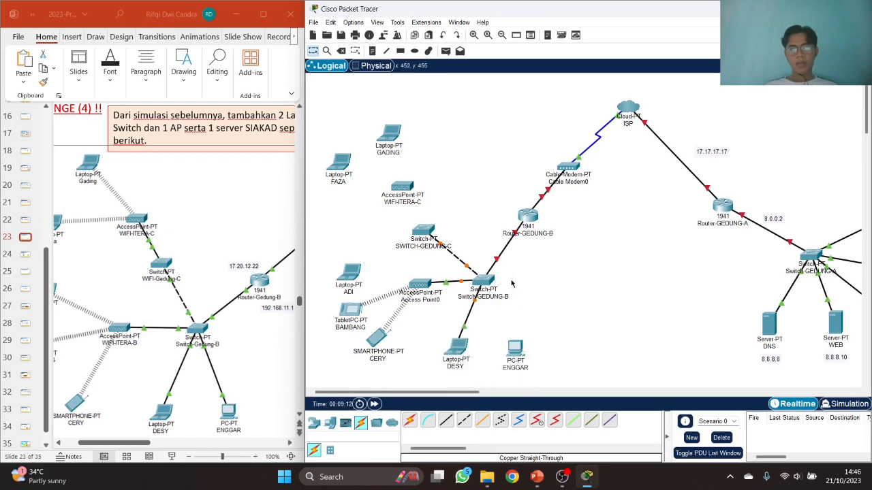
- Check Switch-GEDUNG-B's Config tab and add another PT-SWITCH-NM-1CFE module to it
{"action": "left_click", "coordinate": [485, 283]}
{"action": "left_click", "coordinate": [358, 88]}
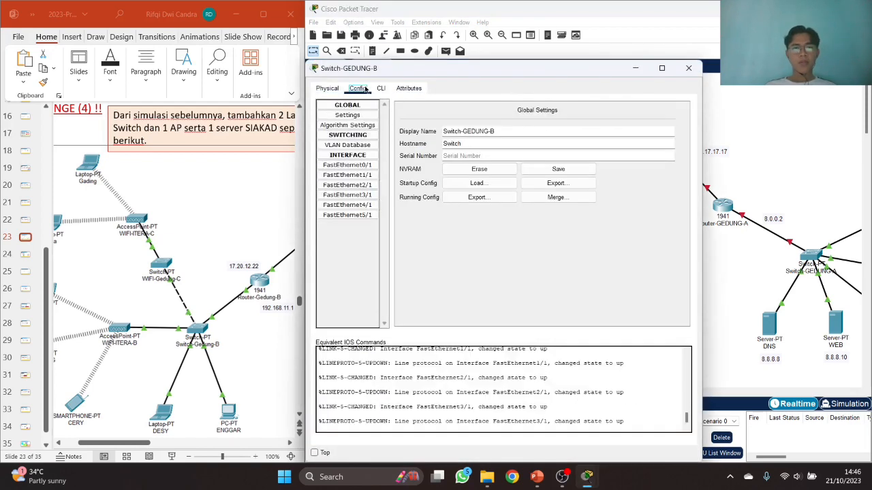
{"action": "left_click", "coordinate": [328, 88]}
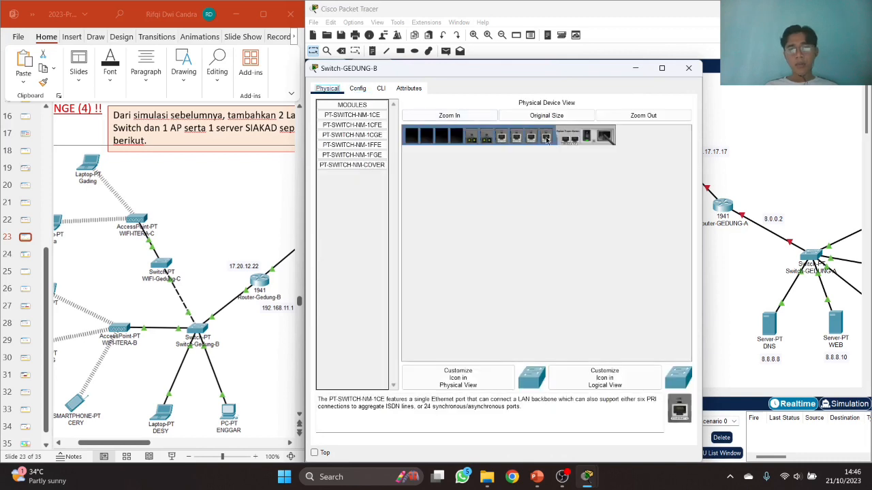
{"action": "left_click_drag", "start_coordinate": [351, 125], "coordinate": [457, 136]}
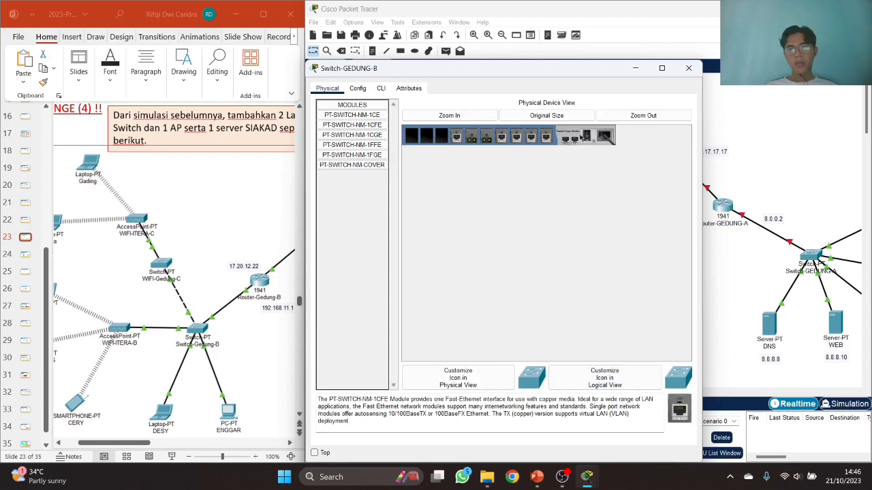
{"action": "left_click", "coordinate": [688, 68]}
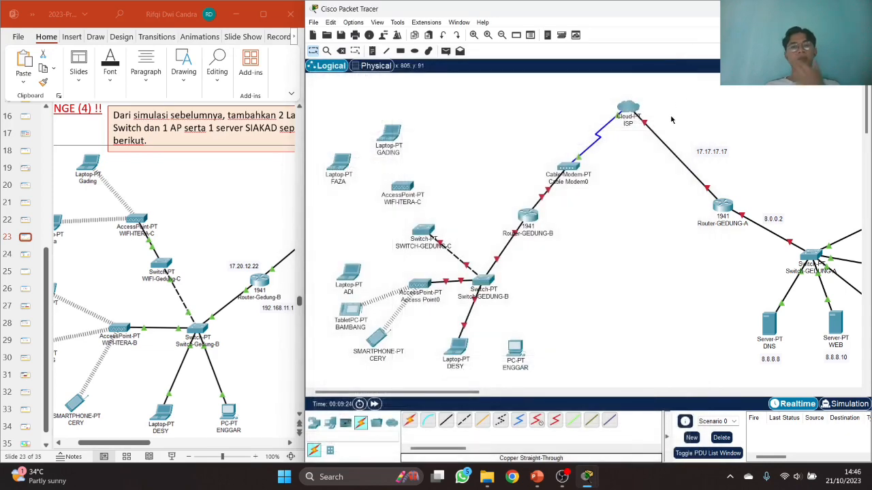
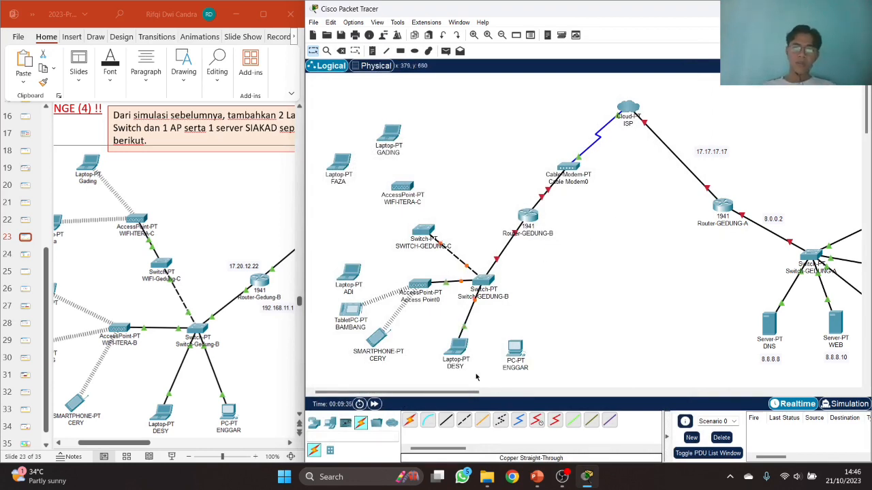
- Cable Switch-GEDUNG-B FastEthernet4/1 to PC ENGGAR's FastEthernet0 with copper straight-through
{"action": "left_click", "coordinate": [445, 420]}
{"action": "left_click", "coordinate": [483, 280]}
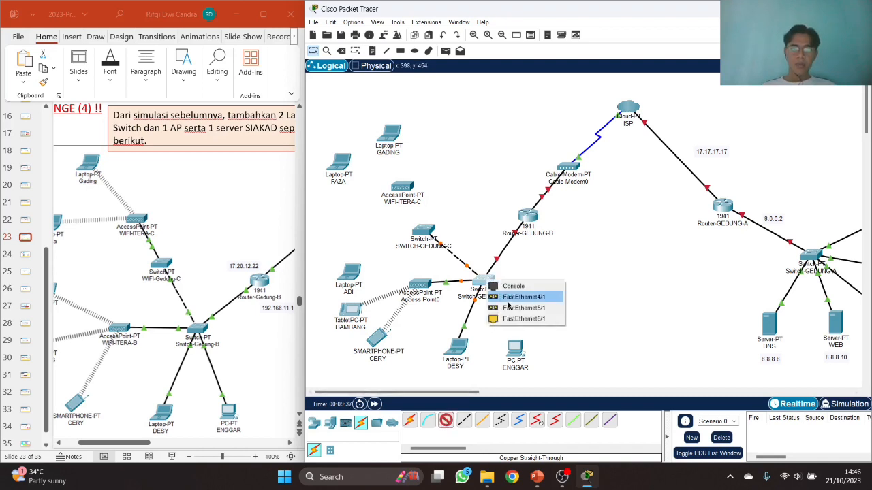
{"action": "left_click", "coordinate": [518, 317]}
{"action": "left_click", "coordinate": [515, 352]}
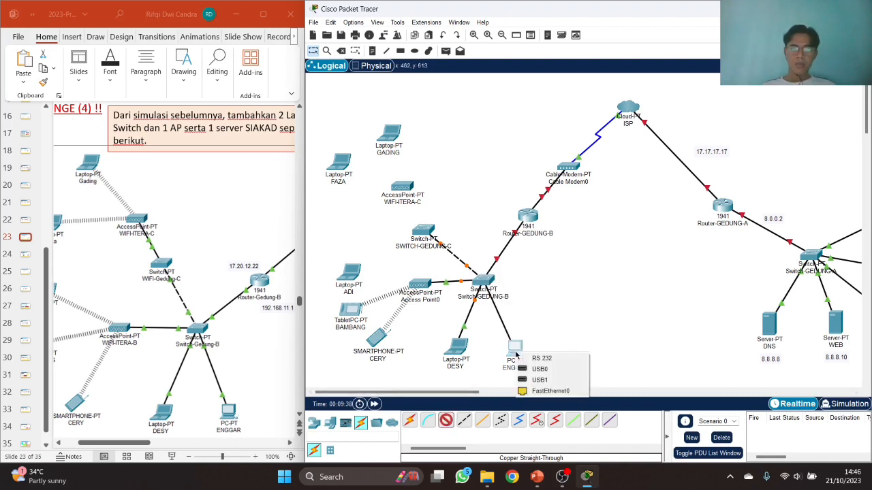
{"action": "left_click", "coordinate": [539, 389]}
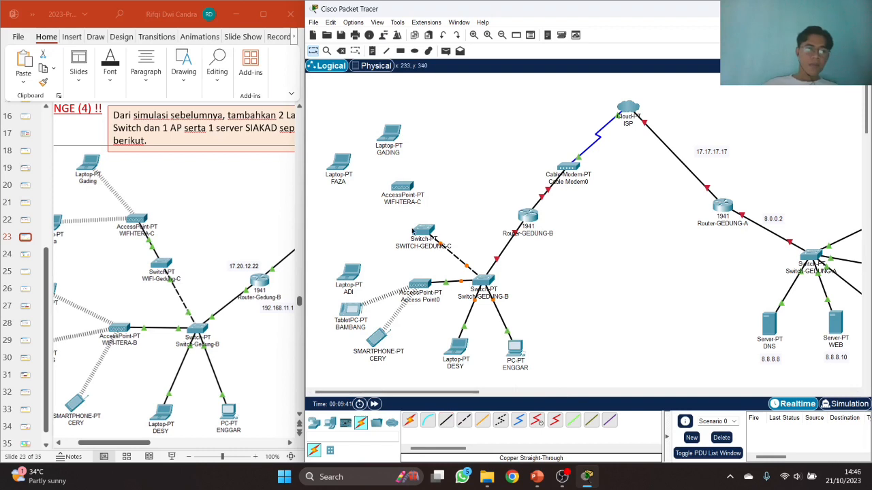
- Link SWITCH-GEDUNG-C FastEthernet1/1 to the WIFI-ITERA-C access point with copper straight-through
{"action": "left_click", "coordinate": [446, 418]}
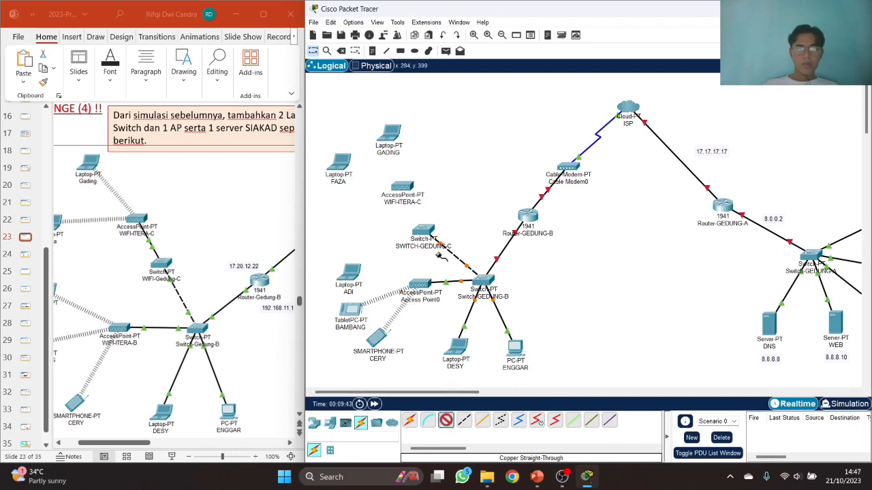
{"action": "left_click", "coordinate": [425, 231]}
{"action": "left_click", "coordinate": [442, 244]}
{"action": "left_click", "coordinate": [402, 186]}
{"action": "left_click", "coordinate": [421, 192]}
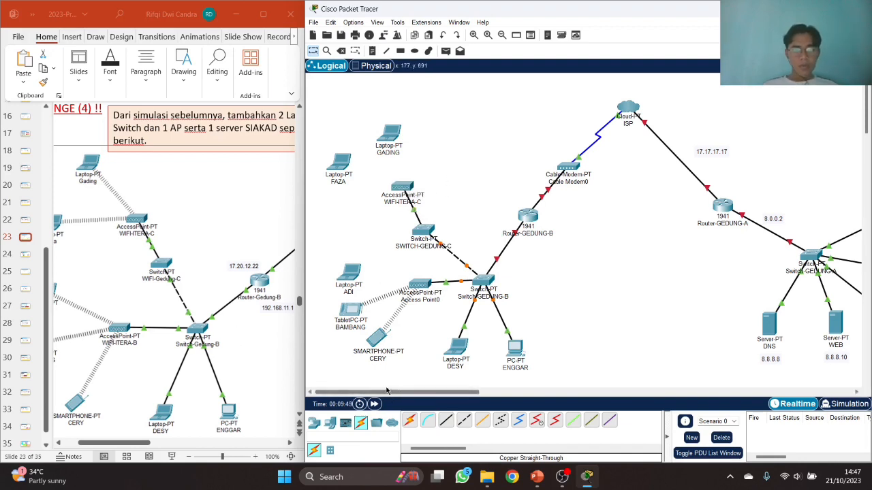
{"action": "left_click_drag", "start_coordinate": [149, 445], "coordinate": [170, 447]}
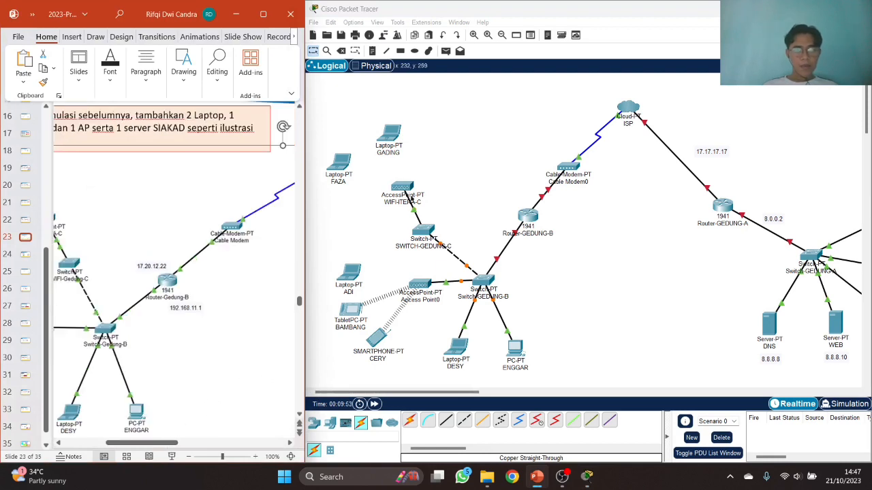
- Add notes 17.20.12.22 and 192.168.11.1 beside Router-GEDUNG-B's links
{"action": "left_click", "coordinate": [375, 54]}
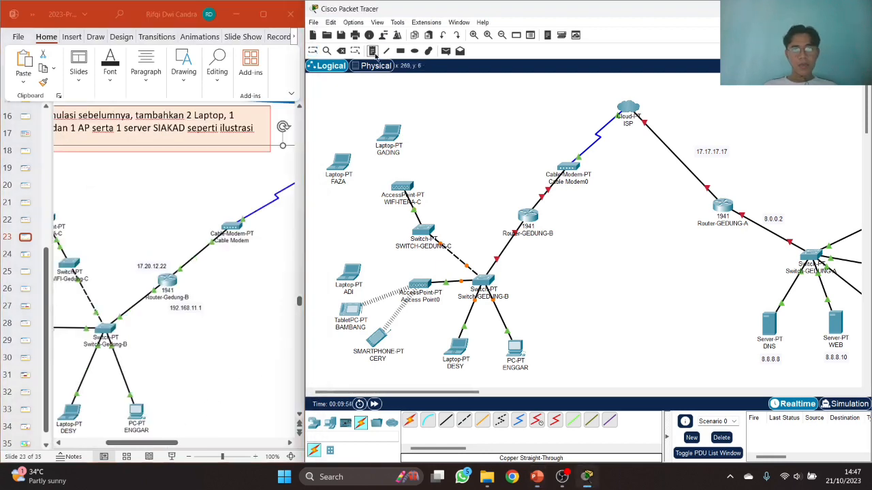
{"action": "left_click", "coordinate": [522, 194]}
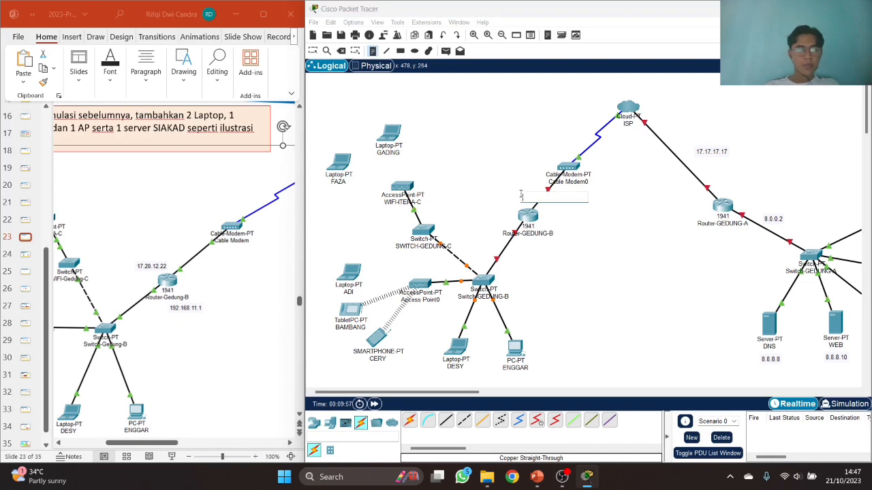
{"action": "type", "text": "17"}
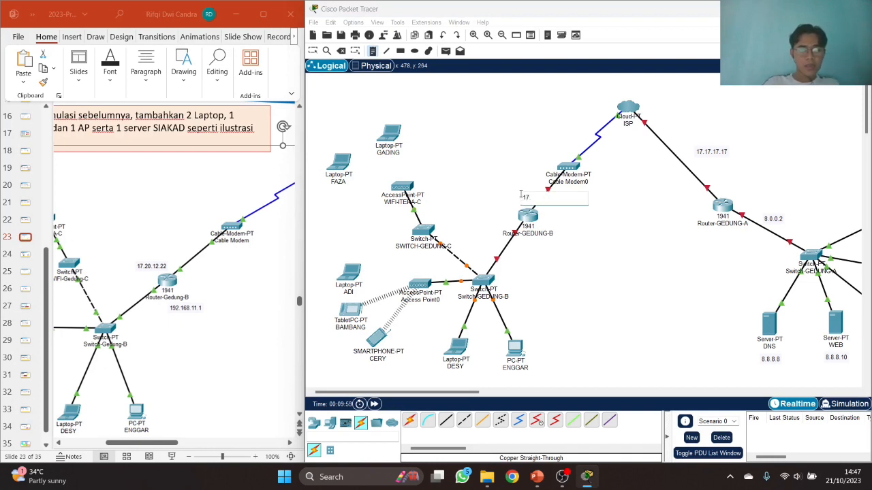
{"action": "type", "text": ".20.12.22"}
{"action": "left_click", "coordinate": [508, 259]}
{"action": "type", "text": "192.168.11.1"}
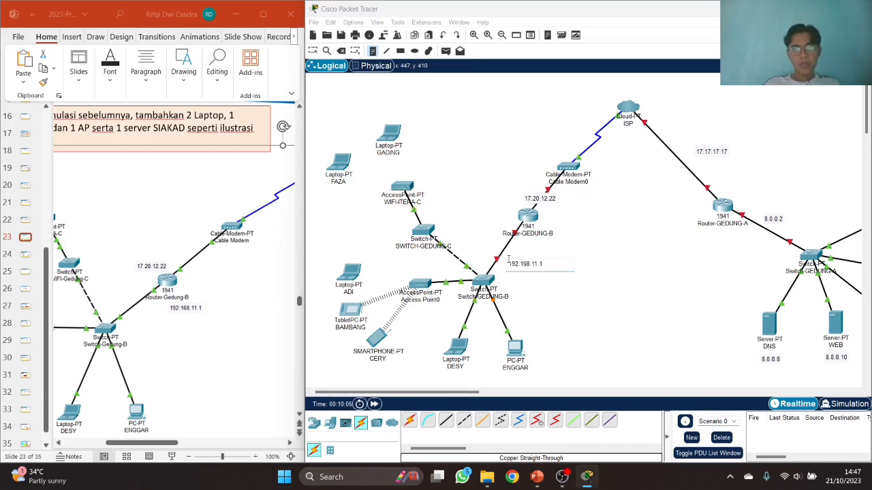
{"action": "left_click", "coordinate": [313, 51]}
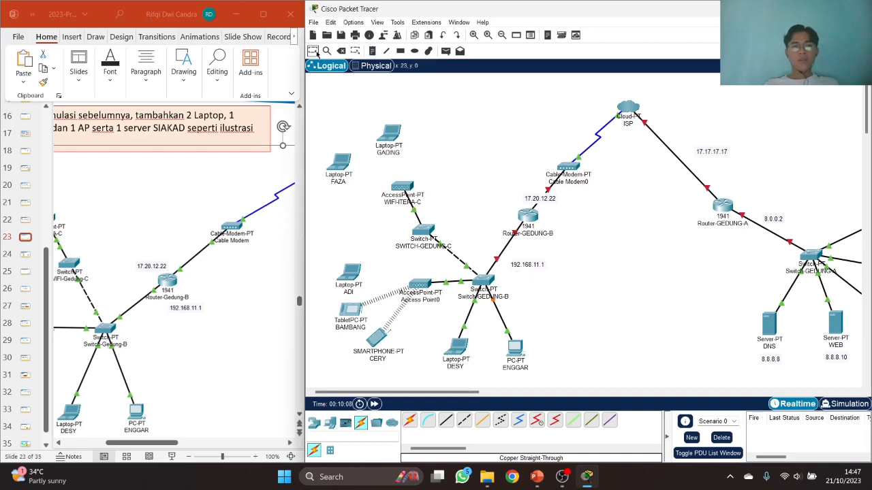
- Nudge the 17.20.12.22 and 192.168.11.1 notes into place beside their links
{"action": "left_click_drag", "start_coordinate": [544, 201], "coordinate": [522, 199]}
{"action": "left_click_drag", "start_coordinate": [531, 265], "coordinate": [527, 256]}
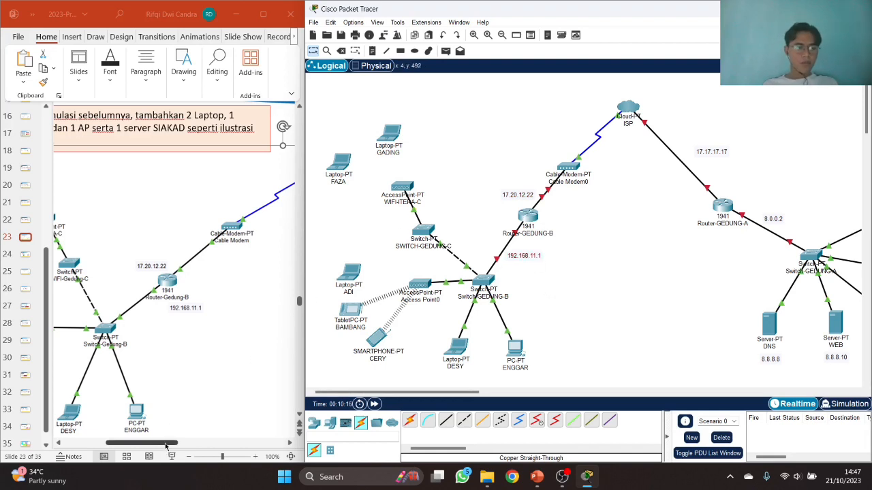
{"action": "left_click_drag", "start_coordinate": [165, 447], "coordinate": [226, 444]}
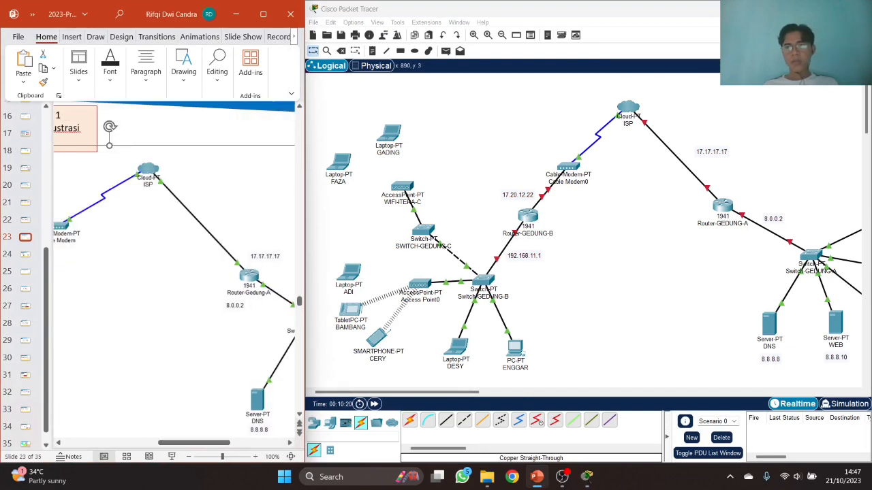
- Maximize the window and shift the left-side devices to the right
{"action": "left_click", "coordinate": [825, 9]}
{"action": "left_click_drag", "start_coordinate": [11, 83], "coordinate": [644, 383]}
{"action": "left_click_drag", "start_coordinate": [592, 269], "coordinate": [688, 264]}
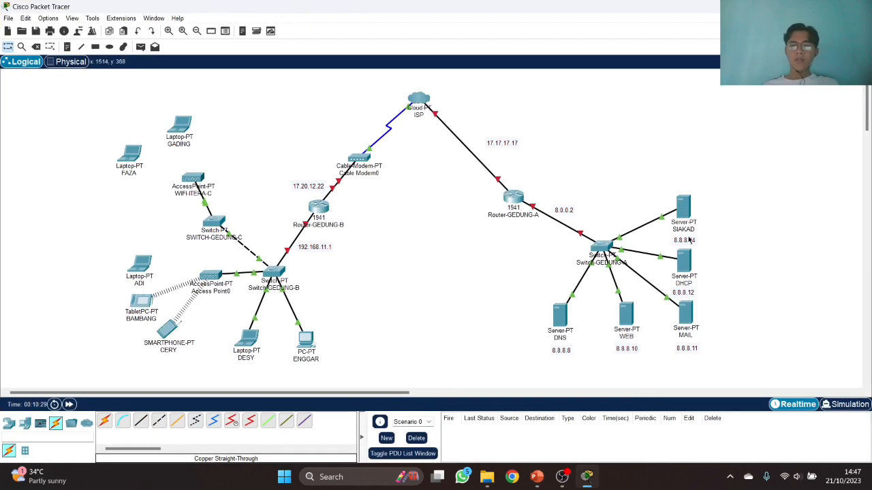
{"action": "left_click", "coordinate": [687, 209]}
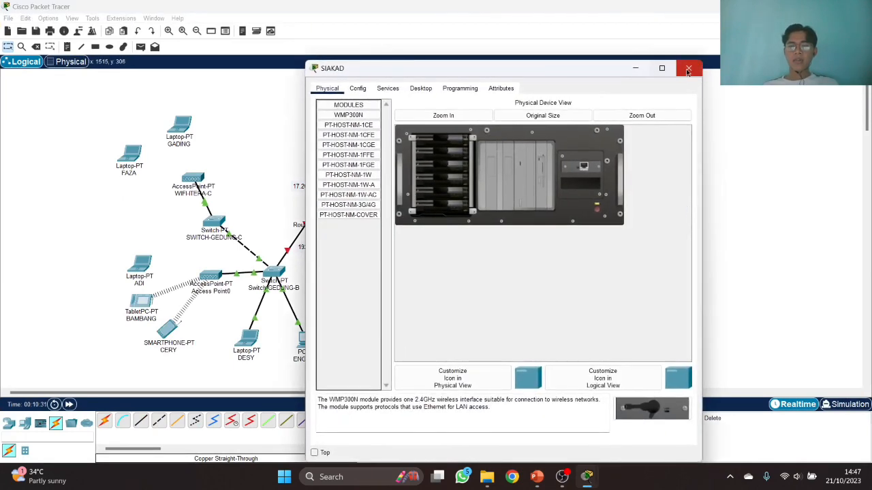
{"action": "left_click", "coordinate": [688, 69]}
- Set the DNS server's default gateway to 8.0.0.2 and DNS server to 8.8.8.8
{"action": "left_click", "coordinate": [562, 315]}
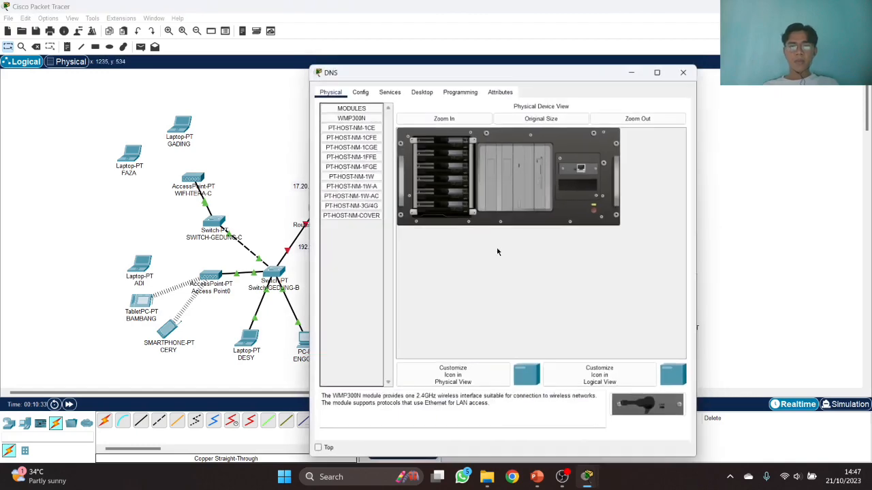
{"action": "left_click_drag", "start_coordinate": [388, 76], "coordinate": [174, 66]}
{"action": "left_click", "coordinate": [151, 86]}
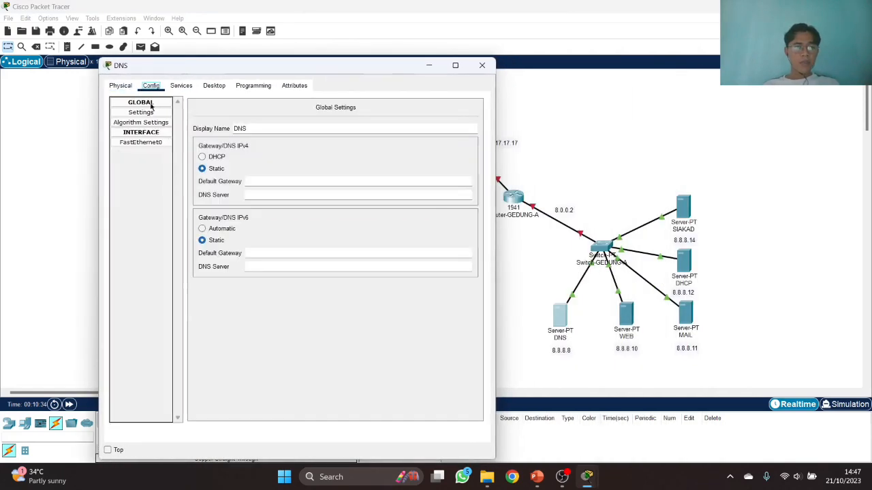
{"action": "left_click", "coordinate": [261, 182]}
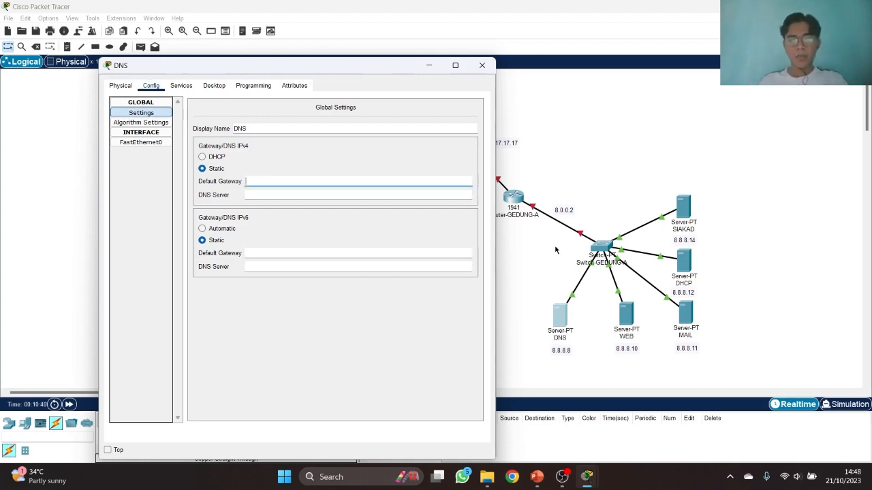
{"action": "type", "text": "8.0.0.2"}
{"action": "key", "text": "Tab"}
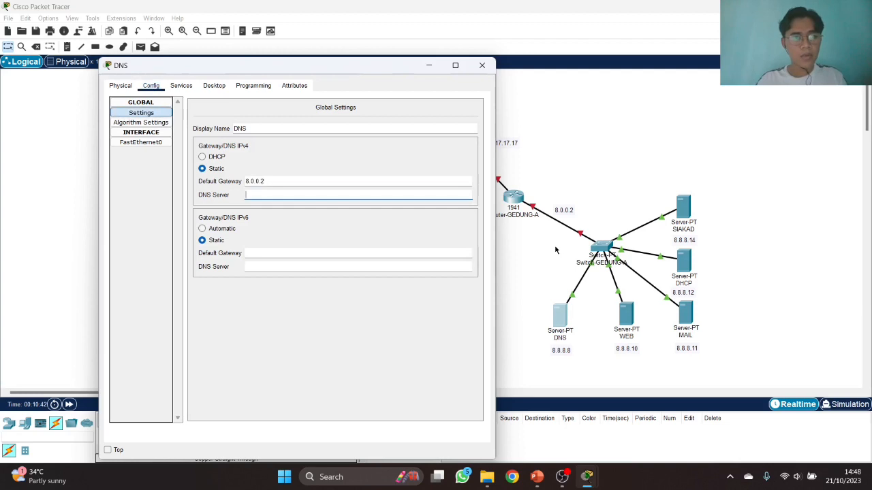
{"action": "type", "text": "8.8.8.8"}
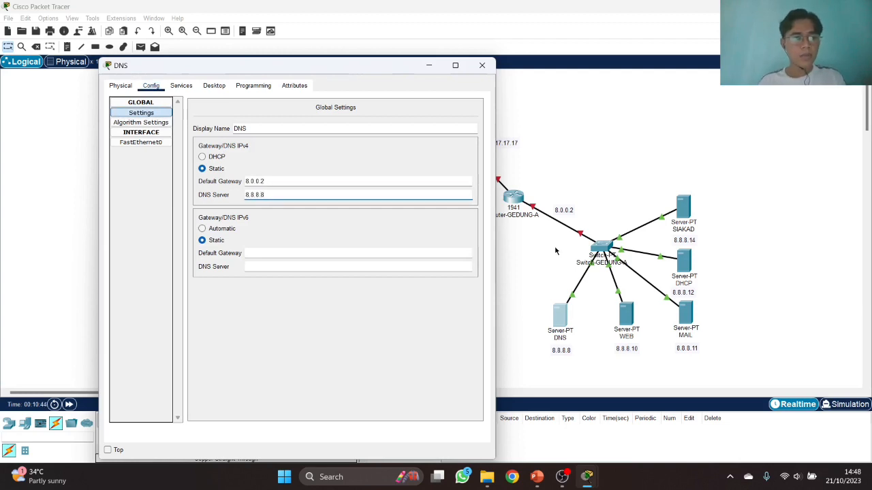
- Give the DNS server's FastEthernet0 address 8.8.8.8 with the default 255.0.0.0 mask
{"action": "left_click", "coordinate": [141, 142]}
{"action": "left_click", "coordinate": [352, 184]}
{"action": "type", "text": "8.8"}
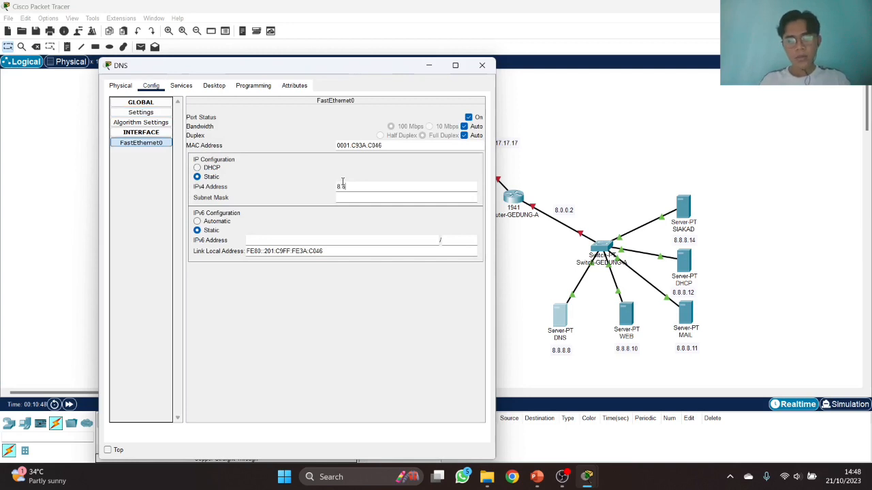
{"action": "type", "text": ".8.8"}
{"action": "key", "text": "Tab"}
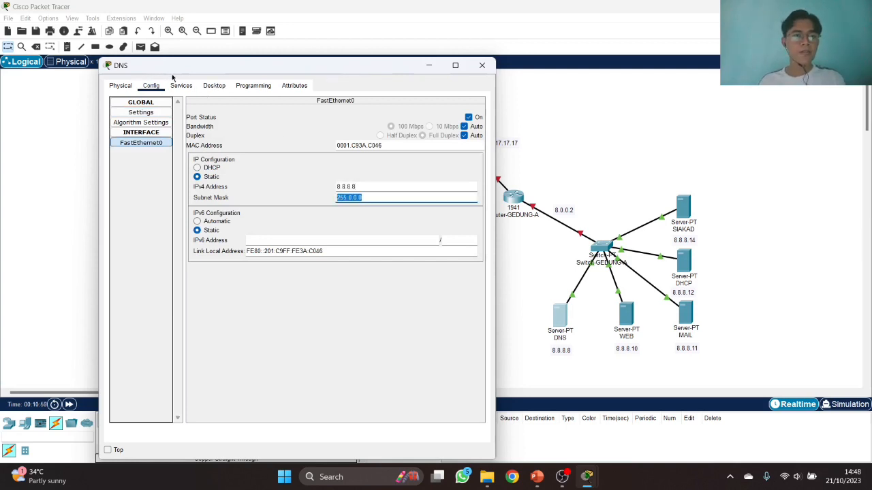
- Turn the DNS service on and add an itera.ac.id record pointing to 8.8.8.11
{"action": "left_click", "coordinate": [181, 85]}
{"action": "left_click", "coordinate": [139, 193]}
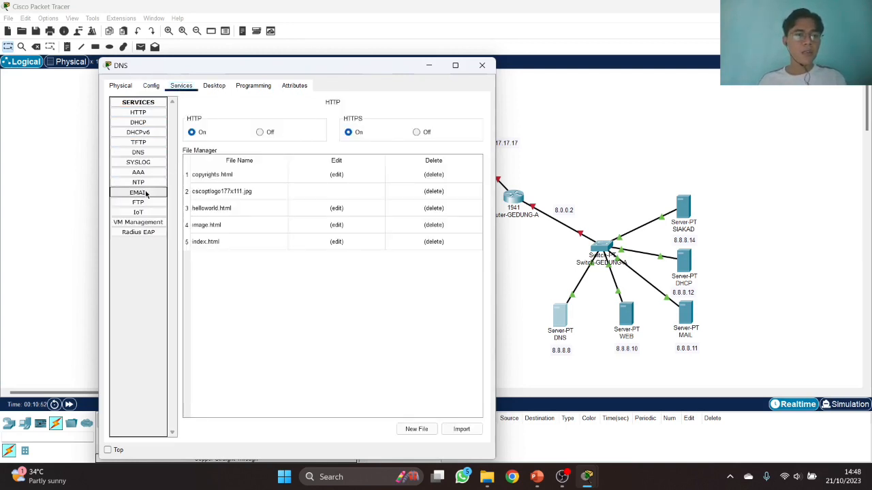
{"action": "left_click", "coordinate": [138, 153]}
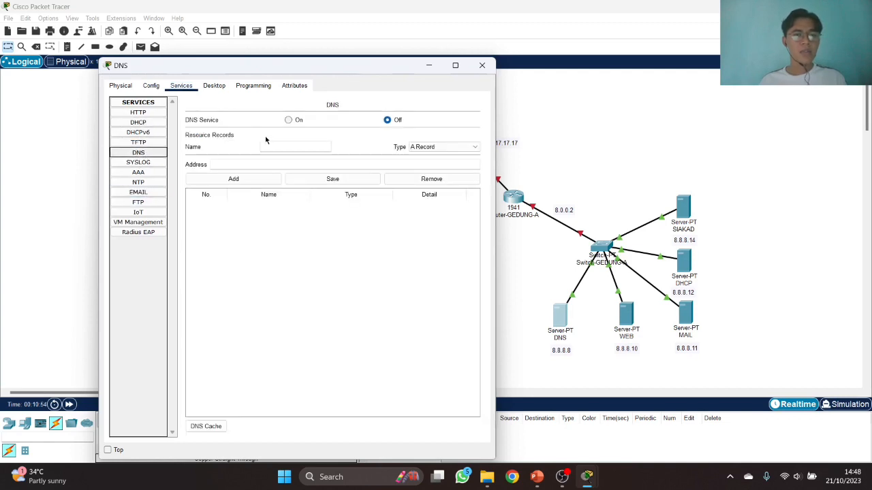
{"action": "left_click", "coordinate": [288, 120]}
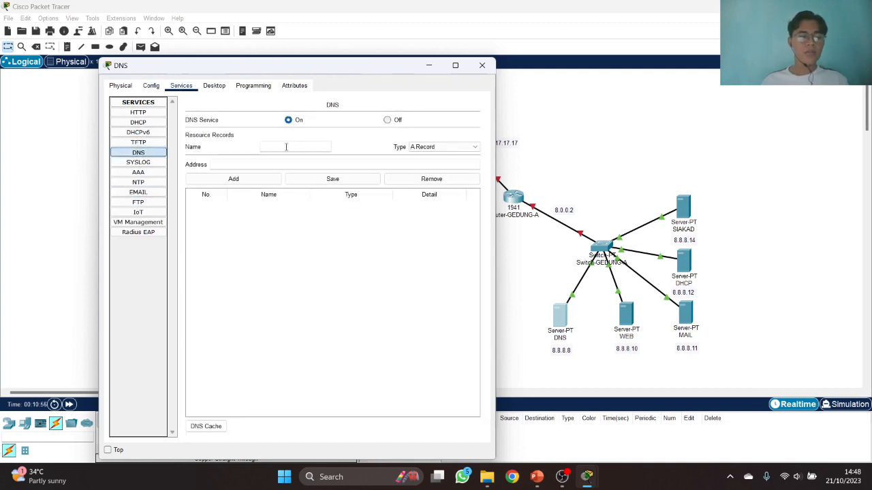
{"action": "type", "text": "ITERA"}
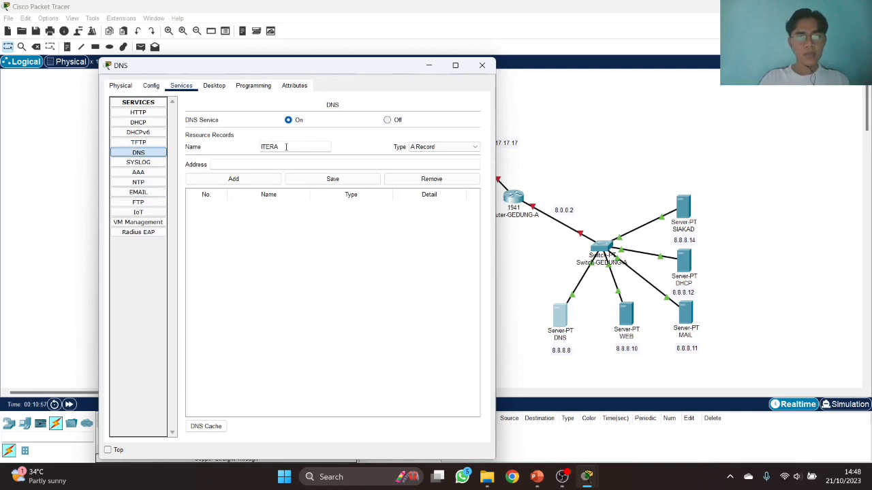
{"action": "key", "text": "BackSpace"}
{"action": "key", "text": "BackSpace"}
{"action": "key", "text": "BackSpace"}
{"action": "type", "text": "itera.ac.id"}
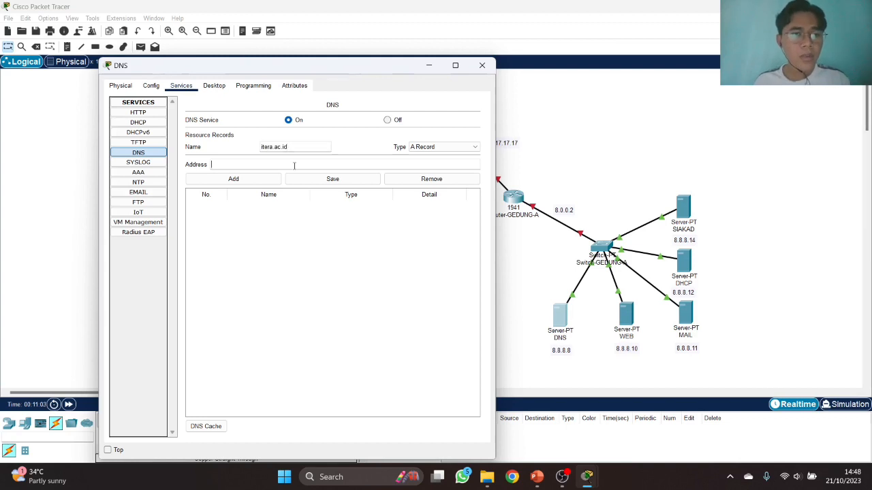
{"action": "left_click", "coordinate": [294, 166]}
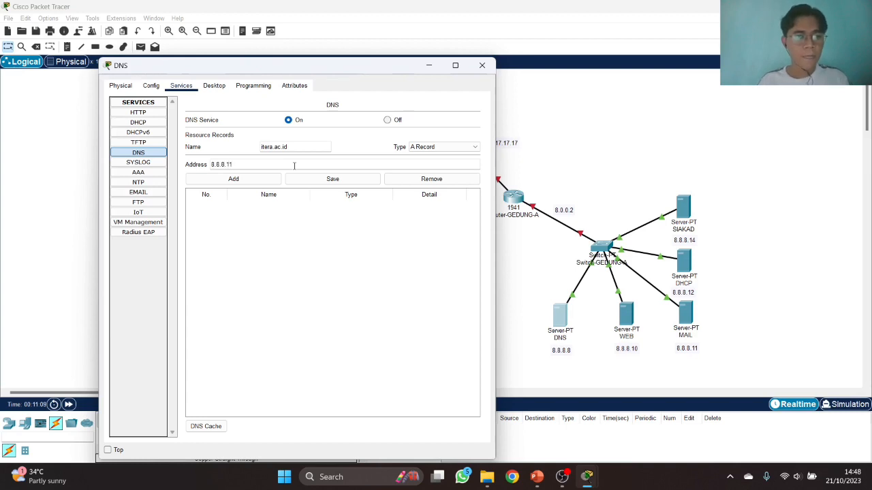
{"action": "left_click", "coordinate": [252, 179]}
{"action": "left_click", "coordinate": [274, 146]}
{"action": "type", "text": "www."}
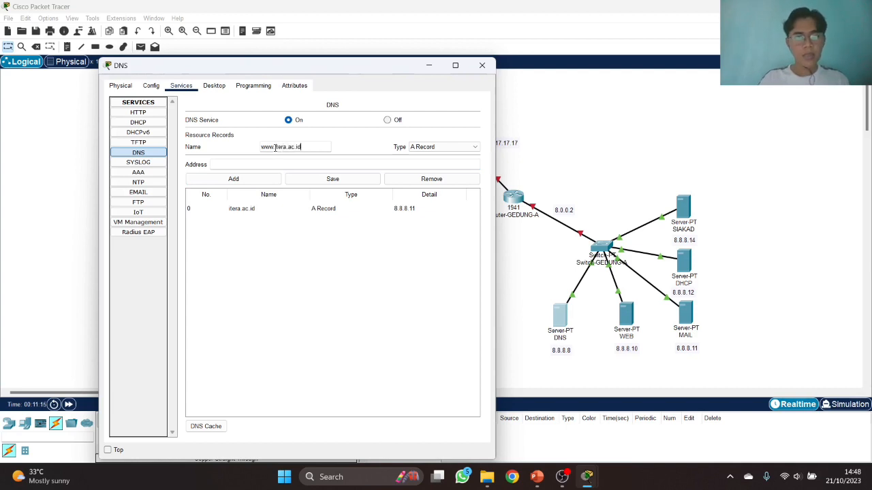
{"action": "left_click", "coordinate": [275, 163]}
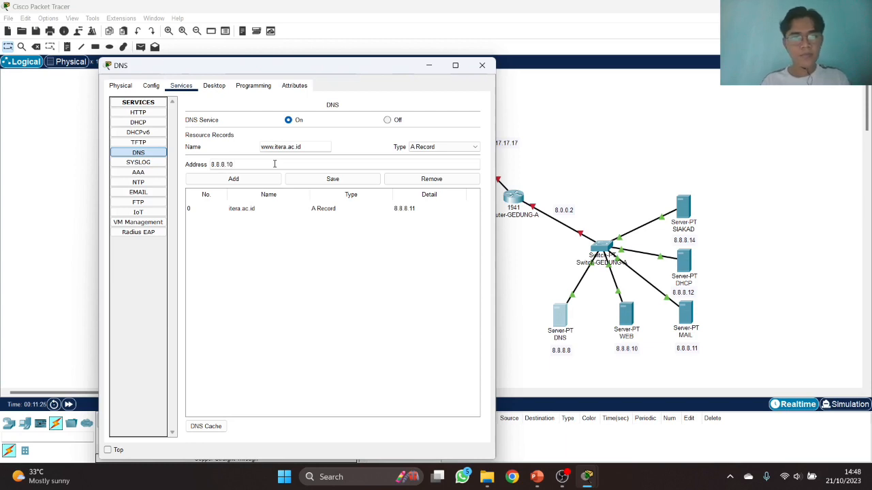
{"action": "left_click", "coordinate": [250, 179]}
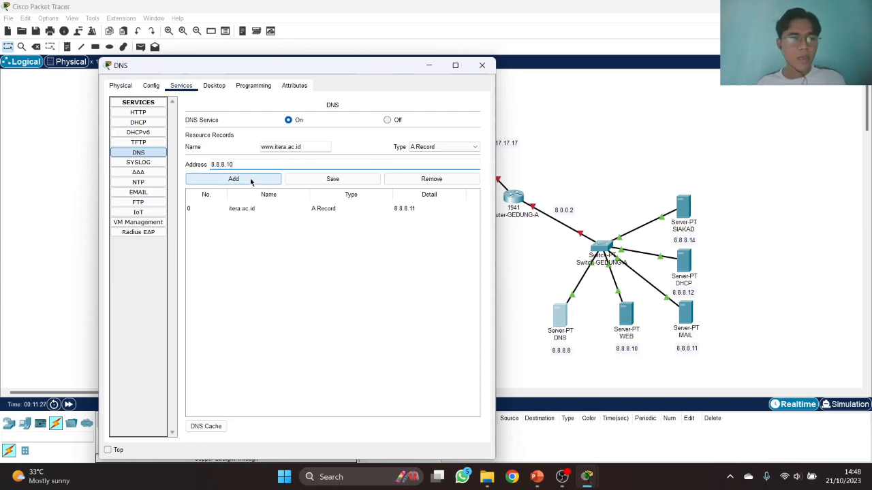
{"action": "left_click", "coordinate": [287, 146]}
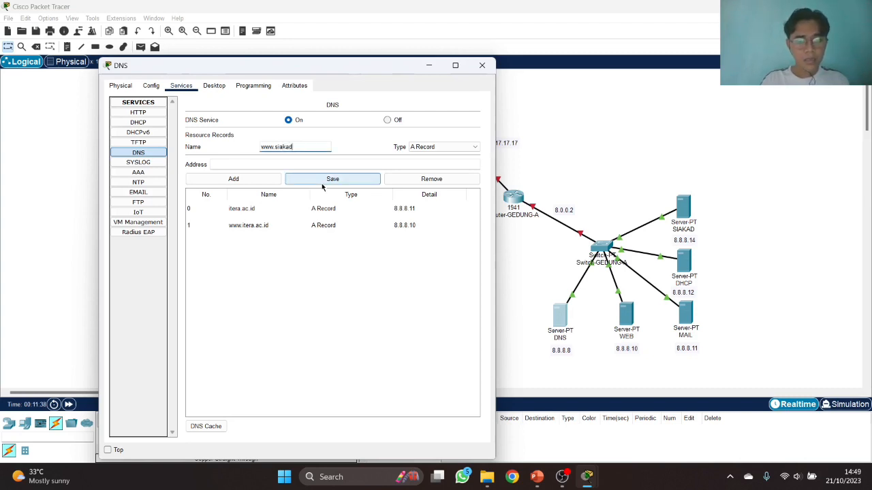
{"action": "type", "text": "era.ac.id"}
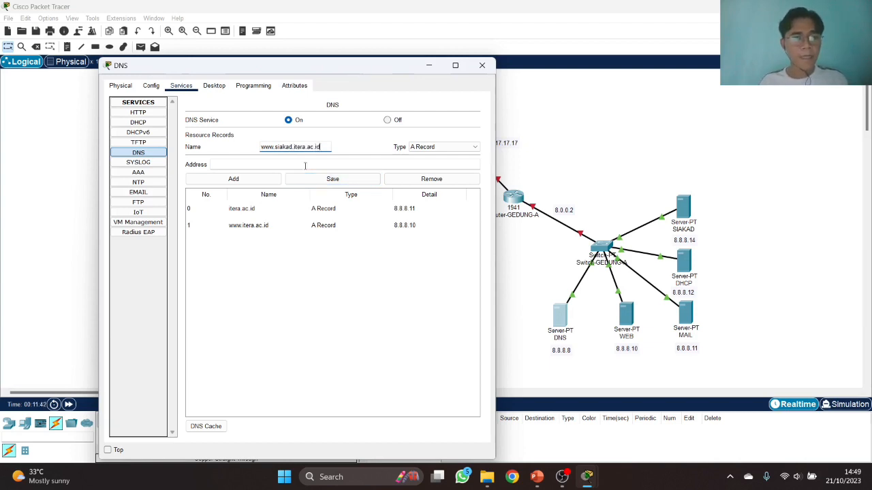
{"action": "left_click", "coordinate": [305, 165]}
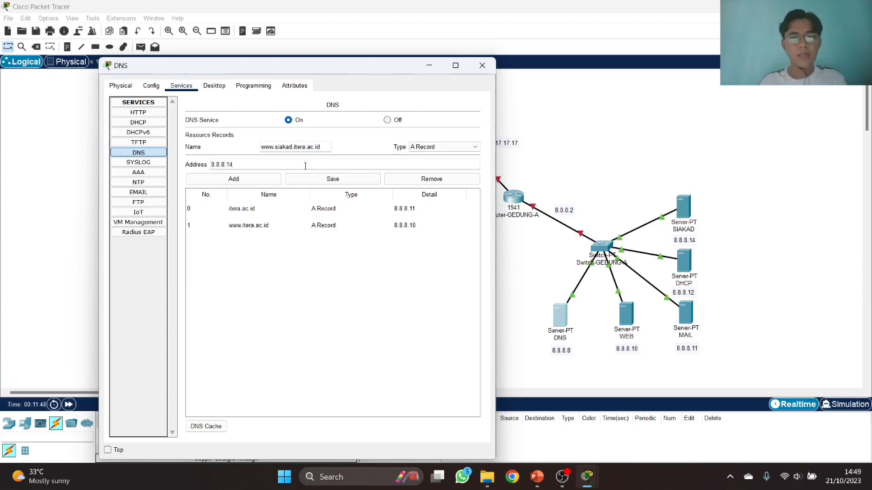
{"action": "left_click", "coordinate": [263, 181]}
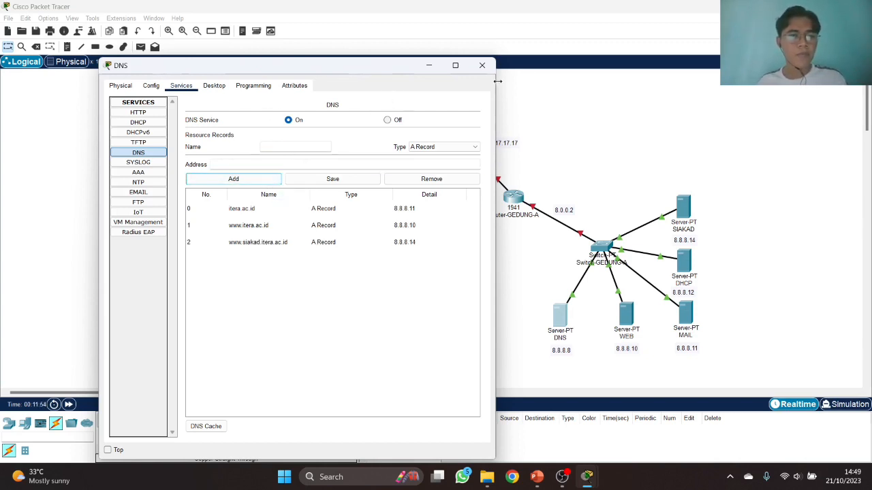
{"action": "left_click", "coordinate": [482, 65]}
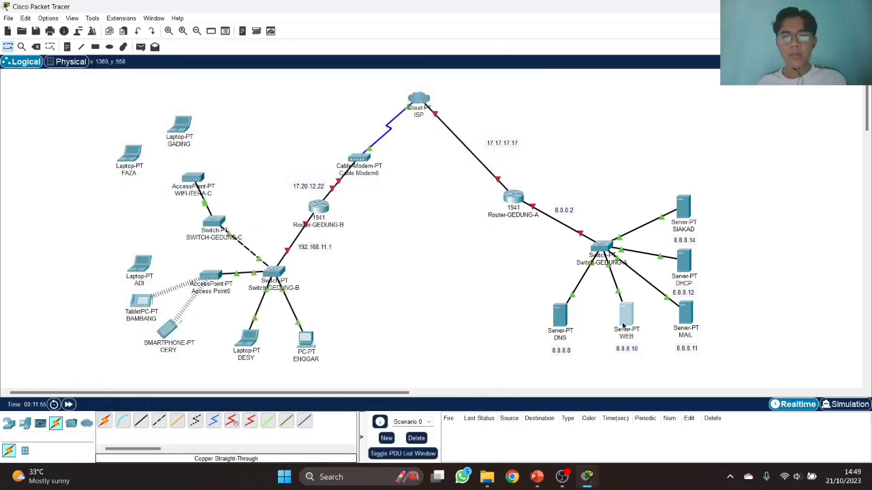
- Configure the WEB server with gateway 8.0.0.2, DNS 8.8.8.8 and address 8.8.8.10
{"action": "left_click", "coordinate": [623, 326]}
{"action": "left_click", "coordinate": [357, 119]}
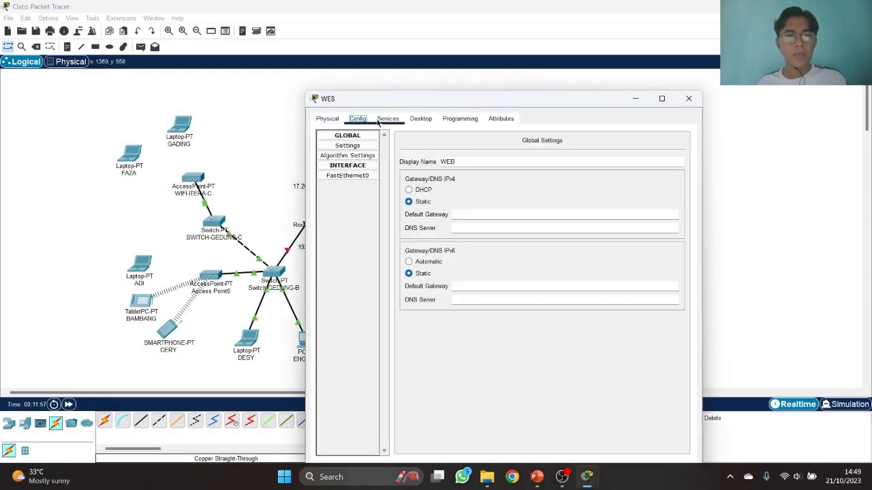
{"action": "left_click_drag", "start_coordinate": [426, 107], "coordinate": [190, 69]}
{"action": "left_click", "coordinate": [231, 174]}
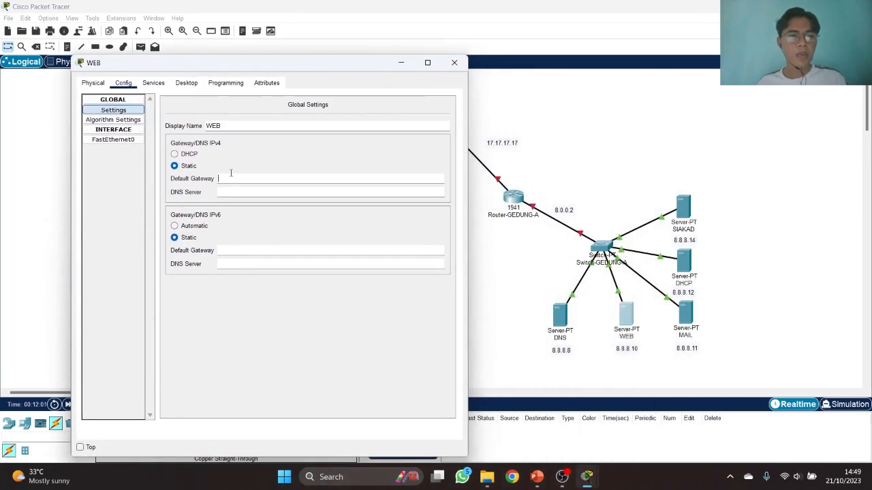
{"action": "type", "text": "8.0.0"}
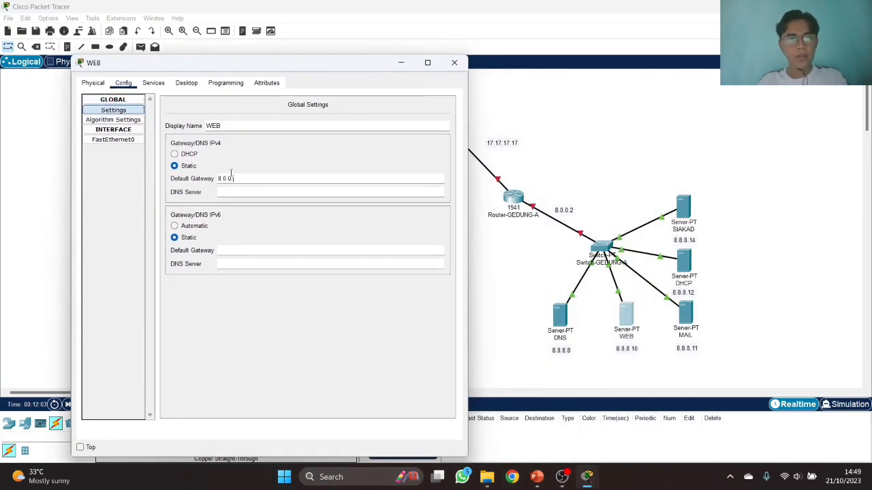
{"action": "key", "text": "Tab"}
{"action": "type", "text": "8.8.8.8"}
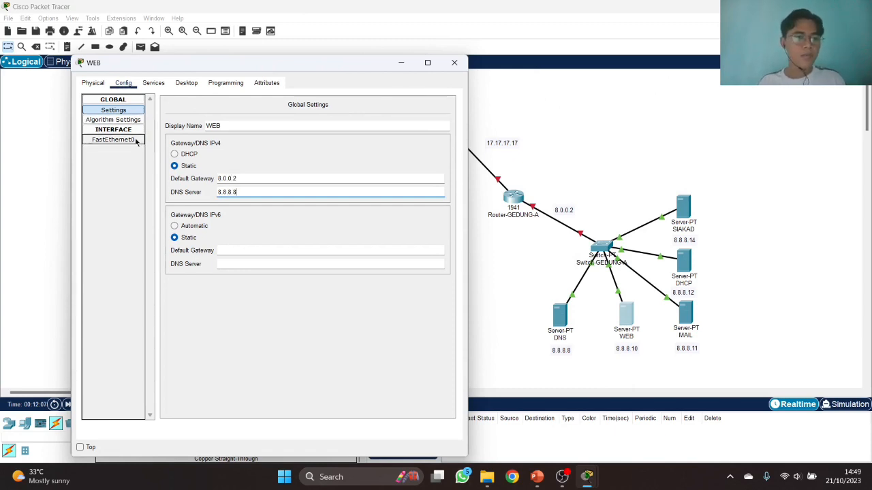
{"action": "left_click", "coordinate": [113, 139]}
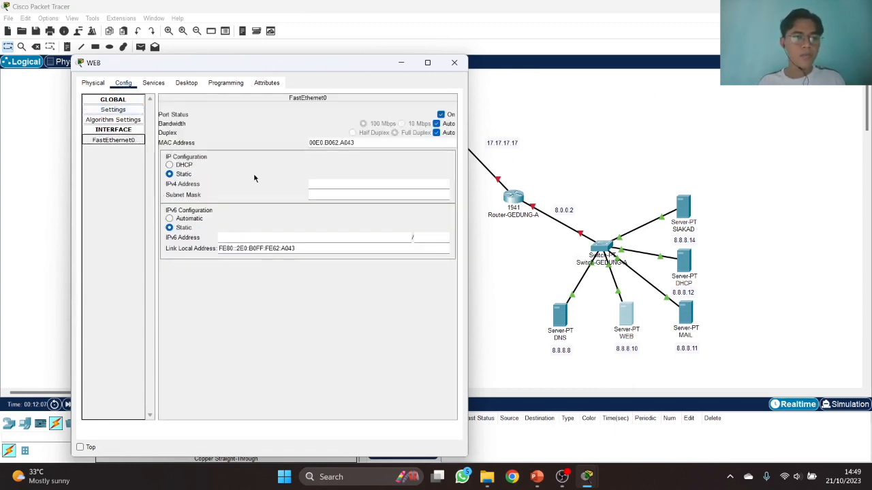
{"action": "left_click", "coordinate": [347, 182]}
{"action": "type", "text": "8.8.8.10"}
{"action": "key", "text": "Tab"}
- Edit index.html to show heading WEBSITE ITERA and 'Welcome to ITERA', then save and overwrite
{"action": "left_click", "coordinate": [156, 82]}
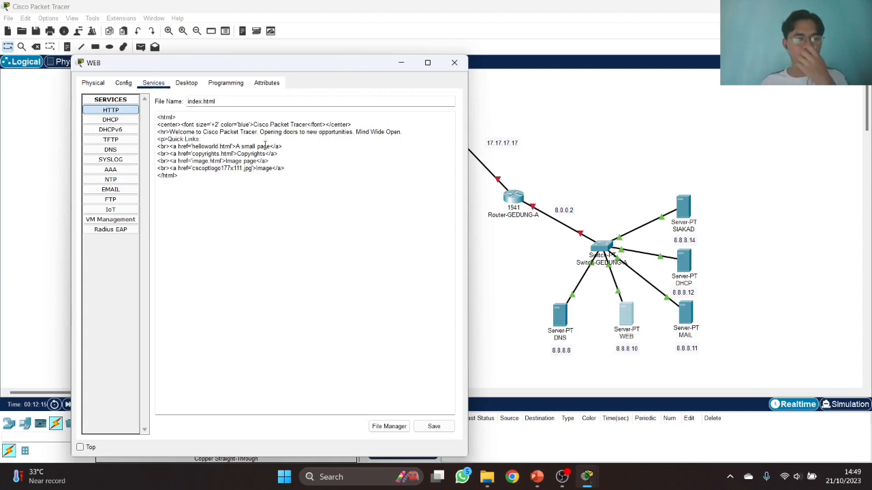
{"action": "left_click_drag", "start_coordinate": [309, 124], "coordinate": [252, 123]}
{"action": "type", "text": "WEBSITE ITERA"}
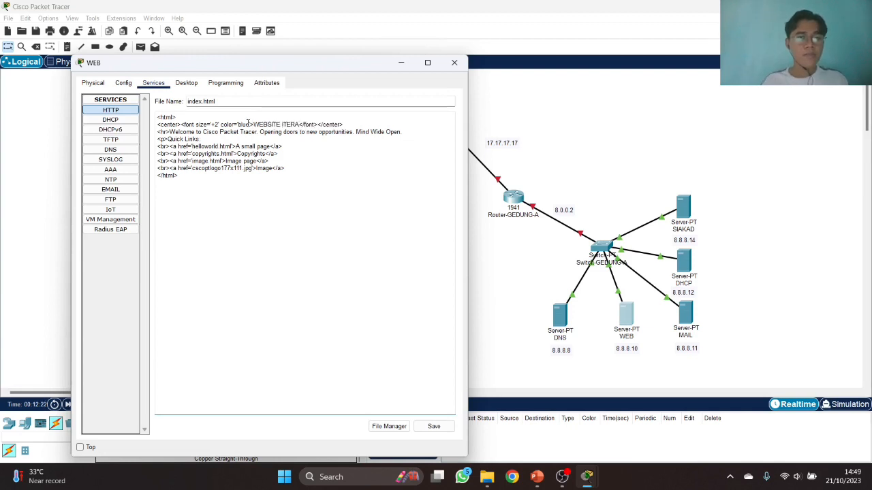
{"action": "left_click_drag", "start_coordinate": [411, 132], "coordinate": [202, 132]}
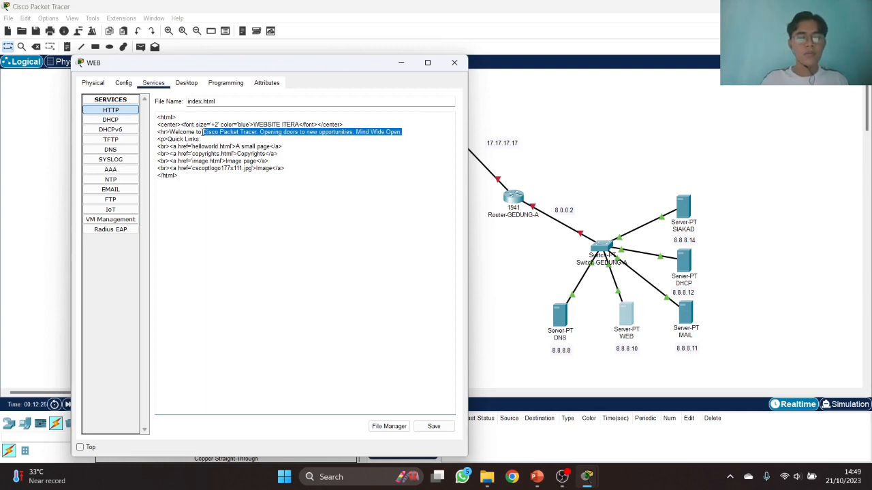
{"action": "type", "text": "ITERA"}
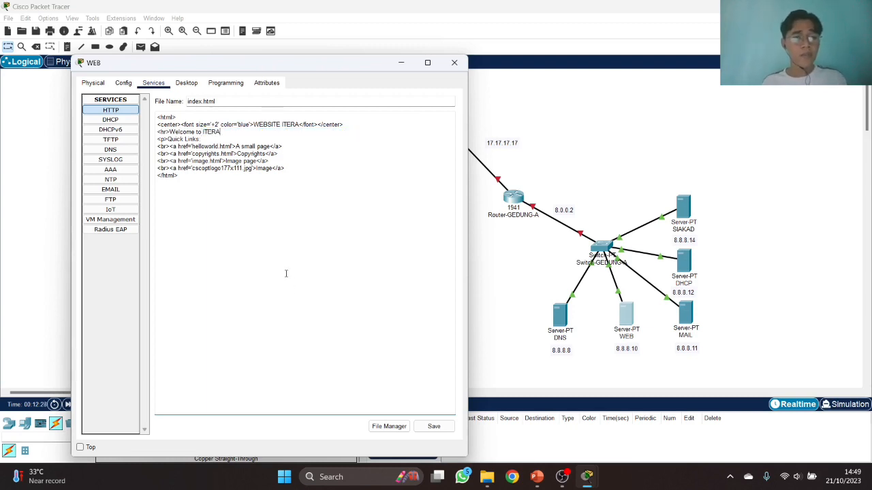
{"action": "left_click", "coordinate": [433, 427]}
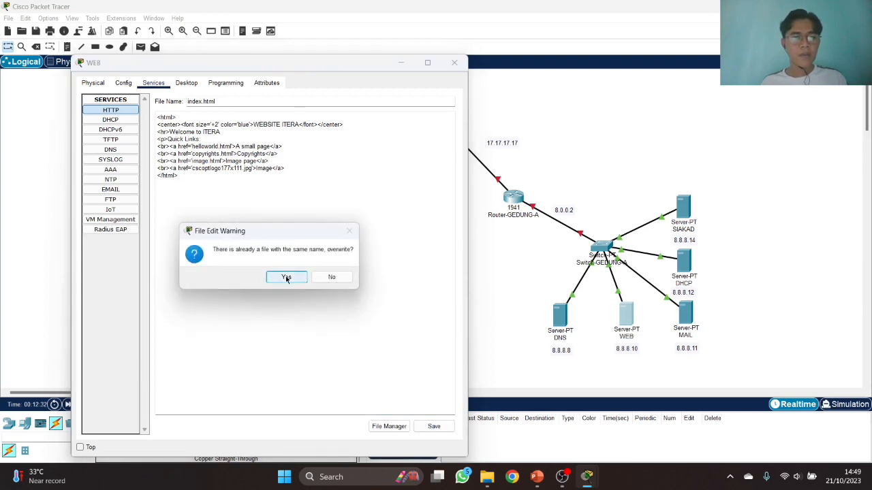
{"action": "left_click", "coordinate": [286, 277]}
- Configure the MAIL server with gateway 8.0.0.2, DNS 8.8.8.8 and address 8.8.8.11 mask 255.0.0.0
{"action": "left_click", "coordinate": [454, 62]}
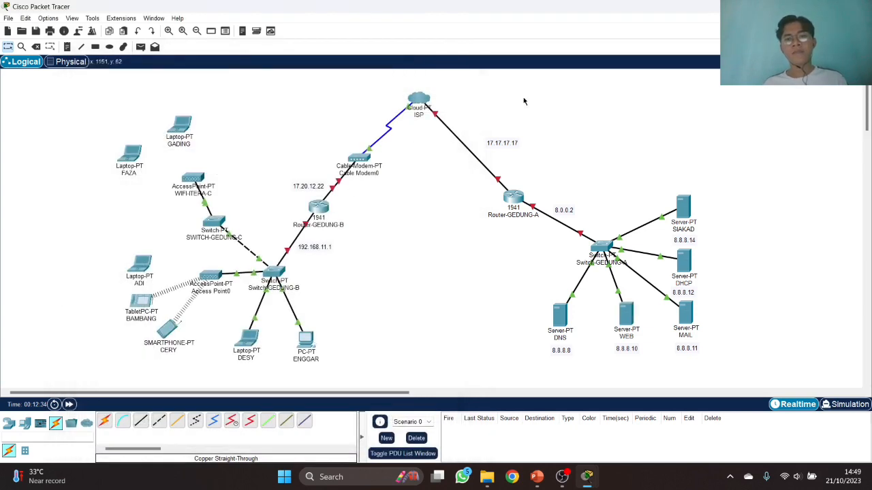
{"action": "left_click", "coordinate": [688, 313]}
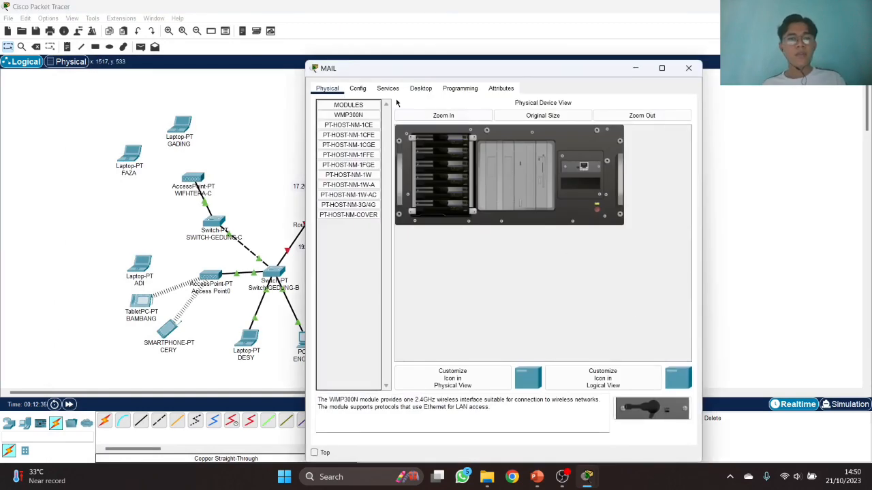
{"action": "left_click", "coordinate": [358, 88]}
{"action": "left_click_drag", "start_coordinate": [409, 68], "coordinate": [235, 73]}
{"action": "left_click", "coordinate": [323, 187]}
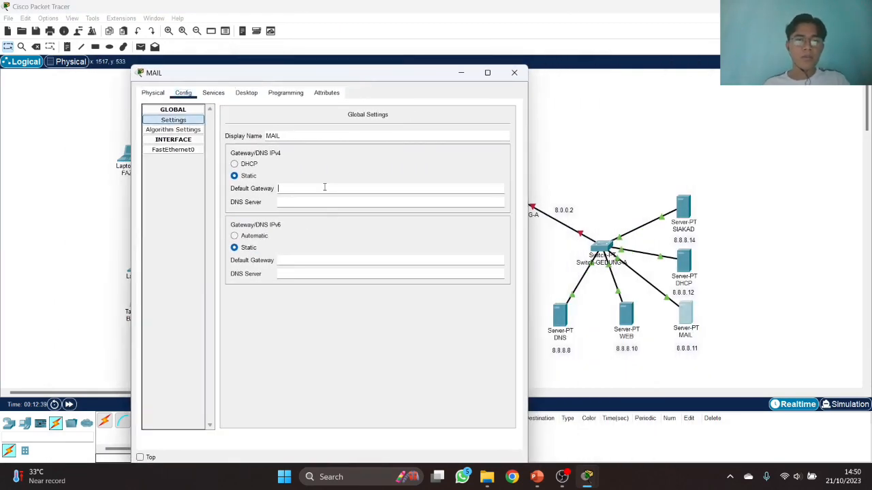
{"action": "type", "text": "8.8"}
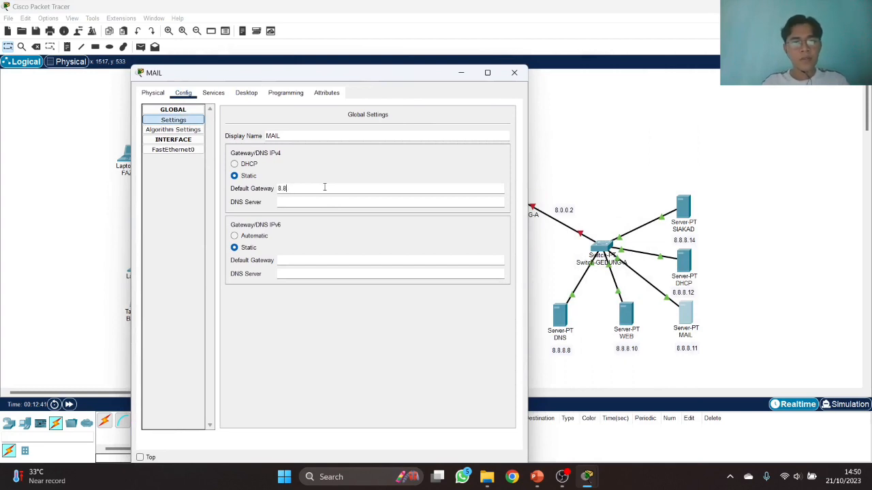
{"action": "type", "text": ".8..0.0.2"}
{"action": "key", "text": "Tab"}
{"action": "type", "text": "8.8.8.8"}
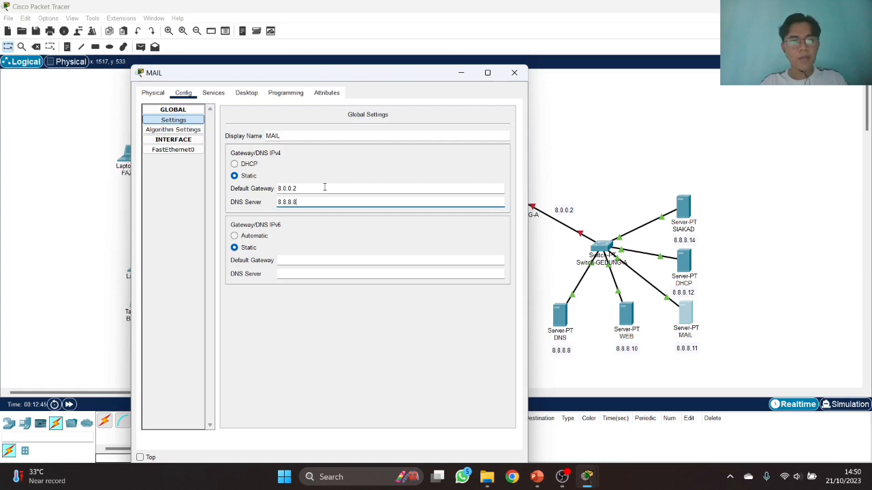
{"action": "left_click", "coordinate": [181, 152]}
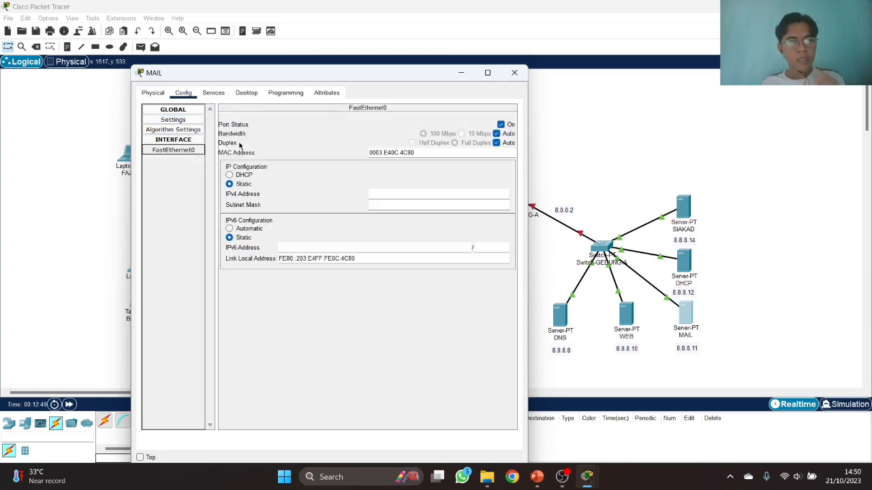
{"action": "left_click", "coordinate": [378, 194]}
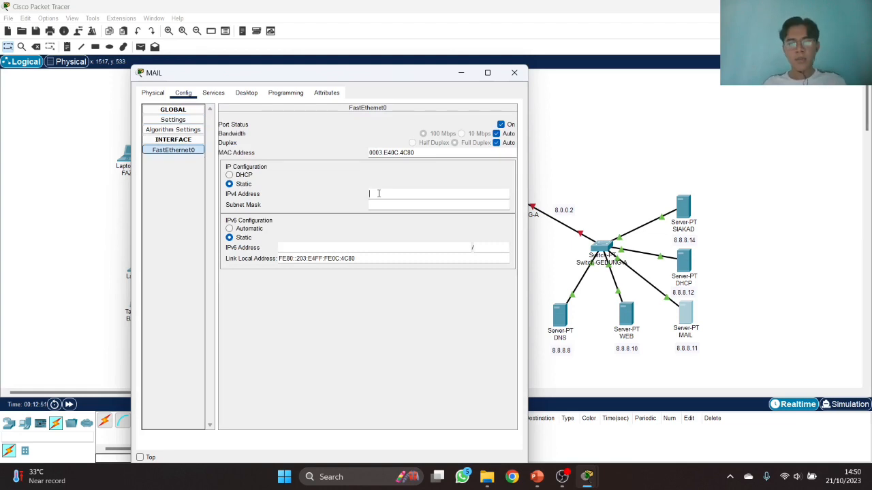
{"action": "key", "text": "Tab"}
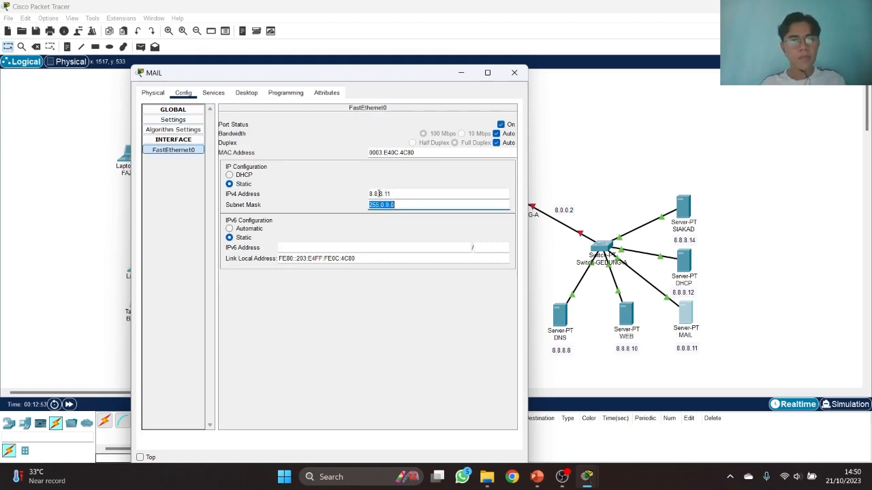
{"action": "left_click", "coordinate": [214, 93]}
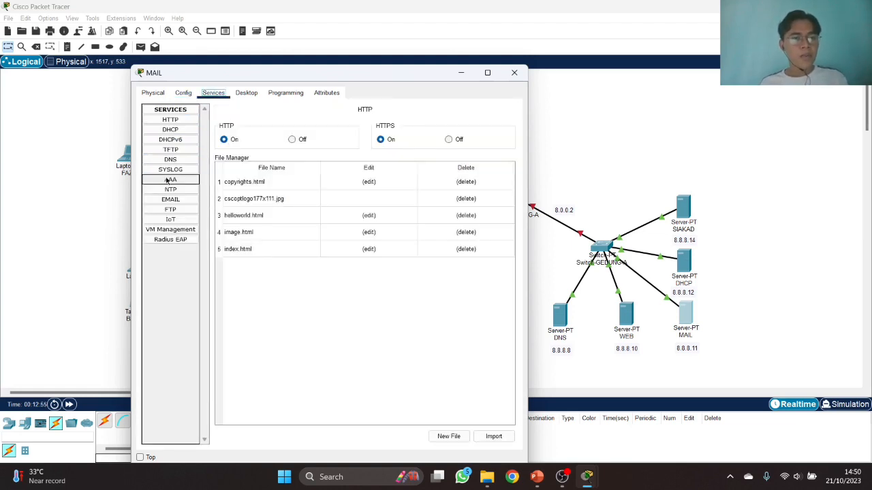
- Set the MAIL server's email domain to itera.ac.id
{"action": "left_click", "coordinate": [173, 201]}
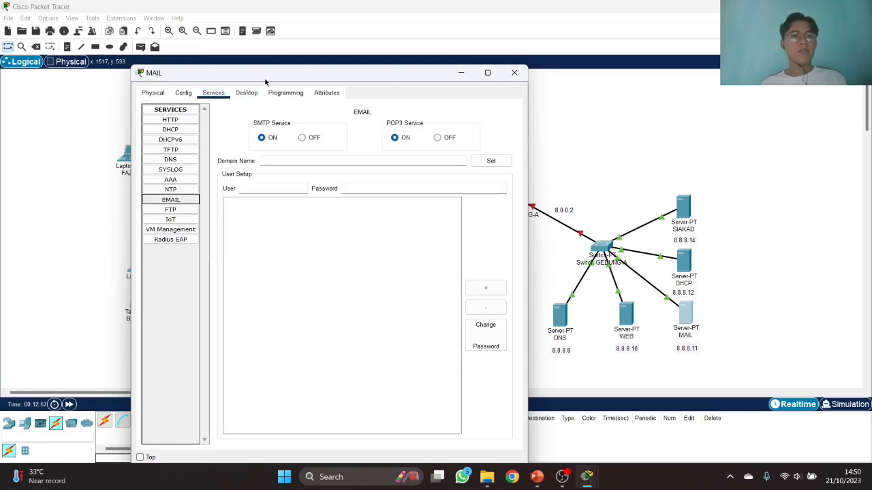
{"action": "left_click_drag", "start_coordinate": [269, 72], "coordinate": [405, 72]}
{"action": "left_click", "coordinate": [412, 157]}
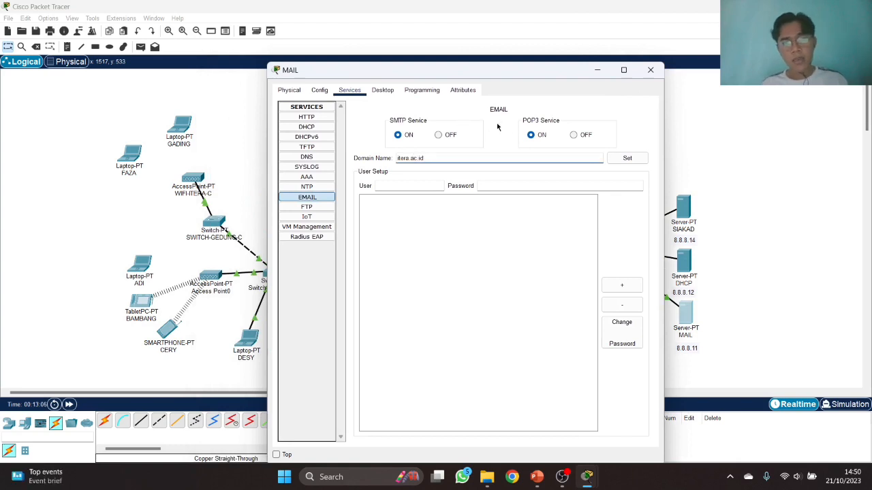
{"action": "left_click", "coordinate": [621, 158]}
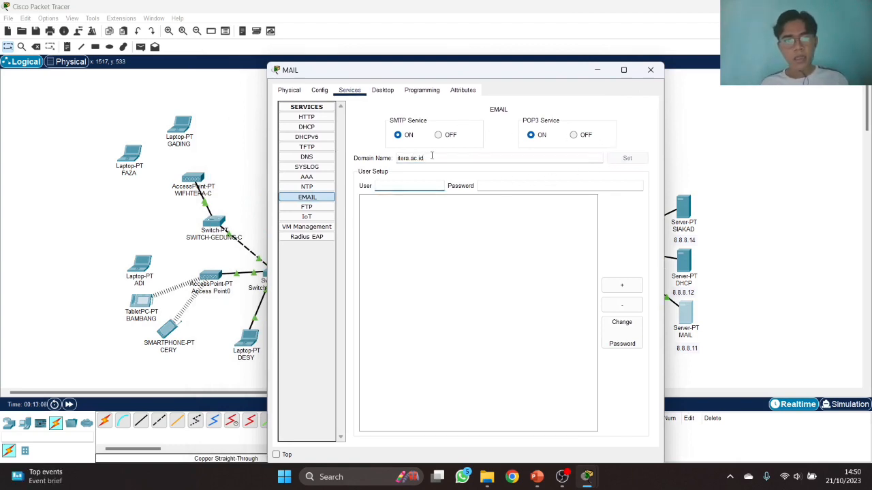
{"action": "left_click_drag", "start_coordinate": [422, 72], "coordinate": [539, 65]}
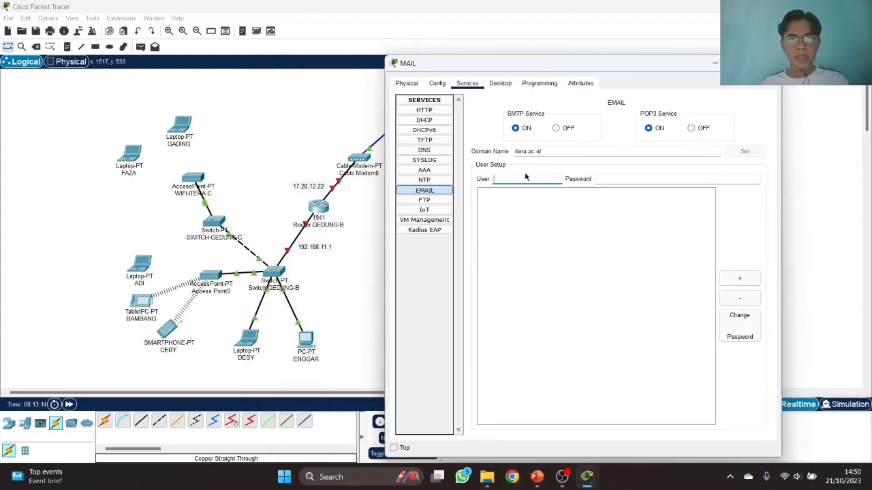
- Add mail accounts gading, faza and adi, each with its password
{"action": "type", "text": "gading"}
{"action": "key", "text": "Tab"}
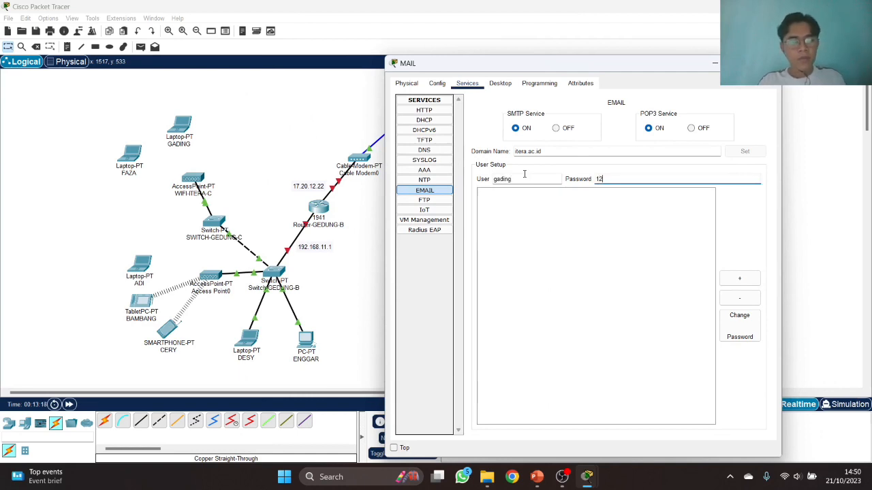
{"action": "type", "text": "12345"}
{"action": "left_click", "coordinate": [739, 279]}
{"action": "left_click", "coordinate": [535, 180]}
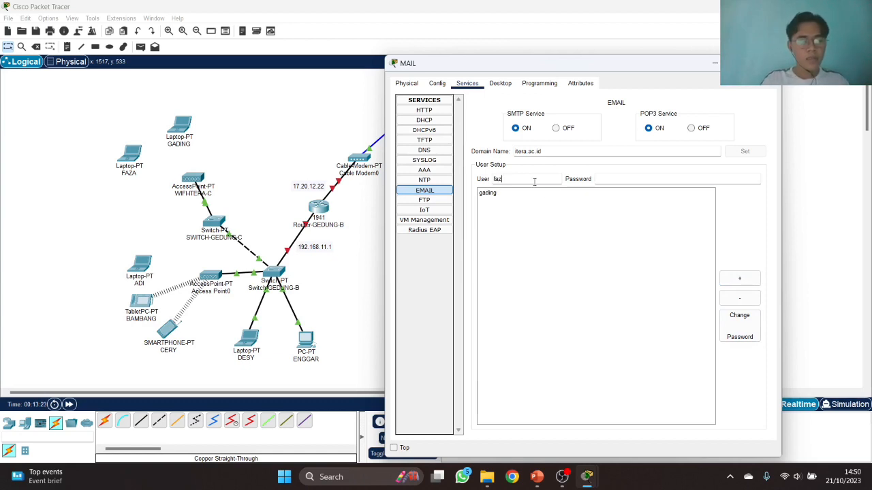
{"action": "key", "text": "Tab"}
{"action": "type", "text": "12345"}
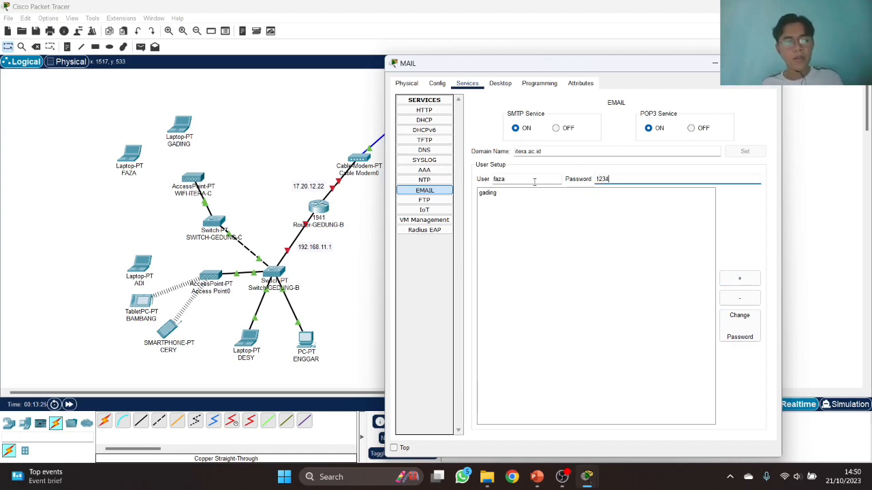
{"action": "left_click", "coordinate": [741, 277]}
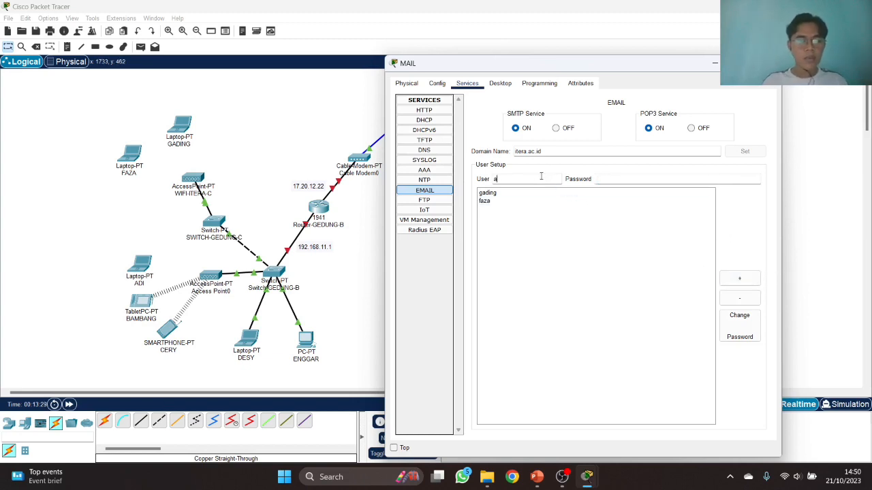
{"action": "key", "text": "Tab"}
{"action": "type", "text": "1234"}
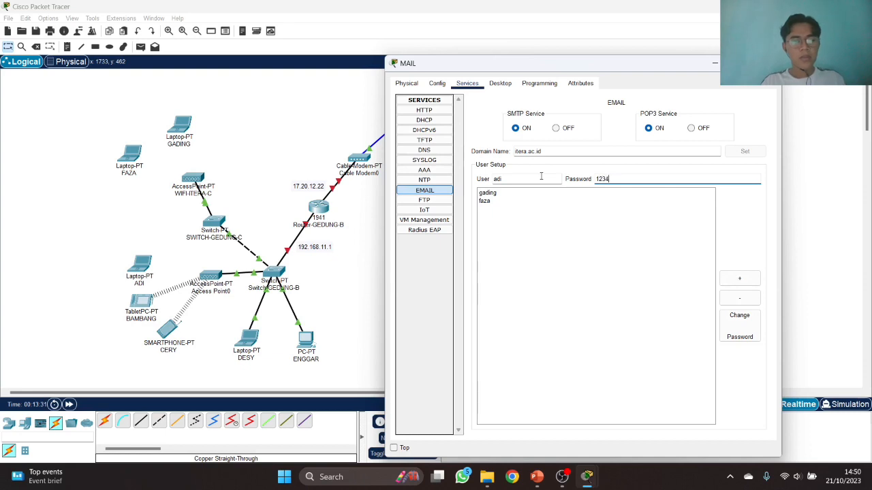
{"action": "left_click", "coordinate": [741, 278]}
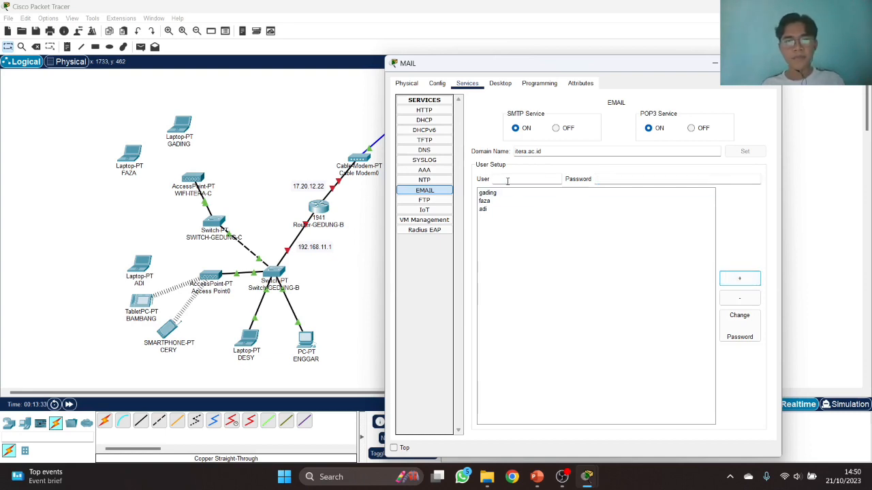
- Add mail accounts bambang, cery, desy and enggar with passwords, then close the MAIL window and open the DHCP server
{"action": "left_click", "coordinate": [507, 179]}
{"action": "type", "text": "bambang"}
{"action": "key", "text": "Tab"}
{"action": "type", "text": "12"}
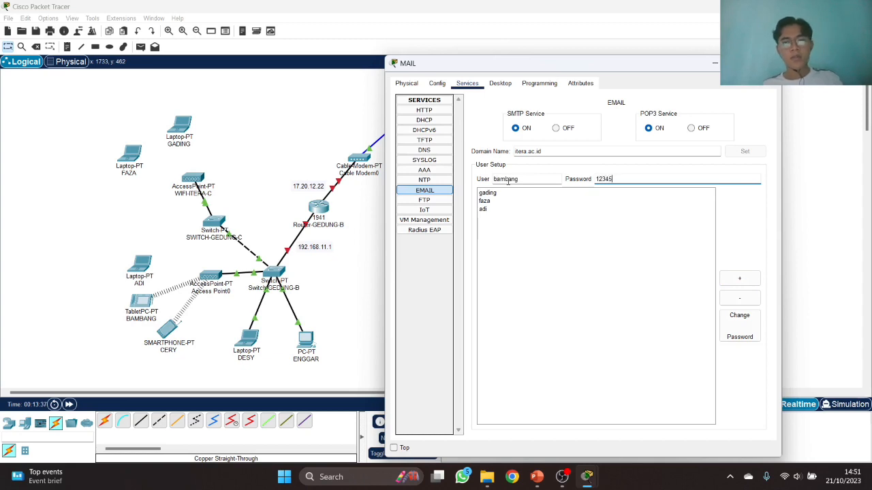
{"action": "left_click", "coordinate": [740, 278]}
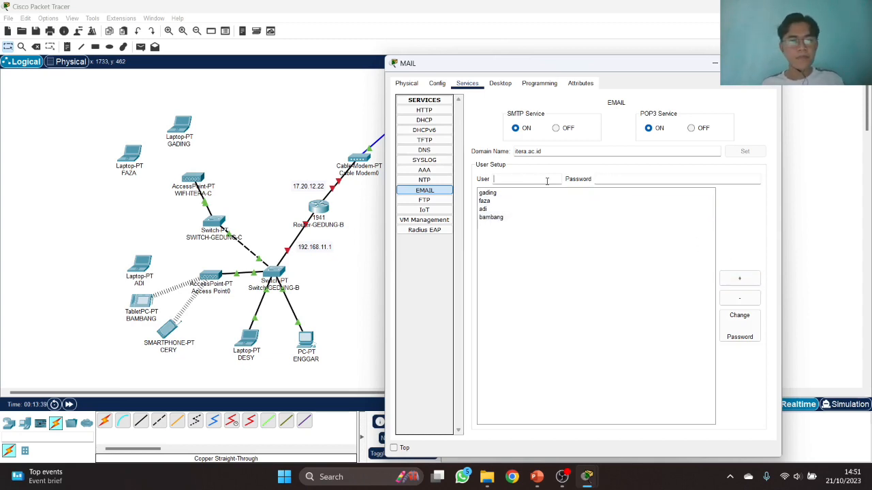
{"action": "type", "text": "cery"}
{"action": "key", "text": "Tab"}
{"action": "type", "text": "1"}
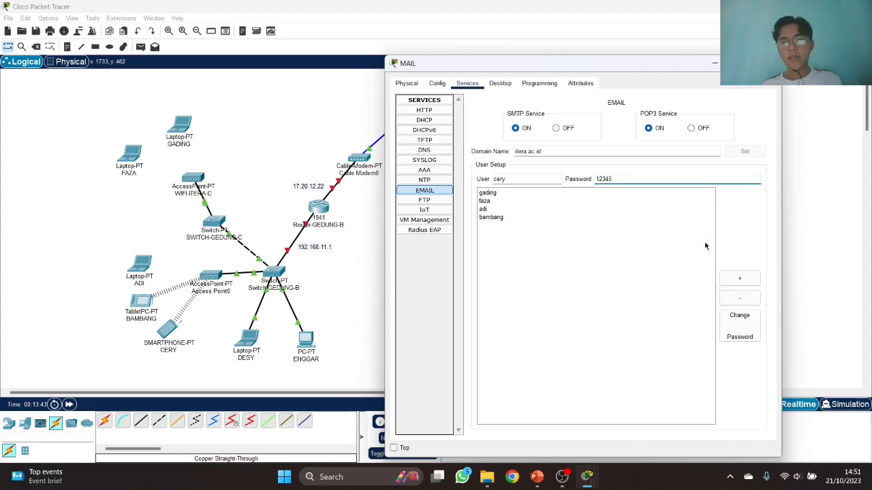
{"action": "left_click", "coordinate": [738, 278]}
{"action": "left_click", "coordinate": [522, 180]}
{"action": "key", "text": "Tab"}
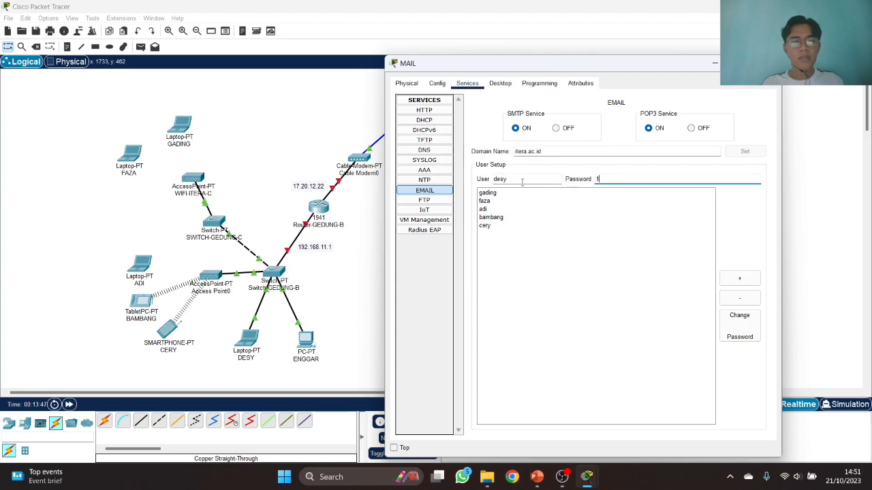
{"action": "left_click", "coordinate": [742, 277]}
{"action": "left_click", "coordinate": [550, 180]}
{"action": "type", "text": "enggar"}
{"action": "key", "text": "Tab"}
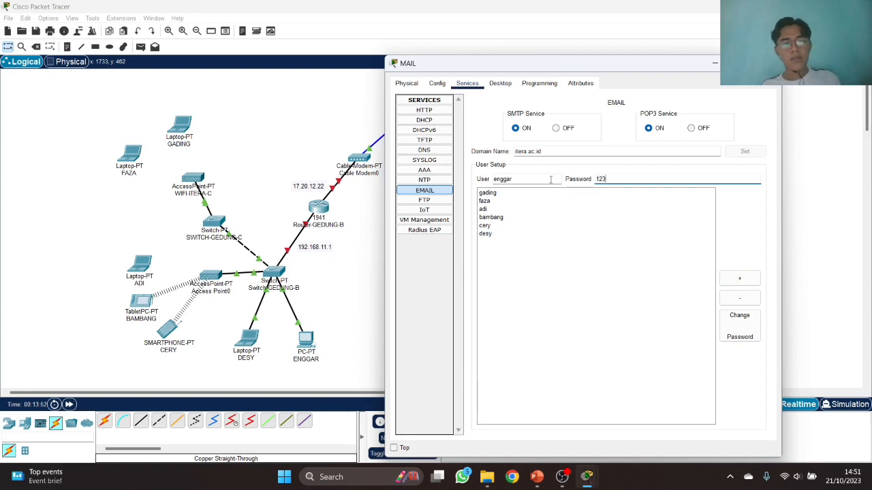
{"action": "left_click", "coordinate": [740, 278]}
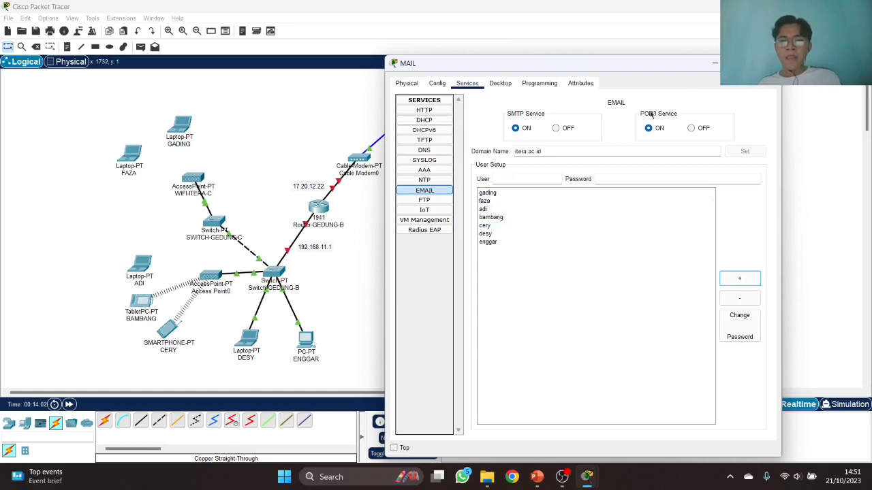
{"action": "left_click", "coordinate": [767, 63]}
{"action": "left_click", "coordinate": [684, 263]}
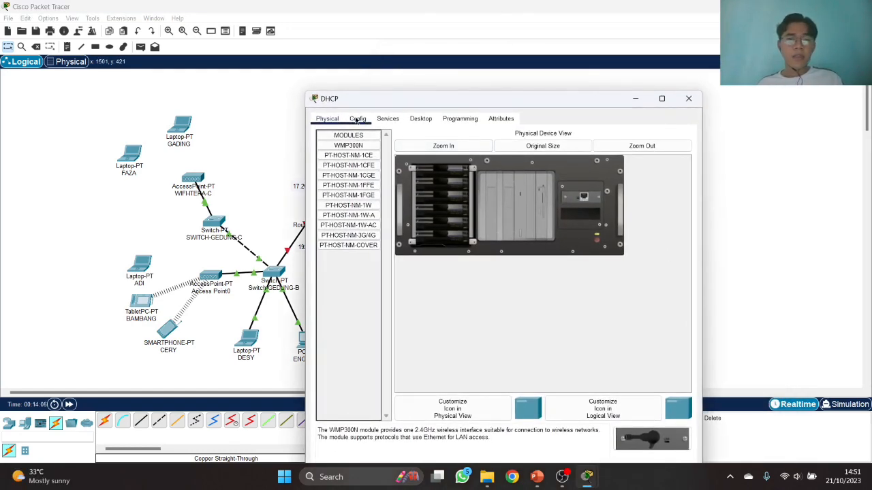
- Give the DHCP server gateway 8.0.0.2, DNS 8.8.8.8 and address 8.8.8.12 with mask 255.0.0.0
{"action": "left_click", "coordinate": [356, 119]}
{"action": "left_click_drag", "start_coordinate": [458, 100], "coordinate": [265, 76]}
{"action": "left_click", "coordinate": [303, 190]}
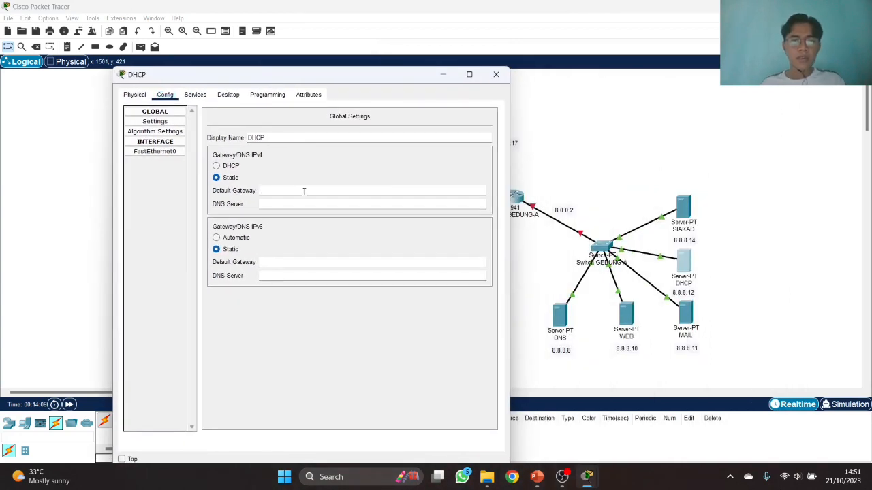
{"action": "type", "text": "8."}
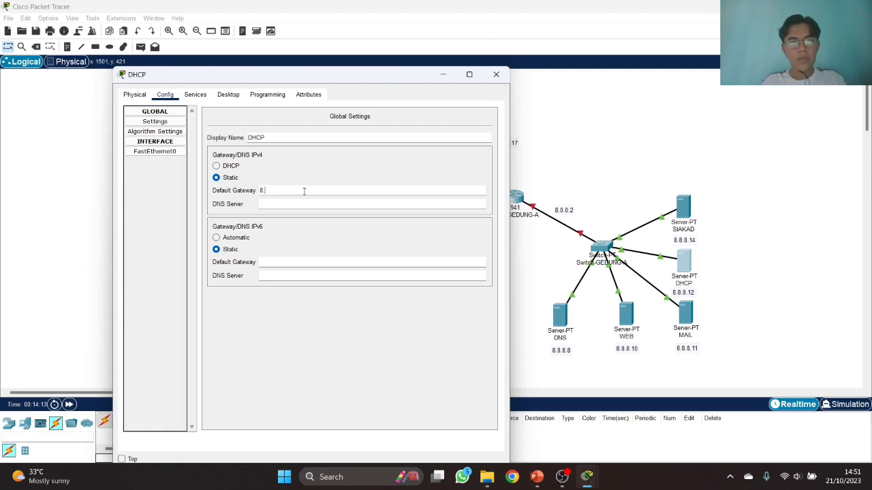
{"action": "type", "text": "8.8.10.0.2"}
{"action": "key", "text": "Tab"}
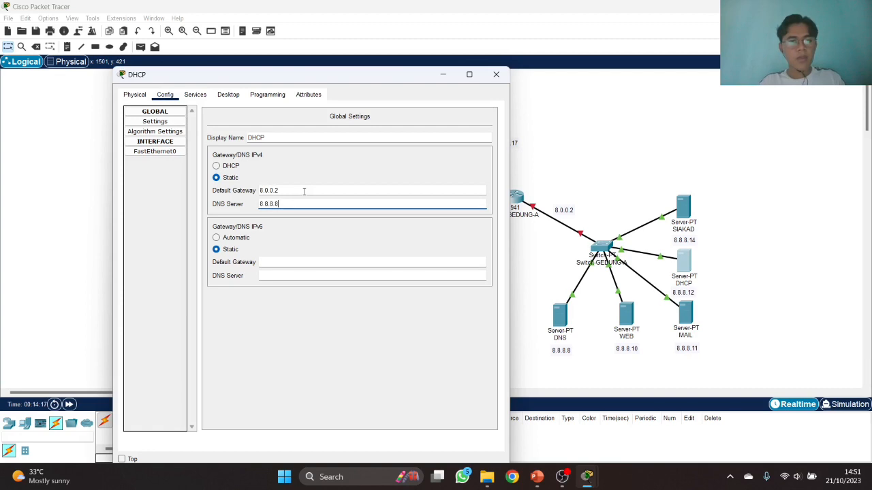
{"action": "type", "text": "8.8.8.8"}
{"action": "left_click", "coordinate": [177, 152]}
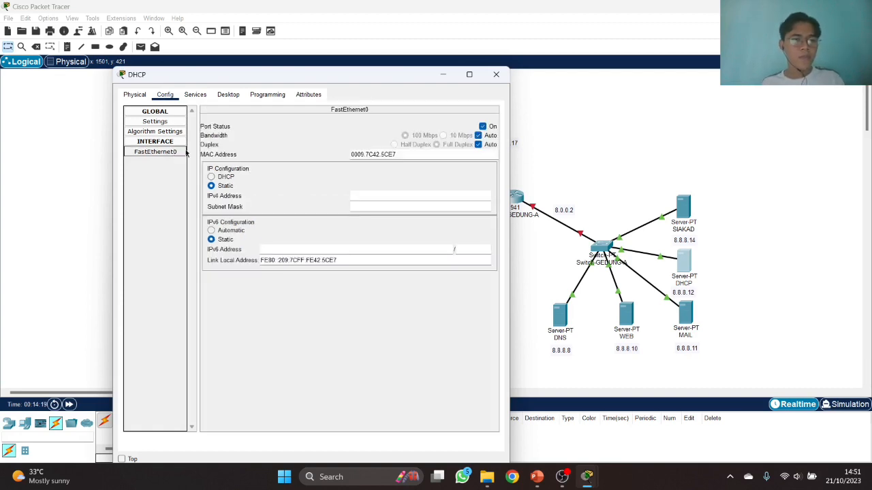
{"action": "left_click", "coordinate": [344, 197]}
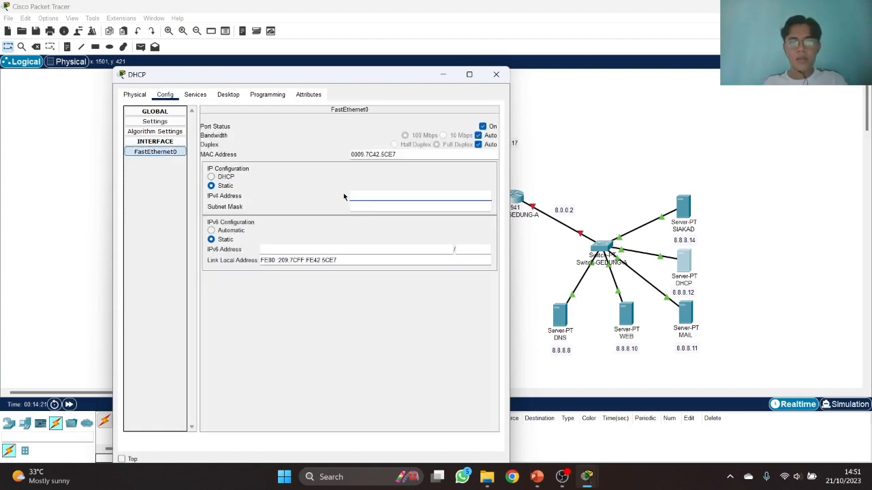
{"action": "type", "text": "8.8.8.1"}
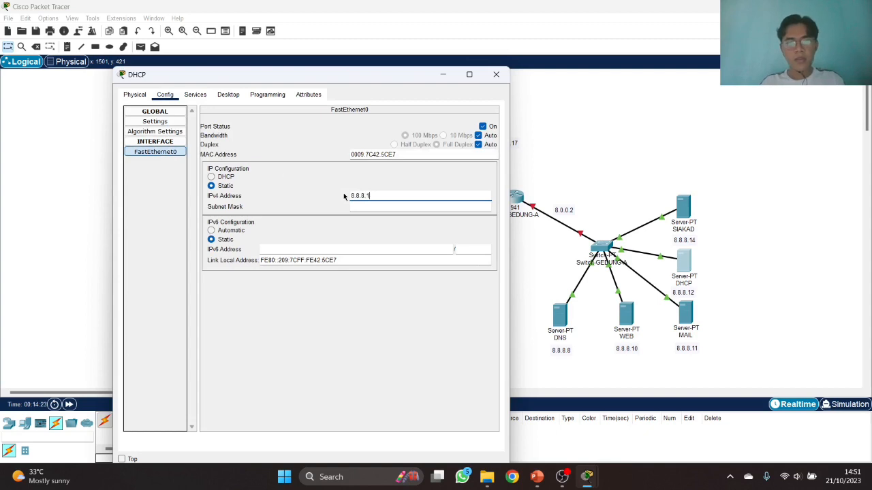
{"action": "type", "text": "2"}
{"action": "key", "text": "Tab"}
- Switch the DHCP service on, save the pool and close the server window
{"action": "left_click", "coordinate": [194, 94]}
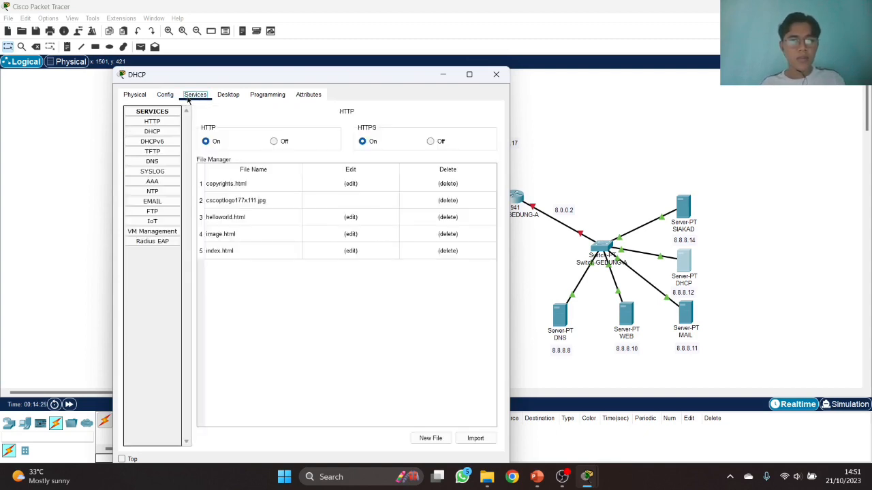
{"action": "left_click", "coordinate": [152, 132]}
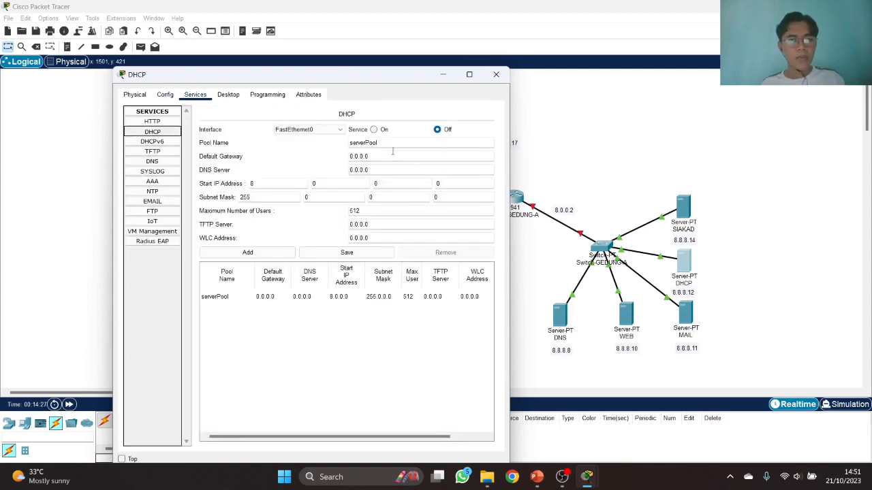
{"action": "left_click", "coordinate": [375, 130]}
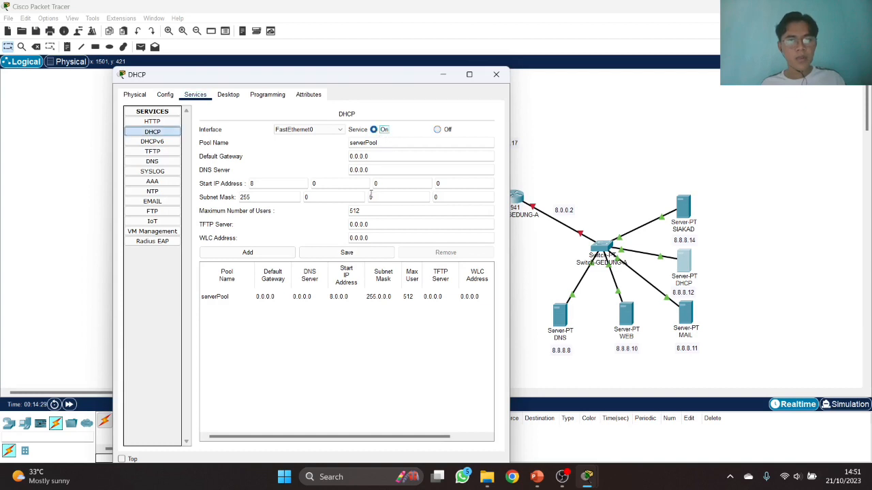
{"action": "left_click", "coordinate": [350, 252]}
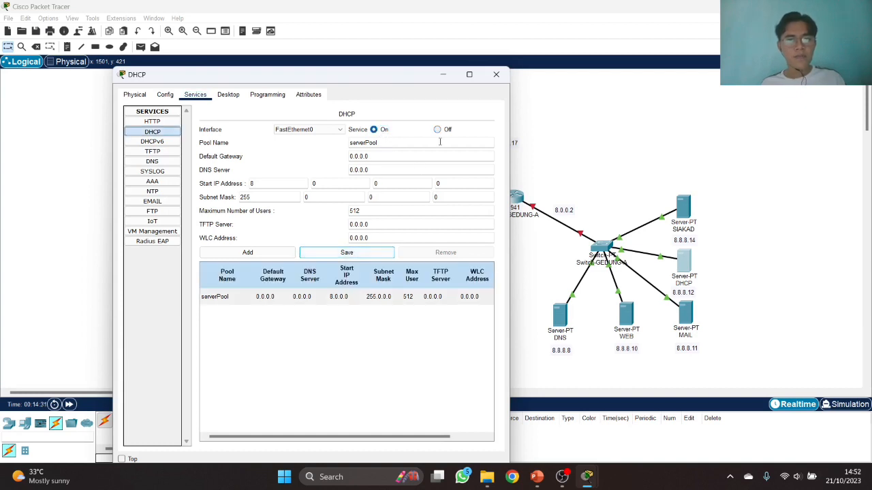
{"action": "left_click", "coordinate": [498, 77]}
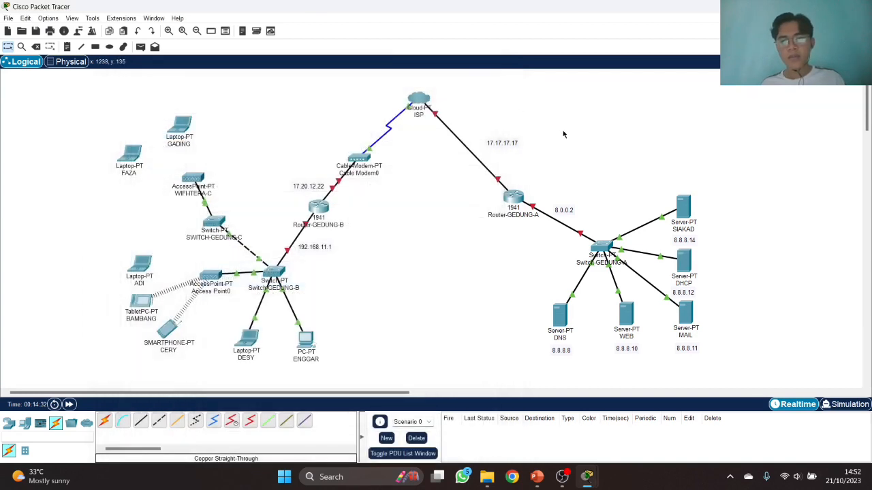
- Give the SIAKAD server DNS server 8.8.8.8 and confirm its FastEthernet0 IPv4 address and mask
{"action": "left_click", "coordinate": [681, 209]}
{"action": "left_click", "coordinate": [358, 86]}
{"action": "left_click_drag", "start_coordinate": [382, 68], "coordinate": [166, 71]}
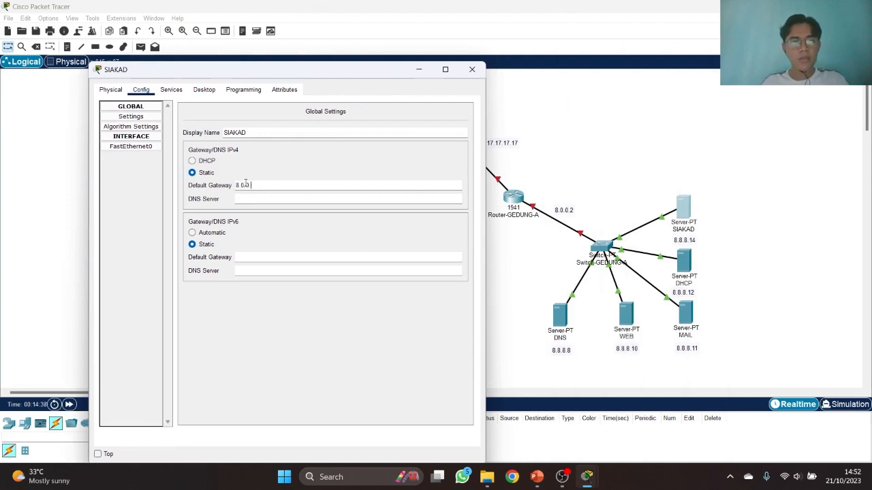
{"action": "key", "text": "Tab"}
{"action": "type", "text": "8.8.8.8"}
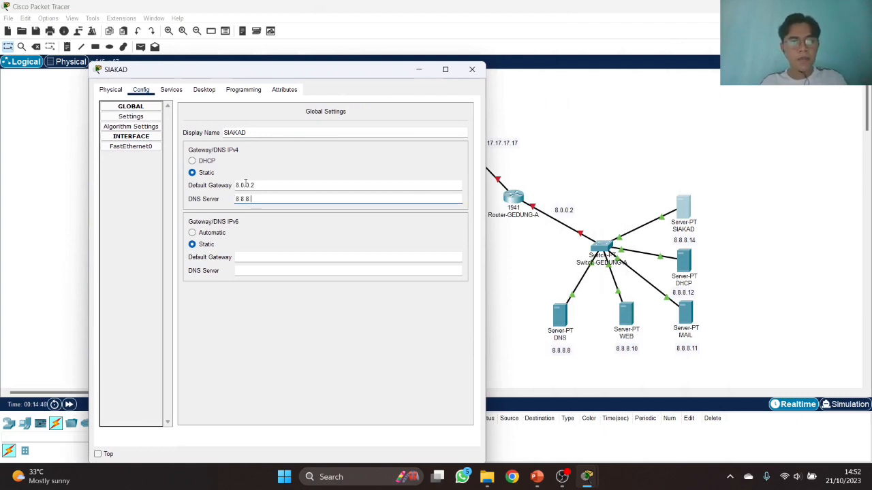
{"action": "left_click", "coordinate": [123, 148]}
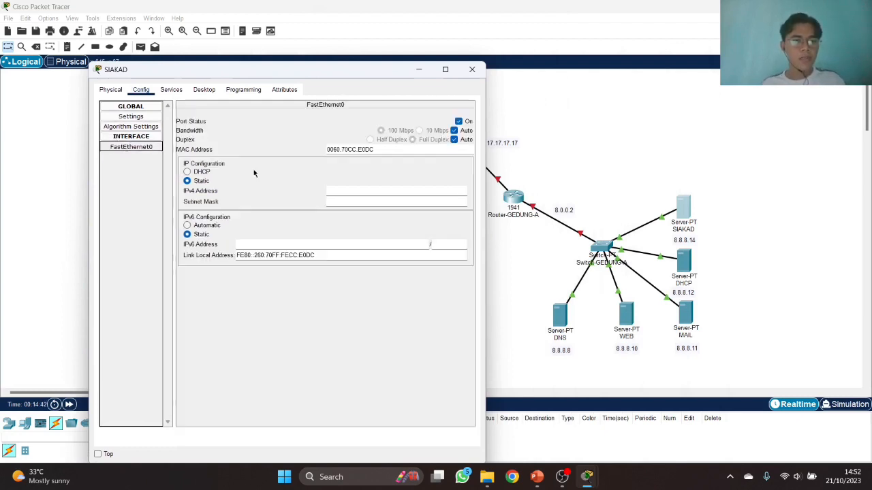
{"action": "left_click", "coordinate": [346, 187]}
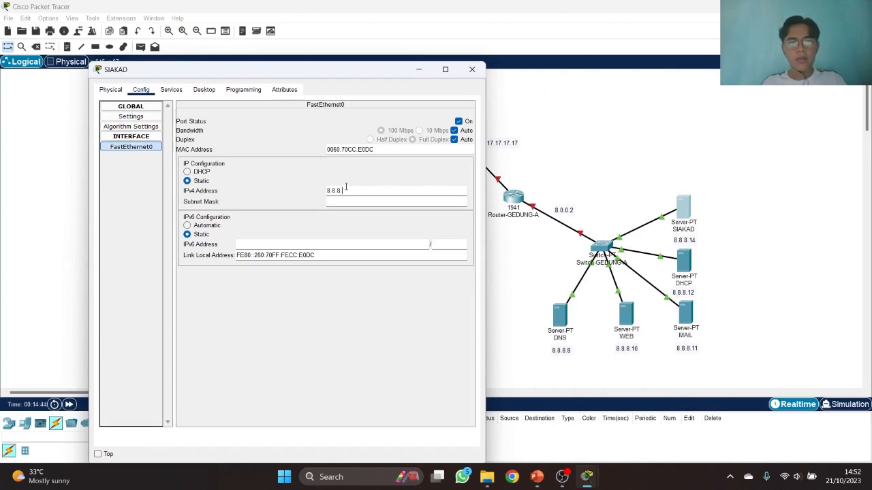
{"action": "key", "text": "Tab"}
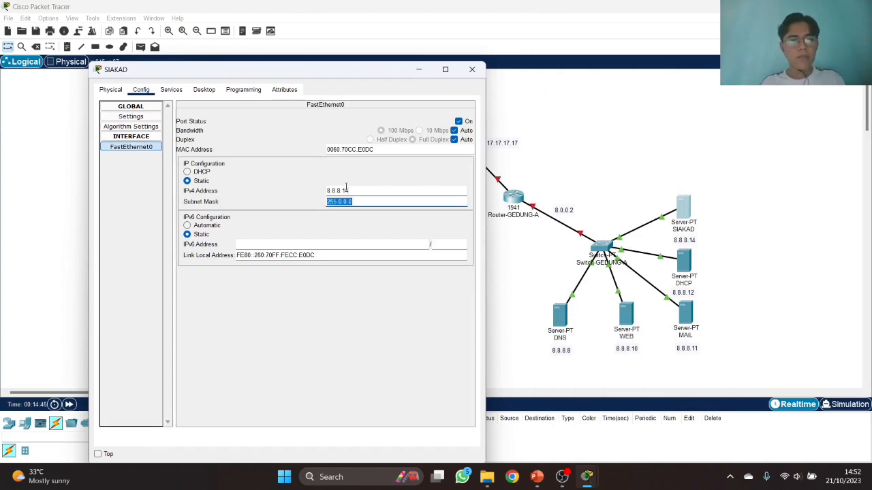
- Change index.html's heading to 'SIAKAD ITERA' and welcome line to 'SIAKAD ITERA wahai para Mahasiswa ku', saving over the file
{"action": "left_click", "coordinate": [171, 89]}
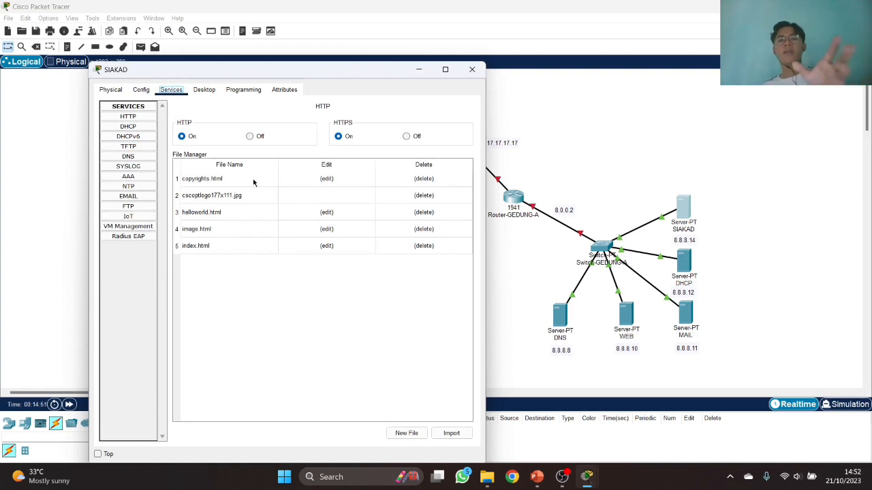
{"action": "left_click", "coordinate": [331, 247]}
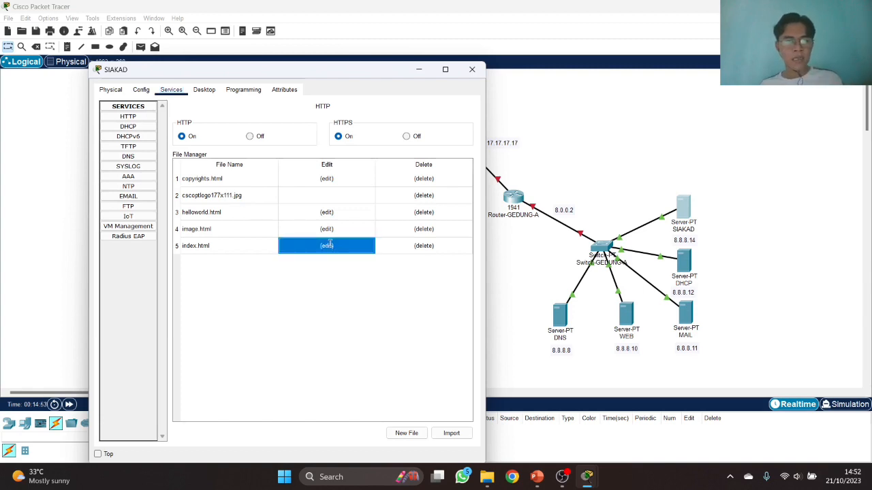
{"action": "left_click_drag", "start_coordinate": [325, 131], "coordinate": [271, 131]}
{"action": "type", "text": "SIAKAD"}
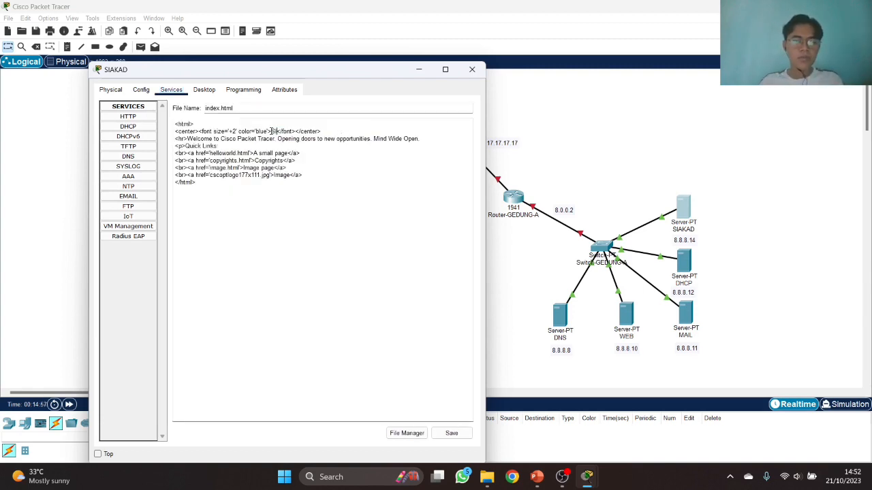
{"action": "type", "text": " ITERA"}
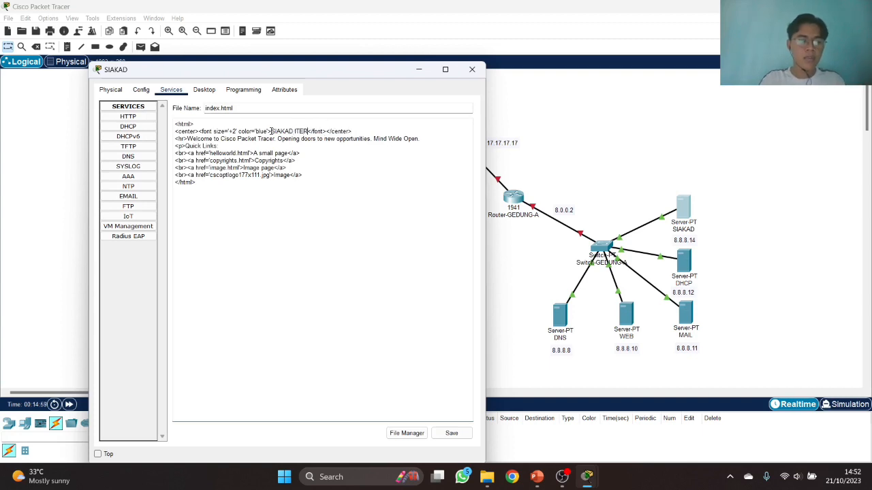
{"action": "left_click_drag", "start_coordinate": [444, 139], "coordinate": [222, 139]}
{"action": "type", "text": "SIAKA"}
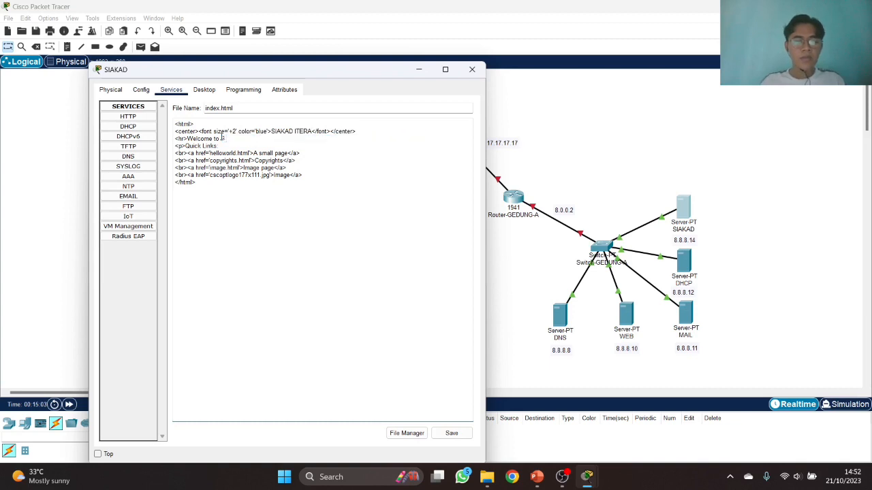
{"action": "type", "text": "D ITERA wahai para Mahasiswa ku"}
{"action": "left_click", "coordinate": [452, 433]}
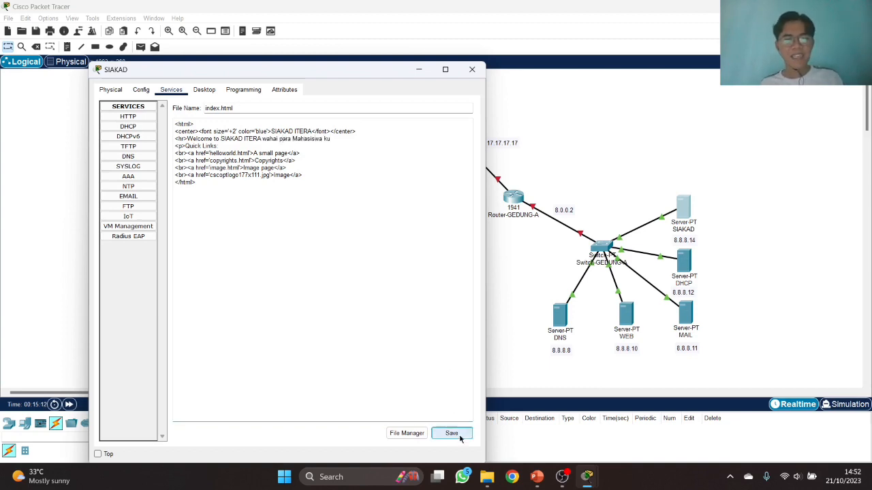
{"action": "left_click", "coordinate": [316, 289]}
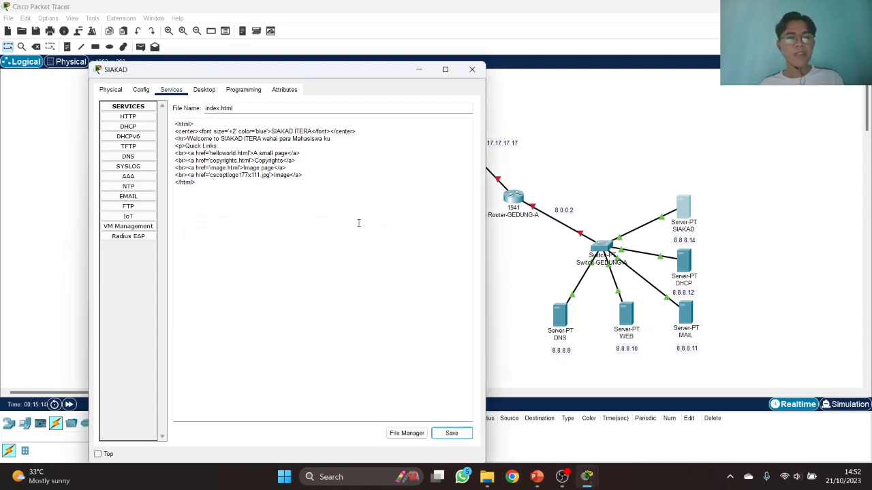
{"action": "left_click", "coordinate": [472, 69]}
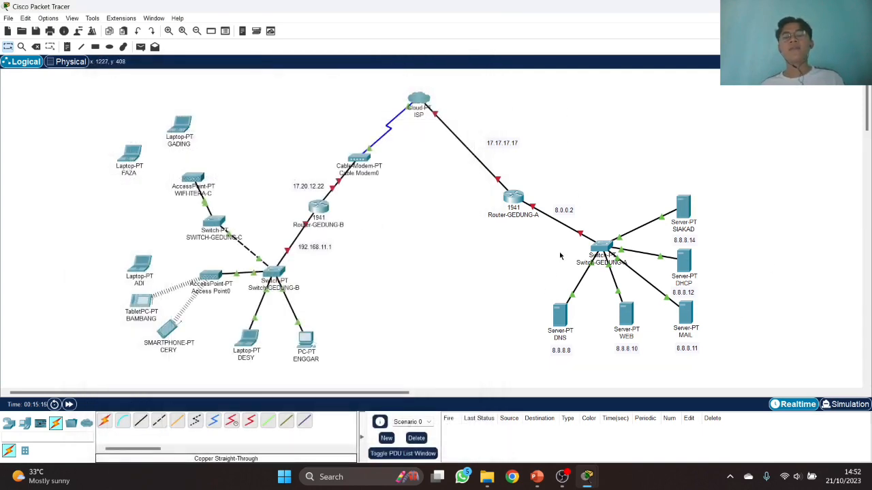
- Turn on Router-GEDUNG-A's GigabitEthernet0/0 with address 17.17.17.17 and default mask
{"action": "left_click", "coordinate": [512, 198]}
{"action": "left_click_drag", "start_coordinate": [495, 77], "coordinate": [751, 128]}
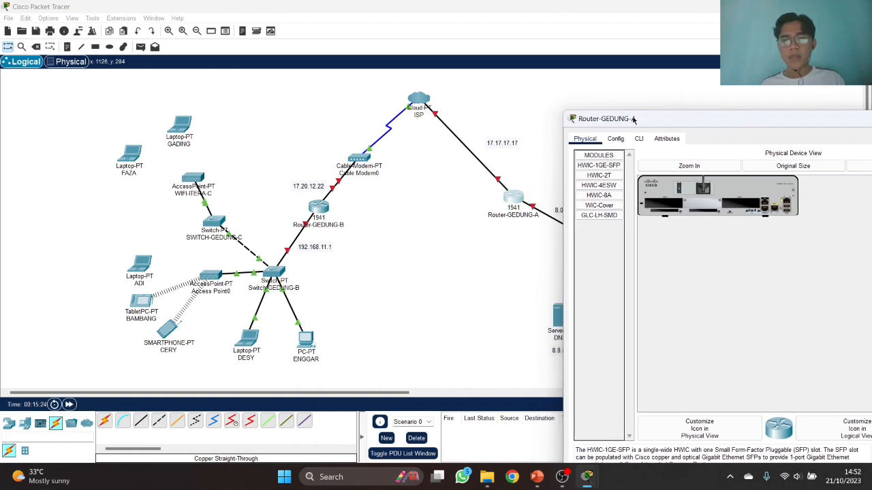
{"action": "left_click", "coordinate": [616, 139]}
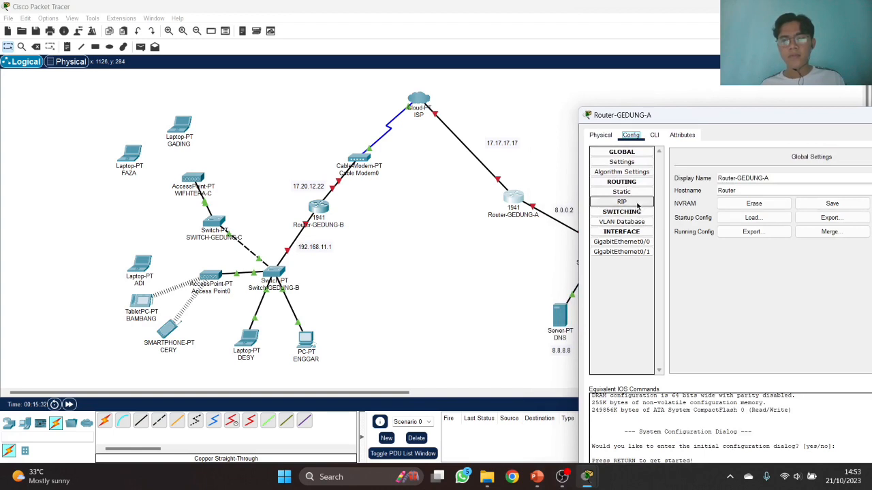
{"action": "left_click", "coordinate": [645, 242]}
{"action": "left_click_drag", "start_coordinate": [696, 117], "coordinate": [143, 92]}
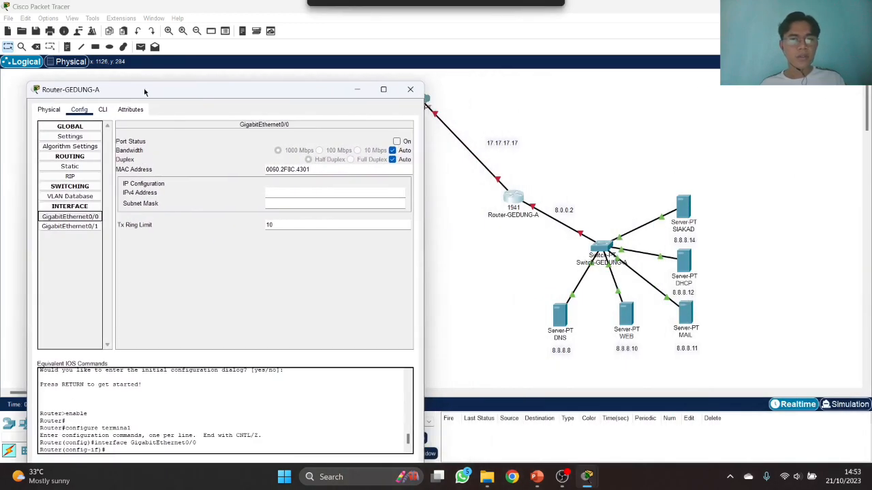
{"action": "left_click", "coordinate": [397, 141]}
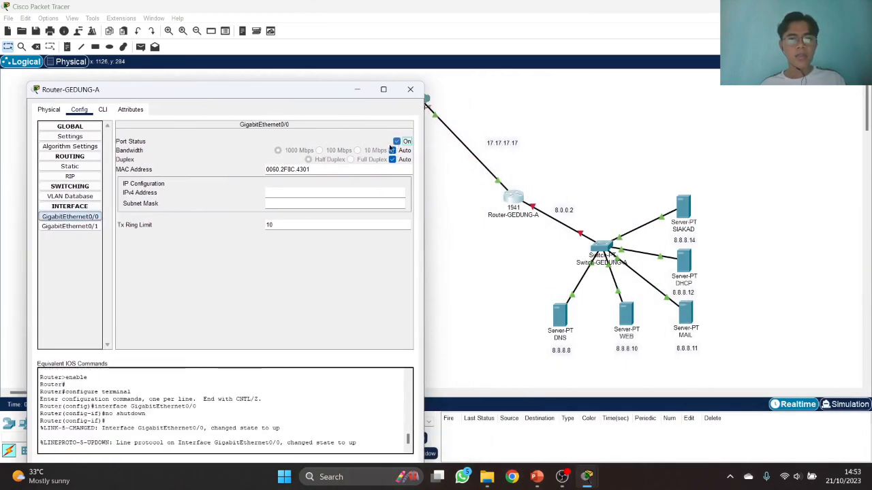
{"action": "left_click", "coordinate": [349, 192]}
{"action": "type", "text": "17.17.17.17"}
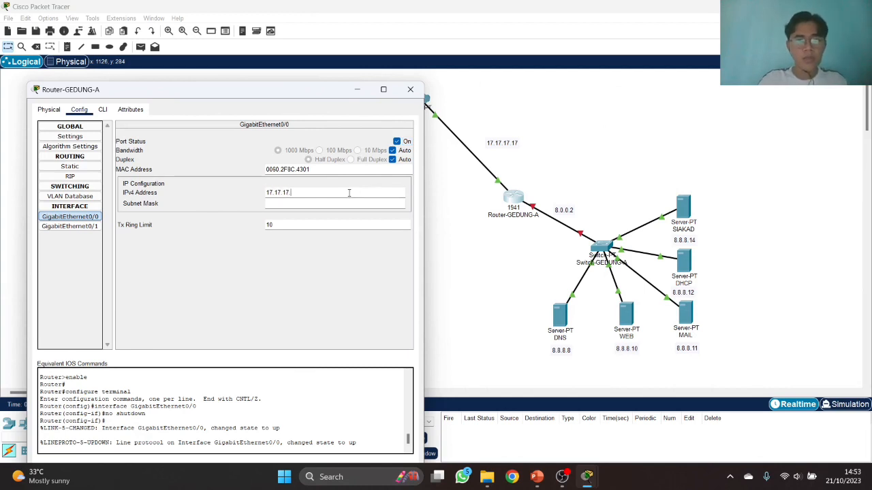
{"action": "key", "text": "Tab"}
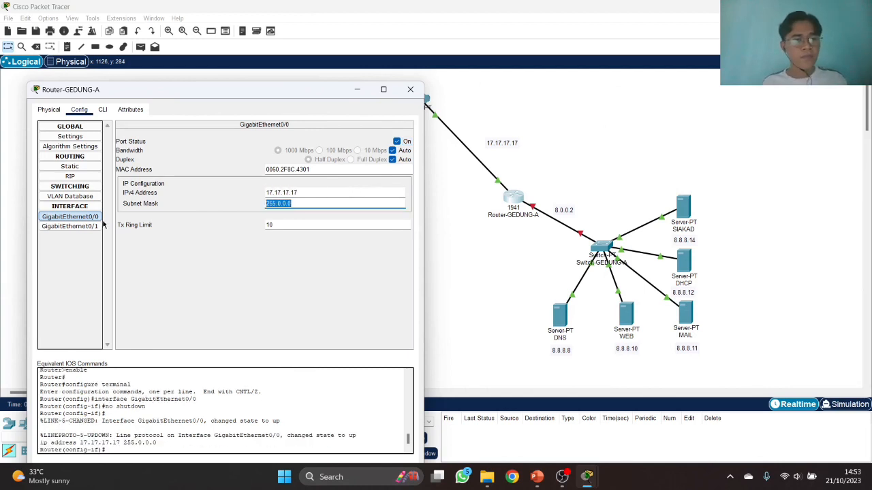
- Turn on GigabitEthernet0/1 with address 8.0.0.2 and default mask 255.0.0.0
{"action": "left_click", "coordinate": [96, 226]}
{"action": "left_click", "coordinate": [279, 193]}
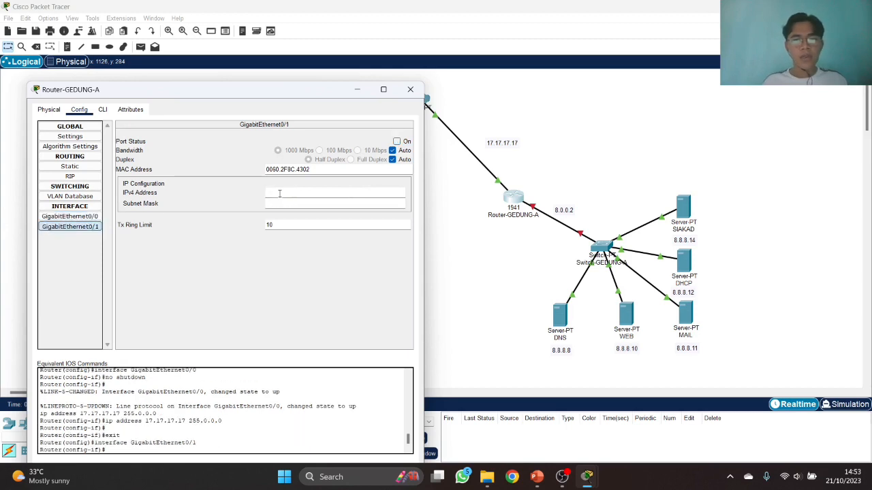
{"action": "type", "text": "8.0.0"}
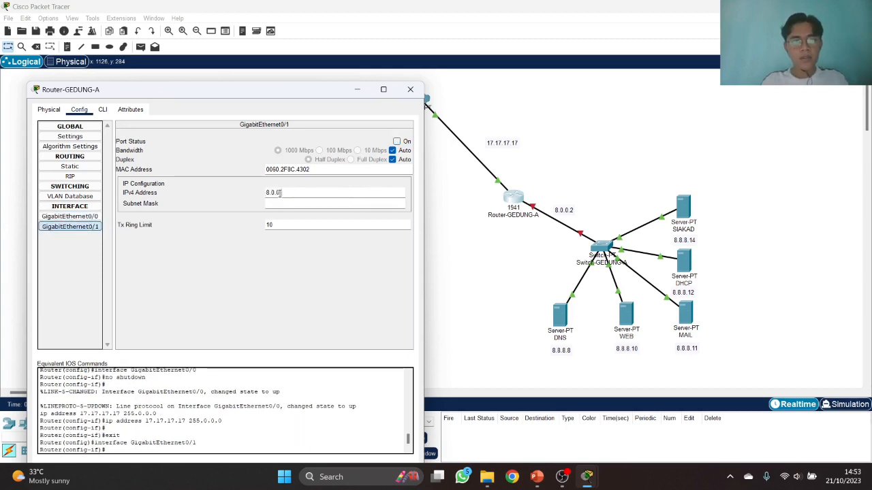
{"action": "type", "text": ".2"}
{"action": "key", "text": "Tab"}
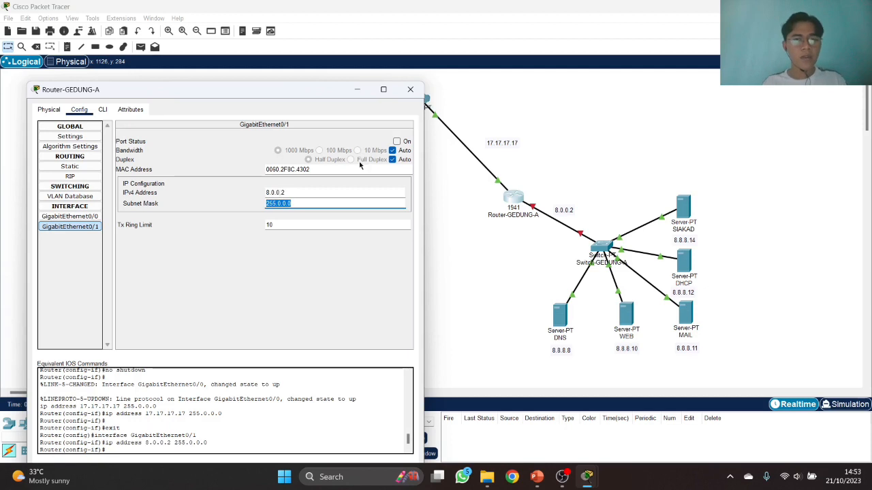
{"action": "left_click", "coordinate": [396, 141]}
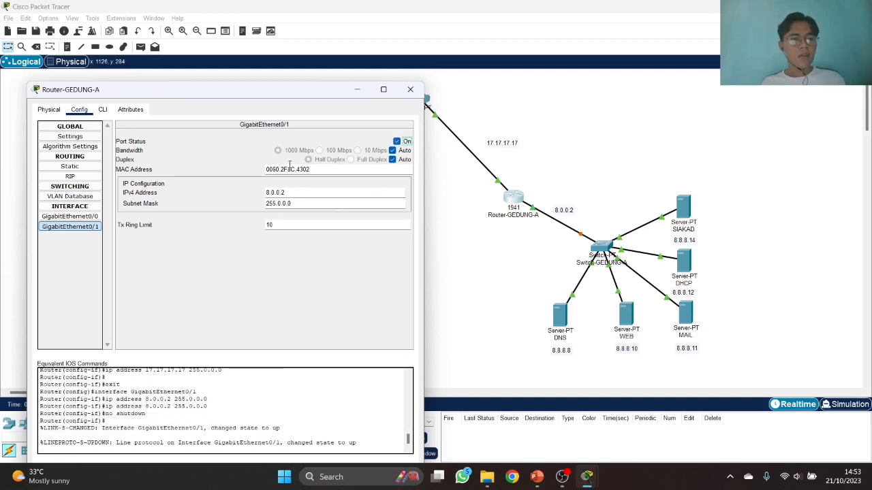
- Add networks 17.0.0.0 and 8.0.0.0 to the router's RIP routing
{"action": "left_click", "coordinate": [70, 176]}
{"action": "left_click", "coordinate": [295, 139]}
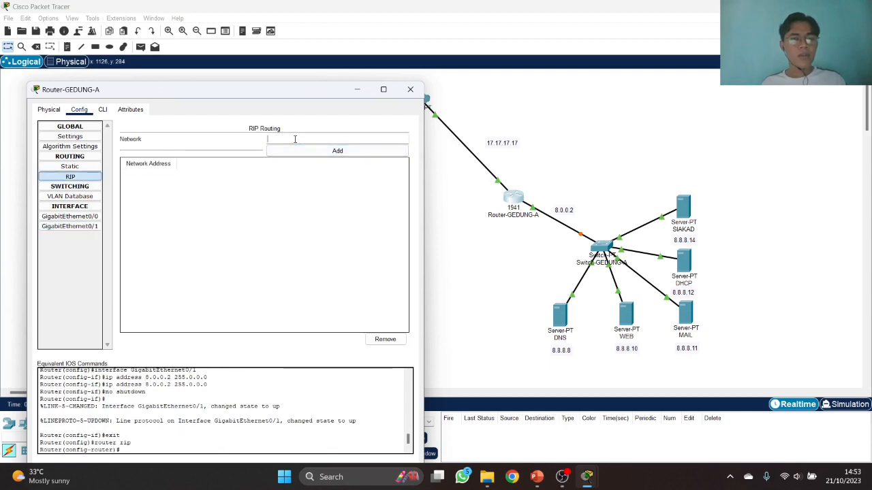
{"action": "type", "text": "17.17.17.17"}
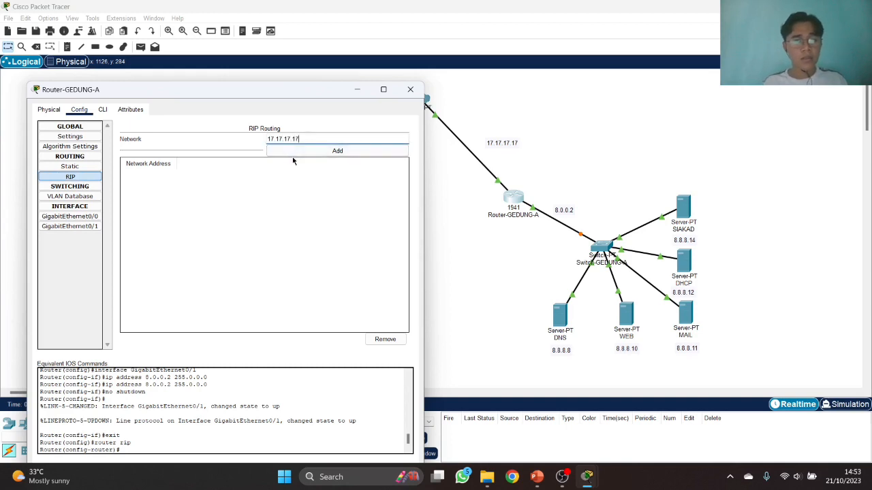
{"action": "left_click", "coordinate": [302, 154]}
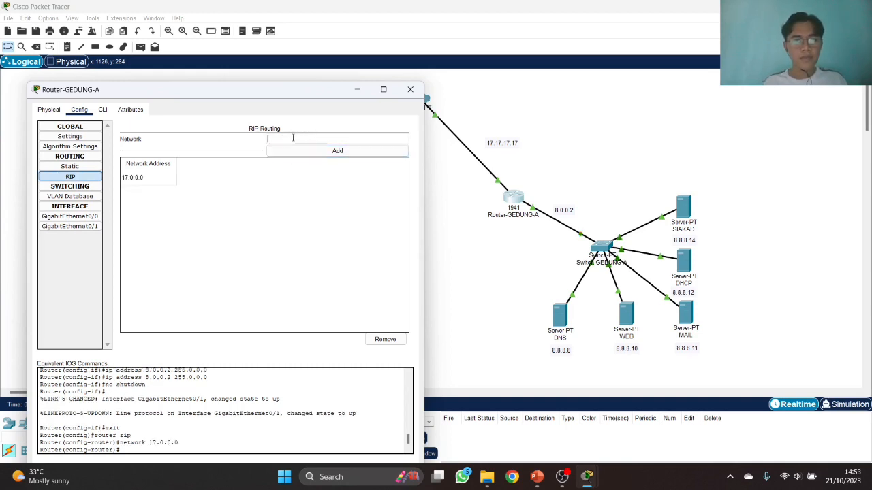
{"action": "left_click", "coordinate": [293, 137]}
{"action": "type", "text": "8.0.0.2"}
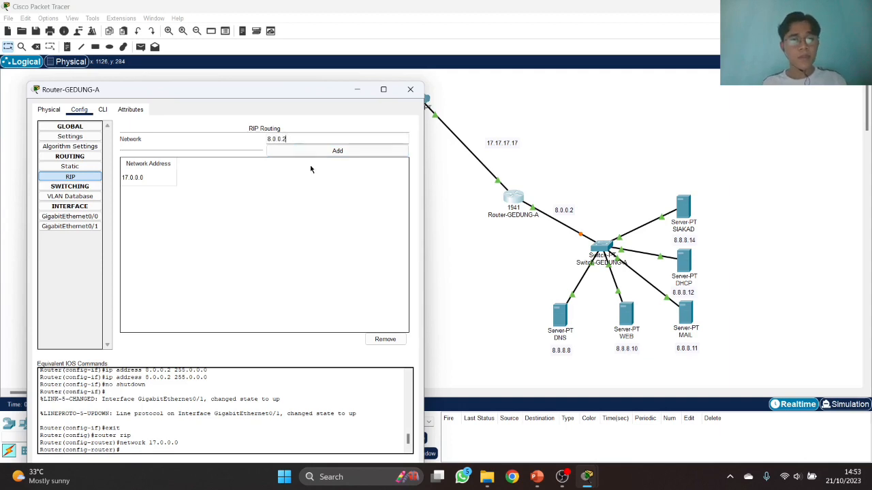
{"action": "left_click", "coordinate": [313, 154]}
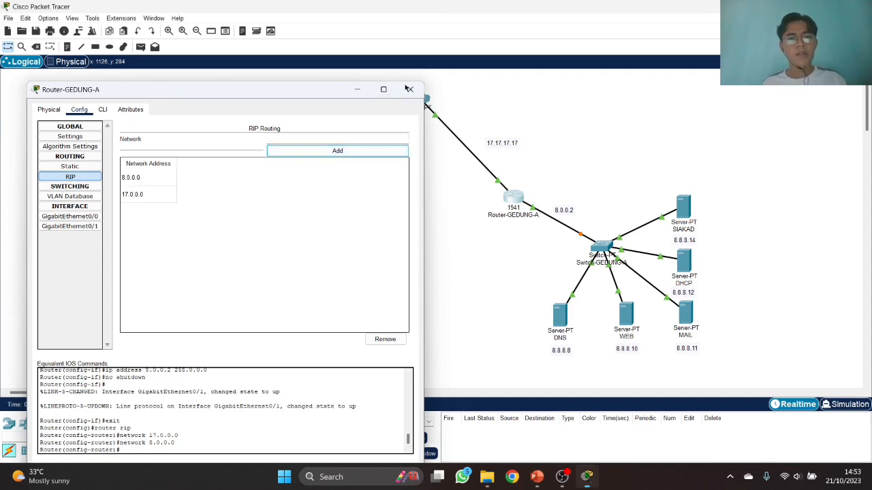
{"action": "left_click", "coordinate": [411, 89]}
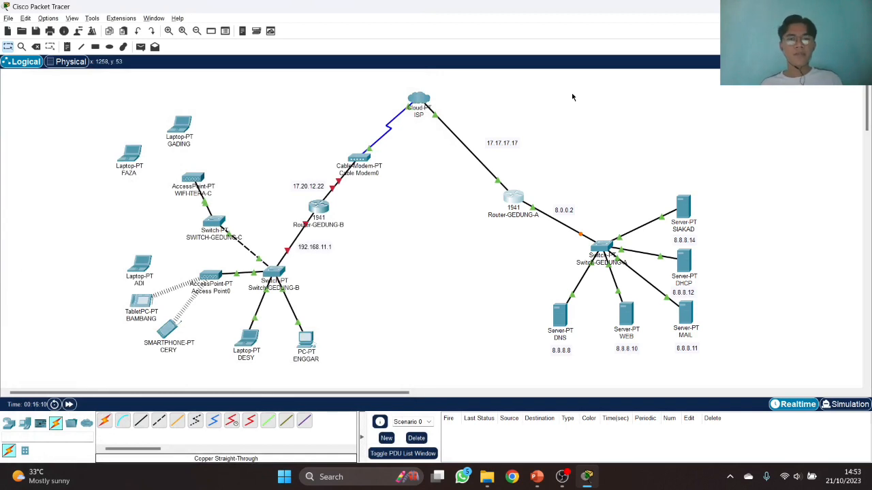
{"action": "key", "text": "alt+Tab"}
{"action": "key", "text": "Tab"}
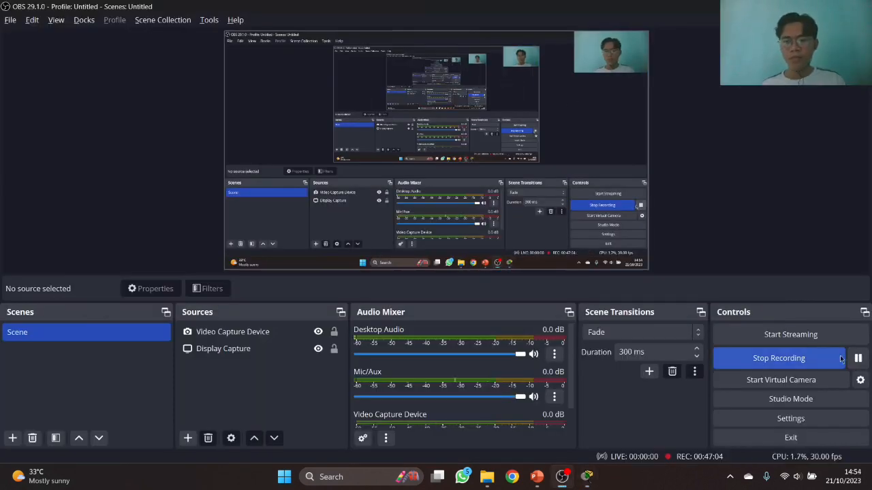
{"action": "key", "text": "alt+Tab"}
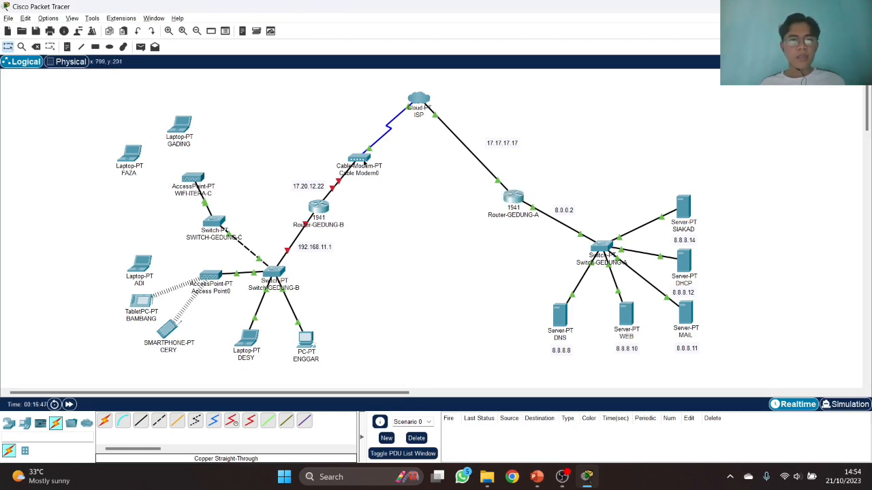
- Turn on Router-GEDUNG-B's GigabitEthernet0/0 with address 17.20.12.22 and default mask
{"action": "left_click", "coordinate": [317, 210]}
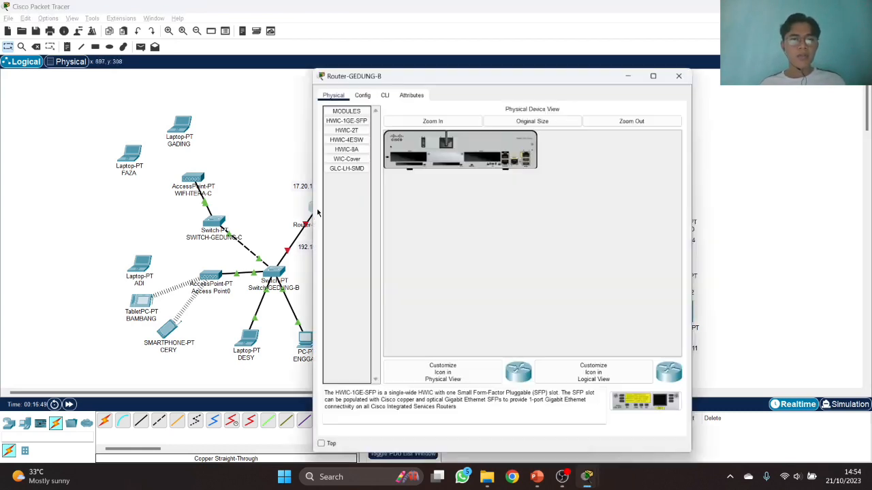
{"action": "left_click_drag", "start_coordinate": [423, 71], "coordinate": [517, 71]}
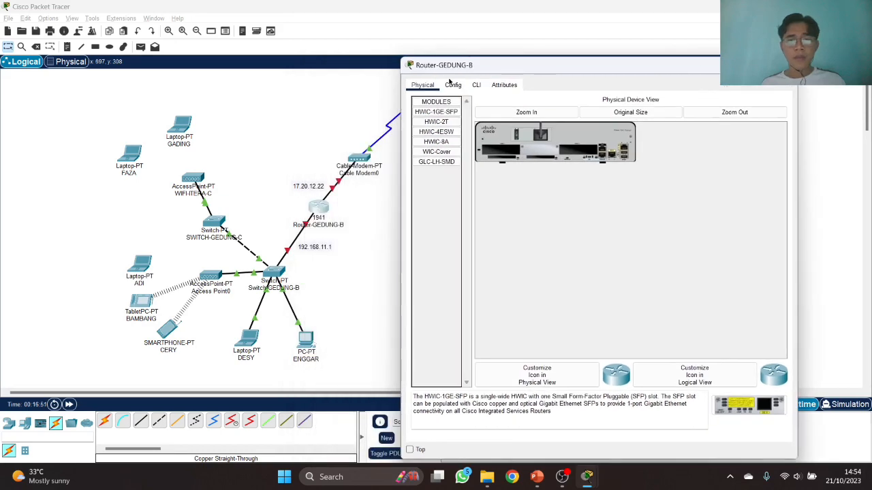
{"action": "left_click", "coordinate": [453, 85]}
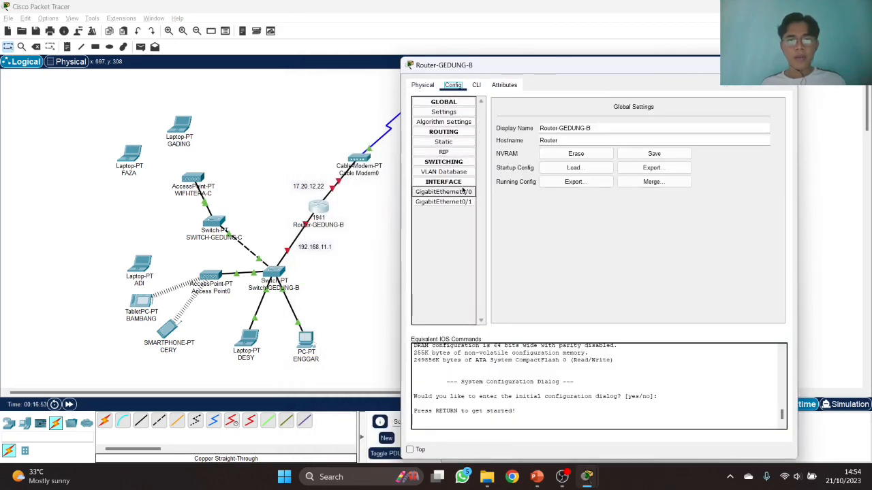
{"action": "left_click", "coordinate": [443, 191]}
{"action": "left_click", "coordinate": [770, 116]}
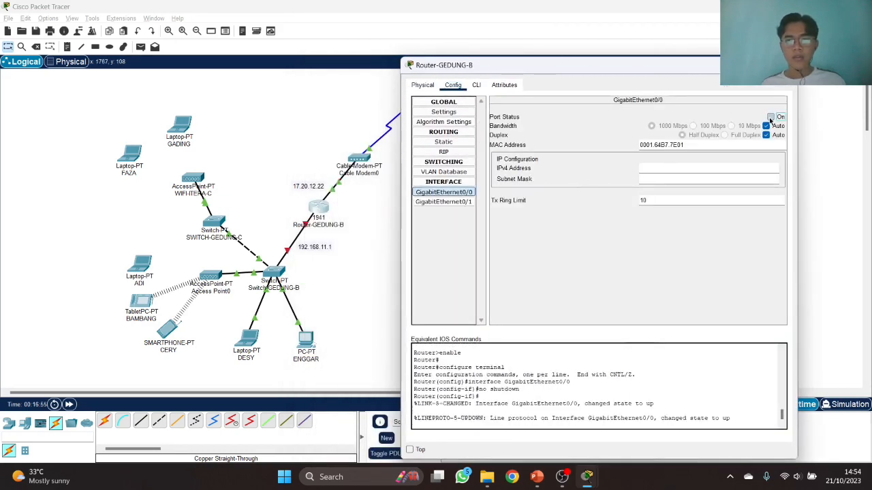
{"action": "left_click", "coordinate": [705, 173]}
{"action": "type", "text": "17.20.12.22"}
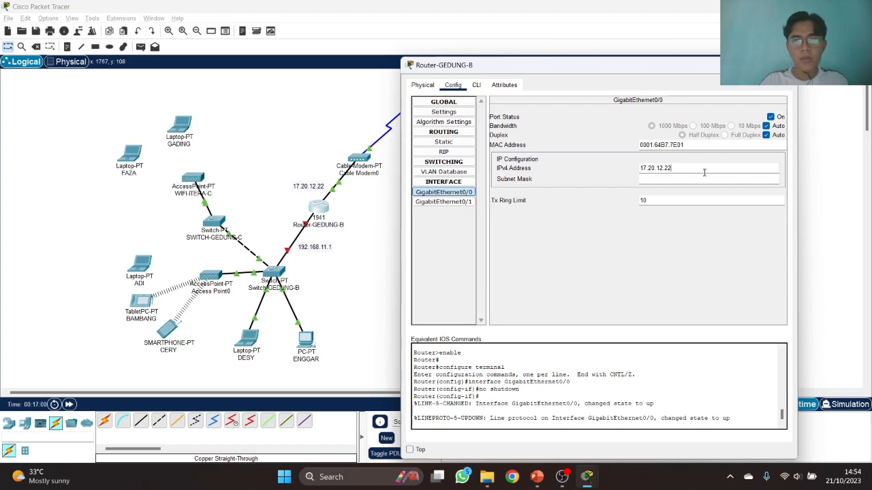
{"action": "key", "text": "Tab"}
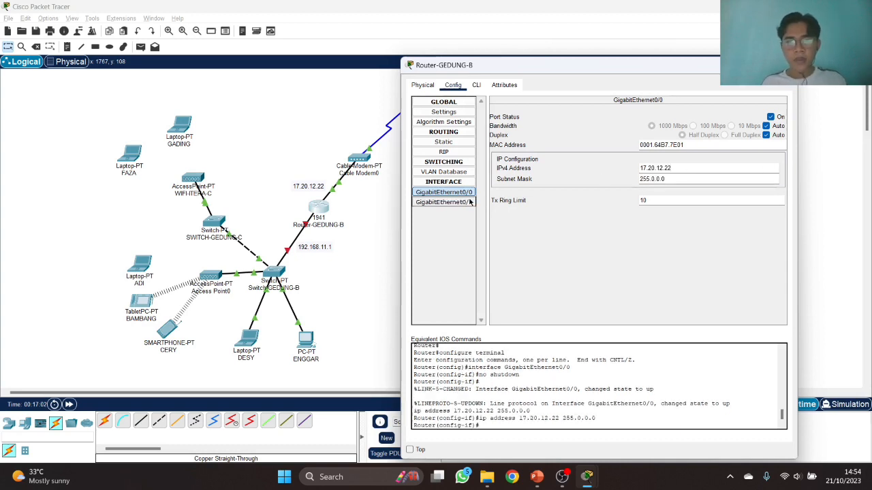
- Turn on GigabitEthernet0/1 with address 192.168.11.1 and mask 255.255.255.0
{"action": "left_click", "coordinate": [469, 202]}
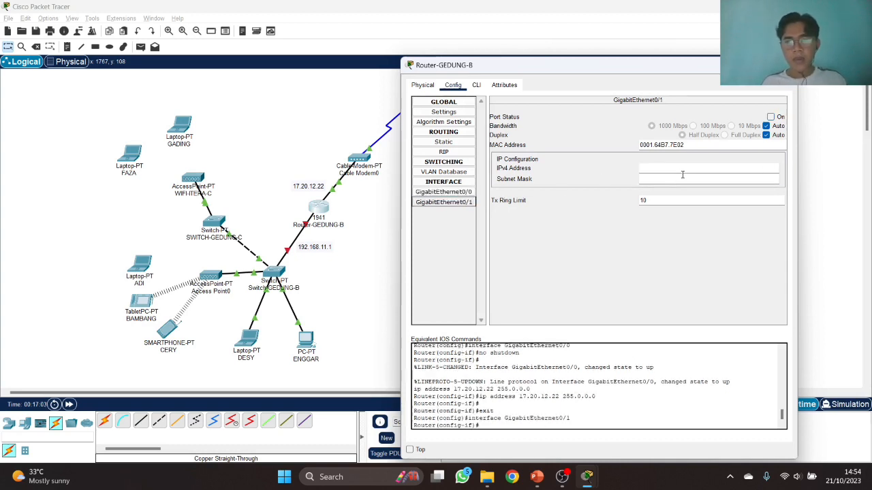
{"action": "left_click", "coordinate": [770, 117]}
{"action": "left_click", "coordinate": [709, 168]}
{"action": "type", "text": "192.168.11.1"}
{"action": "key", "text": "Tab"}
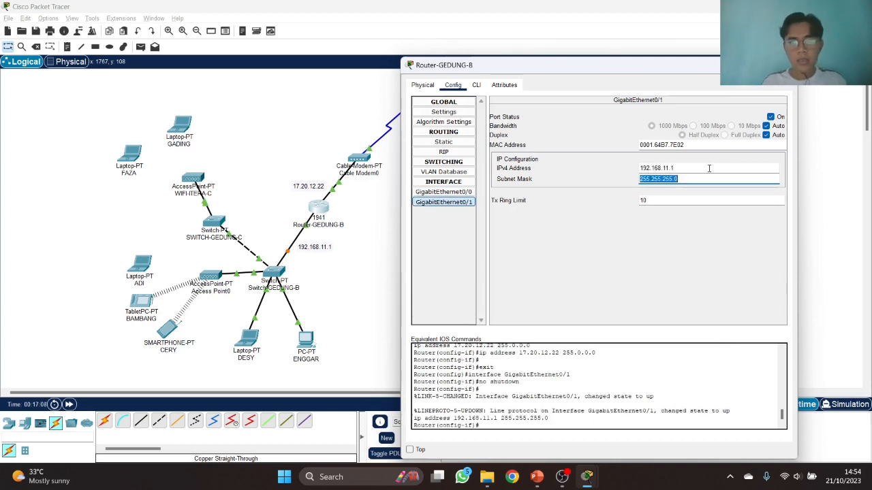
- Copy the 17.20.12.22 address into RIP to advertise network 17.0.0.0
{"action": "left_click", "coordinate": [443, 192]}
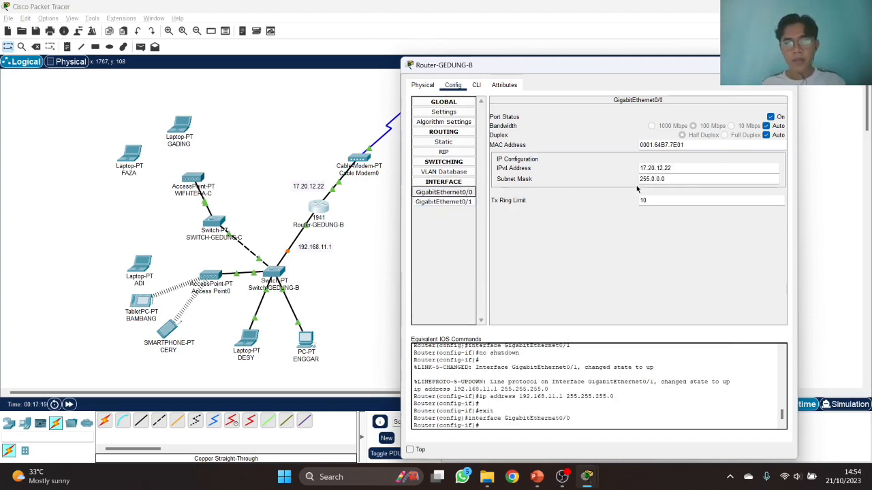
{"action": "left_click_drag", "start_coordinate": [704, 168], "coordinate": [613, 166]}
{"action": "key", "text": "ctrl+c"}
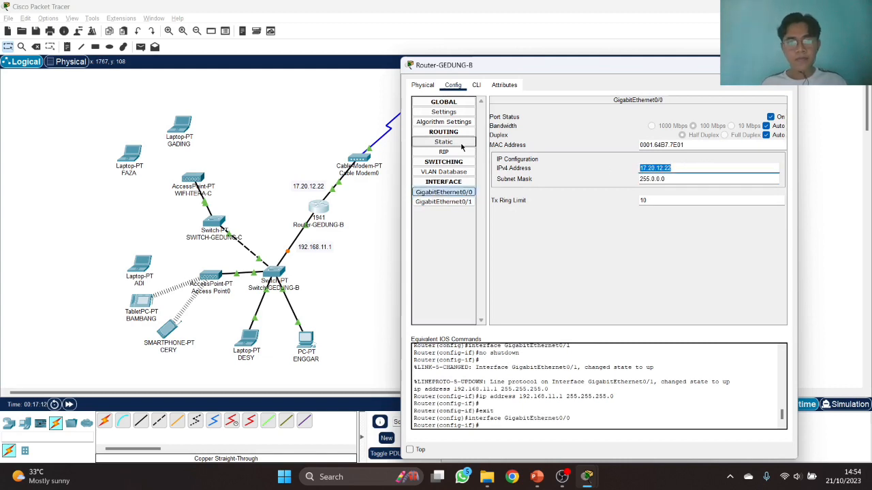
{"action": "left_click", "coordinate": [444, 152]}
{"action": "key", "text": "ctrl+v"}
{"action": "left_click", "coordinate": [695, 127]}
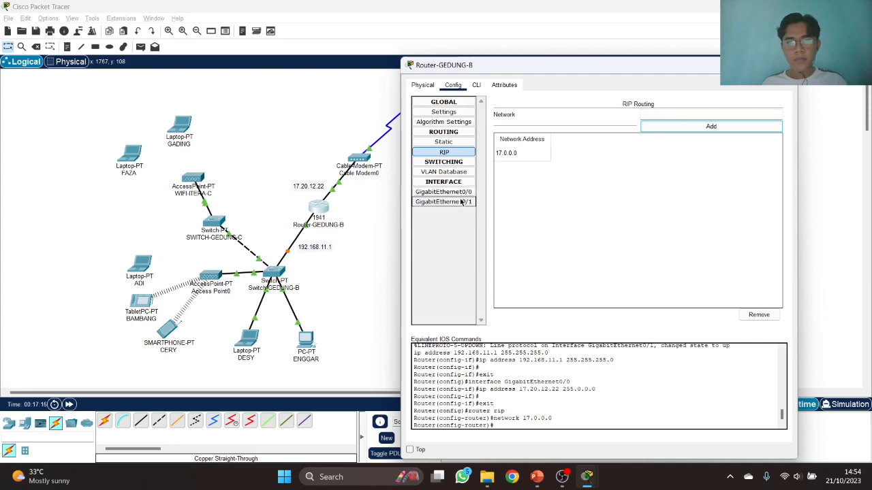
- Add network 192.168.11.0 to Router-GEDUNG-B's RIP routing
{"action": "left_click", "coordinate": [463, 202]}
{"action": "left_click_drag", "start_coordinate": [684, 168], "coordinate": [606, 167]}
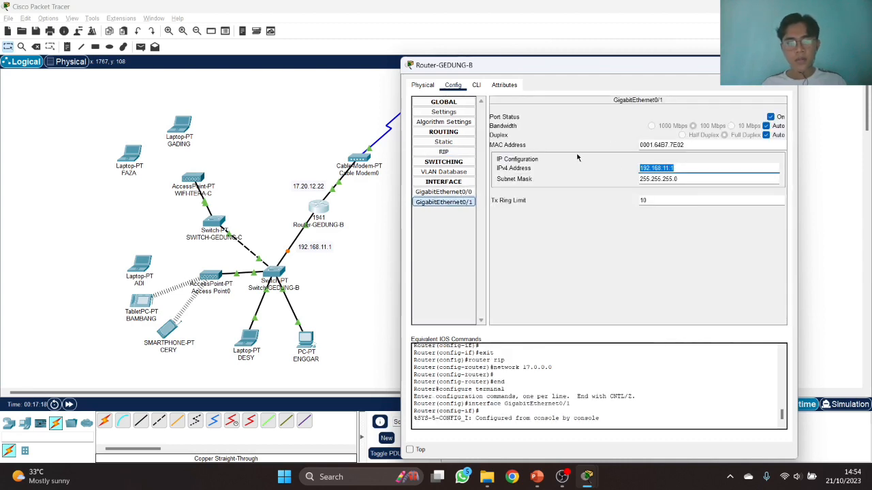
{"action": "left_click", "coordinate": [458, 152]}
{"action": "left_click", "coordinate": [672, 114]}
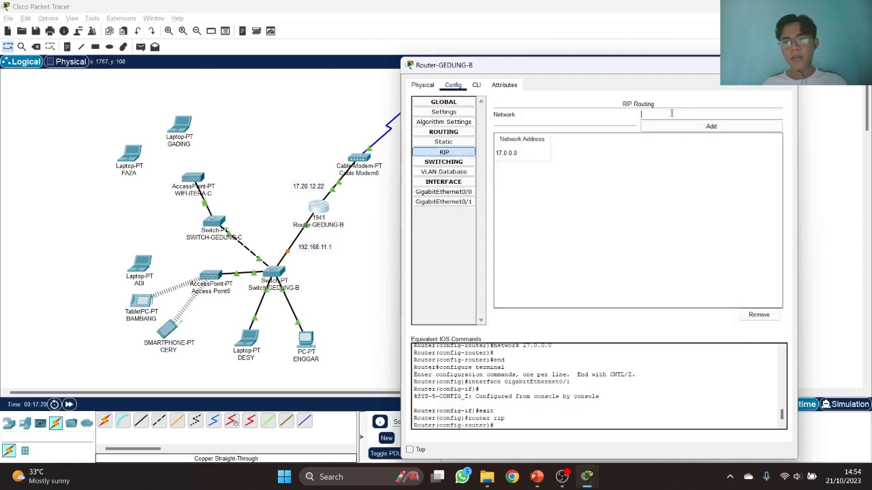
{"action": "type", "text": "192.168.11.0"}
{"action": "left_click", "coordinate": [674, 126]}
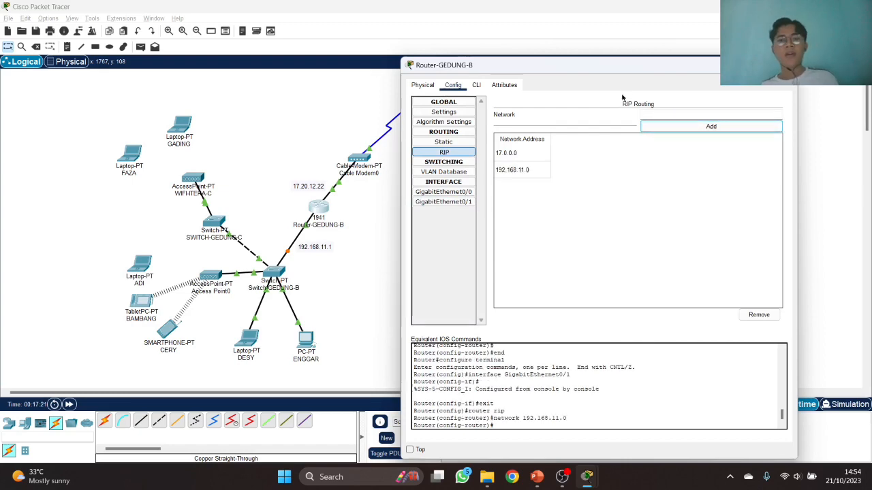
{"action": "mouse_move", "coordinate": [623, 68]}
{"action": "left_mouse_down"}
{"action": "mouse_move", "coordinate": [624, 30]}
{"action": "mouse_move", "coordinate": [623, 101]}
{"action": "mouse_move", "coordinate": [622, 63]}
{"action": "left_mouse_up"}
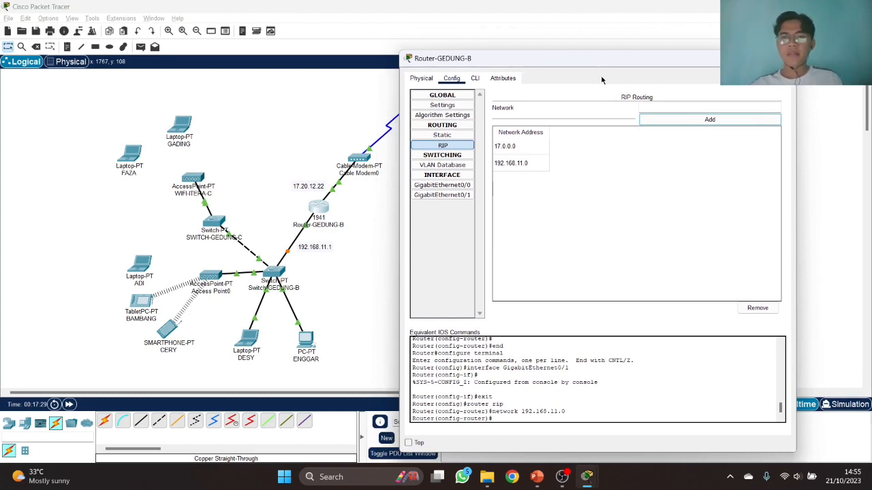
- In the router CLI run 'end' then 'config terminal', and close the window
{"action": "left_click", "coordinate": [476, 80]}
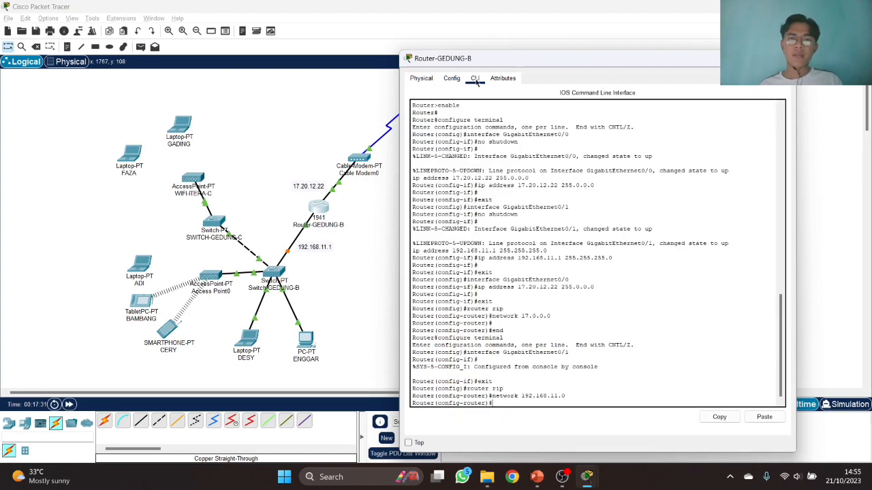
{"action": "type", "text": "end"}
{"action": "key", "text": "Return"}
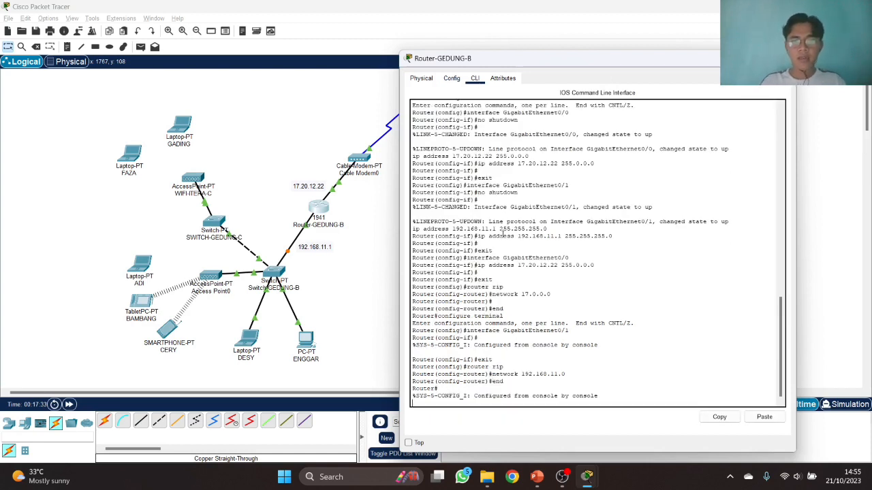
{"action": "type", "text": "con"}
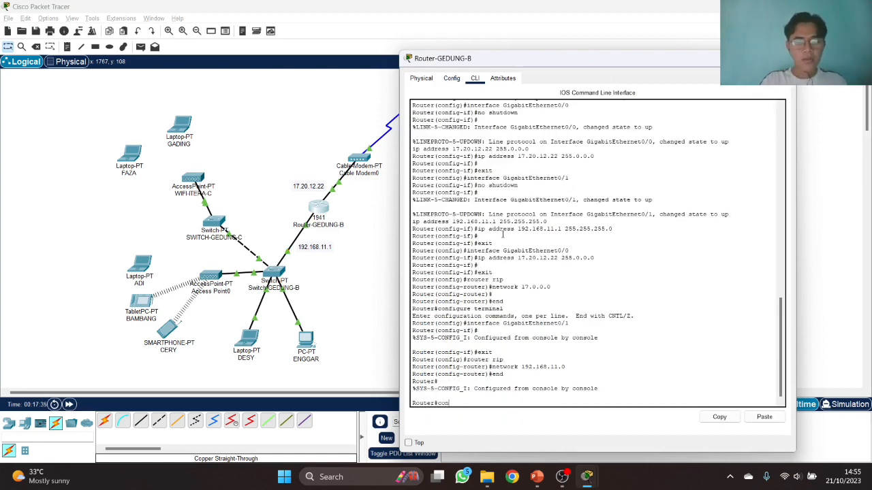
{"action": "type", "text": "fig terminal"}
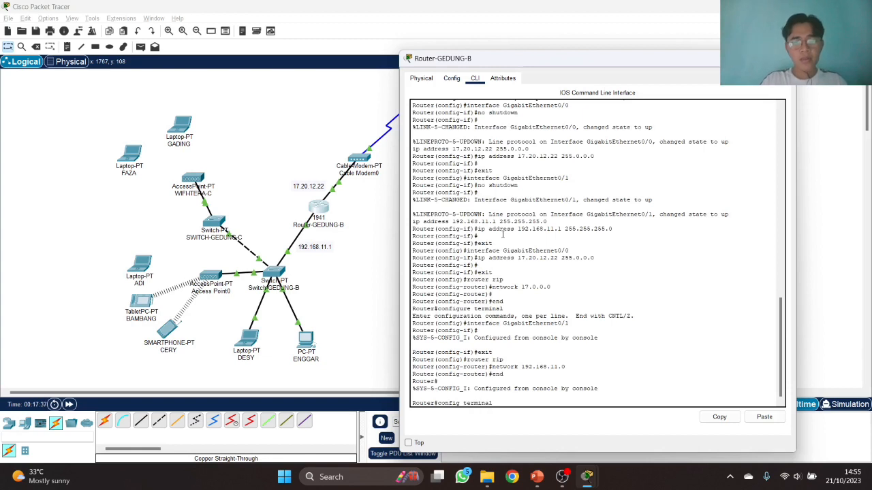
{"action": "key", "text": "Return"}
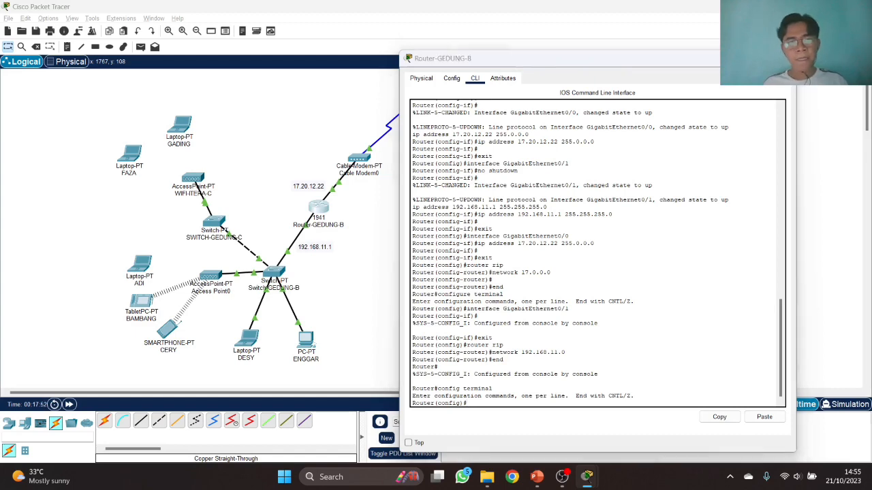
{"action": "left_click", "coordinate": [733, 58]}
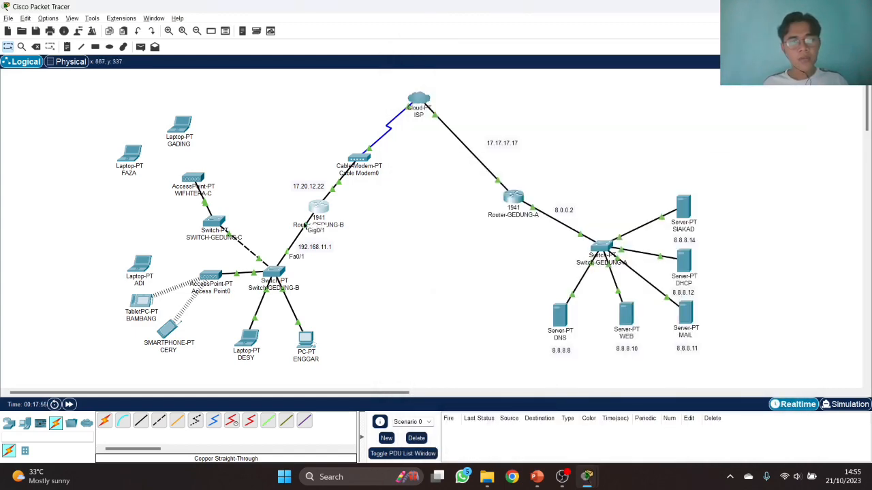
{"action": "key", "text": "alt+Tab"}
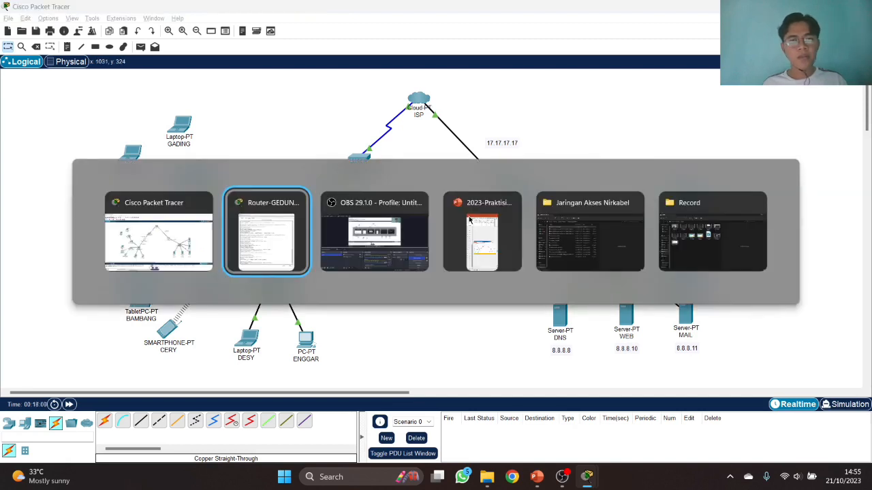
{"action": "left_click", "coordinate": [470, 225]}
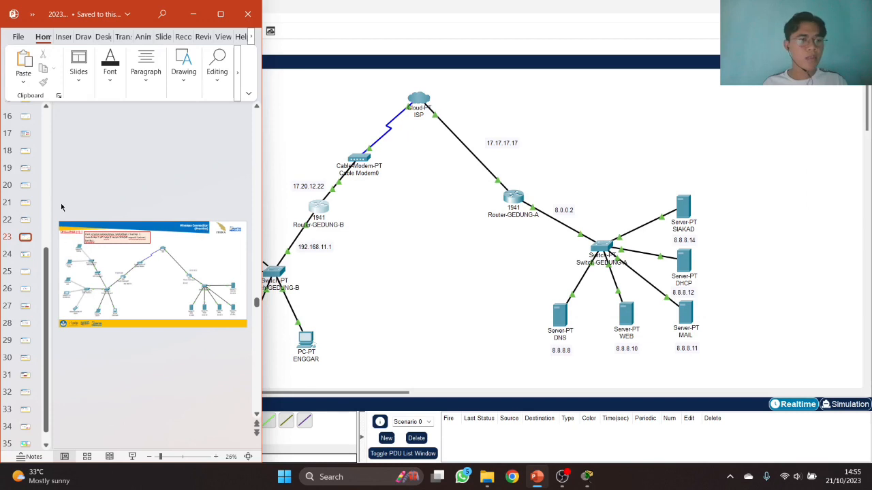
{"action": "scroll", "coordinate": [27, 197], "scroll_direction": "up", "scroll_amount": 2}
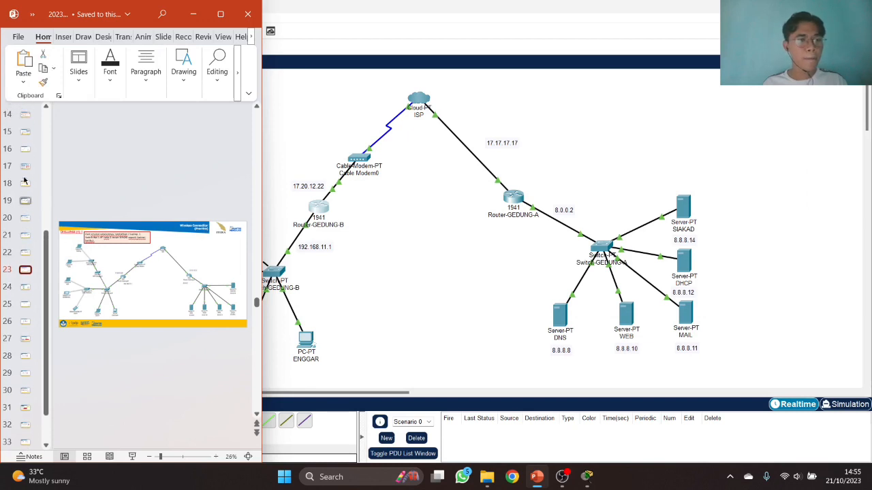
{"action": "key", "text": "alt+Tab"}
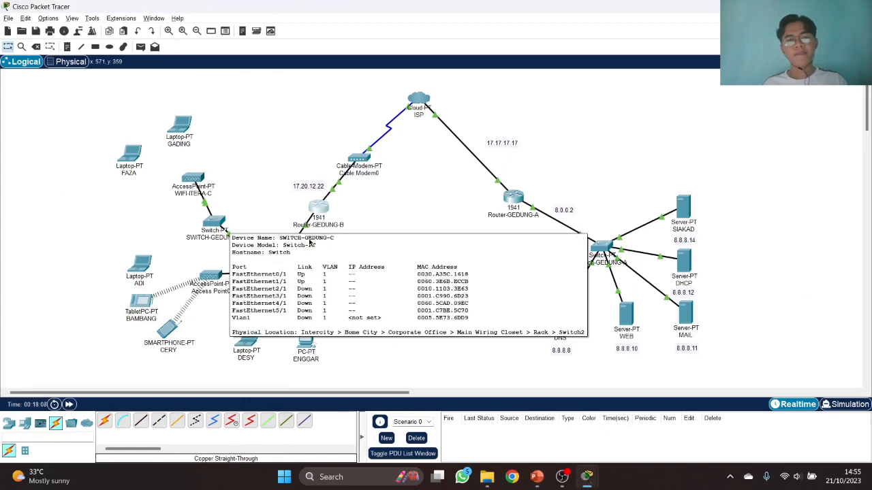
- Create DHCP pool USER1 on Router-GEDUNG-B with 'ip dhcp pool USER1'
{"action": "mouse_move", "coordinate": [586, 475]}
{"action": "left_click", "coordinate": [648, 417]}
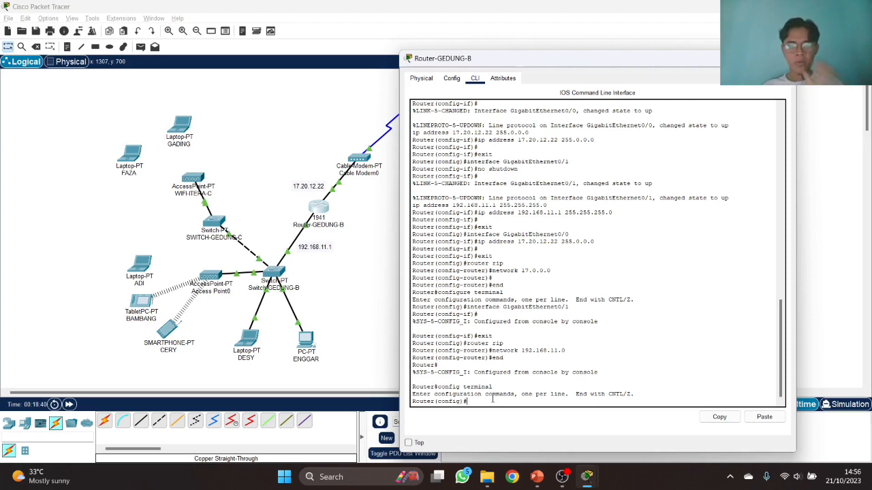
{"action": "type", "text": "ip dhcp pool USER1"}
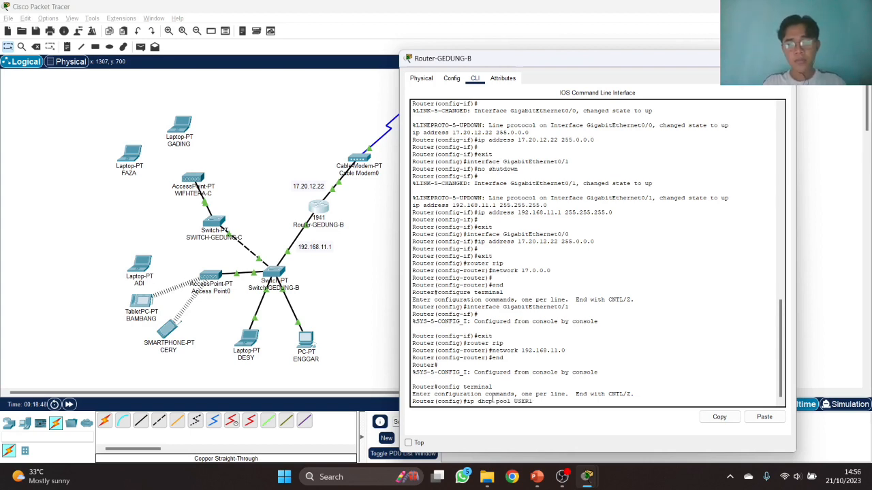
{"action": "key", "text": "Return"}
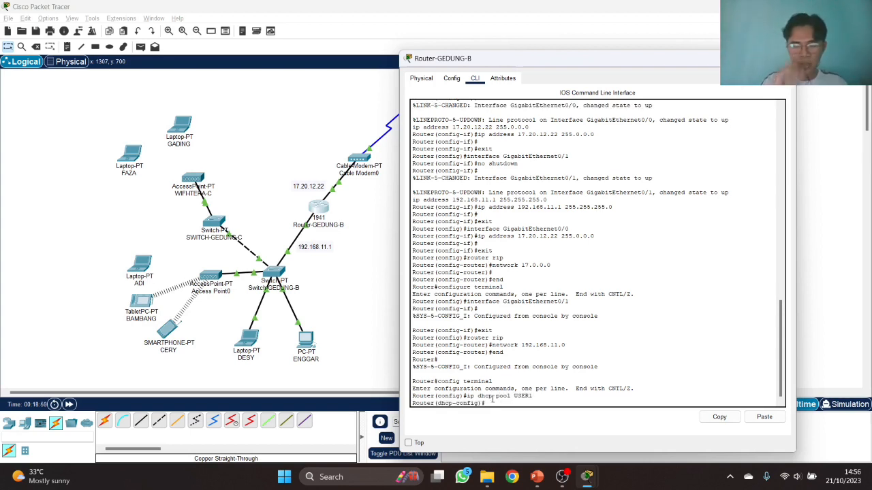
- Give pool USER1 network 192.168.11.1 255.255.255.0, default router 192.168.11.1, DNS 8.8.8.8, then exit
{"action": "type", "text": "net 19"}
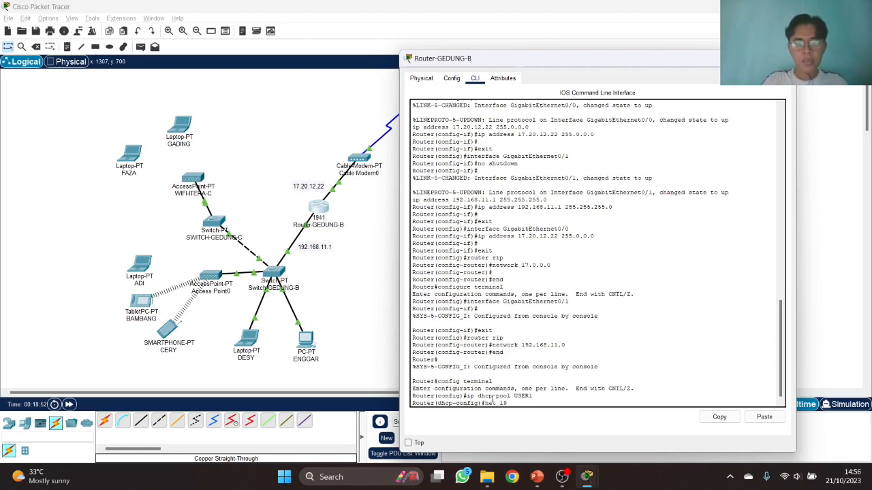
{"action": "type", "text": "2.168.11.1"}
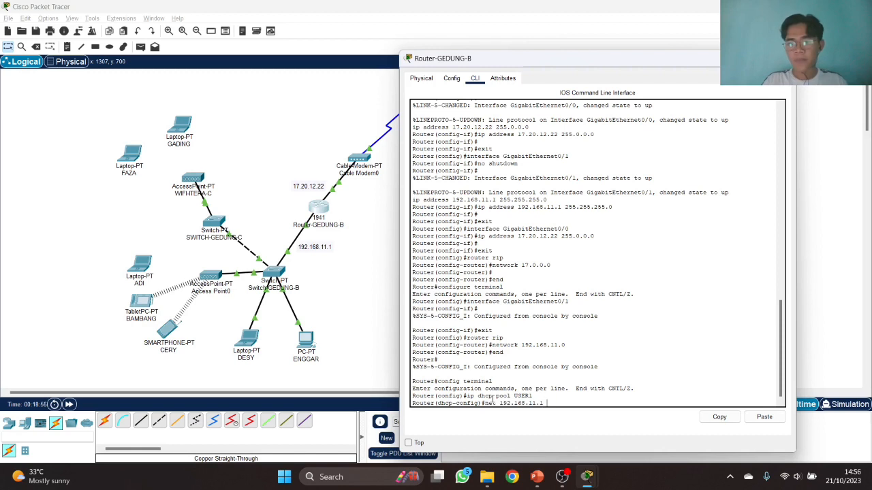
{"action": "type", "text": " 255."}
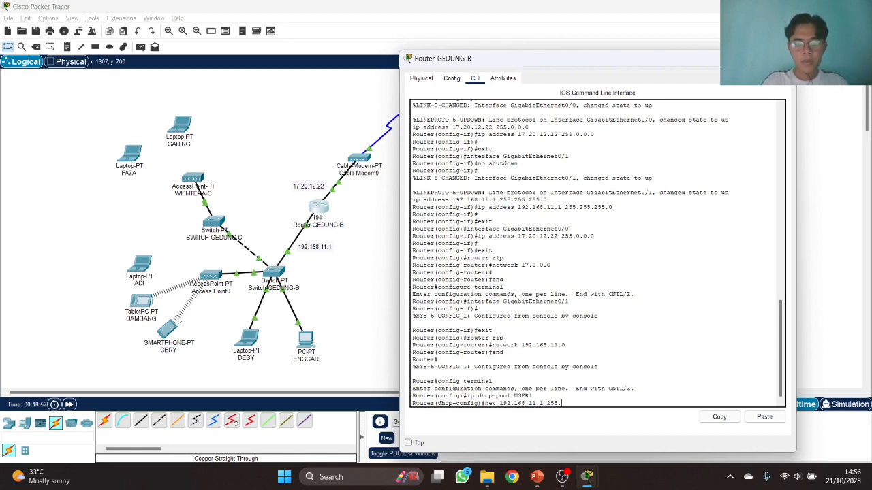
{"action": "type", "text": "255.255.0"}
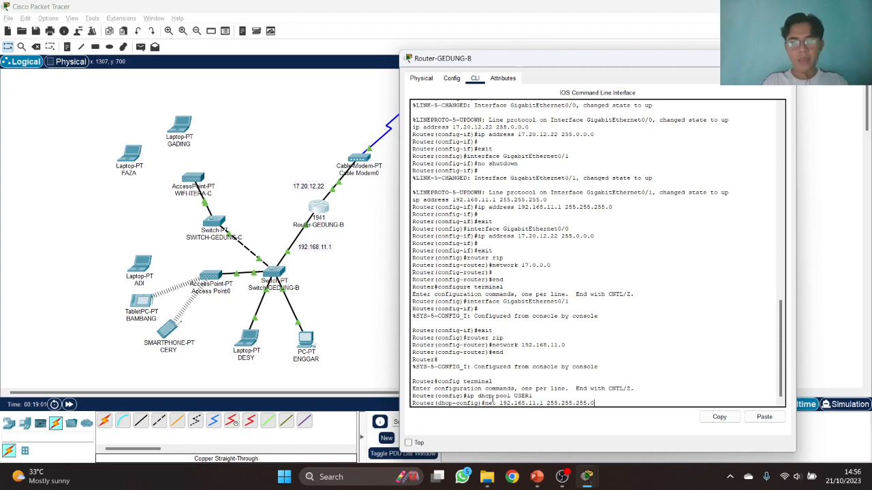
{"action": "key", "text": "Return"}
{"action": "type", "text": "defaul"}
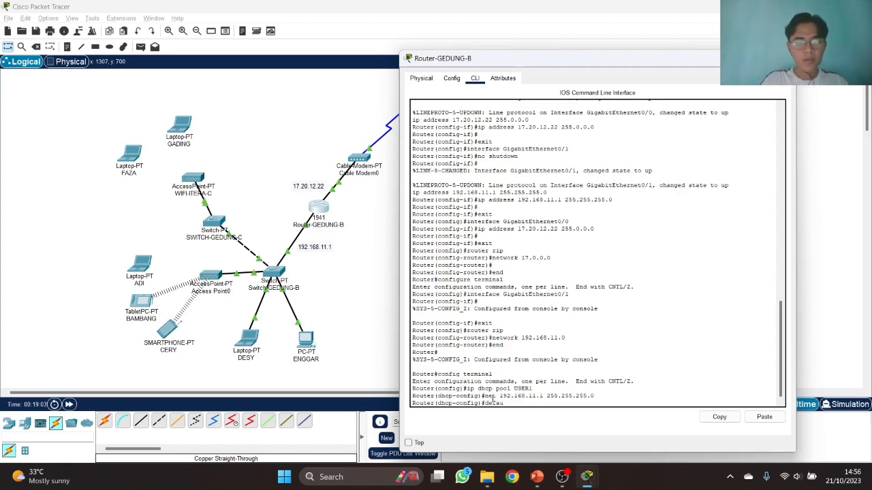
{"action": "type", "text": "t 192.168"}
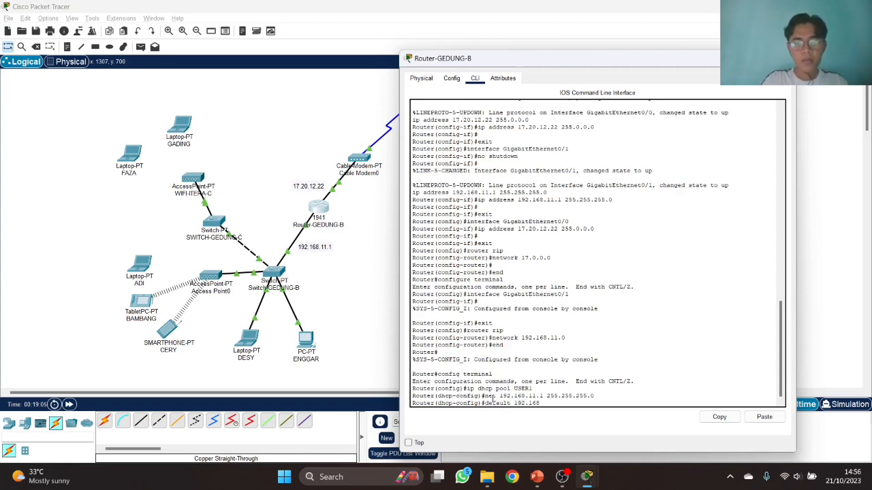
{"action": "type", "text": ".11.1"}
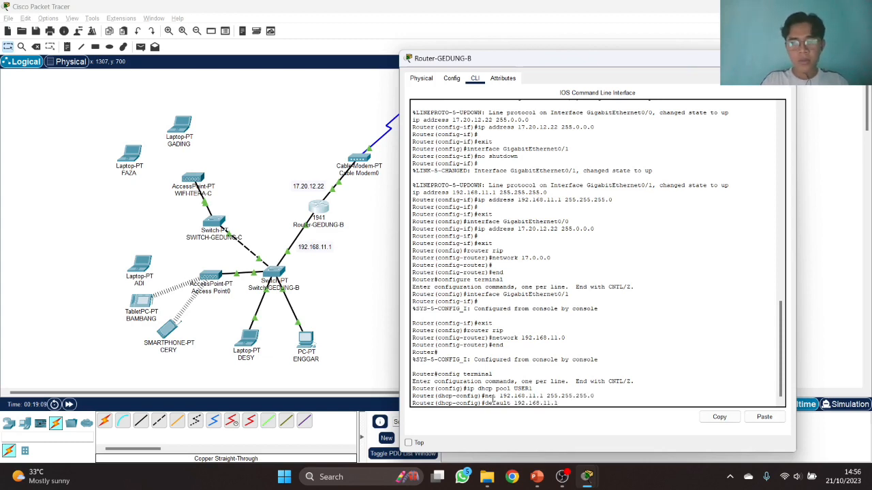
{"action": "key", "text": "Return"}
{"action": "type", "text": "dns-s"}
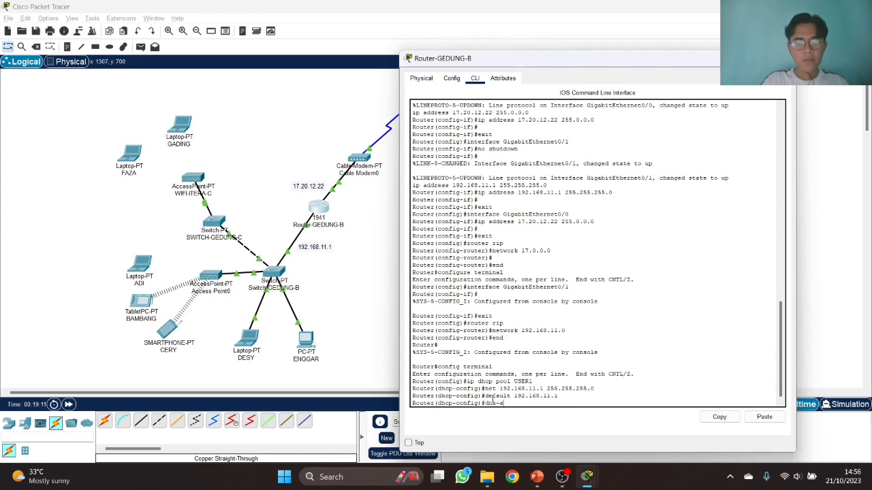
{"action": "type", "text": "erver"}
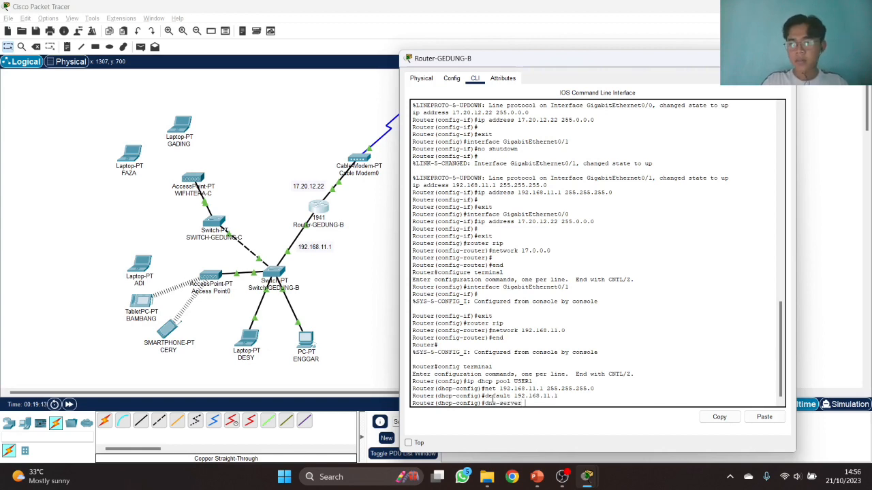
{"action": "type", "text": " 8.8.8.8"}
{"action": "key", "text": "Return"}
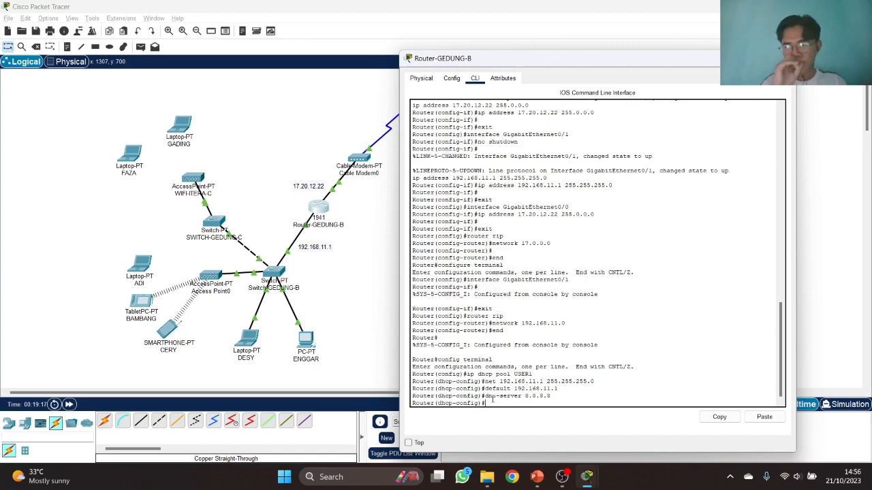
{"action": "type", "text": "exi"}
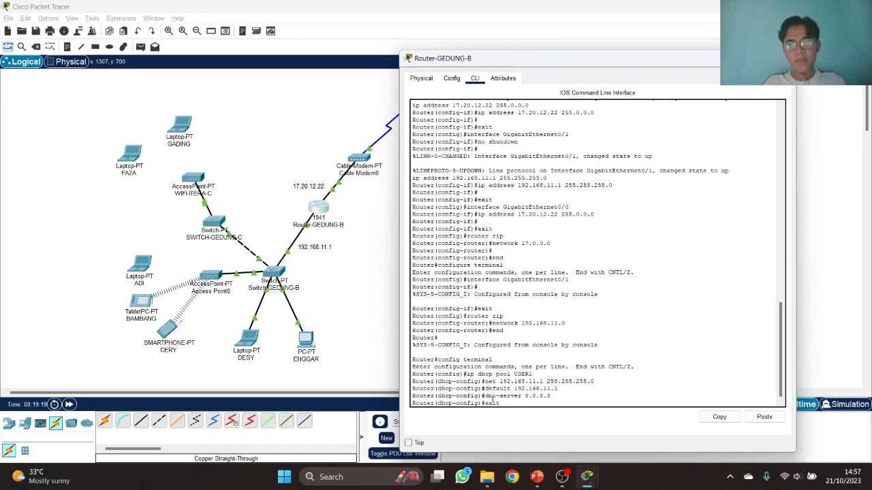
{"action": "type", "text": "t"}
{"action": "key", "text": "Return"}
- Bring OBS Studio forward briefly, then return to the Router-GEDUNG-B command line
{"action": "key", "text": "alt+Tab"}
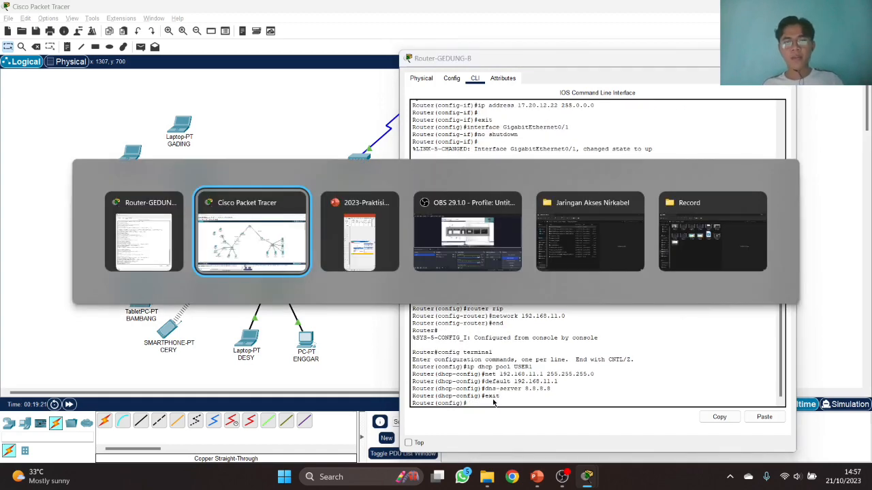
{"action": "key", "text": "Tab"}
{"action": "key", "text": "Tab"}
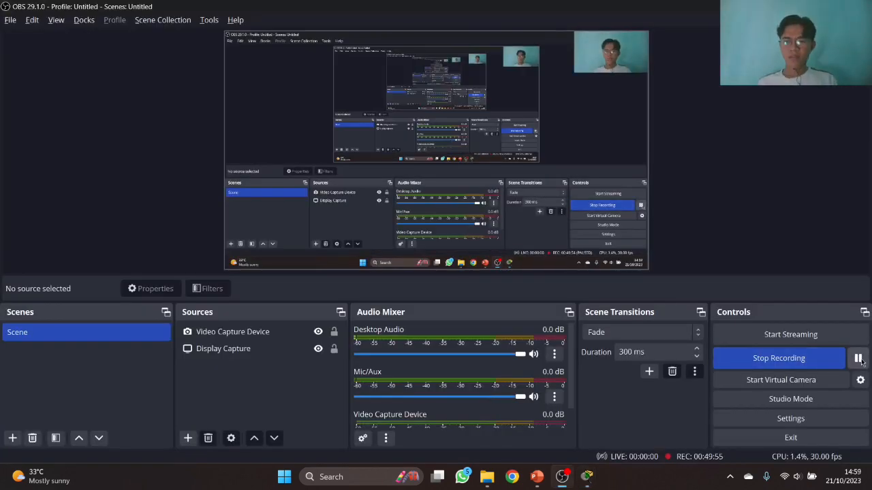
{"action": "key", "text": "alt+Tab"}
{"action": "key", "text": "alt+Tab"}
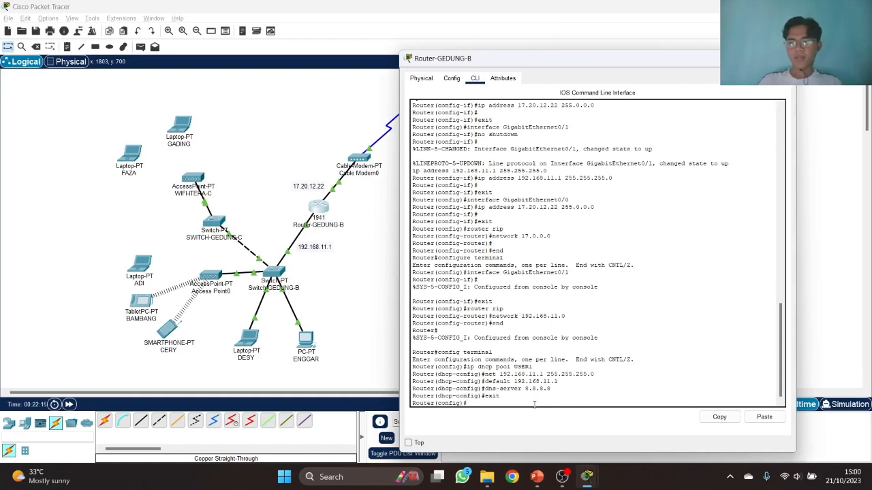
- Exclude 192.168.11.1–192.168.11.10 from DHCP, run 'end', and close the Router-GEDUNG-B window
{"action": "type", "text": "92.168.11."}
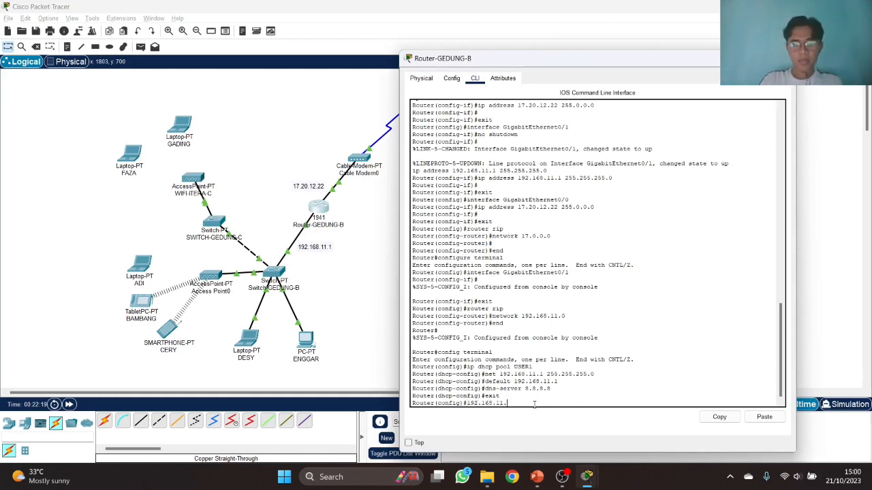
{"action": "type", "text": "1 192.168.11."}
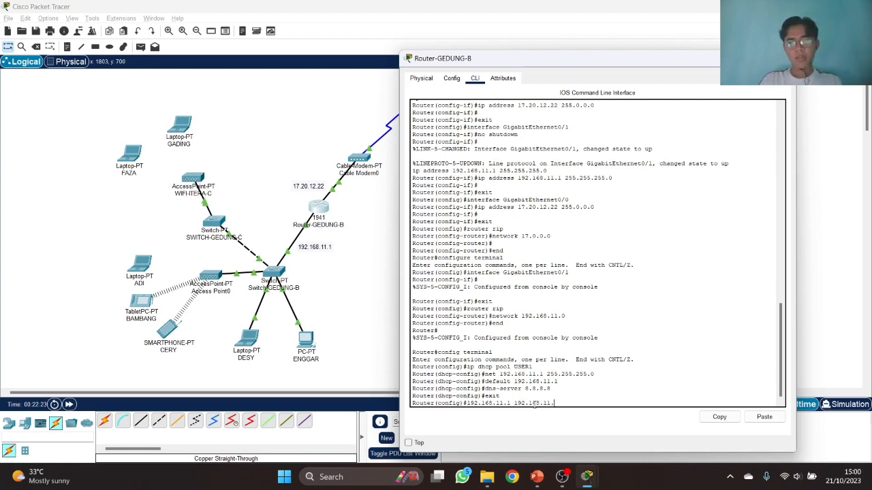
{"action": "type", "text": "10"}
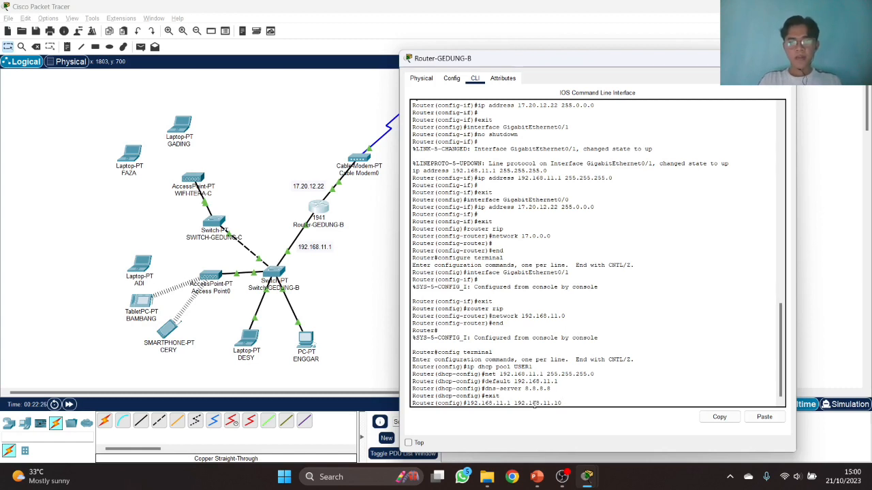
{"action": "key", "text": "Return"}
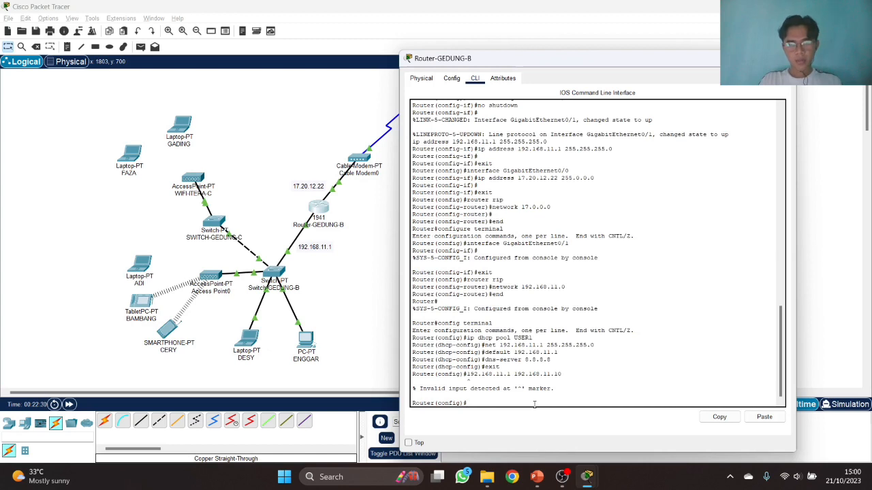
{"action": "key", "text": "Up"}
{"action": "key", "text": "Return"}
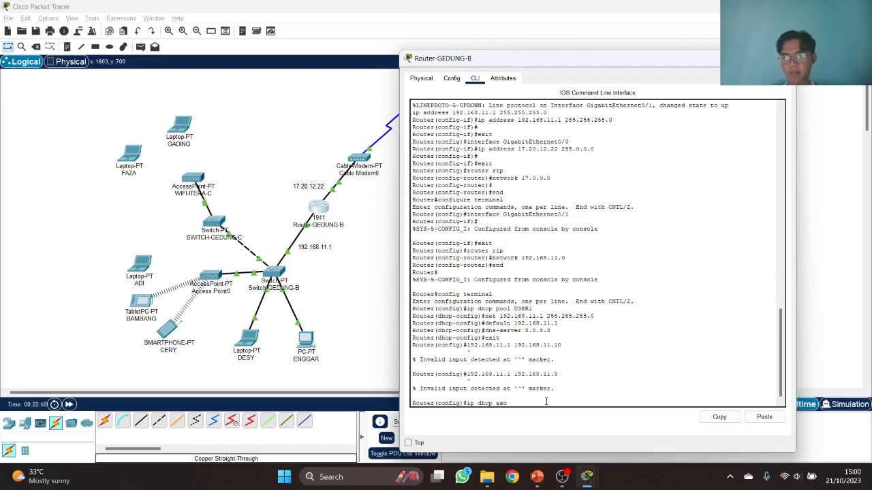
{"action": "type", "text": "92.168"}
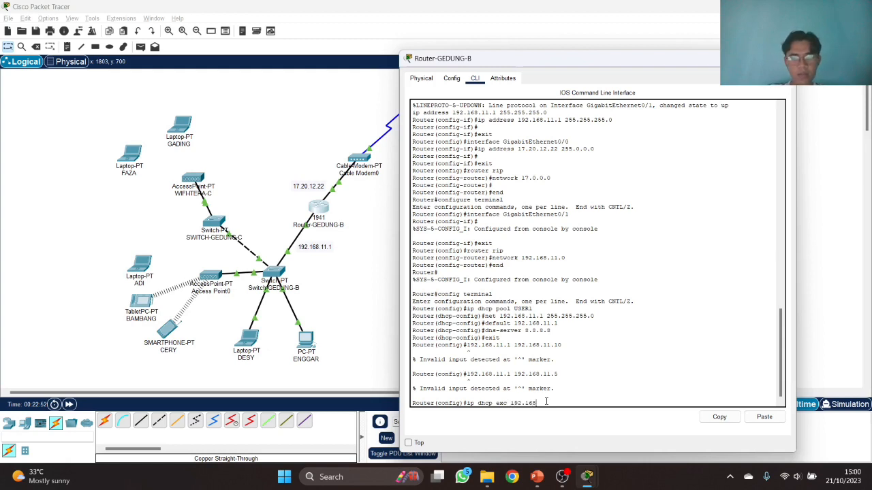
{"action": "type", "text": ".11.1 192.168.11.10"}
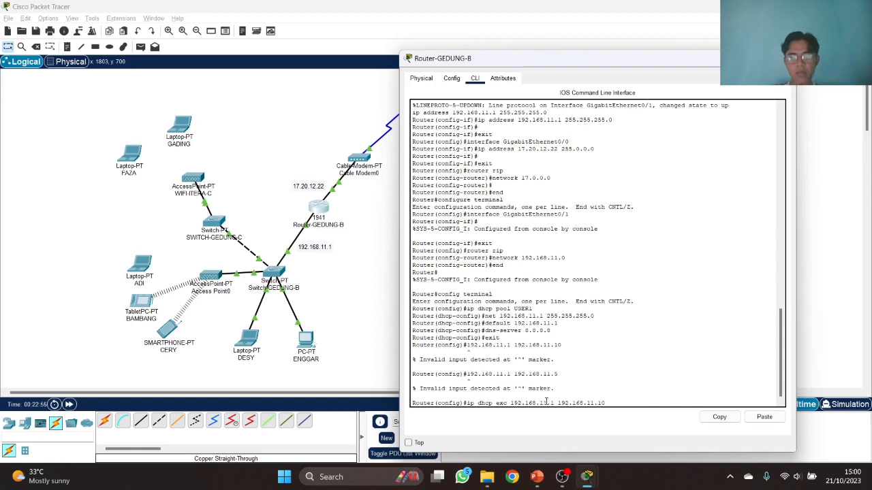
{"action": "key", "text": "Return"}
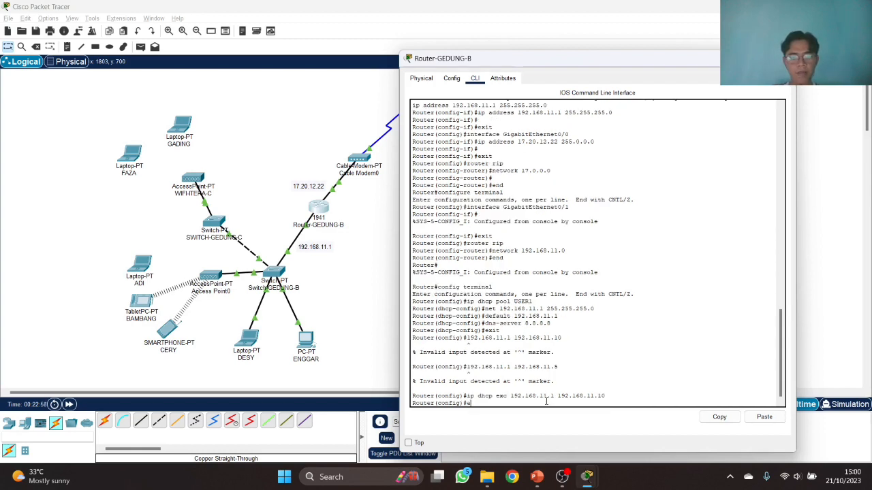
{"action": "type", "text": "end"}
{"action": "key", "text": "Return"}
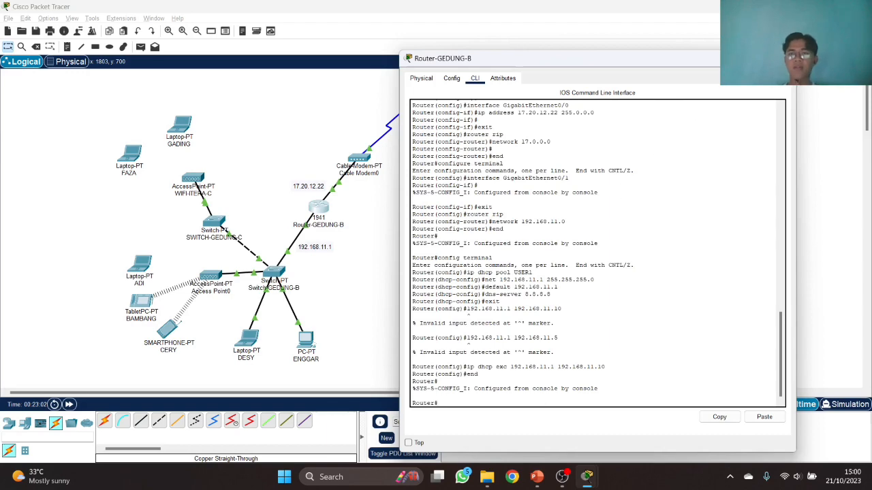
{"action": "left_click", "coordinate": [784, 59]}
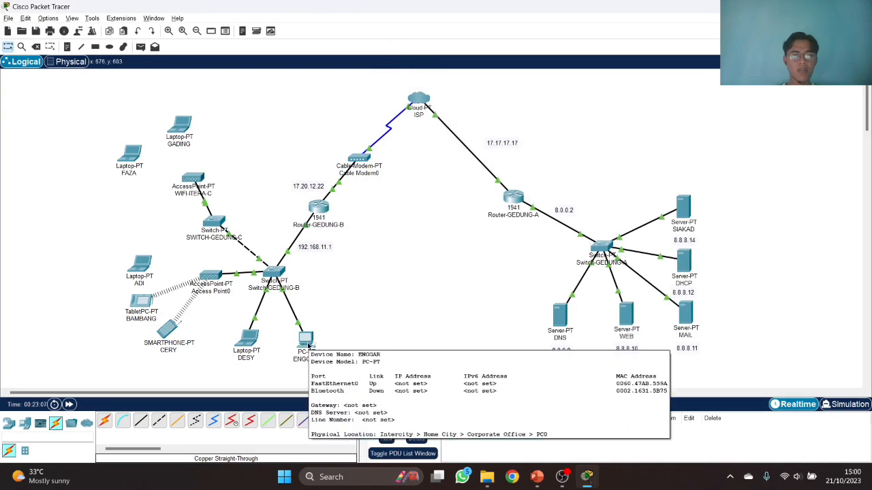
- Set PC ENGGAR's IP configuration to DHCP
{"action": "left_click", "coordinate": [308, 347]}
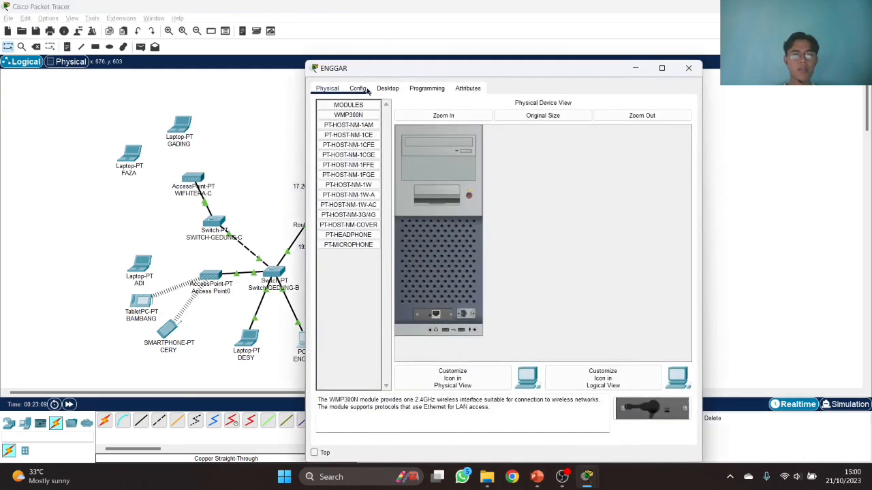
{"action": "left_click", "coordinate": [366, 90]}
{"action": "left_click", "coordinate": [388, 88]}
{"action": "left_click", "coordinate": [363, 145]}
{"action": "left_click", "coordinate": [324, 142]}
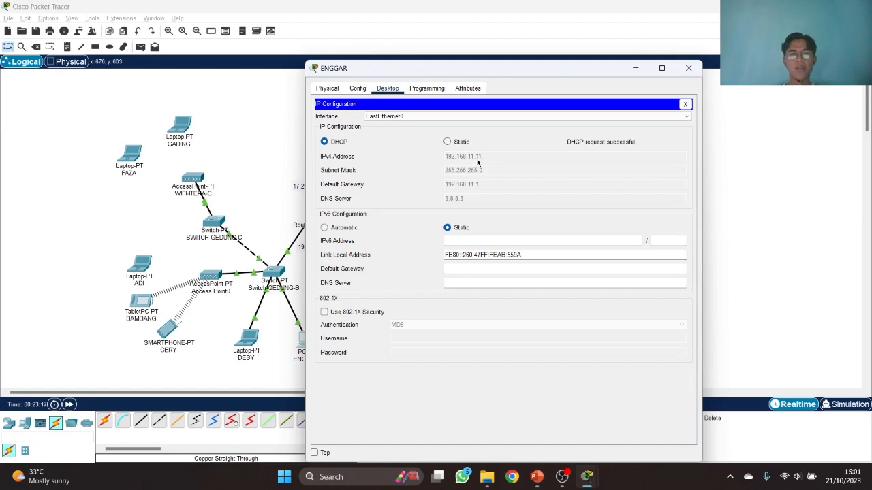
{"action": "left_click", "coordinate": [679, 69]}
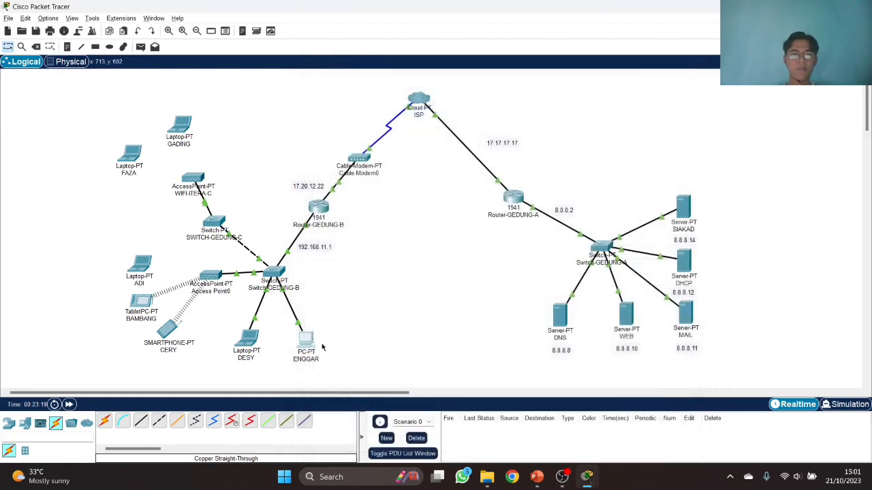
- Set laptop DESY's IP configuration to DHCP
{"action": "left_click", "coordinate": [247, 340]}
{"action": "left_click", "coordinate": [387, 119]}
{"action": "left_click", "coordinate": [355, 160]}
{"action": "left_click", "coordinate": [324, 172]}
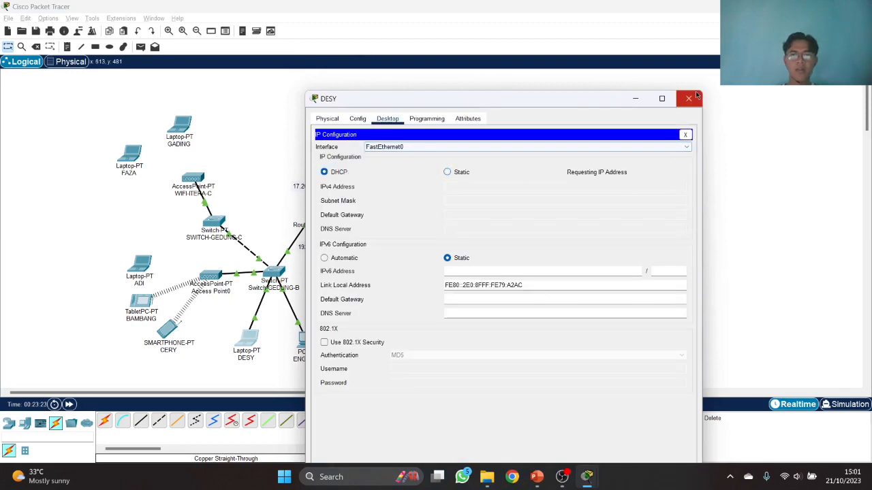
{"action": "left_click", "coordinate": [688, 98]}
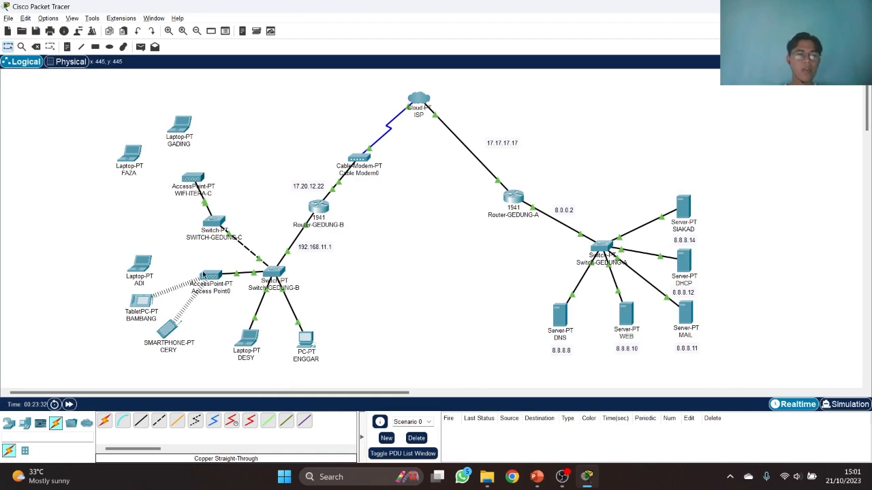
- Move ADI, BAMBANG, CERY and Access Point0 together further left
{"action": "left_click_drag", "start_coordinate": [145, 263], "coordinate": [140, 260]}
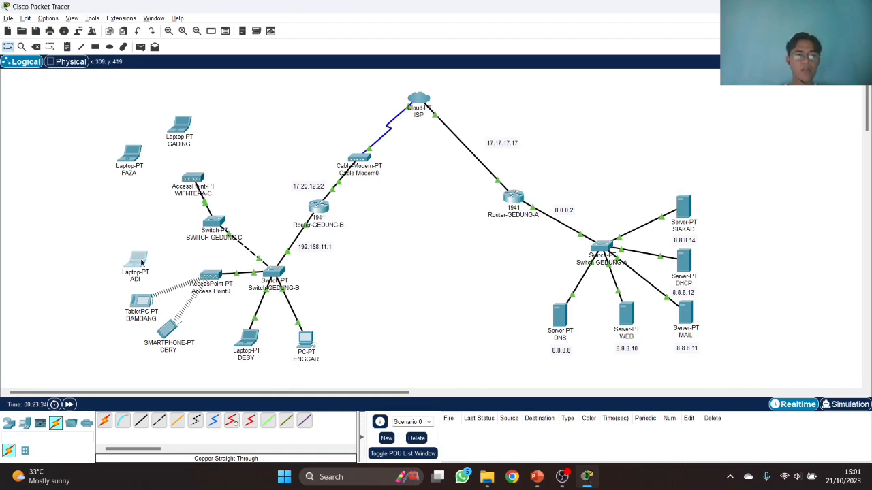
{"action": "left_click", "coordinate": [118, 294]}
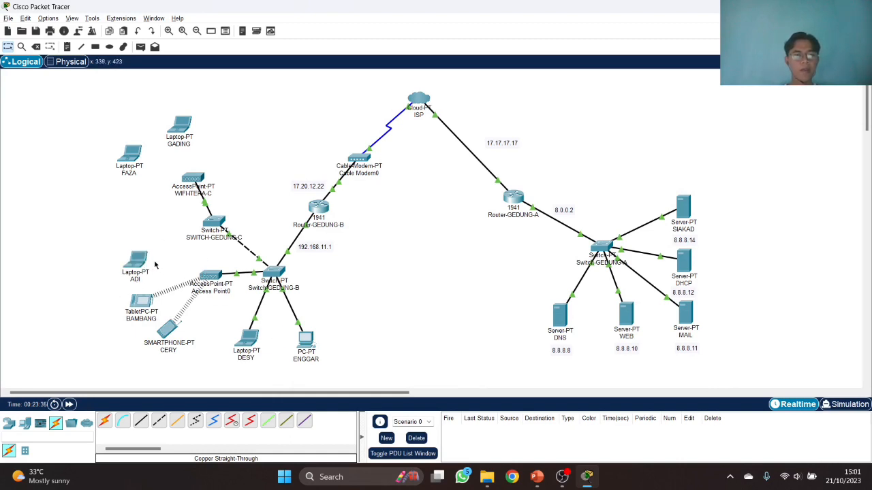
{"action": "left_click_drag", "start_coordinate": [111, 250], "coordinate": [211, 350]}
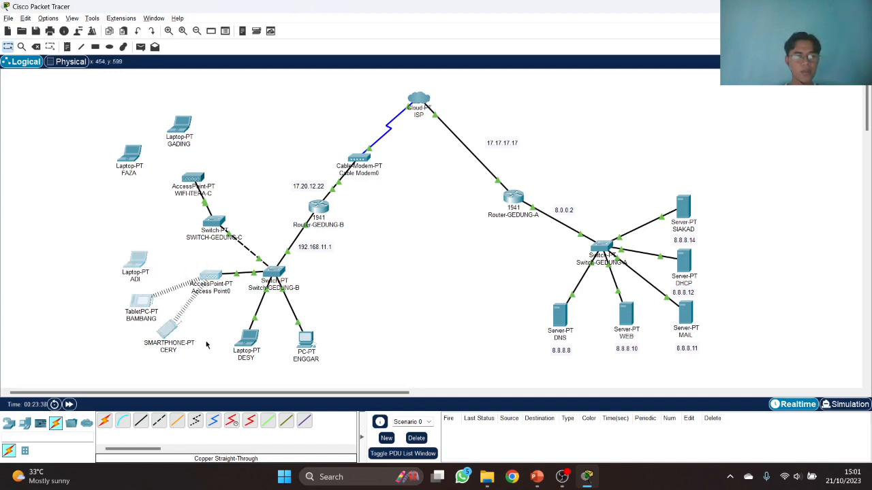
{"action": "left_click_drag", "start_coordinate": [207, 276], "coordinate": [161, 283]}
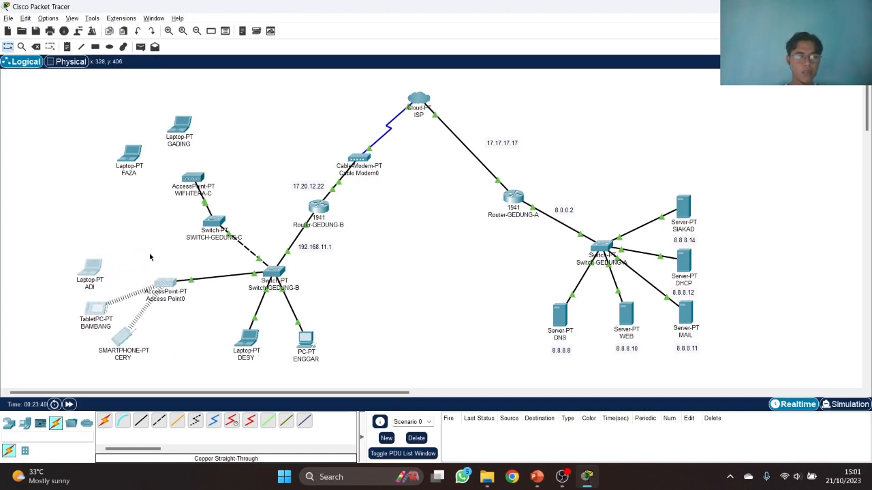
{"action": "left_click_drag", "start_coordinate": [61, 256], "coordinate": [185, 361]}
{"action": "left_click_drag", "start_coordinate": [158, 290], "coordinate": [137, 293]}
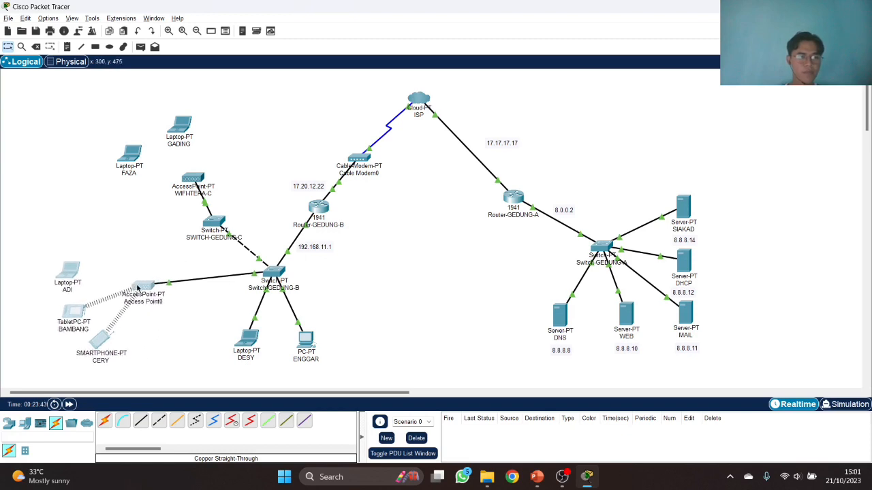
- Adjust ADI up, BAMBANG slightly up, and CERY right under the access point
{"action": "left_click_drag", "start_coordinate": [72, 273], "coordinate": [81, 259]}
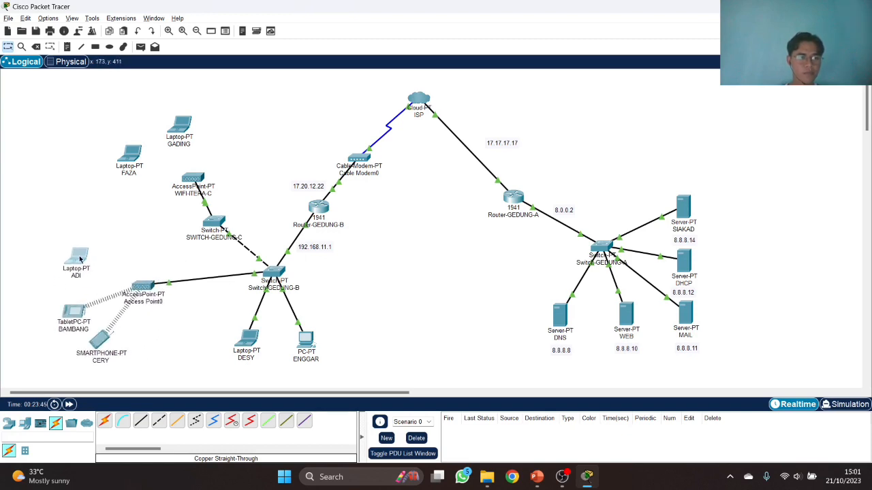
{"action": "left_click_drag", "start_coordinate": [80, 308], "coordinate": [82, 301]}
{"action": "left_click_drag", "start_coordinate": [106, 338], "coordinate": [139, 342]}
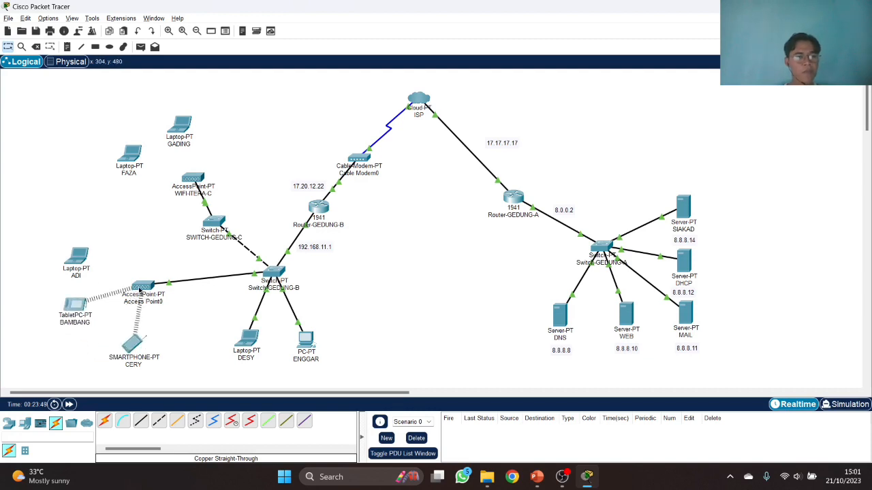
{"action": "left_click", "coordinate": [145, 286]}
- Rename Access Point0's SSID and secure it with WPA2-PSK and a passphrase
{"action": "left_click", "coordinate": [358, 87]}
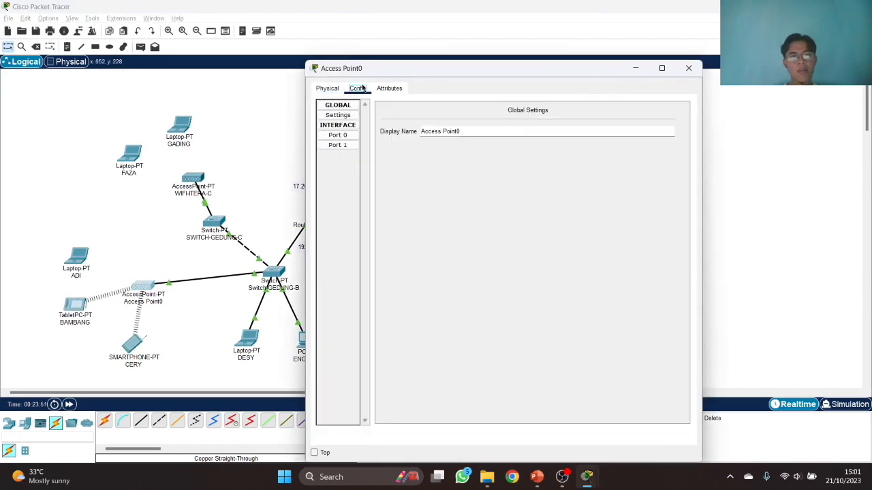
{"action": "left_click", "coordinate": [357, 145]}
{"action": "double_click", "coordinate": [564, 130]}
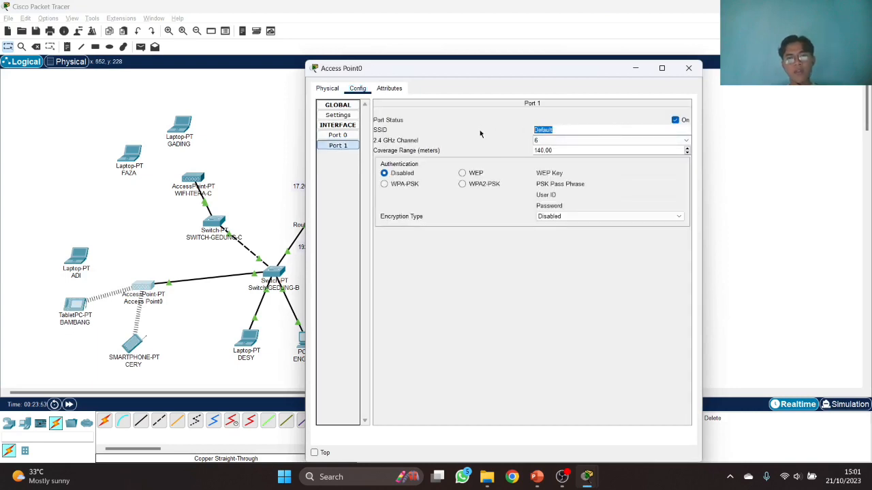
{"action": "type", "text": "wifi"}
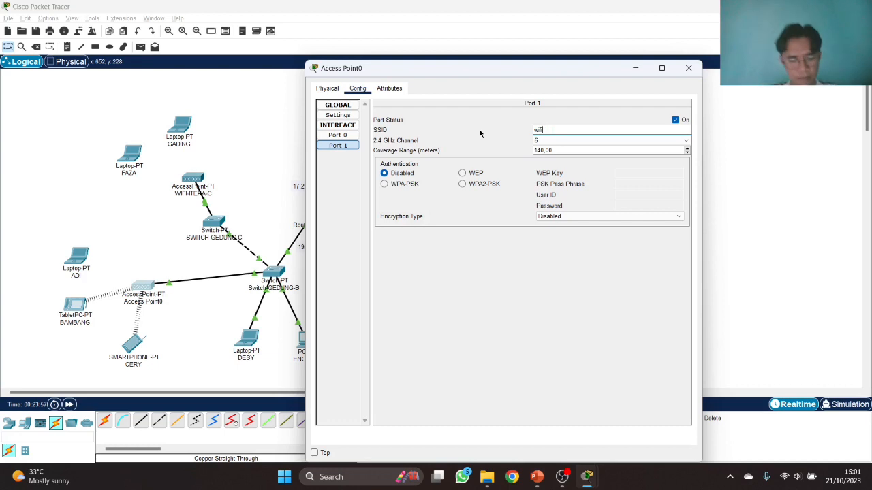
{"action": "type", "text": "-gedungb"}
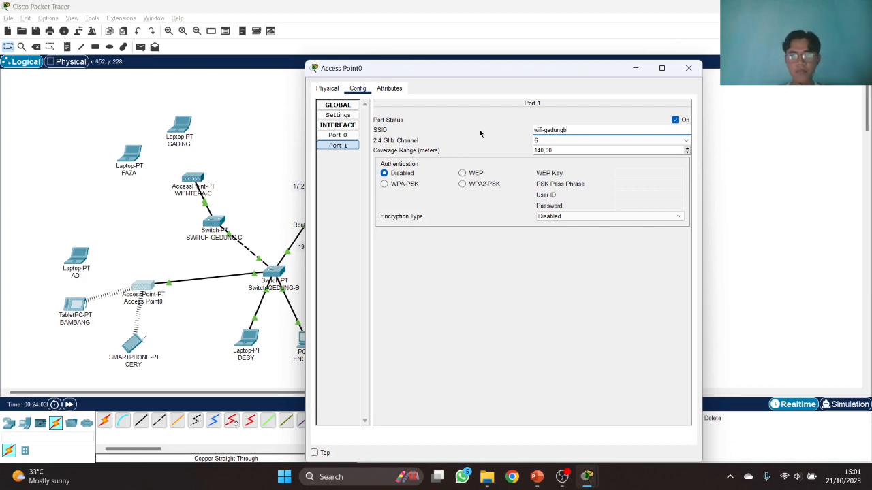
{"action": "left_click", "coordinate": [469, 185]}
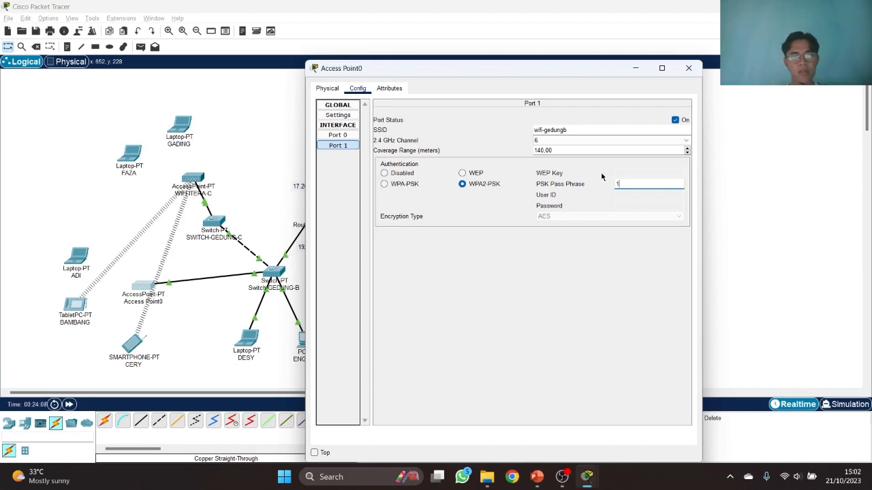
{"action": "type", "text": "12345678"}
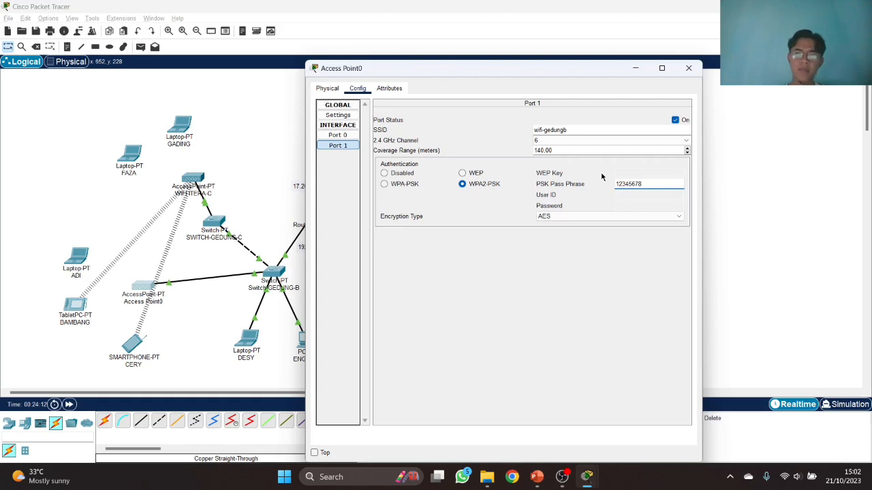
{"action": "left_click", "coordinate": [688, 67]}
- Set WIFI-ITERA-C's SSID to wifi-gedungc with WPA2-PSK and a passphrase
{"action": "left_click", "coordinate": [191, 177]}
{"action": "left_click", "coordinate": [357, 88]}
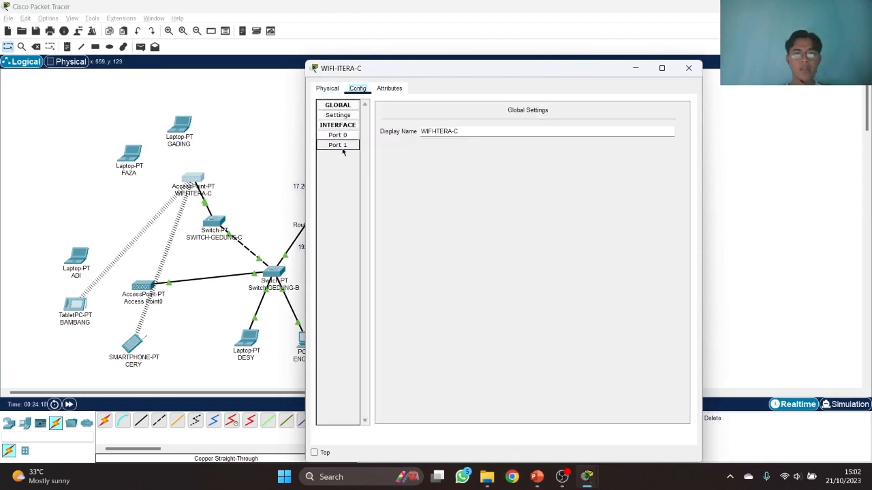
{"action": "left_click", "coordinate": [344, 148]}
{"action": "double_click", "coordinate": [543, 129]}
{"action": "type", "text": "wifi-gedungc"}
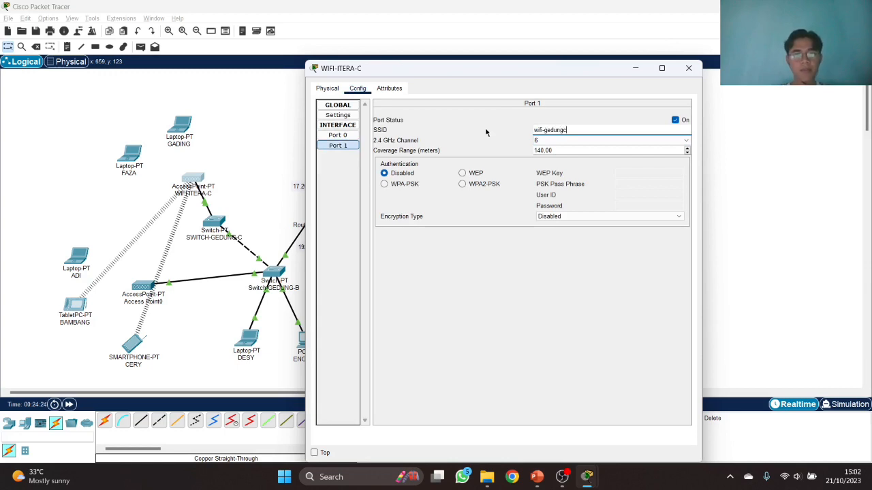
{"action": "left_click", "coordinate": [470, 184]}
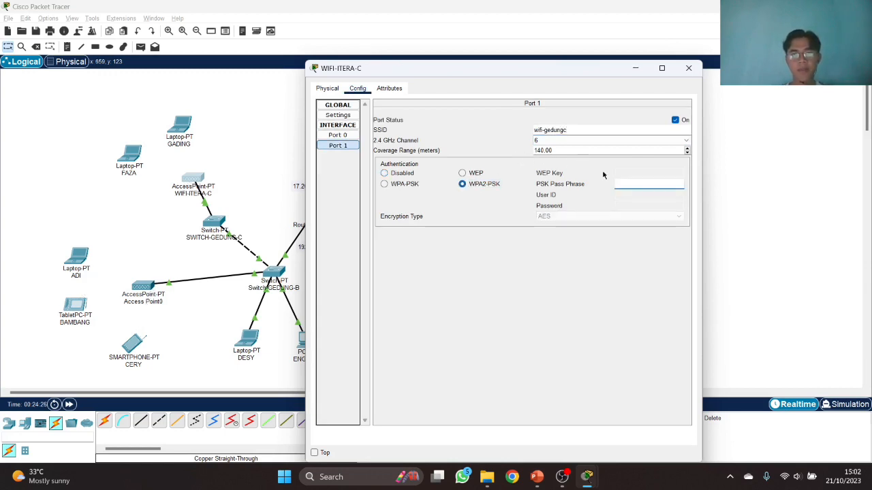
{"action": "type", "text": "12345678"}
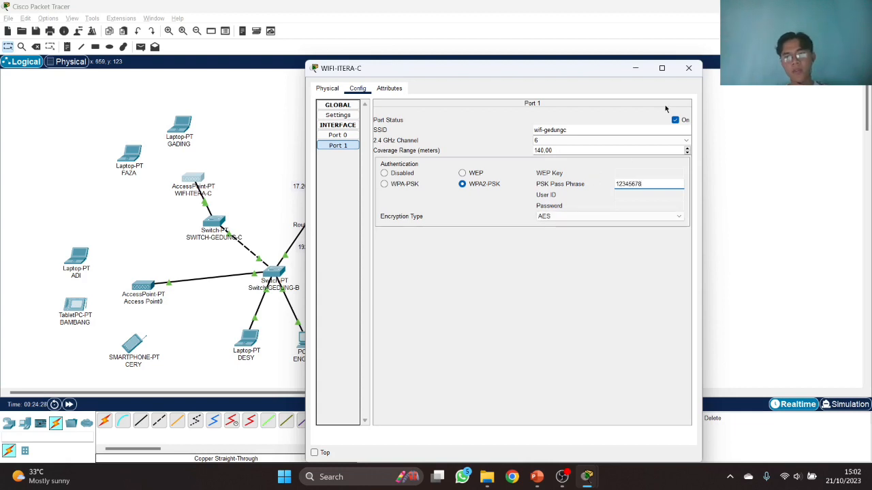
{"action": "left_click", "coordinate": [689, 68]}
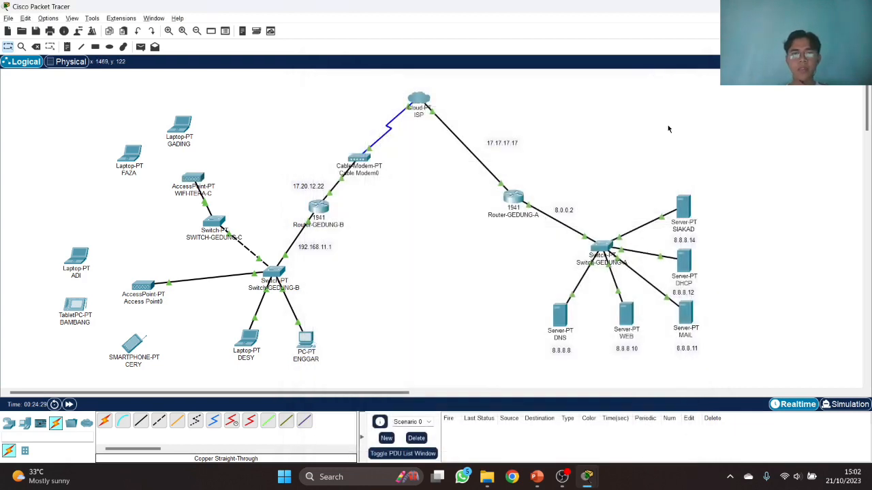
- Start replacing the smartphone's Wireless0 SSID, then close its window
{"action": "left_click", "coordinate": [130, 345]}
{"action": "left_click", "coordinate": [358, 88]}
{"action": "left_click", "coordinate": [360, 146]}
{"action": "double_click", "coordinate": [557, 149]}
{"action": "type", "text": "wid"}
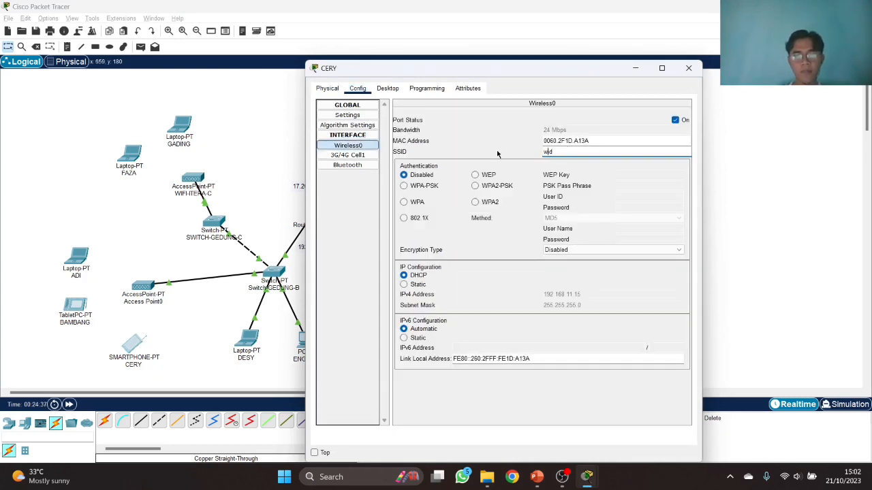
{"action": "left_click", "coordinate": [635, 68]}
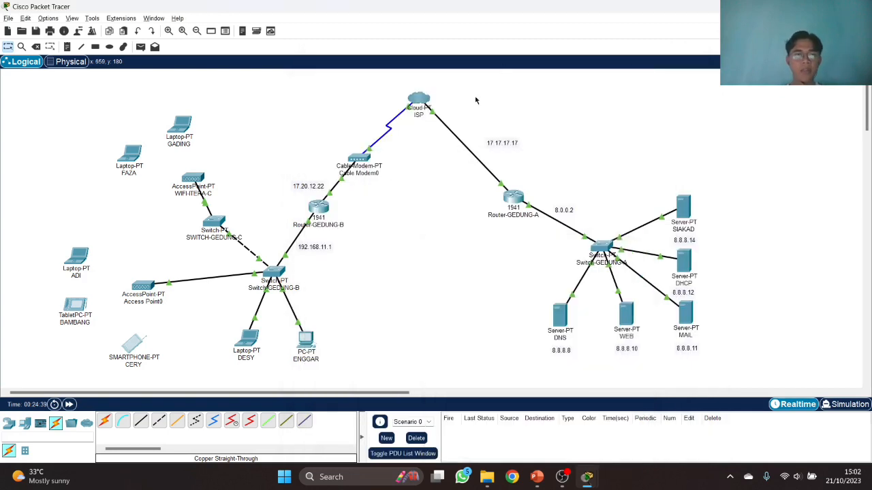
- Copy the SSID wifi-gedungb from Access Point0's wireless port settings
{"action": "double_click", "coordinate": [143, 285]}
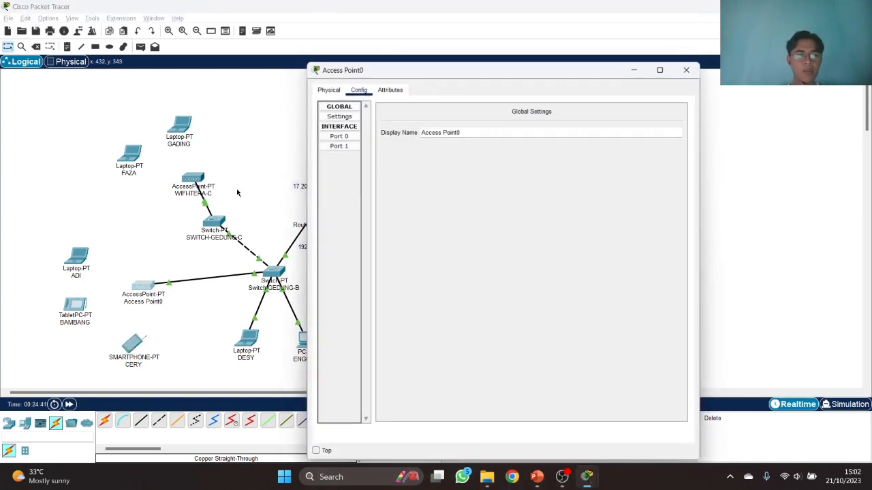
{"action": "left_click", "coordinate": [349, 146]}
{"action": "triple_click", "coordinate": [577, 131]}
{"action": "key", "text": "ctrl+c"}
{"action": "left_click", "coordinate": [688, 68]}
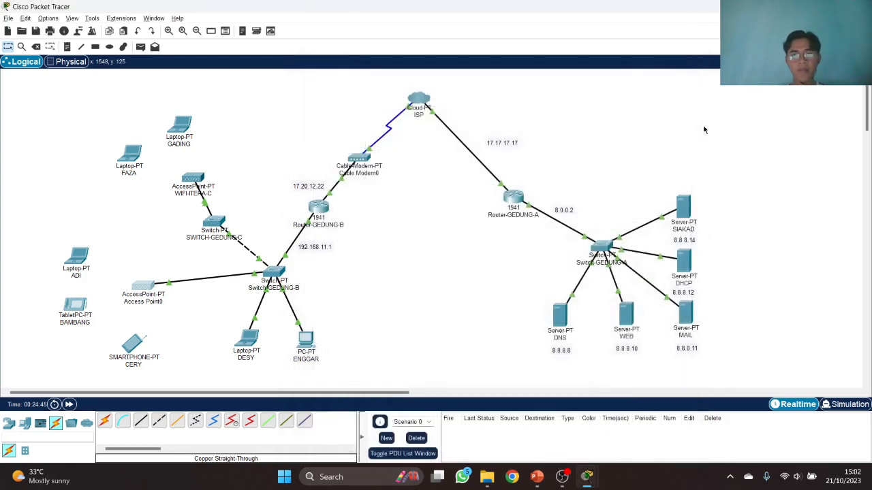
- Set the smartphone's SSID to wifi-gedungb with WPA2-PSK and its passphrase
{"action": "double_click", "coordinate": [134, 344]}
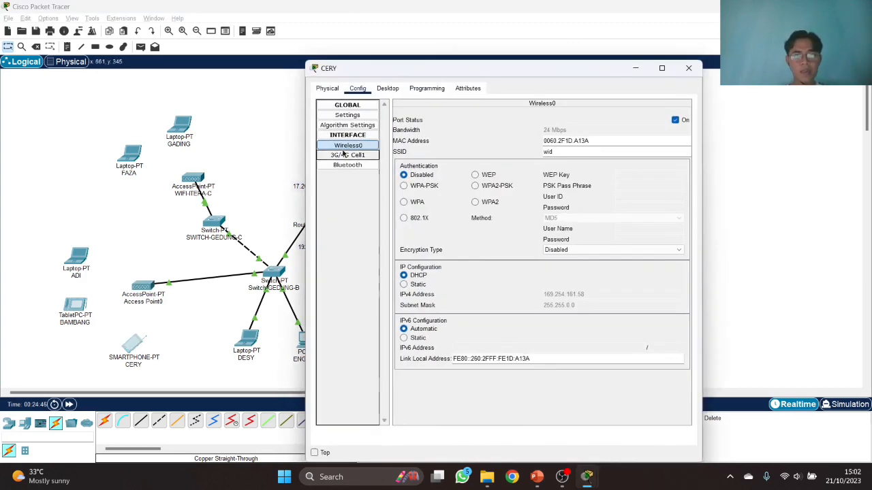
{"action": "left_click_drag", "start_coordinate": [552, 151], "coordinate": [533, 156]}
{"action": "key", "text": "ctrl+v"}
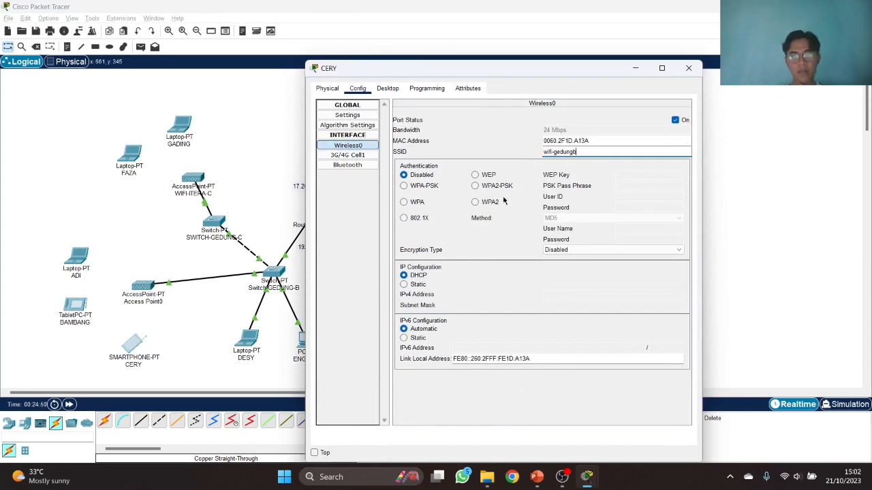
{"action": "left_click", "coordinate": [488, 186]}
{"action": "type", "text": "123"}
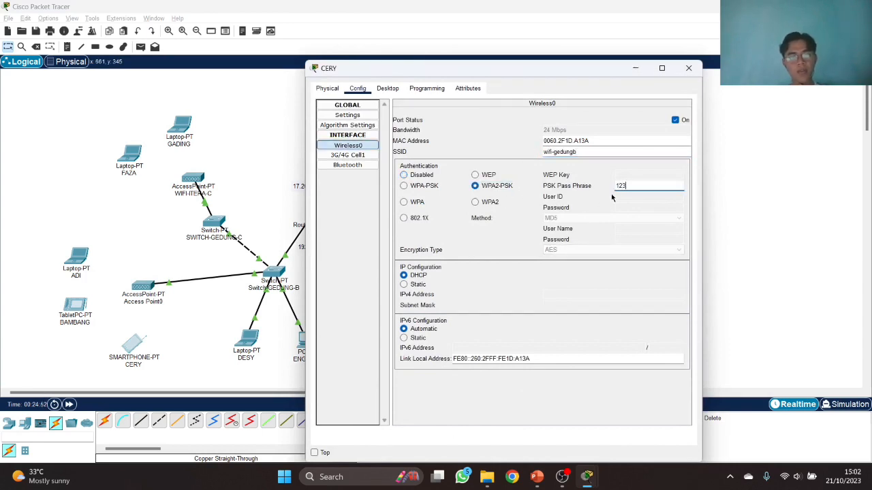
{"action": "type", "text": "45678"}
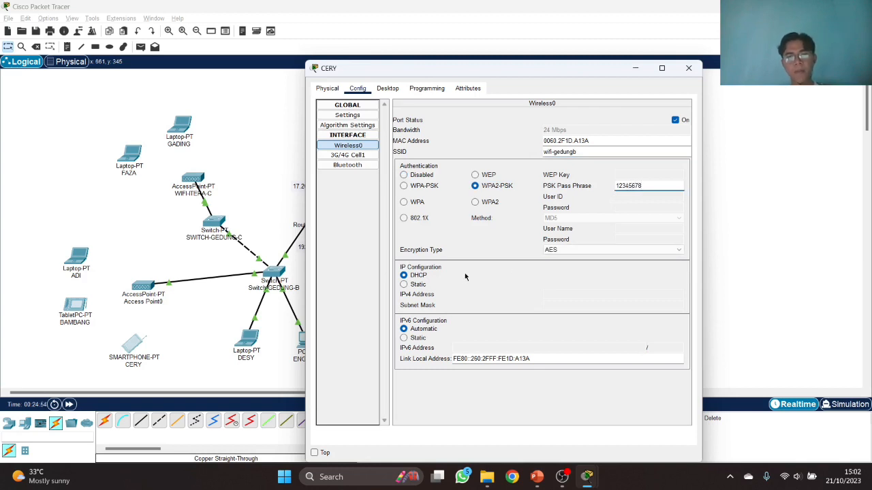
{"action": "left_click", "coordinate": [689, 68]}
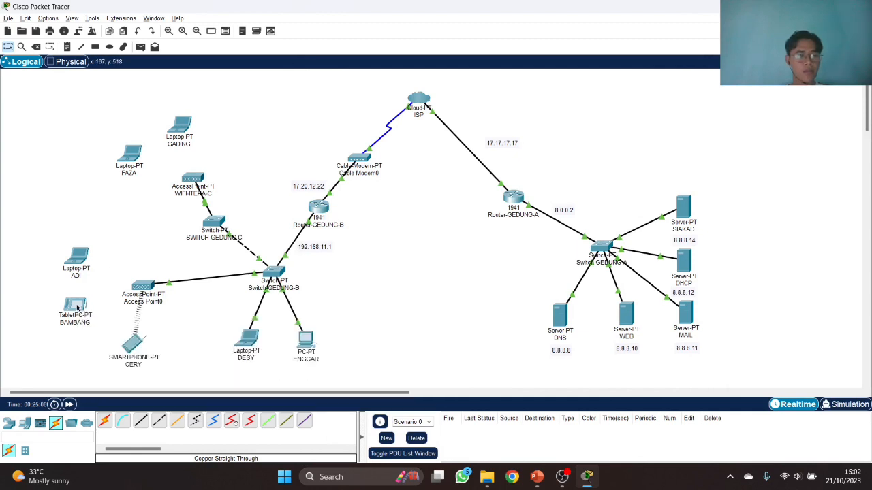
- Set the tablet's Wireless0 SSID to wifi-gedungb with WPA2-PSK and its passphrase
{"action": "left_click", "coordinate": [77, 306]}
{"action": "left_click", "coordinate": [357, 88]}
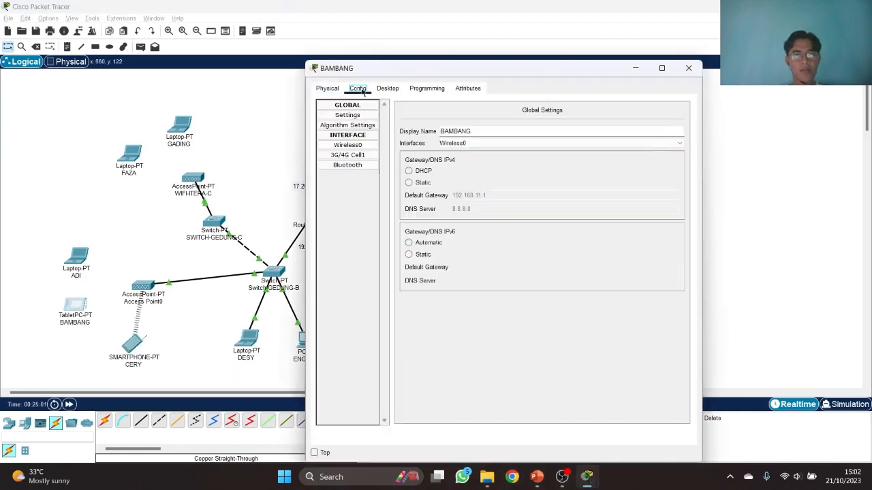
{"action": "left_click", "coordinate": [348, 146]}
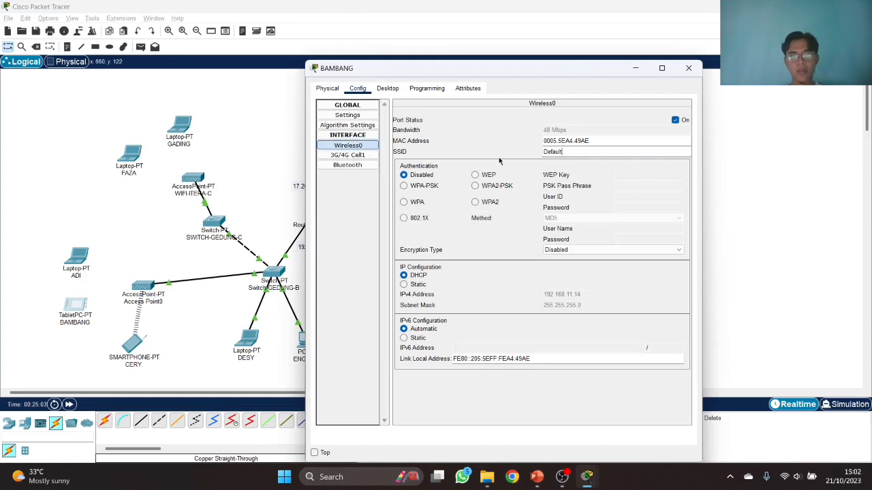
{"action": "left_click_drag", "start_coordinate": [564, 151], "coordinate": [538, 153]}
{"action": "key", "text": "ctrl+v"}
{"action": "left_click", "coordinate": [492, 186]}
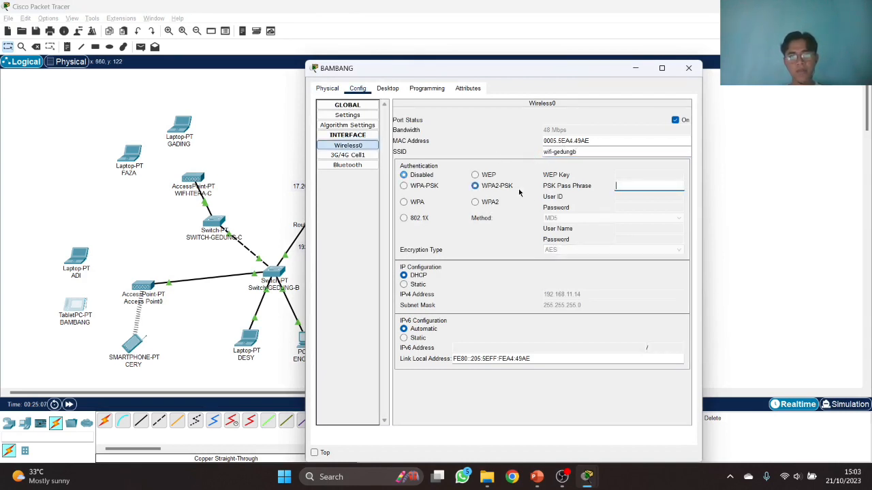
{"action": "type", "text": "12345678"}
{"action": "left_click", "coordinate": [688, 70]}
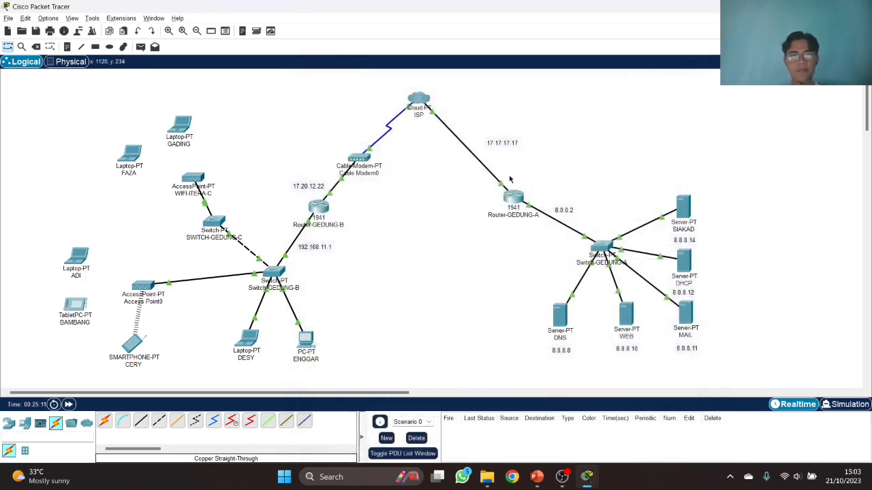
- Reseat the left laptop's wireless card and join it to wifi-gedungb via PC Wireless
{"action": "left_click", "coordinate": [76, 258]}
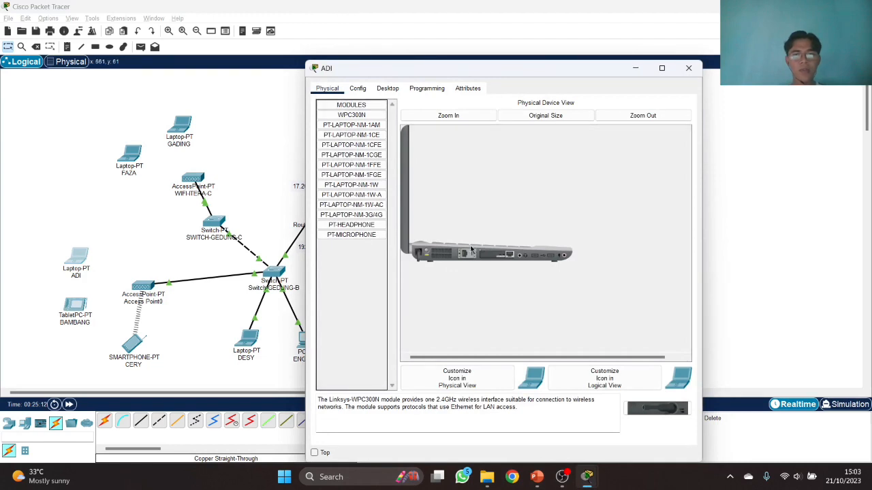
{"action": "left_click_drag", "start_coordinate": [480, 255], "coordinate": [362, 263]}
{"action": "left_click_drag", "start_coordinate": [657, 409], "coordinate": [498, 263]}
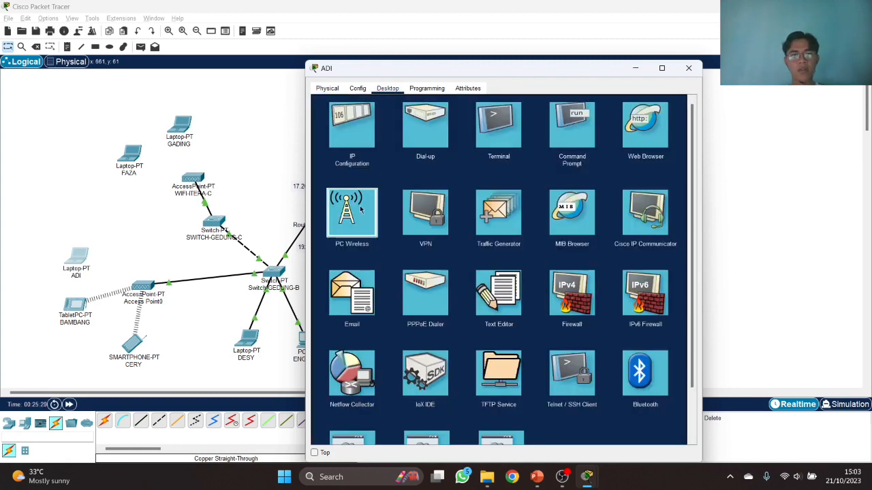
{"action": "left_click", "coordinate": [361, 210]}
{"action": "left_click", "coordinate": [405, 228]}
{"action": "left_click", "coordinate": [454, 320]}
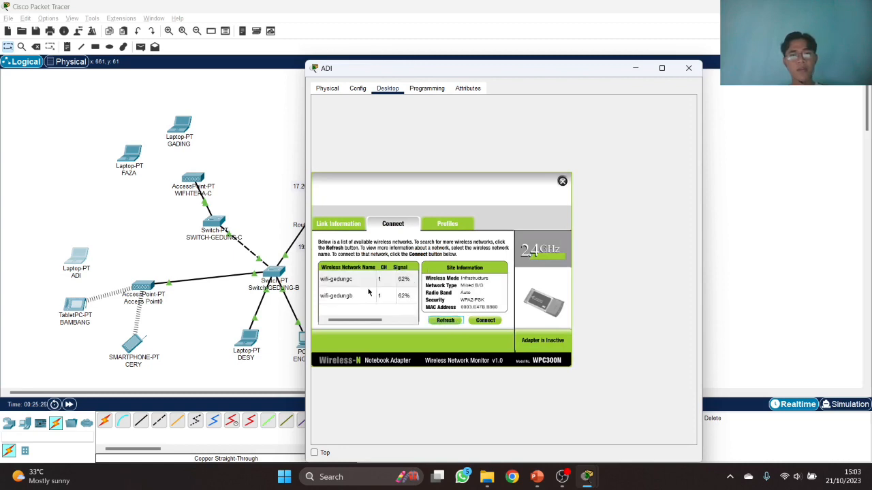
{"action": "left_click", "coordinate": [367, 294]}
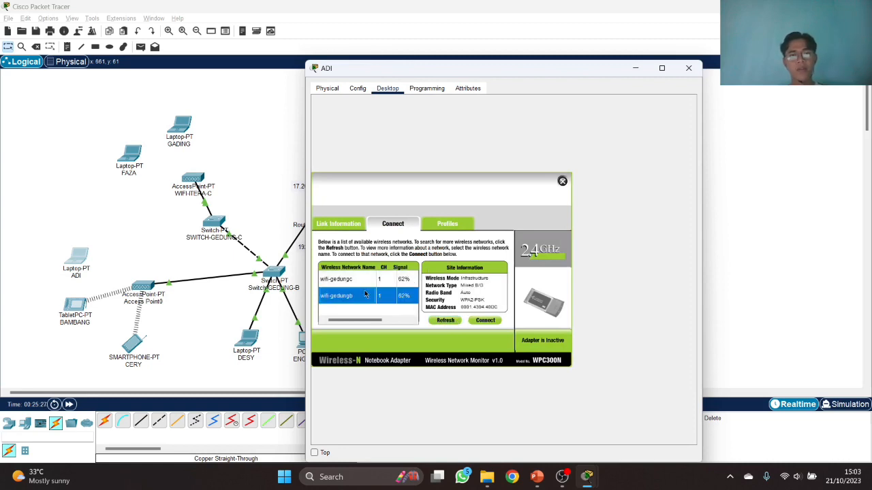
{"action": "left_click", "coordinate": [485, 320]}
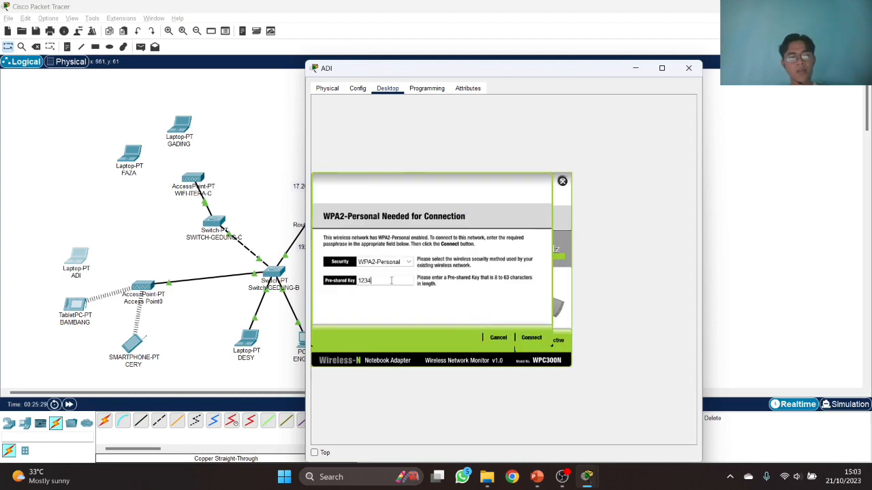
{"action": "left_click", "coordinate": [531, 338]}
{"action": "left_click", "coordinate": [693, 70]}
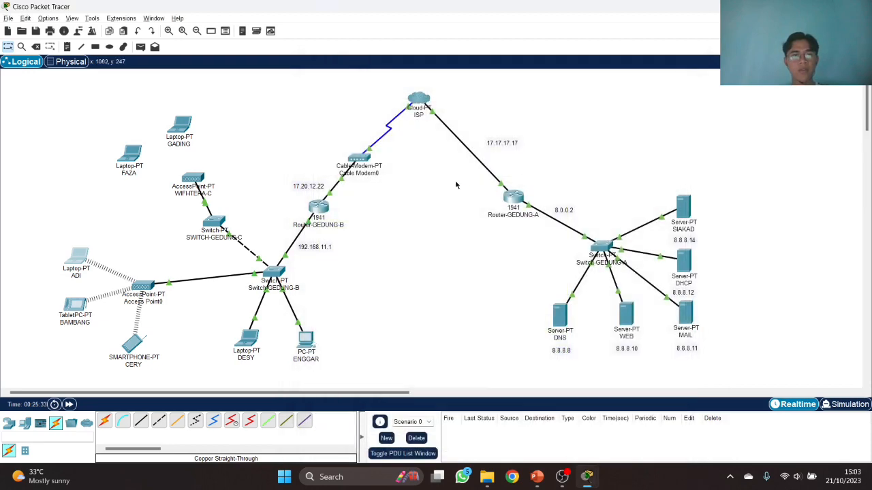
- Reseat the upper-left laptop's wireless card and join it to wifi-gedungc with its WPA2 key
{"action": "left_click", "coordinate": [132, 158]}
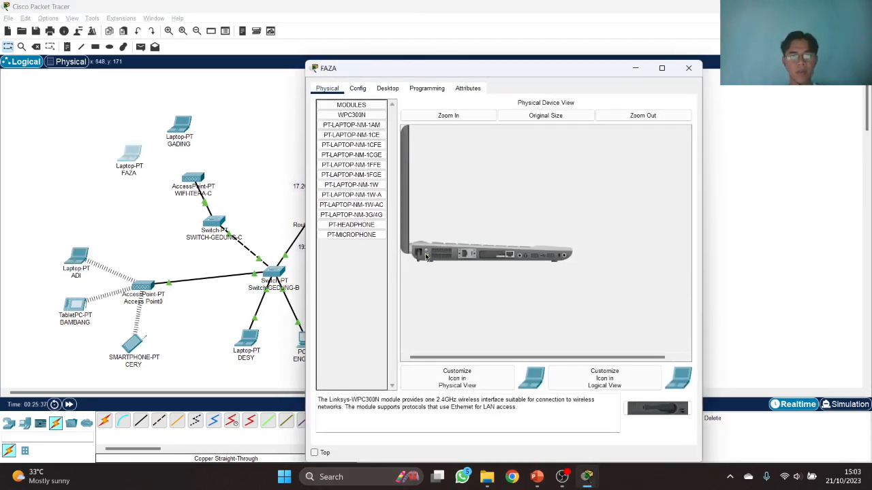
{"action": "left_click_drag", "start_coordinate": [500, 255], "coordinate": [398, 258]}
{"action": "left_click_drag", "start_coordinate": [652, 409], "coordinate": [496, 257]}
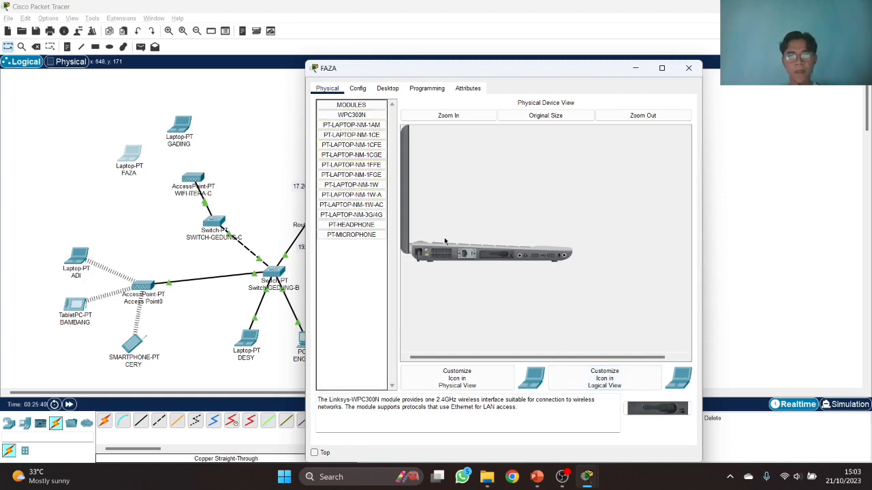
{"action": "left_click", "coordinate": [357, 89]}
{"action": "left_click", "coordinate": [386, 91]}
{"action": "left_click", "coordinate": [362, 202]}
{"action": "left_click", "coordinate": [400, 226]}
{"action": "left_click", "coordinate": [442, 320]}
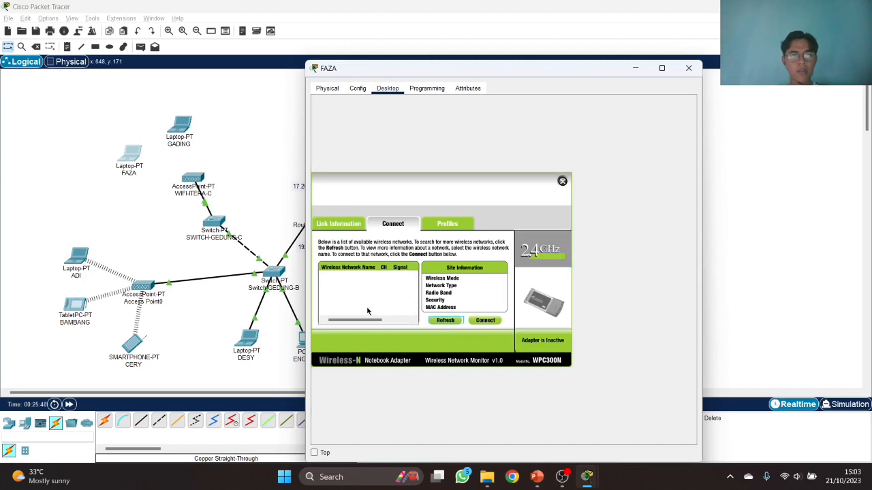
{"action": "left_click", "coordinate": [354, 281]}
{"action": "left_click", "coordinate": [482, 321]}
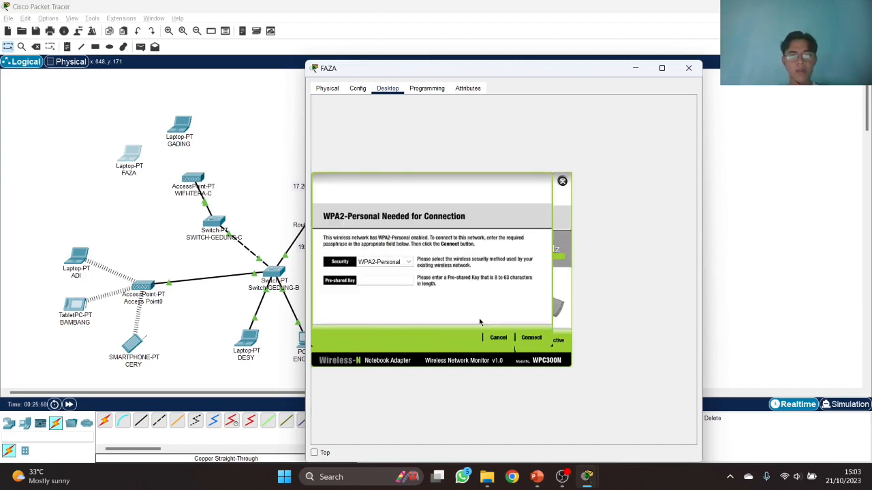
{"action": "type", "text": "12345678"}
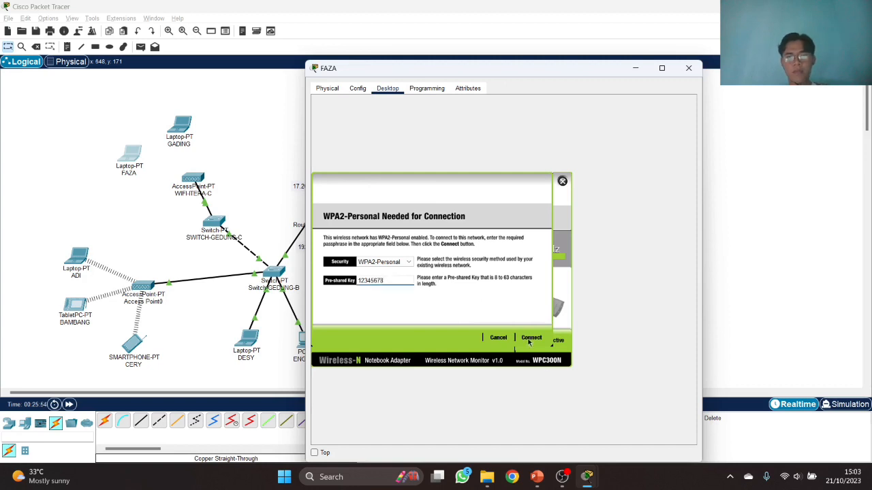
{"action": "left_click", "coordinate": [531, 338]}
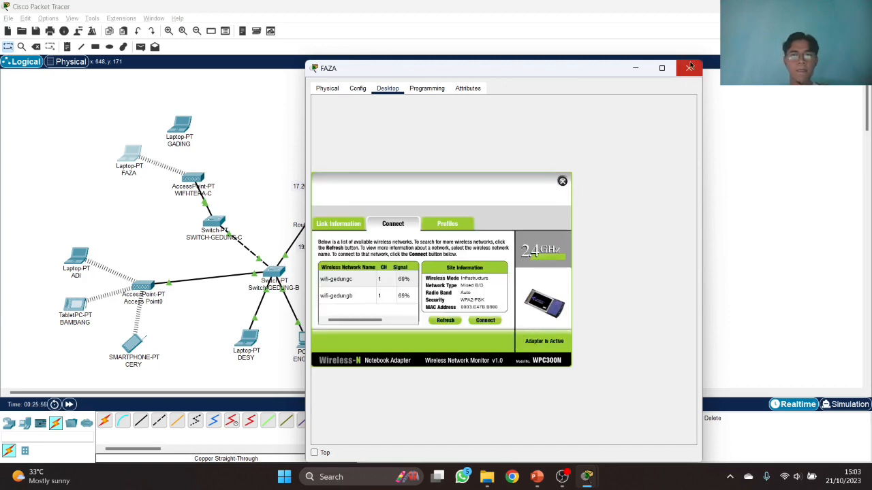
{"action": "left_click", "coordinate": [689, 68]}
- Remove and reinsert the wireless card in laptop GADING
{"action": "left_click", "coordinate": [186, 121]}
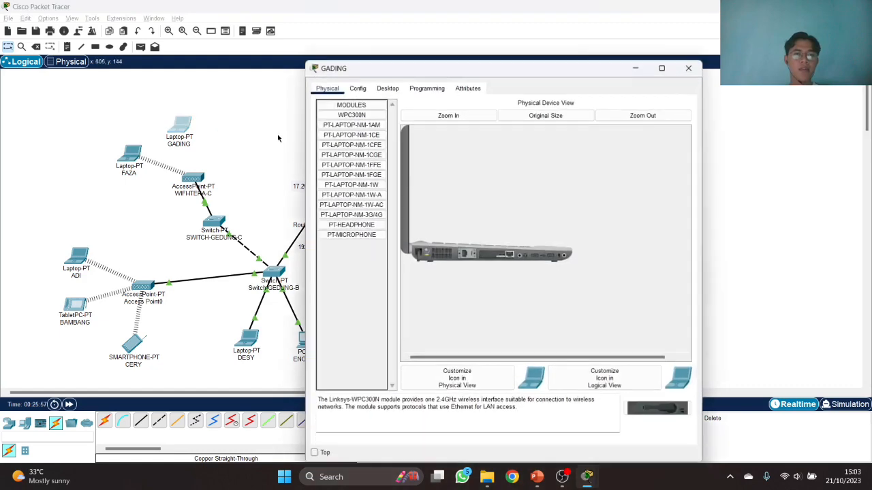
{"action": "left_click", "coordinate": [358, 88]}
{"action": "left_click", "coordinate": [328, 89]}
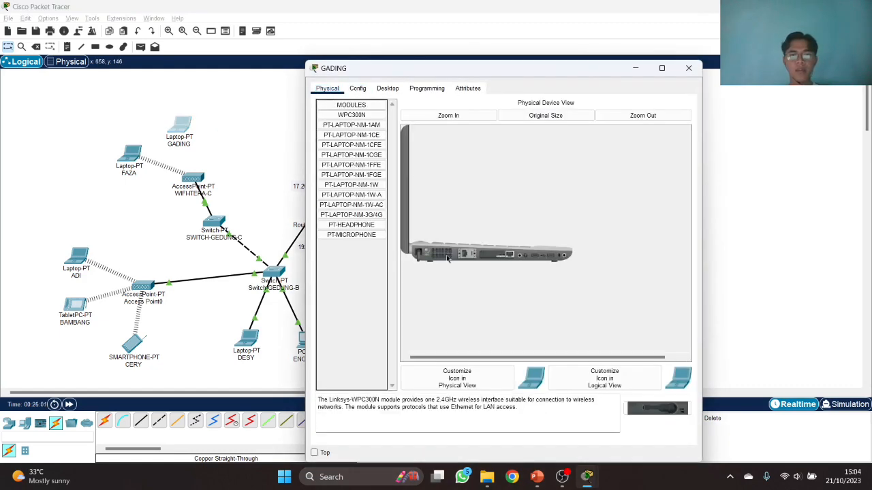
{"action": "left_click_drag", "start_coordinate": [499, 257], "coordinate": [371, 261]}
{"action": "left_click_drag", "start_coordinate": [684, 412], "coordinate": [496, 256]}
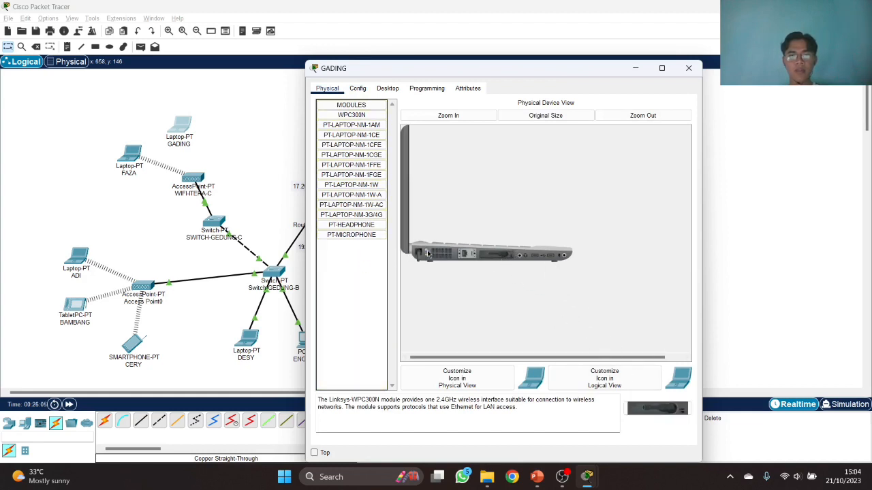
- Join GADING to wifi-gedungc with its pre-shared key via PC Wireless and close the window
{"action": "left_click", "coordinate": [387, 88]}
{"action": "left_click", "coordinate": [361, 212]}
{"action": "left_click", "coordinate": [405, 228]}
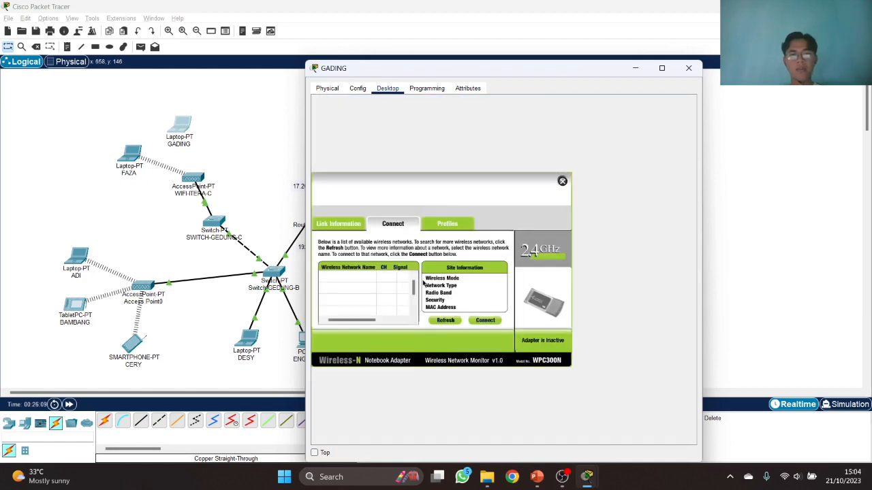
{"action": "left_click", "coordinate": [448, 323]}
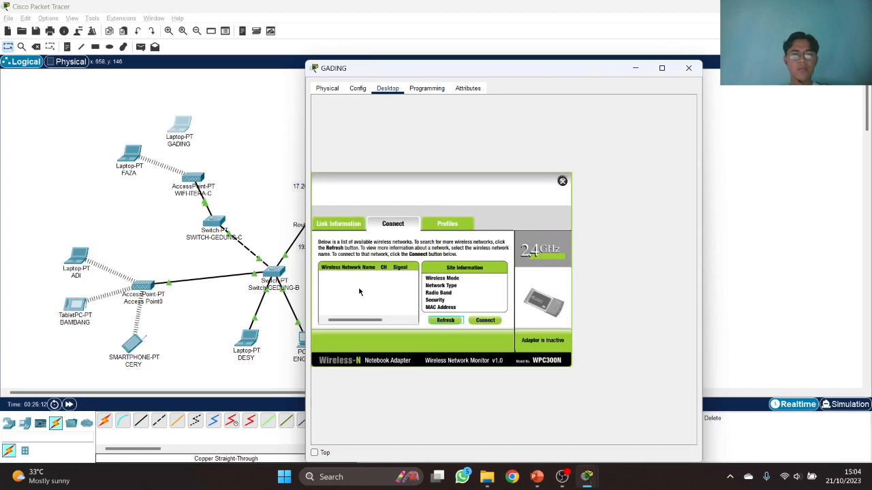
{"action": "left_click", "coordinate": [354, 282]}
{"action": "left_click", "coordinate": [354, 298]}
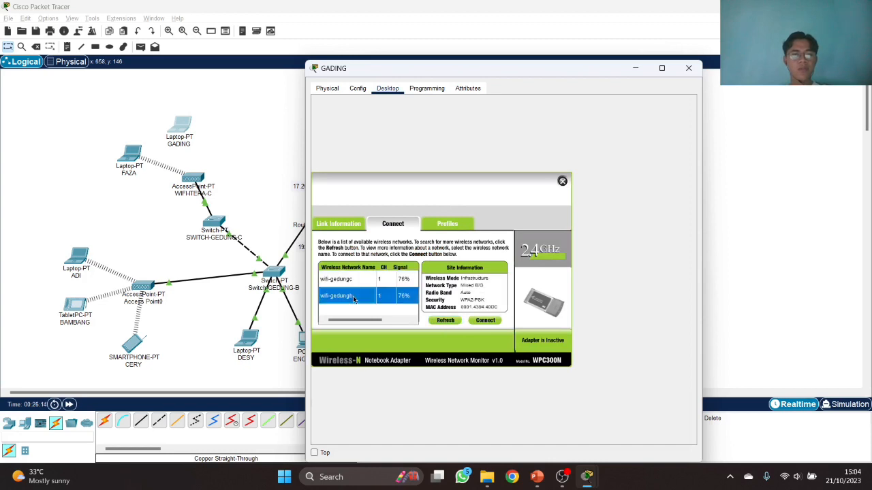
{"action": "key", "text": "Up"}
{"action": "left_click", "coordinate": [485, 320]}
{"action": "type", "text": "123"}
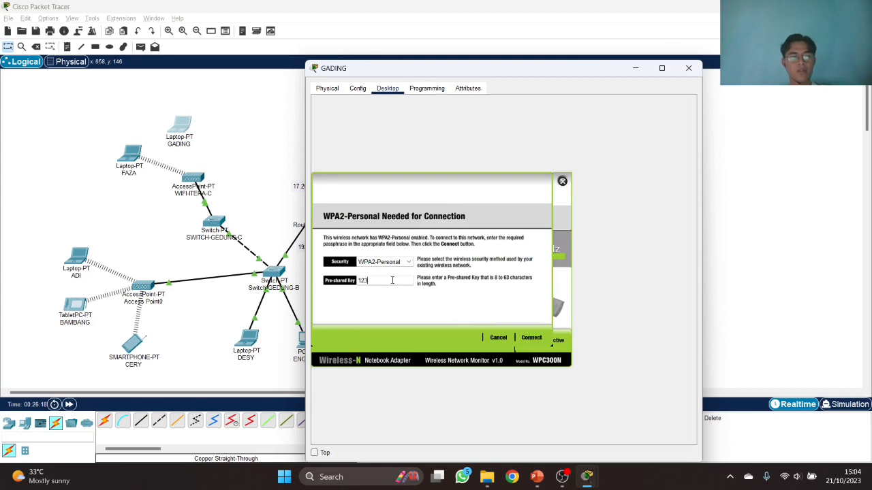
{"action": "type", "text": "45678"}
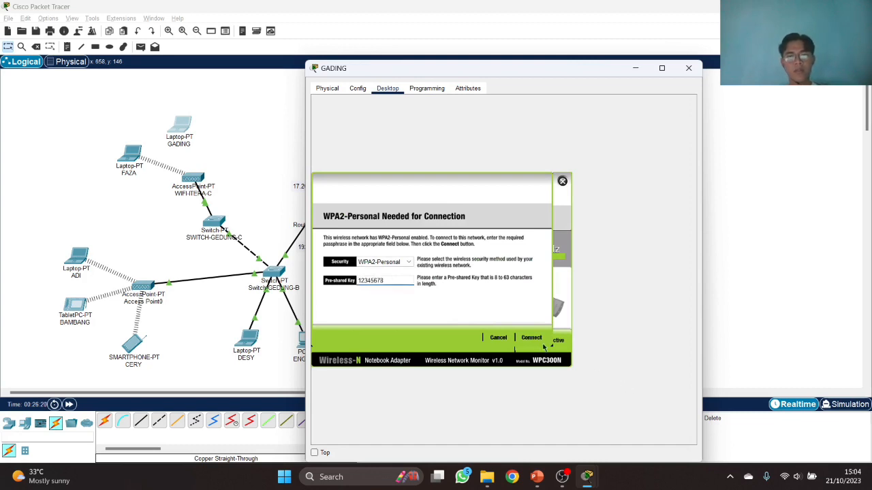
{"action": "left_click", "coordinate": [534, 335]}
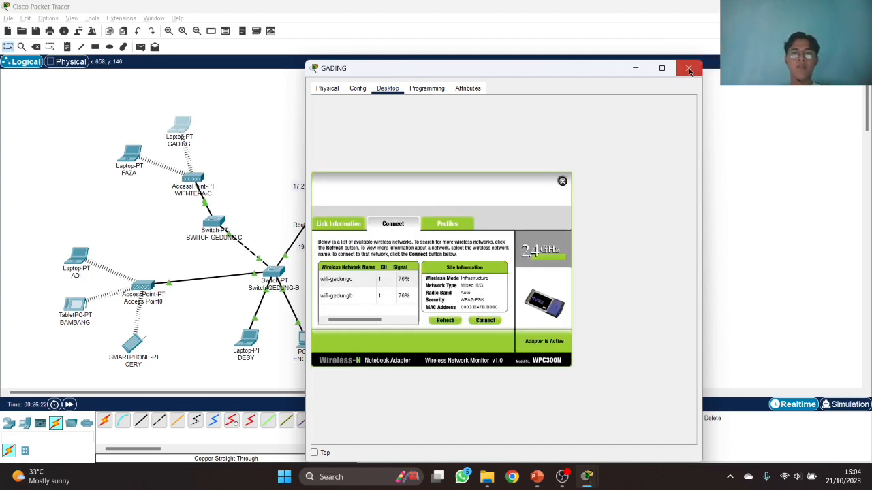
{"action": "left_click", "coordinate": [689, 68]}
{"action": "mouse_move", "coordinate": [141, 342]}
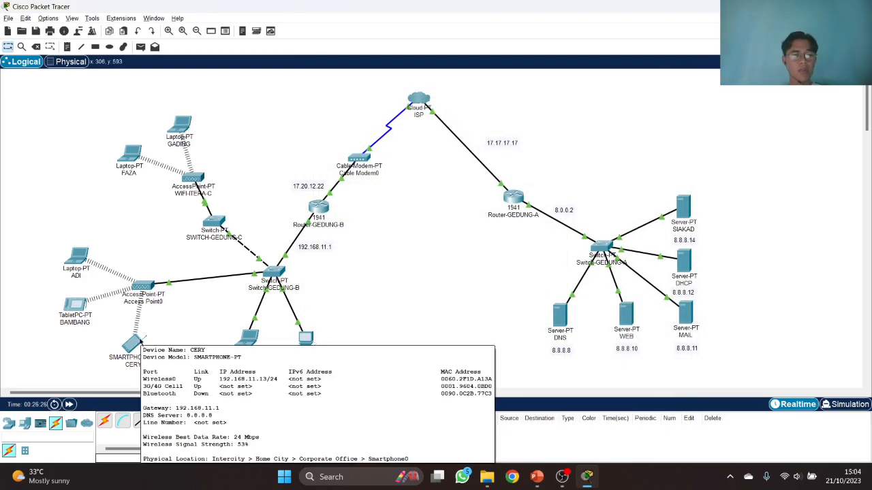
- Send a simple PDU from DESY to ENGGAR, delete the test, and open ENGGAR's window
{"action": "mouse_move", "coordinate": [75, 306]}
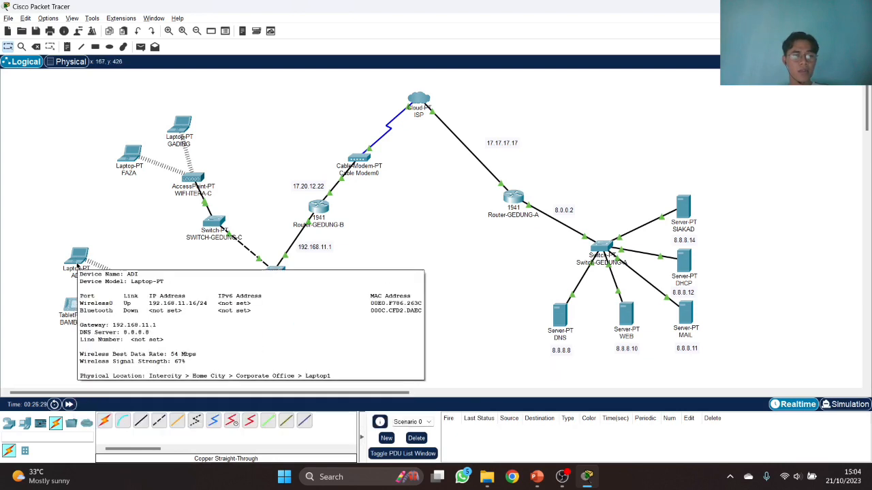
{"action": "mouse_move", "coordinate": [136, 161]}
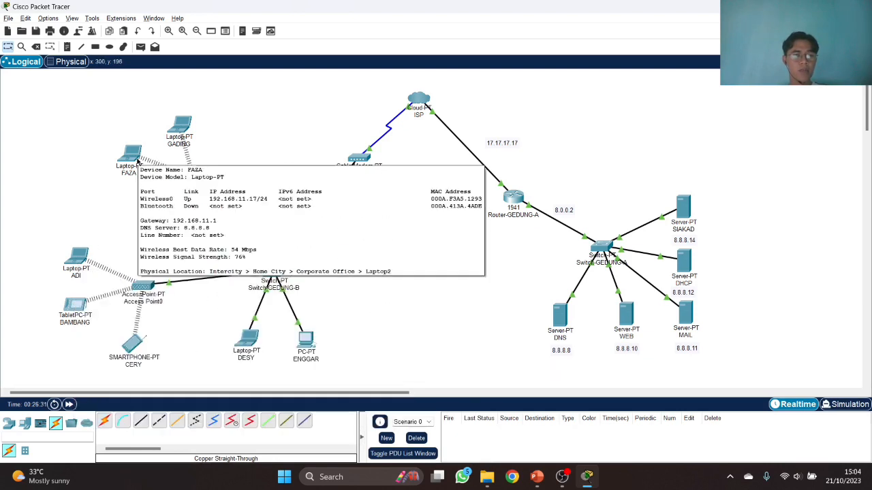
{"action": "mouse_move", "coordinate": [182, 128]}
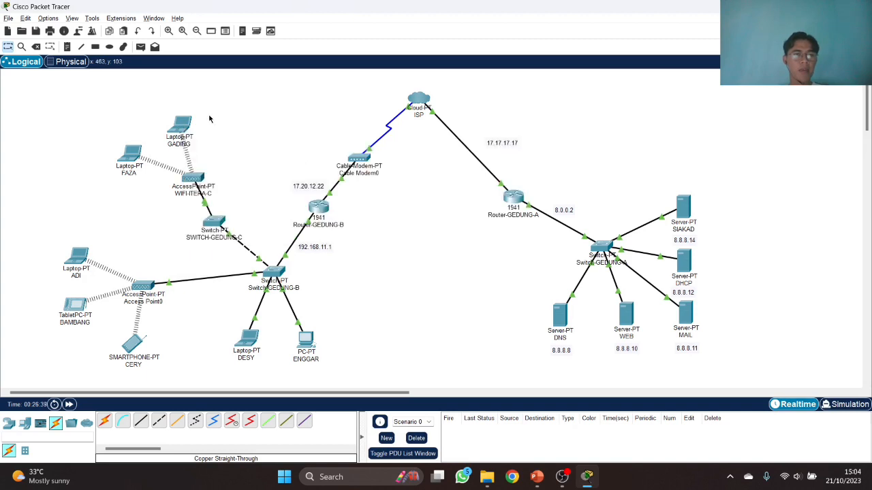
{"action": "left_click", "coordinate": [141, 46]}
{"action": "left_click", "coordinate": [251, 339]}
{"action": "left_click", "coordinate": [310, 344]}
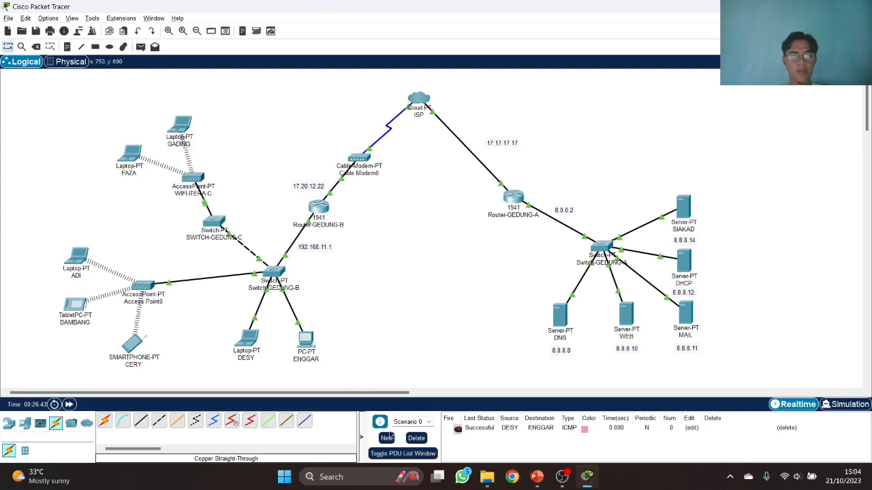
{"action": "left_click", "coordinate": [415, 440]}
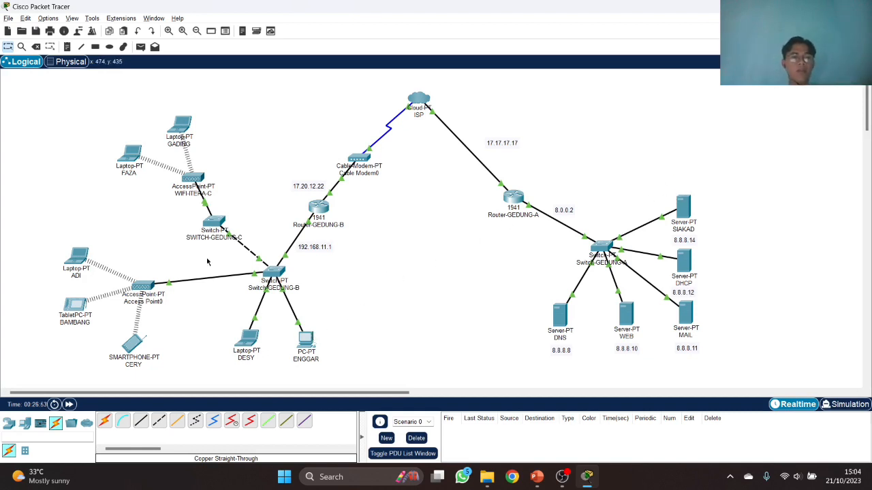
{"action": "left_click", "coordinate": [305, 340]}
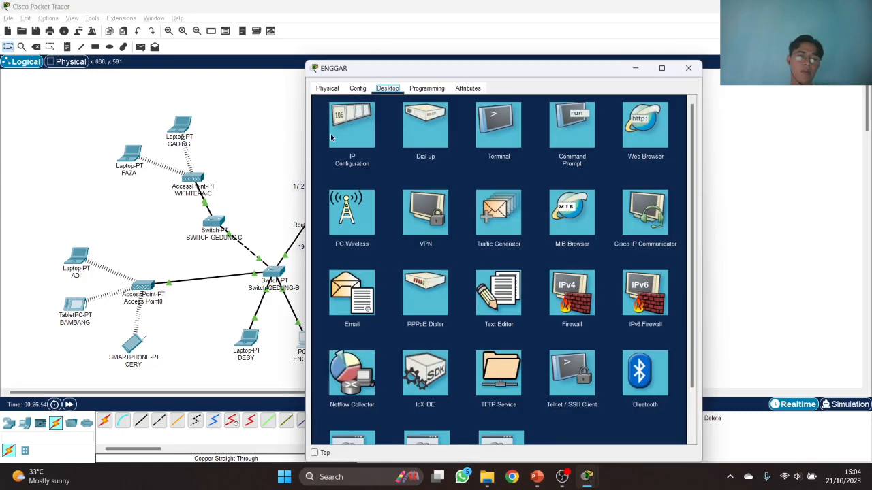
- In ENGGAR's Email app, enter the account name and begin the email address
{"action": "left_click", "coordinate": [350, 279]}
{"action": "left_click_drag", "start_coordinate": [463, 71], "coordinate": [552, 69]}
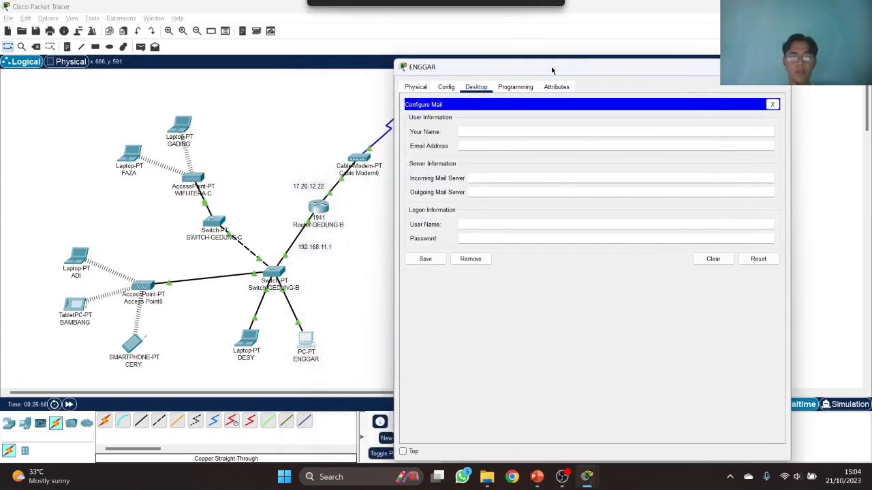
{"action": "left_click", "coordinate": [493, 130]}
{"action": "type", "text": "enggar"}
{"action": "key", "text": "Tab"}
{"action": "type", "text": "enggar"}
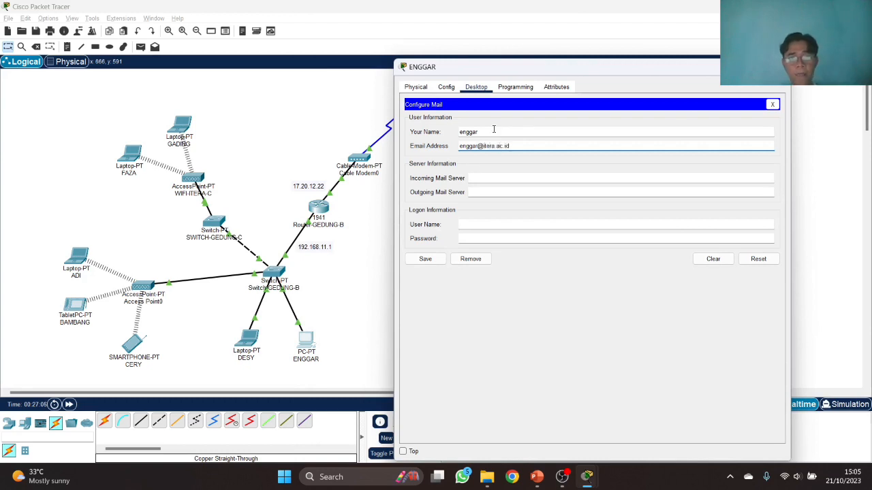
{"action": "left_click_drag", "start_coordinate": [479, 146], "coordinate": [518, 143]}
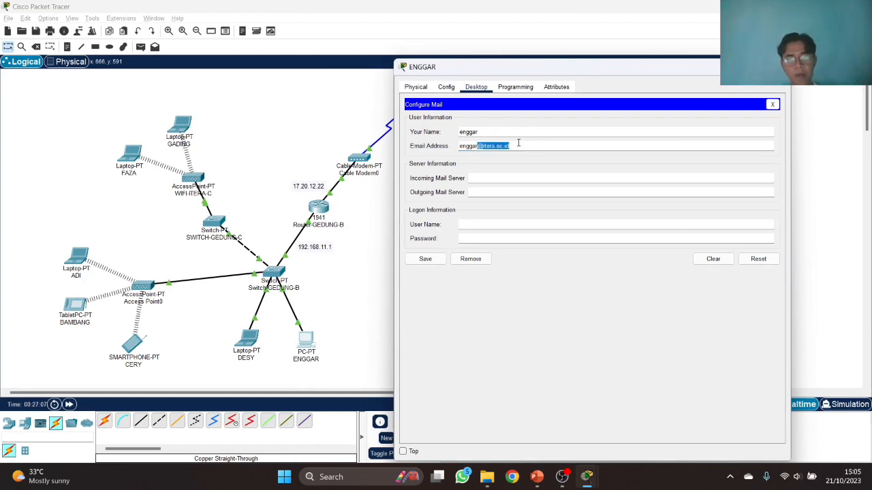
- Set incoming and outgoing mail servers to 8.8.8.11, enter the password, and close unsaved
{"action": "left_click", "coordinate": [502, 177]}
{"action": "left_click_drag", "start_coordinate": [554, 70], "coordinate": [342, 58]}
{"action": "type", "text": "8.8.8.11"}
{"action": "key", "text": "Tab"}
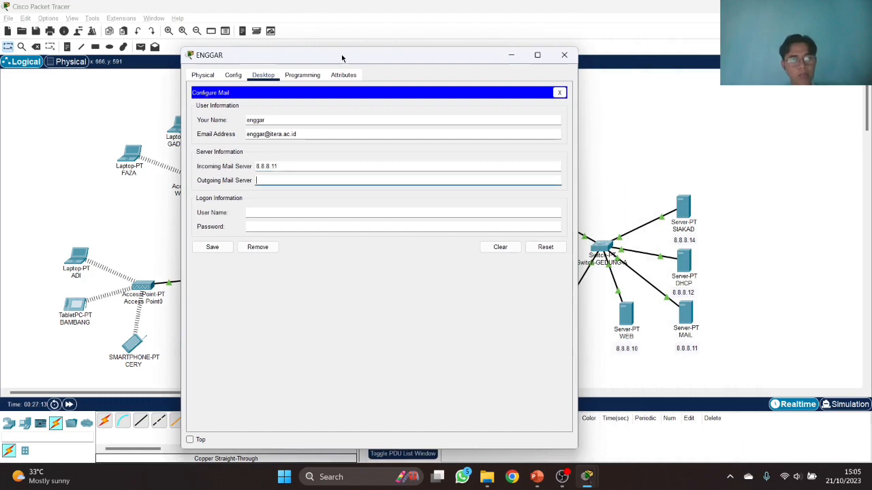
{"action": "type", "text": "8.8.8.11"}
{"action": "key", "text": "Tab"}
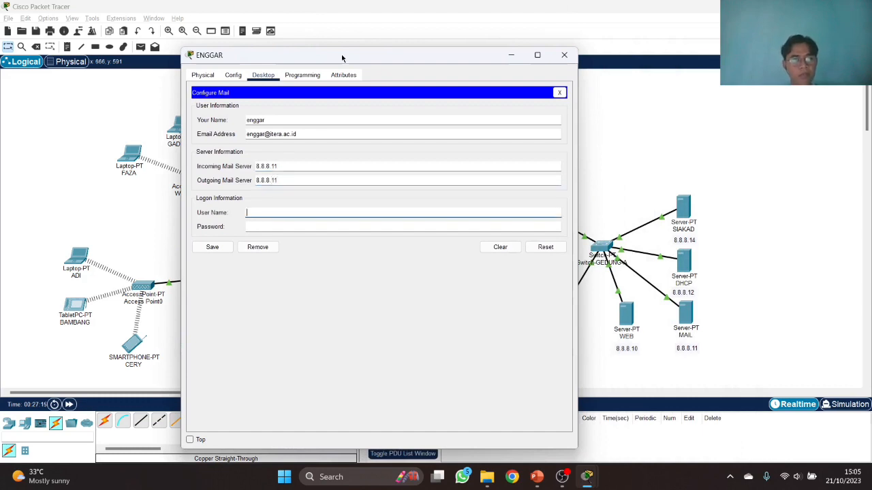
{"action": "key", "text": "Tab"}
{"action": "type", "text": "123"}
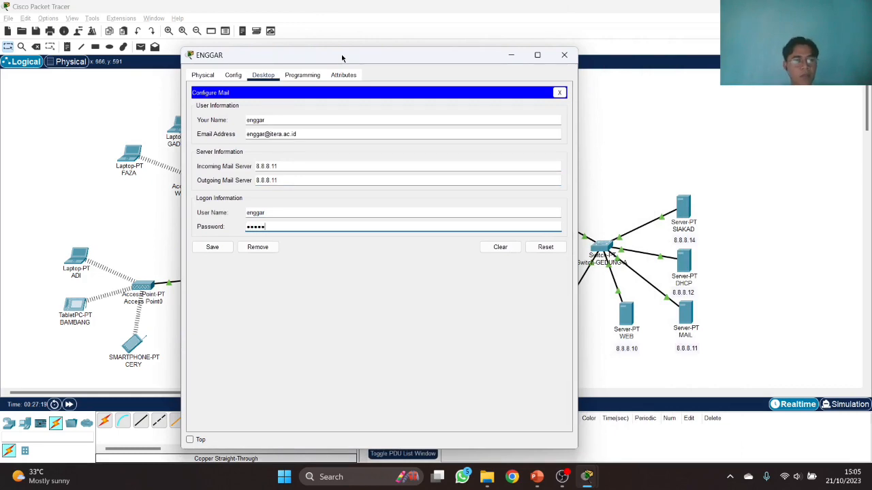
{"action": "type", "text": "45"}
{"action": "left_click", "coordinate": [564, 55]}
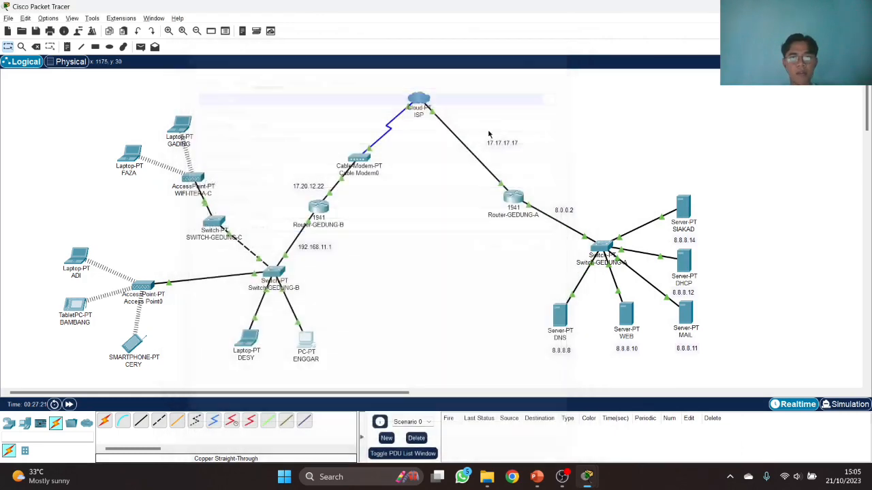
- Save DESY's mail account with its name, itera.ac.id email address and server 8.8.8.11
{"action": "left_click", "coordinate": [239, 339]}
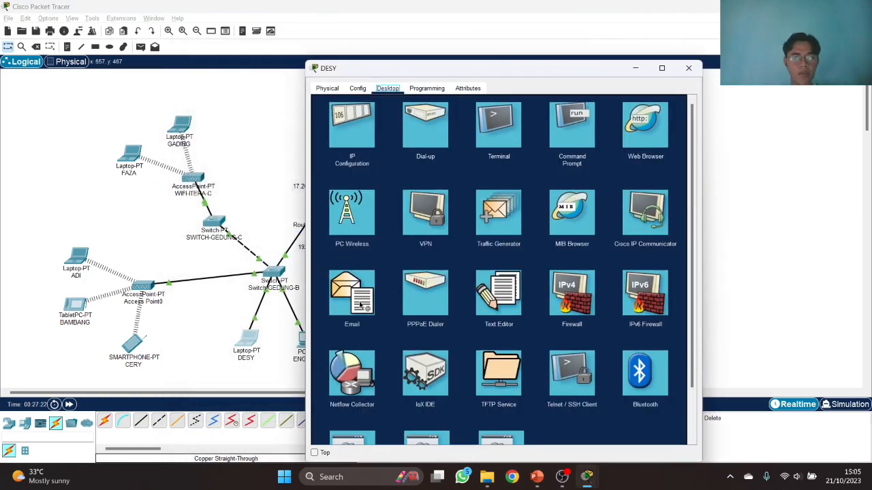
{"action": "left_click", "coordinate": [360, 303]}
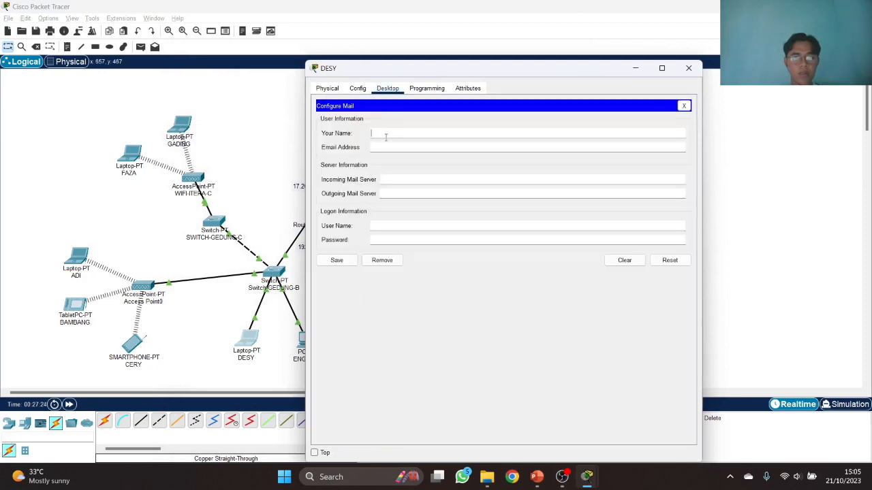
{"action": "type", "text": "desy"}
{"action": "key", "text": "Tab"}
{"action": "key", "text": "Tab"}
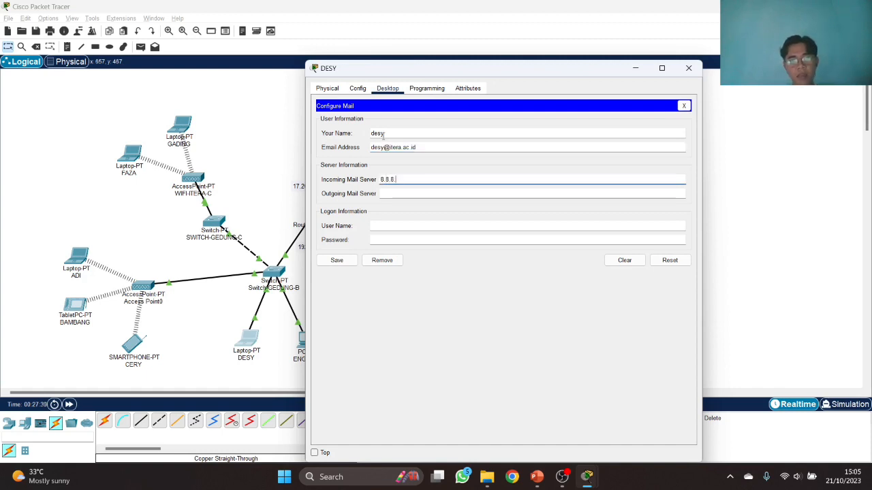
{"action": "type", "text": "8.8.8.11"}
{"action": "key", "text": "Tab"}
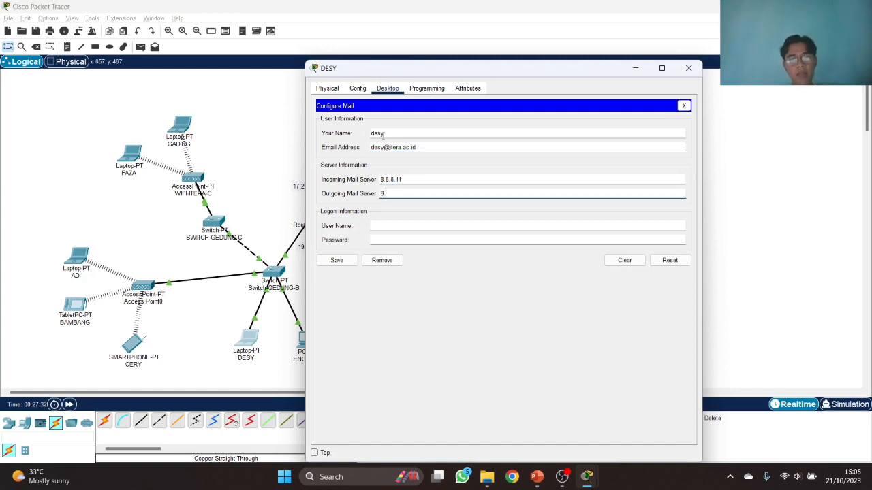
{"action": "key", "text": "Tab"}
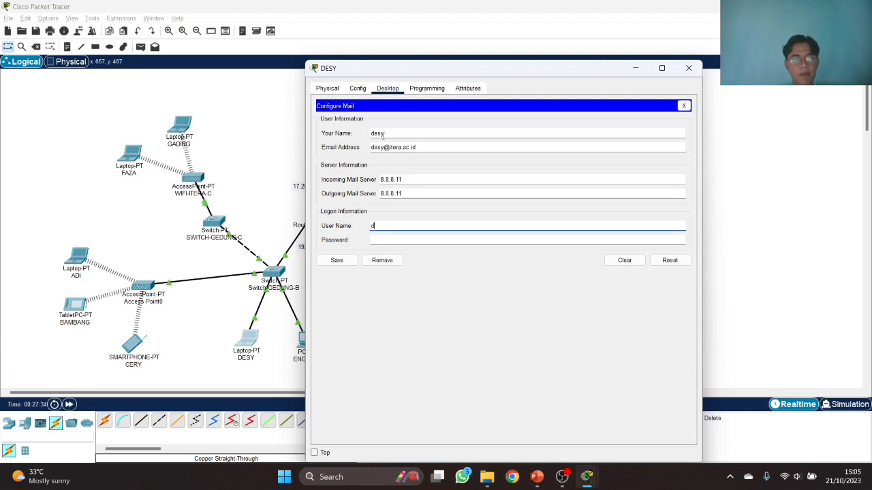
{"action": "key", "text": "Tab"}
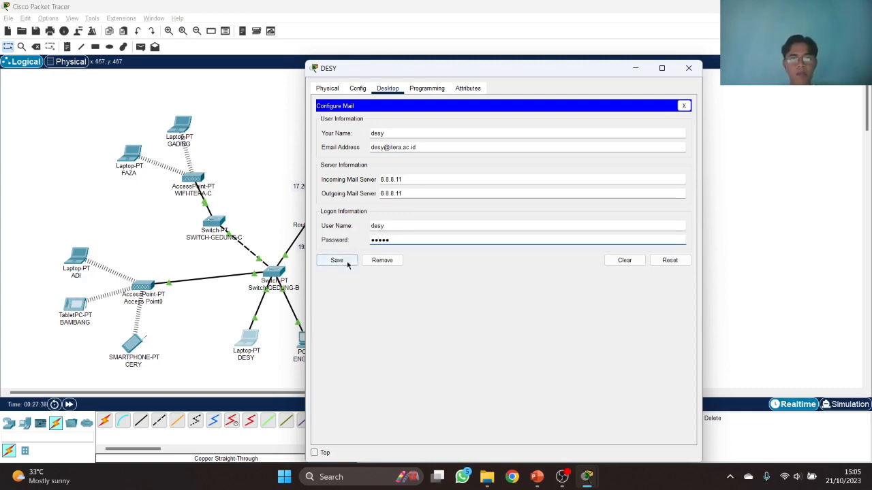
{"action": "left_click", "coordinate": [337, 260]}
{"action": "left_click", "coordinate": [688, 68]}
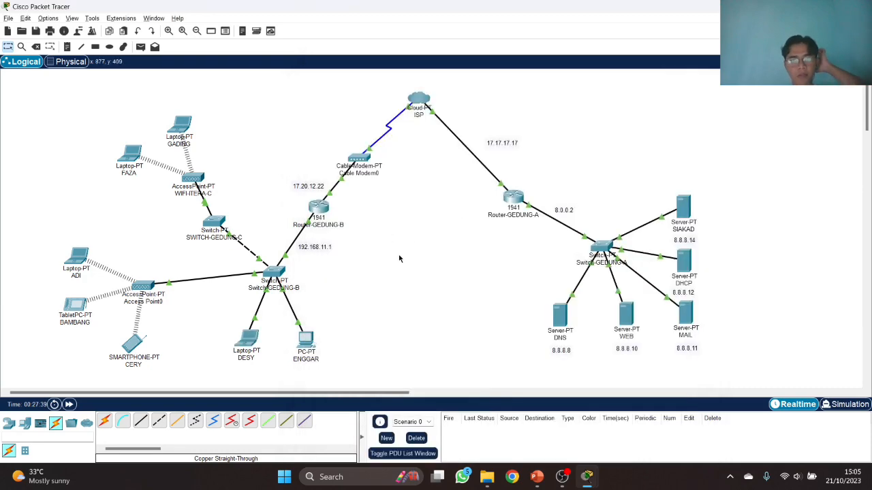
- Save ENGGAR's mail account with its itera.ac.id address, servers 8.8.8.11 and user name
{"action": "left_click", "coordinate": [305, 340]}
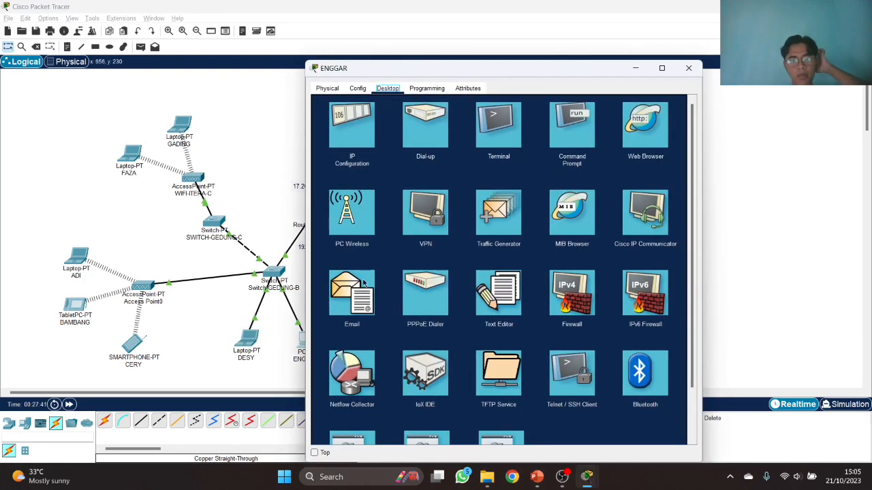
{"action": "left_click", "coordinate": [364, 284]}
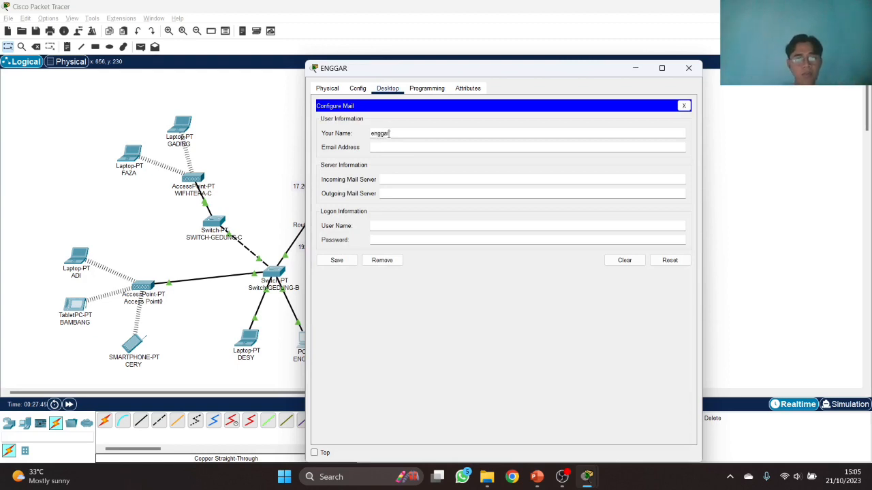
{"action": "key", "text": "Tab"}
{"action": "key", "text": "Tab"}
{"action": "type", "text": "8.8.8.11"}
{"action": "key", "text": "Tab"}
{"action": "type", "text": "8.8.8.11"}
{"action": "key", "text": "Tab"}
{"action": "key", "text": "Tab"}
{"action": "type", "text": "engg"}
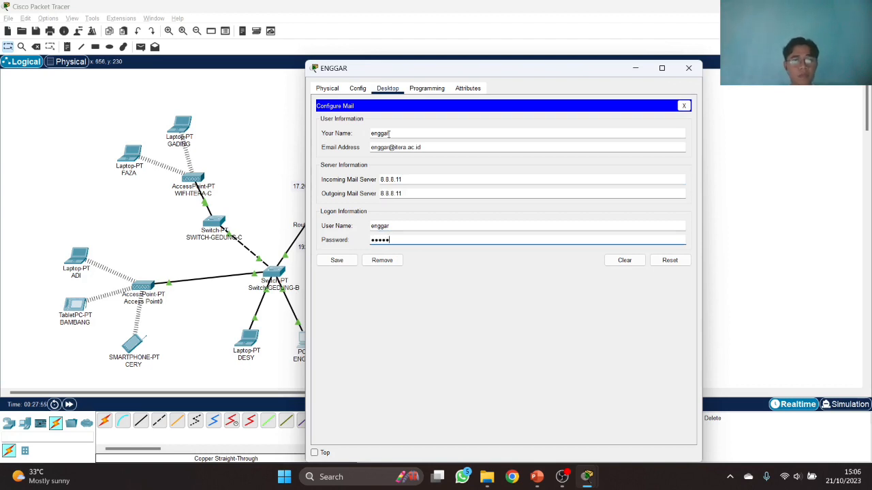
{"action": "left_click", "coordinate": [348, 259]}
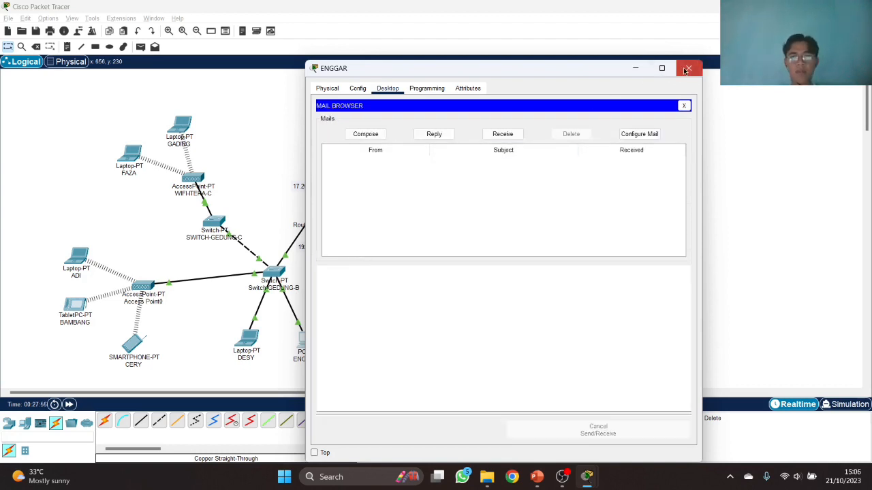
{"action": "left_click", "coordinate": [689, 68]}
{"action": "left_click", "coordinate": [133, 342]}
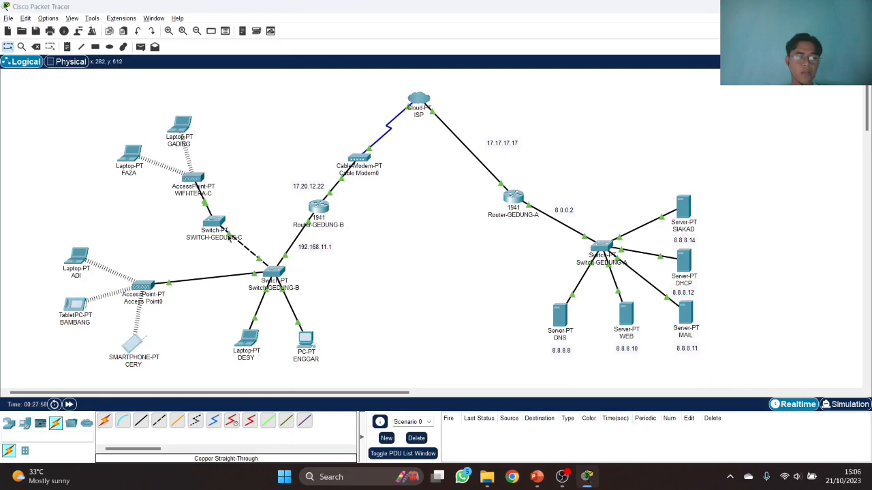
{"action": "left_click", "coordinate": [387, 88]}
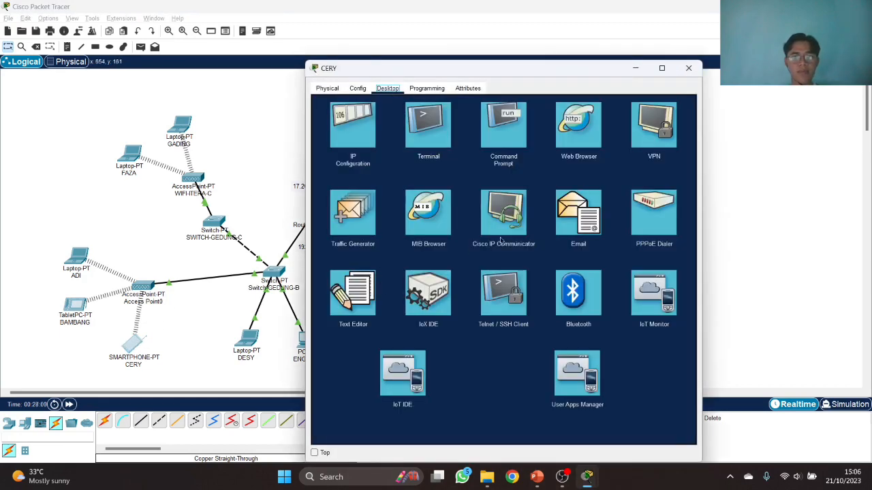
{"action": "left_click", "coordinate": [555, 221]}
{"action": "left_click", "coordinate": [394, 134]}
{"action": "type", "text": "cerry"}
{"action": "key", "text": "Tab"}
{"action": "left_click", "coordinate": [395, 134]}
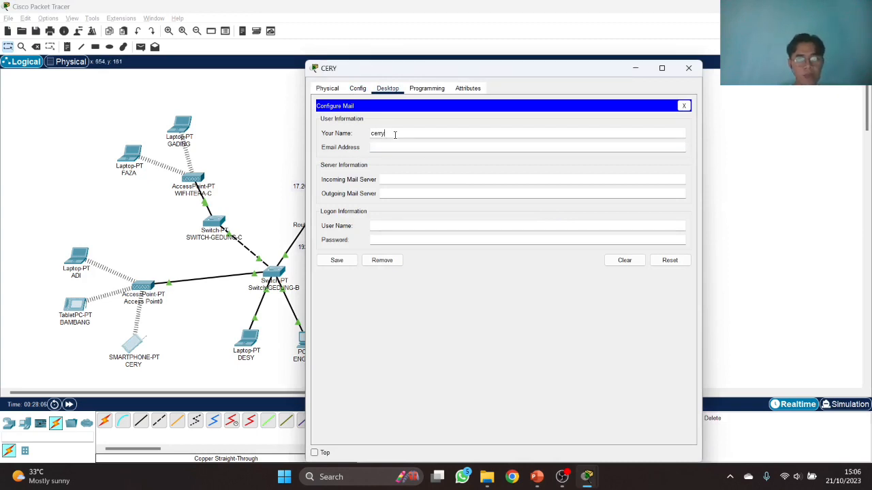
{"action": "type", "text": "y"}
{"action": "key", "text": "Tab"}
- Set the smartphone's mail servers to 8.8.8.11, user 'cery' with password, save, and close it
{"action": "key", "text": "Tab"}
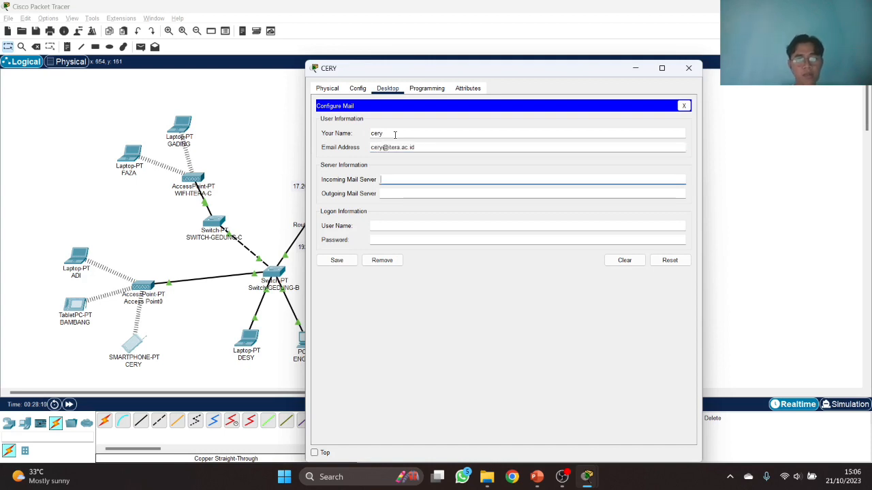
{"action": "type", "text": "8.8.8.11"}
{"action": "key", "text": "Tab"}
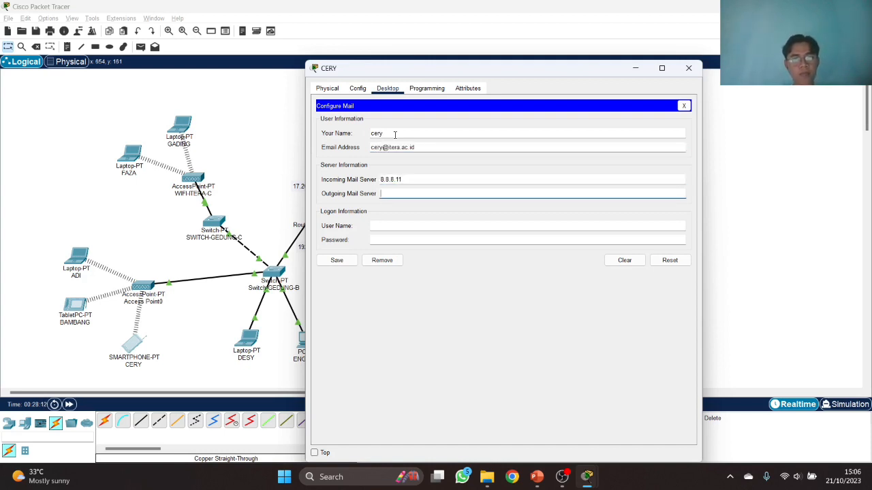
{"action": "key", "text": "BackSpace"}
{"action": "type", "text": "8.8.8.11"}
{"action": "key", "text": "Tab"}
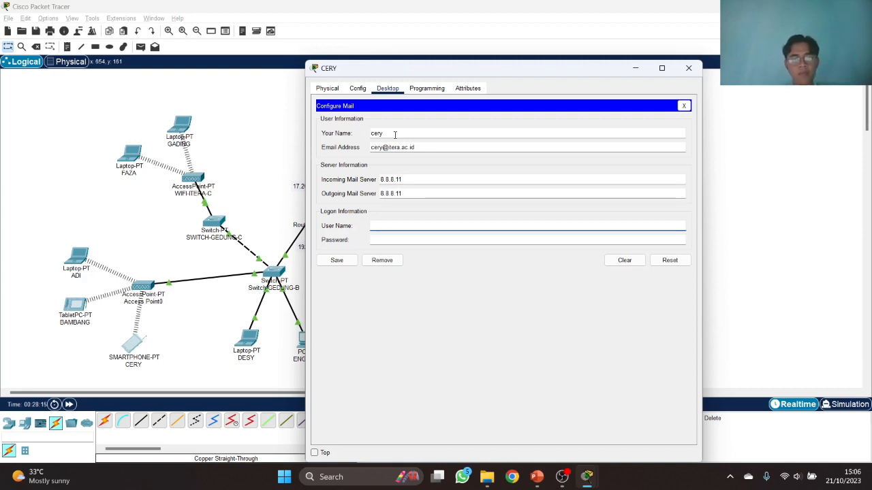
{"action": "type", "text": "cery"}
{"action": "key", "text": "Tab"}
{"action": "type", "text": "•••"}
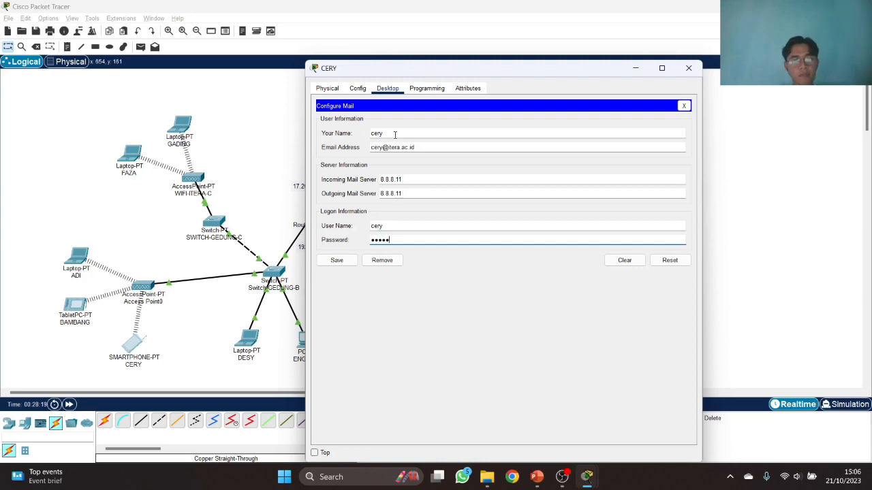
{"action": "type", "text": "••"}
{"action": "left_click", "coordinate": [337, 260]}
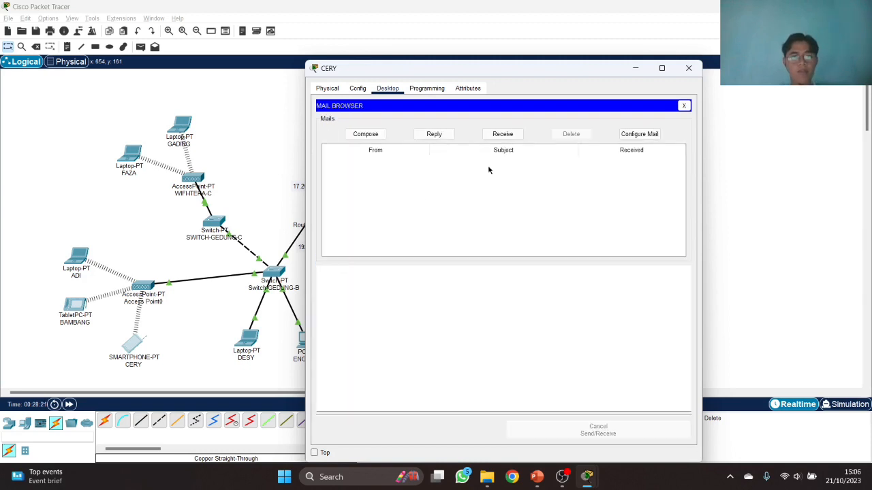
{"action": "left_click", "coordinate": [689, 68]}
{"action": "left_click", "coordinate": [77, 257]}
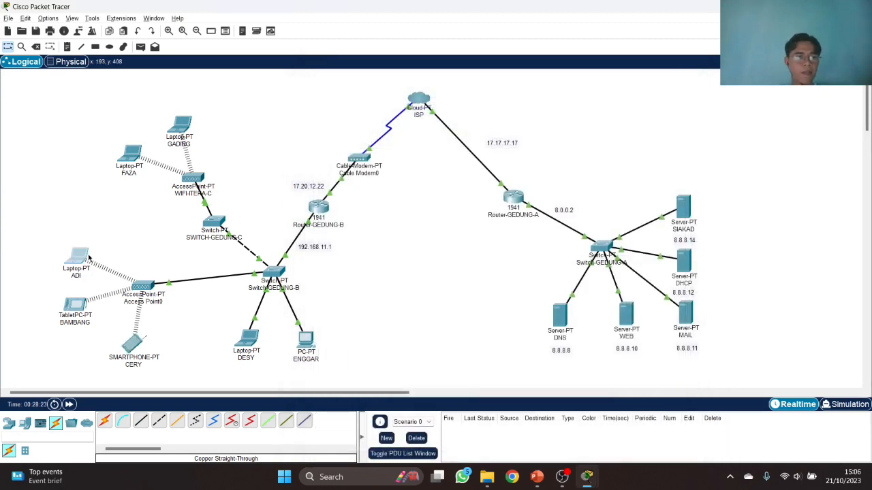
{"action": "left_click", "coordinate": [357, 294]}
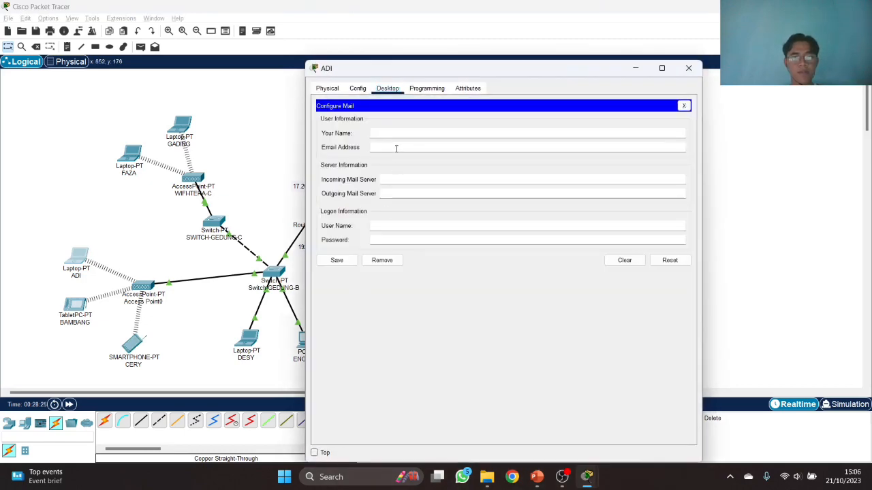
{"action": "type", "text": "adi"}
{"action": "key", "text": "Tab"}
{"action": "type", "text": "8.8.8."}
{"action": "type", "text": "11"}
{"action": "key", "text": "Tab"}
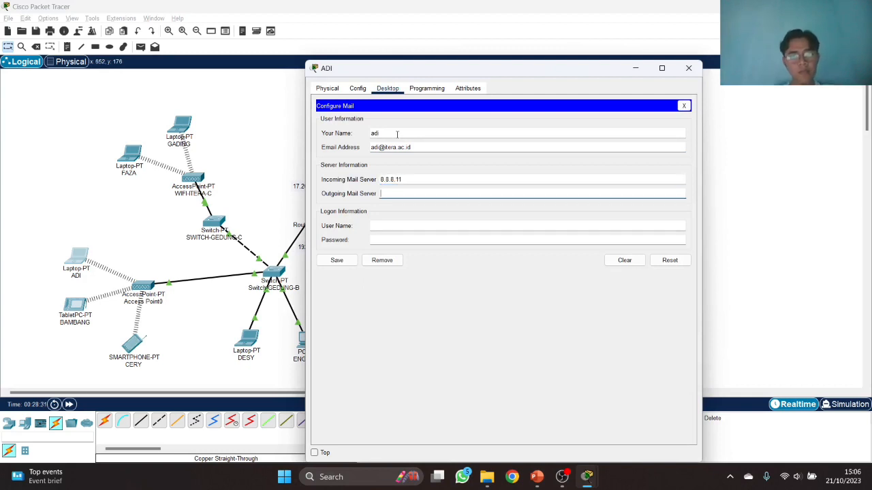
{"action": "type", "text": "8.8.8.11"}
{"action": "key", "text": "Tab"}
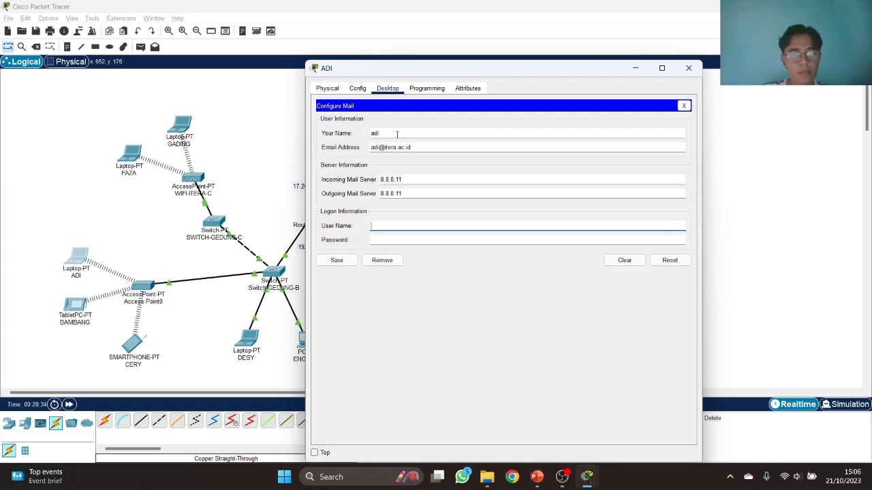
{"action": "key", "text": "Tab"}
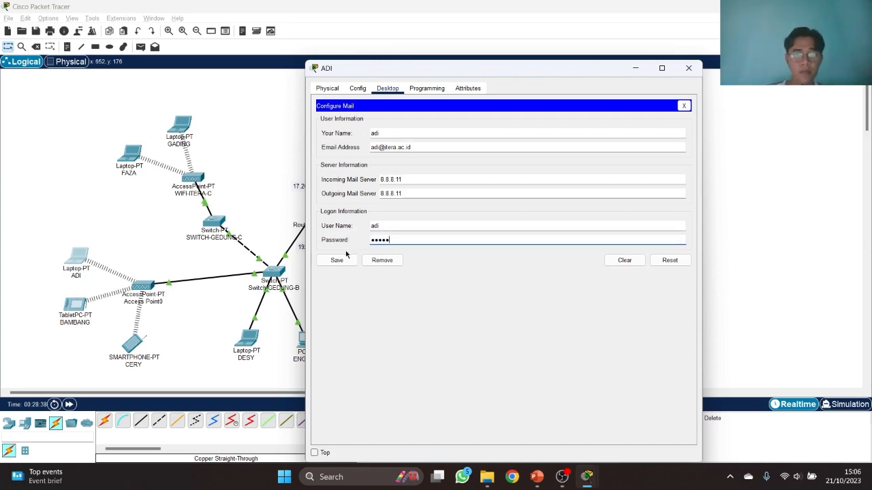
{"action": "left_click", "coordinate": [342, 259]}
{"action": "left_click", "coordinate": [688, 68]}
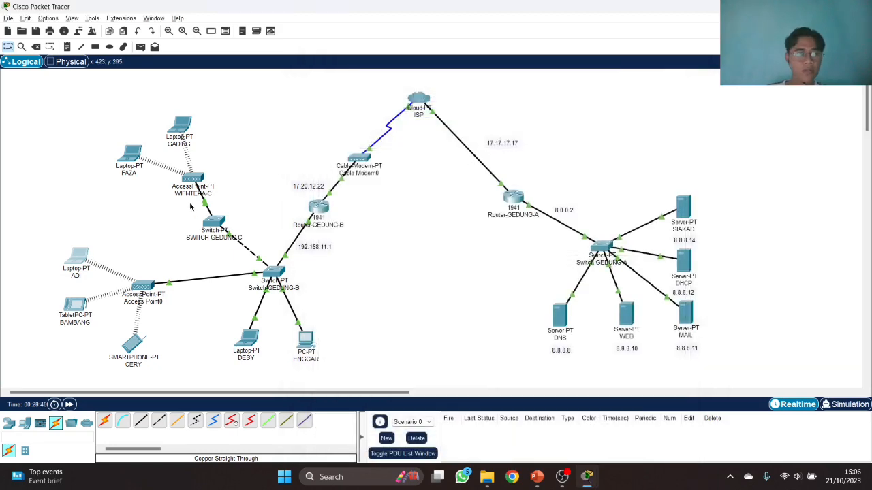
{"action": "left_click", "coordinate": [128, 160]}
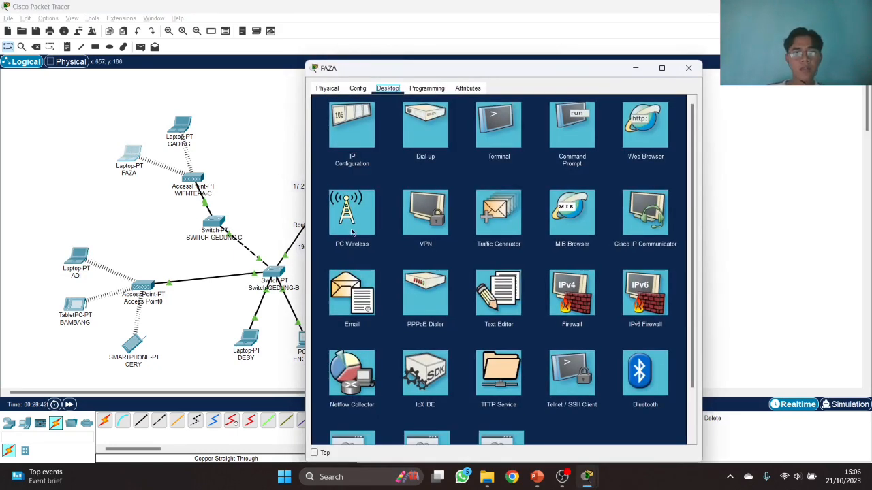
{"action": "left_click", "coordinate": [353, 297]}
{"action": "left_click", "coordinate": [451, 133]}
{"action": "type", "text": "faza"}
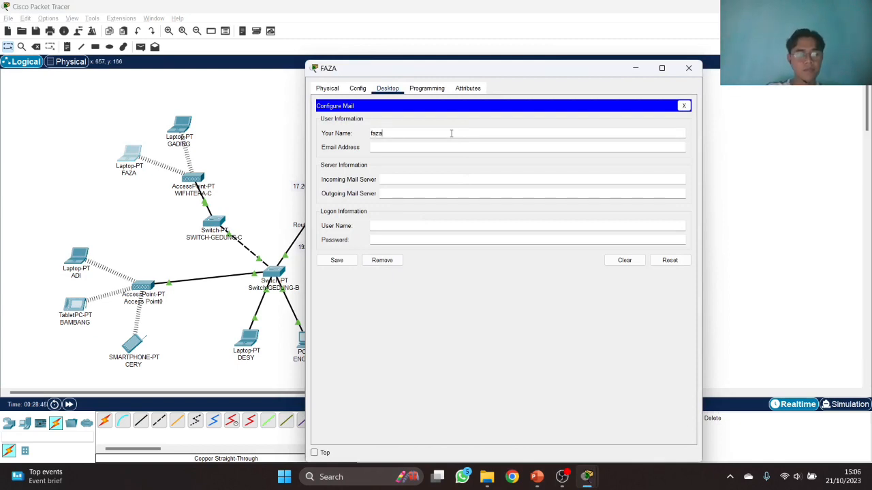
{"action": "key", "text": "Tab"}
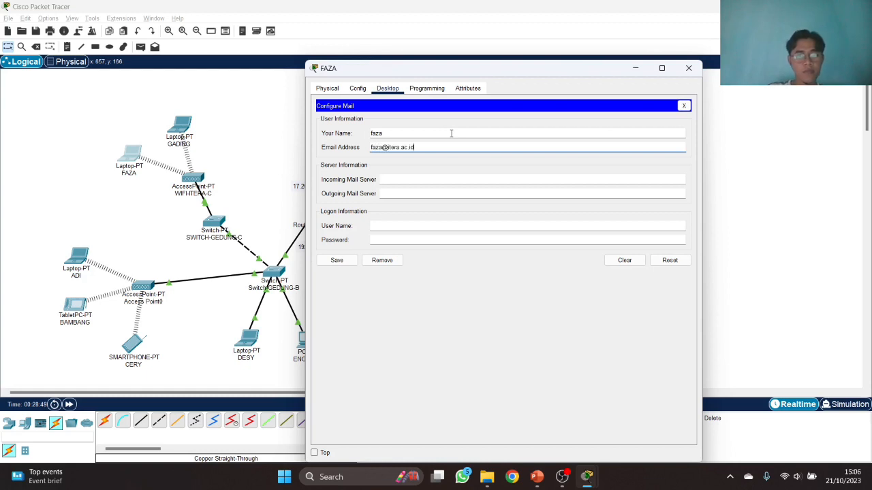
- Set this laptop's incoming and outgoing servers to 8.8.8.11, user 'faza', then save and close
{"action": "key", "text": "Tab"}
{"action": "type", "text": "8.8.8.11"}
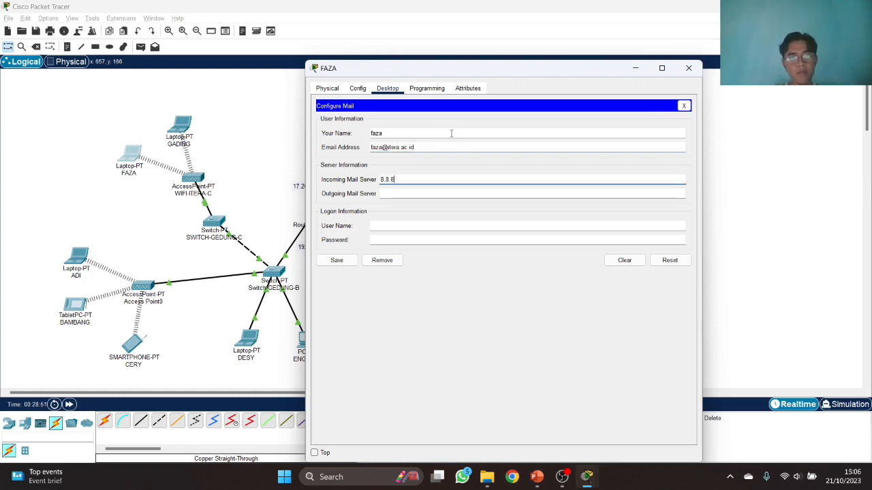
{"action": "key", "text": "Tab"}
{"action": "type", "text": "8.8.8."}
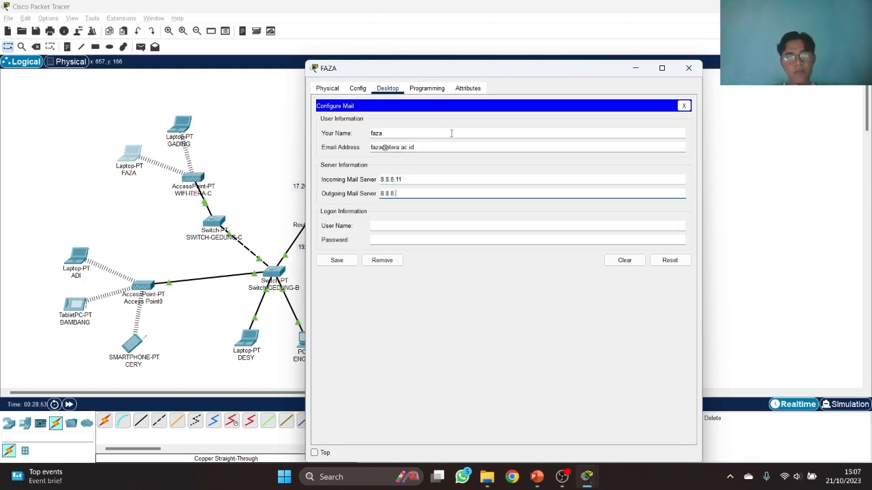
{"action": "type", "text": "11"}
{"action": "key", "text": "Tab"}
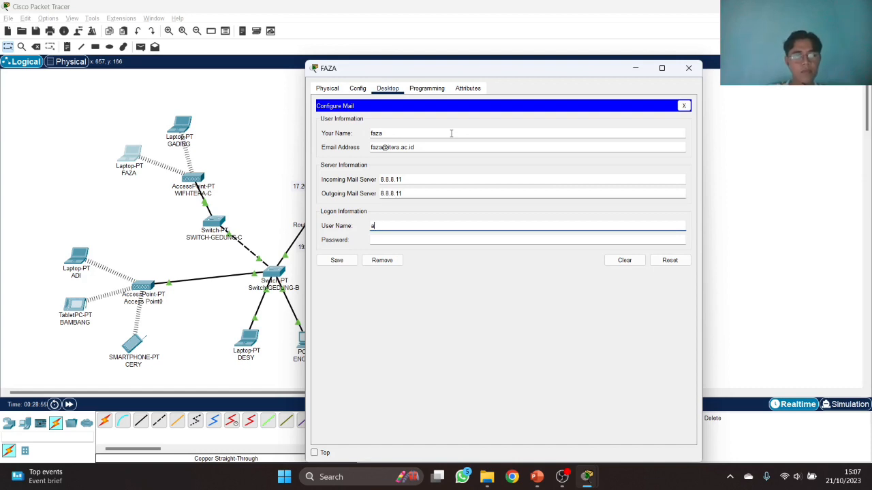
{"action": "type", "text": "faza"}
{"action": "key", "text": "Tab"}
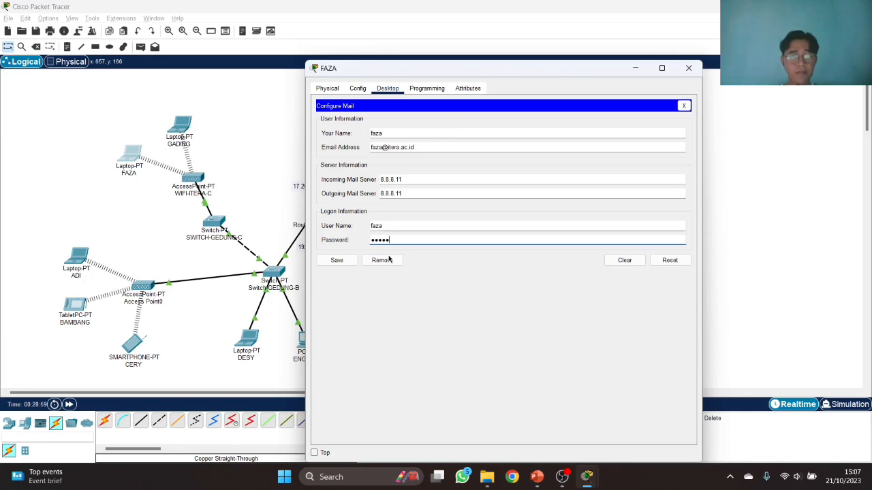
{"action": "left_click", "coordinate": [336, 260]}
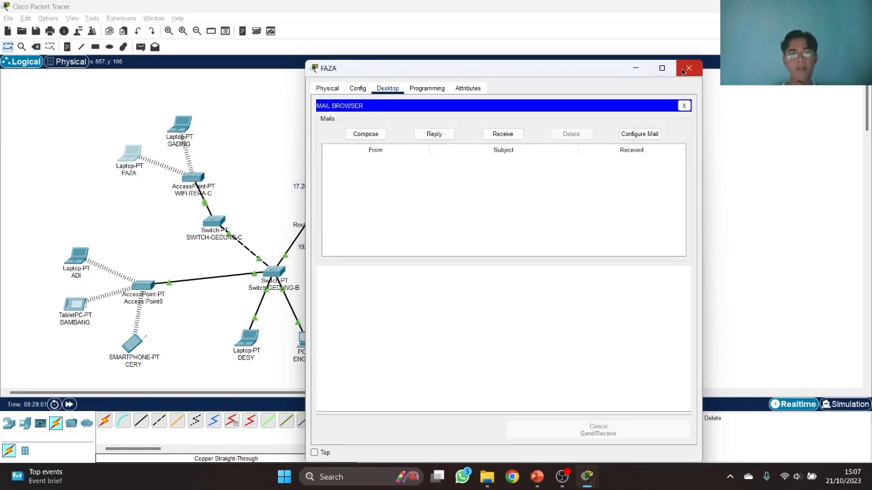
{"action": "left_click", "coordinate": [687, 69]}
{"action": "left_click", "coordinate": [180, 126]}
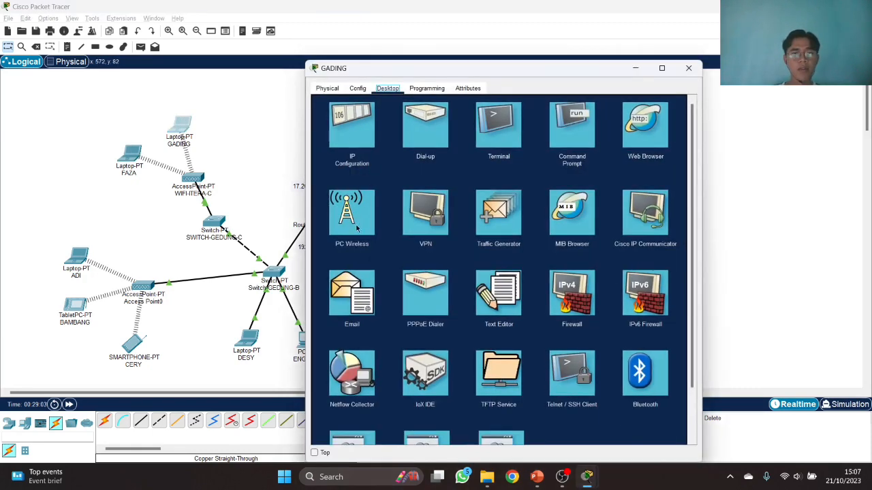
{"action": "left_click", "coordinate": [361, 305]}
{"action": "type", "text": "gading"}
{"action": "key", "text": "Tab"}
{"action": "key", "text": "Tab"}
{"action": "type", "text": "8.8.8.11"}
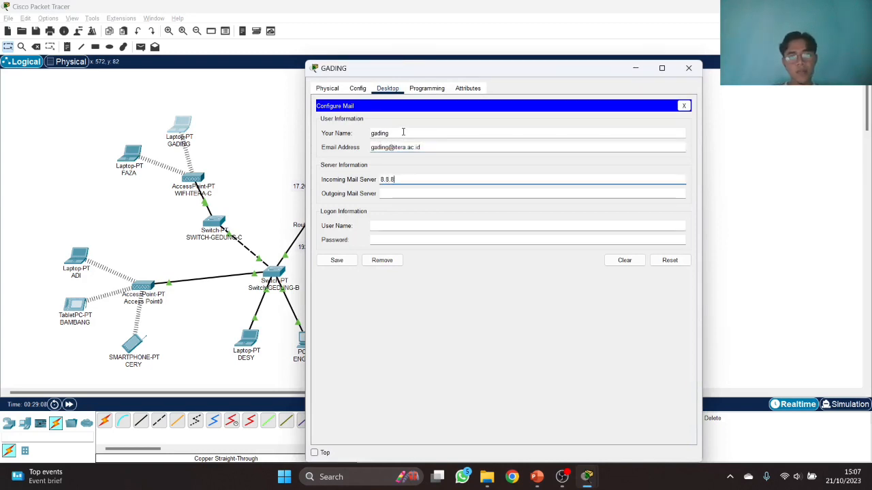
{"action": "key", "text": "Tab"}
- Finish the top laptop with outgoing server 8.8.8.11, user 'gading' and password, then save and close
{"action": "type", "text": "8.8.8.11"}
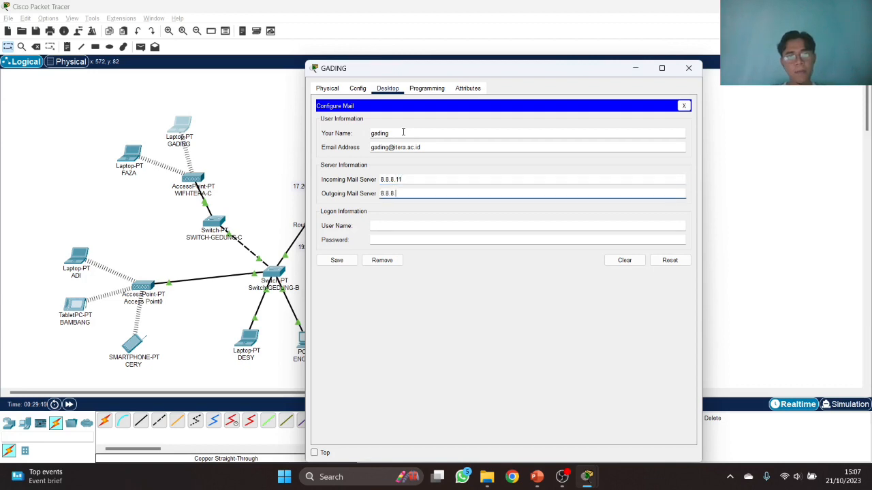
{"action": "key", "text": "Tab"}
{"action": "type", "text": "gading"}
{"action": "key", "text": "Tab"}
{"action": "type", "text": "gadin"}
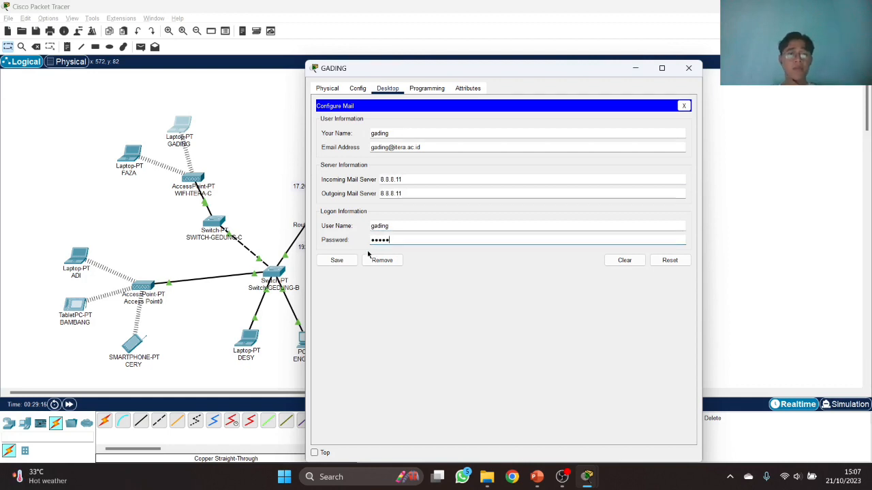
{"action": "left_click", "coordinate": [336, 260]}
{"action": "left_click", "coordinate": [689, 68]}
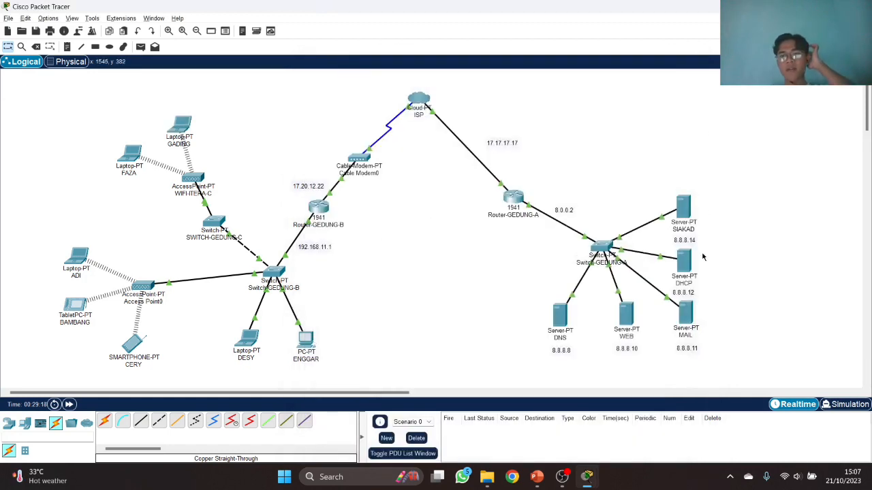
- Open the MAIL server's EMAIL service to view its seven itera.ac.id user accounts
{"action": "left_click", "coordinate": [685, 315]}
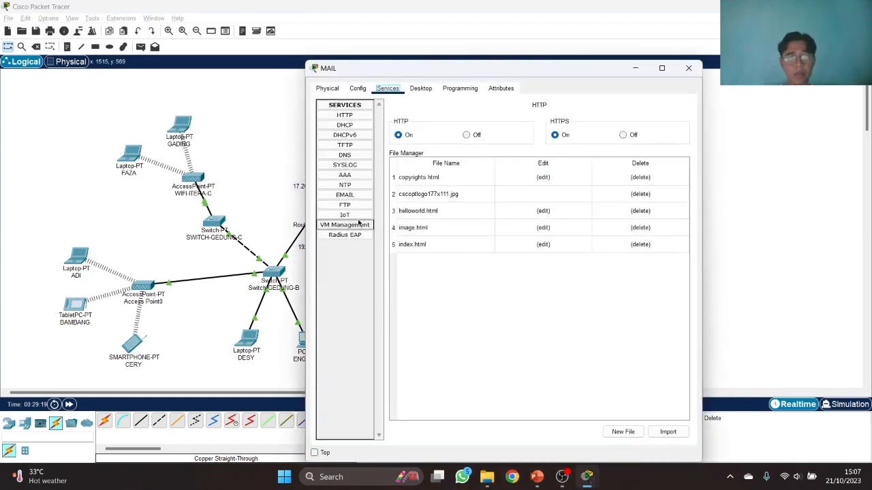
{"action": "left_click", "coordinate": [353, 195]}
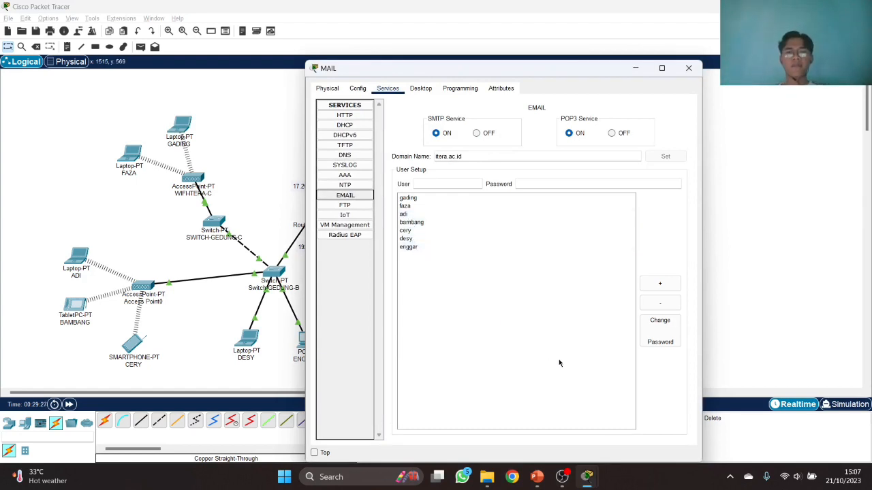
{"action": "mouse_move", "coordinate": [569, 477]}
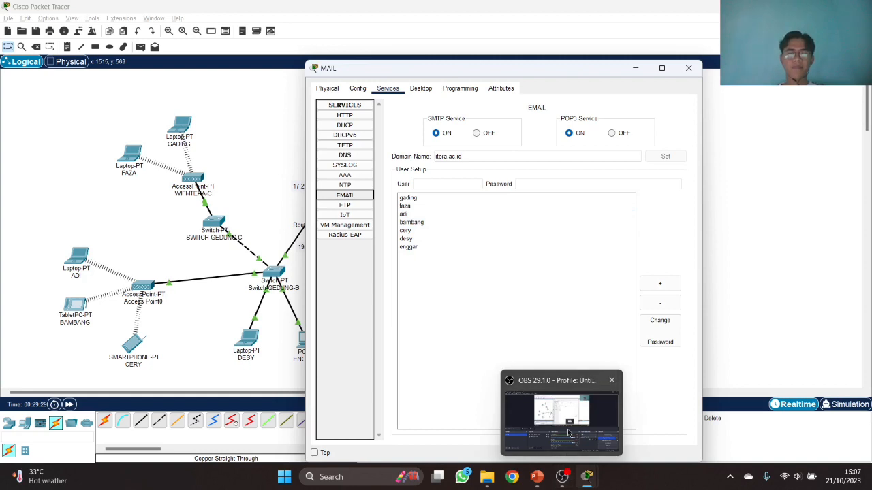
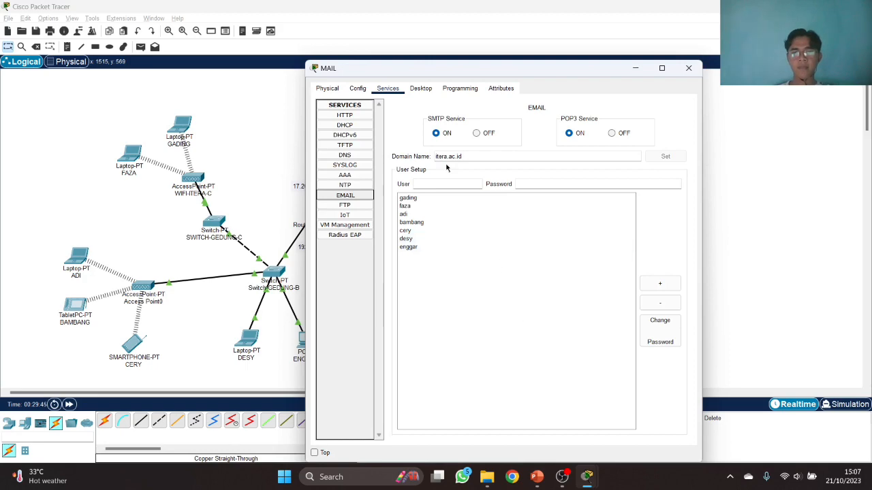
- Close the MAIL server's email service window, returning to the Logical workspace topology
{"action": "left_click", "coordinate": [690, 68]}
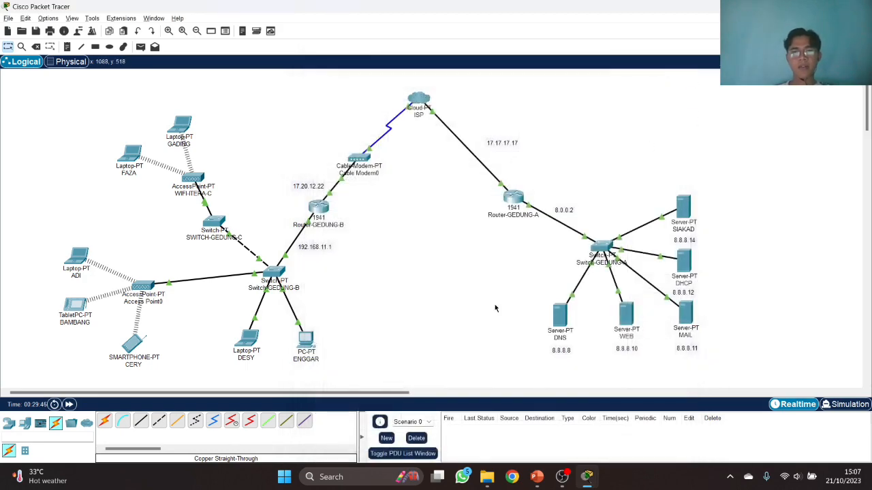
{"action": "left_click", "coordinate": [305, 340]}
- From the desktop PC, email the neighbouring laptop's user with subject 'hai'; dismiss the connection timeout
{"action": "left_click_drag", "start_coordinate": [458, 73], "coordinate": [551, 64]}
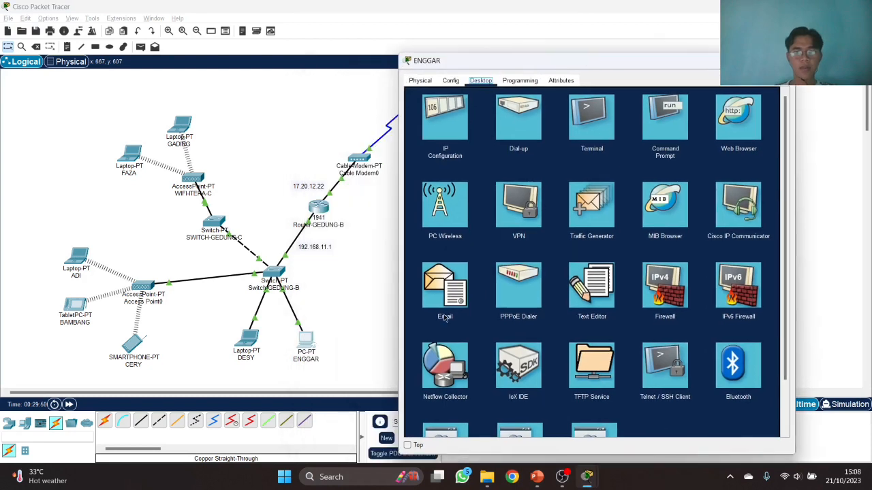
{"action": "left_click", "coordinate": [444, 294]}
{"action": "left_click", "coordinate": [458, 126]}
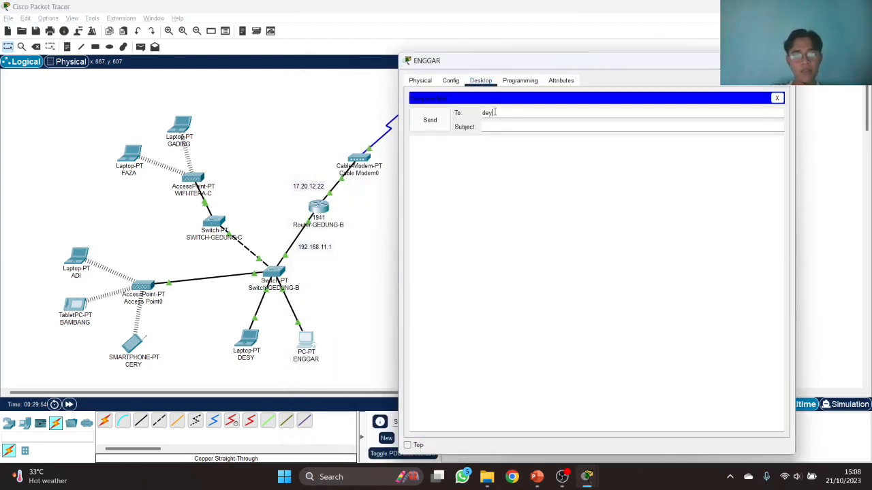
{"action": "key", "text": "Tab"}
{"action": "type", "text": "hai"}
{"action": "left_click", "coordinate": [418, 123]}
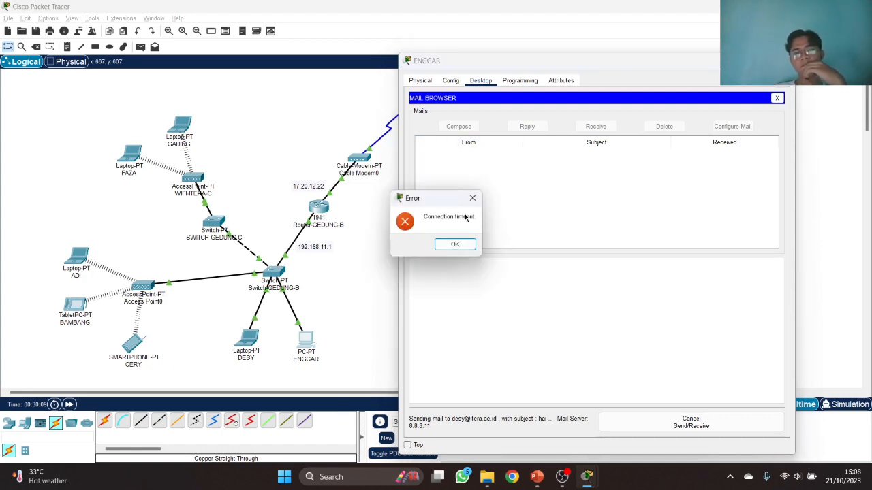
{"action": "left_click", "coordinate": [470, 200]}
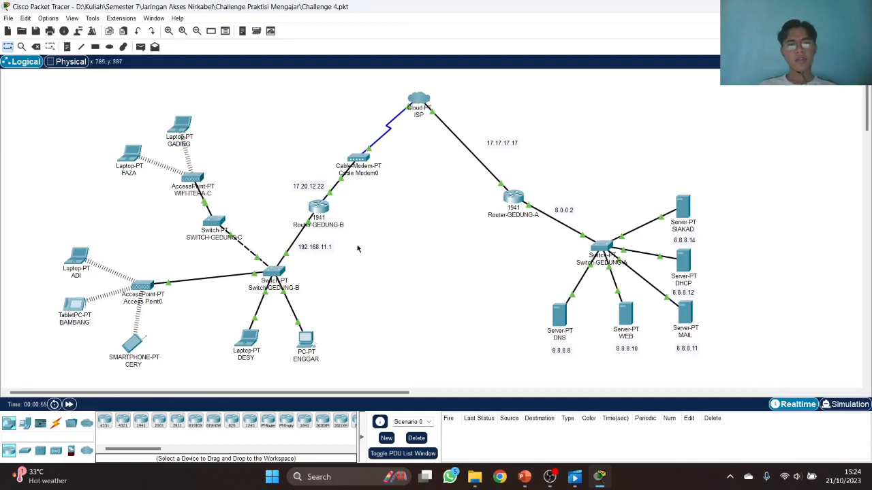
- Retry the 'hai' email from the desktop PC to the access-point laptop's user; close the timeout error and window
{"action": "left_click", "coordinate": [307, 340]}
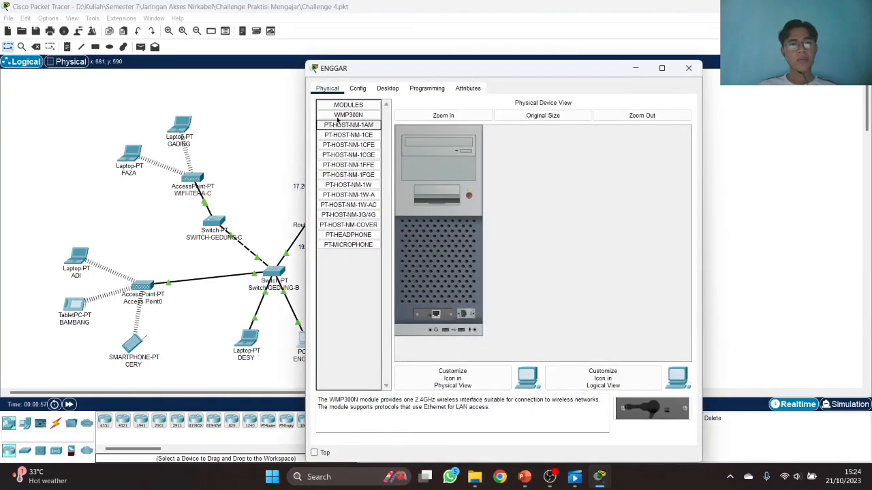
{"action": "left_click", "coordinate": [357, 88]}
{"action": "left_click", "coordinate": [388, 88]}
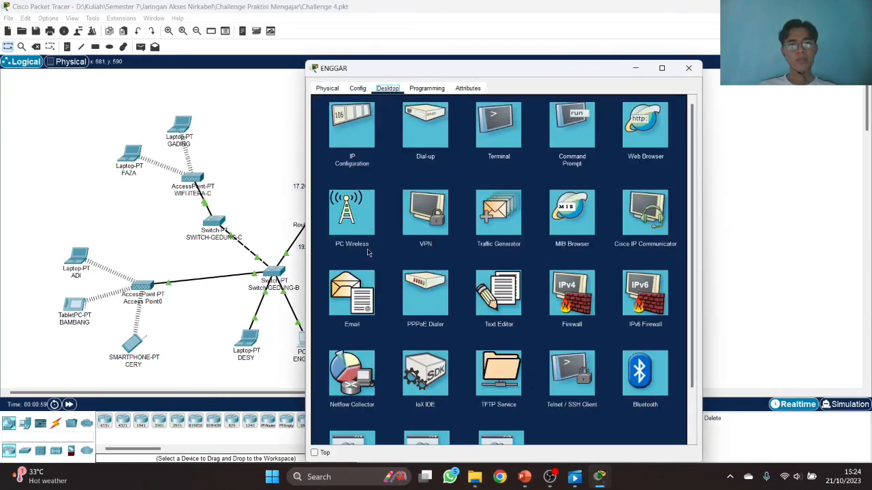
{"action": "left_click", "coordinate": [352, 292]}
{"action": "left_click", "coordinate": [381, 135]}
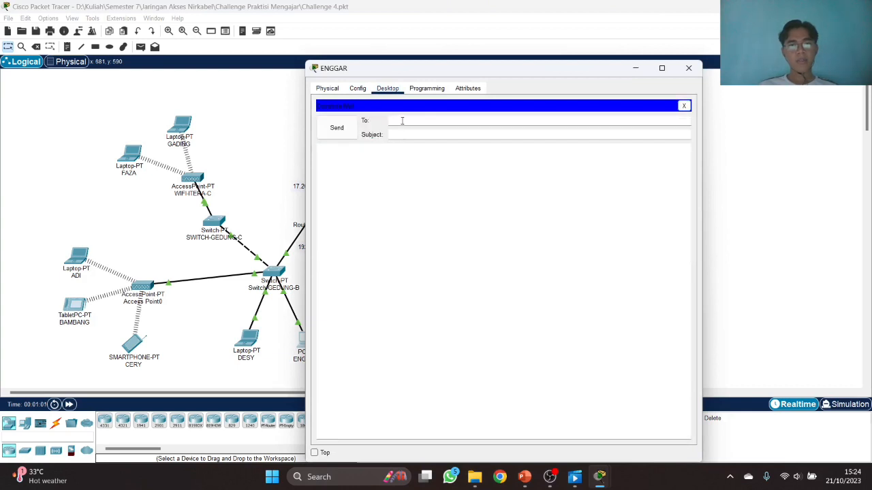
{"action": "key", "text": "Tab"}
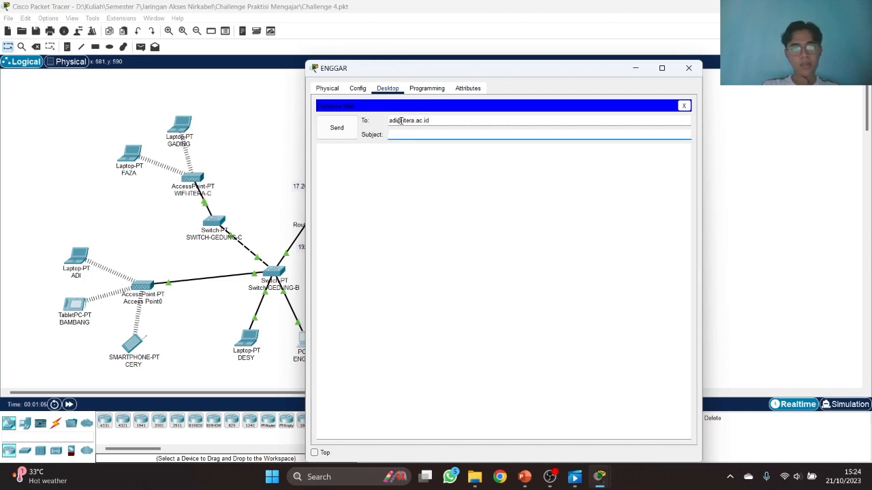
{"action": "type", "text": "hai"}
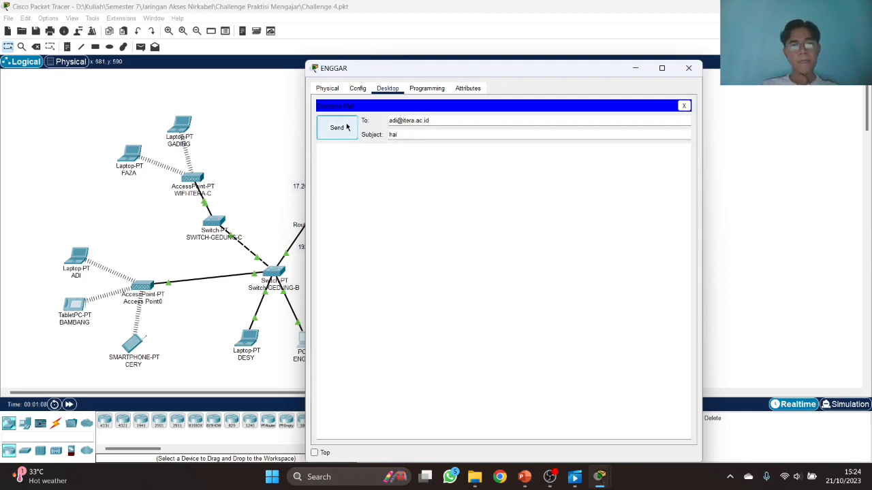
{"action": "left_click", "coordinate": [337, 128]}
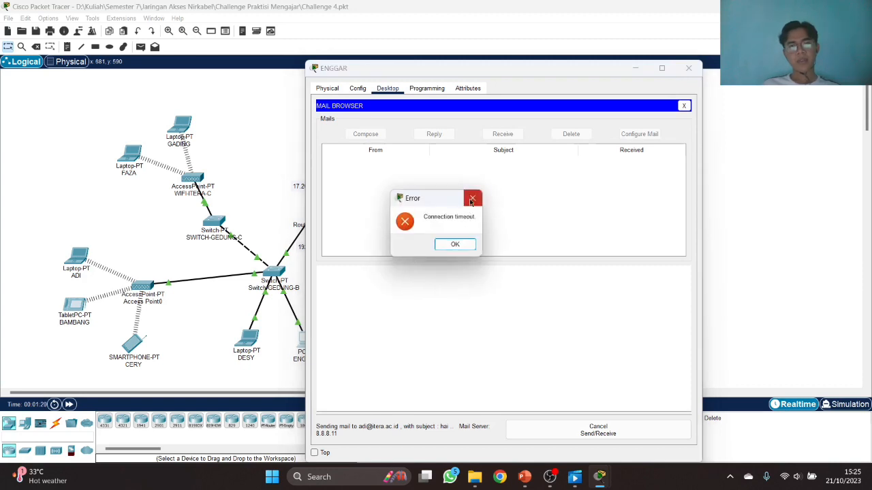
{"action": "left_click", "coordinate": [473, 198]}
{"action": "left_click", "coordinate": [689, 69]}
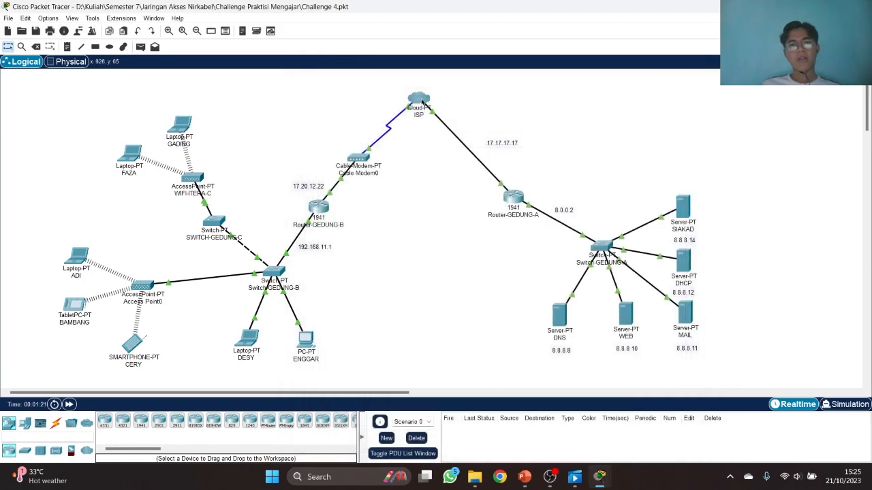
- In the ISP cloud, set Ethernet6 to Cable and add a Coaxial7 to Ethernet6 cable mapping
{"action": "left_click", "coordinate": [417, 109]}
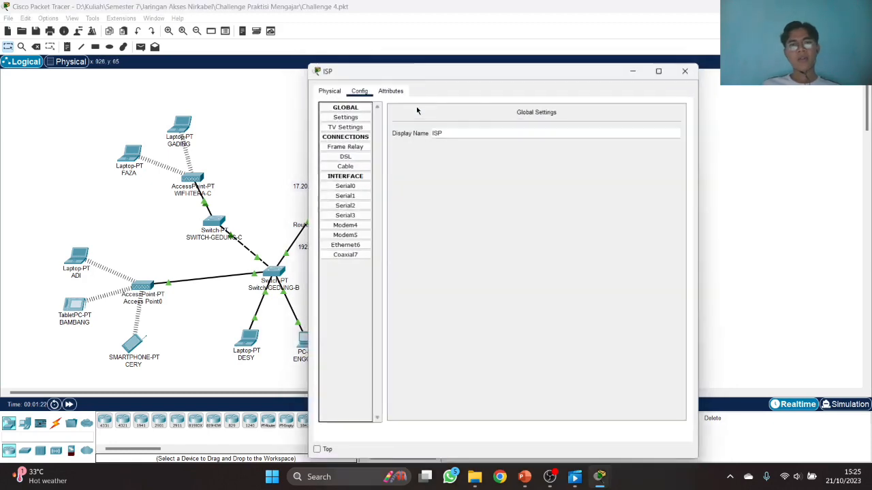
{"action": "left_click", "coordinate": [354, 245]}
{"action": "left_click", "coordinate": [488, 119]}
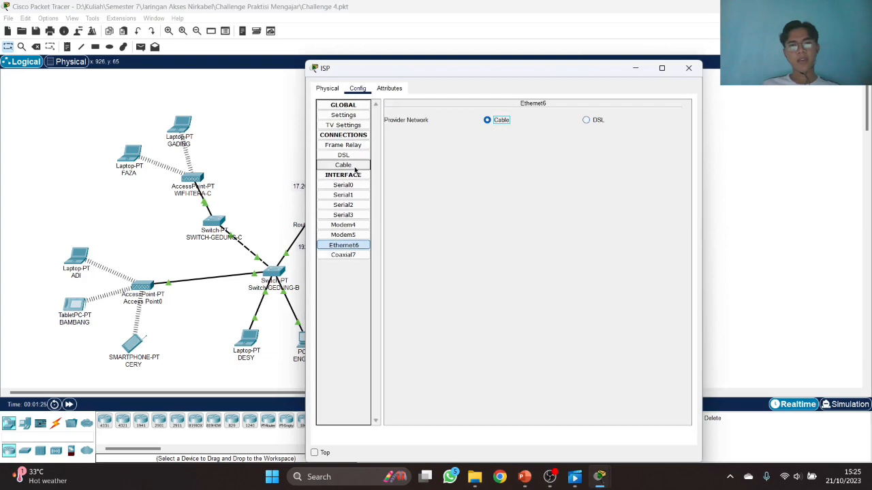
{"action": "left_click", "coordinate": [354, 164]}
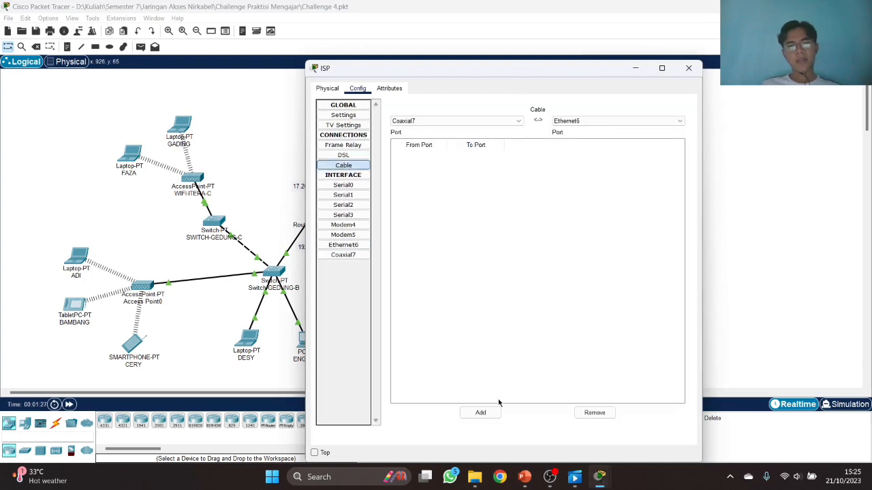
{"action": "left_click", "coordinate": [480, 414]}
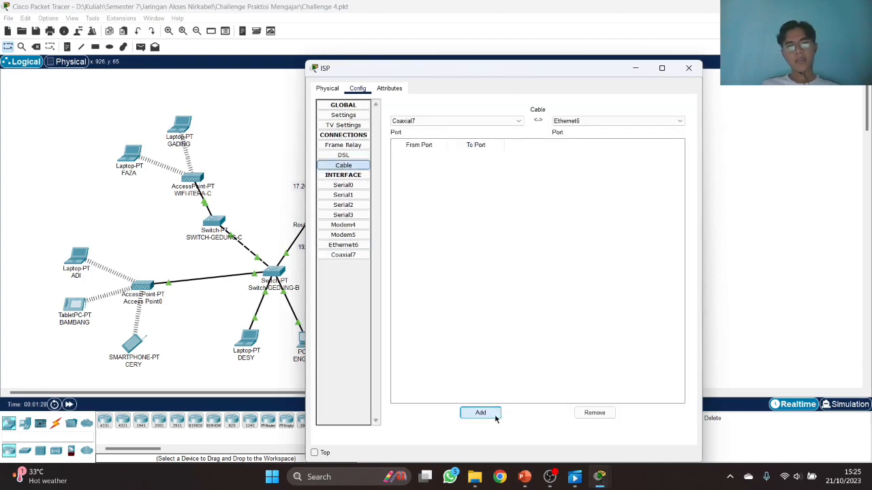
{"action": "left_click", "coordinate": [685, 69]}
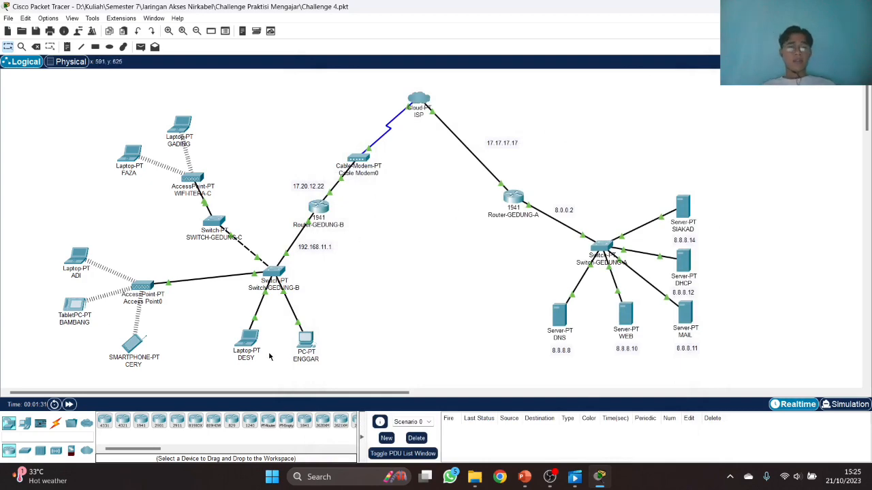
- Send the 'hai' email from the desktop PC to the nearby laptop's user successfully, then close the PC
{"action": "left_click", "coordinate": [306, 337]}
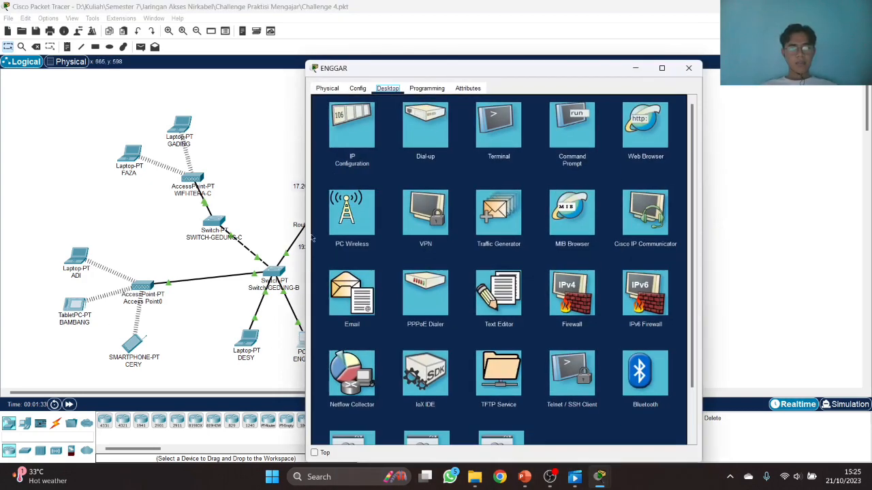
{"action": "left_click", "coordinate": [369, 293]}
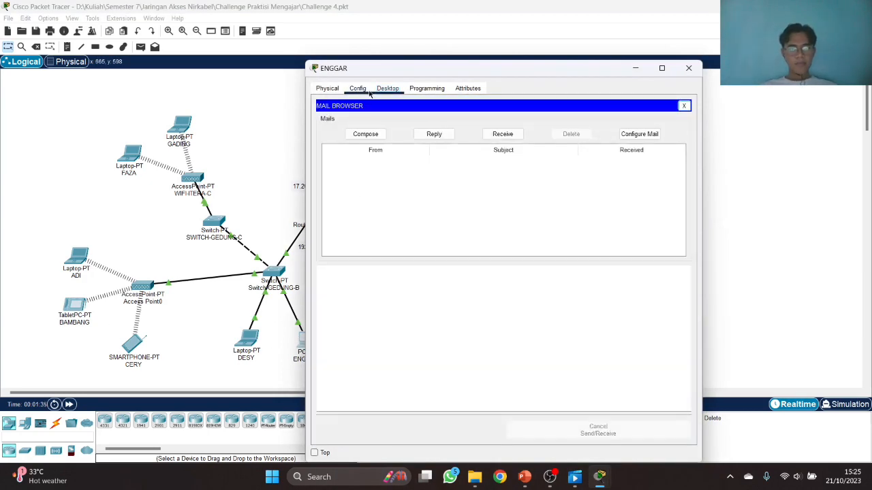
{"action": "left_click_drag", "start_coordinate": [385, 76], "coordinate": [476, 79]}
{"action": "left_click", "coordinate": [460, 138]}
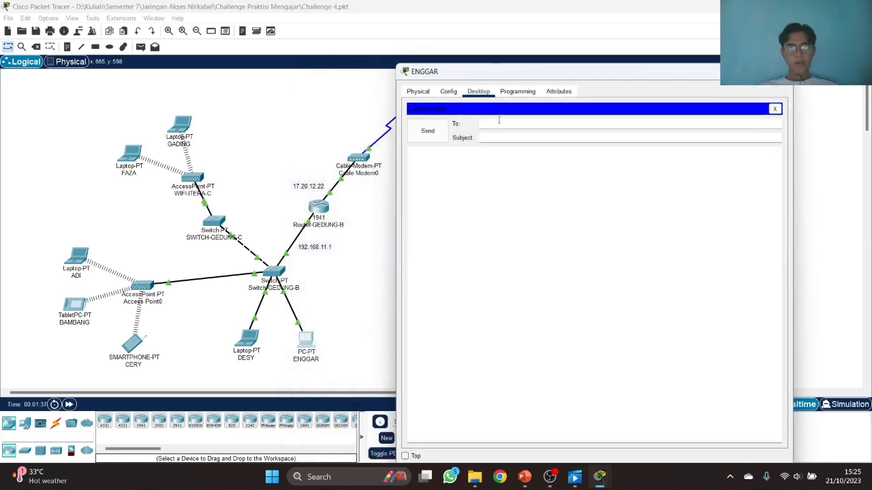
{"action": "left_click", "coordinate": [499, 121]}
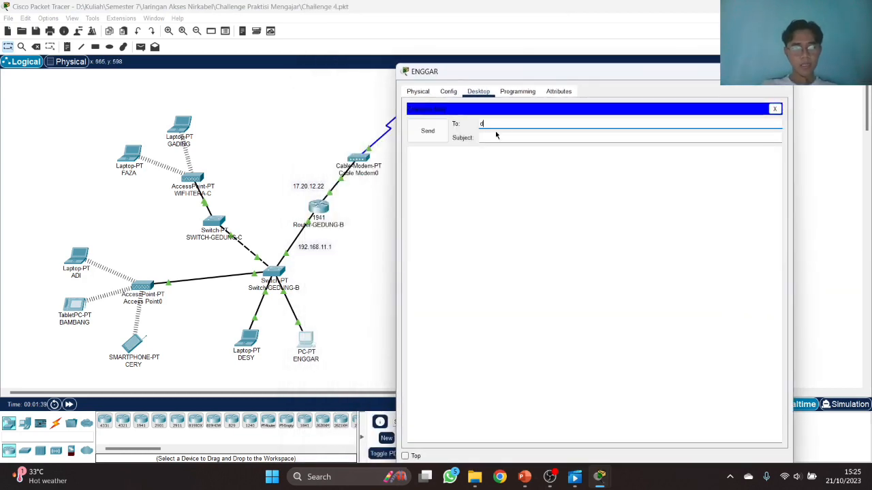
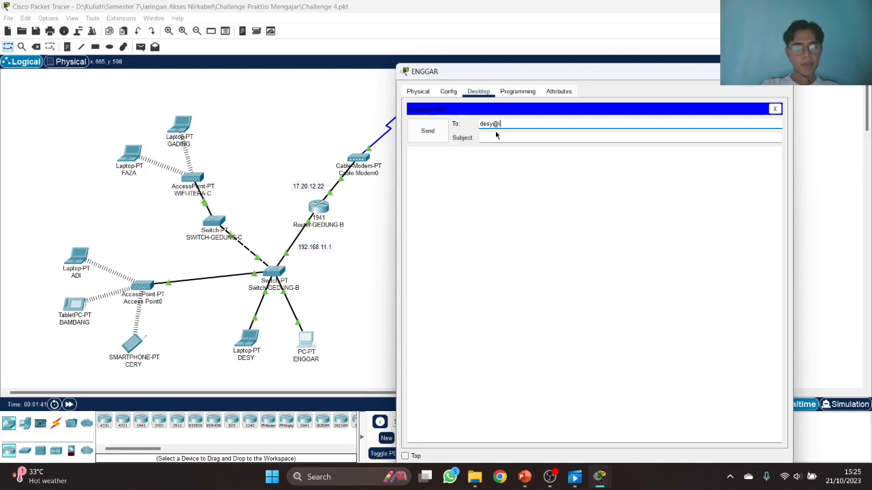
{"action": "key", "text": "Tab"}
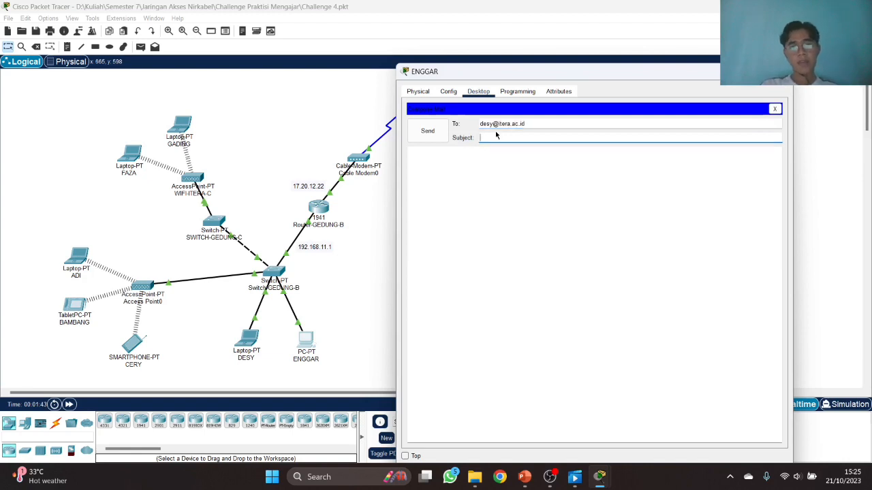
{"action": "type", "text": "hai"}
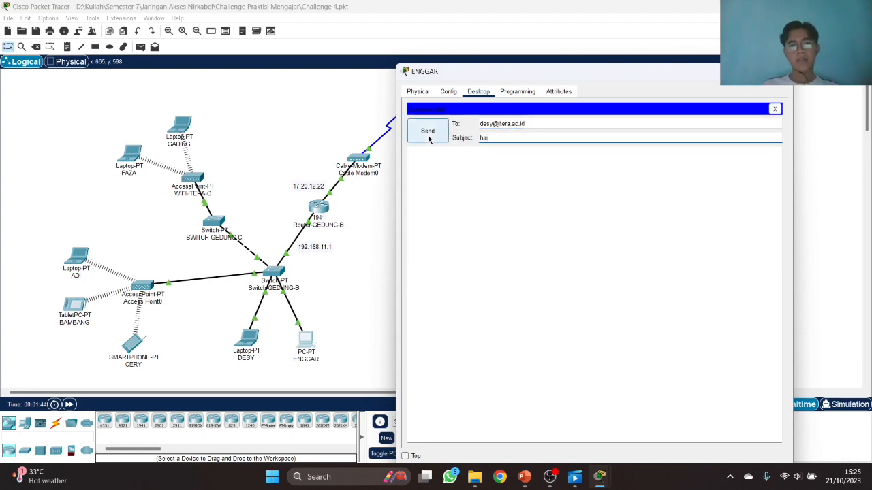
{"action": "left_click", "coordinate": [429, 136]}
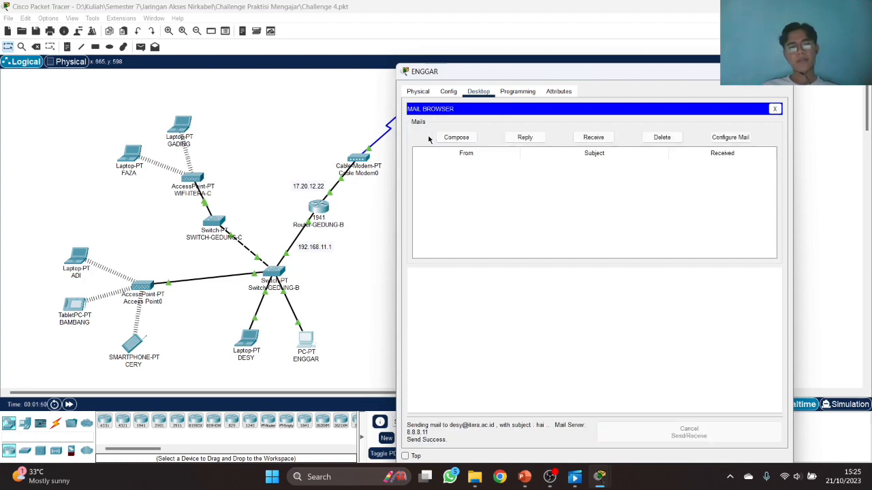
{"action": "left_click", "coordinate": [778, 71]}
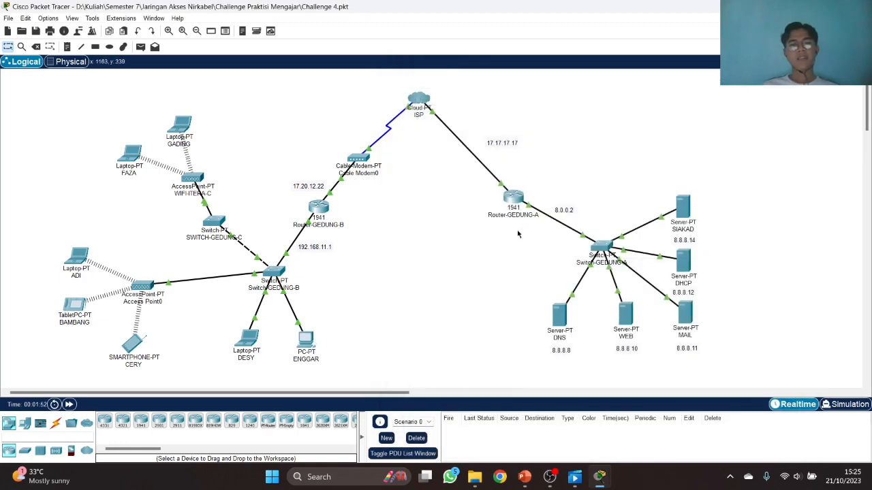
- On the laptop beneath SWITCH-GEDUNG-B, receive and open the 'hai' email, then close its window
{"action": "left_click", "coordinate": [249, 338]}
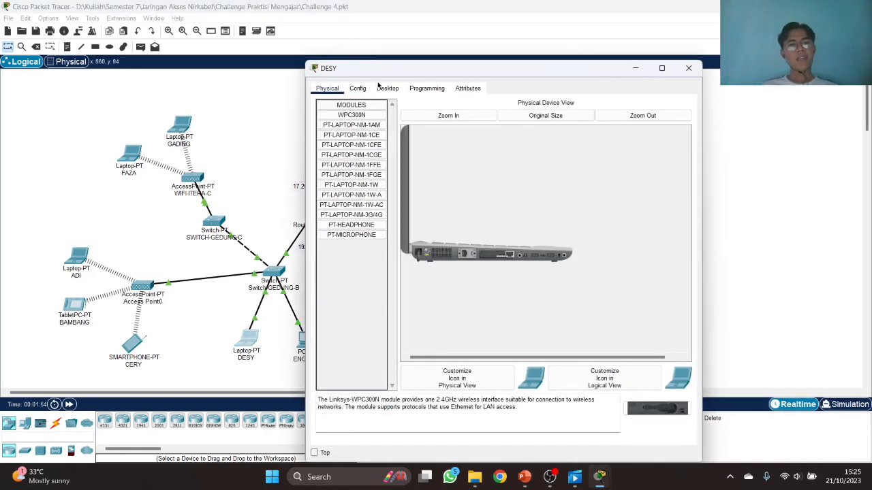
{"action": "left_click", "coordinate": [387, 88]}
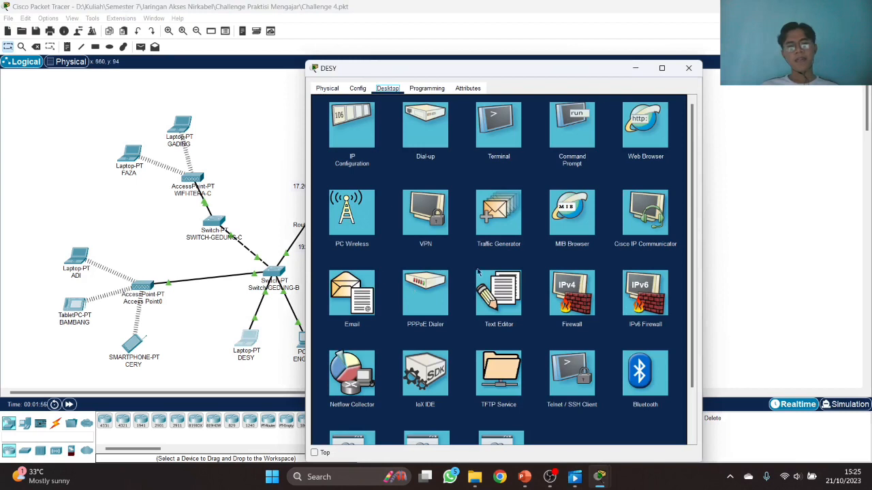
{"action": "left_click", "coordinate": [365, 301]}
{"action": "left_click", "coordinate": [503, 134]}
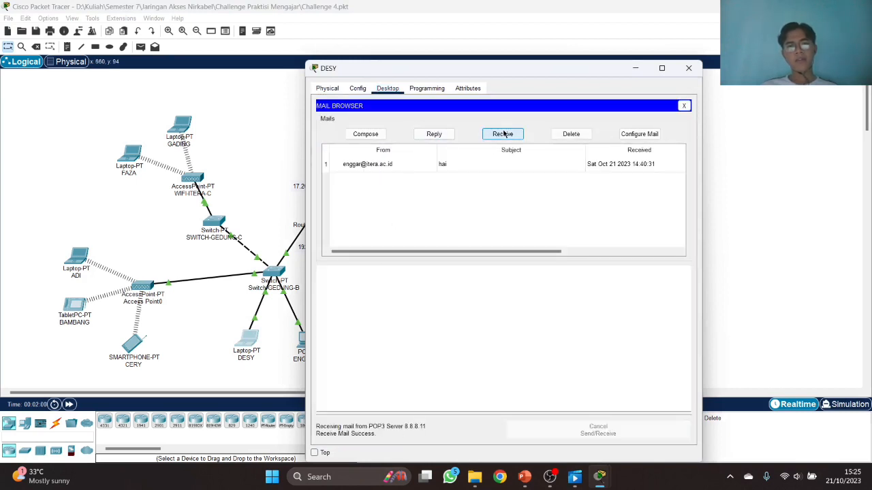
{"action": "double_click", "coordinate": [470, 169]}
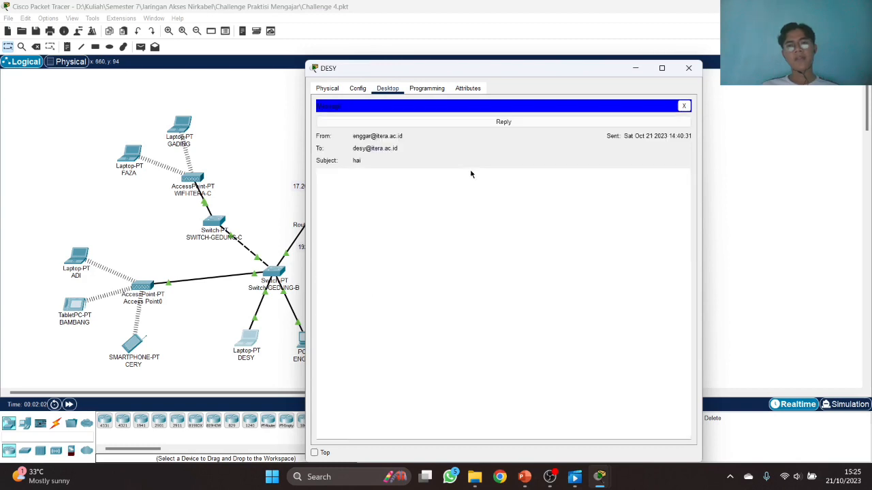
{"action": "left_click", "coordinate": [688, 69]}
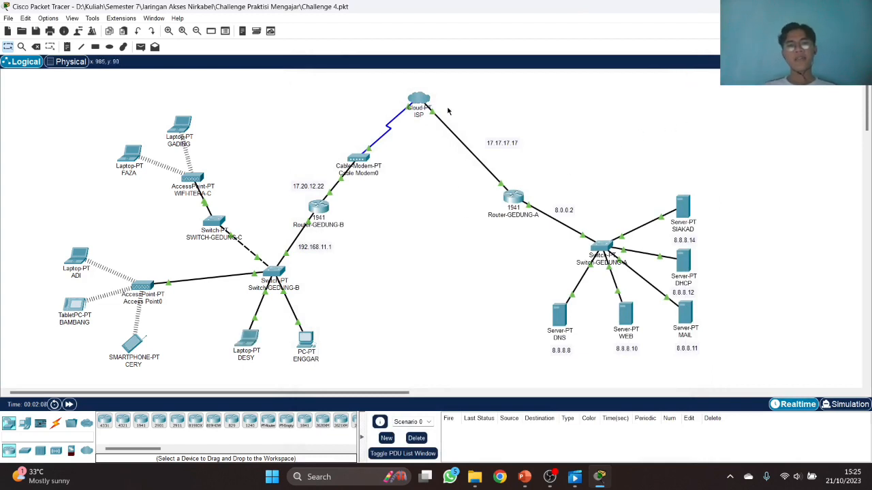
{"action": "left_click", "coordinate": [420, 97]}
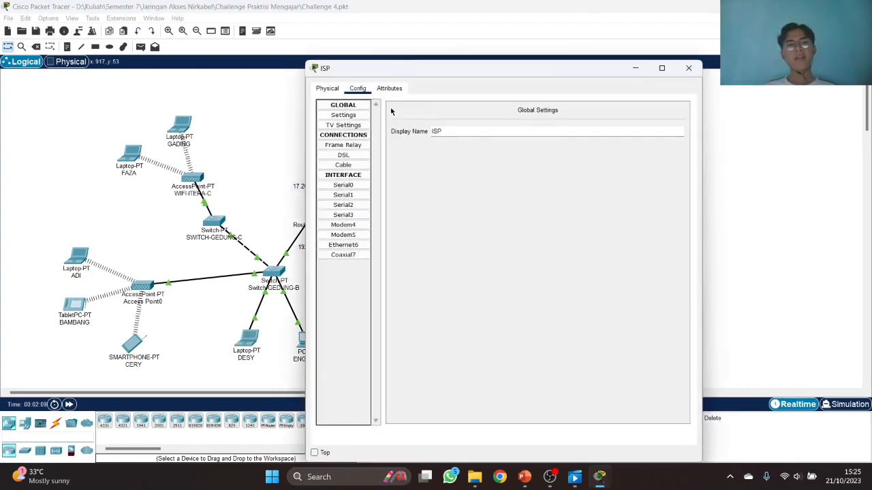
{"action": "left_click", "coordinate": [344, 256]}
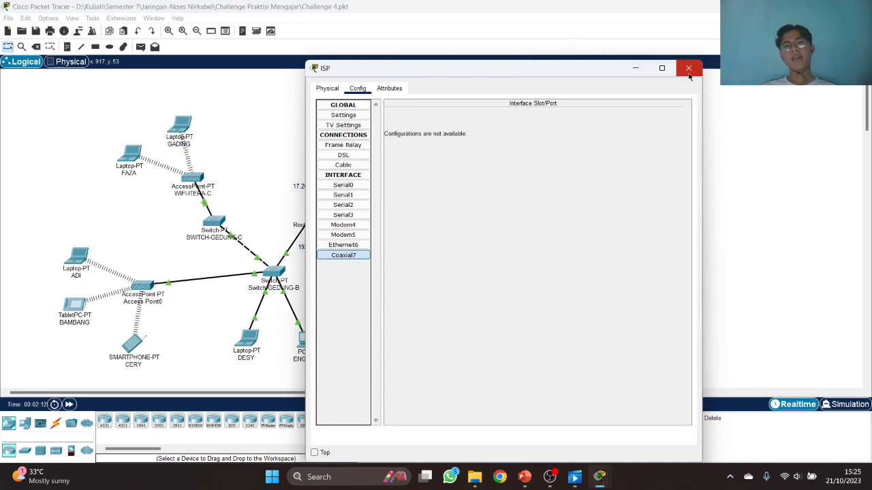
{"action": "left_click", "coordinate": [688, 69]}
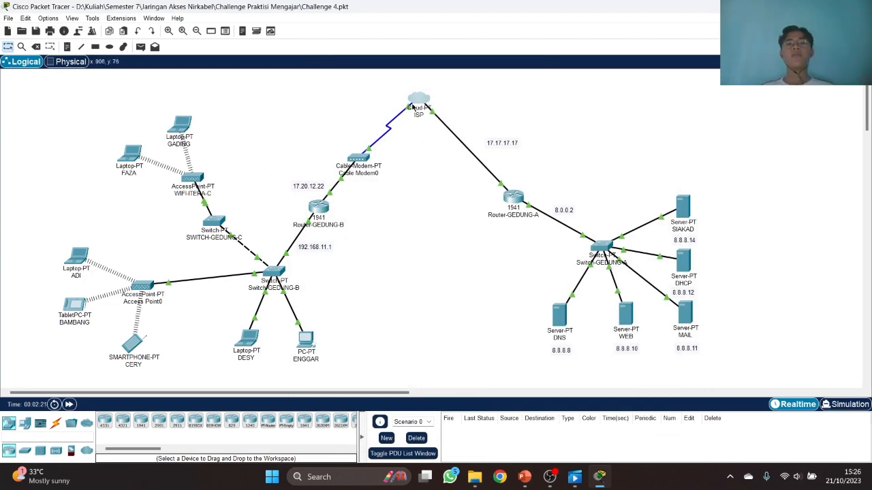
{"action": "left_click", "coordinate": [420, 101]}
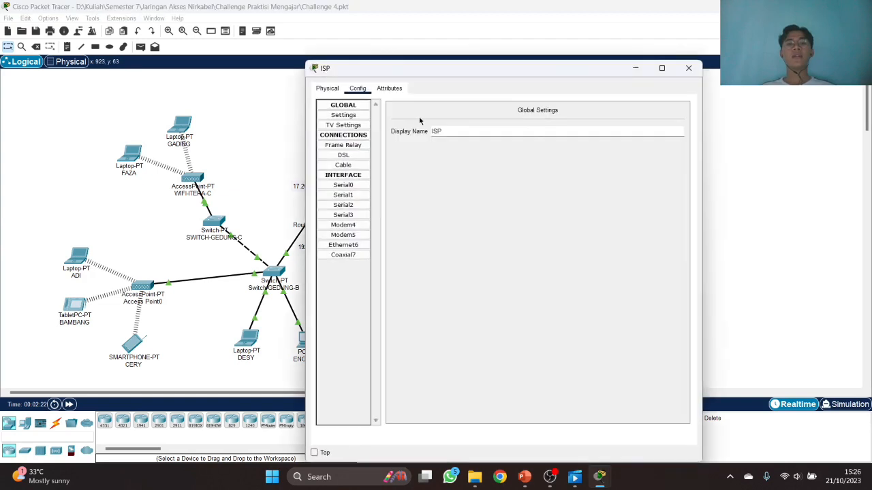
{"action": "left_click", "coordinate": [353, 246]}
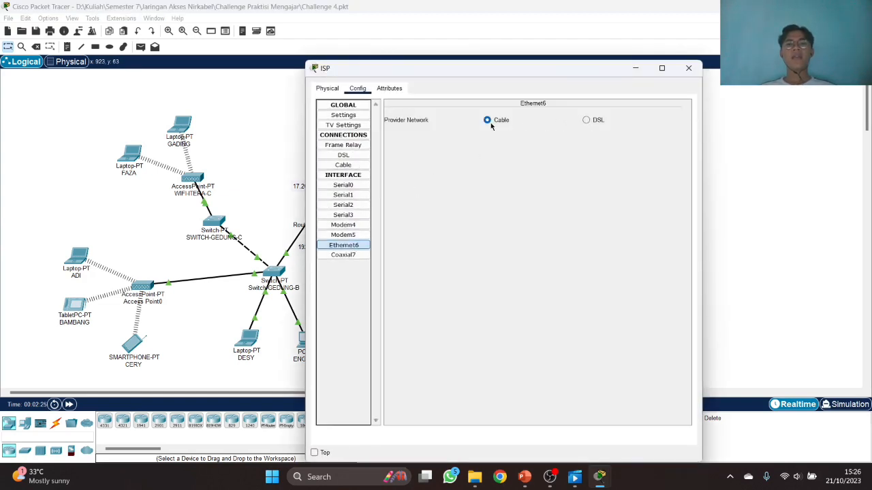
{"action": "left_click", "coordinate": [357, 166]}
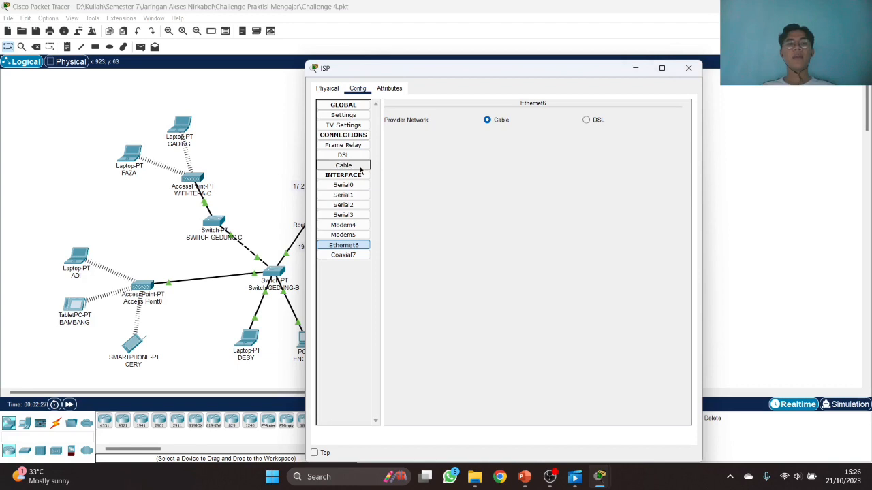
{"action": "left_click", "coordinate": [686, 68]}
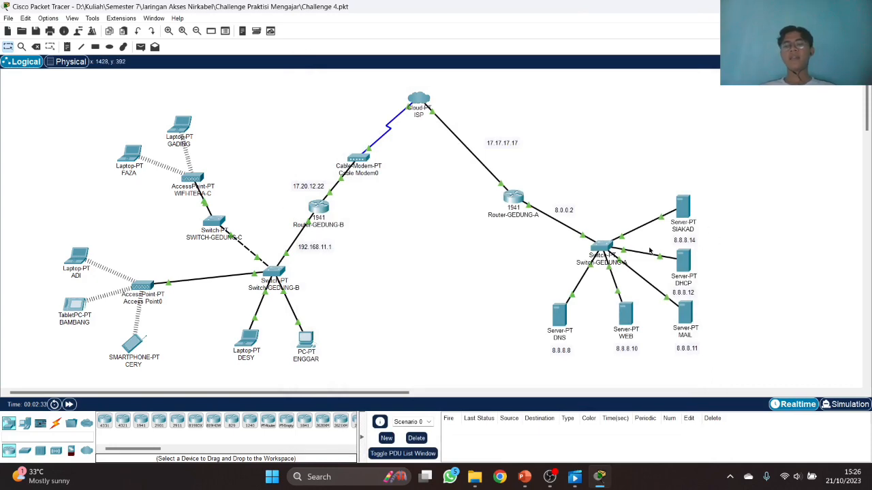
- From the laptop near WIFI-ITERA-C, compose and send the 'haloo' email to the smartphone's user
{"action": "left_click", "coordinate": [307, 347]}
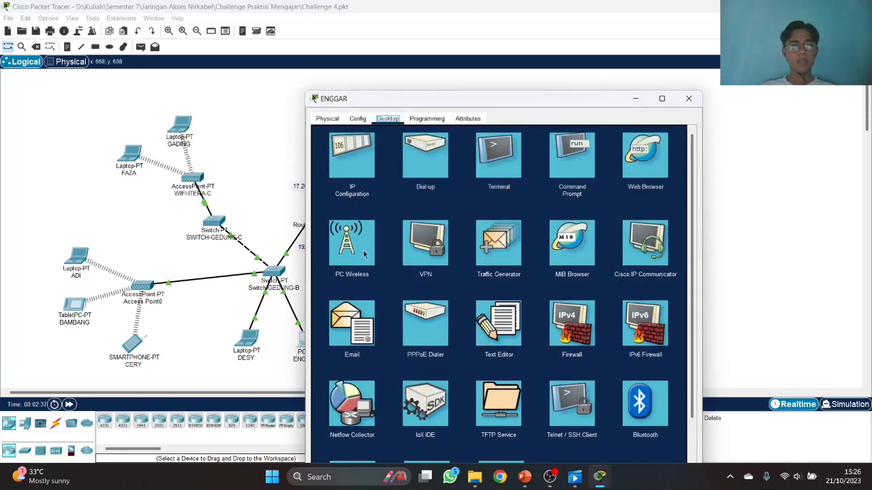
{"action": "left_click", "coordinate": [689, 98]}
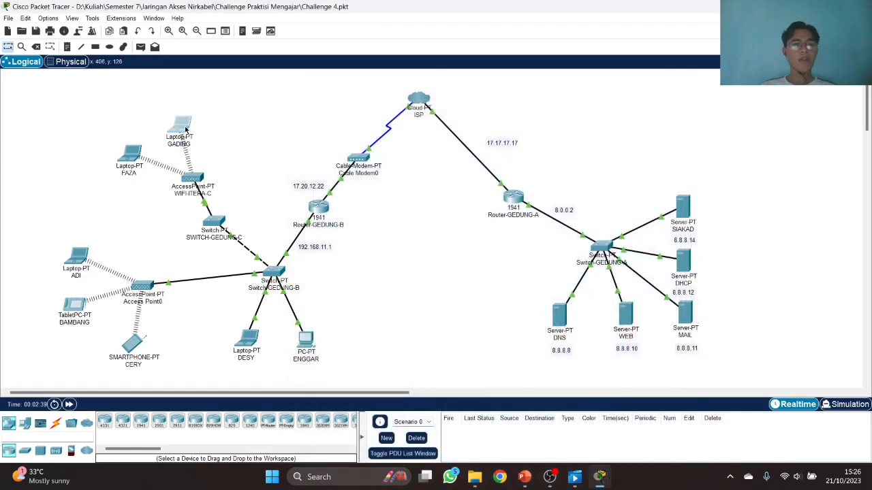
{"action": "left_click", "coordinate": [184, 129]}
{"action": "left_click", "coordinate": [388, 88]}
{"action": "left_click", "coordinate": [353, 290]}
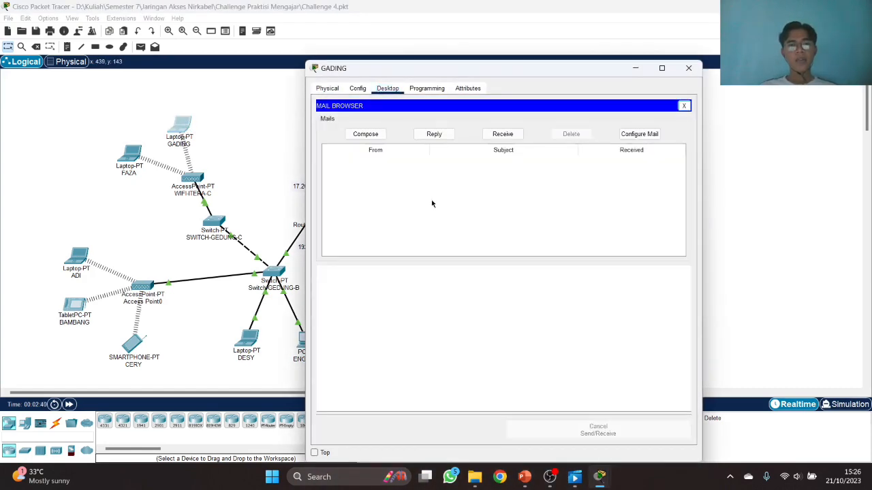
{"action": "left_click", "coordinate": [380, 135]}
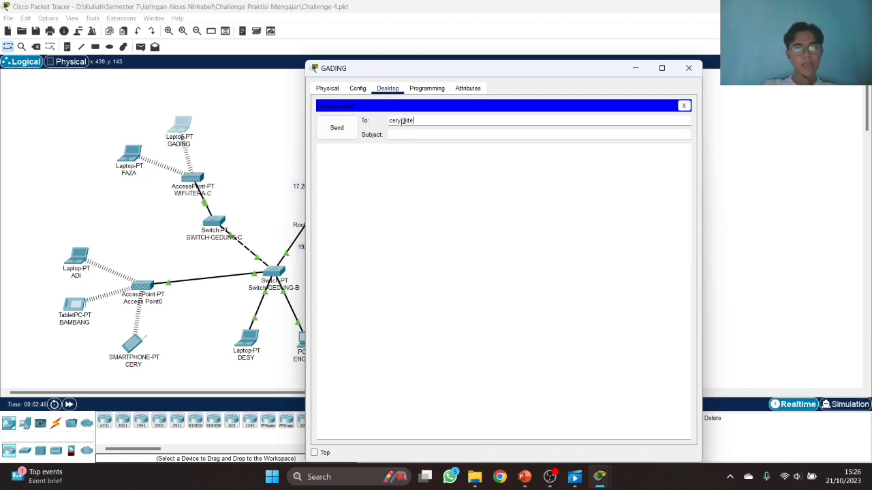
{"action": "key", "text": "Tab"}
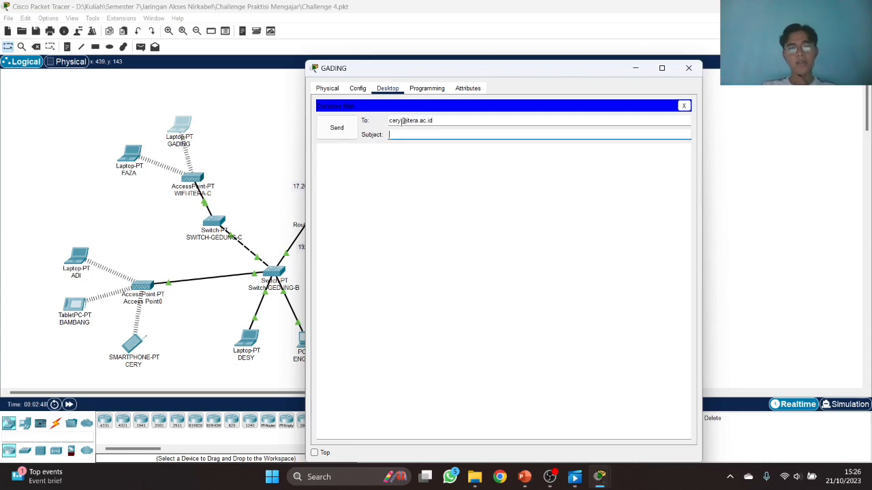
{"action": "key", "text": "Tab"}
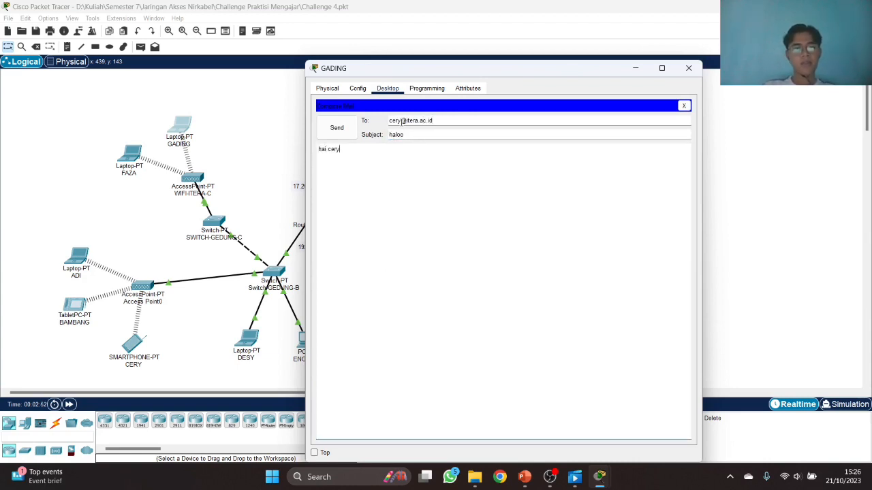
{"action": "left_click", "coordinate": [338, 128]}
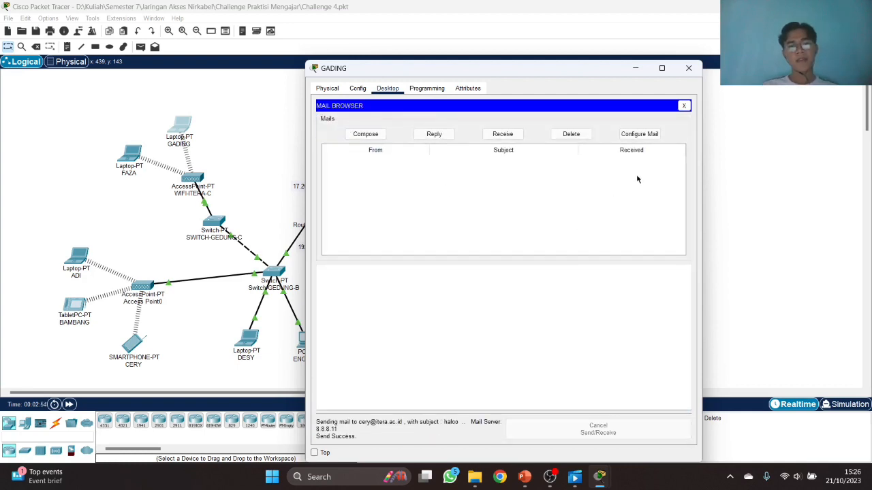
- On the smartphone, receive and read the 'haloo' email, then close its window
{"action": "left_click", "coordinate": [689, 69]}
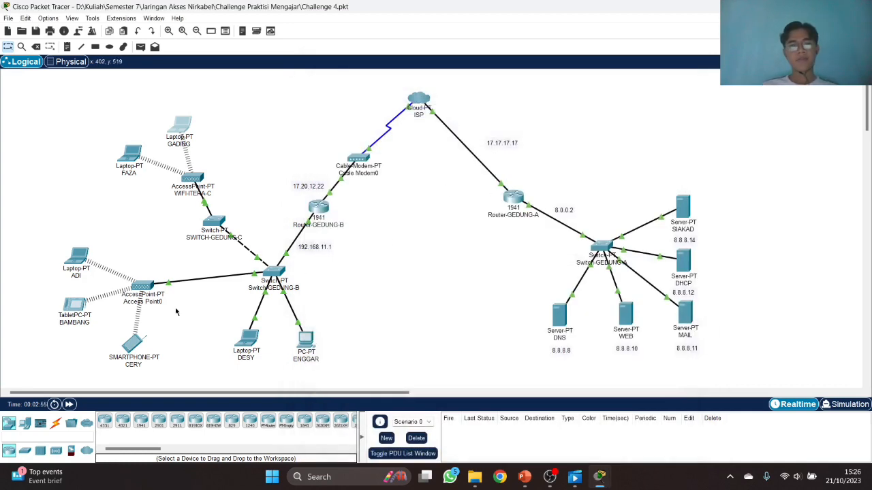
{"action": "left_click", "coordinate": [133, 344]}
{"action": "left_click", "coordinate": [388, 118]}
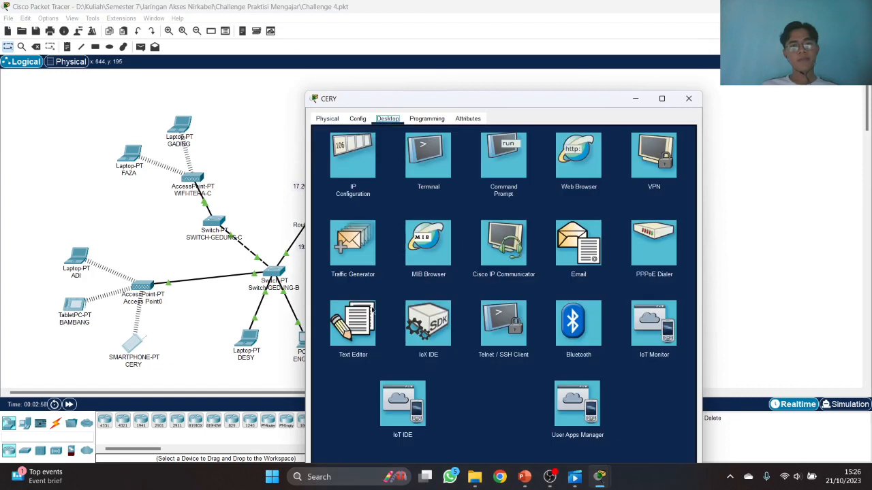
{"action": "left_click", "coordinate": [590, 250]}
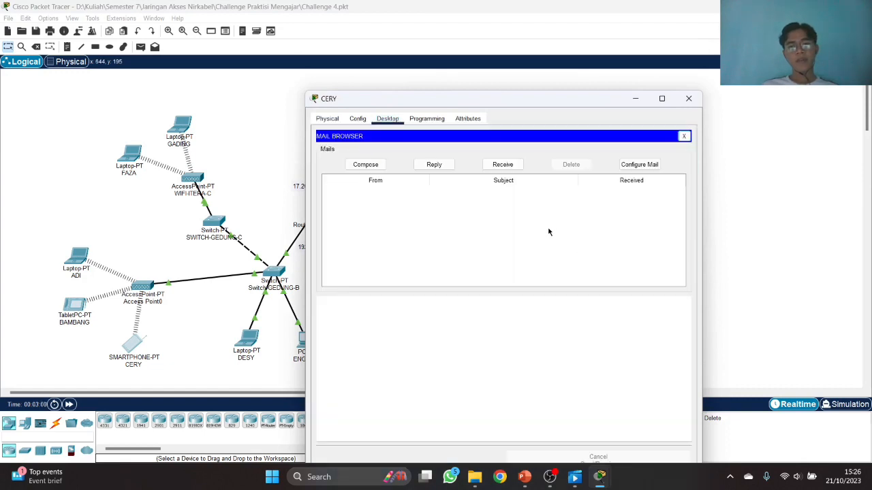
{"action": "left_click", "coordinate": [492, 167]}
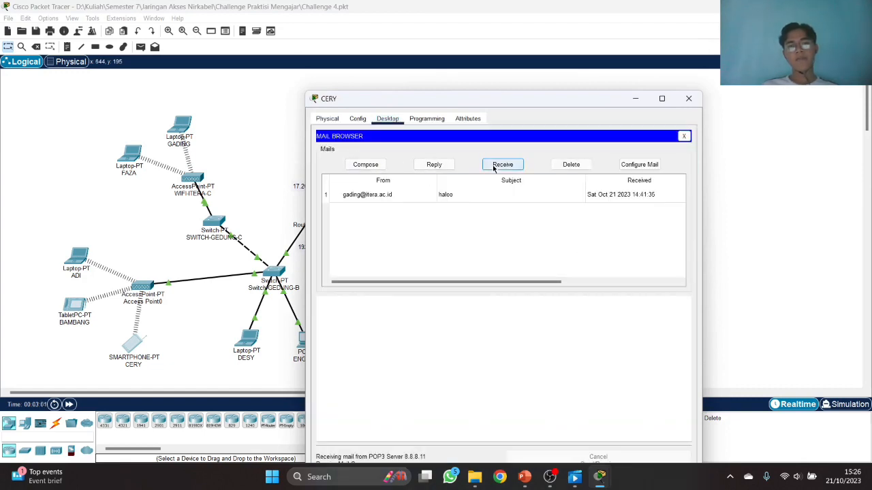
{"action": "double_click", "coordinate": [432, 196]}
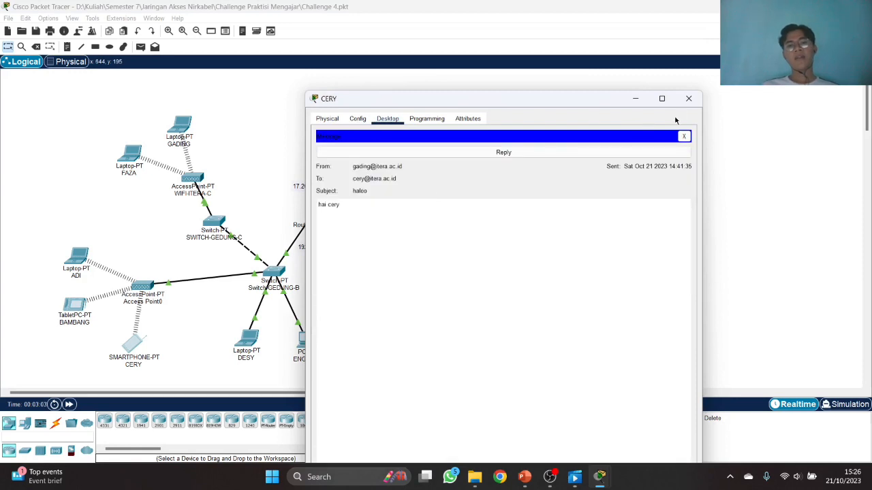
{"action": "left_click", "coordinate": [688, 98]}
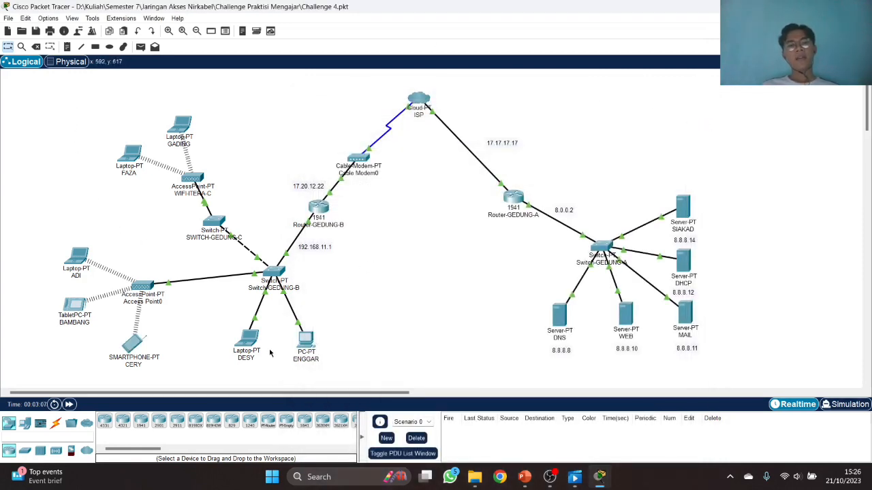
{"action": "left_click", "coordinate": [306, 340]}
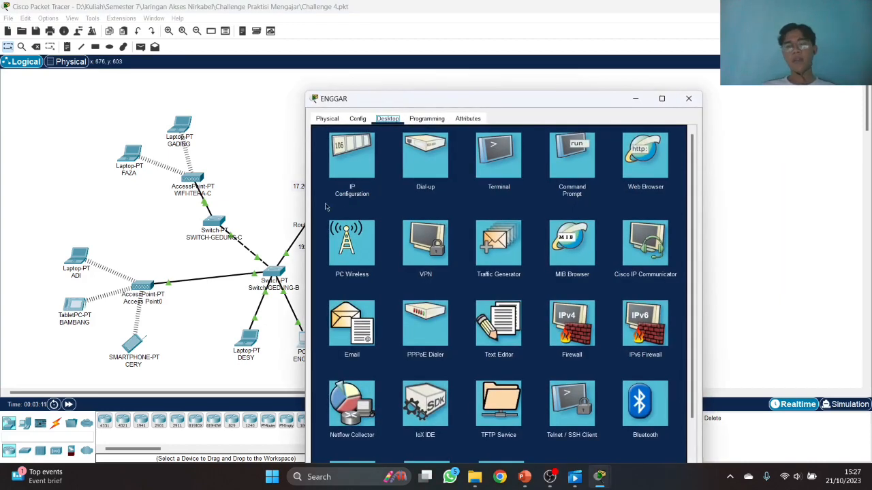
{"action": "left_click", "coordinate": [655, 173]}
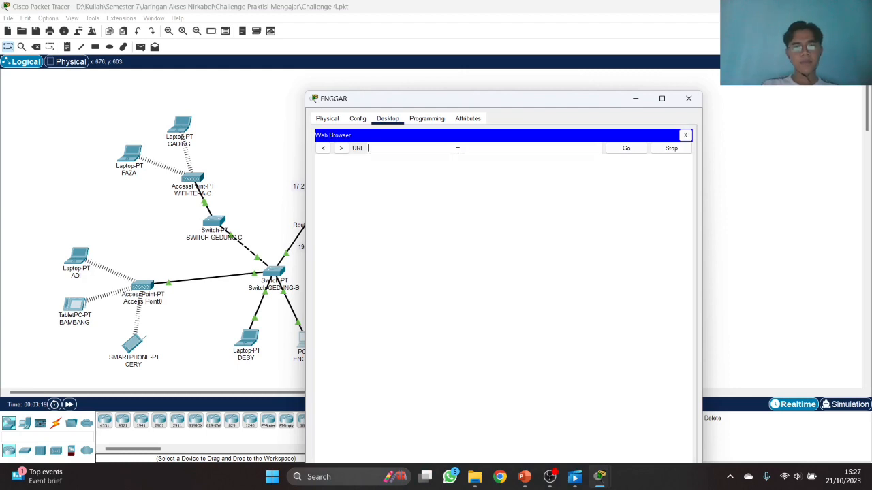
{"action": "type", "text": "www.itera.ac.id"}
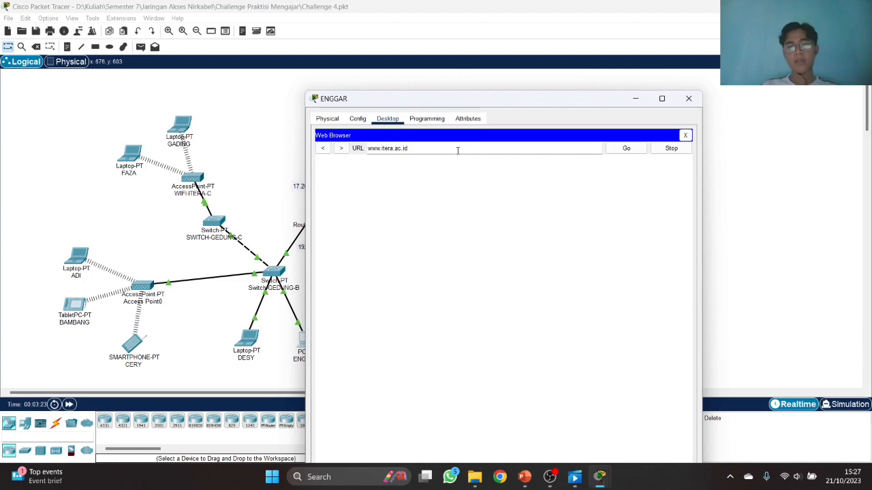
{"action": "left_click", "coordinate": [636, 148]}
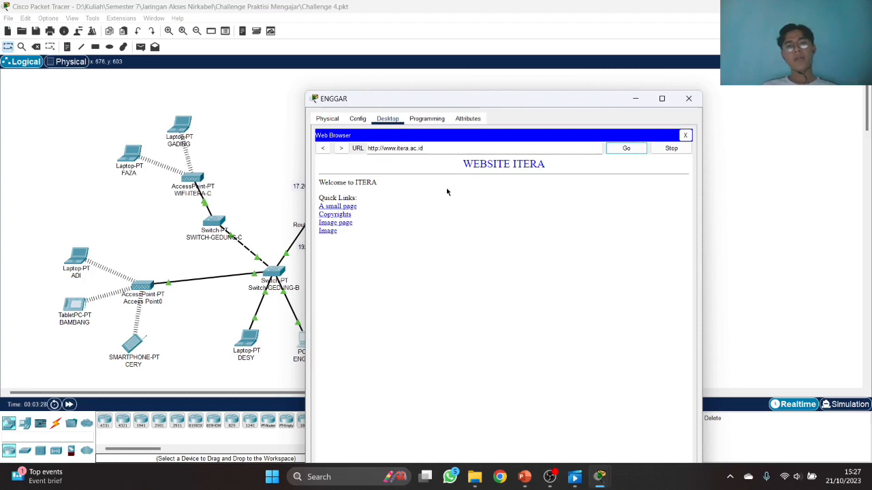
{"action": "left_click", "coordinate": [430, 148]}
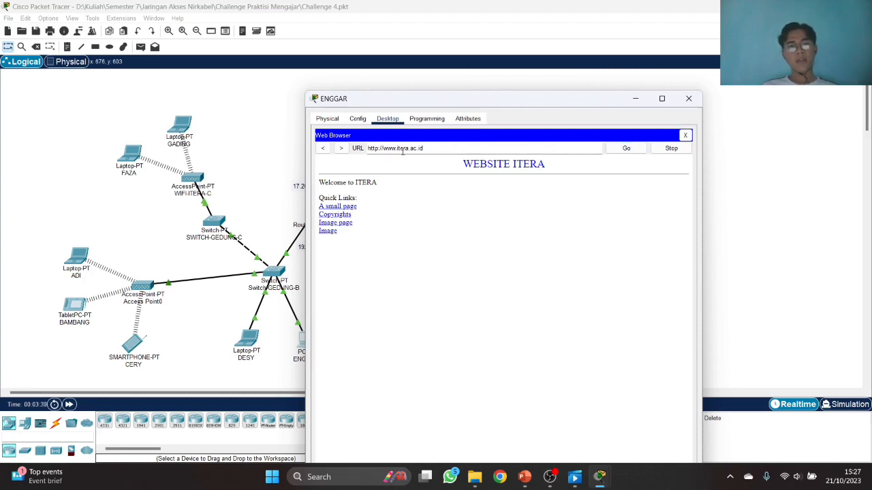
{"action": "left_click", "coordinate": [408, 148]}
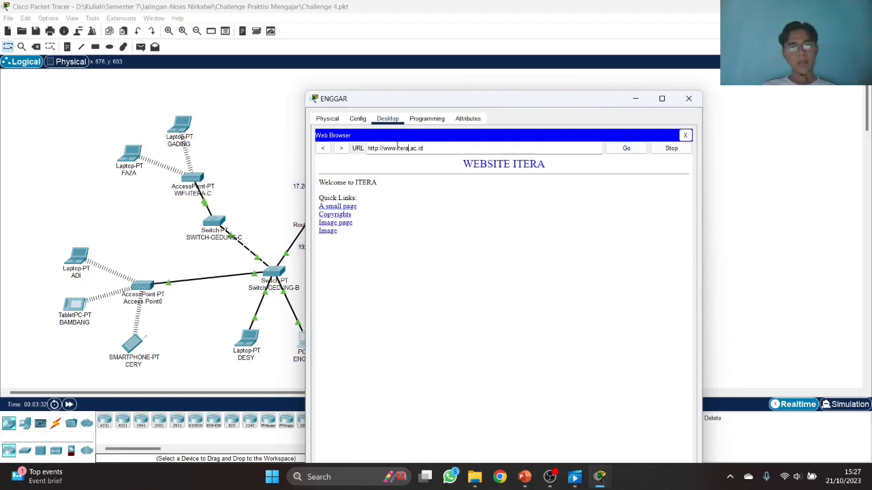
{"action": "type", "text": "siakad"}
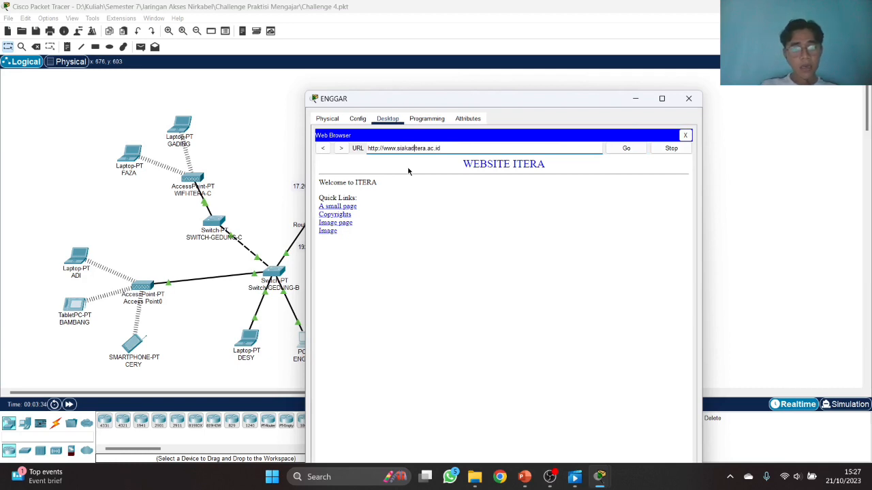
{"action": "type", "text": "."}
{"action": "left_click", "coordinate": [627, 149]}
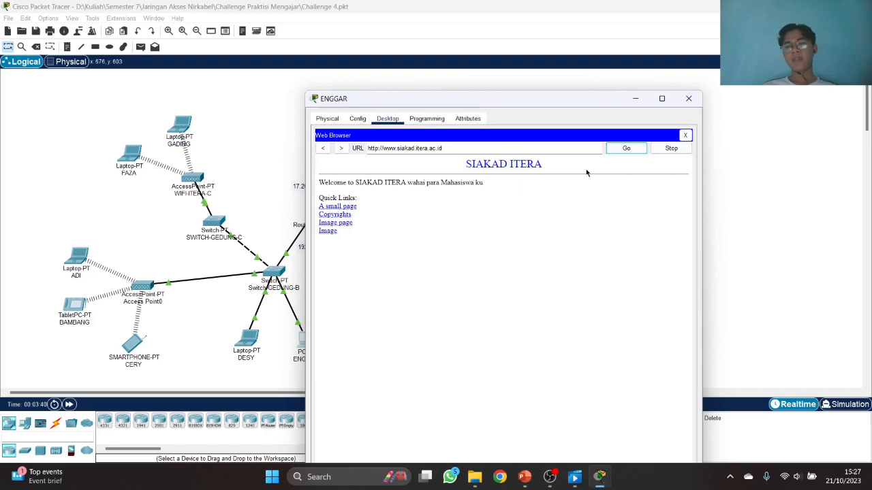
{"action": "left_click", "coordinate": [688, 100]}
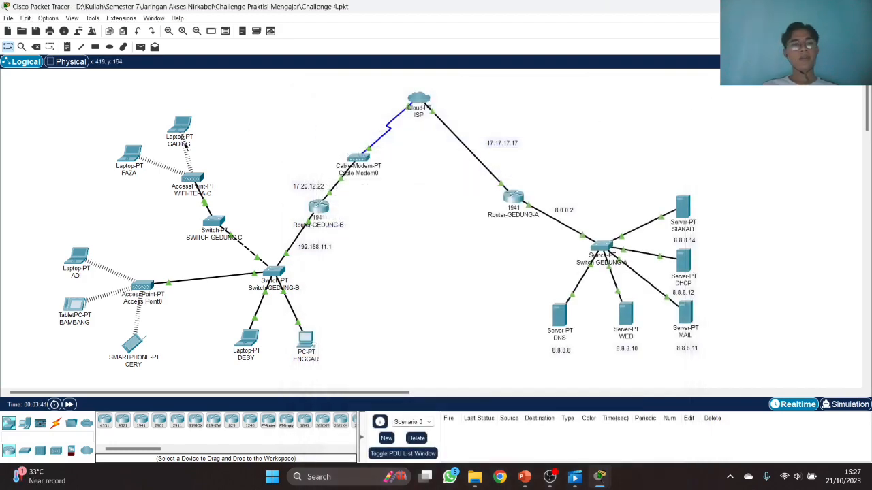
{"action": "left_click", "coordinate": [75, 266]}
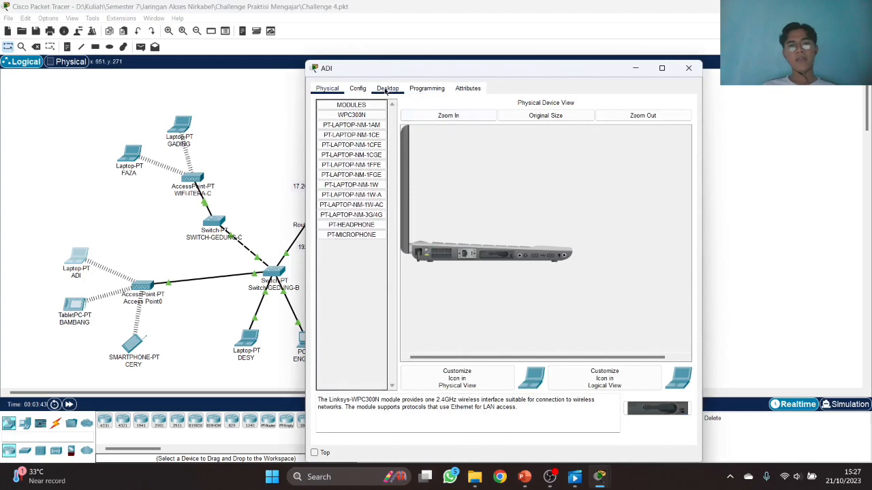
{"action": "left_click", "coordinate": [387, 88]}
{"action": "left_click", "coordinate": [640, 137]}
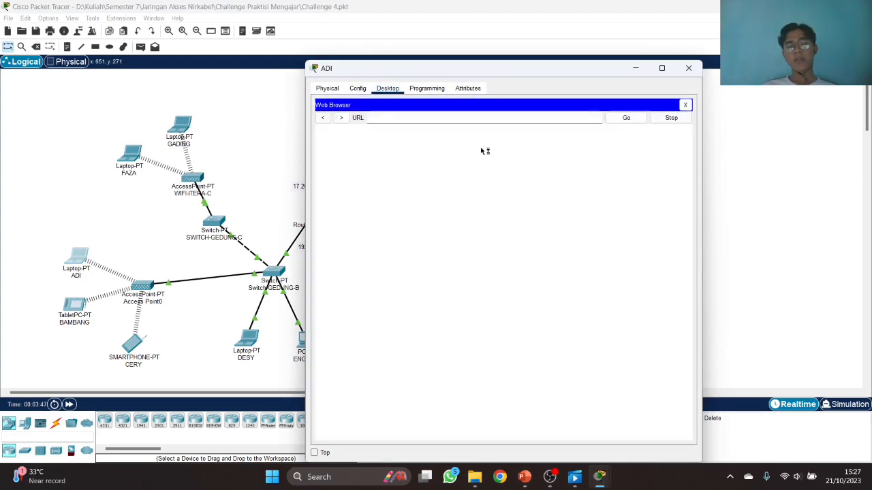
{"action": "left_click", "coordinate": [422, 118]}
{"action": "type", "text": "www.siakad.itera.ac.id"}
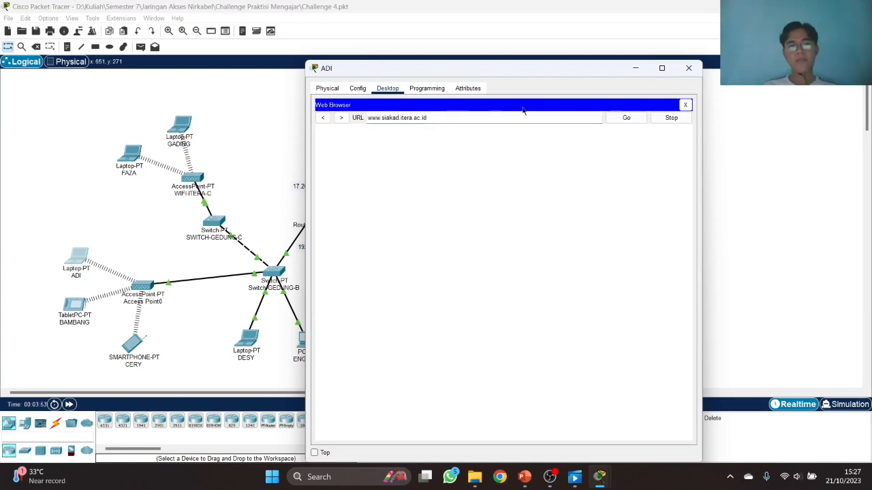
{"action": "left_click", "coordinate": [619, 117]}
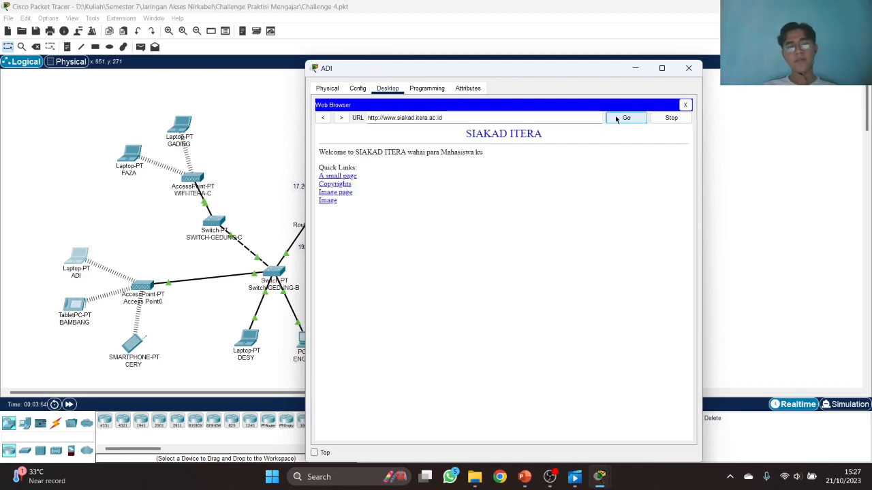
{"action": "left_click", "coordinate": [689, 68]}
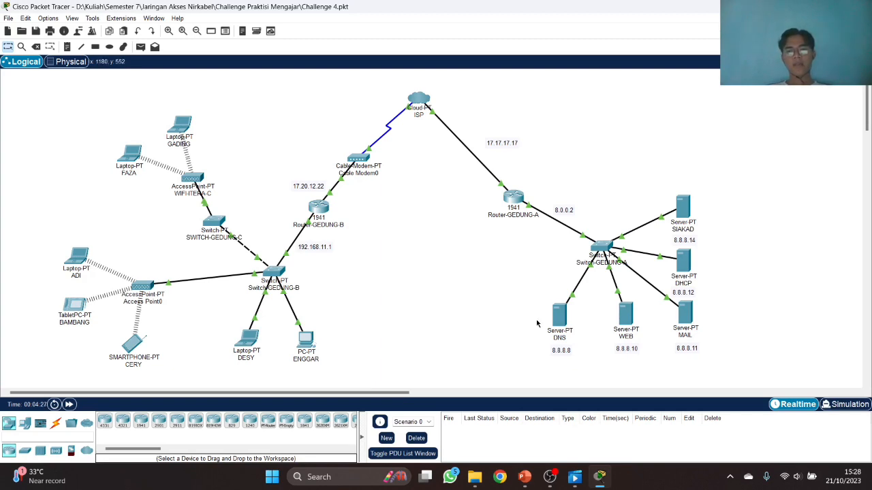
{"action": "mouse_move", "coordinate": [558, 482]}
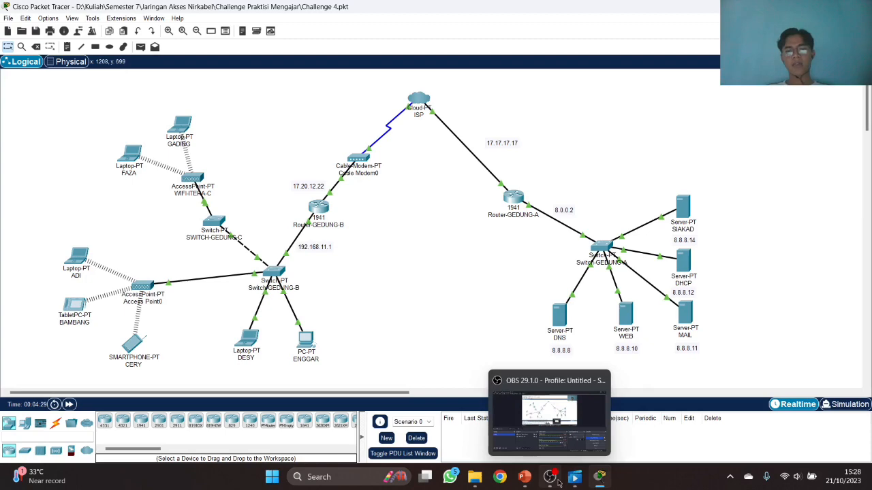
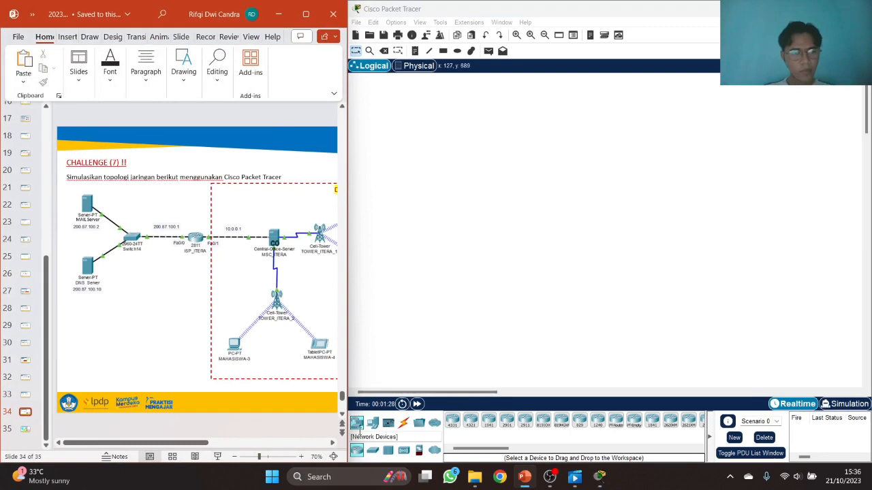
- Place two Server-PT servers, one above the other, and a 2960 switch to their right
{"action": "left_click", "coordinate": [301, 460]}
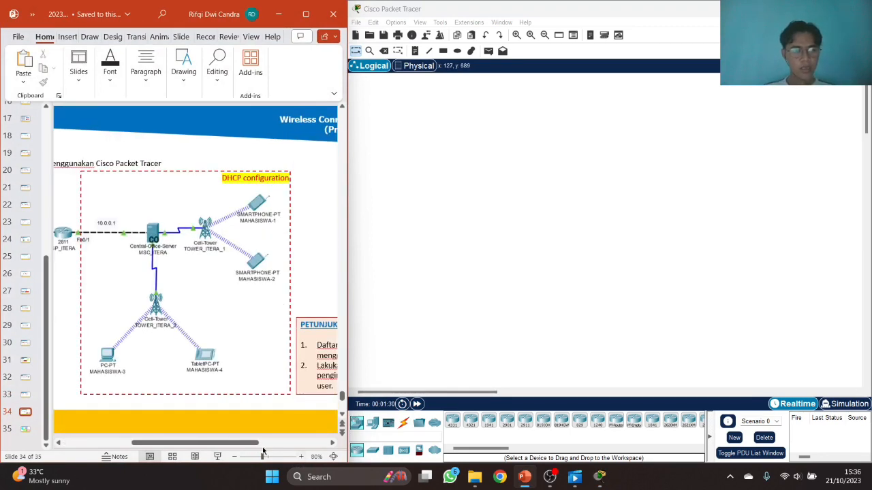
{"action": "left_click_drag", "start_coordinate": [254, 443], "coordinate": [185, 443]}
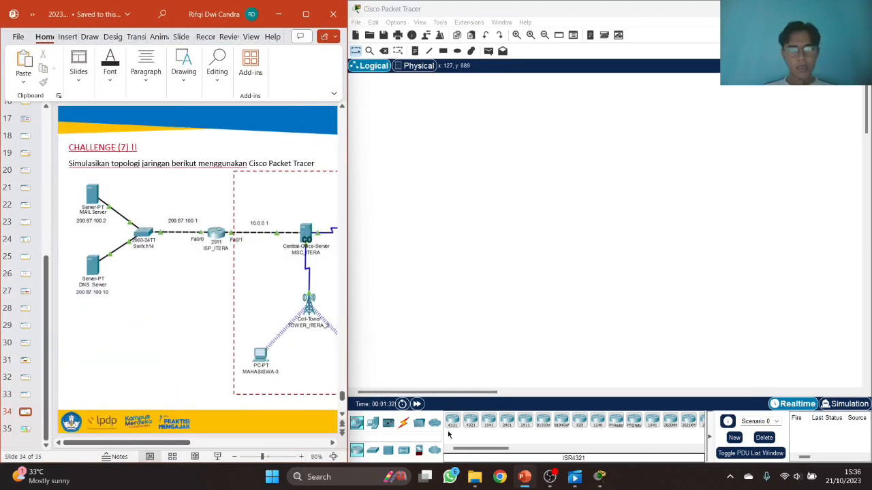
{"action": "left_click", "coordinate": [373, 422]}
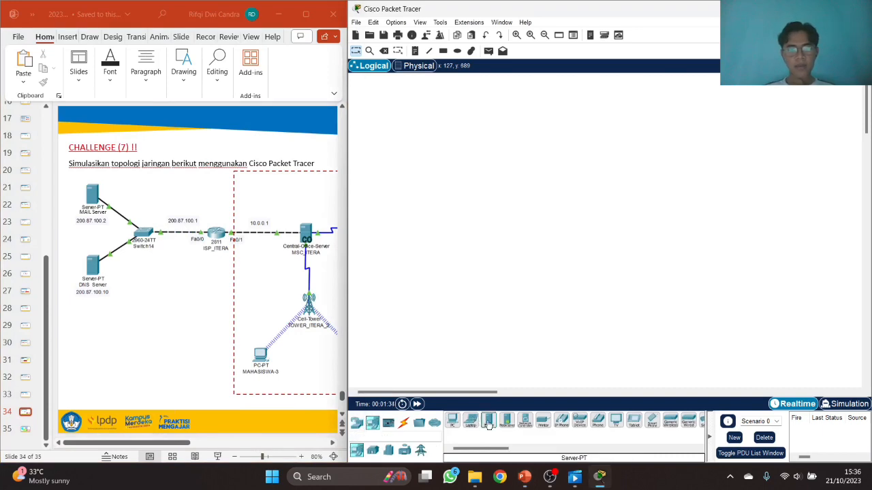
{"action": "left_click_drag", "start_coordinate": [488, 424], "coordinate": [415, 143]}
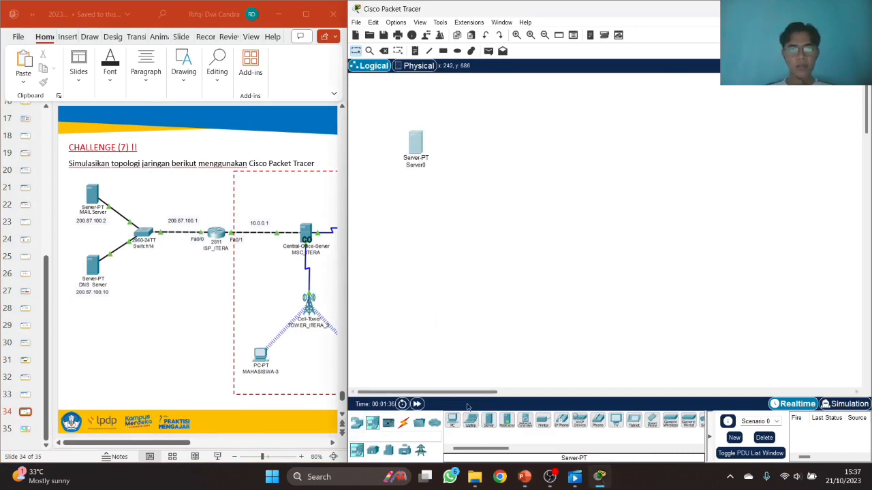
{"action": "left_click_drag", "start_coordinate": [488, 422], "coordinate": [418, 215]}
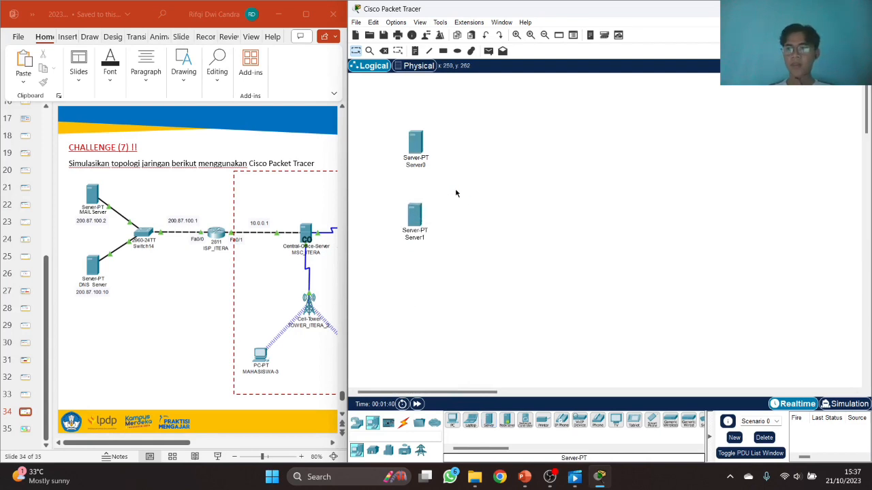
{"action": "left_click_drag", "start_coordinate": [409, 141], "coordinate": [408, 129]}
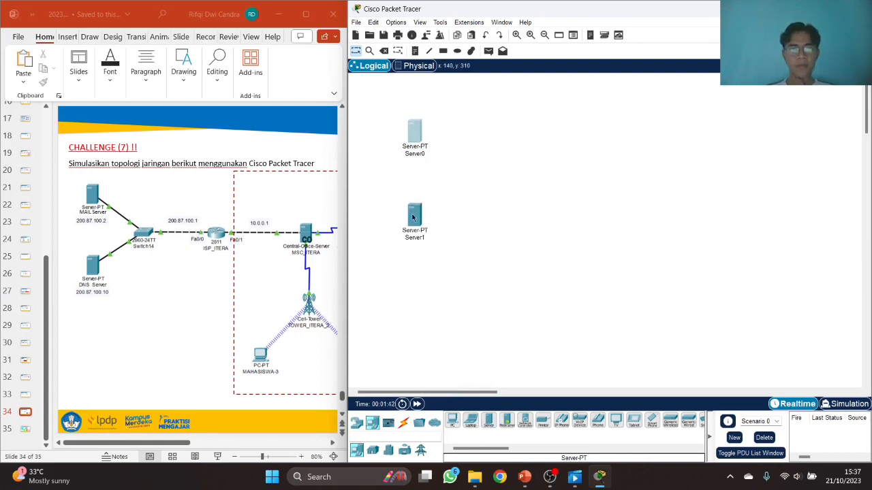
{"action": "left_click_drag", "start_coordinate": [412, 216], "coordinate": [415, 200]}
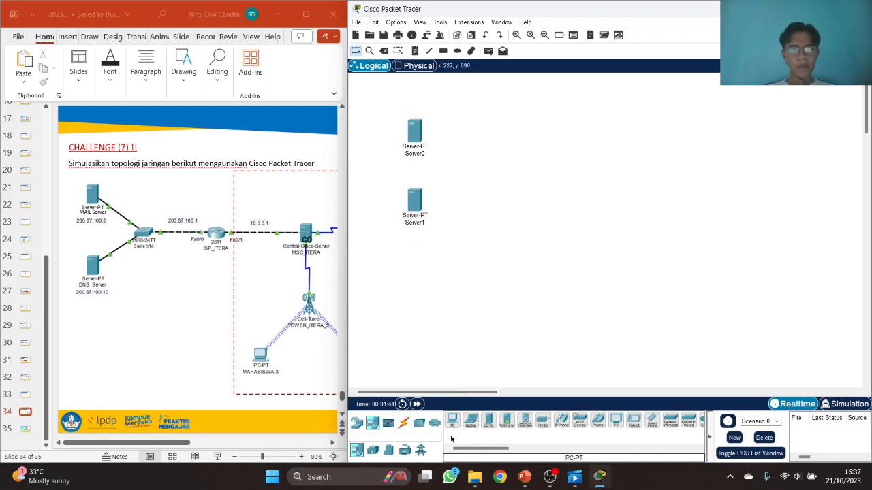
{"action": "left_click", "coordinate": [356, 423]}
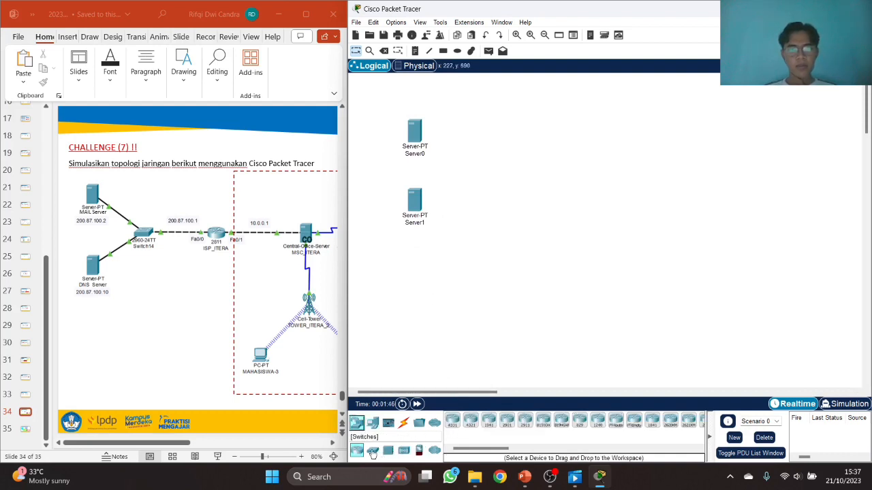
{"action": "left_click", "coordinate": [372, 450]}
{"action": "left_click_drag", "start_coordinate": [452, 421], "coordinate": [496, 172]}
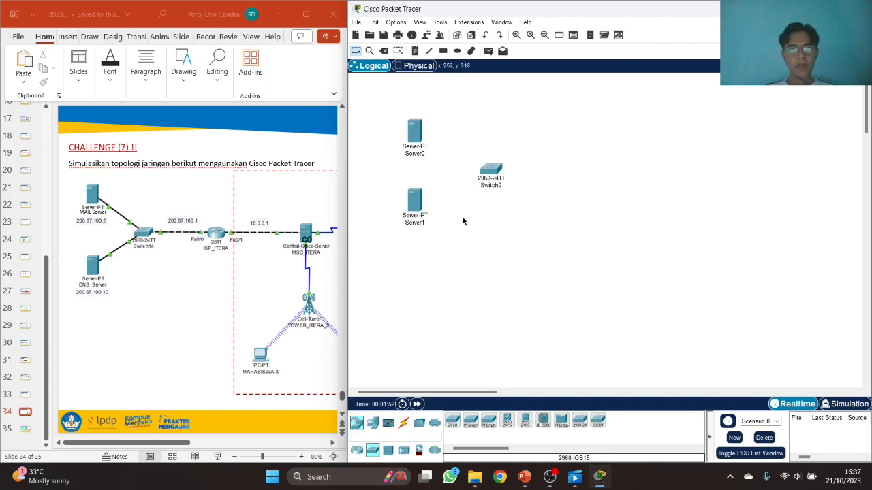
- Cable Server0's FastEthernet0 to Switch0's FastEthernet0/1 with copper straight-through
{"action": "left_click", "coordinate": [403, 423]}
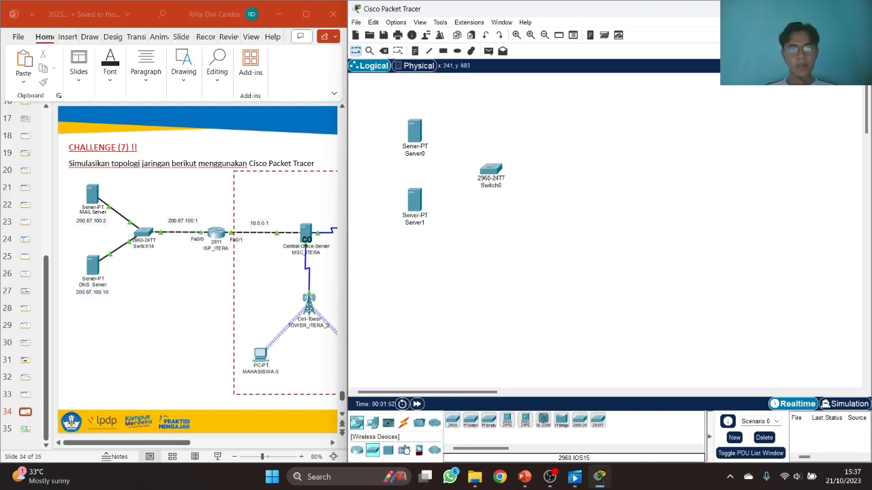
{"action": "left_click", "coordinate": [414, 133]}
{"action": "left_click", "coordinate": [690, 67]}
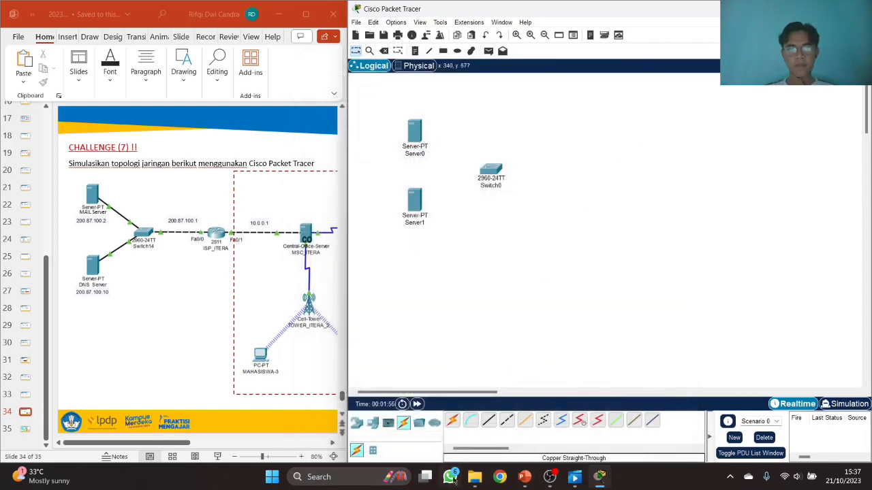
{"action": "left_click", "coordinate": [488, 421]}
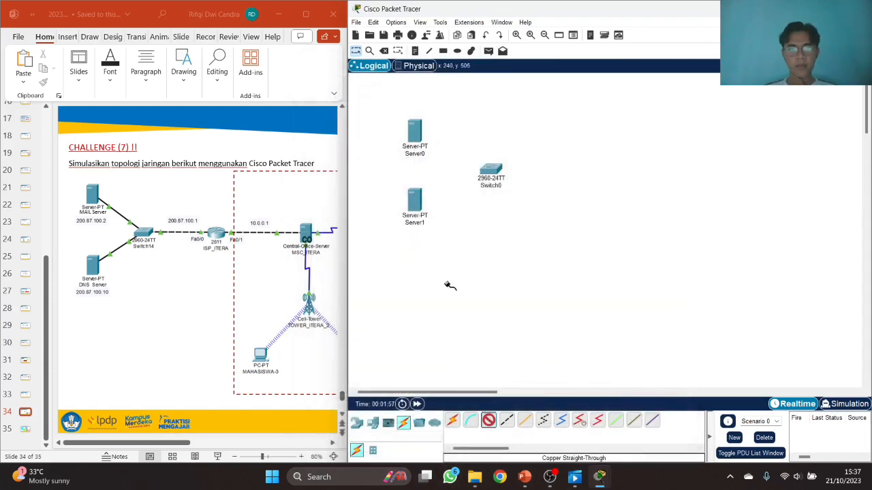
{"action": "left_click", "coordinate": [417, 140]}
{"action": "left_click", "coordinate": [450, 149]}
{"action": "left_click", "coordinate": [492, 169]}
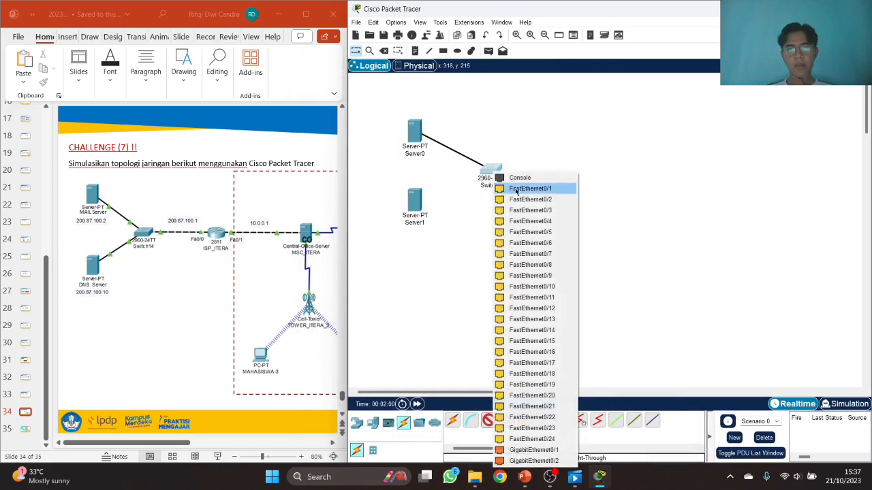
{"action": "left_click", "coordinate": [521, 187]}
- Cable Server1 to a free Switch0 port with copper straight-through
{"action": "left_click", "coordinate": [490, 422]}
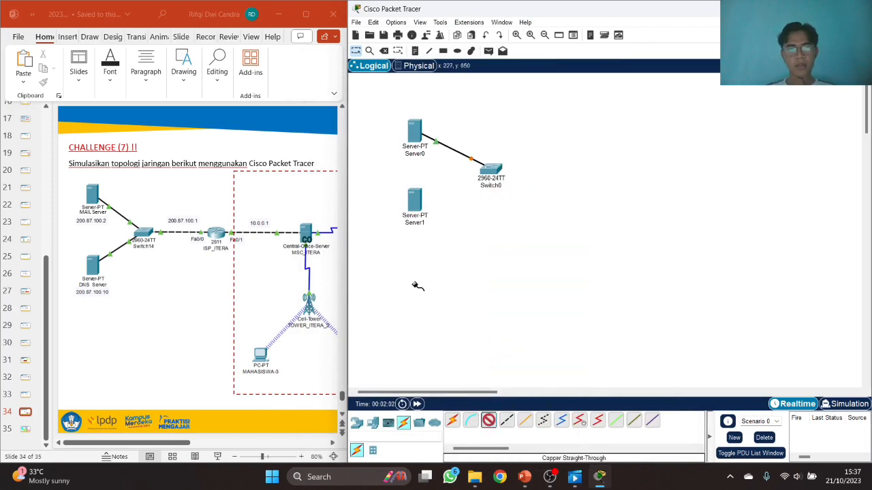
{"action": "left_click", "coordinate": [414, 203]}
{"action": "left_click", "coordinate": [431, 212]}
{"action": "left_click", "coordinate": [491, 175]}
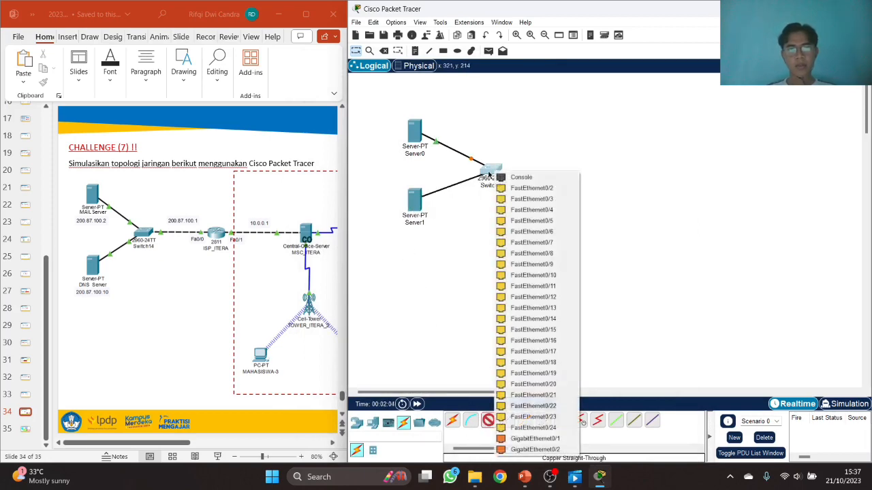
{"action": "left_click", "coordinate": [512, 188]}
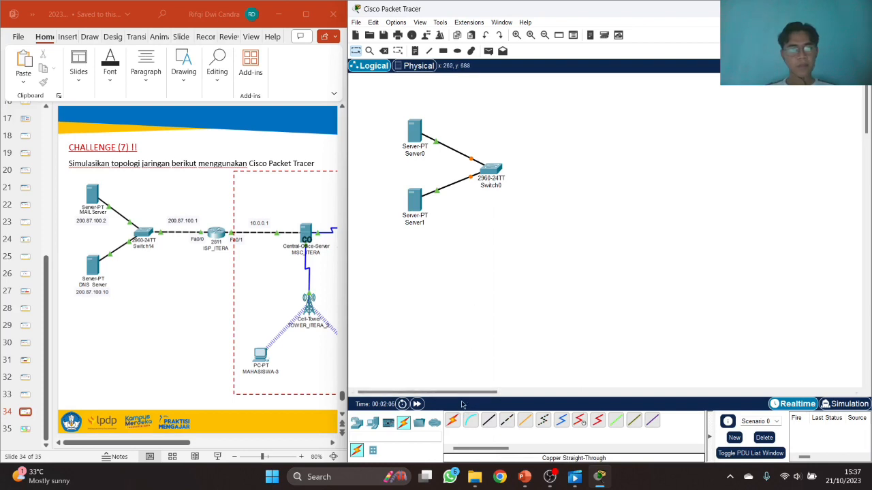
{"action": "left_click", "coordinate": [356, 422]}
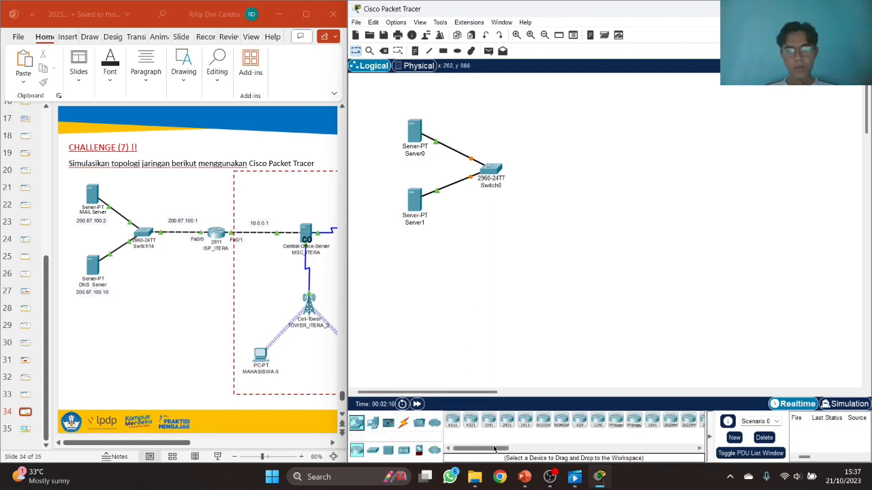
- Place a 2811 router to the right of Switch0
{"action": "left_click_drag", "start_coordinate": [498, 450], "coordinate": [535, 449]}
{"action": "left_click", "coordinate": [535, 422]}
{"action": "left_click", "coordinate": [581, 177]}
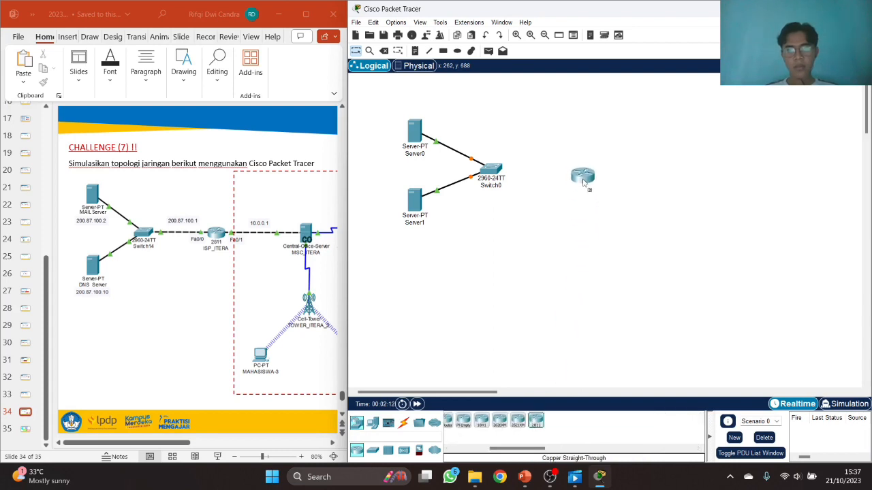
{"action": "left_click", "coordinate": [583, 179]}
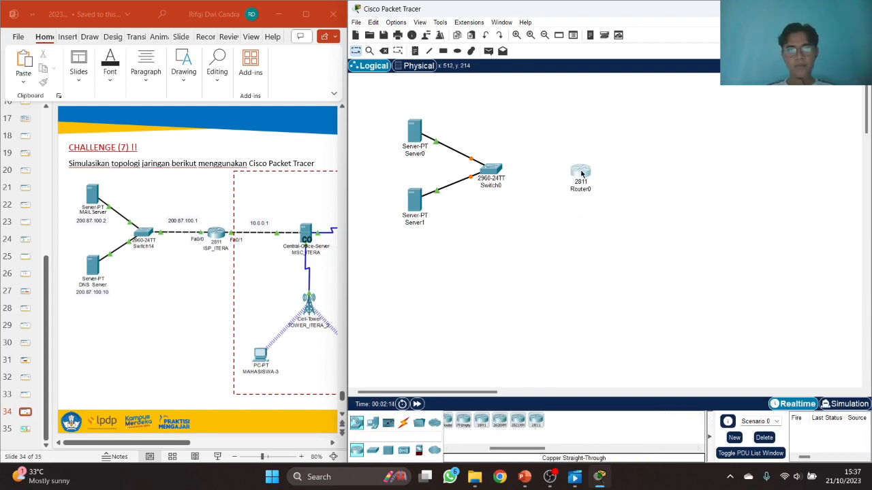
{"action": "left_click_drag", "start_coordinate": [581, 171], "coordinate": [580, 177]}
- Add a Central Office Server and two cell towers at the right of the router
{"action": "left_click", "coordinate": [404, 450]}
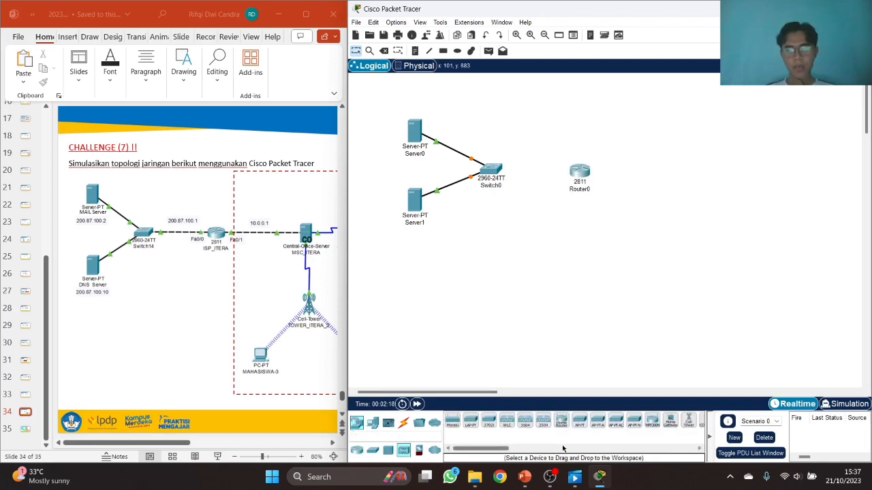
{"action": "left_click_drag", "start_coordinate": [534, 449], "coordinate": [538, 450]}
{"action": "left_click_drag", "start_coordinate": [555, 420], "coordinate": [668, 173]}
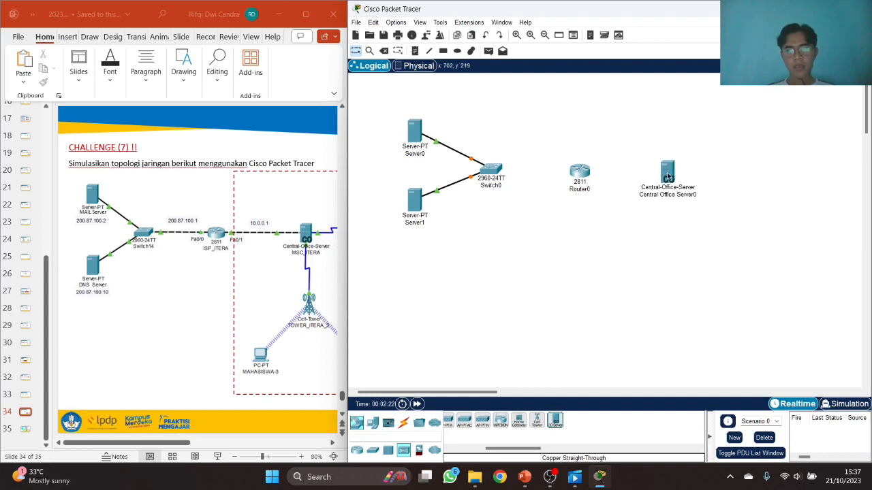
{"action": "left_click_drag", "start_coordinate": [537, 425], "coordinate": [754, 146]}
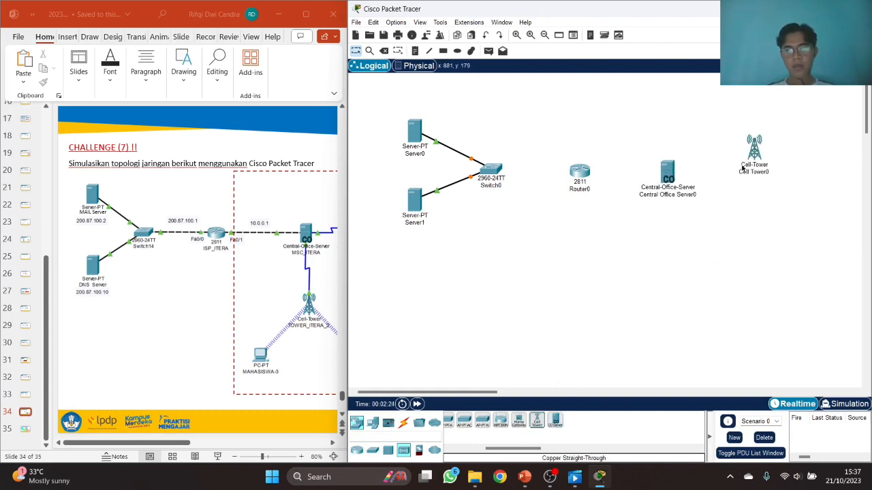
{"action": "left_click_drag", "start_coordinate": [538, 427], "coordinate": [672, 271]}
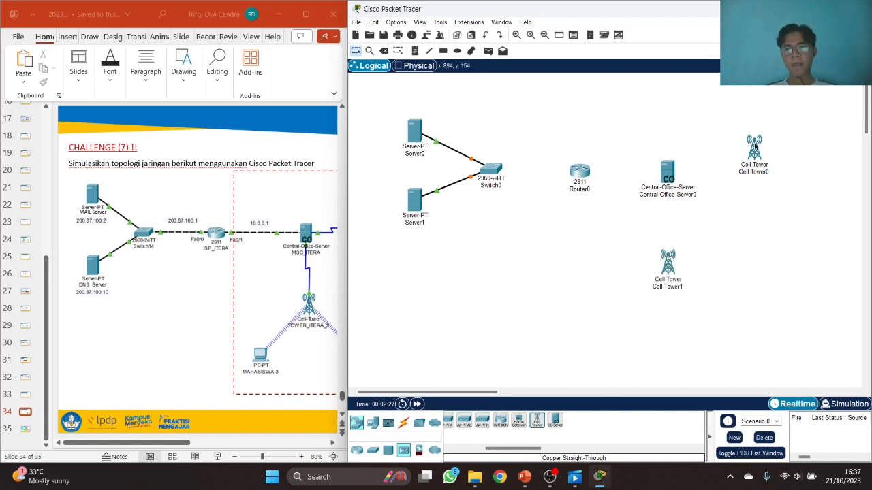
{"action": "left_click_drag", "start_coordinate": [755, 147], "coordinate": [750, 170]}
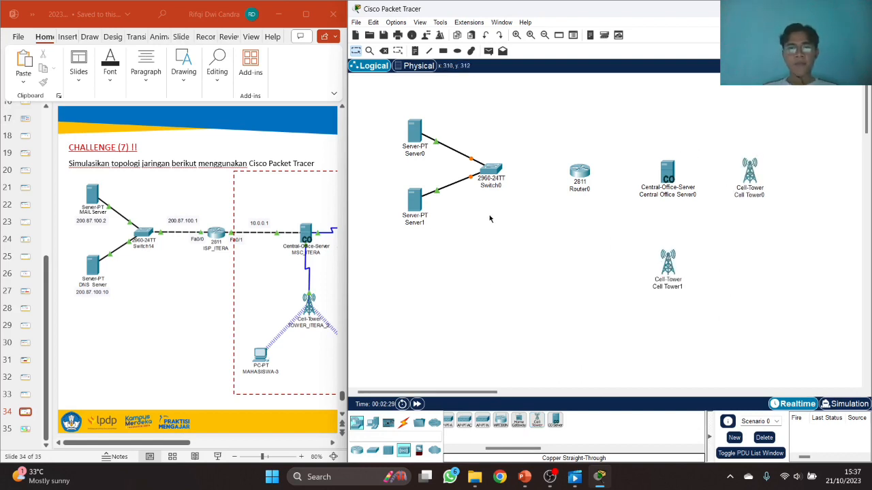
- Connect Router0's FastEthernet0/0 to Switch0 with a copper straight-through cable
{"action": "left_click", "coordinate": [403, 422]}
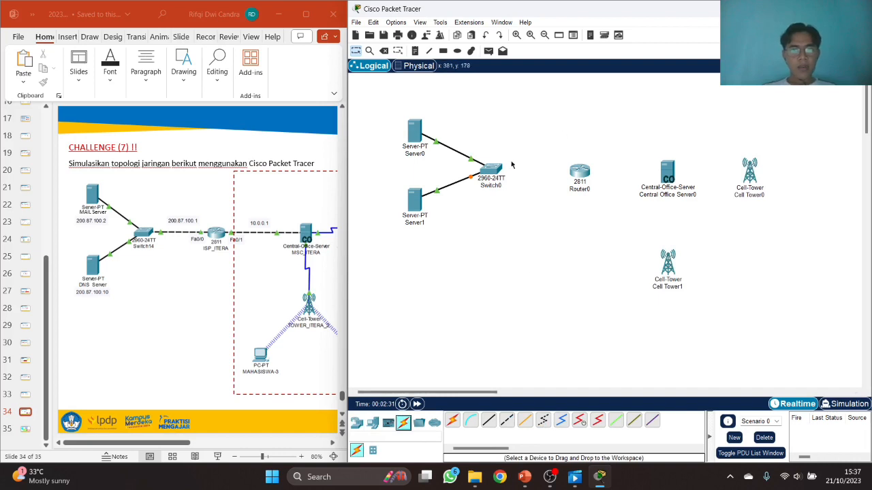
{"action": "left_click", "coordinate": [489, 427]}
{"action": "left_click", "coordinate": [584, 179]}
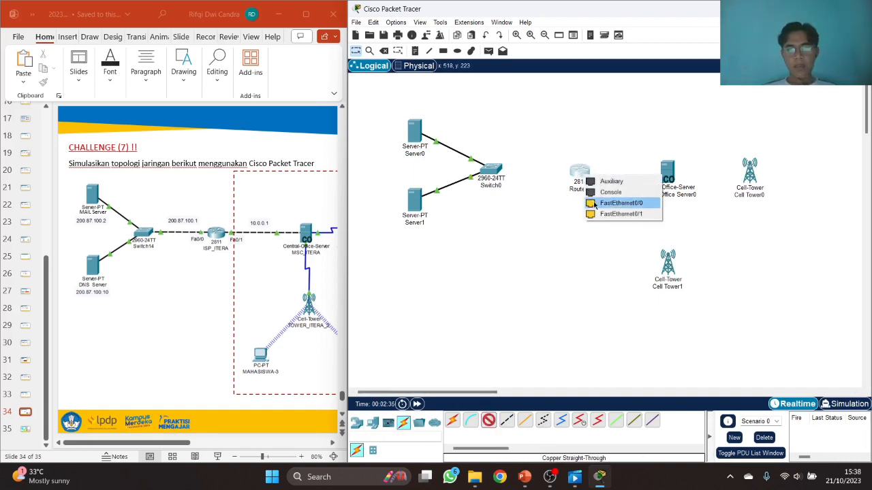
{"action": "left_click", "coordinate": [594, 203]}
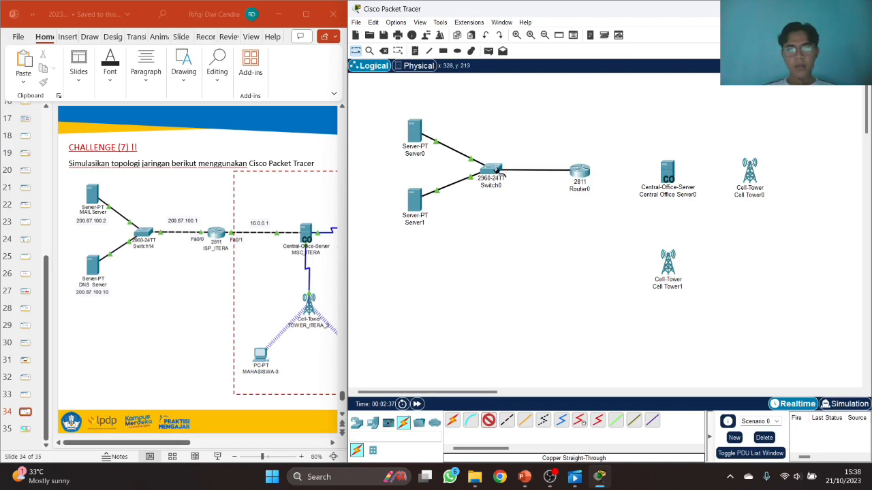
{"action": "left_click", "coordinate": [496, 171]}
{"action": "left_click", "coordinate": [518, 187]}
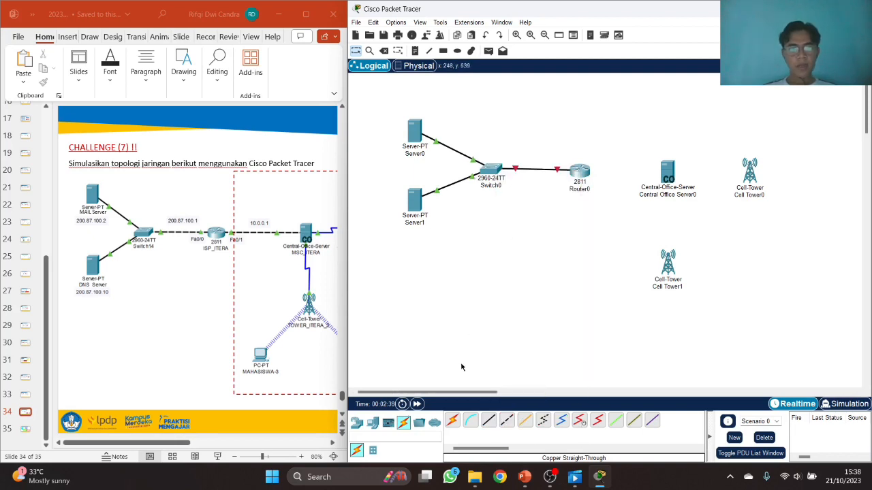
- Connect Router0's FastEthernet0/1 to the central office server's Backbone port
{"action": "left_click", "coordinate": [489, 421]}
{"action": "left_click", "coordinate": [581, 175]}
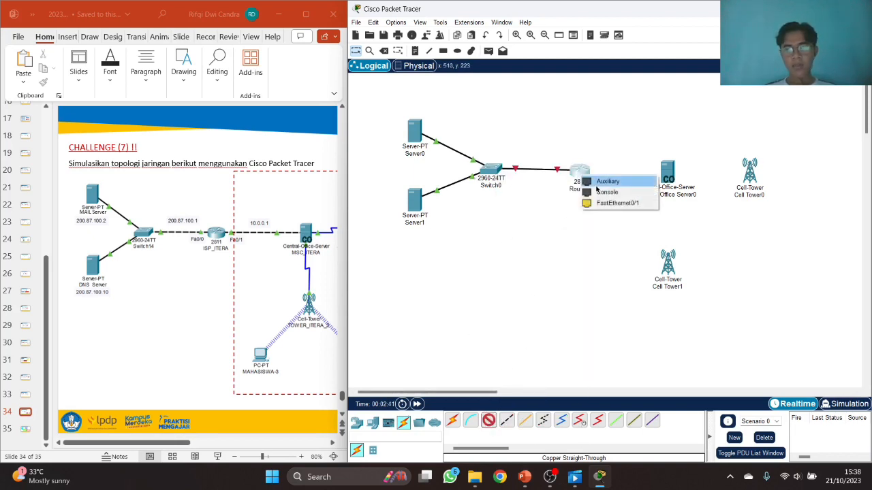
{"action": "left_click", "coordinate": [617, 203]}
{"action": "left_click", "coordinate": [676, 182]}
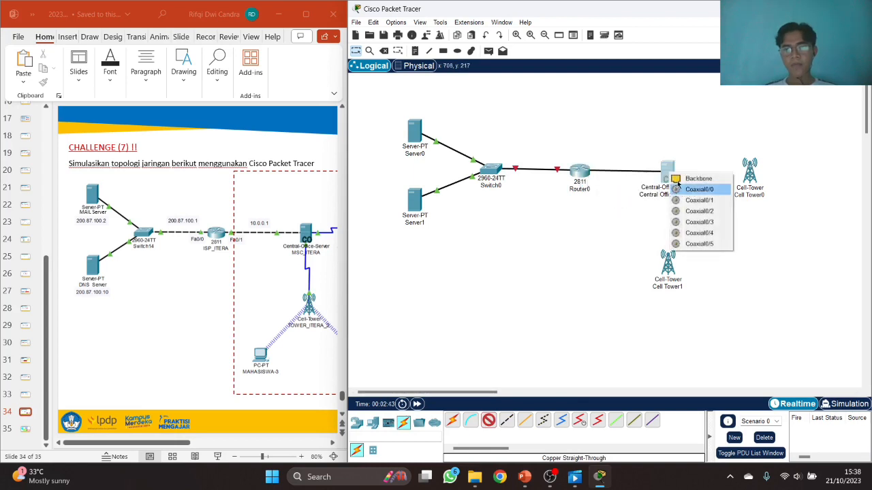
{"action": "left_click", "coordinate": [677, 179]}
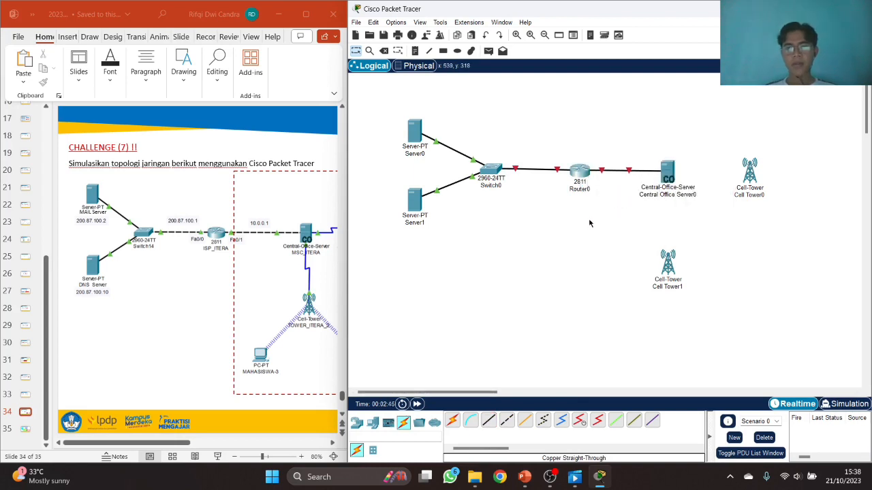
- Run a coaxial cable from the central office server to Cell Tower0
{"action": "left_click", "coordinate": [185, 442]}
{"action": "left_click_drag", "start_coordinate": [196, 446], "coordinate": [261, 447]}
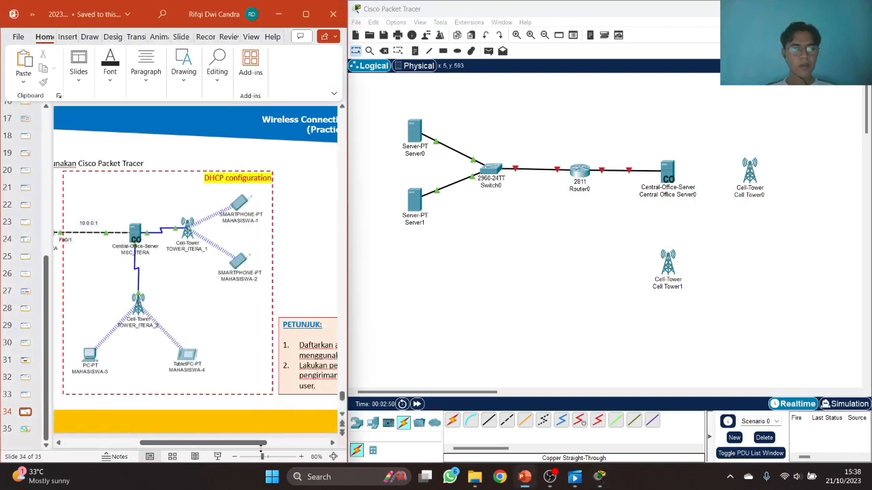
{"action": "left_click", "coordinate": [562, 420]}
{"action": "left_click", "coordinate": [666, 164]}
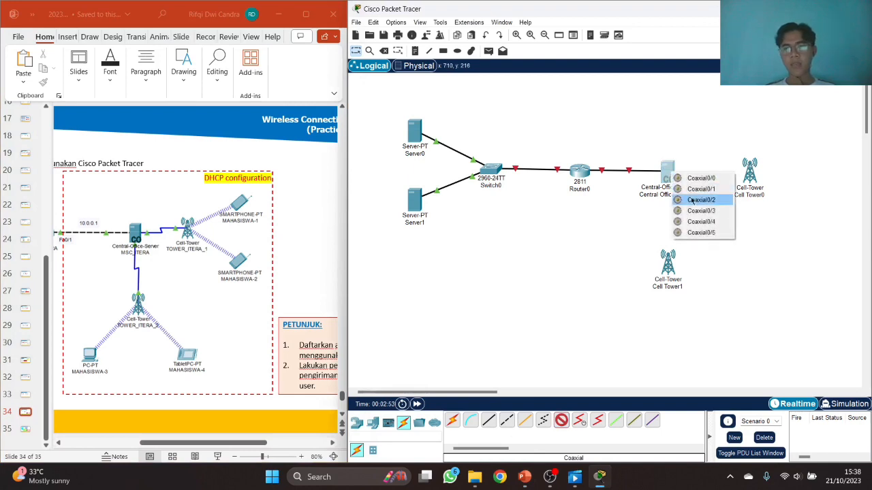
{"action": "left_click", "coordinate": [685, 198]}
{"action": "left_click", "coordinate": [750, 176]}
{"action": "left_click", "coordinate": [749, 178]}
{"action": "left_click", "coordinate": [759, 188]}
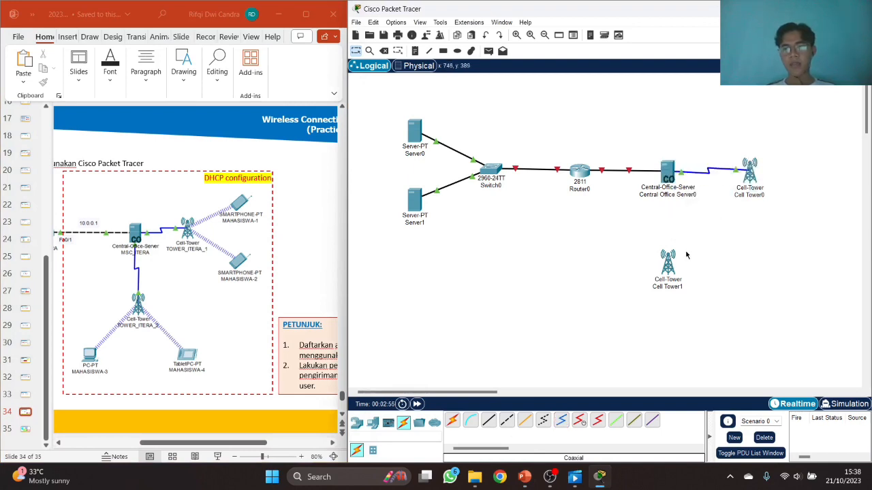
- Run a second coaxial cable from the central office server to Cell Tower1
{"action": "left_click", "coordinate": [668, 175]}
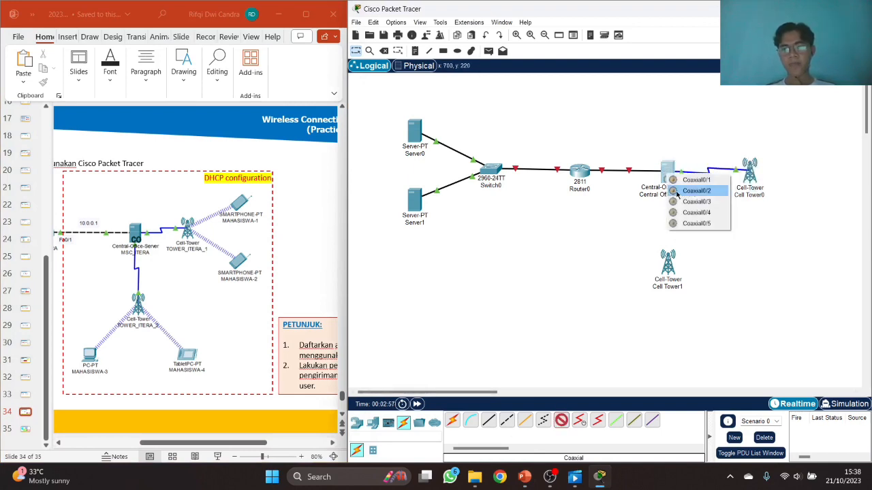
{"action": "left_click", "coordinate": [681, 196]}
{"action": "left_click", "coordinate": [667, 264]}
{"action": "left_click", "coordinate": [681, 277]}
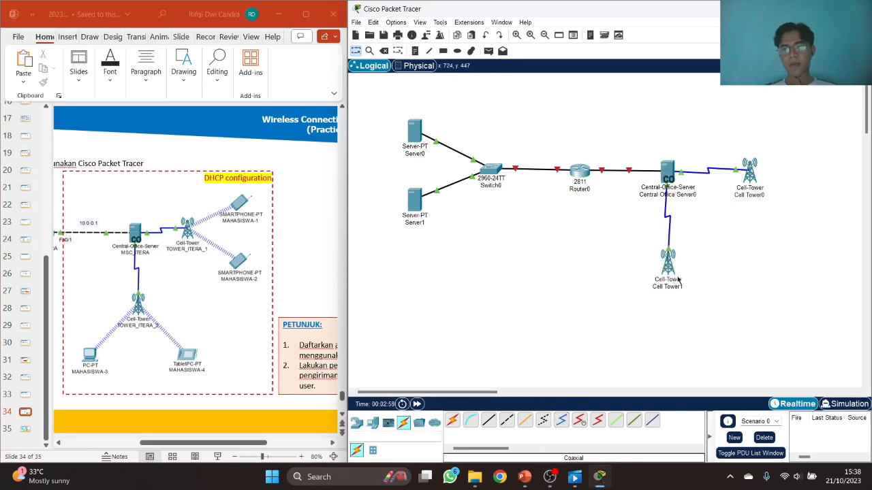
{"action": "left_click", "coordinate": [357, 422]}
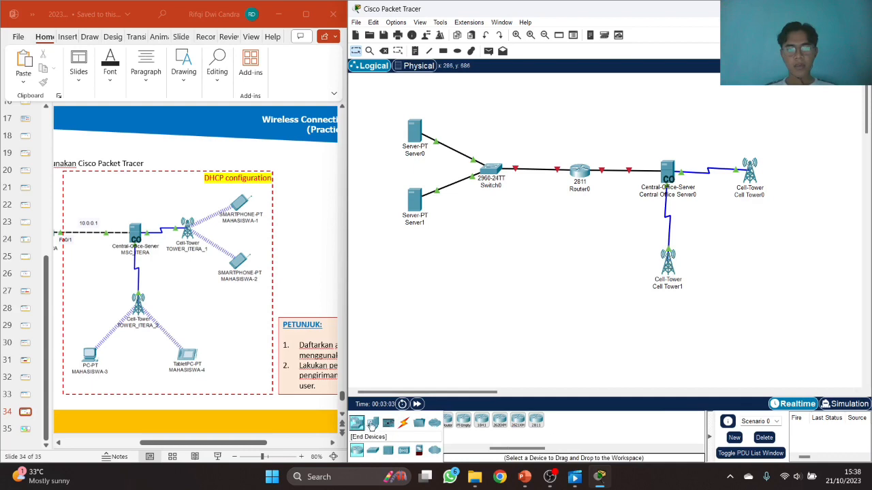
- Place two smartphones beside Cell Tower0 and two below Cell Tower1
{"action": "left_click", "coordinate": [372, 423]}
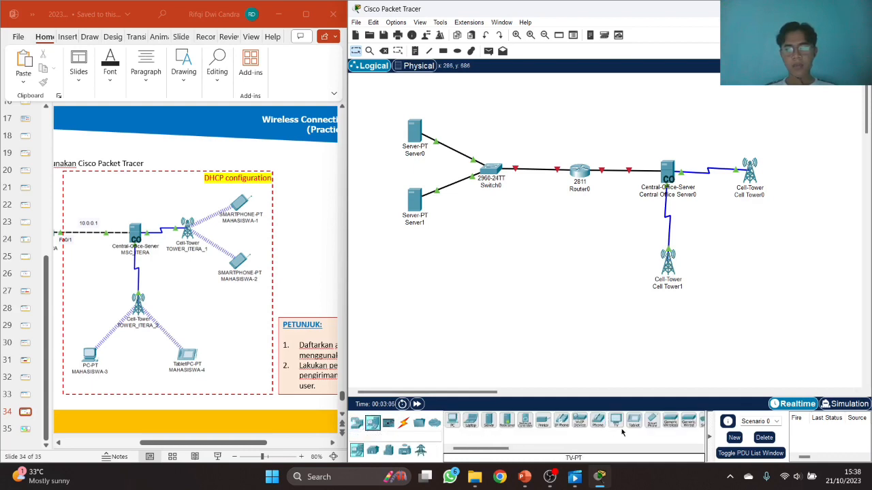
{"action": "left_click_drag", "start_coordinate": [654, 425], "coordinate": [789, 123]}
{"action": "left_click_drag", "start_coordinate": [652, 423], "coordinate": [797, 192]}
{"action": "left_click_drag", "start_coordinate": [651, 421], "coordinate": [630, 326]}
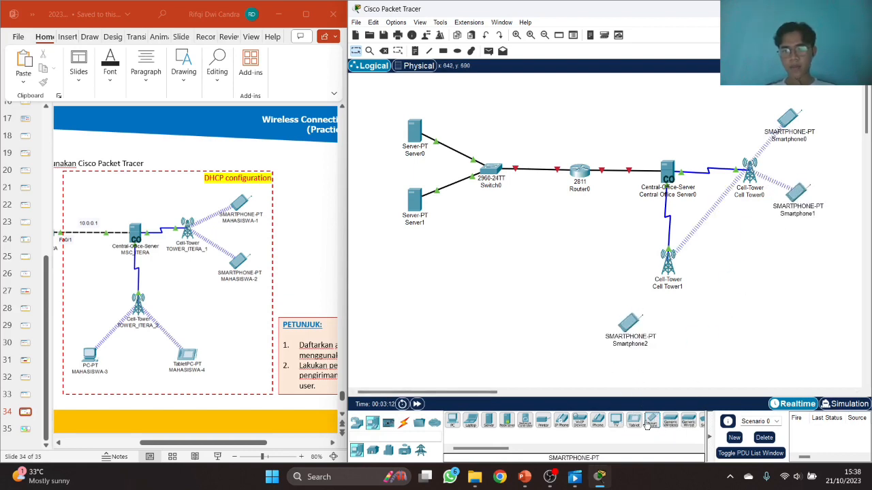
{"action": "left_click_drag", "start_coordinate": [652, 423], "coordinate": [699, 323]}
{"action": "left_click_drag", "start_coordinate": [628, 329], "coordinate": [625, 323]}
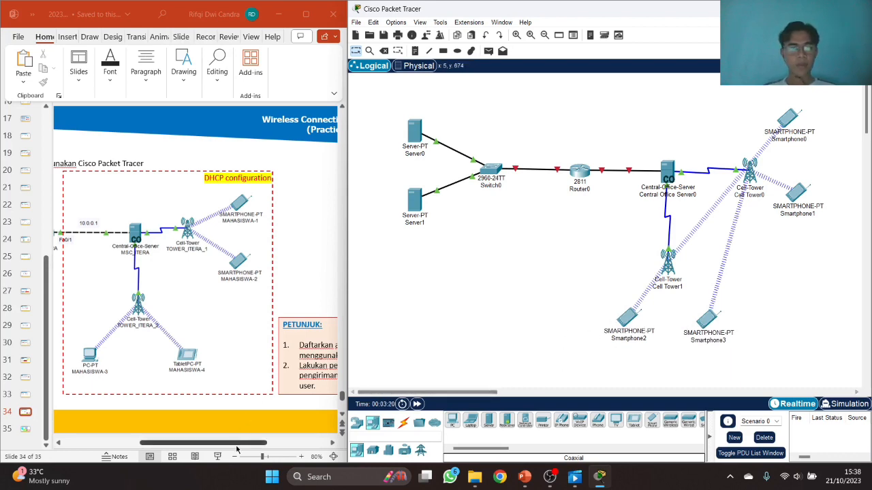
{"action": "left_click", "coordinate": [182, 444]}
{"action": "left_click_drag", "start_coordinate": [182, 443], "coordinate": [113, 444]}
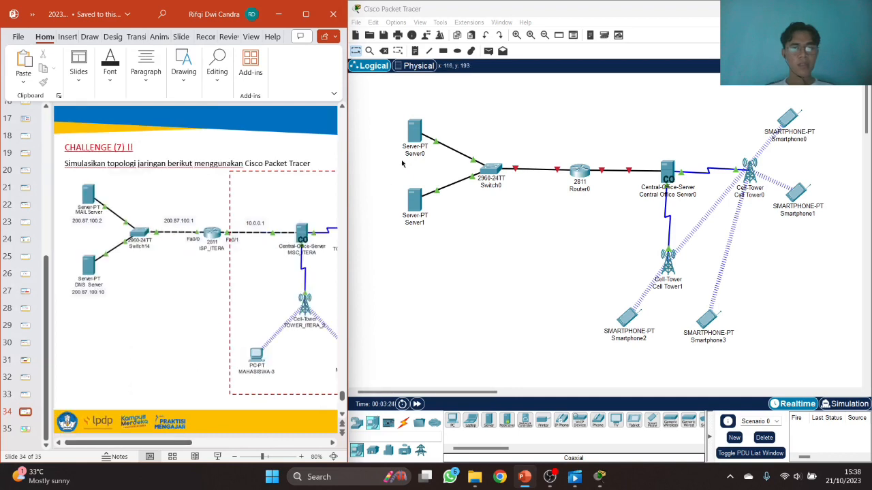
- Rename Server0 to MAIL SERVER and Server1 to DHCP SERVER
{"action": "left_click", "coordinate": [413, 155]}
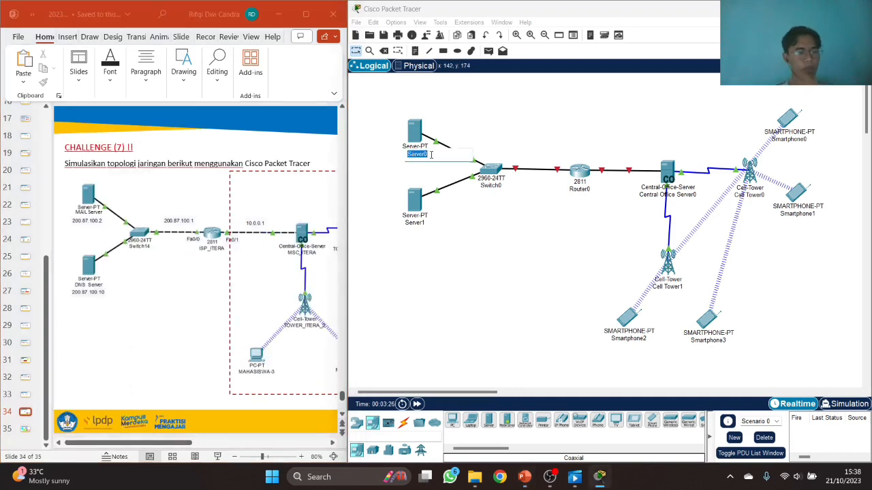
{"action": "type", "text": "MAIL SERVER"}
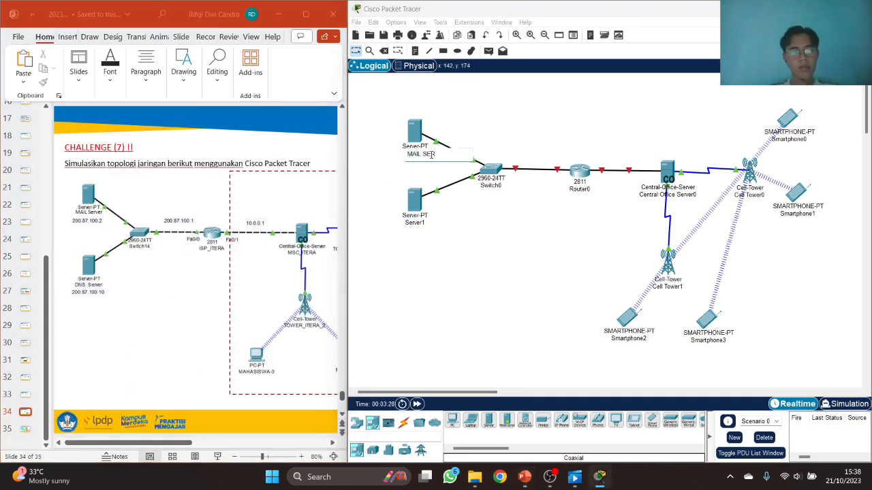
{"action": "left_click", "coordinate": [422, 228]}
{"action": "left_click", "coordinate": [422, 224]}
{"action": "type", "text": "DHCP SERVER"}
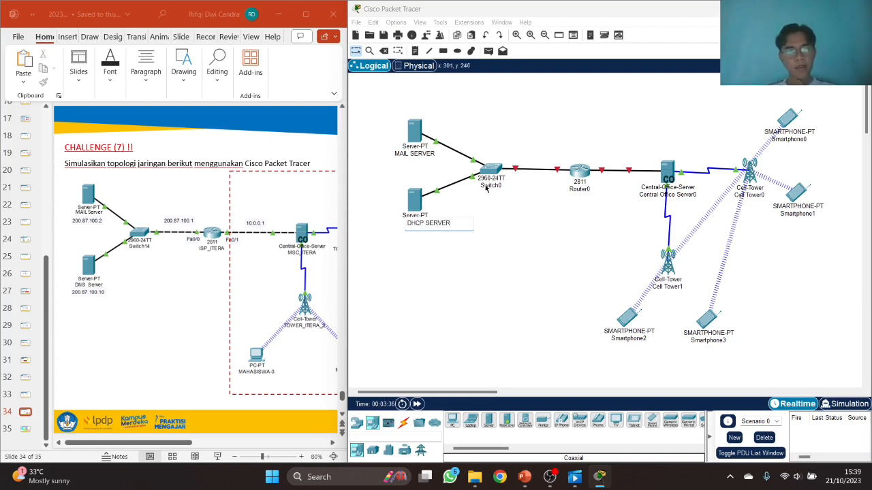
{"action": "left_click", "coordinate": [579, 189]}
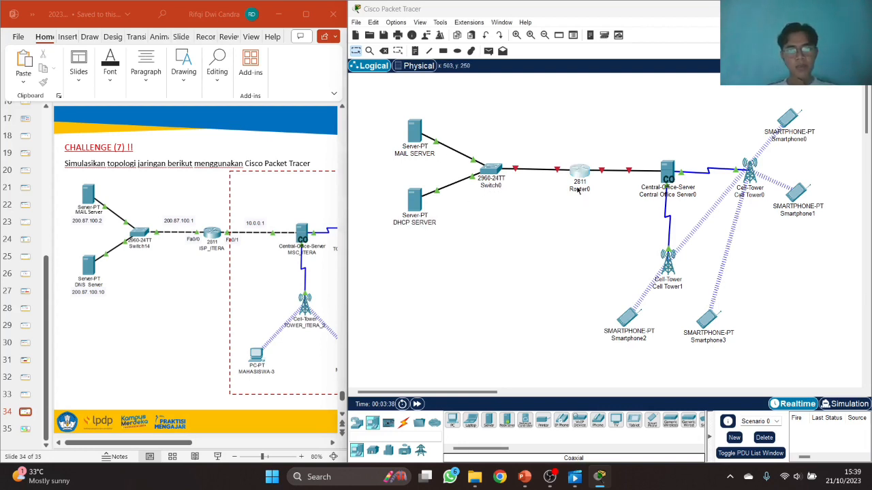
- Rename the router to ISP-ITERA and the central office server to MSC-ITERA
{"action": "left_click", "coordinate": [578, 189]}
{"action": "type", "text": "ISP"}
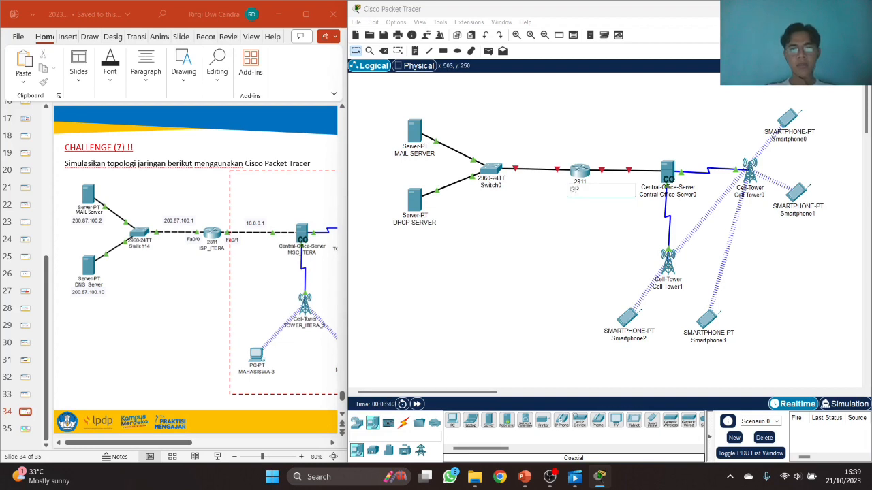
{"action": "type", "text": " I"}
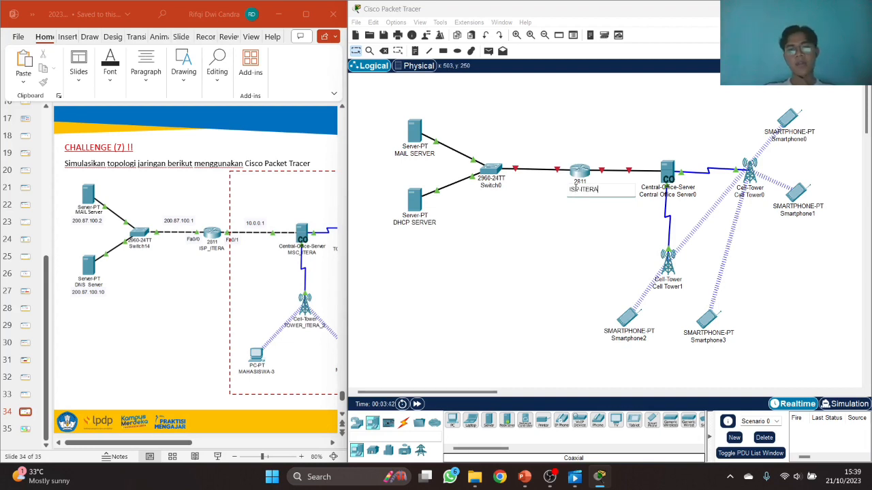
{"action": "left_click", "coordinate": [690, 196]}
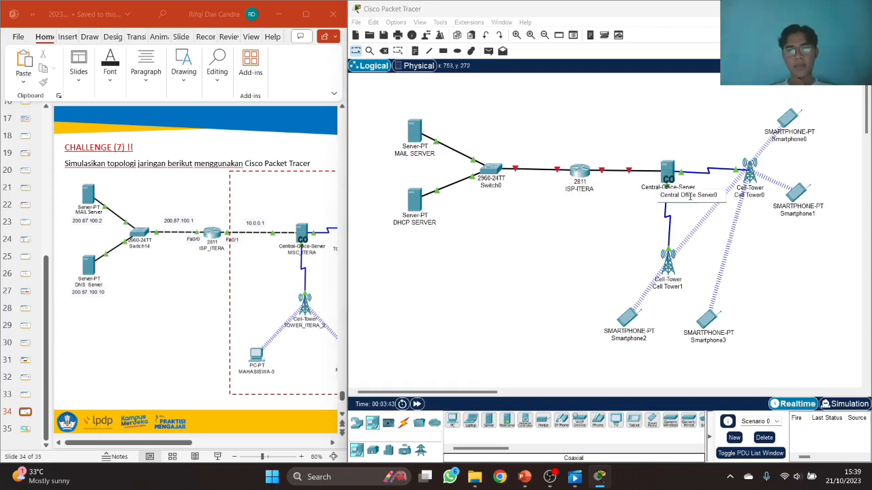
{"action": "type", "text": "MSC-ITERA"}
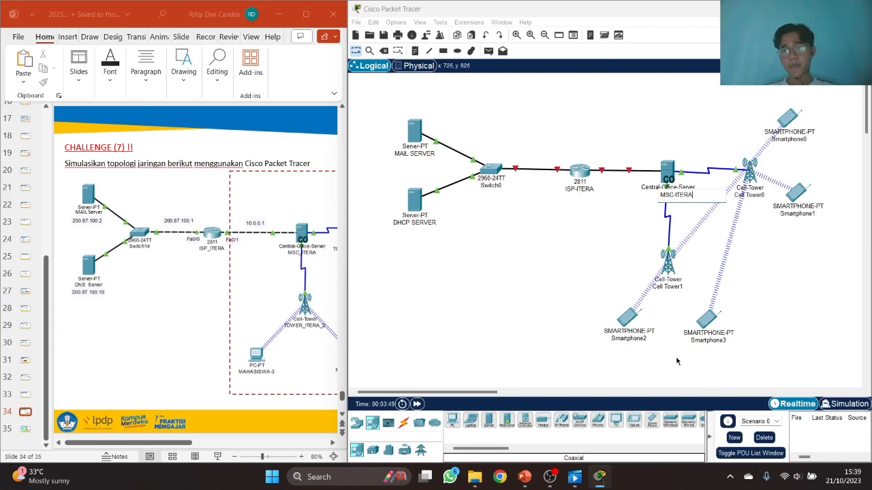
- Rename the lower tower to TOWER-ITERA-2 and start naming the upper tower
{"action": "left_click", "coordinate": [672, 287]}
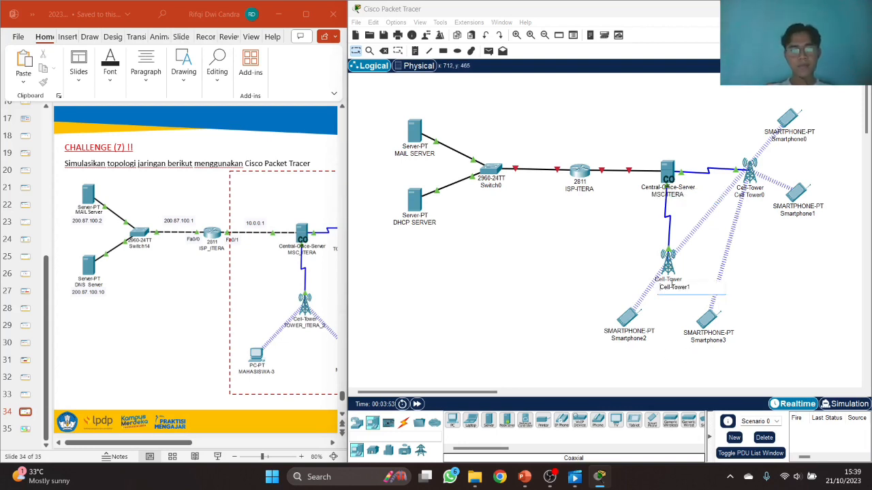
{"action": "type", "text": "TO"}
{"action": "type", "text": "WER"}
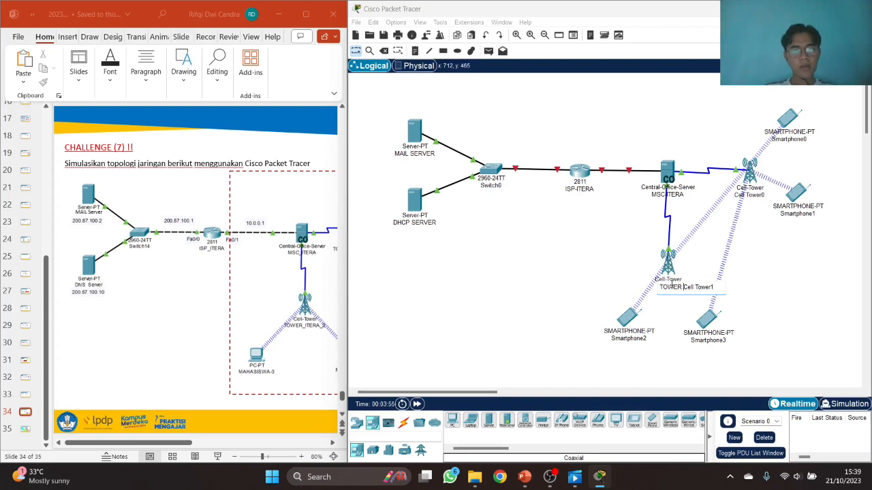
{"action": "key", "text": "ctrl+a"}
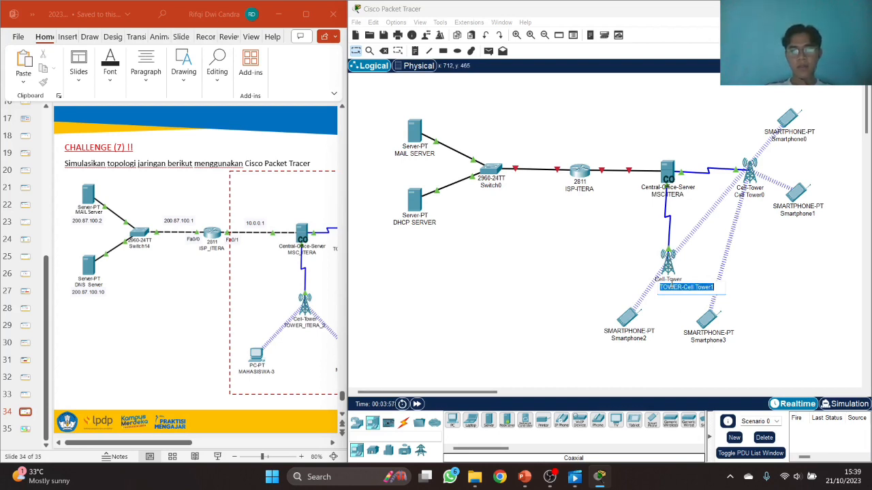
{"action": "type", "text": "TOWER-ITERA-2"}
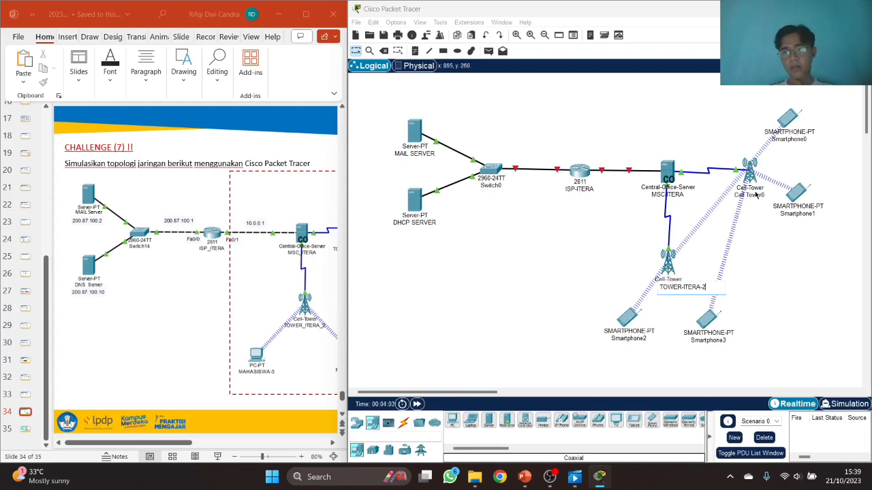
{"action": "left_click", "coordinate": [756, 195]}
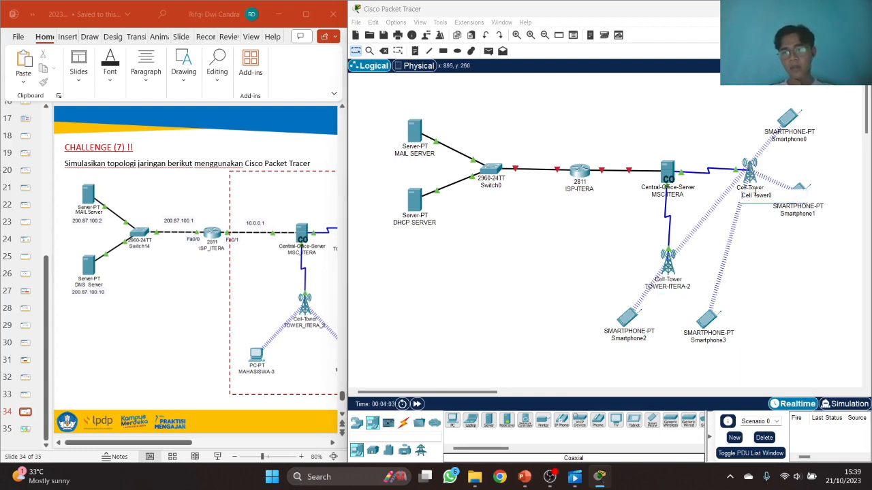
{"action": "type", "text": "TOWER-ITERA-1"}
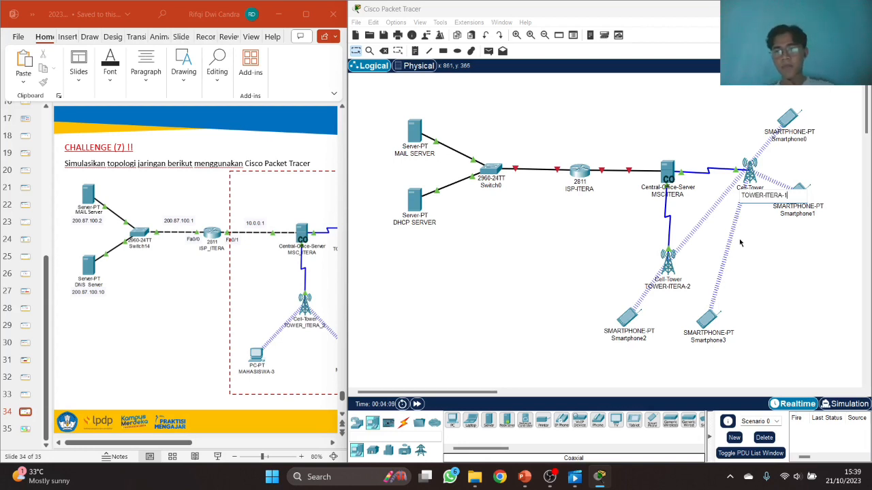
- Confirm the upper tower as TOWER-ITERA-1 and rename the top phones ADI and BUDI
{"action": "left_click", "coordinate": [758, 242]}
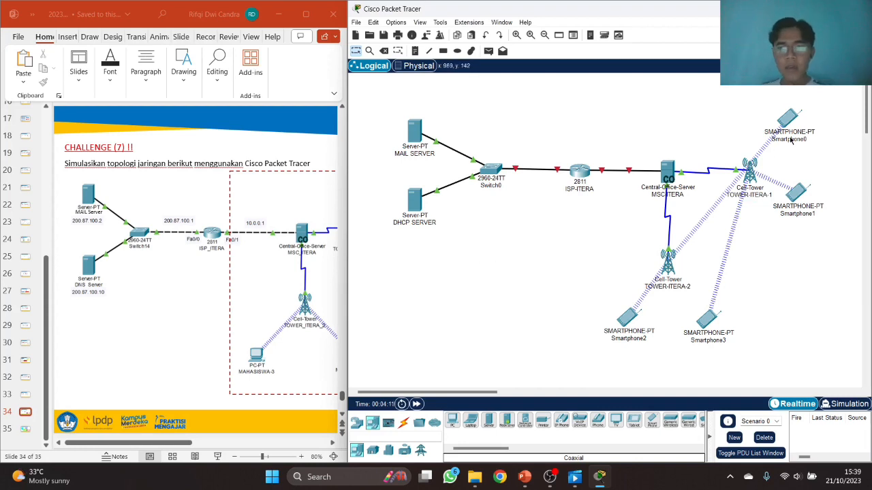
{"action": "left_click_drag", "start_coordinate": [790, 118], "coordinate": [795, 119]}
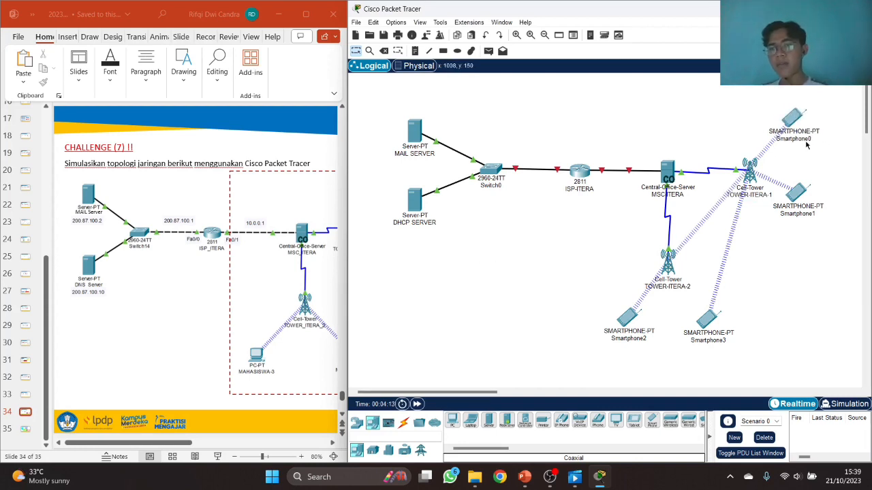
{"action": "left_click", "coordinate": [805, 141]}
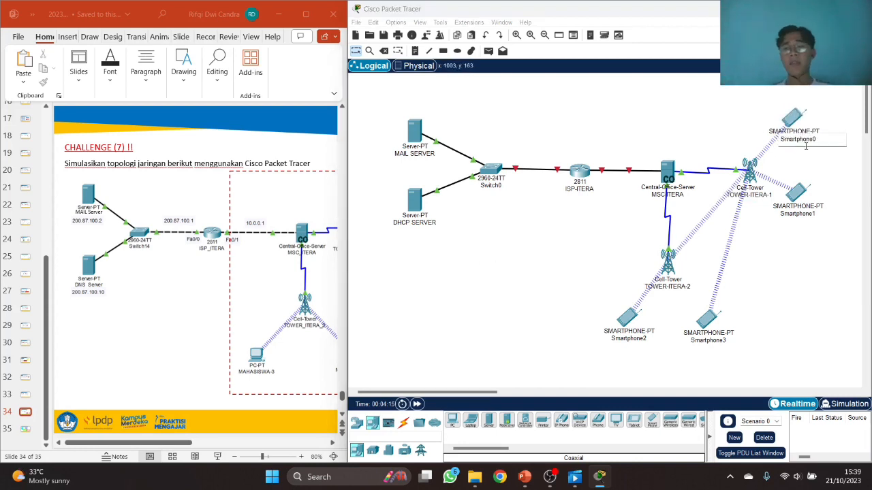
{"action": "double_click", "coordinate": [811, 144]}
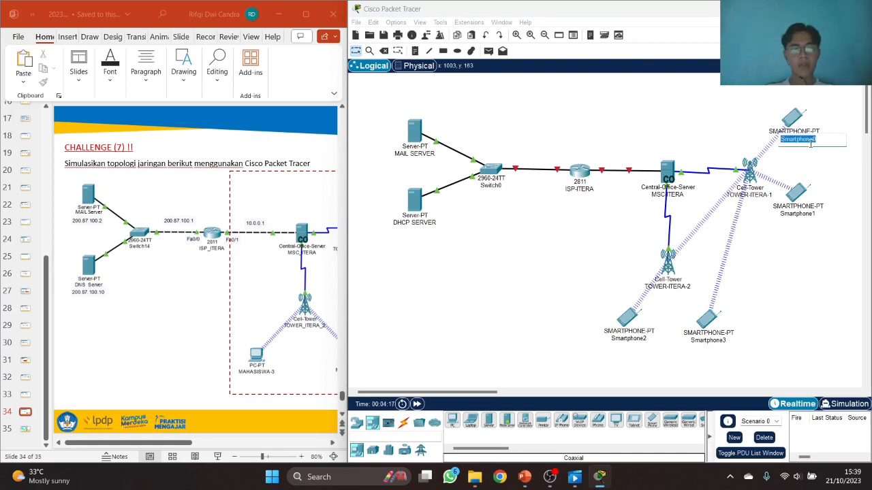
{"action": "type", "text": "ADI"}
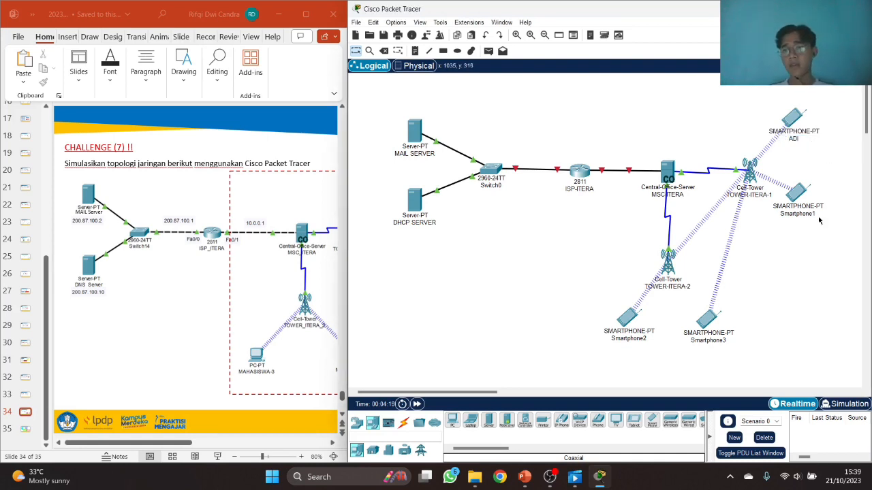
{"action": "left_click", "coordinate": [812, 213]}
{"action": "double_click", "coordinate": [812, 213]}
{"action": "type", "text": "B"}
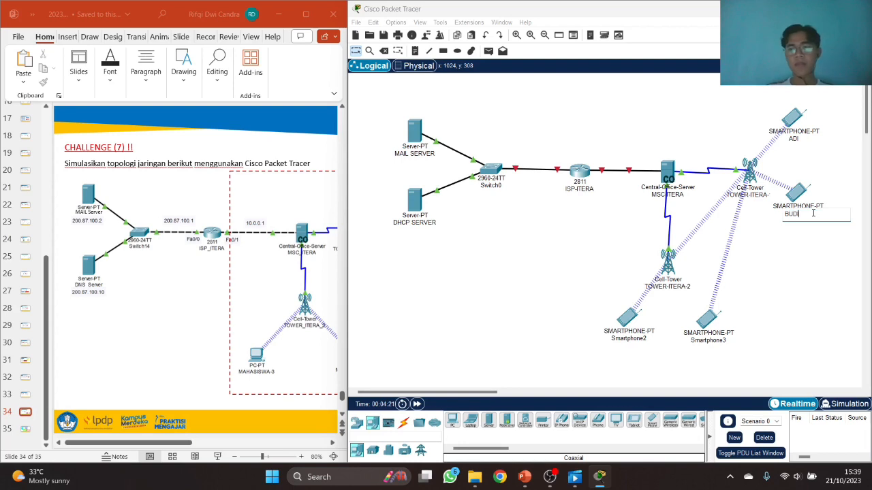
{"action": "type", "text": "UDI"}
{"action": "left_click", "coordinate": [783, 290]}
- Rename Smartphone3 to CERY and Smartphone2 to DODI
{"action": "left_click", "coordinate": [720, 341]}
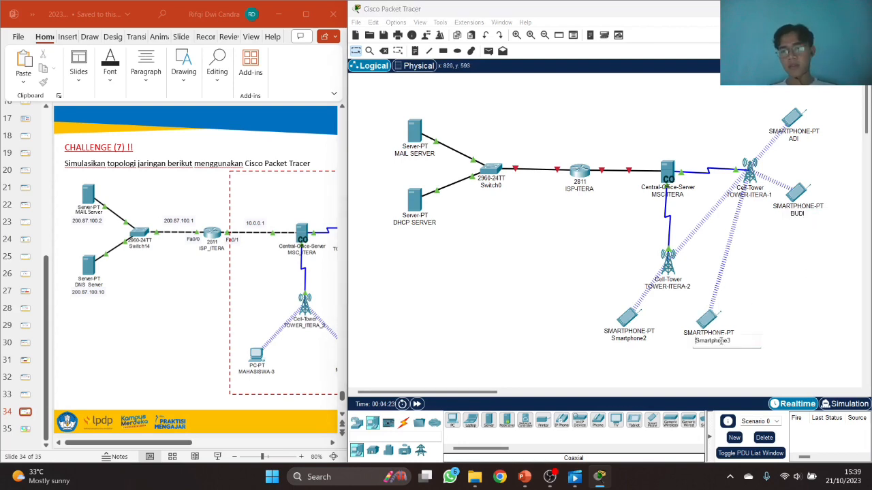
{"action": "double_click", "coordinate": [721, 341]}
{"action": "type", "text": "C"}
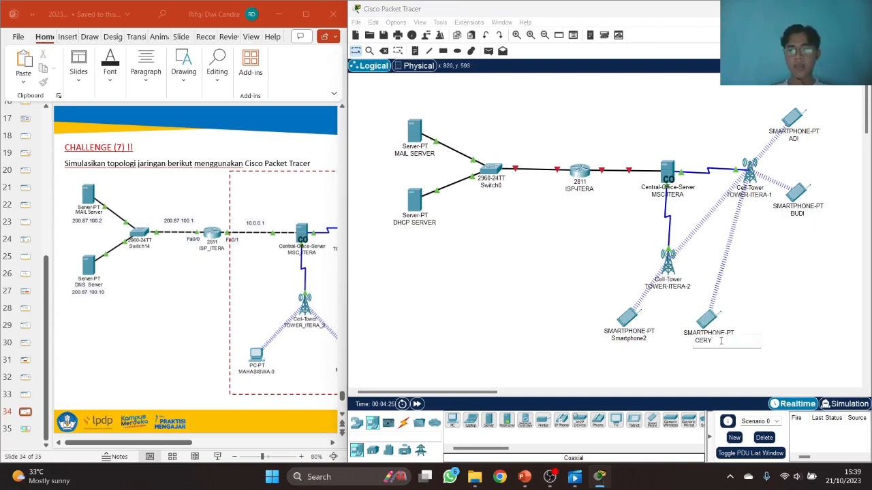
{"action": "type", "text": "ERY"}
{"action": "left_click", "coordinate": [634, 338]}
{"action": "double_click", "coordinate": [633, 338]}
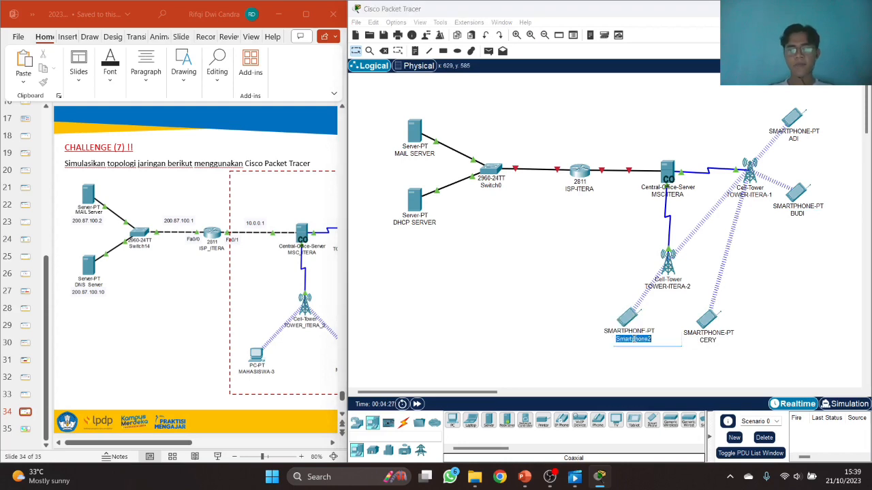
{"action": "type", "text": "DODI"}
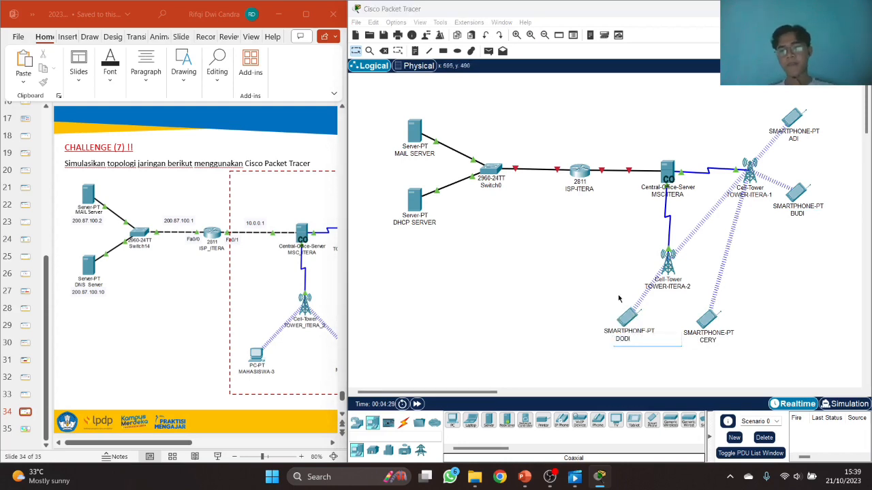
{"action": "left_click", "coordinate": [618, 299]}
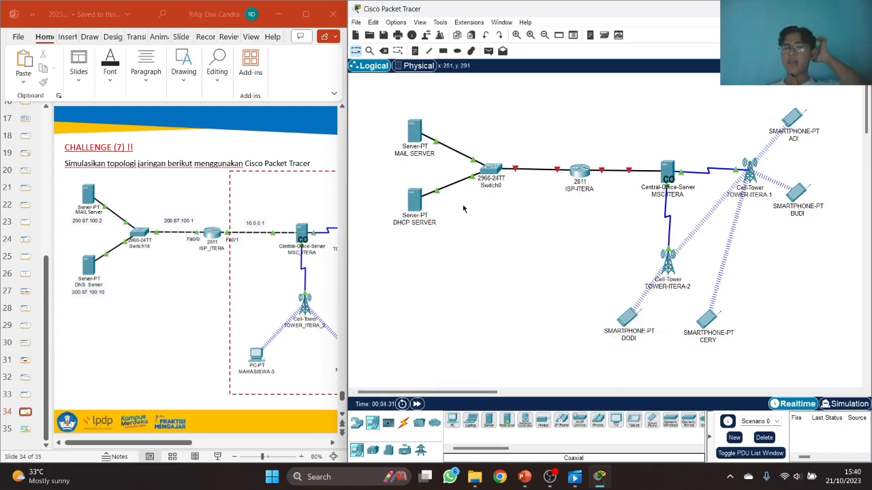
- Add notes 200.87.100.2 and 200.87.100.10 under the servers, plus 200.87.100.1 and 10.0.0.1 on the links
{"action": "left_click", "coordinate": [415, 130]}
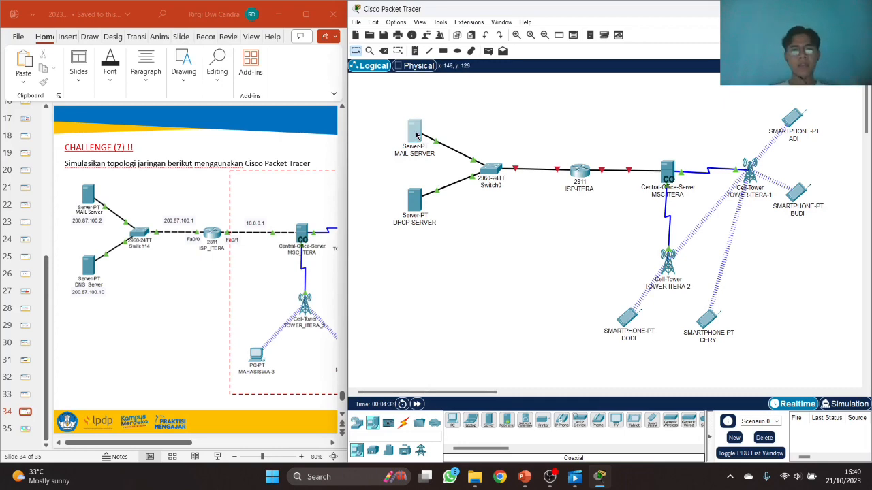
{"action": "left_click", "coordinate": [688, 99]}
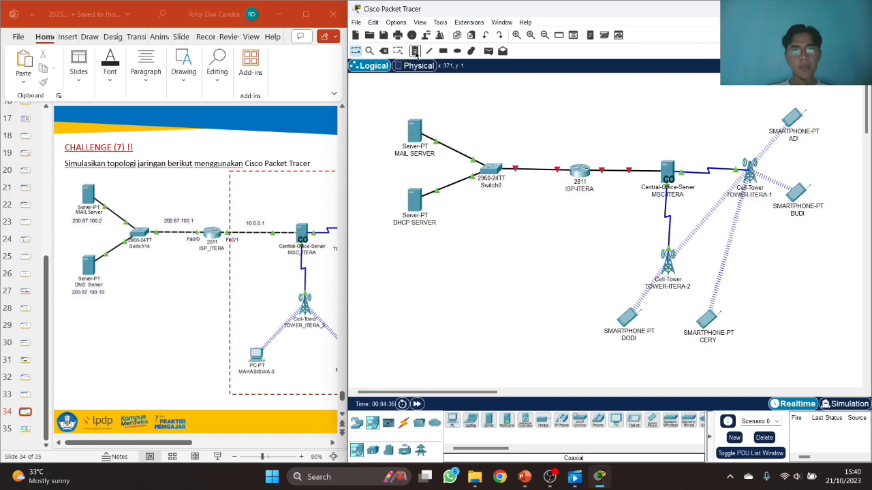
{"action": "left_click", "coordinate": [393, 164]}
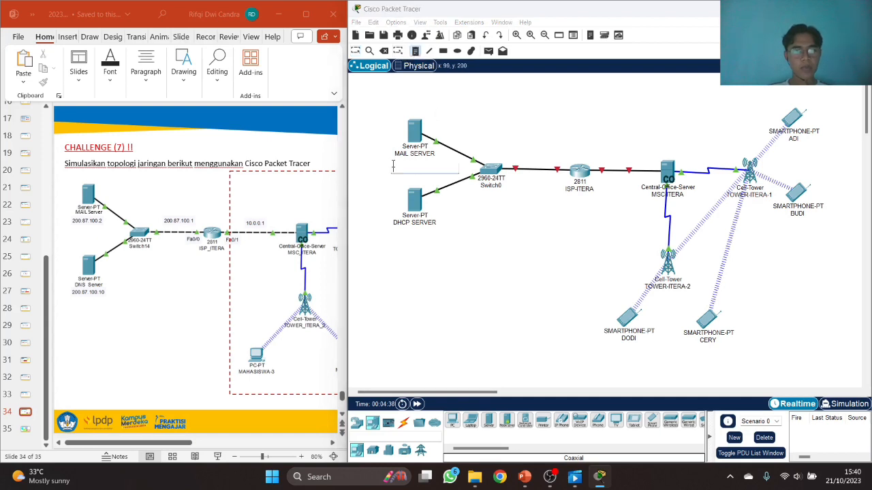
{"action": "type", "text": "200.87.100.2"}
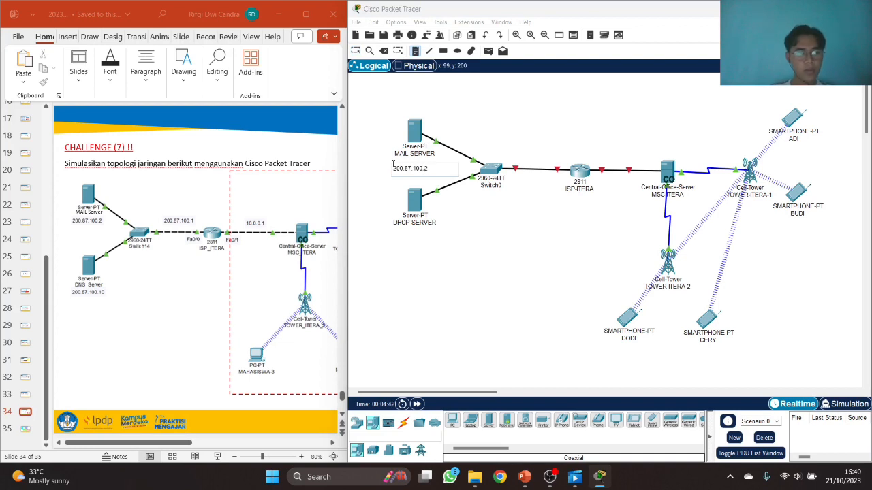
{"action": "left_click", "coordinate": [394, 240]}
{"action": "type", "text": "200.87.100.10"}
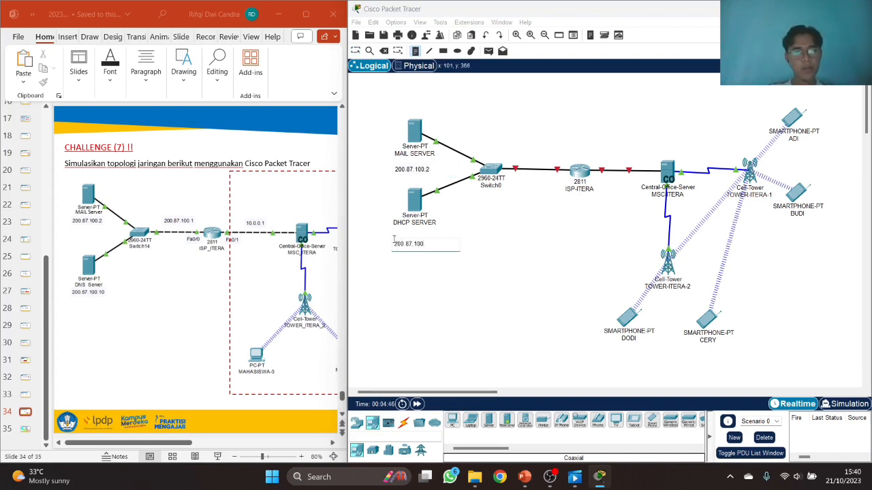
{"action": "left_click", "coordinate": [516, 156]}
{"action": "type", "text": "200.87"}
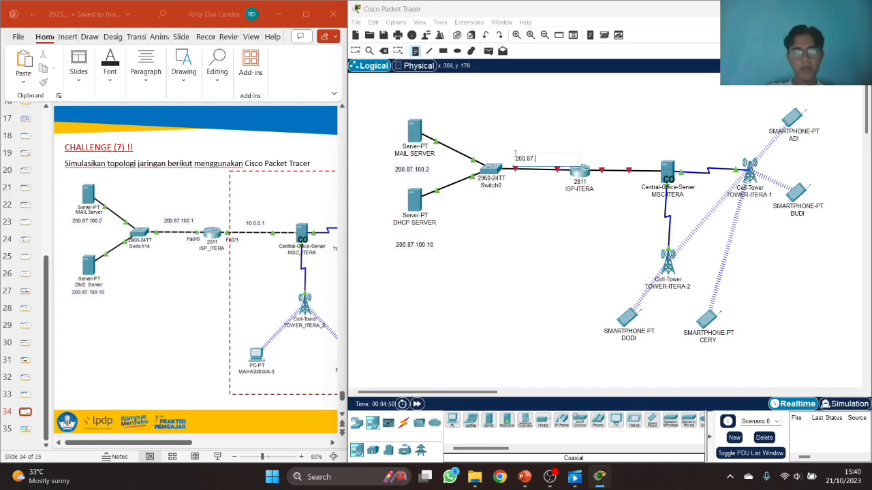
{"action": "type", "text": ".100.1"}
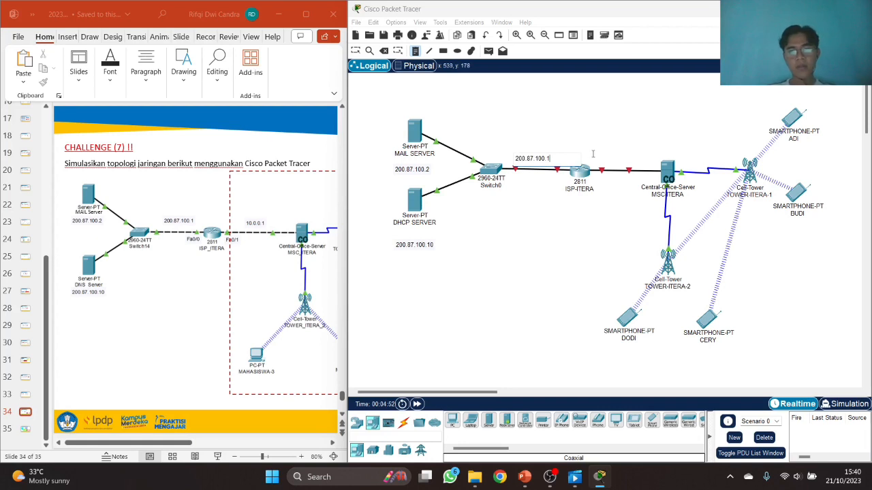
{"action": "left_click", "coordinate": [594, 156]}
{"action": "type", "text": "10.0.0.1"}
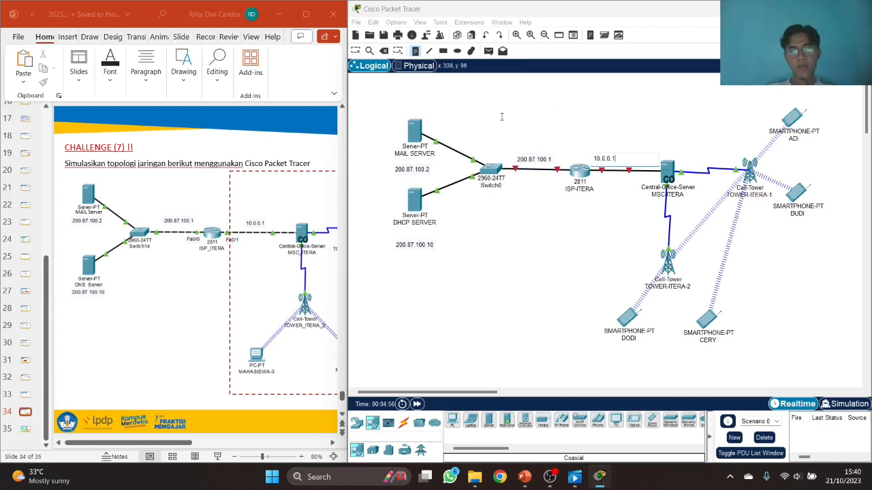
- Reposition the address notes under the servers and beside ISP-ITERA
{"action": "left_click", "coordinate": [356, 51]}
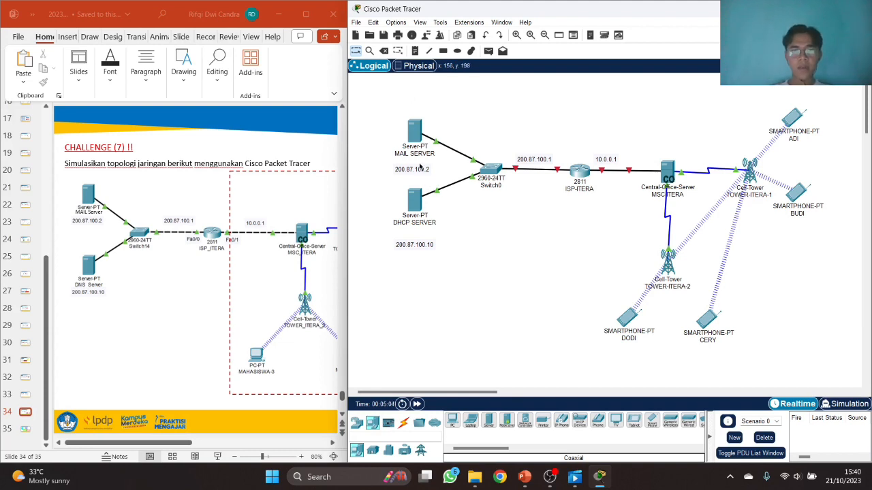
{"action": "left_click_drag", "start_coordinate": [420, 171], "coordinate": [420, 166]}
{"action": "left_click_drag", "start_coordinate": [423, 246], "coordinate": [423, 235]}
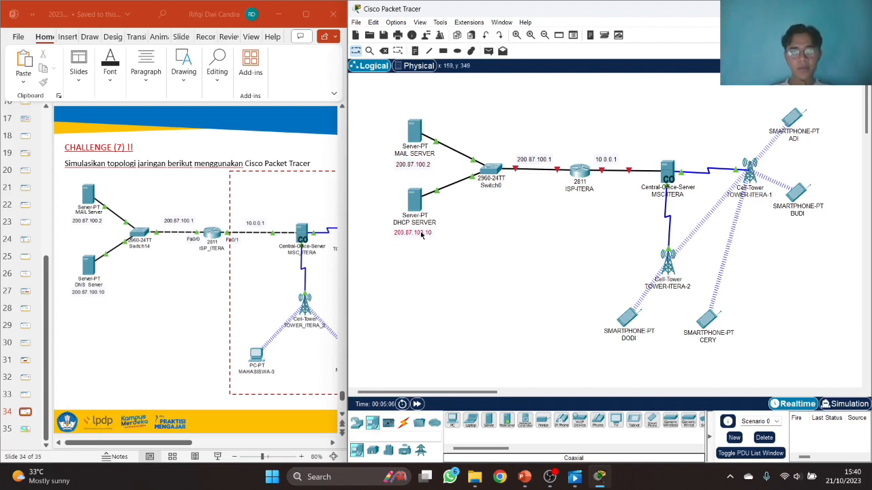
{"action": "left_click_drag", "start_coordinate": [605, 163], "coordinate": [611, 165]}
{"action": "left_click", "coordinate": [595, 146]}
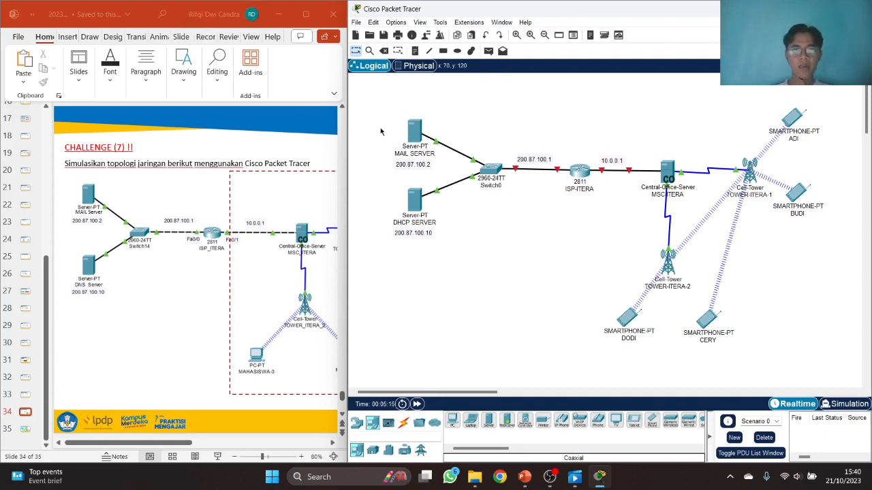
- Give MAIL SERVER gateway 200.87.100.1 and DNS server 200.87.100.10
{"action": "left_click", "coordinate": [409, 133]}
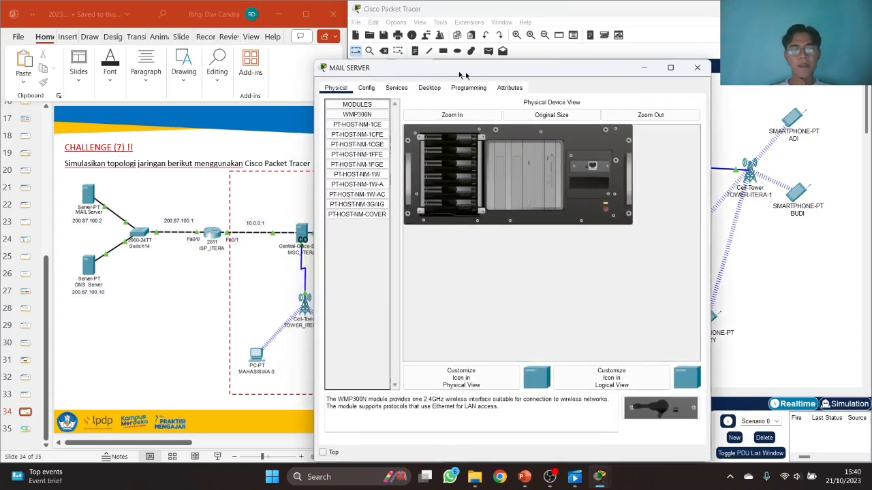
{"action": "left_click", "coordinate": [423, 92]}
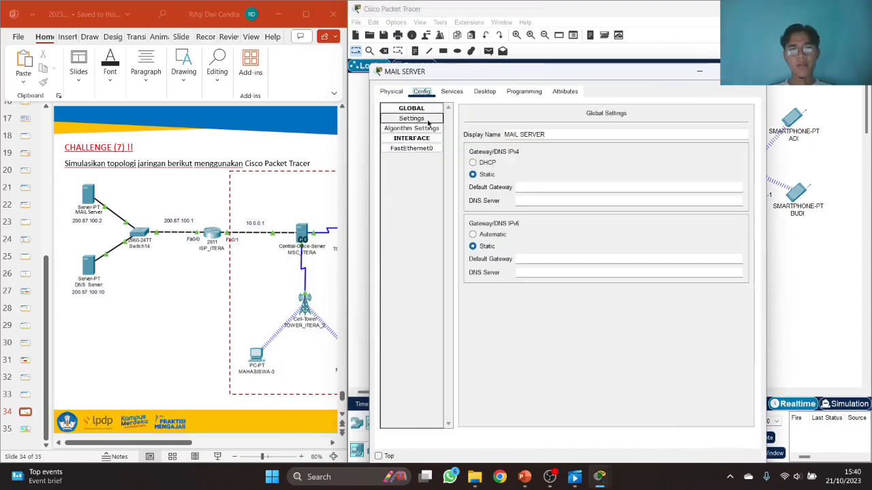
{"action": "left_click", "coordinate": [564, 187]}
{"action": "left_click_drag", "start_coordinate": [564, 73], "coordinate": [564, 214]}
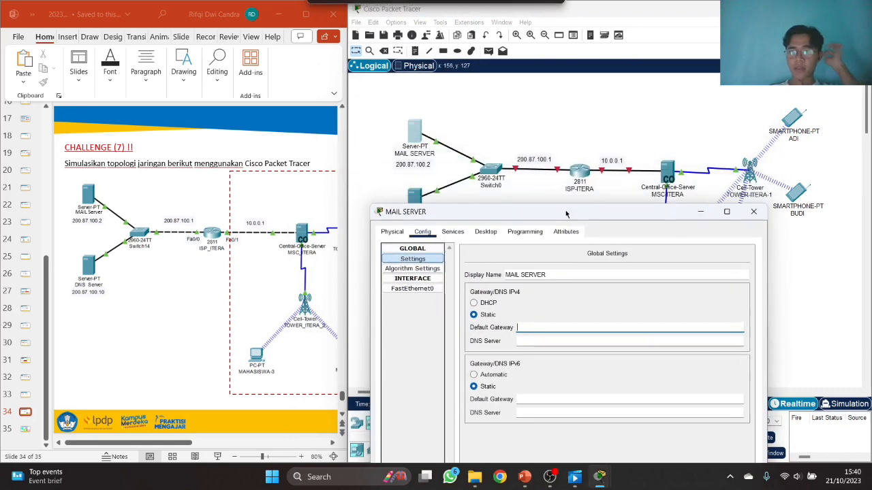
{"action": "type", "text": "20"}
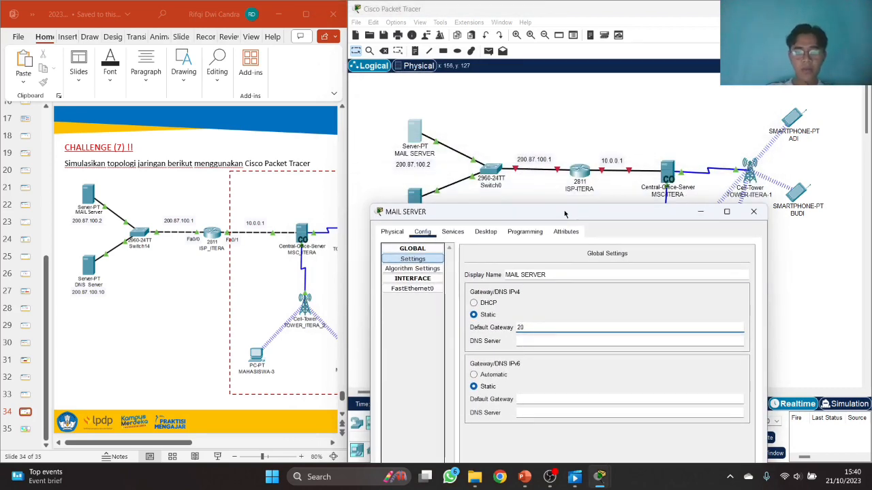
{"action": "type", "text": "0.87"}
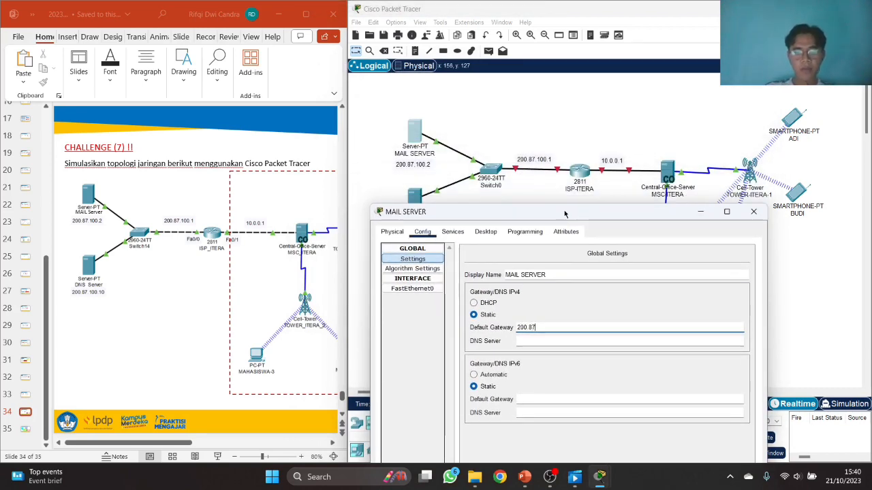
{"action": "type", "text": ".100.1"}
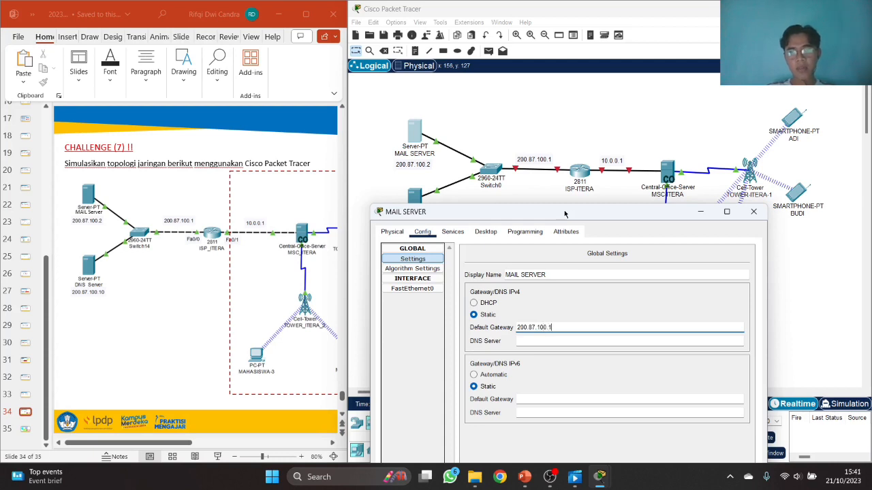
{"action": "key", "text": "Tab"}
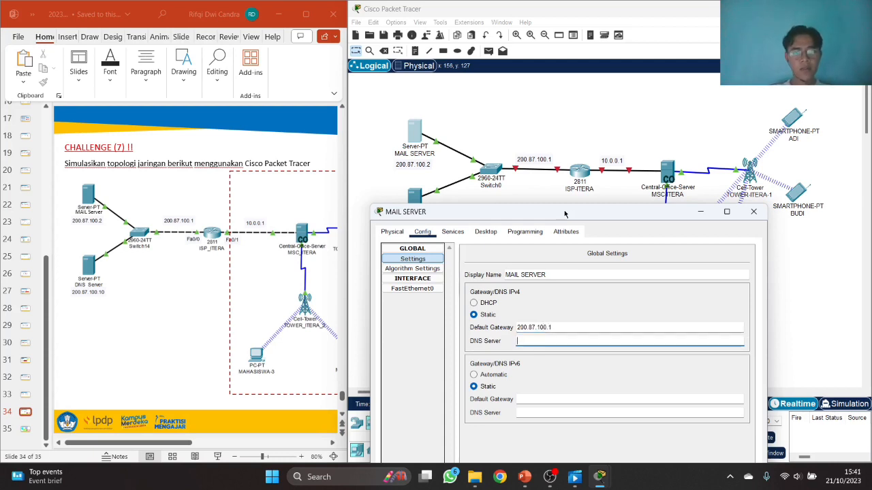
{"action": "type", "text": "200.87."}
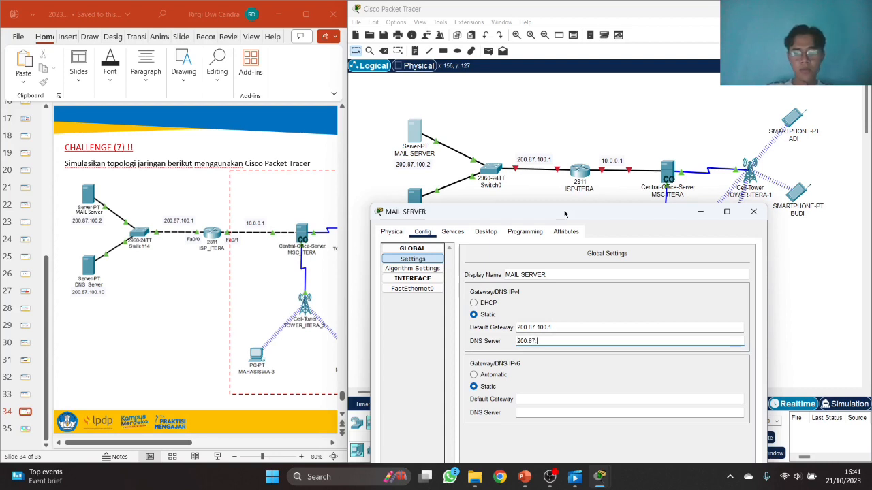
{"action": "type", "text": "100.10"}
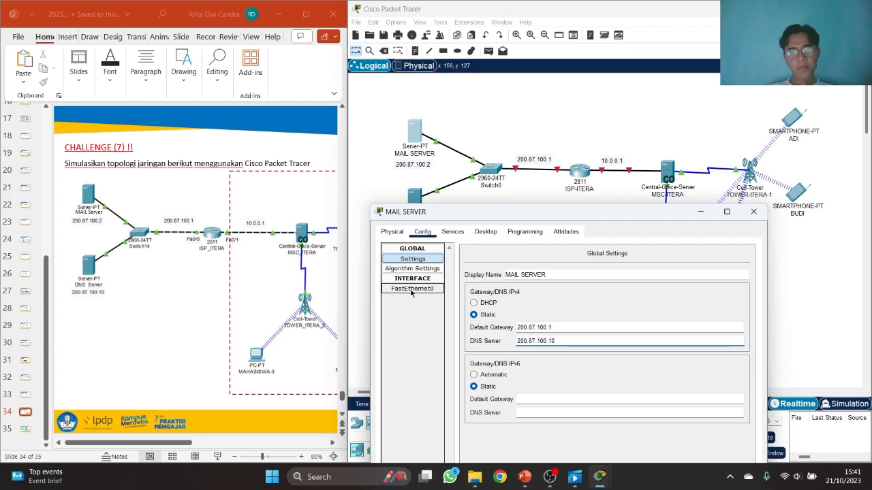
{"action": "left_click", "coordinate": [412, 290]}
- Assign FastEthernet0 the address 200.87.100.2 with mask 255.255.255.0
{"action": "left_click", "coordinate": [627, 332]}
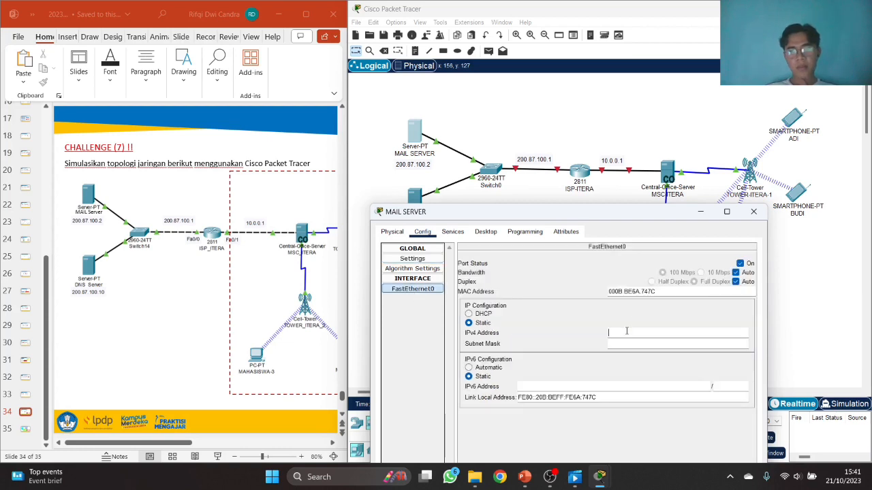
{"action": "type", "text": "2"}
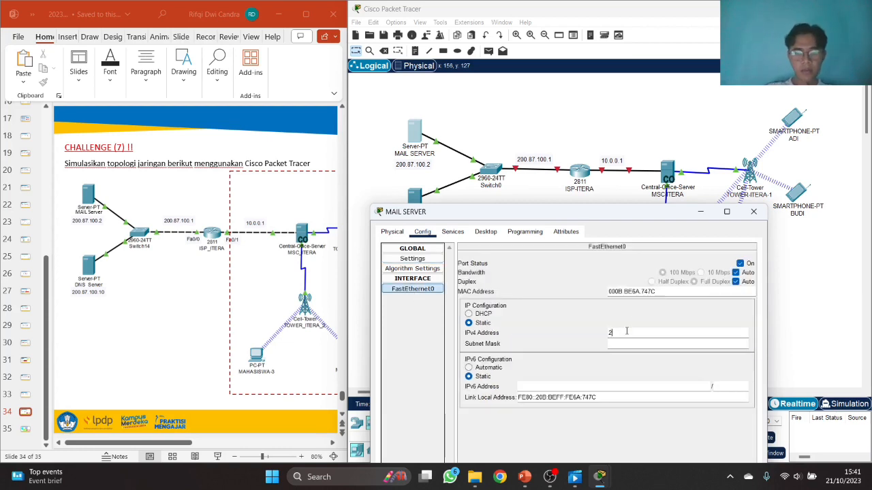
{"action": "type", "text": "00.87.100"}
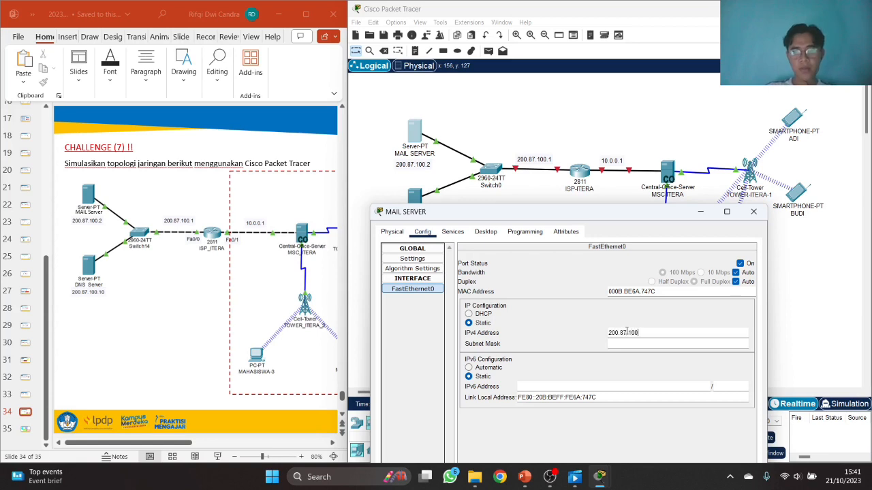
{"action": "type", "text": ".2"}
{"action": "key", "text": "Tab"}
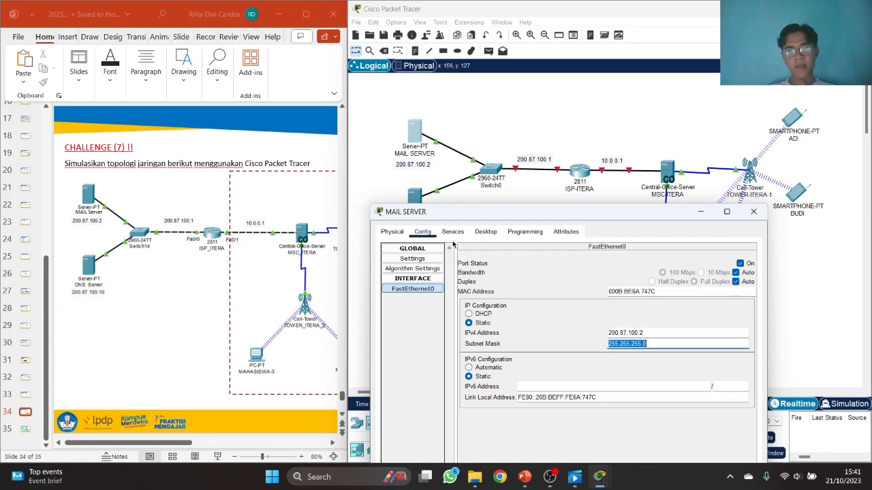
{"action": "left_click", "coordinate": [452, 232]}
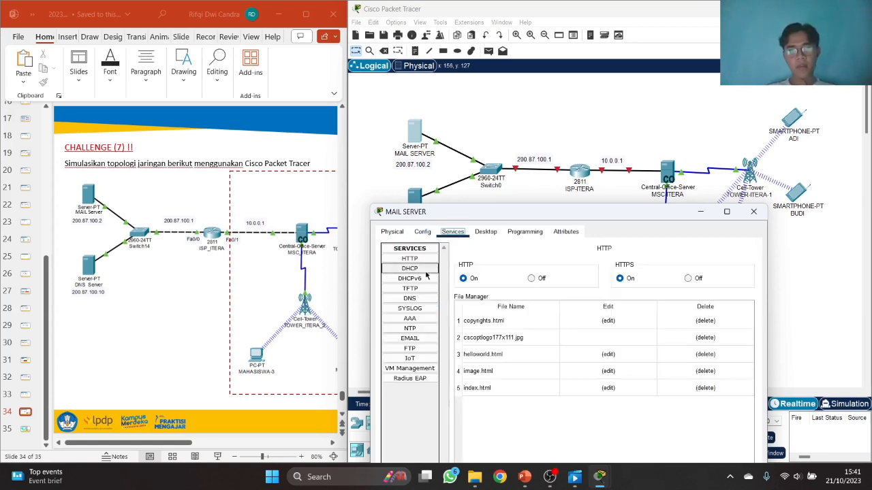
- Set the EMAIL service domain to itera.ac.id and enter the first user's name and password
{"action": "left_click", "coordinate": [410, 339]}
{"action": "left_click", "coordinate": [513, 300]}
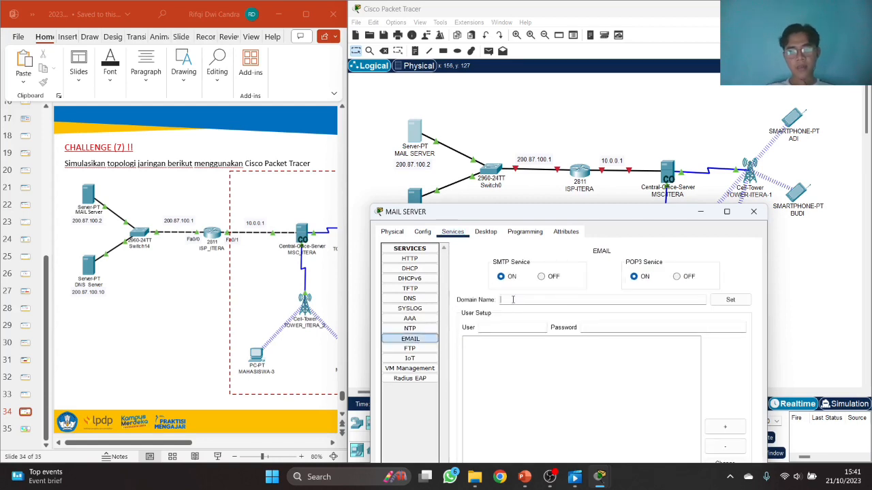
{"action": "type", "text": "ITERA"}
{"action": "key", "text": "BackSpace"}
{"action": "key", "text": "BackSpace"}
{"action": "key", "text": "BackSpace"}
{"action": "key", "text": "Tab"}
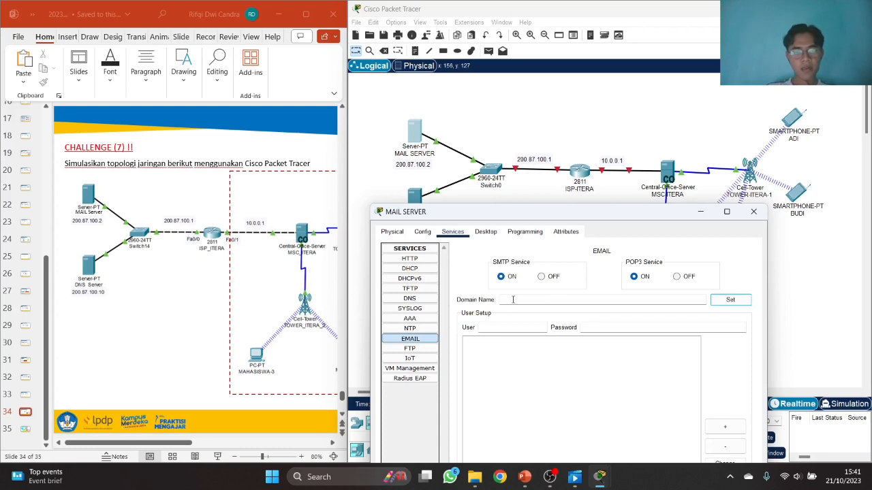
{"action": "left_click", "coordinate": [521, 300]}
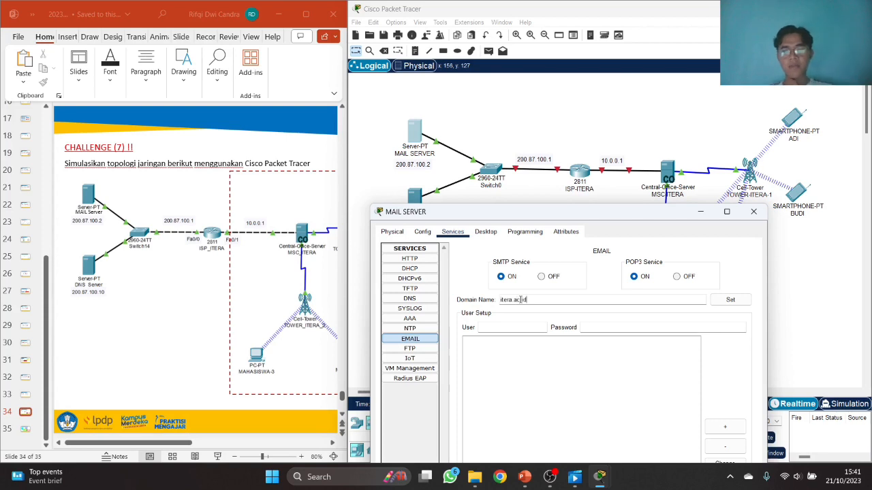
{"action": "left_click", "coordinate": [720, 303]}
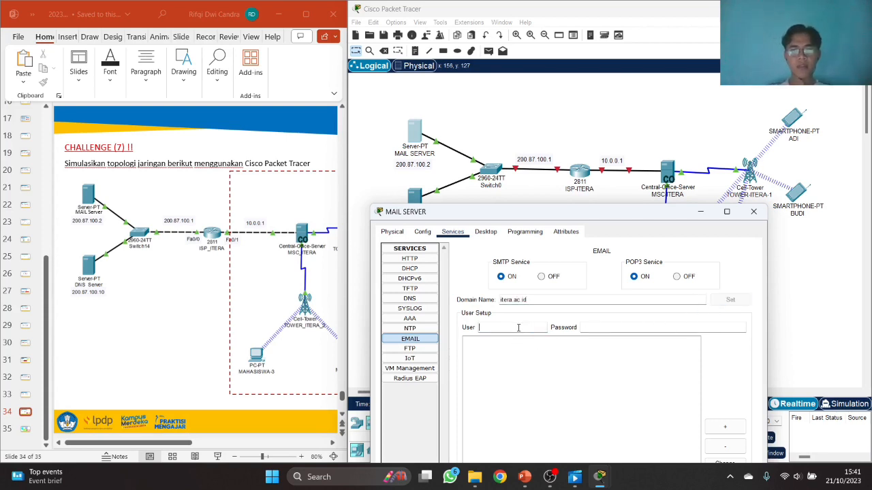
{"action": "key", "text": "Tab"}
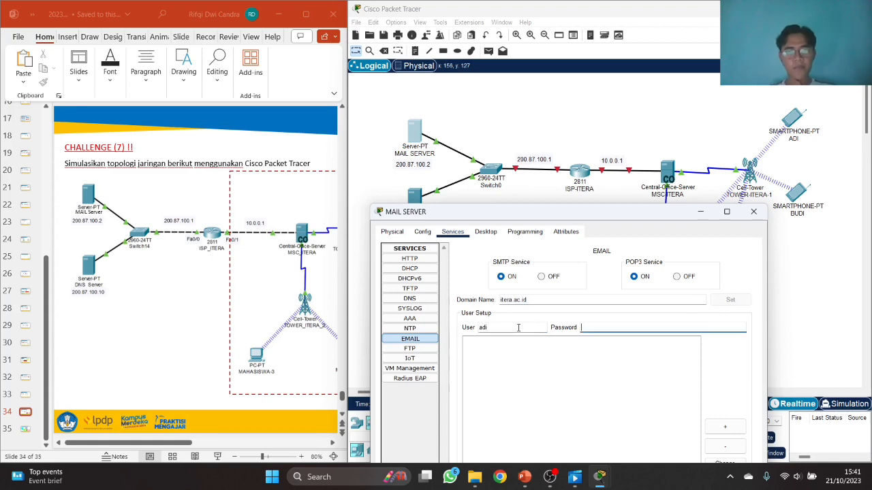
{"action": "type", "text": "12345"}
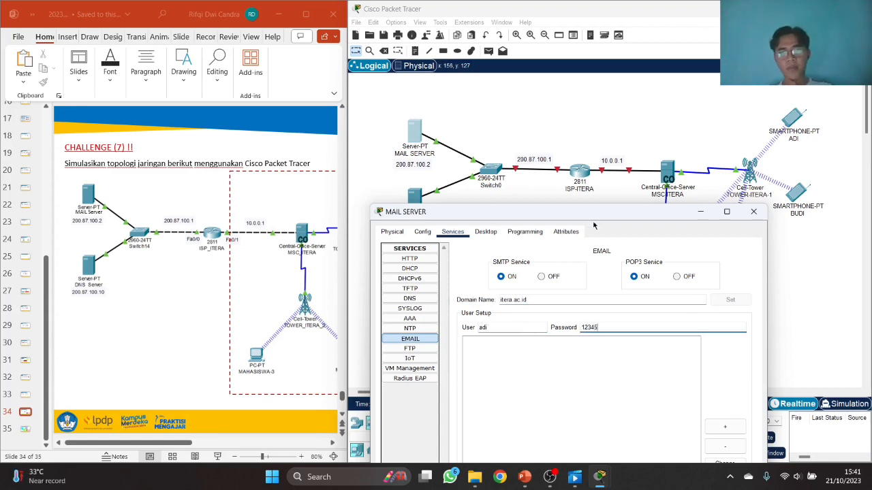
{"action": "left_click_drag", "start_coordinate": [591, 214], "coordinate": [278, 59]}
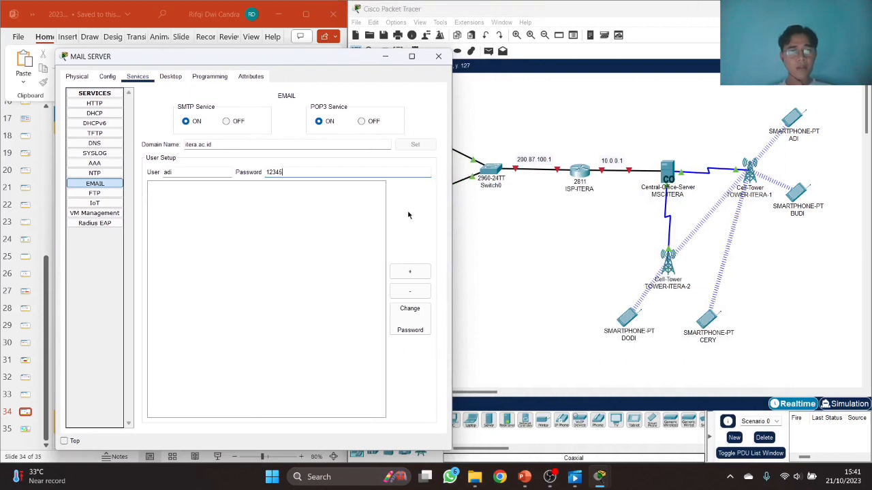
- Add mail account adi, then mail account budi with its password
{"action": "left_click", "coordinate": [421, 276]}
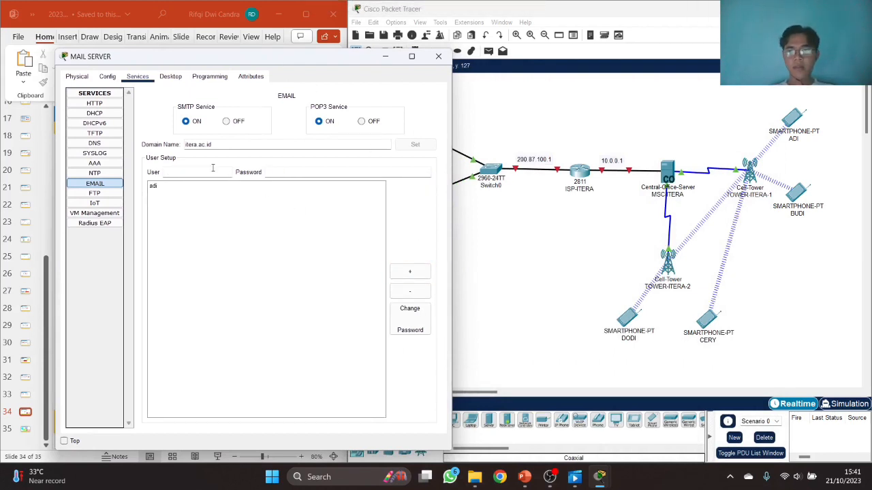
{"action": "type", "text": "budi"}
{"action": "key", "text": "Tab"}
{"action": "type", "text": "12"}
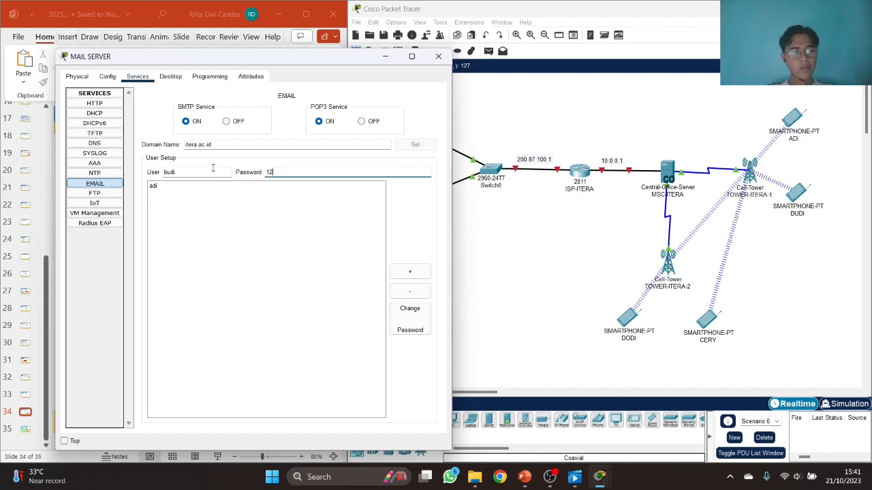
{"action": "left_click", "coordinate": [407, 272]}
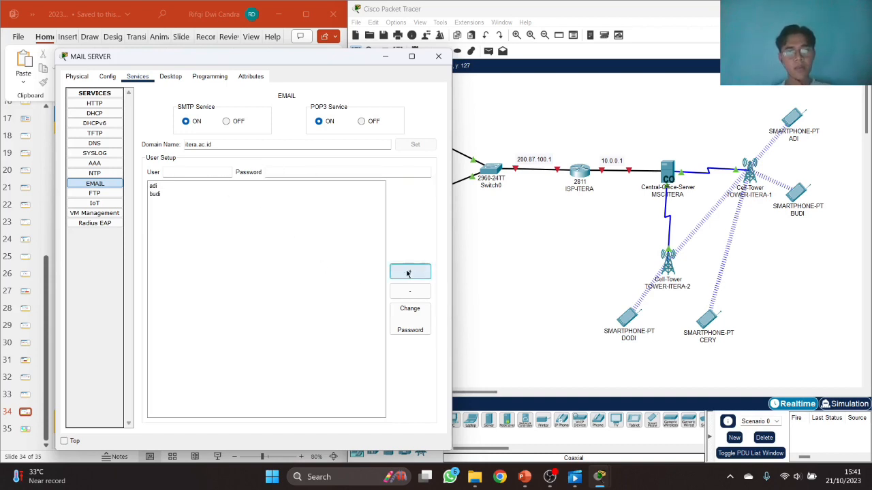
- Add mail account cery with its password
{"action": "left_click", "coordinate": [213, 169]}
{"action": "type", "text": "ce"}
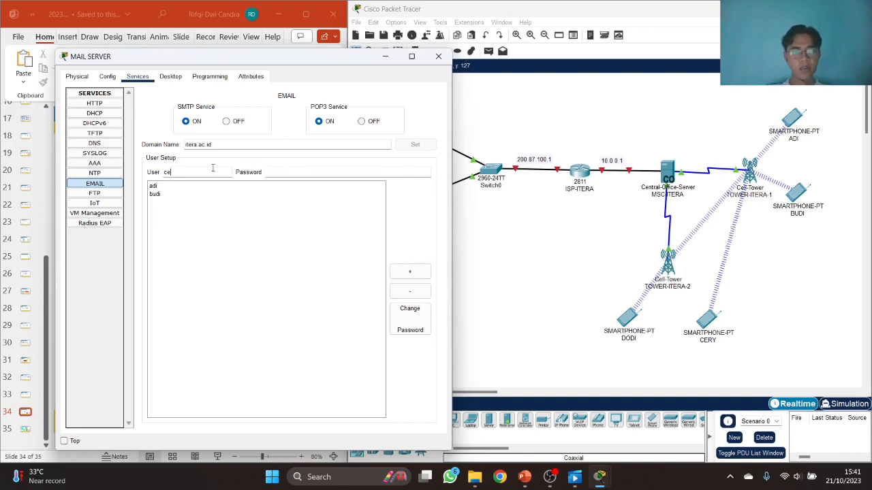
{"action": "type", "text": "ry"}
{"action": "key", "text": "Tab"}
{"action": "type", "text": "12345"}
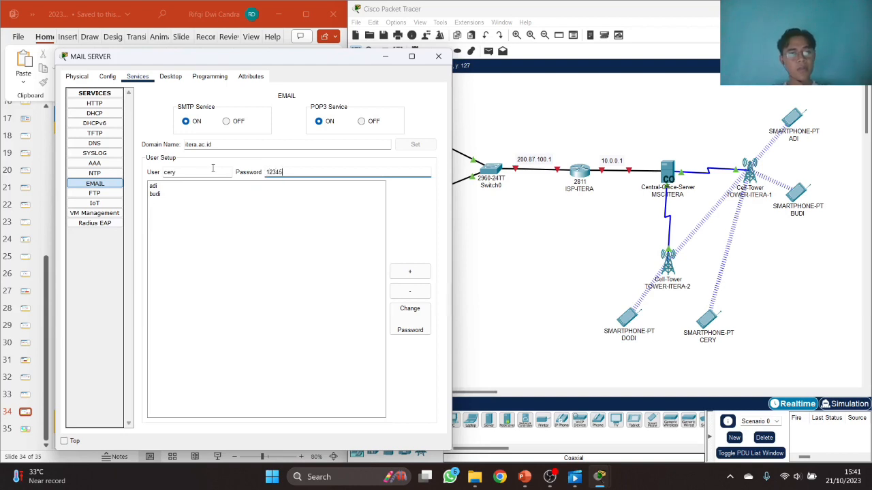
{"action": "left_click", "coordinate": [410, 272]}
- Add the fourth mail account dodi with its password and close the MAIL SERVER window
{"action": "left_click", "coordinate": [207, 173]}
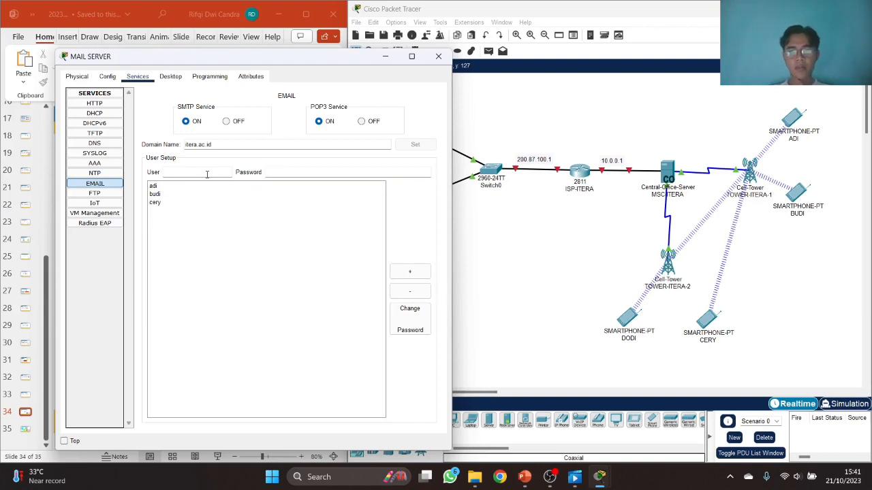
{"action": "key", "text": "Tab"}
{"action": "type", "text": "123"}
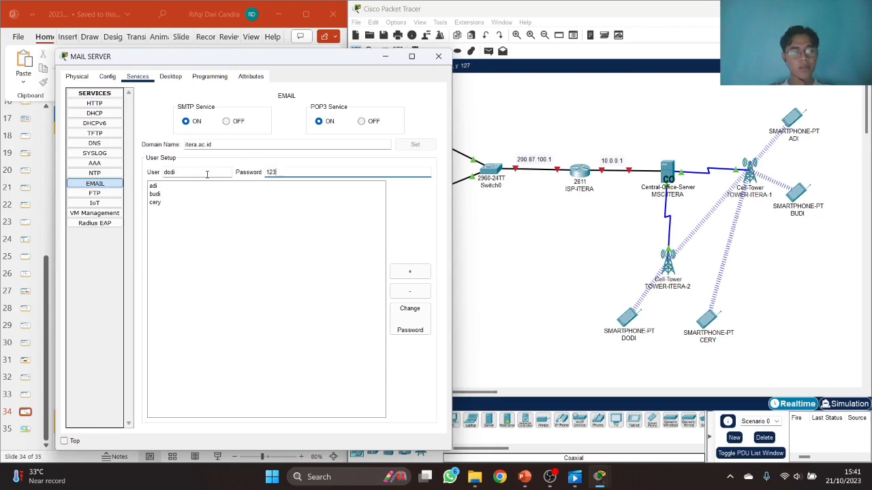
{"action": "left_click", "coordinate": [410, 272]}
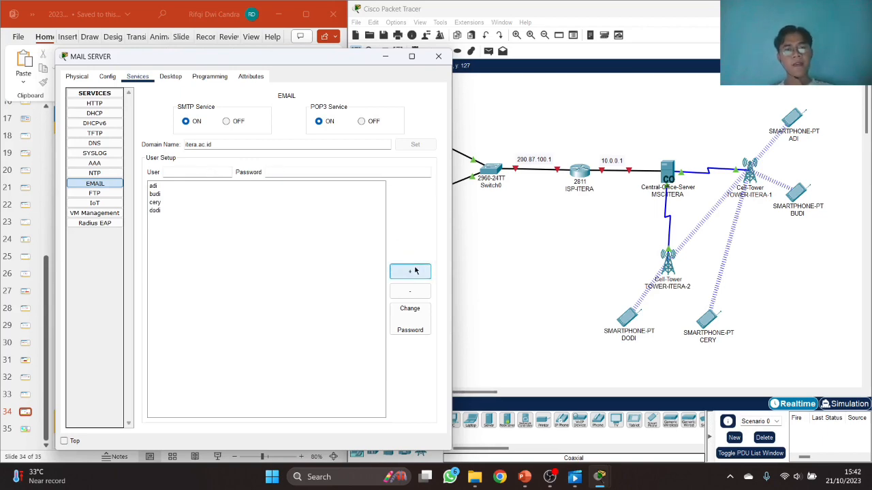
{"action": "left_click", "coordinate": [438, 57]}
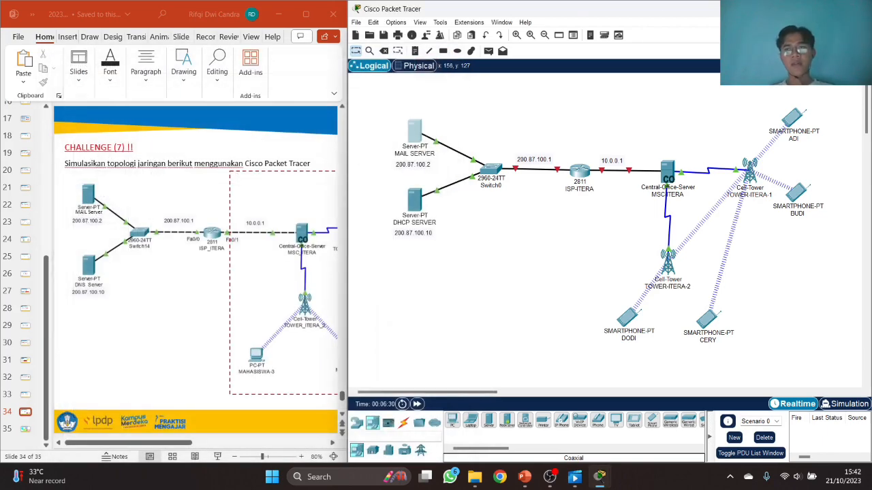
- Maximize Packet Tracer and shift all topology devices to the right
{"action": "left_click", "coordinate": [833, 9]}
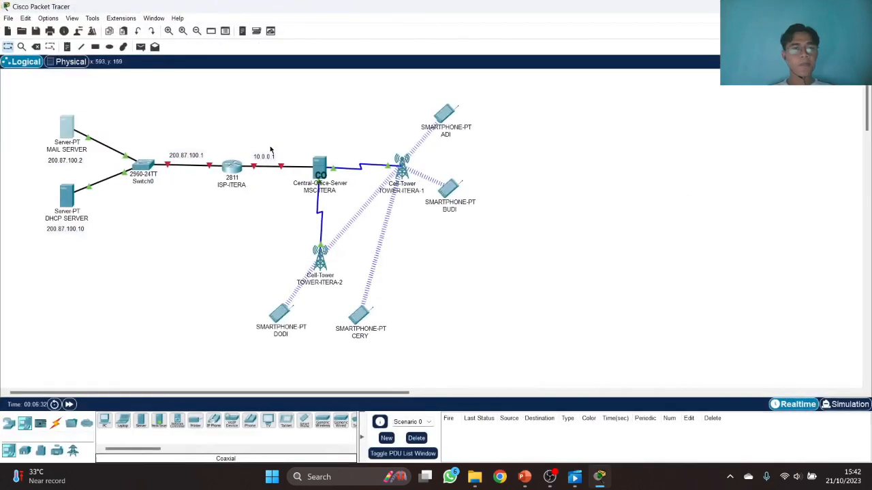
{"action": "left_click_drag", "start_coordinate": [27, 87], "coordinate": [481, 366]}
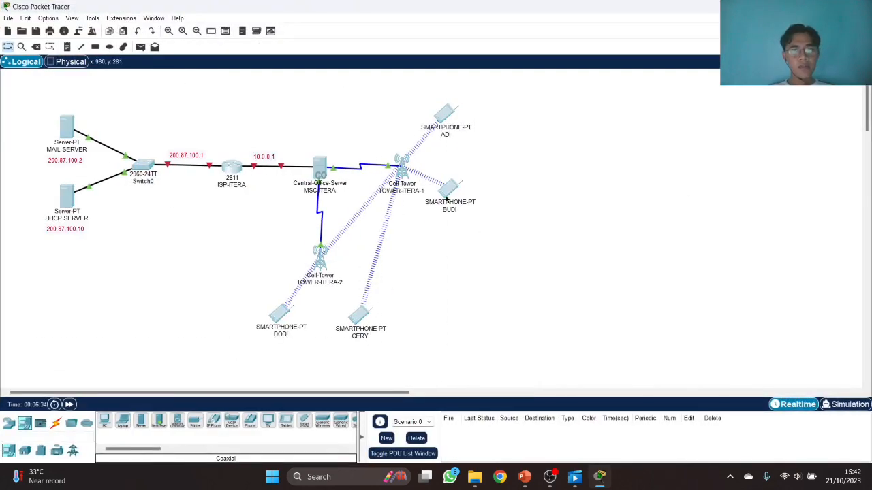
{"action": "left_click_drag", "start_coordinate": [449, 193], "coordinate": [608, 190]}
{"action": "left_click", "coordinate": [640, 225]}
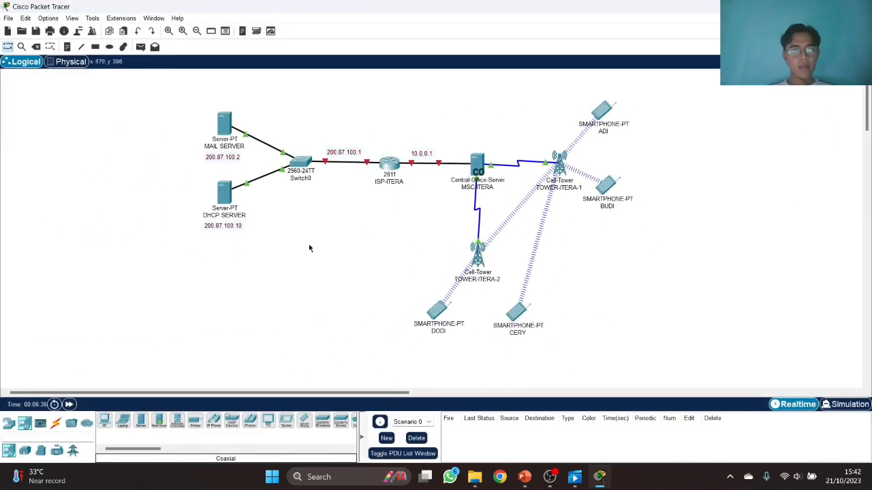
- Return to the topology window and begin editing the DHCP SERVER name label
{"action": "left_click", "coordinate": [224, 194]}
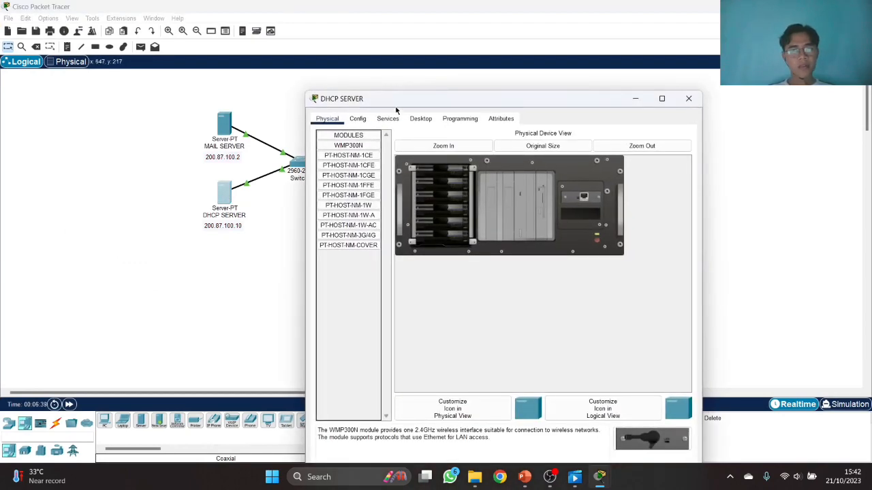
{"action": "key", "text": "alt+Tab"}
{"action": "key", "text": "alt+Tab"}
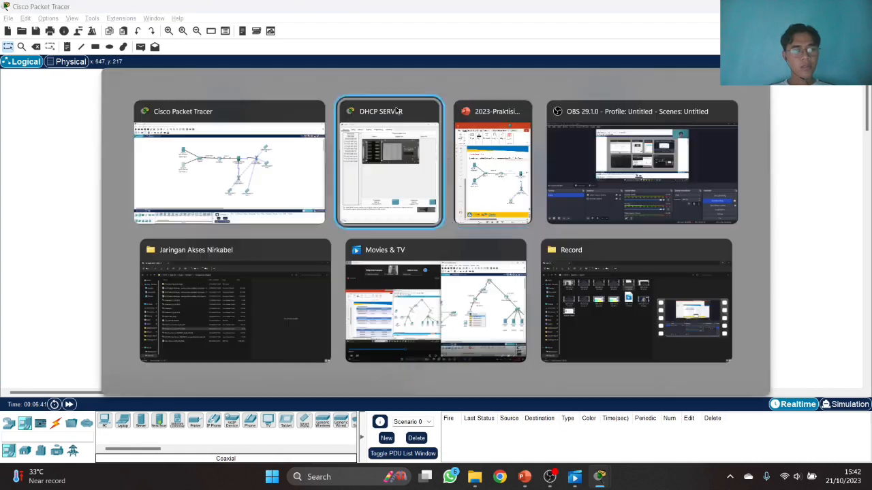
{"action": "key", "text": "alt+Tab"}
{"action": "left_click", "coordinate": [396, 110]}
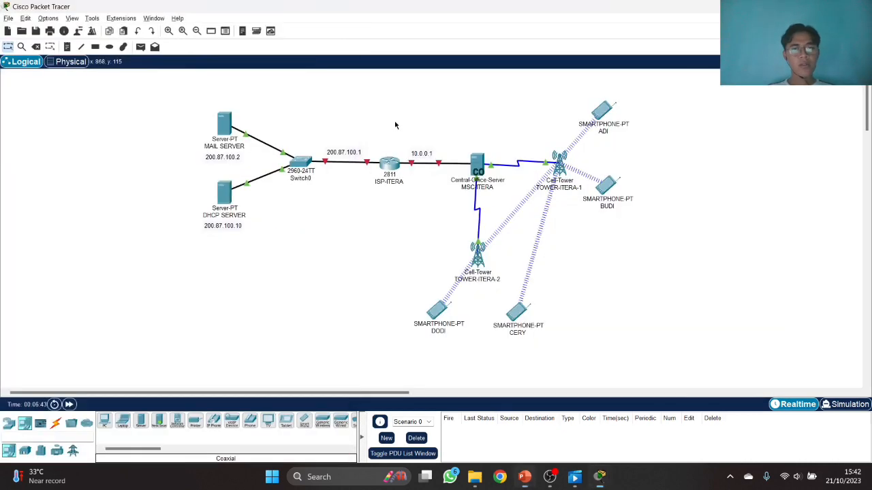
{"action": "left_click", "coordinate": [233, 215]}
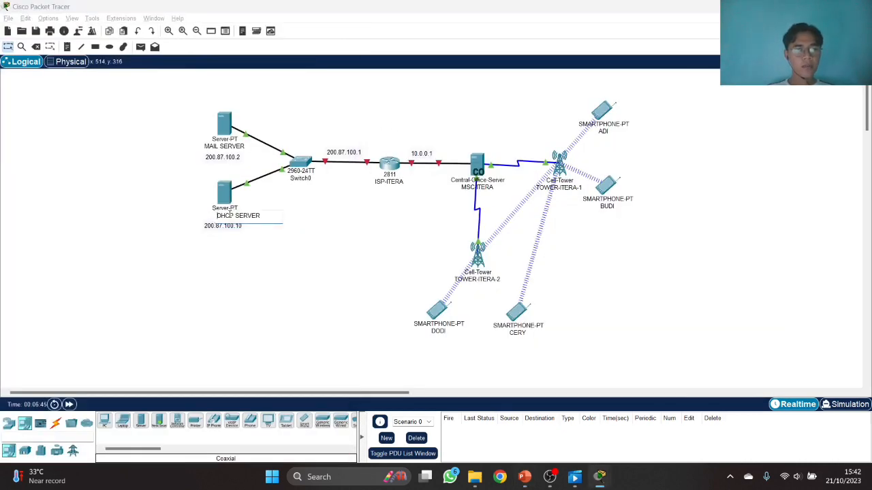
- Relabel DHCP SERVER as DNS SERVER and open its Config global settings
{"action": "key", "text": "BackSpace"}
{"action": "key", "text": "BackSpace"}
{"action": "key", "text": "BackSpace"}
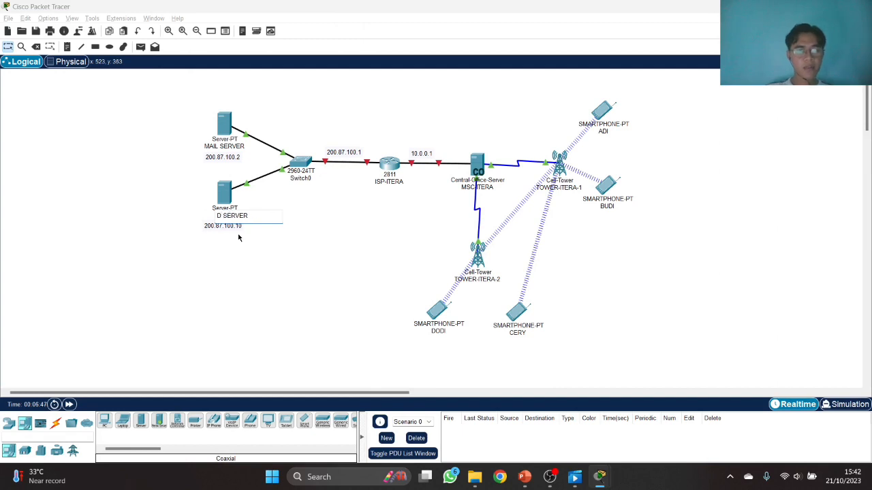
{"action": "type", "text": "ns"}
{"action": "key", "text": "BackSpace"}
{"action": "key", "text": "BackSpace"}
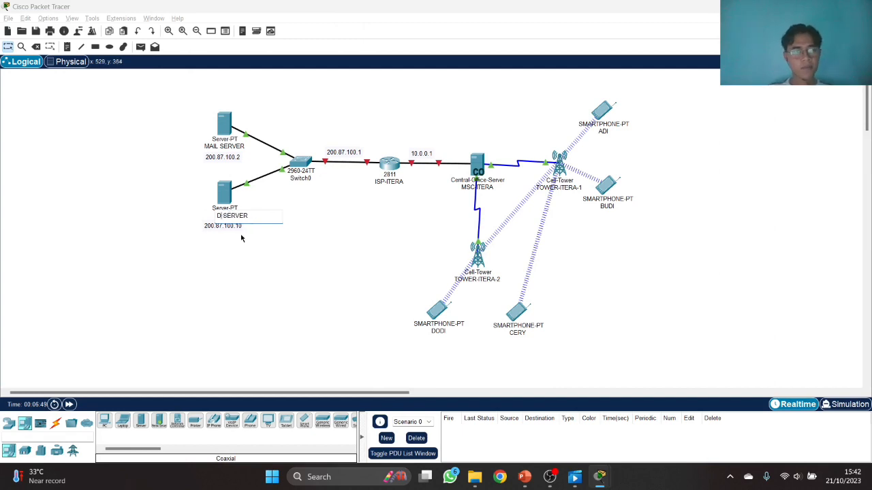
{"action": "type", "text": "NS"}
{"action": "key", "text": "Return"}
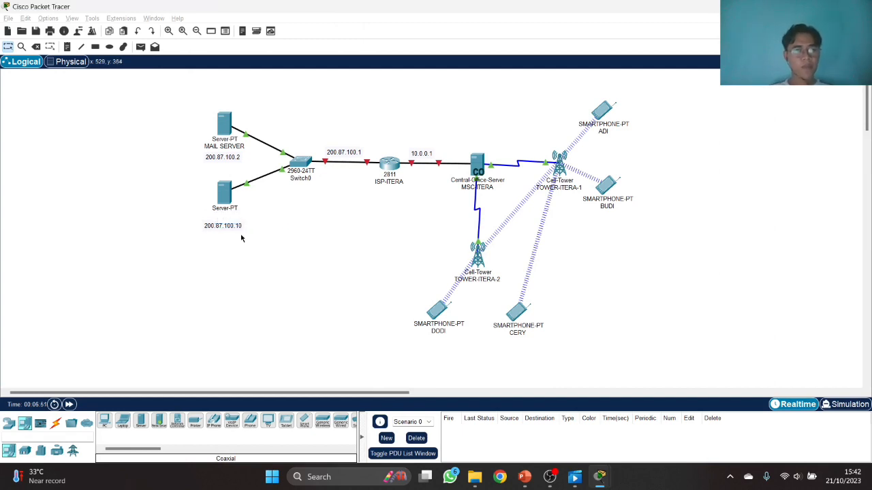
{"action": "left_click", "coordinate": [227, 195]}
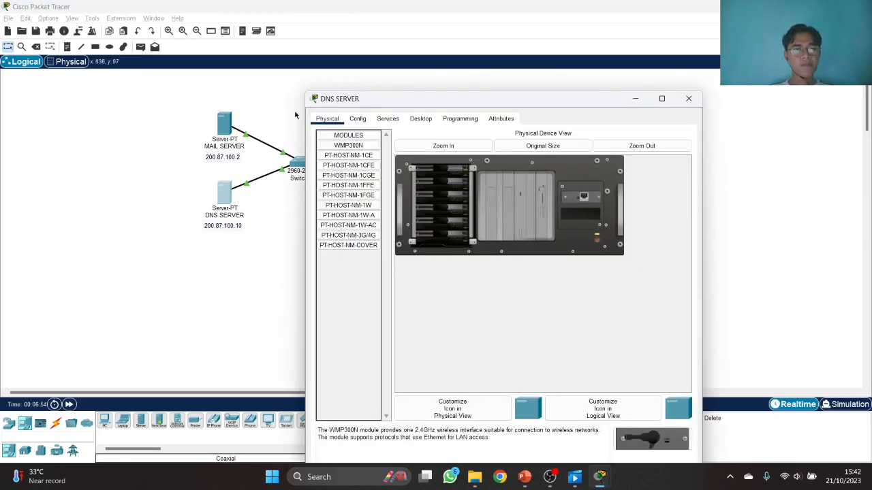
{"action": "left_click", "coordinate": [360, 119]}
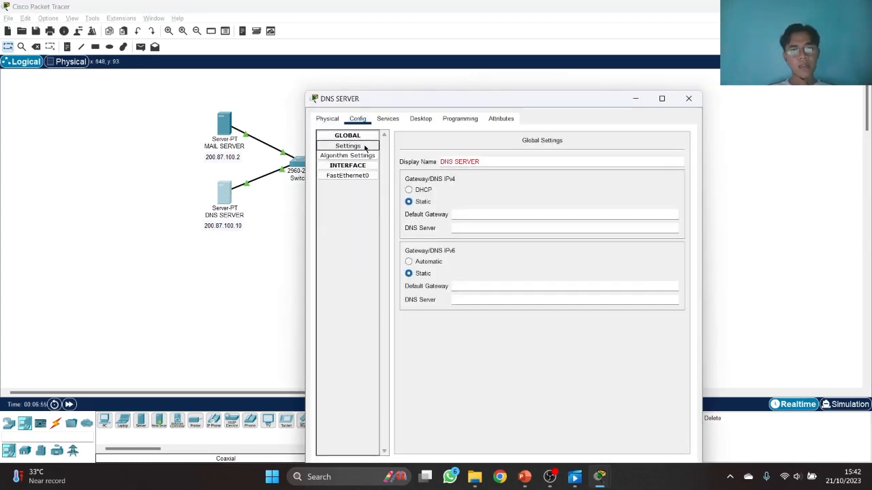
- Close and reopen the DNS SERVER settings window
{"action": "left_click", "coordinate": [266, 243]}
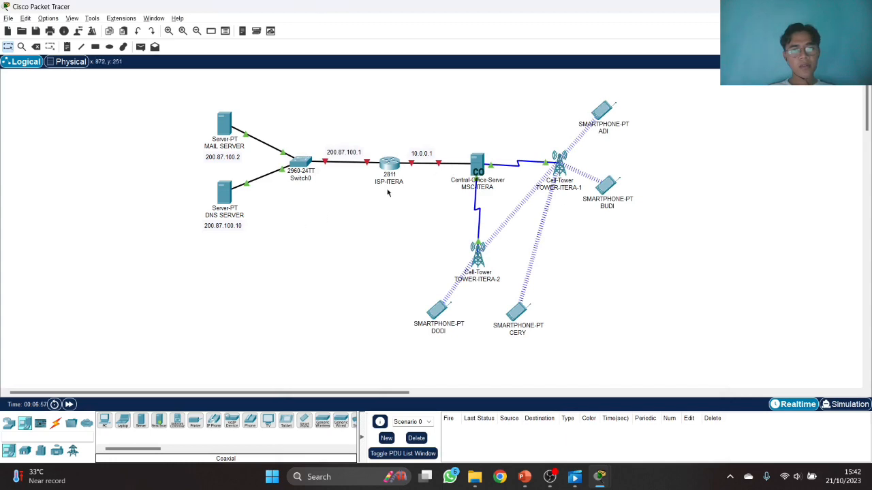
{"action": "left_click", "coordinate": [218, 195]}
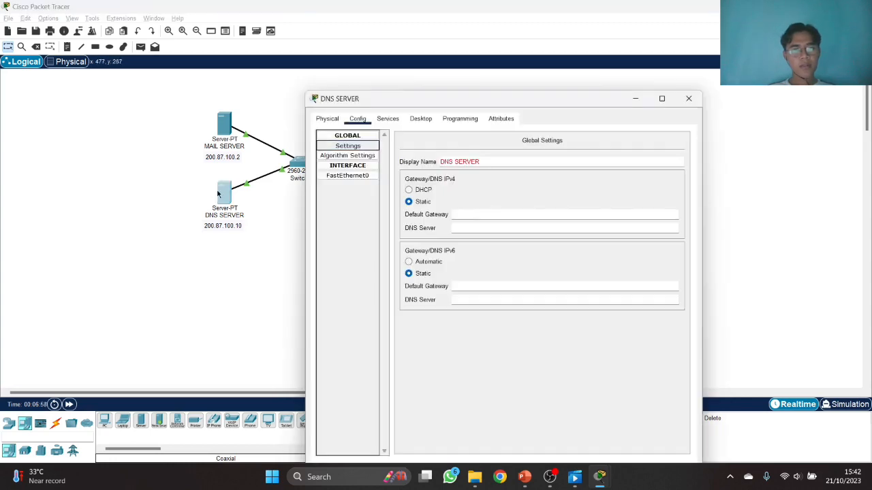
{"action": "left_click", "coordinate": [415, 163]}
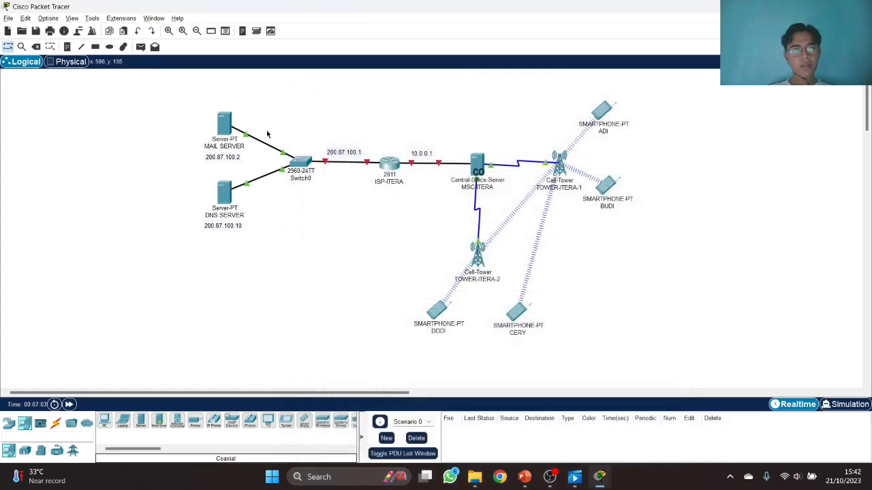
- Review the MAIL SERVER's global gateway and DNS settings, close it, keeping the DNS SERVER name
{"action": "left_click", "coordinate": [225, 125]}
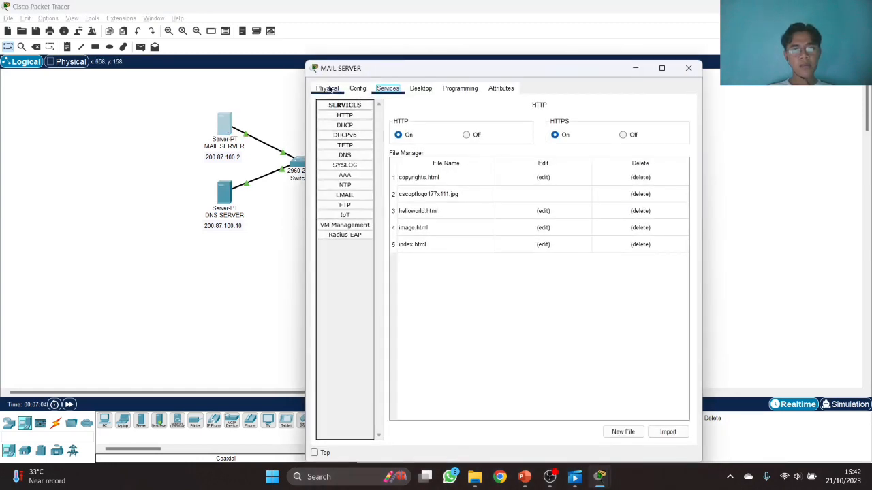
{"action": "left_click", "coordinate": [327, 89]}
{"action": "left_click", "coordinate": [357, 89]}
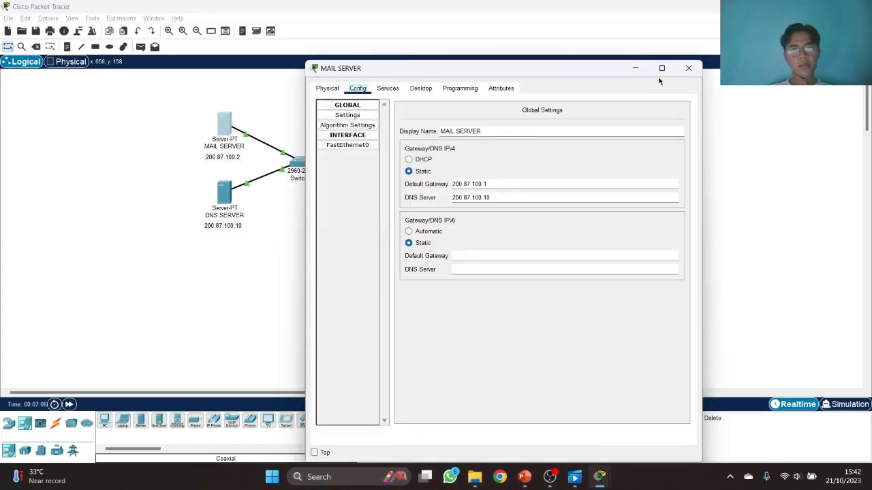
{"action": "left_click", "coordinate": [688, 68]}
{"action": "left_click", "coordinate": [230, 218]}
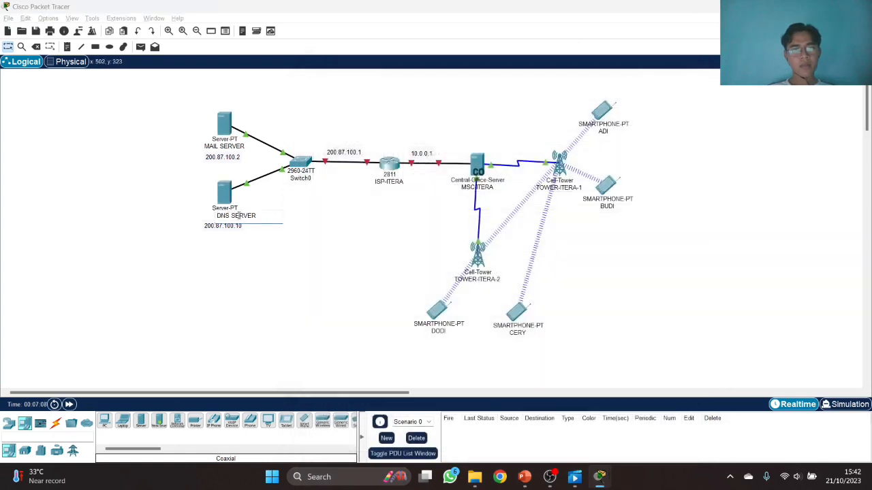
{"action": "left_click", "coordinate": [250, 248]}
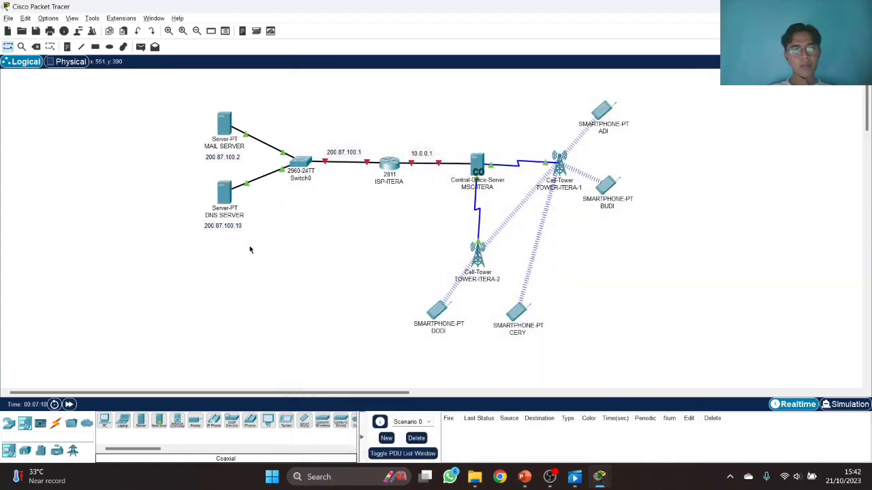
- Set the DNS SERVER's default gateway to 200.87.100.1 and DNS server to 200.87.100.10
{"action": "left_click", "coordinate": [230, 195]}
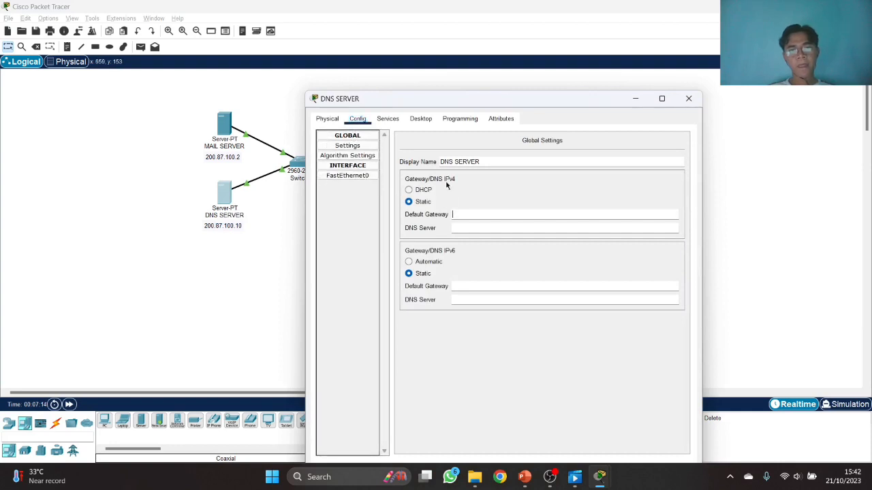
{"action": "left_click", "coordinate": [463, 214]}
{"action": "left_click_drag", "start_coordinate": [446, 99], "coordinate": [555, 103]}
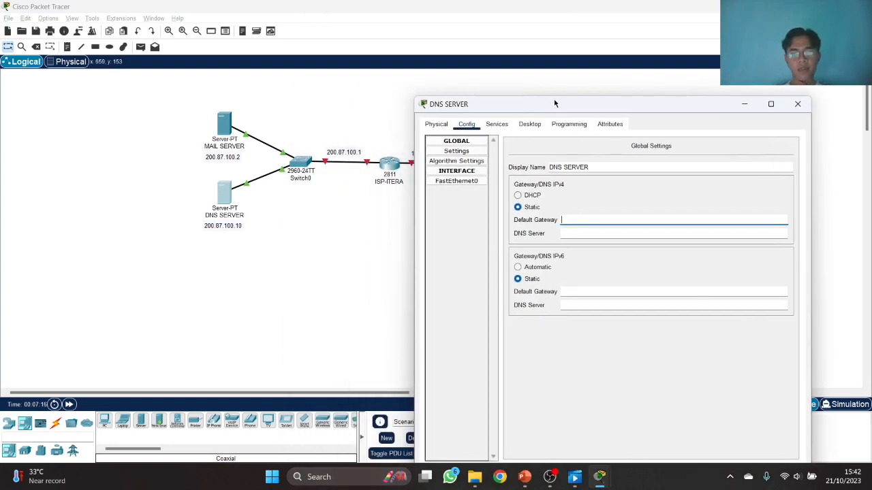
{"action": "type", "text": "200.87.100.1"}
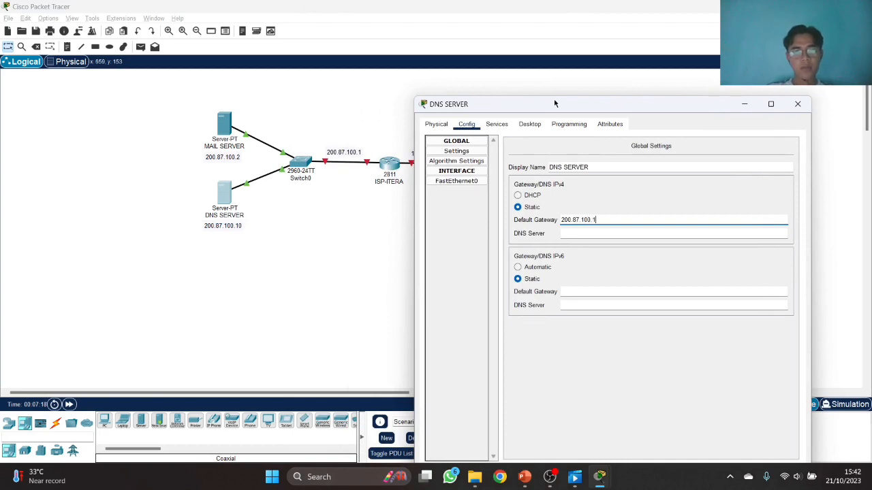
{"action": "key", "text": "Tab"}
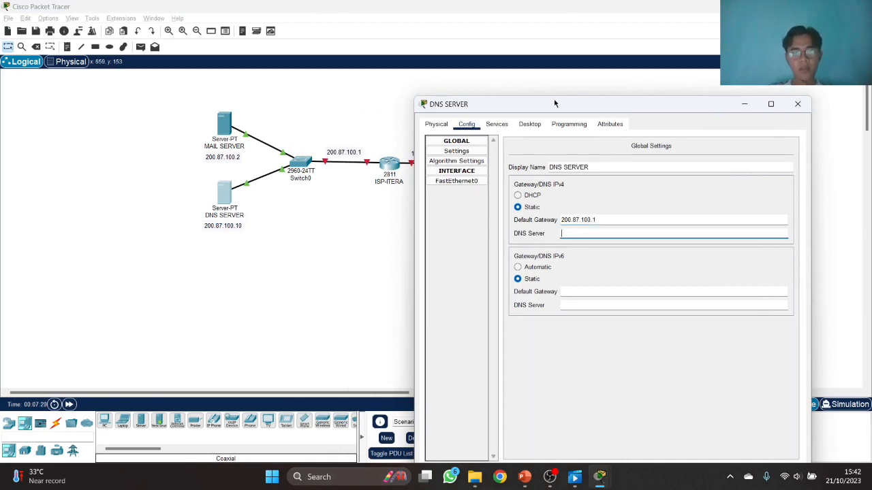
{"action": "type", "text": "200.87"}
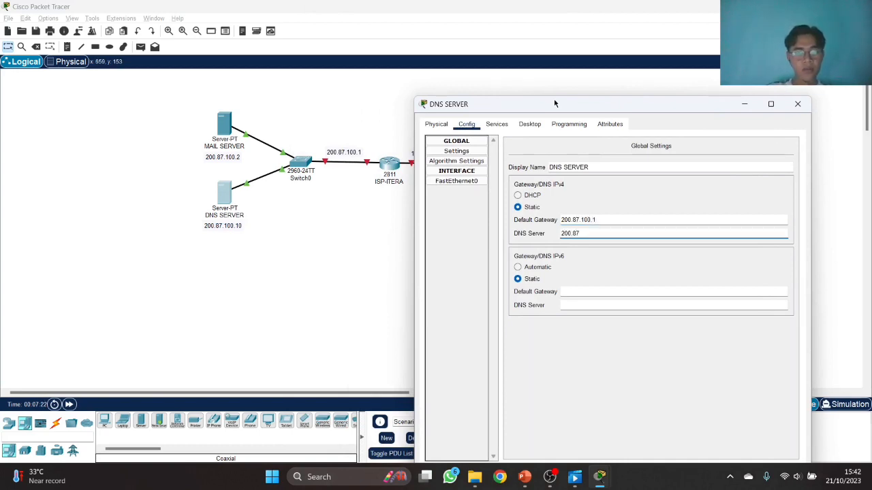
{"action": "type", "text": ".100.10"}
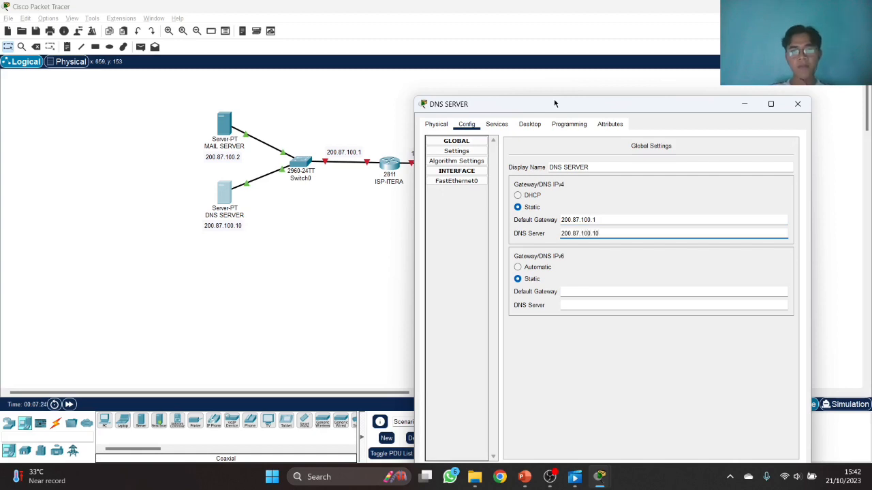
- Give FastEthernet0 IPv4 address 200.87.100.10 with mask 255.255.255.0
{"action": "left_click", "coordinate": [476, 182]}
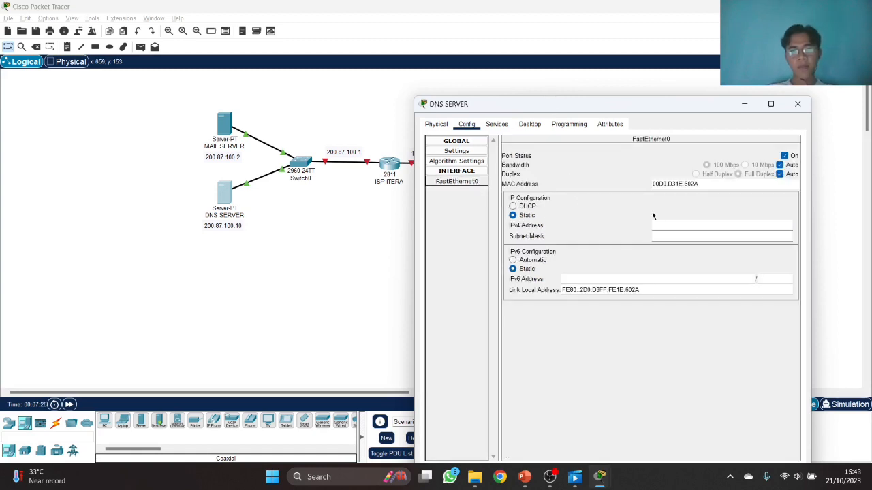
{"action": "left_click", "coordinate": [659, 225]}
{"action": "type", "text": "200.8"}
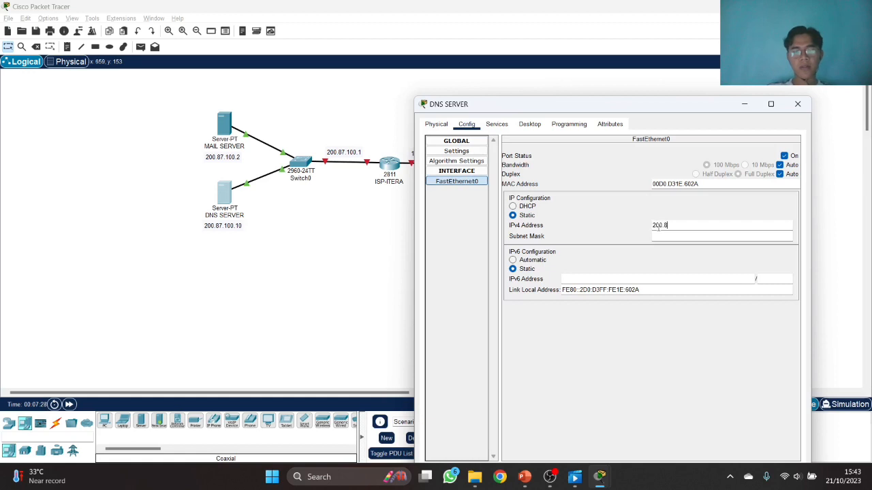
{"action": "type", "text": "7.100.10"}
{"action": "key", "text": "Tab"}
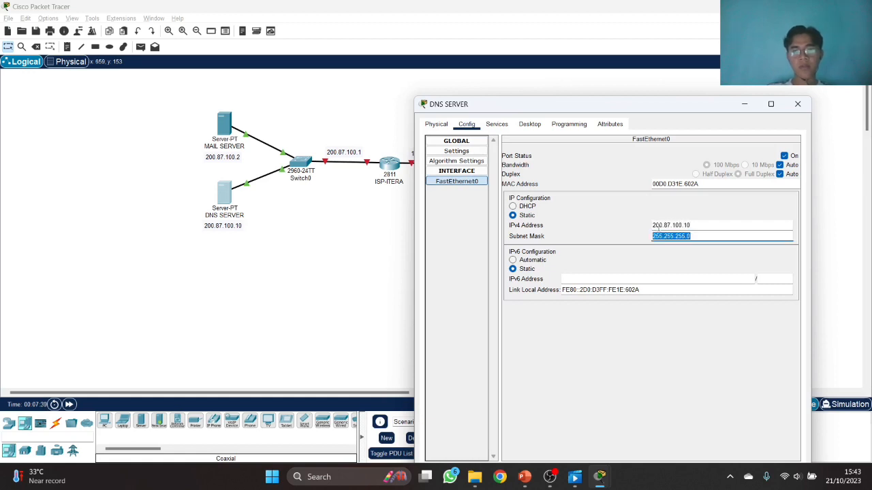
{"action": "left_click", "coordinate": [497, 124]}
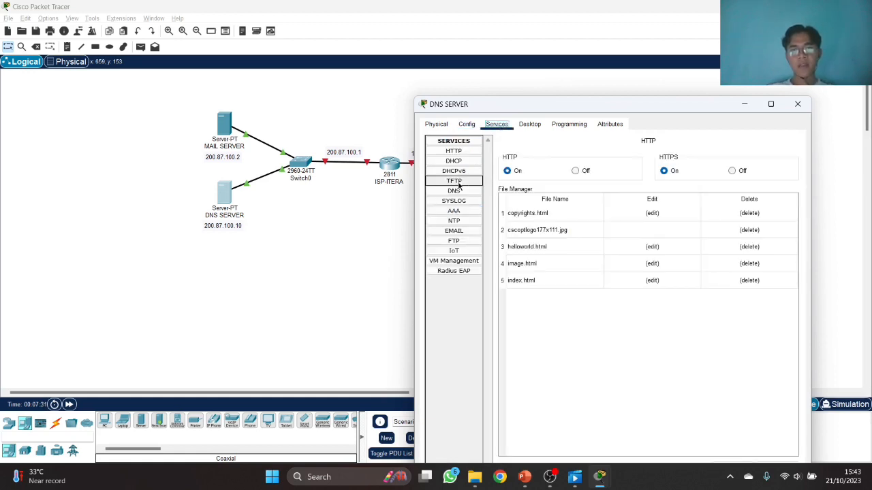
- Turn the DNS service on and add an A record itera.ac.id → 200.87.100.10
{"action": "left_click", "coordinate": [471, 192]}
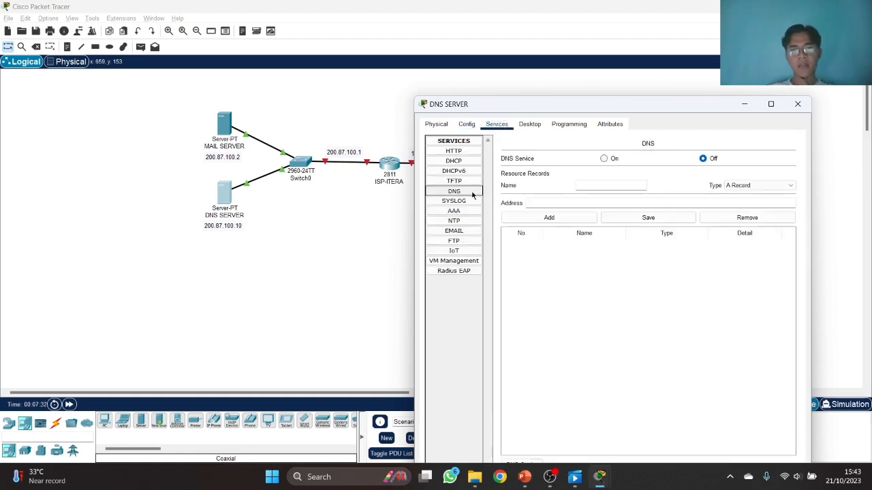
{"action": "left_click", "coordinate": [605, 158]}
{"action": "left_click", "coordinate": [604, 183]}
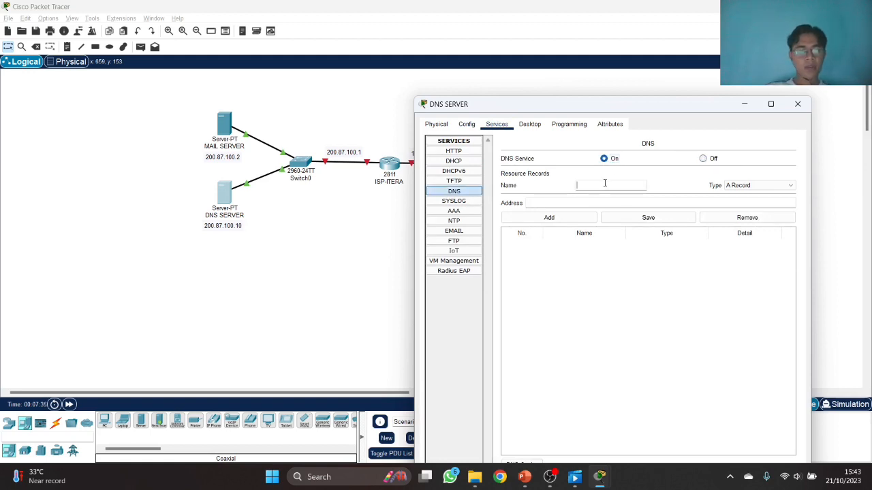
{"action": "type", "text": "itera.ac."}
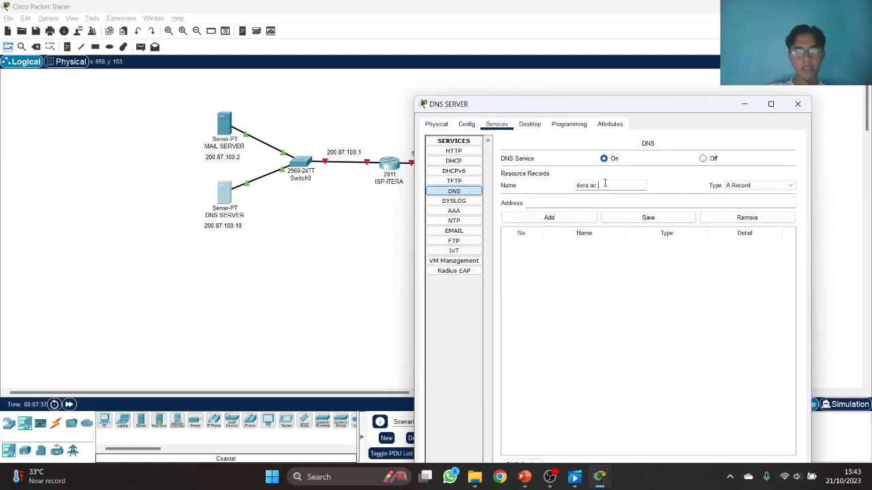
{"action": "type", "text": "id"}
{"action": "left_click", "coordinate": [596, 205]}
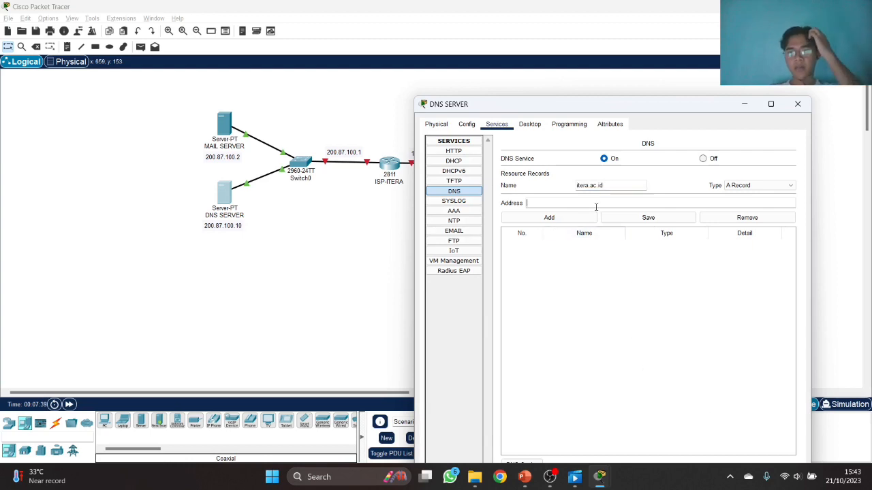
{"action": "type", "text": "200."}
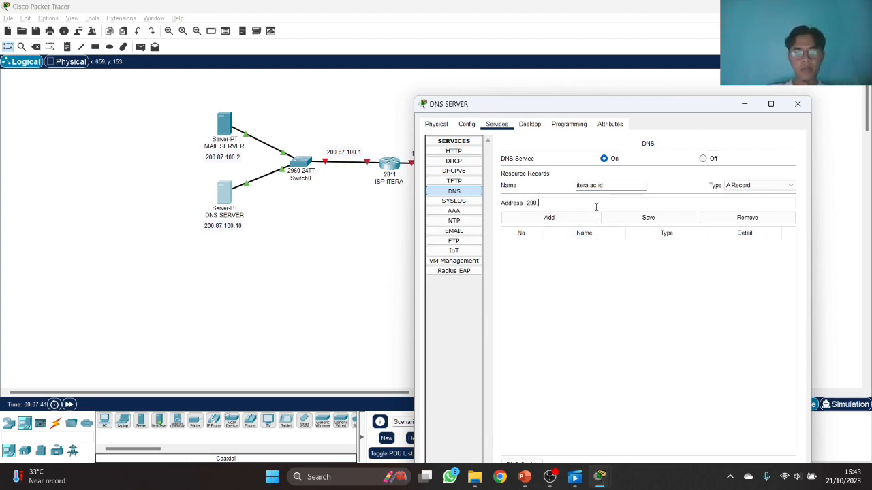
{"action": "type", "text": "87.100.10"}
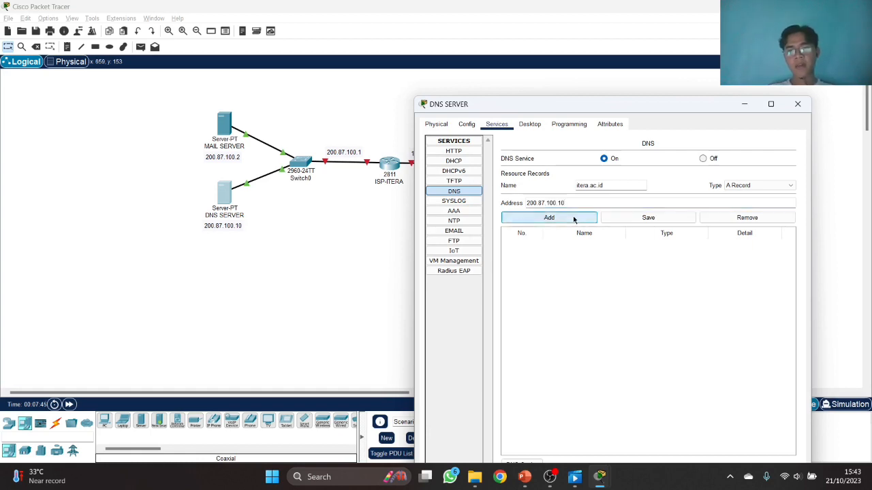
{"action": "left_click", "coordinate": [574, 218]}
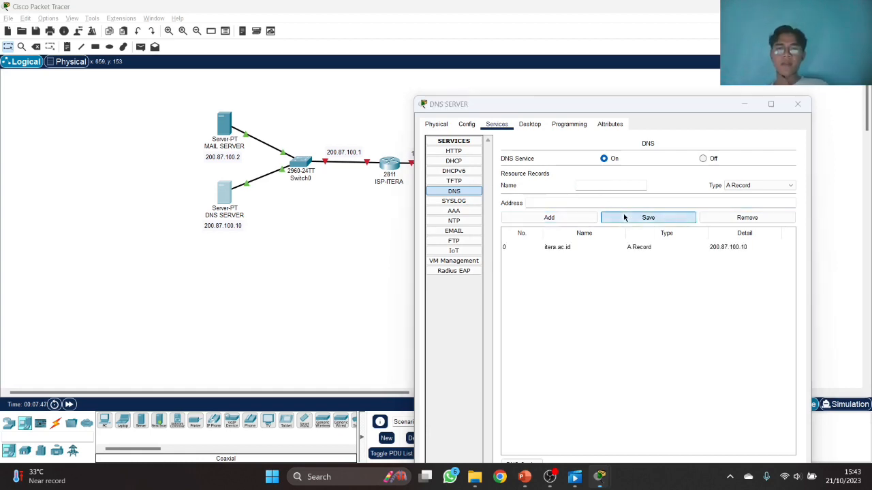
- Save the itera.ac.id record after clearing the empty-name error, then close DNS SERVER
{"action": "left_click", "coordinate": [605, 217]}
{"action": "left_click", "coordinate": [484, 198]}
{"action": "left_click", "coordinate": [576, 247]}
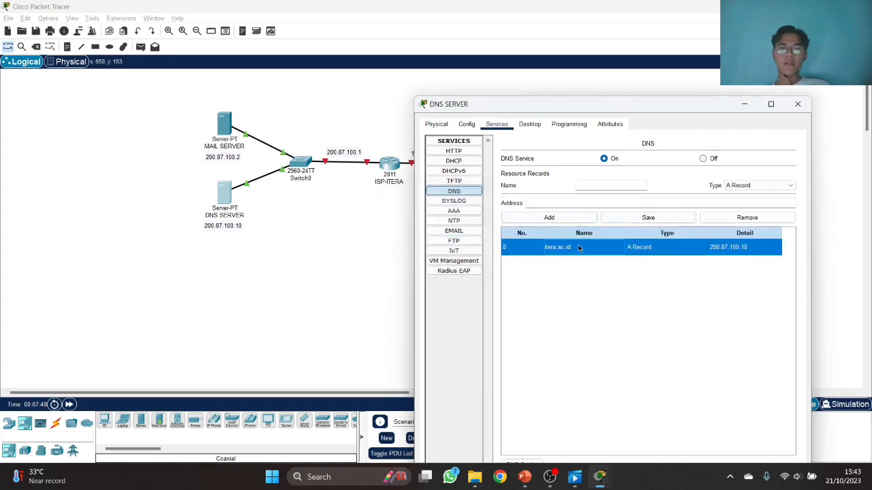
{"action": "left_click", "coordinate": [610, 218]}
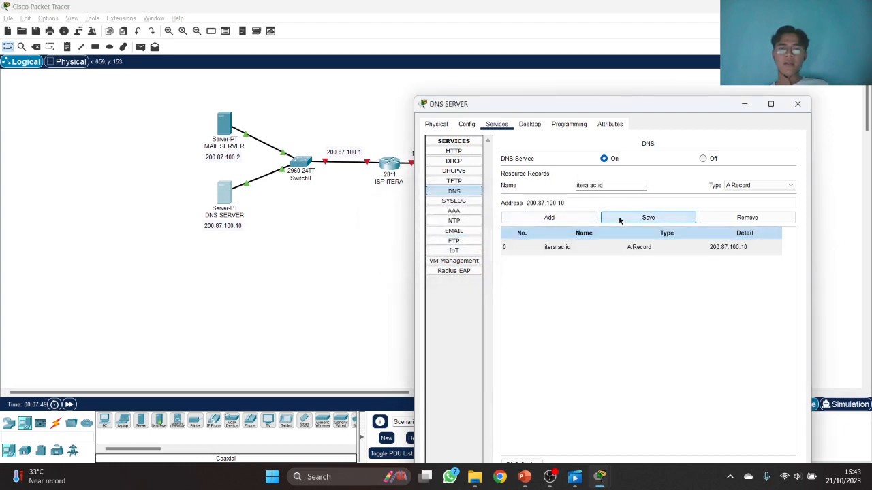
{"action": "left_click", "coordinate": [798, 104]}
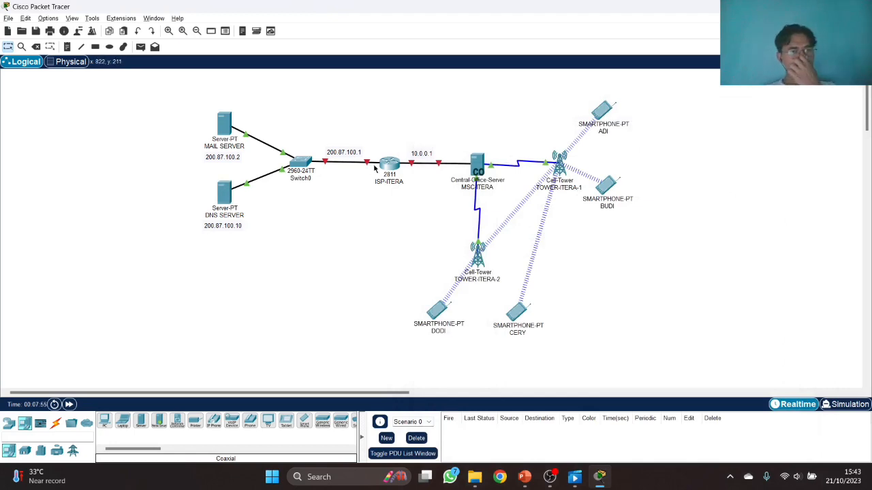
- Turn on ISP-ITERA's FastEthernet0/0 with address 200.87.100.1 and mask 255.255.255.0
{"action": "left_click", "coordinate": [389, 165]}
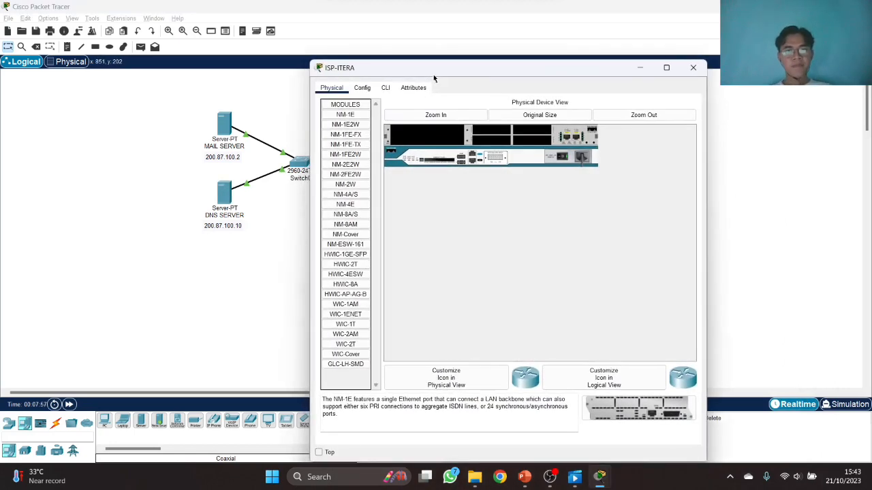
{"action": "left_click_drag", "start_coordinate": [433, 78], "coordinate": [549, 75]}
{"action": "left_click", "coordinate": [472, 87]}
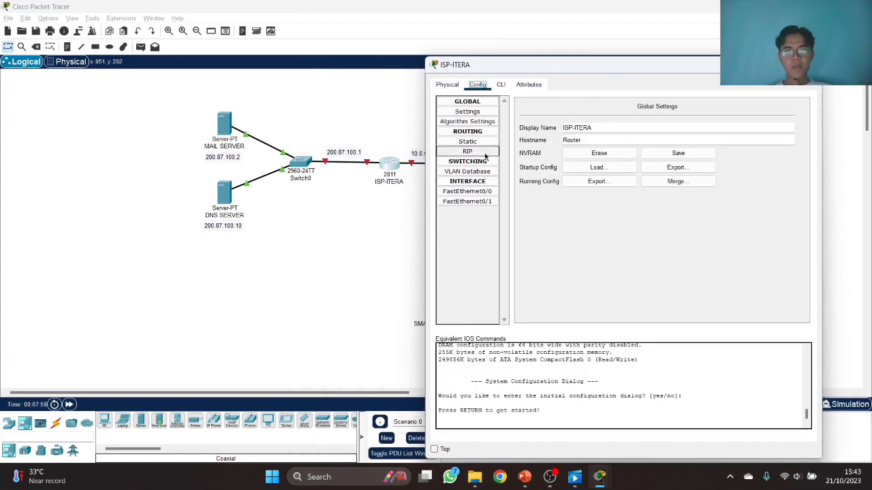
{"action": "left_click", "coordinate": [468, 192]}
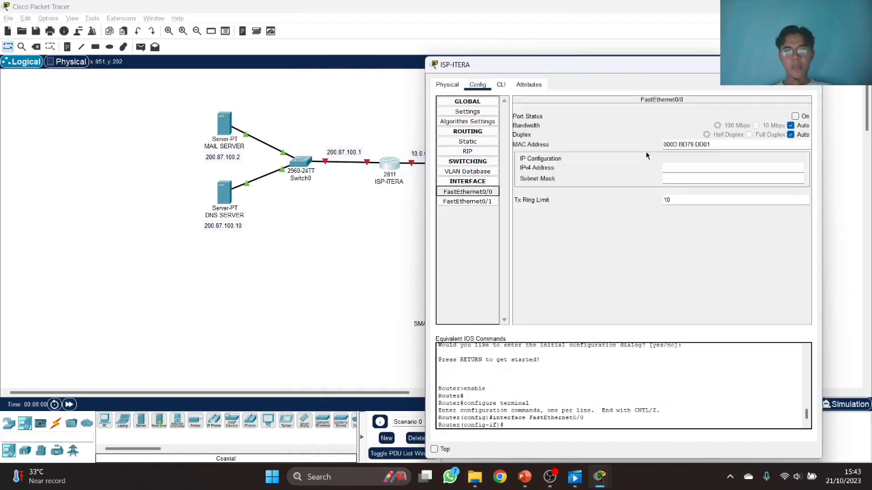
{"action": "left_click", "coordinate": [795, 117]}
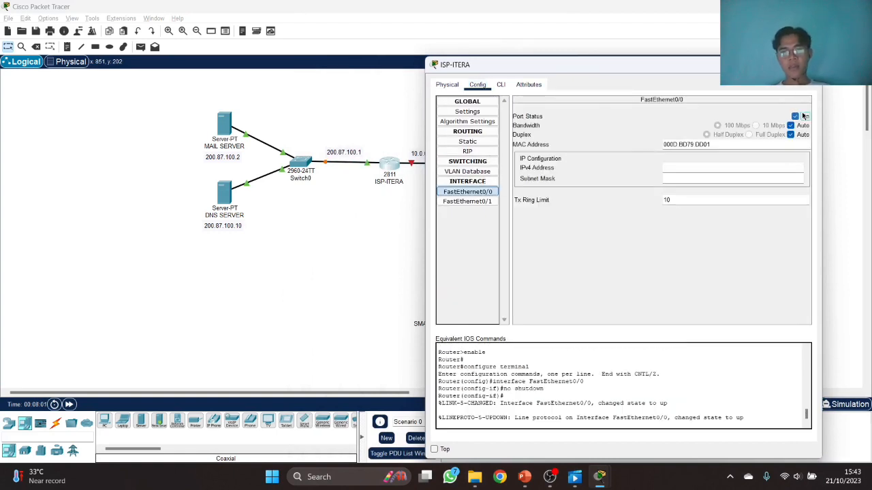
{"action": "left_click", "coordinate": [694, 168]}
{"action": "type", "text": "200."}
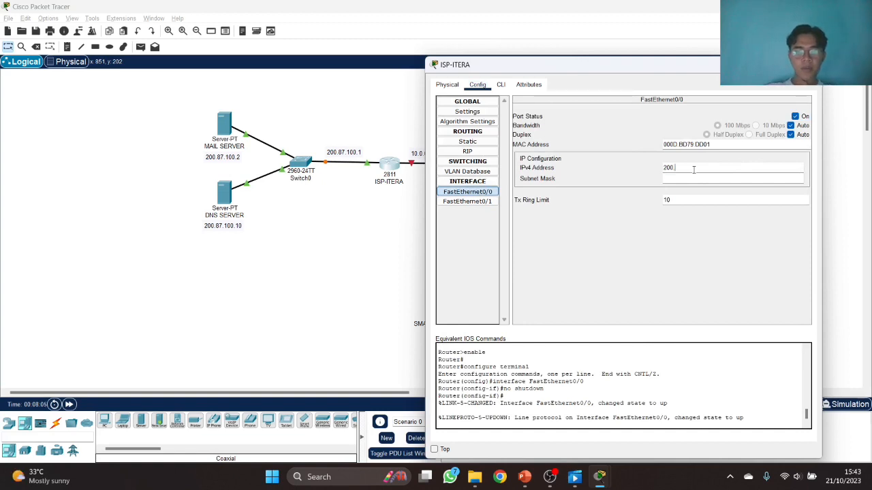
{"action": "type", "text": "87.100.1"}
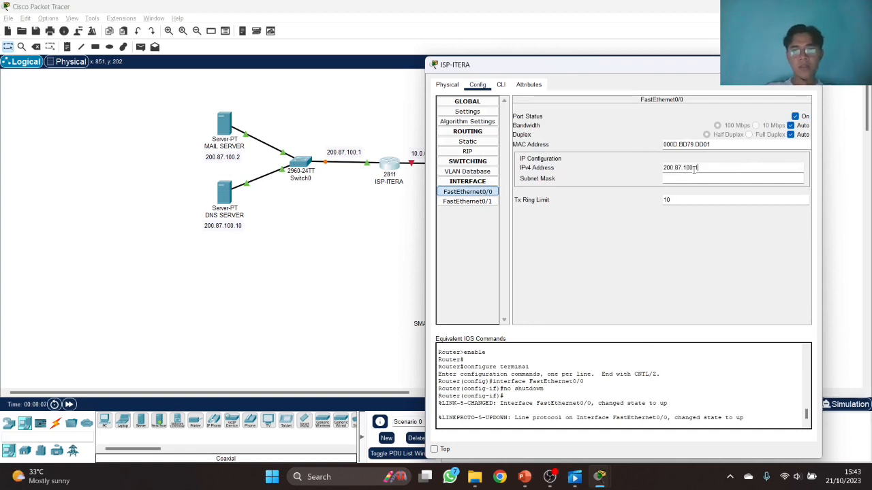
{"action": "key", "text": "Tab"}
- Give FastEthernet0/1 address 10.0.0.1 with mask 255.0.0.0, and recheck FastEthernet0/0
{"action": "left_click", "coordinate": [467, 202]}
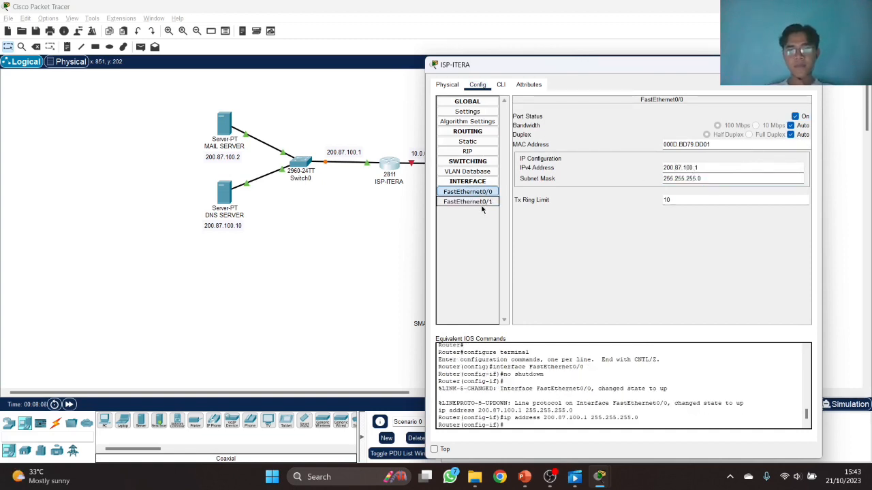
{"action": "left_click", "coordinate": [681, 169]}
{"action": "type", "text": "10.0.0.1"}
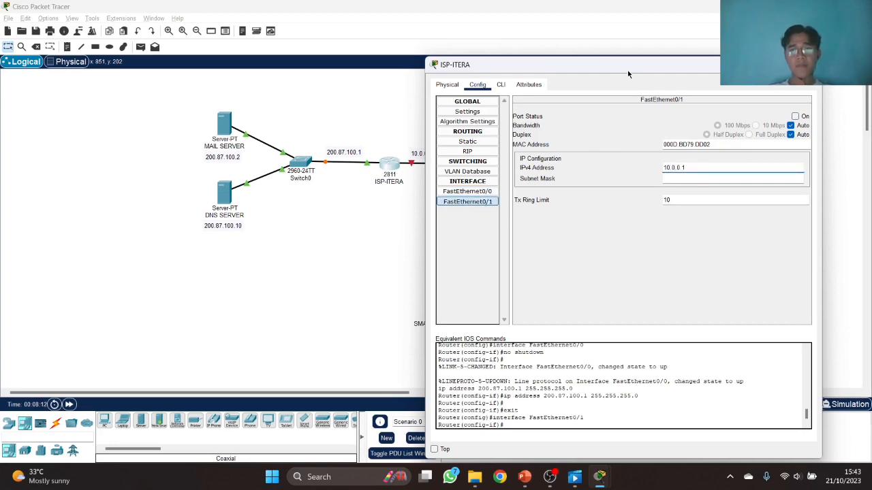
{"action": "left_click_drag", "start_coordinate": [621, 68], "coordinate": [648, 66]}
{"action": "key", "text": "Tab"}
{"action": "left_click", "coordinate": [494, 189]}
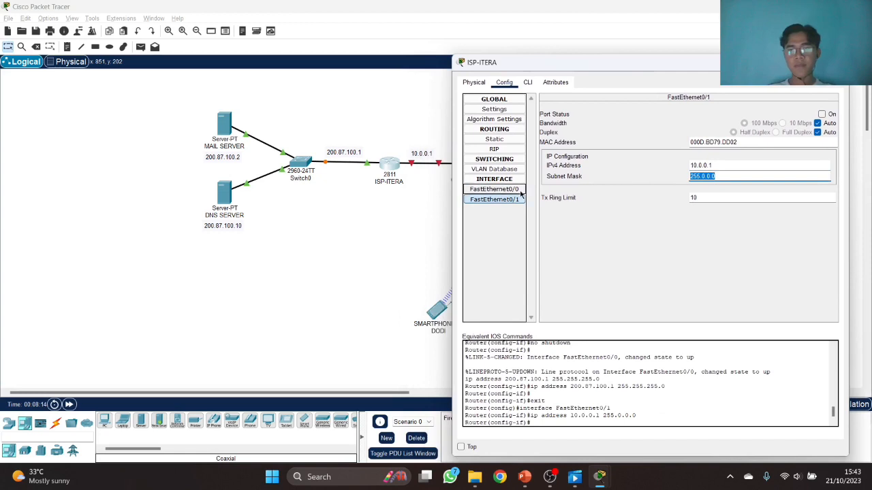
{"action": "left_click", "coordinate": [681, 166]}
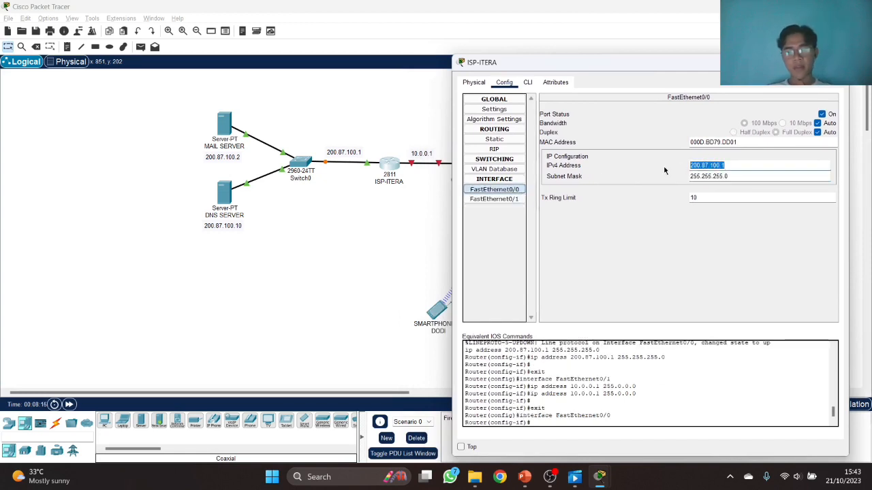
{"action": "left_click", "coordinate": [494, 148]}
- Add RIP networks 200.87.100.0 and 10.0.0.0, pasting FastEthernet0/1's address 10.0.0.1
{"action": "left_click", "coordinate": [713, 109]}
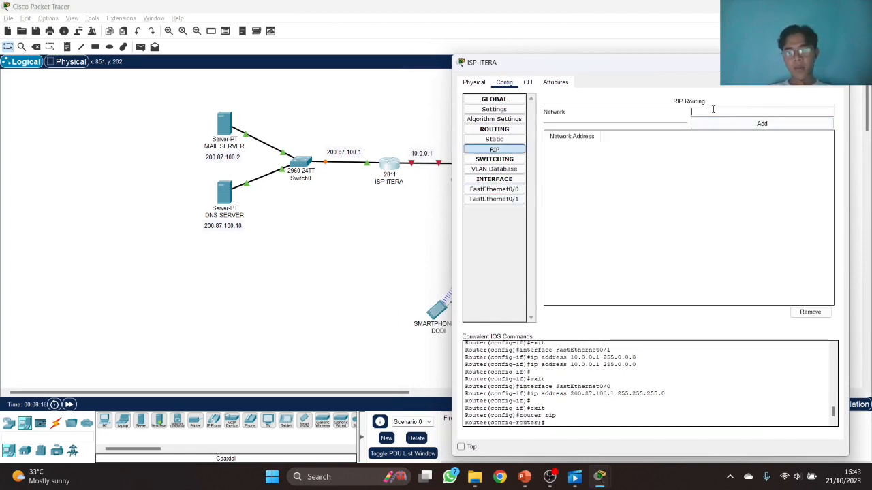
{"action": "type", "text": "200.87.100.0"}
{"action": "left_click", "coordinate": [725, 125]}
{"action": "left_click", "coordinate": [504, 199]}
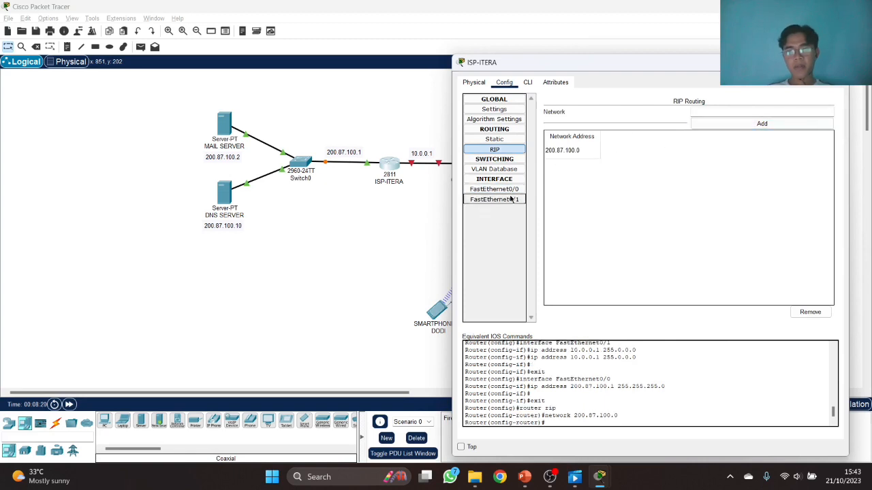
{"action": "left_click", "coordinate": [700, 166]}
{"action": "key", "text": "ctrl+c"}
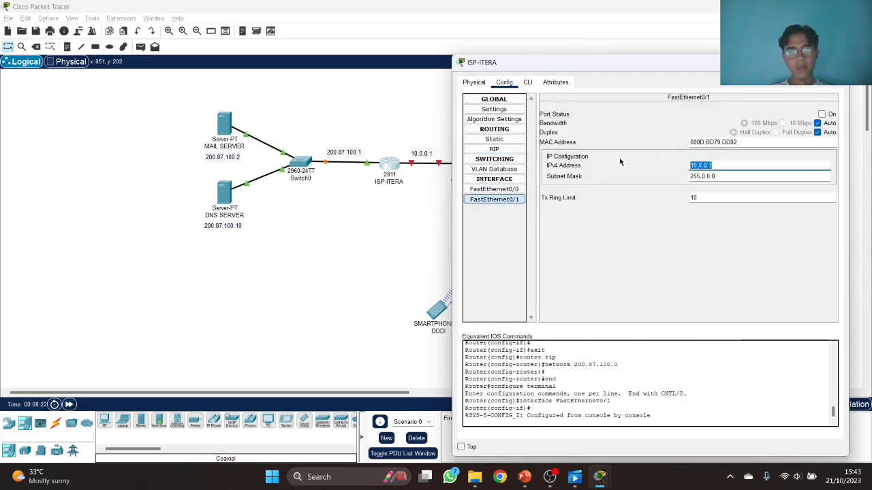
{"action": "left_click", "coordinate": [504, 150]}
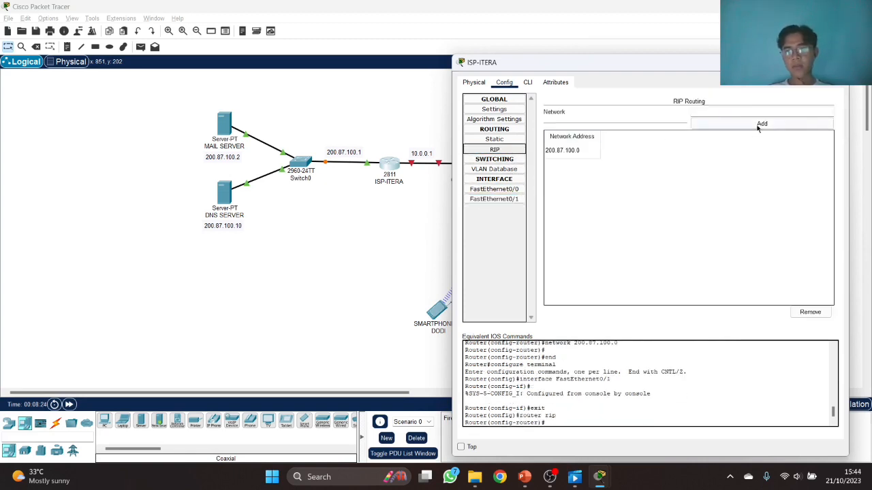
{"action": "left_click", "coordinate": [755, 112]}
{"action": "key", "text": "ctrl+v"}
{"action": "left_click", "coordinate": [751, 125]}
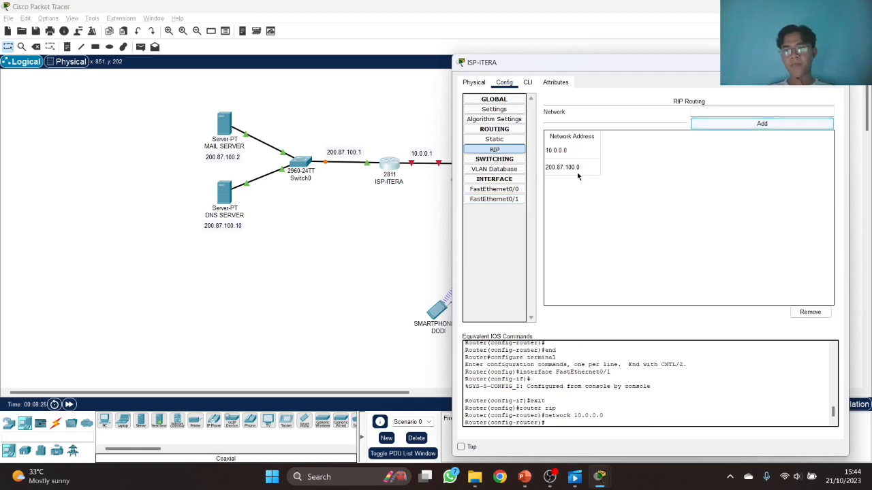
{"action": "left_click", "coordinate": [529, 83]}
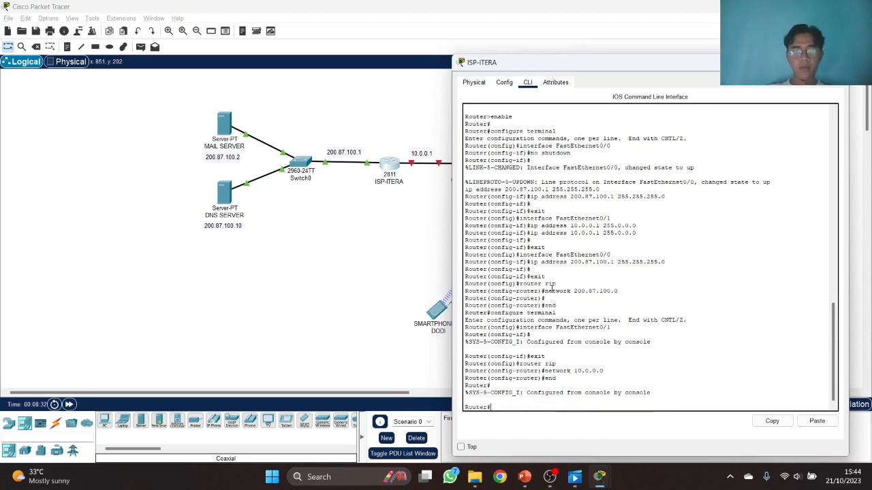
- In the CLI, enter configure terminal and interface fastEthernet 0/1
{"action": "type", "text": "configure te"}
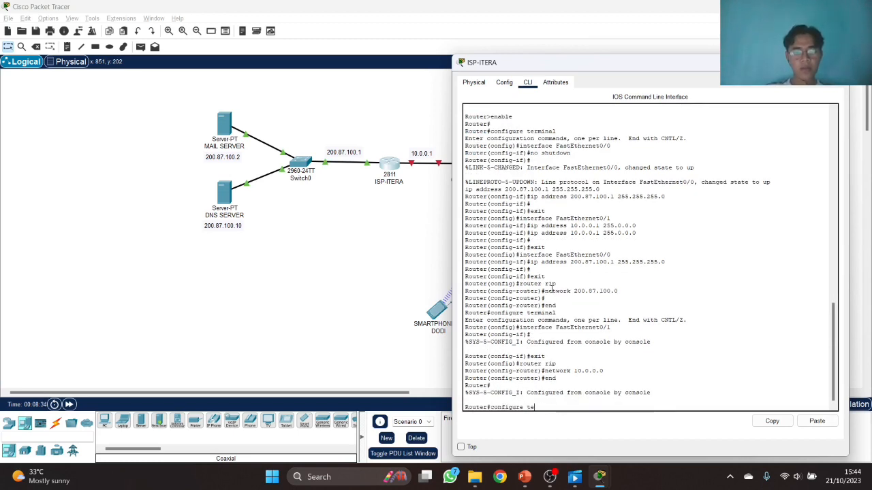
{"action": "type", "text": "rminal"}
{"action": "key", "text": "Return"}
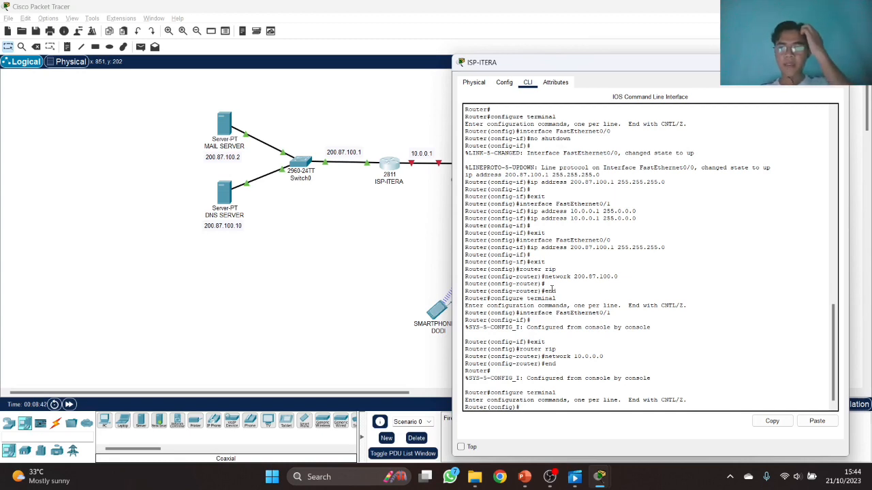
{"action": "type", "text": "interface"}
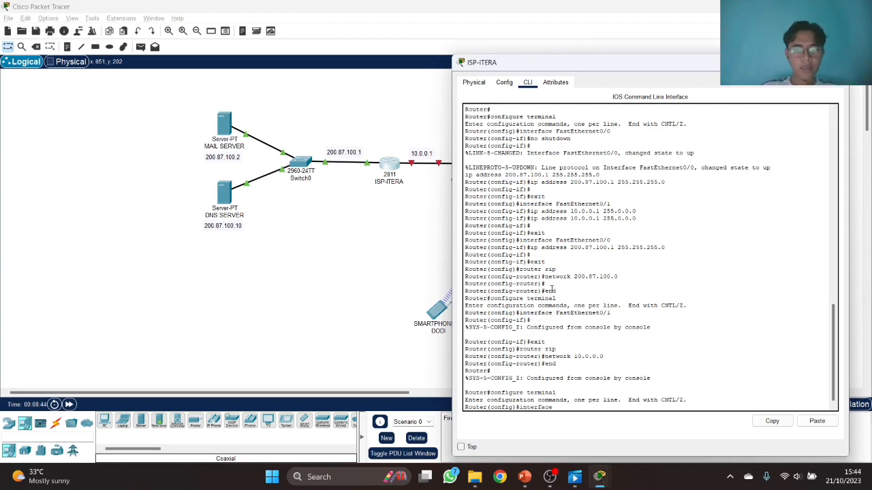
{"action": "type", "text": " fastE"}
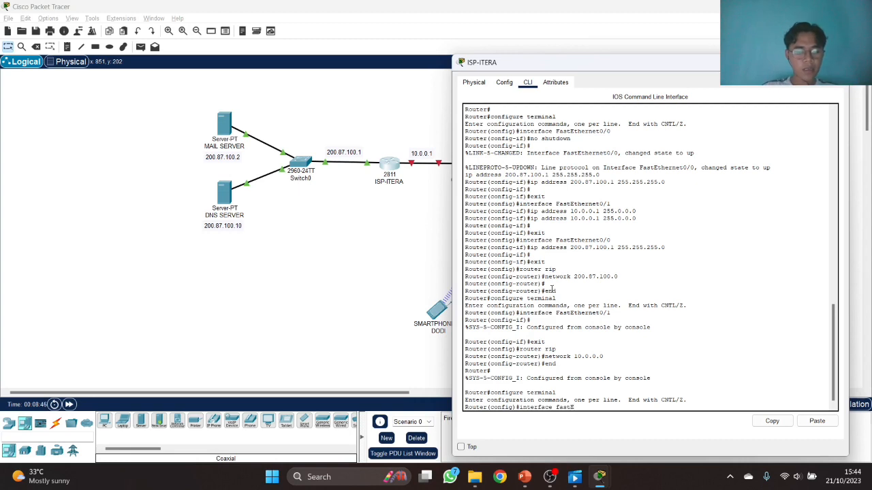
{"action": "type", "text": "thernet"}
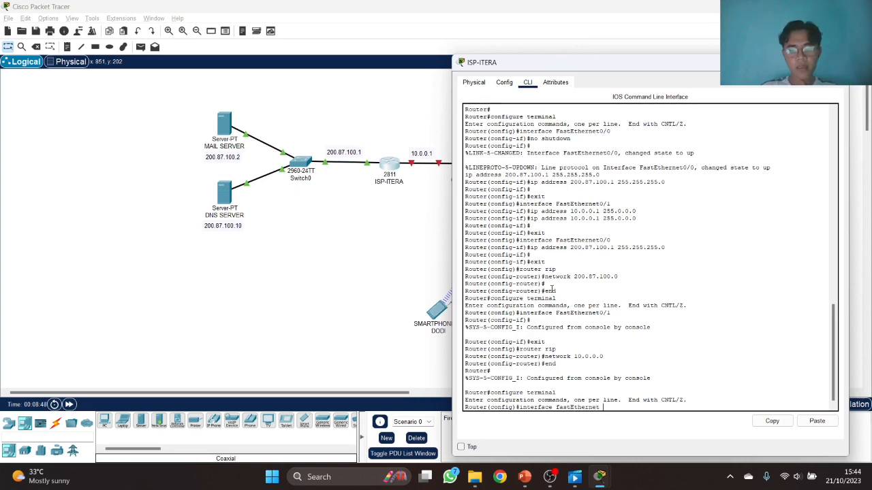
{"action": "type", "text": " 0/1"}
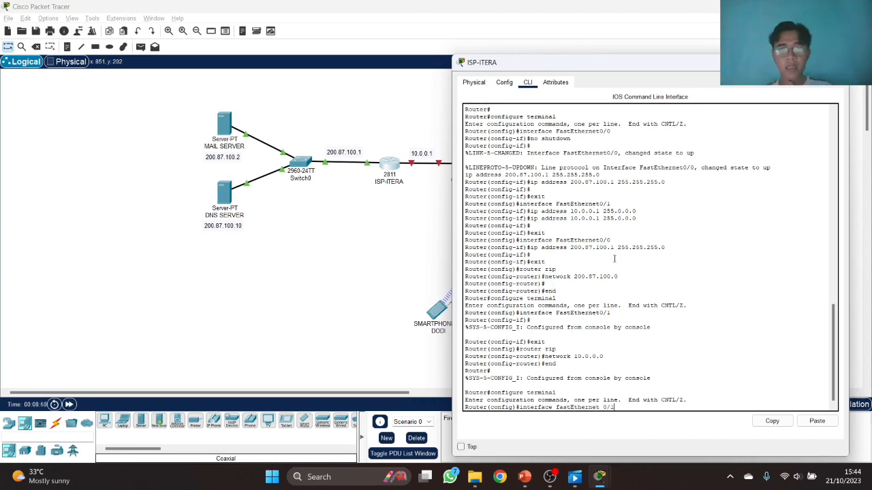
{"action": "mouse_move", "coordinate": [616, 57]}
{"action": "left_mouse_down"}
{"action": "mouse_move", "coordinate": [612, 46]}
{"action": "mouse_move", "coordinate": [603, 50]}
{"action": "left_mouse_up"}
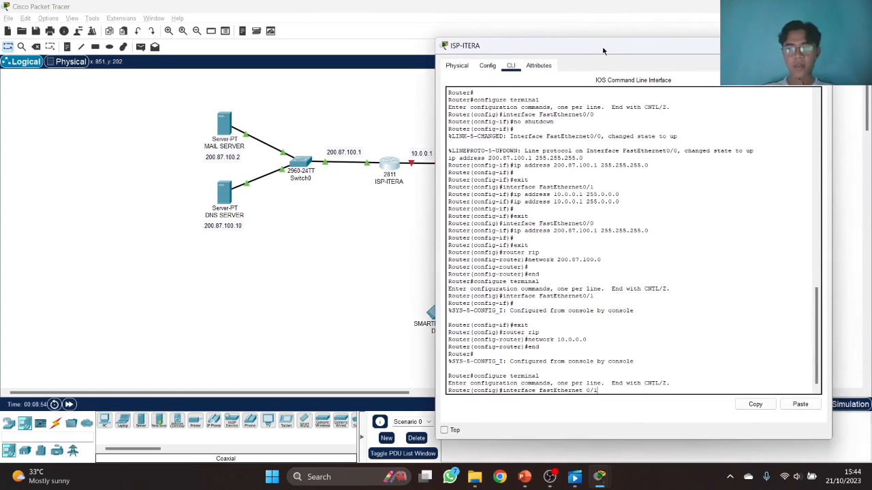
{"action": "type", "text": "1"}
{"action": "key", "text": "Return"}
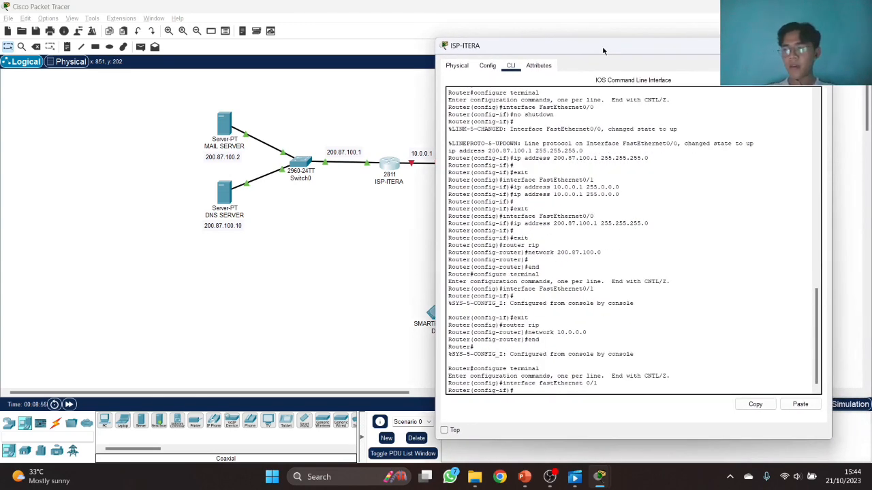
- Exclude DHCP addresses 10.0.0.1–10.0.0.20; the network 10.0.0.0 255.0.0.0 command is rejected
{"action": "type", "text": "ip dhcp"}
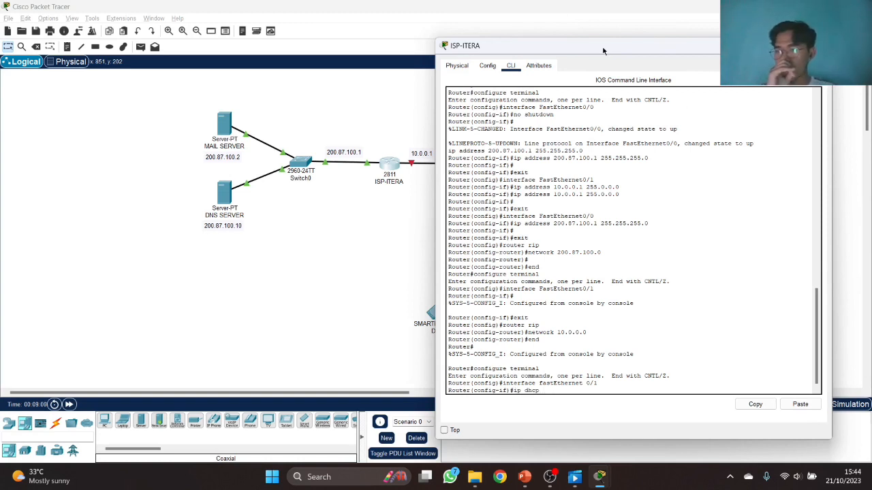
{"action": "type", "text": " exclu"}
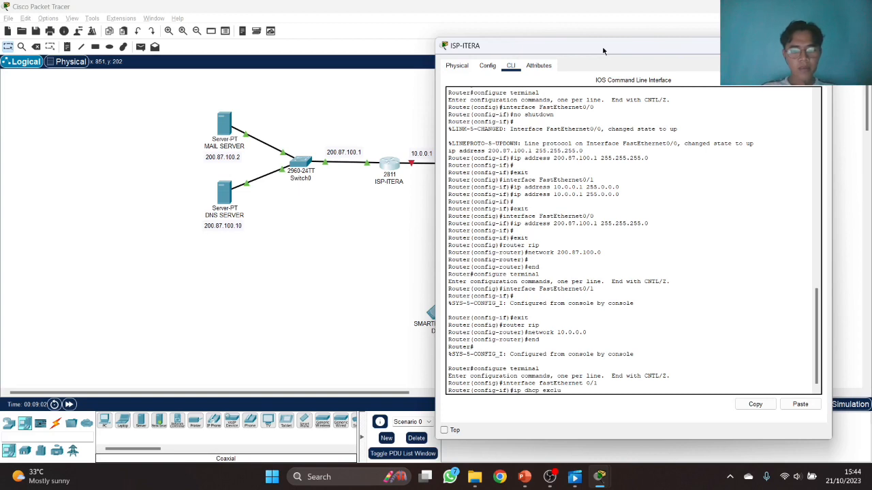
{"action": "type", "text": "ded-address"}
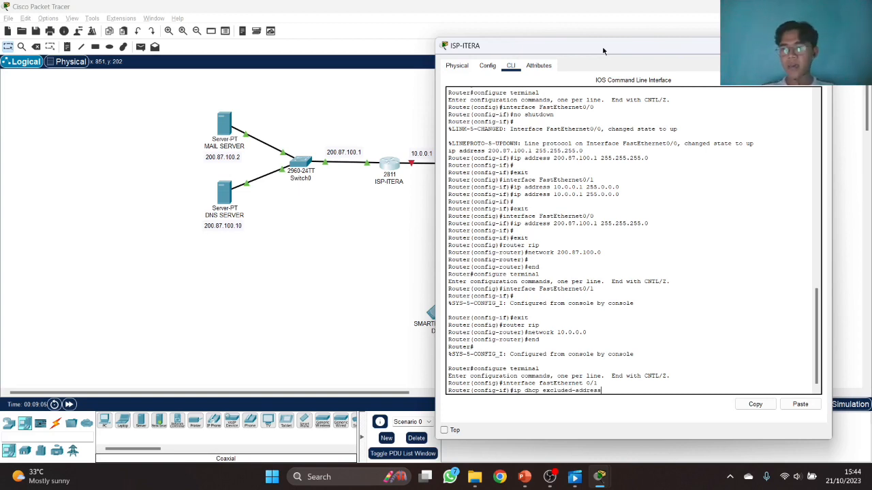
{"action": "type", "text": " 10.0"}
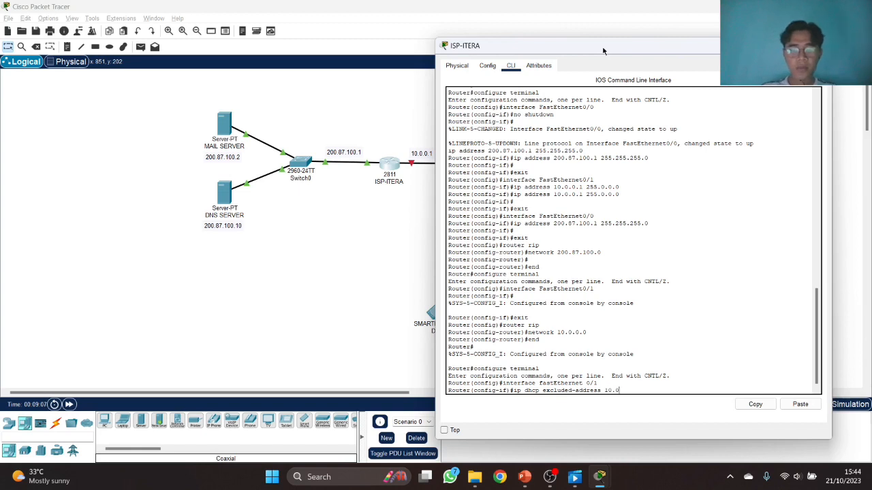
{"action": "type", "text": ".0.1 10.0"}
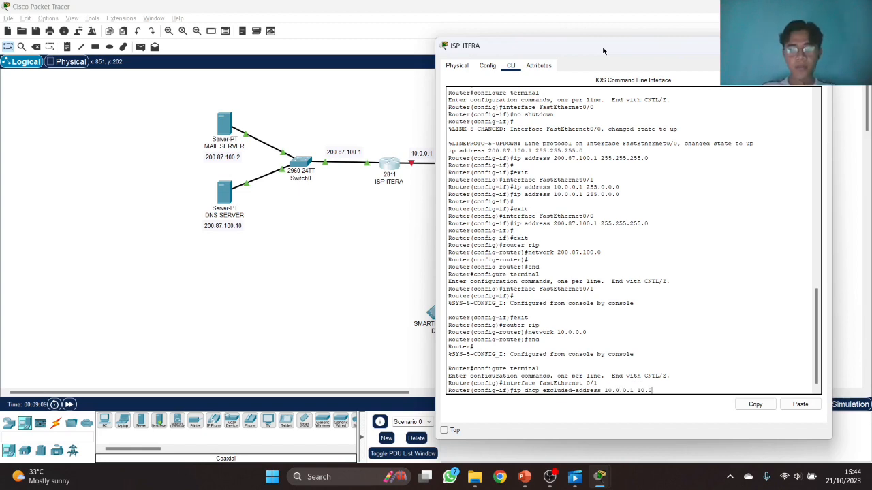
{"action": "type", "text": ".0.2"}
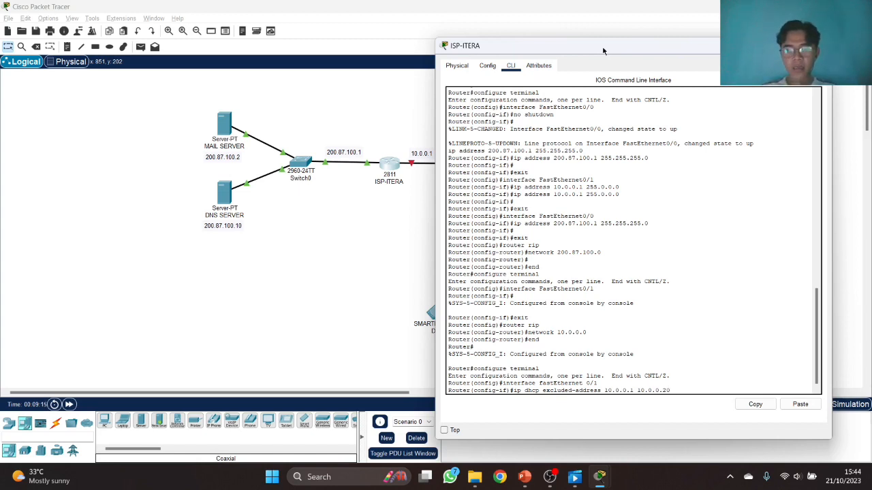
{"action": "type", "text": "0"}
{"action": "key", "text": "Return"}
{"action": "type", "text": "network"}
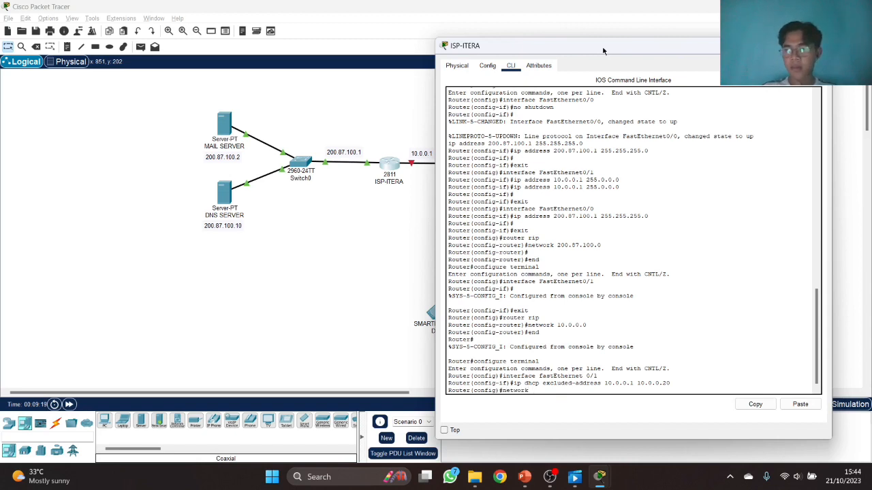
{"action": "type", "text": " 10.0.0.0"}
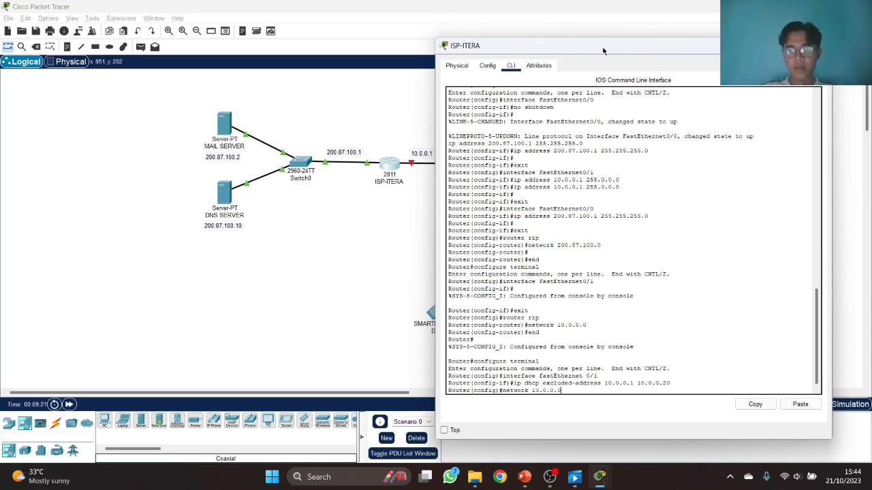
{"action": "type", "text": " 255."}
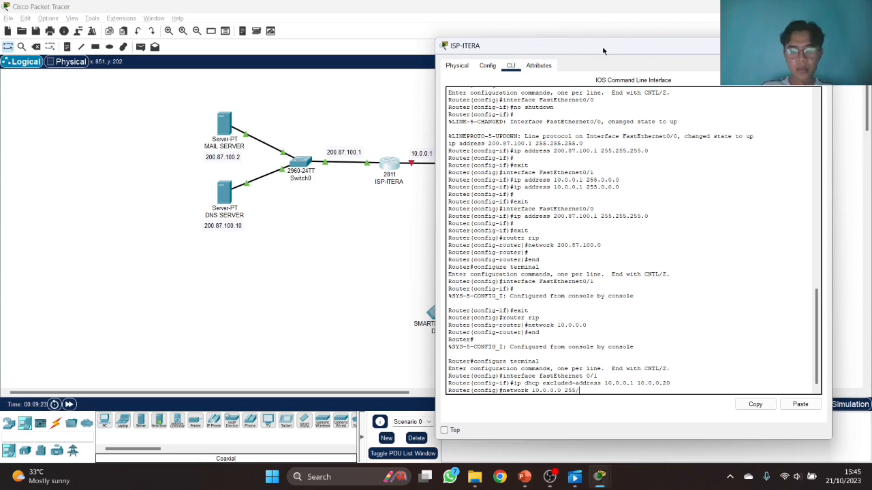
{"action": "type", "text": "0.0."}
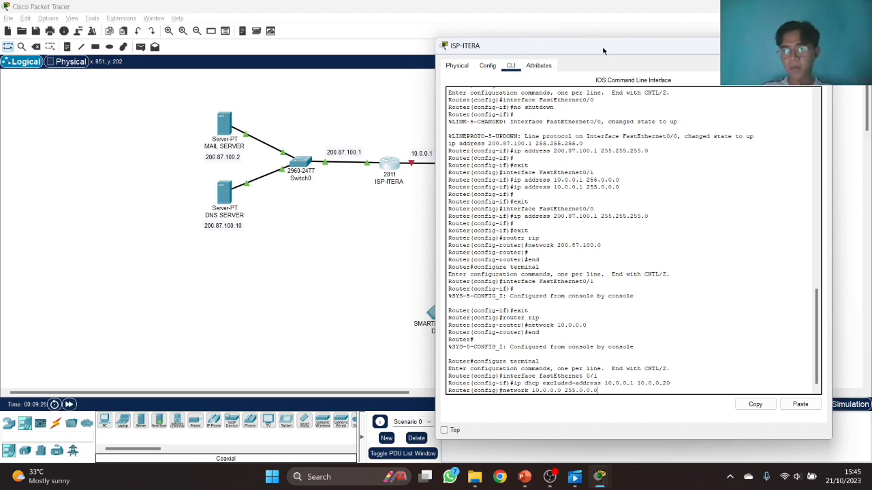
{"action": "type", "text": "0"}
{"action": "key", "text": "Return"}
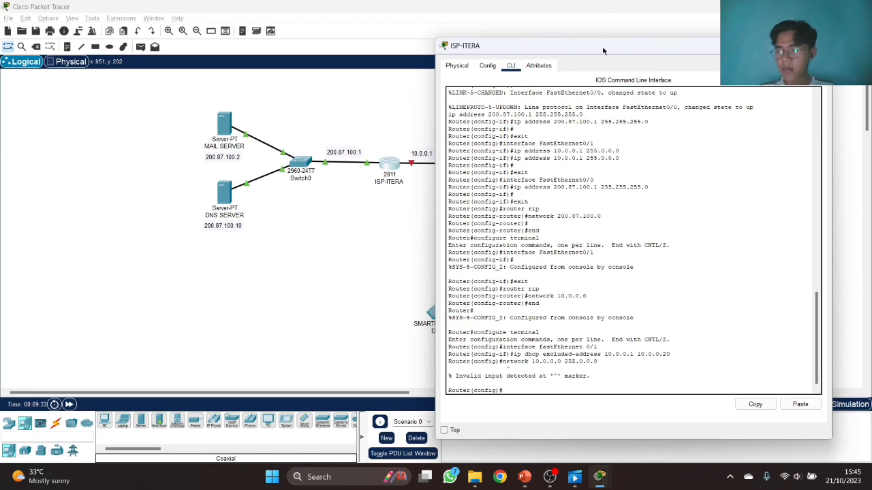
- Create DHCP pool 'cell' with network 10.0.0.0 255.0.0.0 and default router 10.0.0.1
{"action": "type", "text": "ip"}
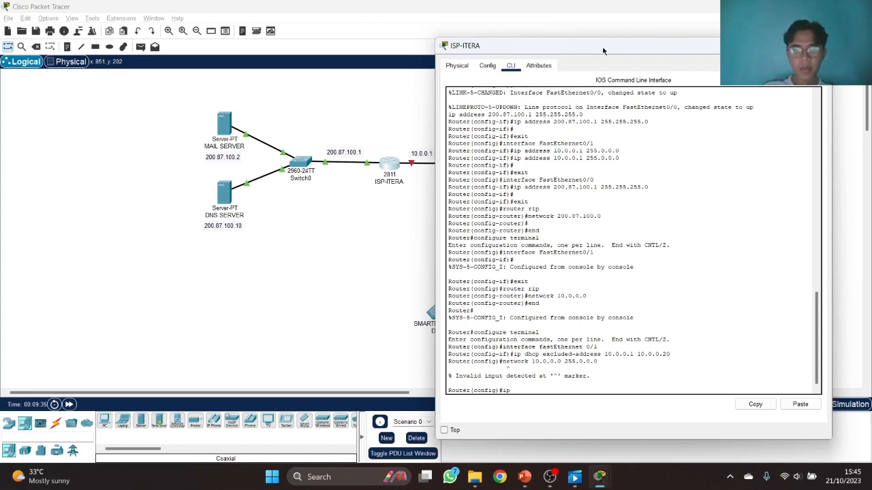
{"action": "type", "text": " dhcp poo"}
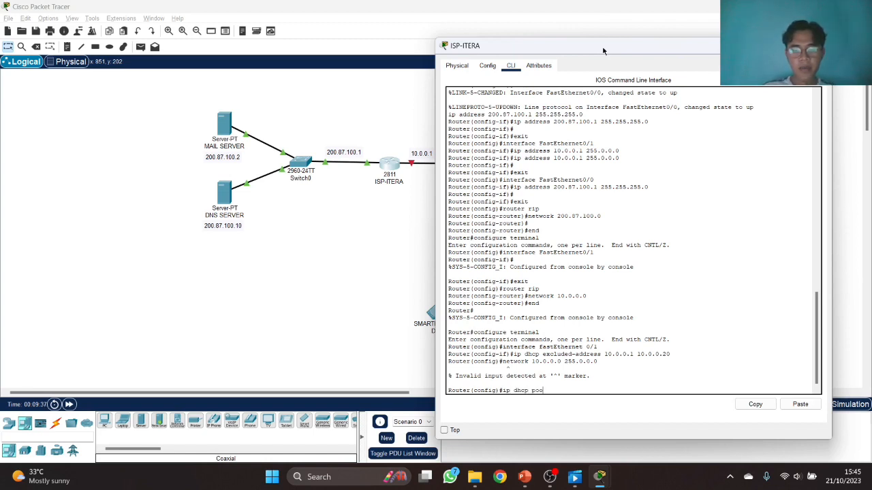
{"action": "type", "text": "l cell"}
{"action": "key", "text": "Return"}
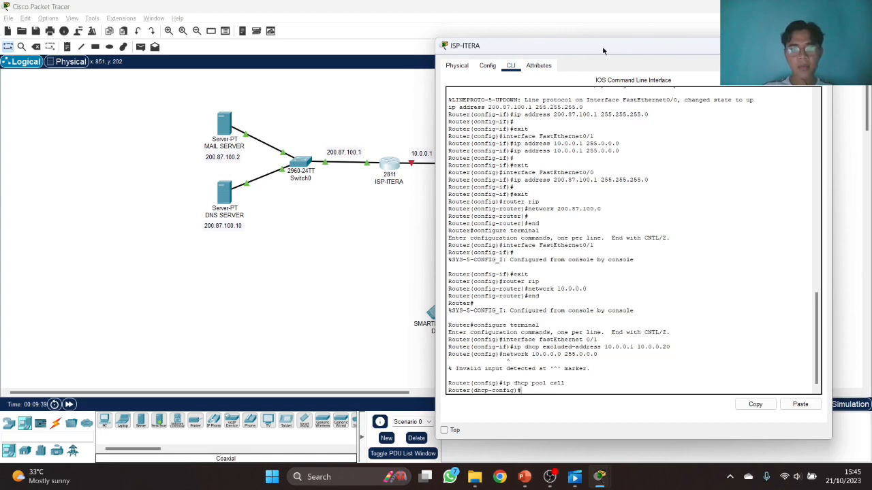
{"action": "type", "text": "network 10.0.0."}
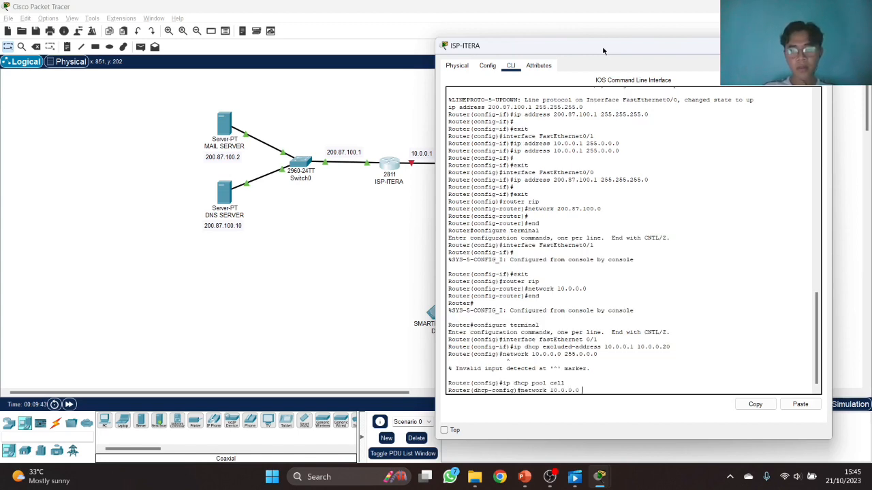
{"action": "type", "text": "0 255.0"}
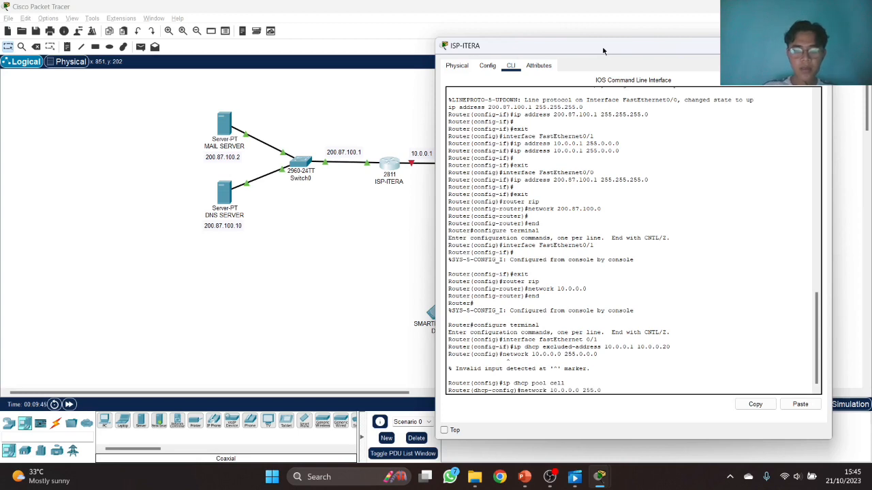
{"action": "type", "text": ".0.0"}
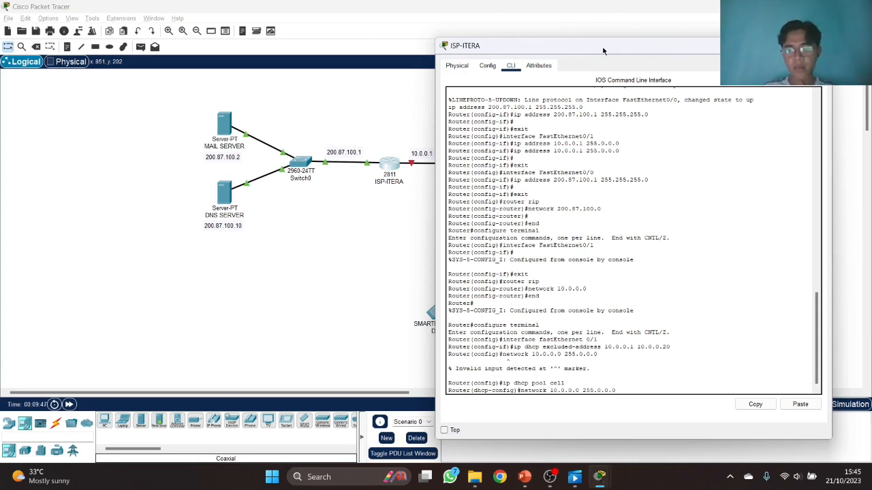
{"action": "type", "text": ".0"}
{"action": "key", "text": "Return"}
{"action": "type", "text": "default"}
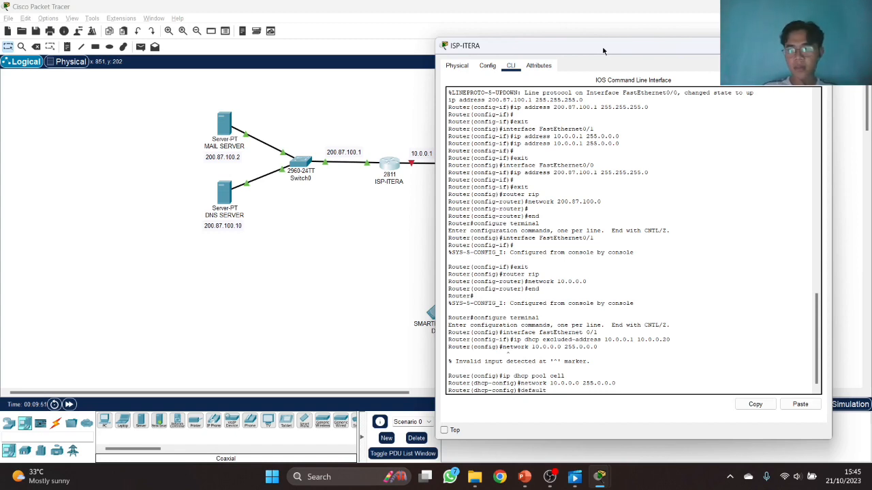
{"action": "type", "text": "-router 10.0.0.1"}
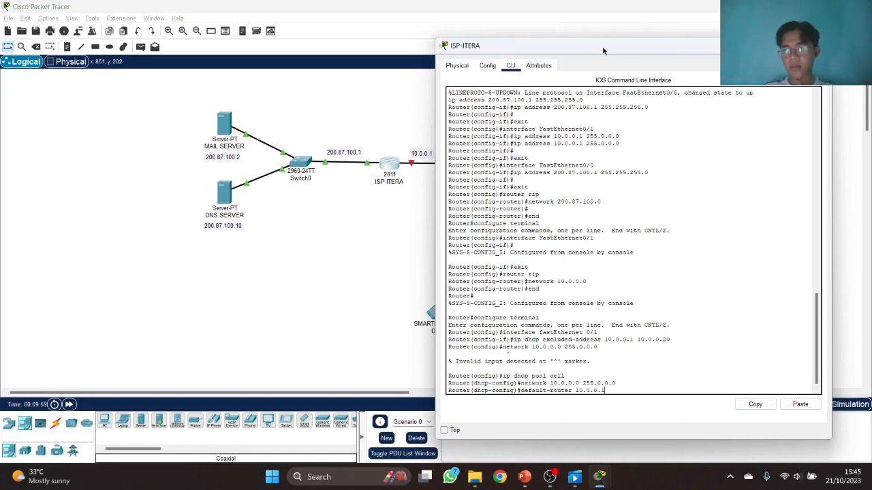
{"action": "key", "text": "Return"}
- Set the pool's DNS server to 200.87.100.10, then exit and end configuration mode
{"action": "type", "text": "dns"}
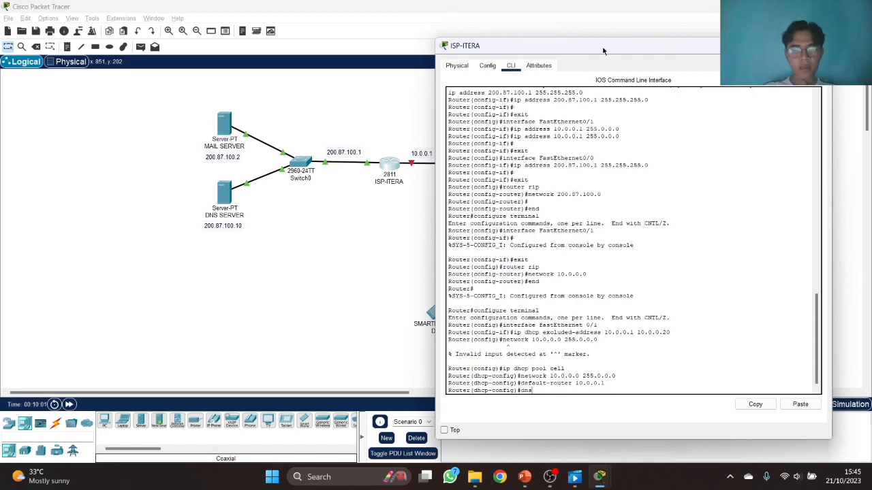
{"action": "type", "text": "-server"}
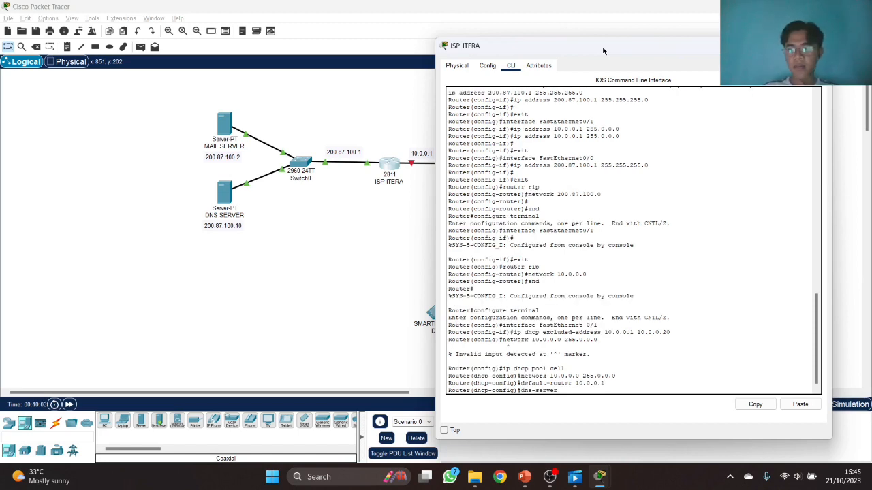
{"action": "type", "text": " 200.87."}
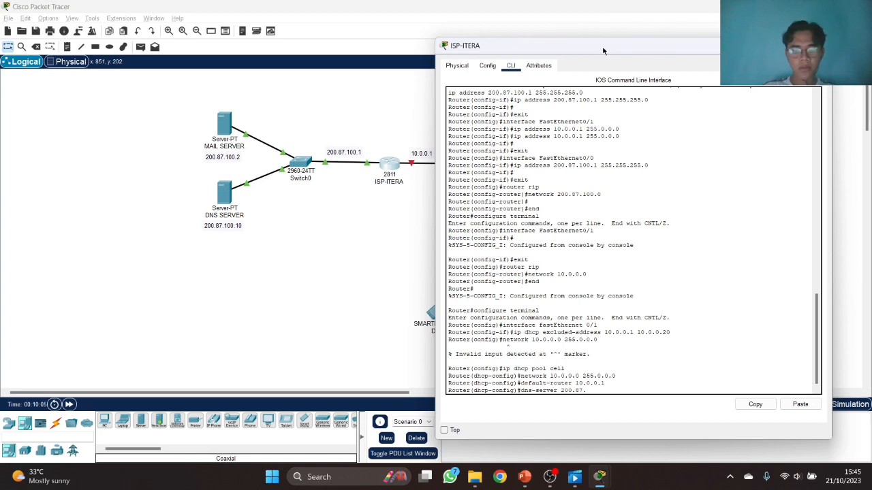
{"action": "type", "text": "100.10"}
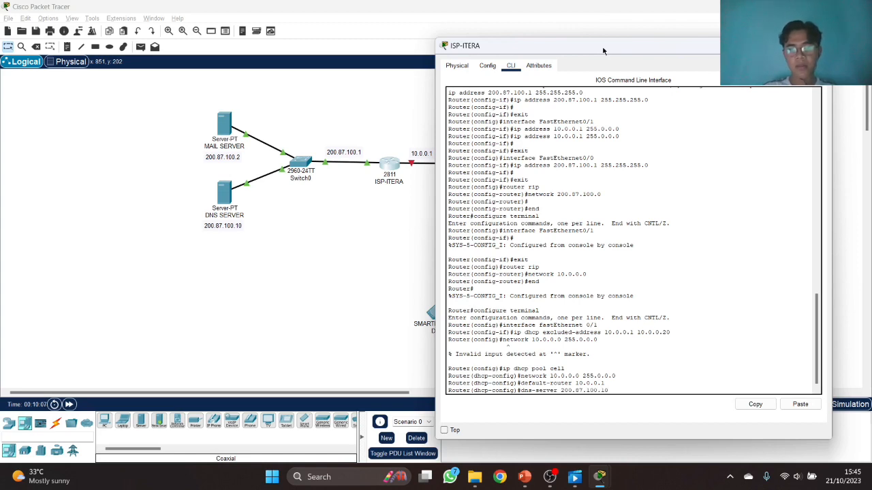
{"action": "key", "text": "Return"}
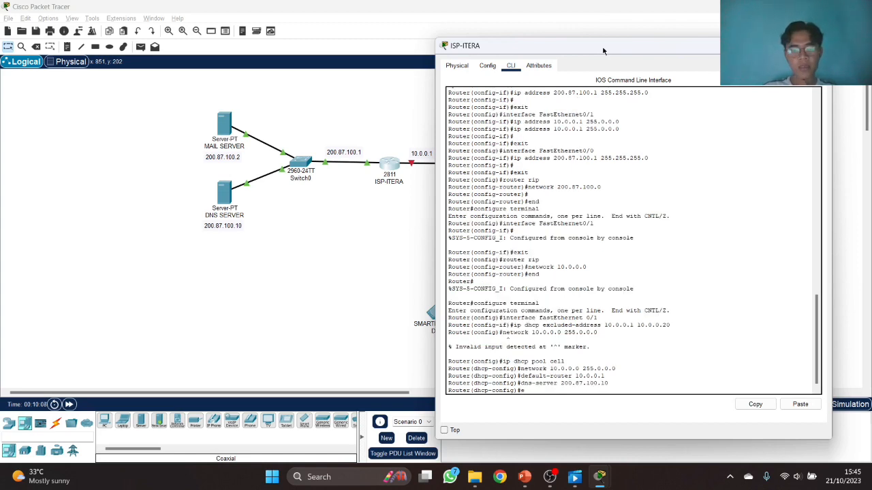
{"action": "type", "text": "exit"}
{"action": "key", "text": "Return"}
{"action": "type", "text": "end"}
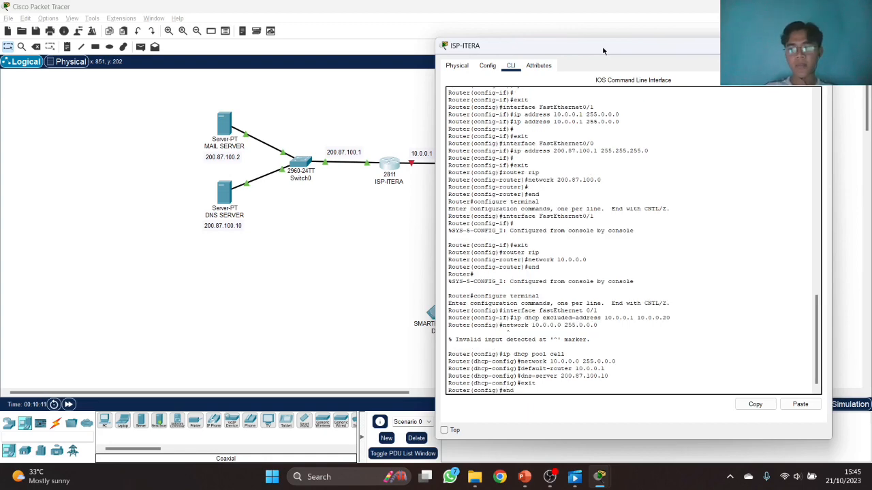
{"action": "key", "text": "Return"}
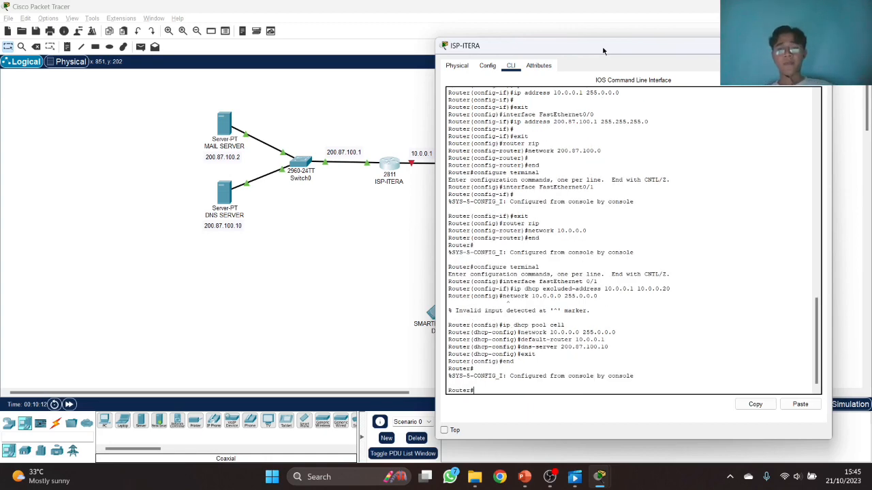
- Switch on ISP-ITERA's FastEthernet0/1 port so its link to MSC-ITERA comes up
{"action": "left_click", "coordinate": [820, 45]}
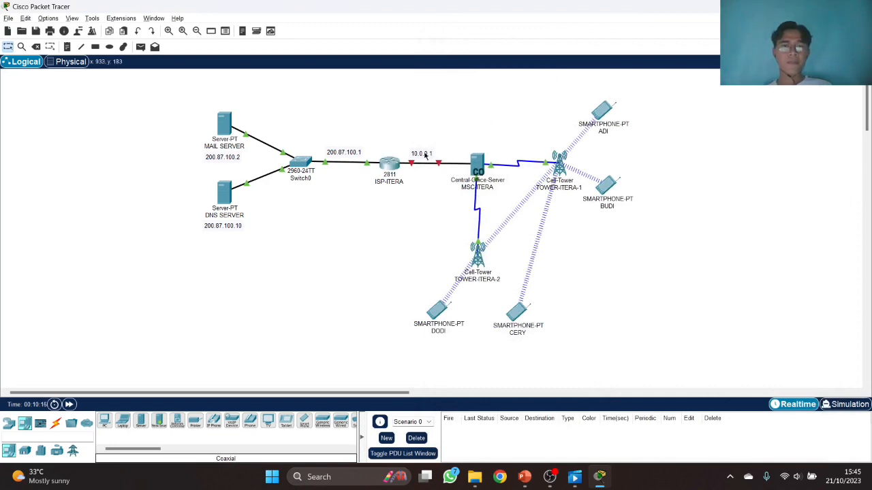
{"action": "left_click", "coordinate": [393, 167]}
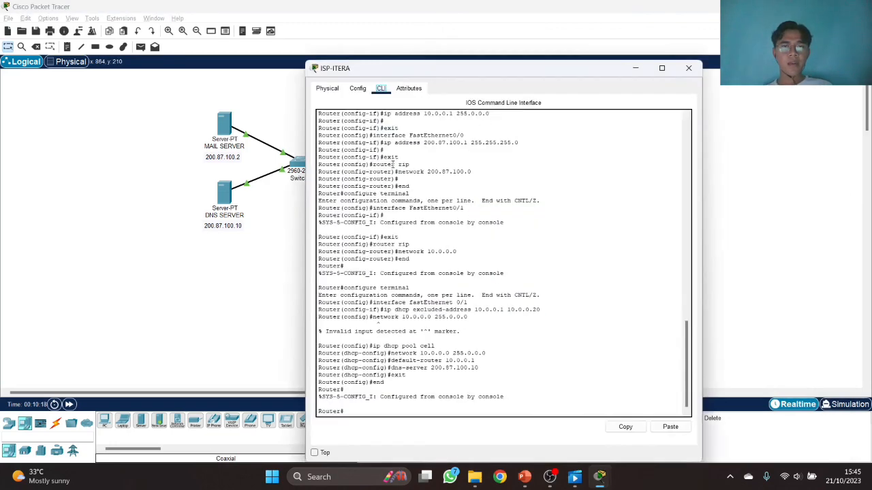
{"action": "left_click", "coordinate": [357, 89]}
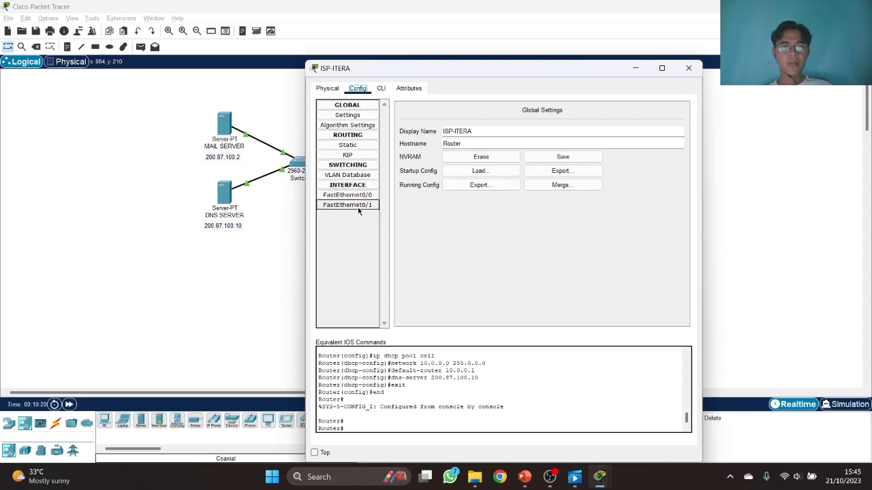
{"action": "left_click", "coordinate": [347, 205]}
{"action": "left_click", "coordinate": [673, 119]}
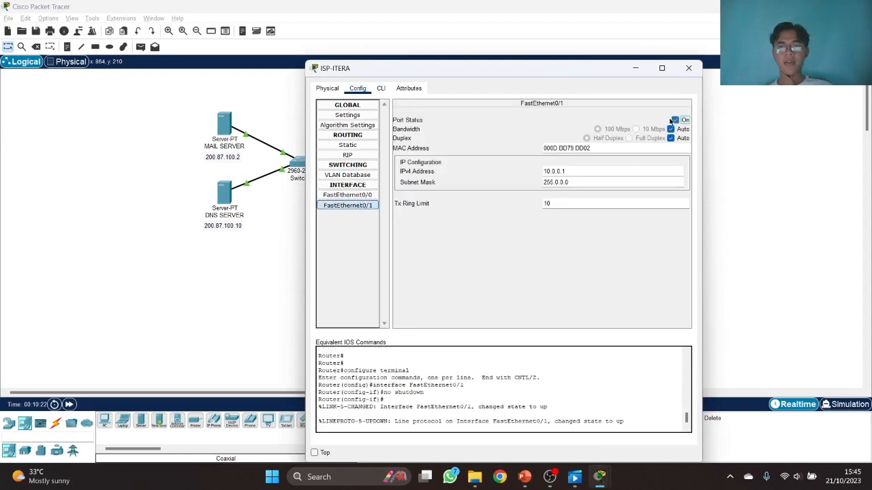
{"action": "left_click", "coordinate": [689, 68]}
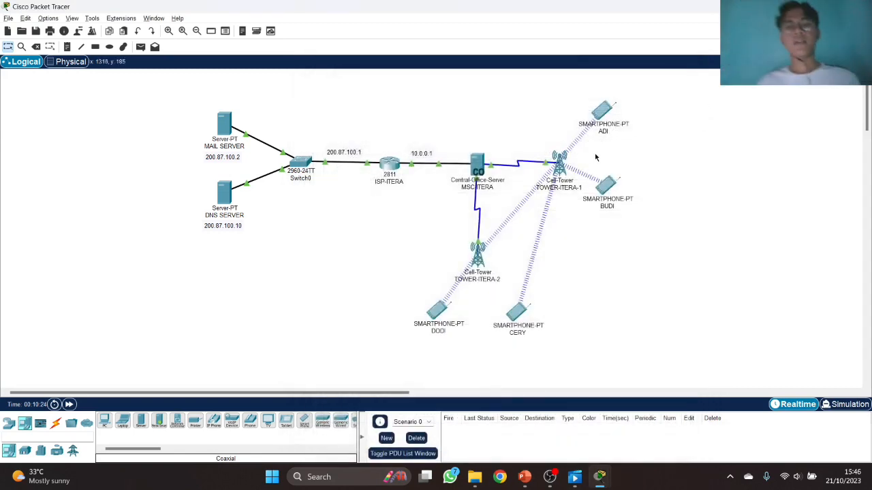
{"action": "mouse_move", "coordinate": [484, 158]}
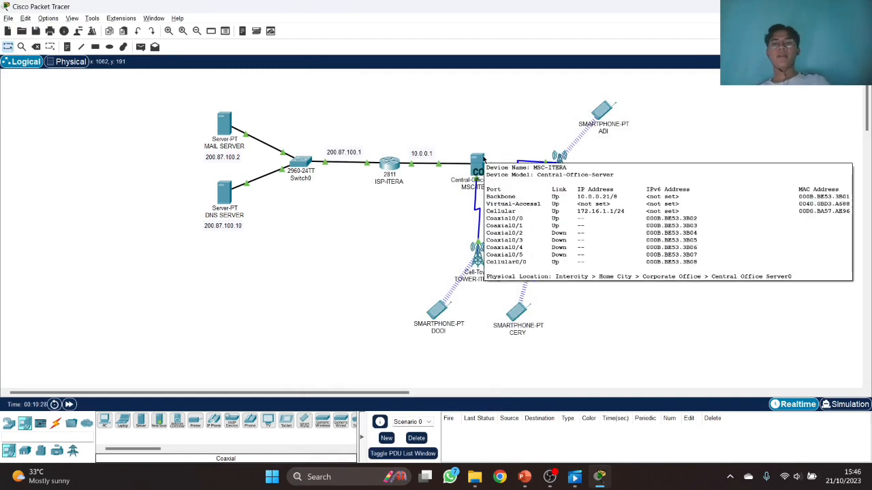
- Review MSC-ITERA's Backbone and Cell Tower interface settings
{"action": "left_click", "coordinate": [483, 158]}
{"action": "left_click", "coordinate": [357, 87]}
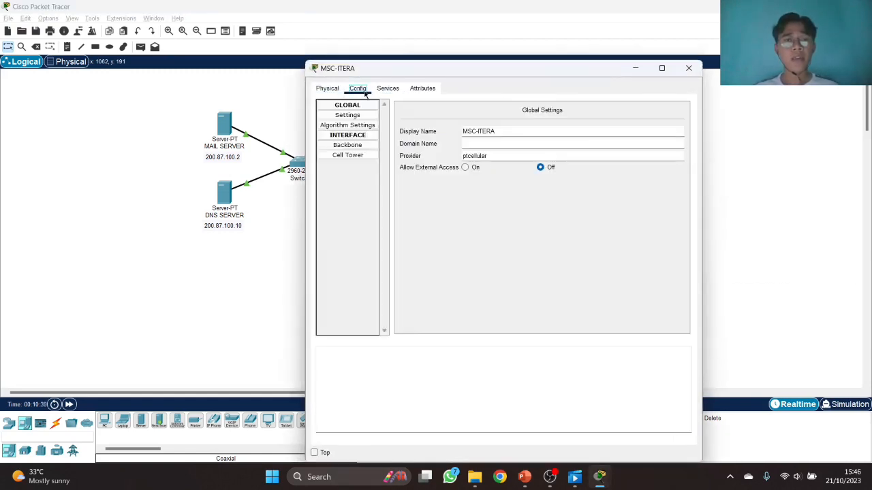
{"action": "left_click", "coordinate": [363, 145]}
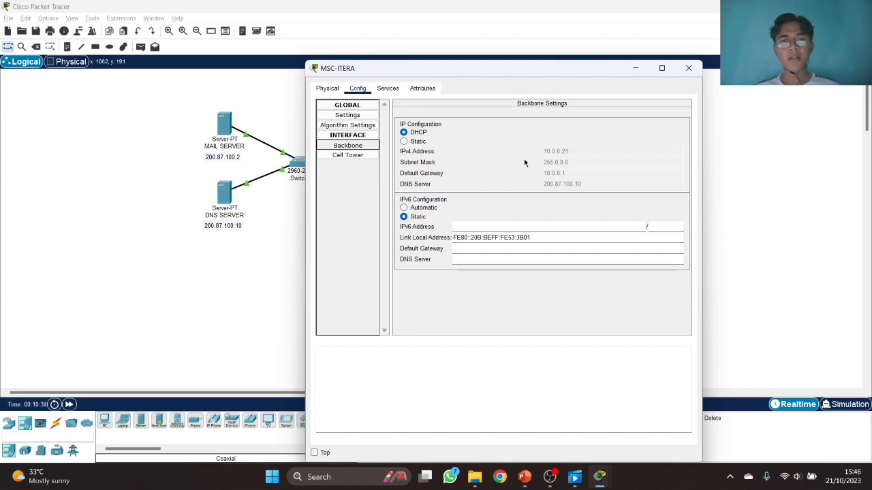
{"action": "left_click", "coordinate": [361, 156]}
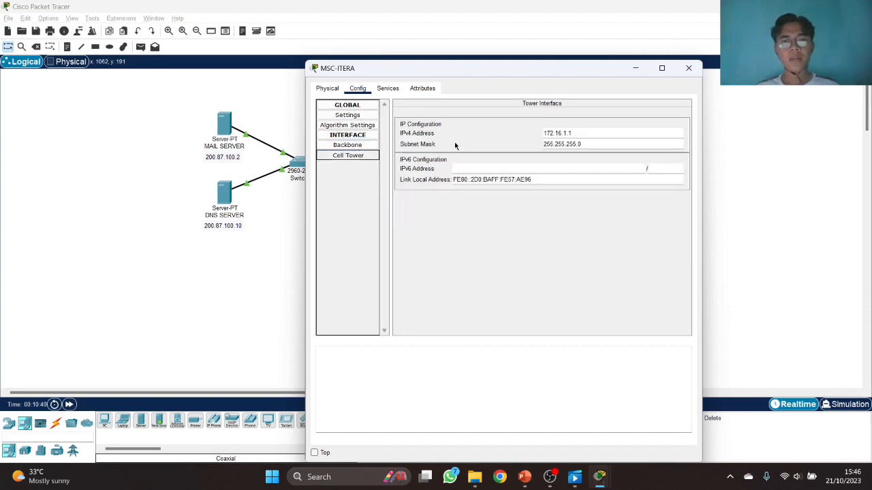
- Change MSC-ITERA's provider name to pt-msc-itera
{"action": "left_click", "coordinate": [356, 119]}
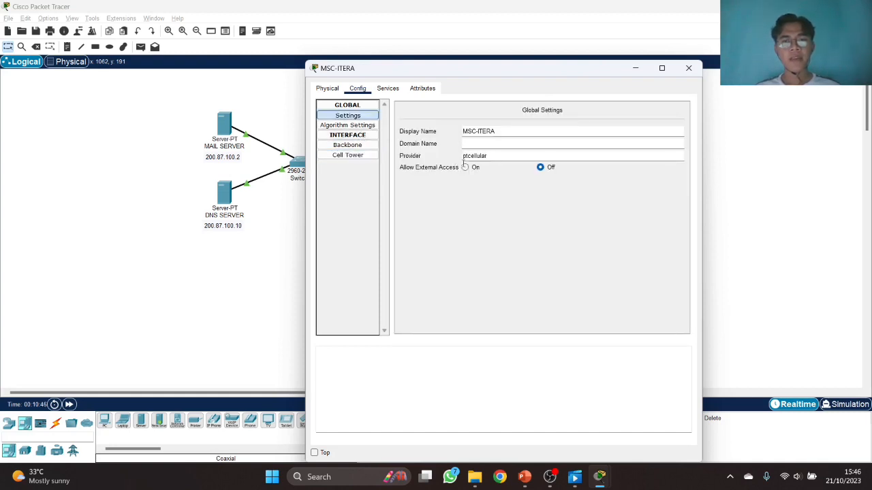
{"action": "left_click_drag", "start_coordinate": [488, 157], "coordinate": [469, 160]}
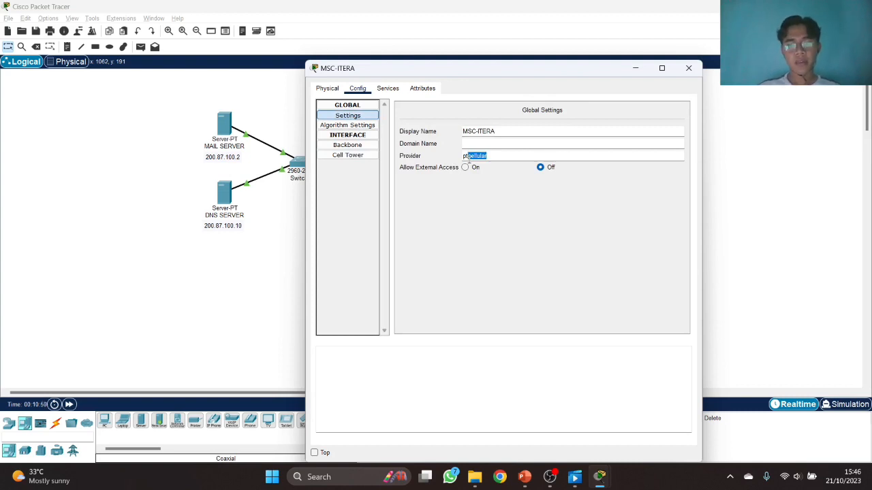
{"action": "type", "text": "-msc-i"}
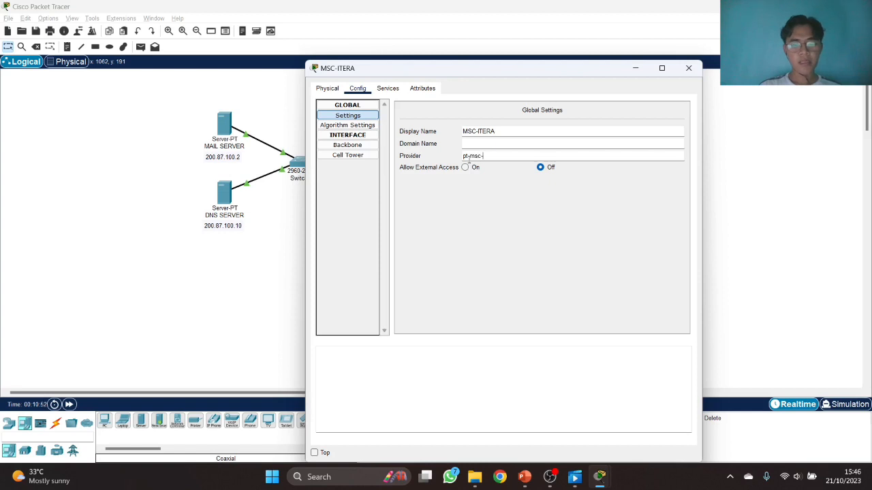
{"action": "type", "text": "tera"}
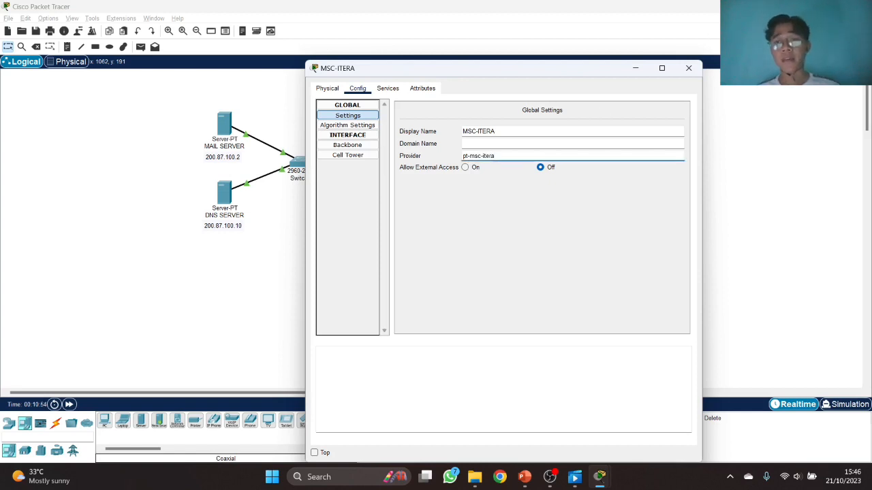
{"action": "left_click", "coordinate": [395, 89]}
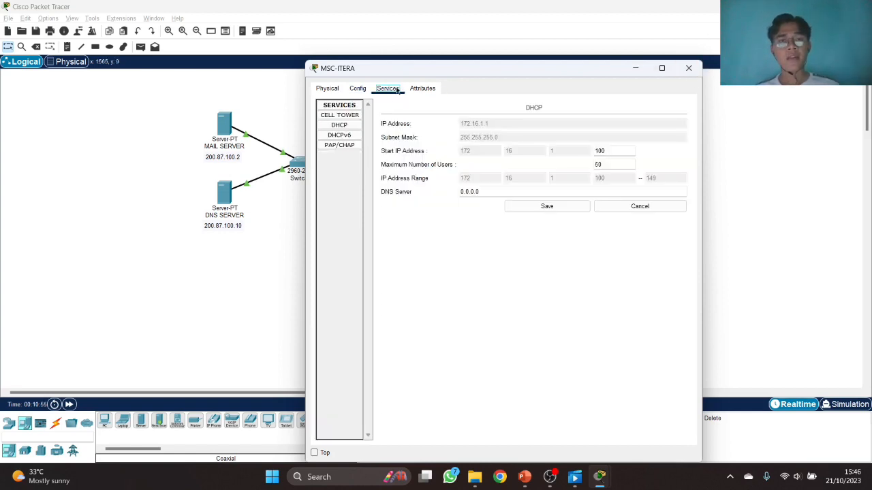
- Replace the DHCP DNS server 0.0.0.0 with 200.87.100.10, save it, and close MSC-ITERA
{"action": "left_click", "coordinate": [340, 125]}
{"action": "left_click_drag", "start_coordinate": [503, 192], "coordinate": [456, 193]}
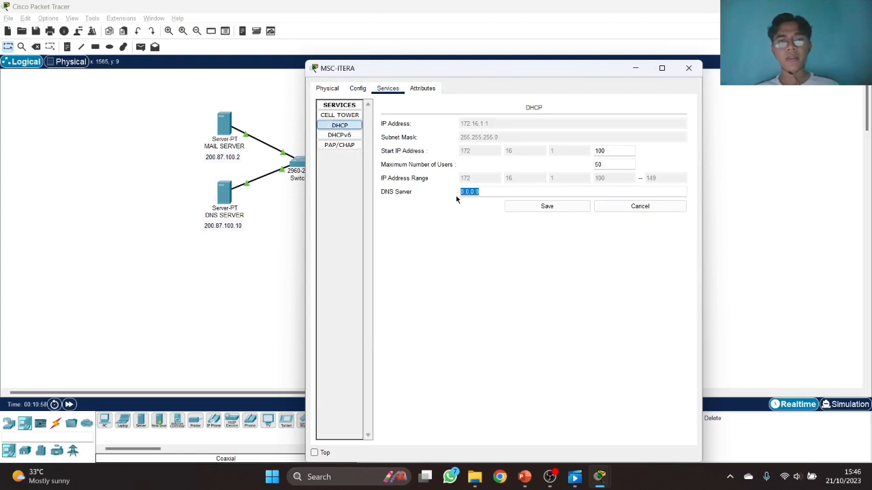
{"action": "type", "text": "200.87.100.10"}
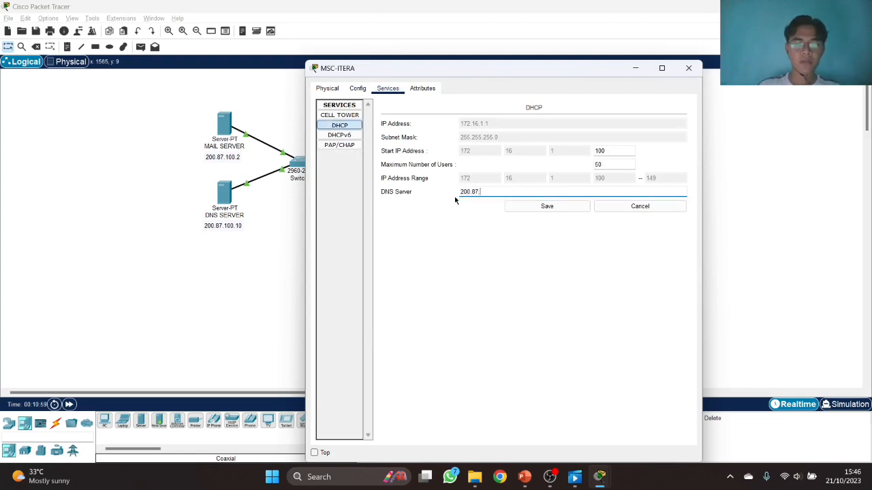
{"action": "left_click", "coordinate": [518, 207]}
{"action": "left_click", "coordinate": [689, 68]}
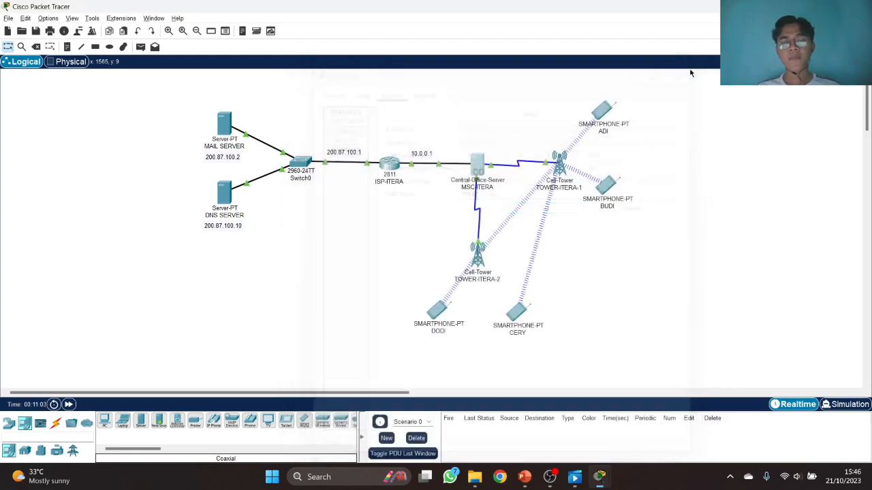
- Trim the cellular part from TOWER-ITERA-1's provider name, leaving tower-itera-1
{"action": "left_click", "coordinate": [556, 161]}
{"action": "left_click", "coordinate": [359, 89]}
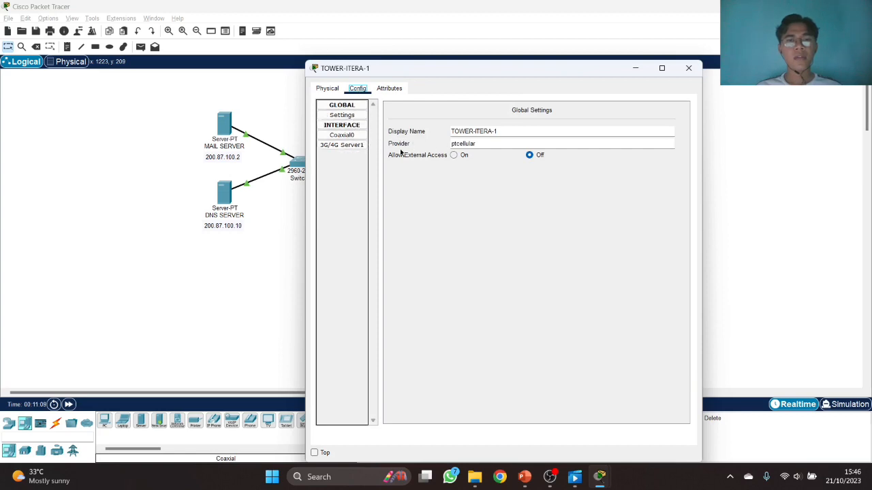
{"action": "left_click_drag", "start_coordinate": [482, 145], "coordinate": [457, 143]}
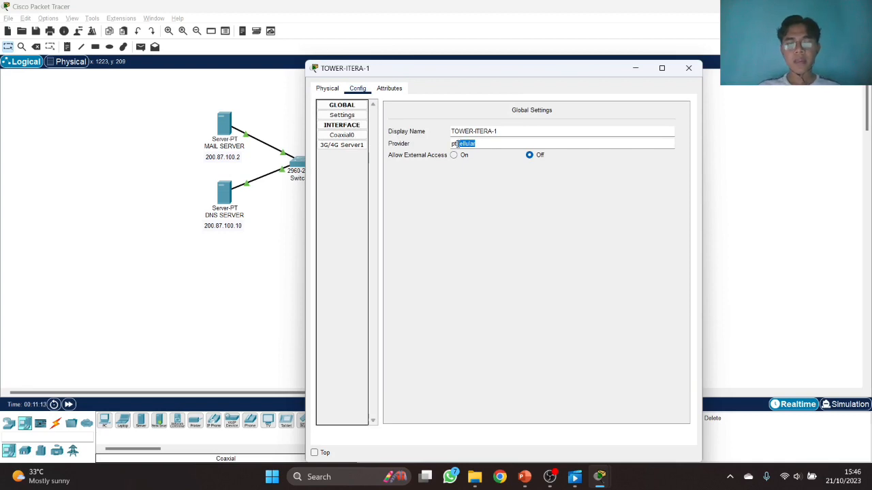
{"action": "key", "text": "BackSpace"}
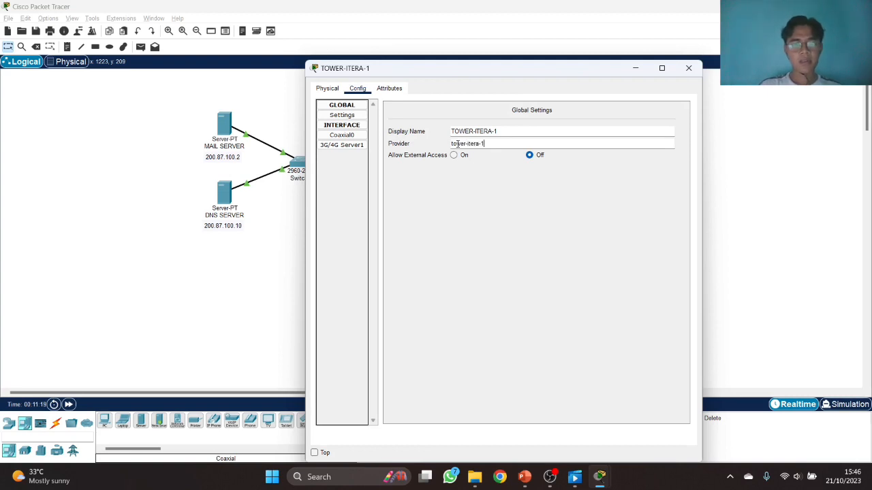
{"action": "triple_click", "coordinate": [458, 144]}
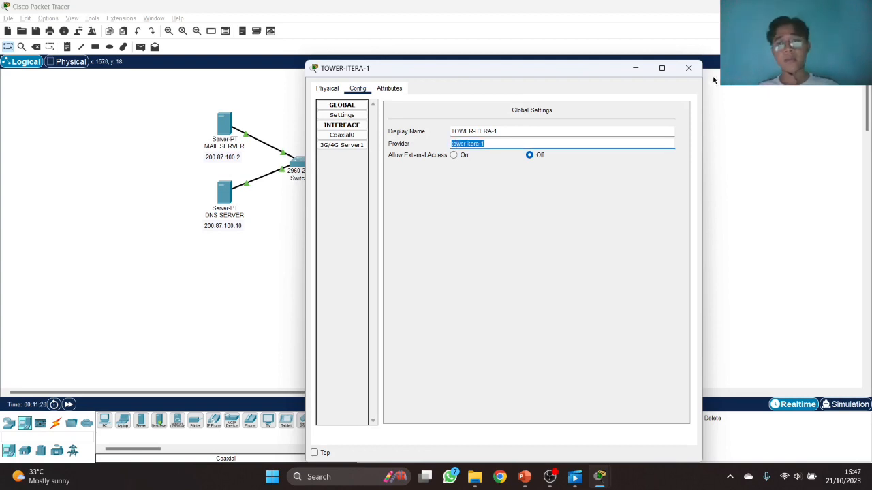
{"action": "left_click", "coordinate": [689, 68]}
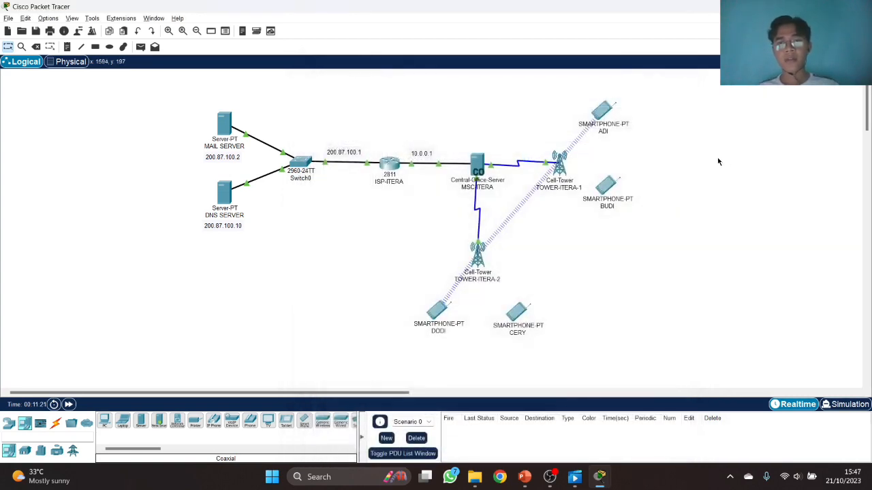
- Replace TOWER-ITERA-2's provider ptcellular with tower-itera-2 and check its 3G/4G Server1 settings
{"action": "left_click", "coordinate": [479, 256]}
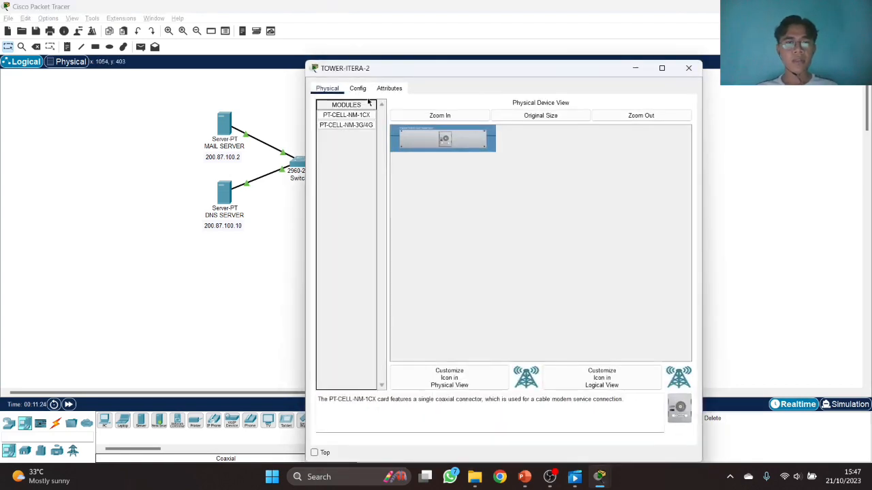
{"action": "left_click", "coordinate": [357, 88]}
{"action": "left_click", "coordinate": [342, 135]}
{"action": "left_click", "coordinate": [353, 115]}
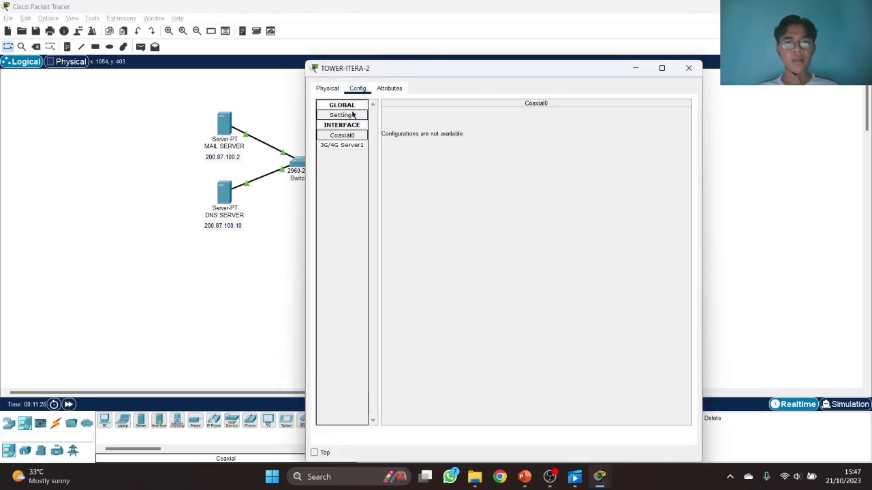
{"action": "double_click", "coordinate": [478, 144]}
{"action": "type", "text": "tower-itera-1"}
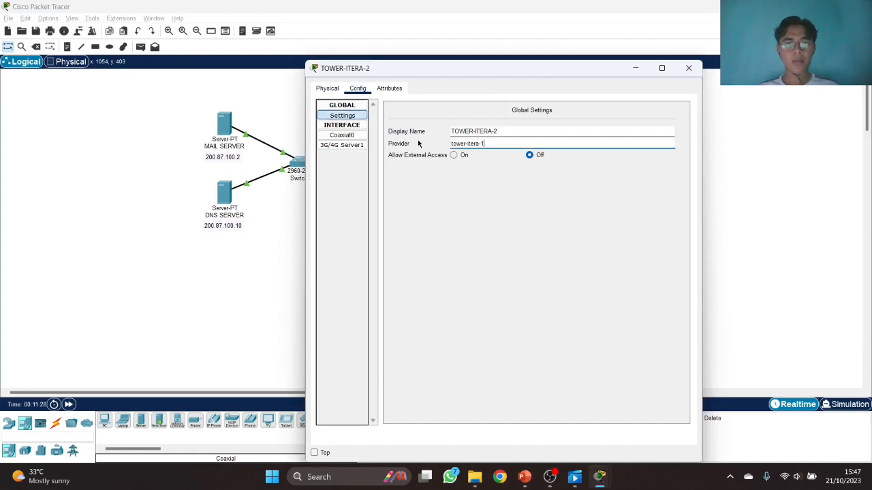
{"action": "left_click", "coordinate": [350, 146]}
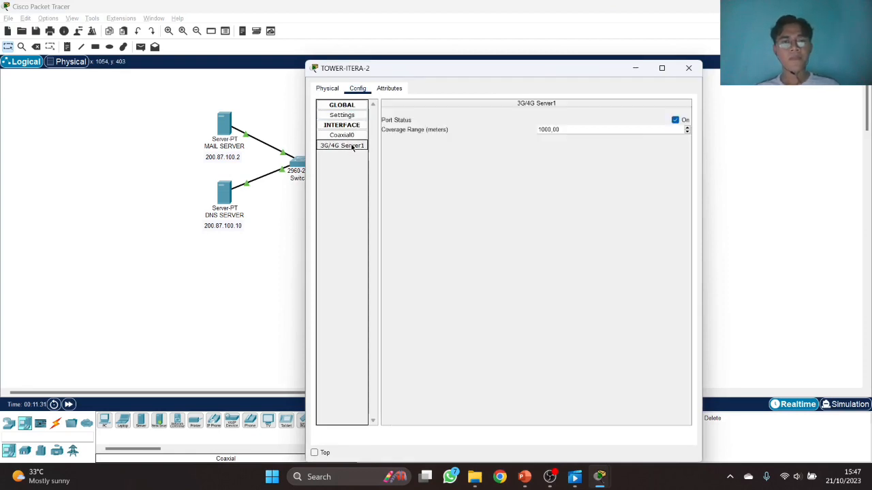
{"action": "left_click", "coordinate": [689, 69]}
- Set smartphones ADI and BUDI to cellular provider name tower-itera-1
{"action": "left_click", "coordinate": [602, 108]}
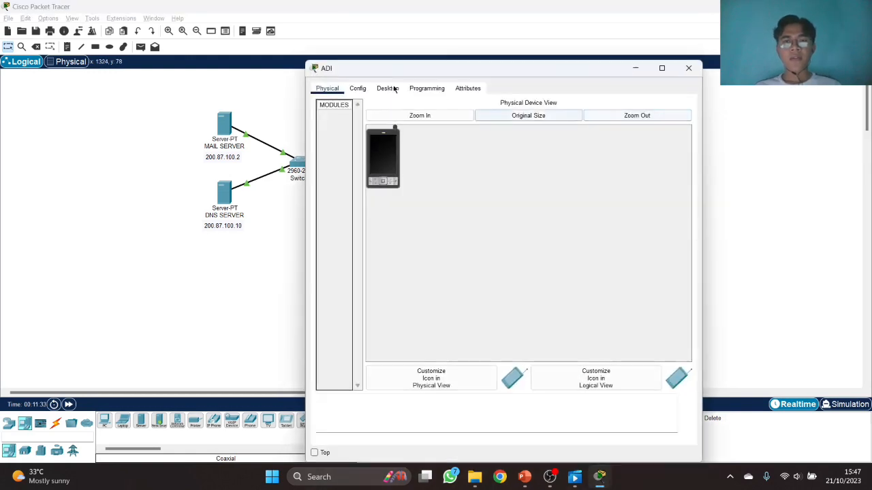
{"action": "left_click", "coordinate": [358, 88]}
{"action": "left_click", "coordinate": [368, 156]}
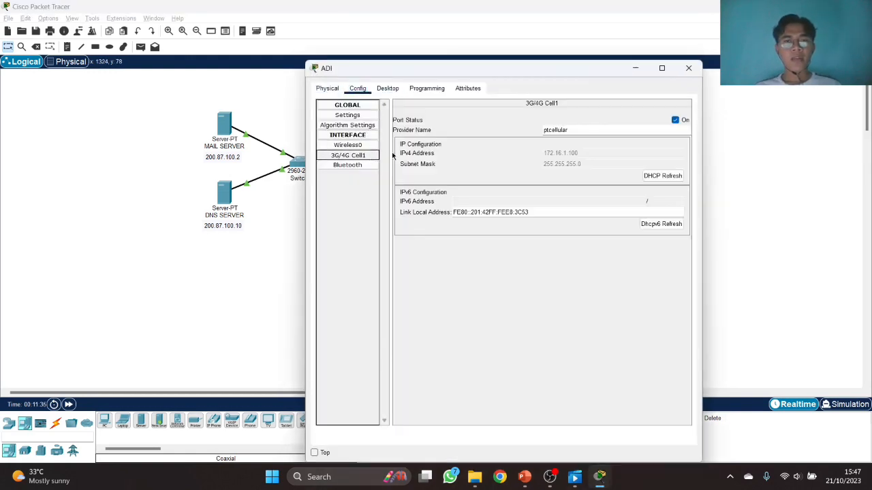
{"action": "left_click_drag", "start_coordinate": [572, 130], "coordinate": [484, 131]}
{"action": "type", "text": "tower-itera-1"}
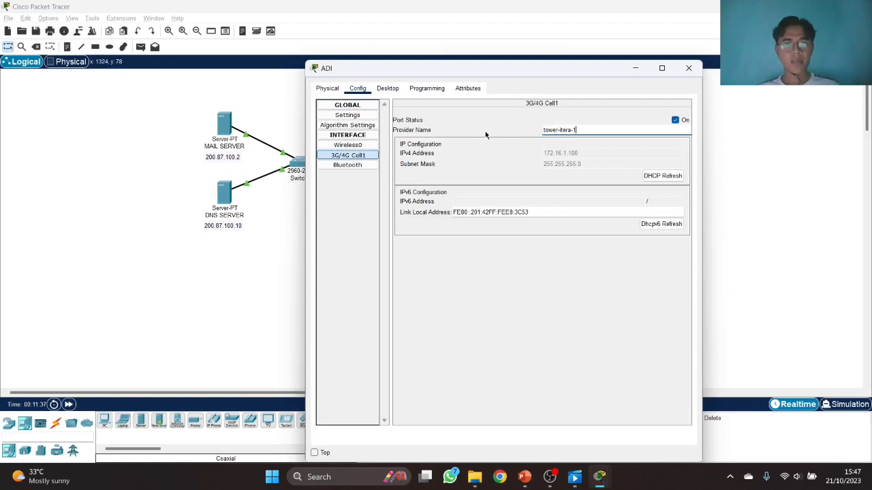
{"action": "left_click", "coordinate": [688, 69]}
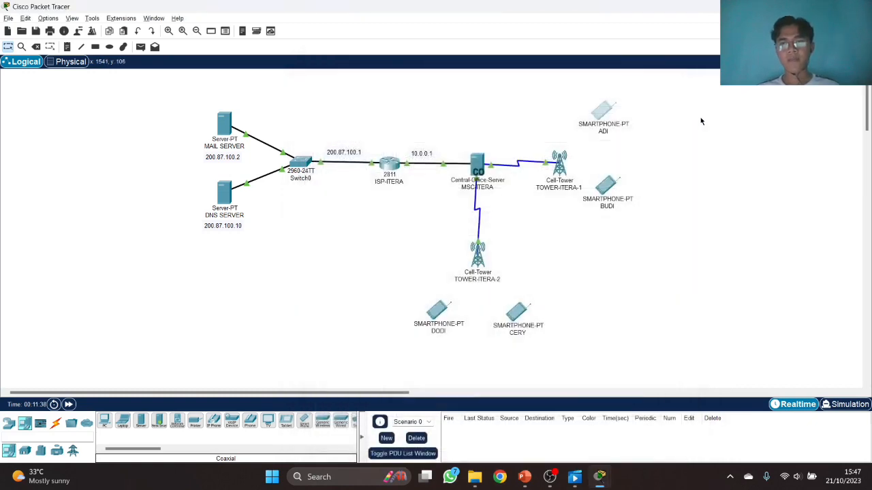
{"action": "left_click", "coordinate": [605, 185]}
{"action": "left_click", "coordinate": [358, 119]}
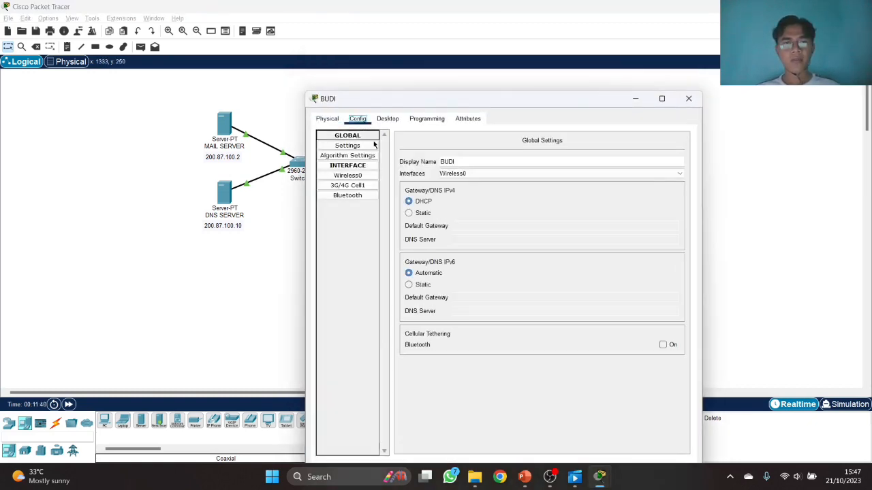
{"action": "left_click", "coordinate": [348, 185]}
{"action": "left_click_drag", "start_coordinate": [568, 161], "coordinate": [503, 165]}
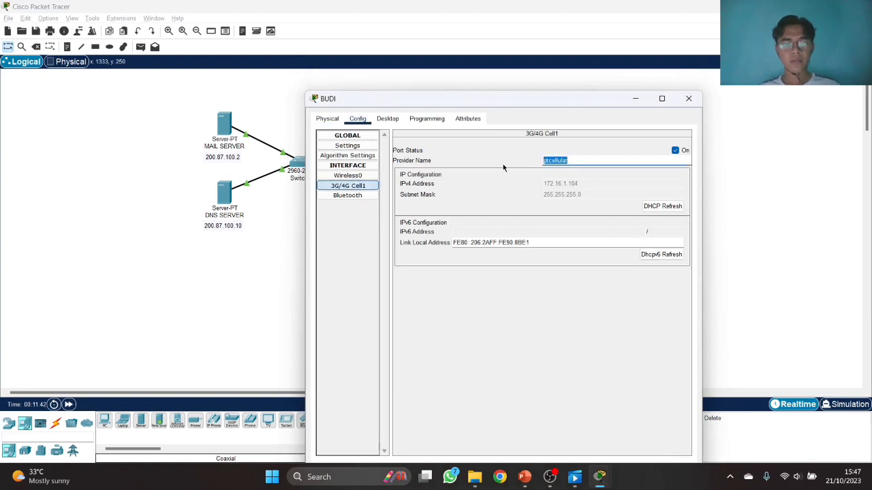
{"action": "type", "text": "tower-itera-1"}
{"action": "left_click", "coordinate": [688, 98]}
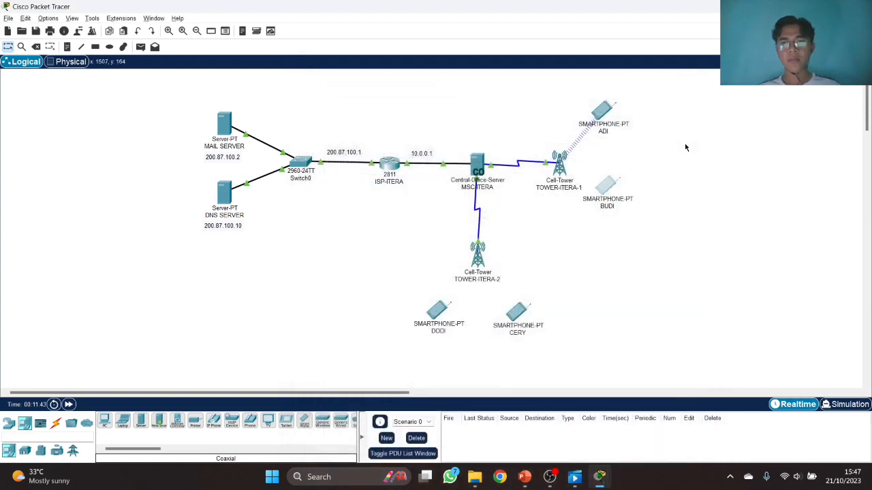
- Set smartphones CERY and DODI to cellular provider name tower-itera-2
{"action": "left_click", "coordinate": [518, 311]}
{"action": "left_click", "coordinate": [357, 88]}
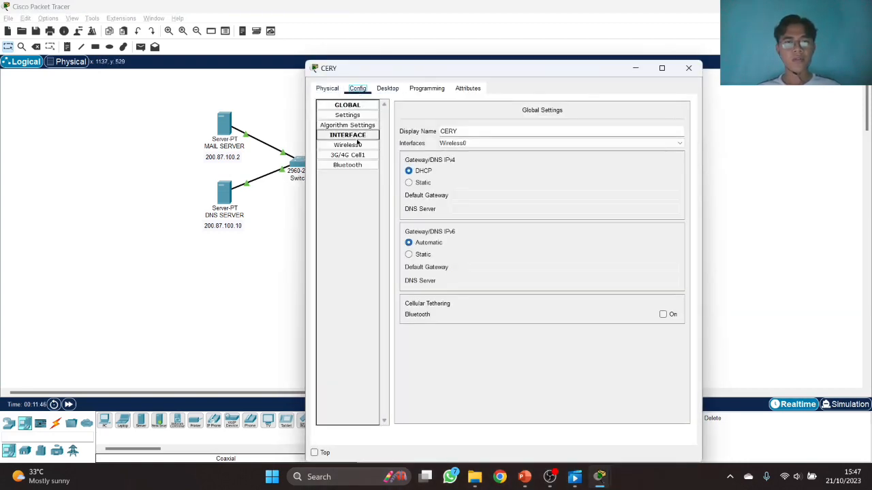
{"action": "left_click", "coordinate": [354, 155]}
{"action": "left_click_drag", "start_coordinate": [566, 131], "coordinate": [508, 135]}
{"action": "type", "text": "tower-itera-1"}
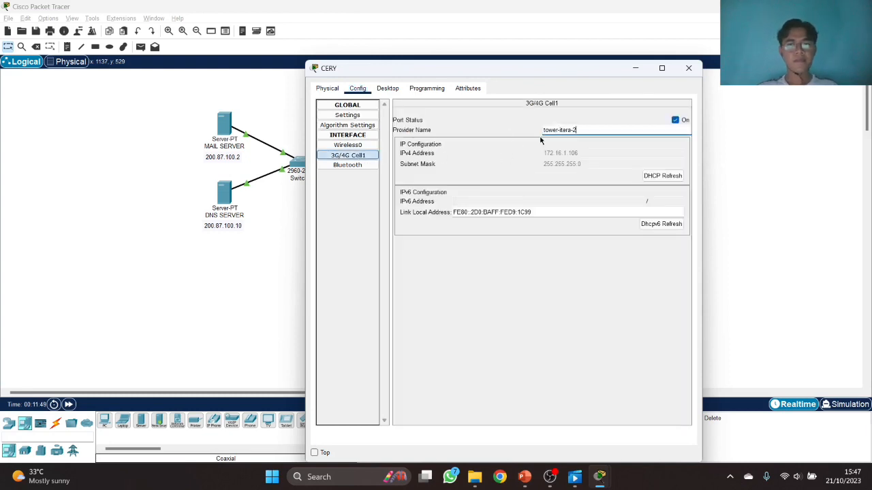
{"action": "key", "text": "ctrl+a"}
{"action": "key", "text": "ctrl+c"}
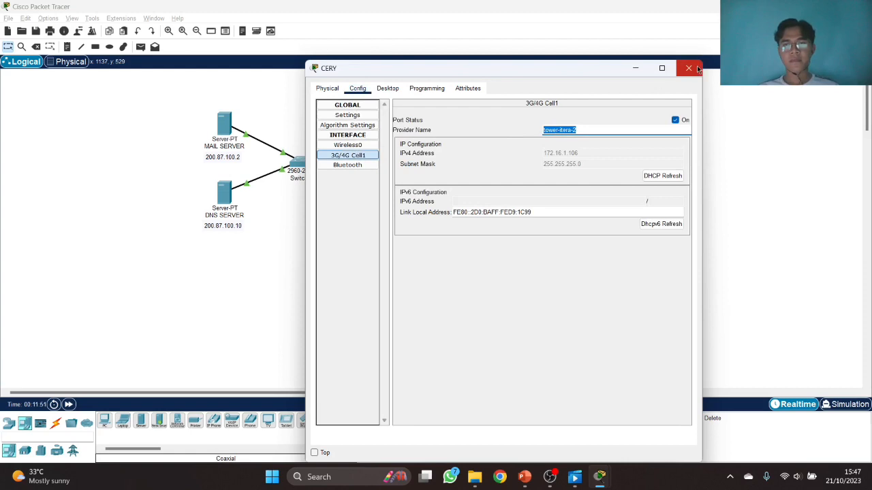
{"action": "left_click", "coordinate": [688, 68]}
{"action": "left_click", "coordinate": [436, 312]}
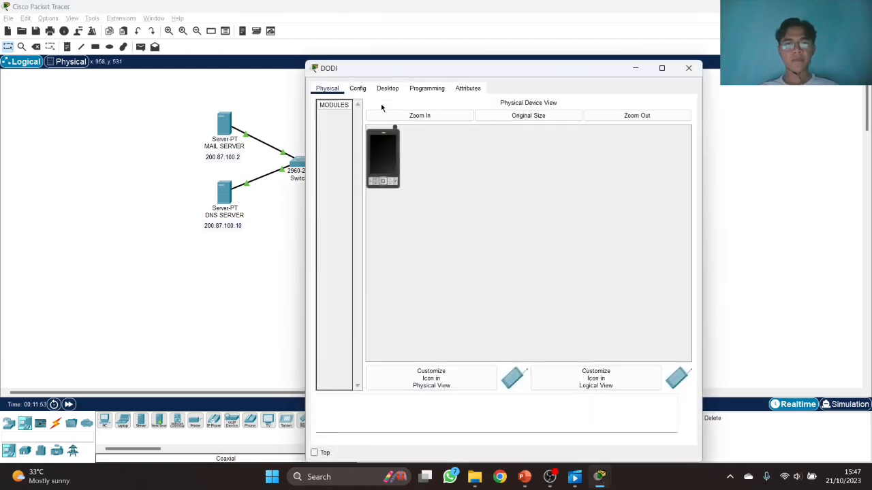
{"action": "left_click", "coordinate": [357, 89]}
{"action": "left_click", "coordinate": [347, 155]}
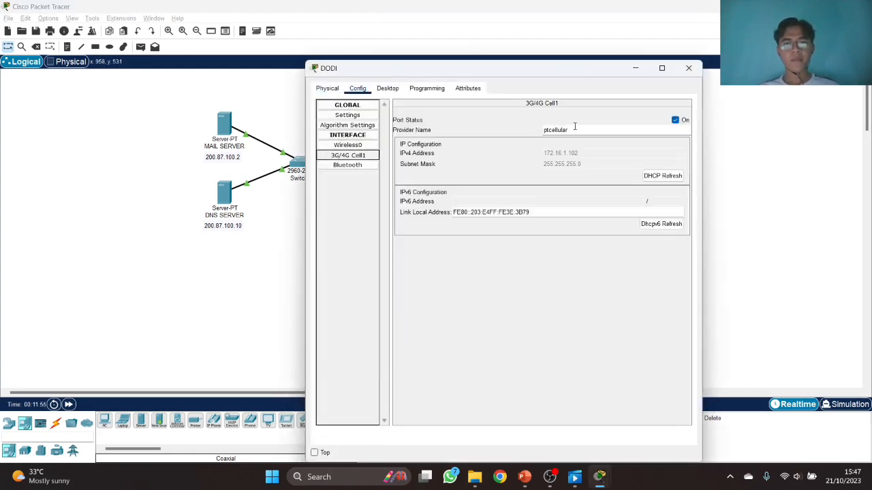
{"action": "left_click_drag", "start_coordinate": [575, 127], "coordinate": [512, 131]}
{"action": "key", "text": "ctrl+v"}
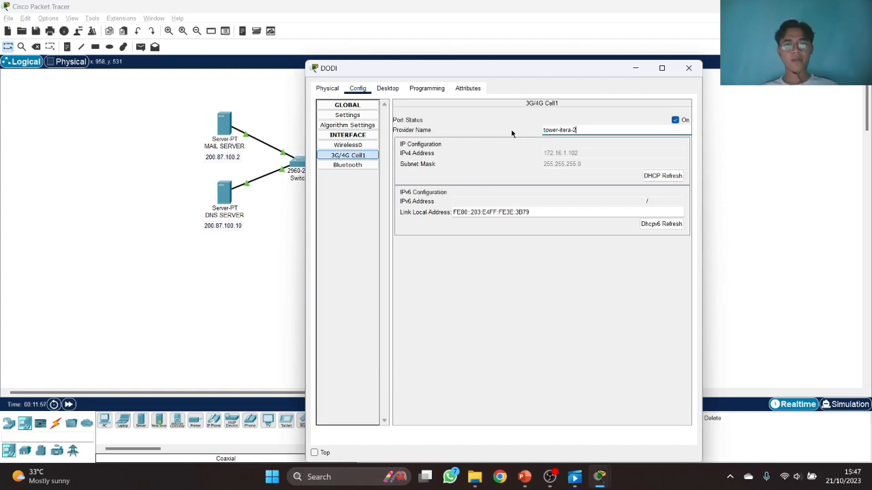
{"action": "left_click", "coordinate": [688, 69]}
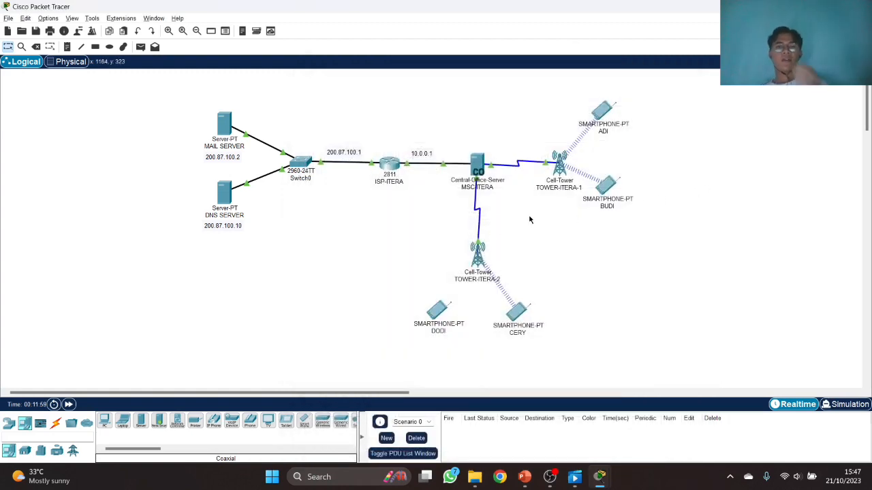
- Reposition ADI and BUDI neatly beside TOWER-ITERA-1
{"action": "left_click_drag", "start_coordinate": [602, 189], "coordinate": [604, 210]}
{"action": "left_click_drag", "start_coordinate": [596, 122], "coordinate": [611, 131]}
{"action": "left_click_drag", "start_coordinate": [607, 203], "coordinate": [613, 203]}
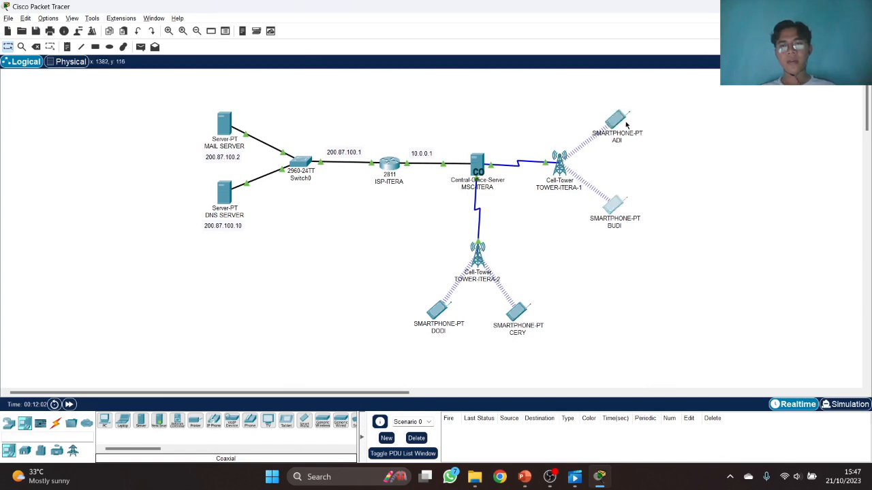
{"action": "left_click", "coordinate": [647, 132]}
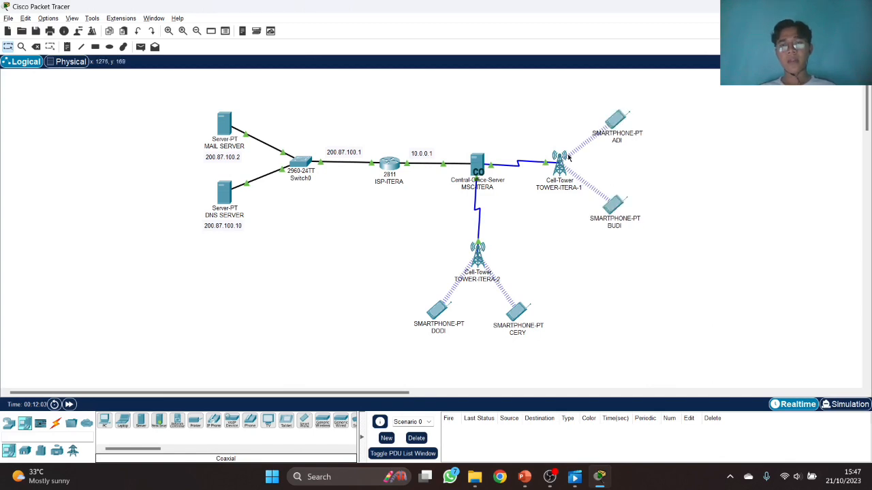
- Check MSC-ITERA's DHCP pool and confirm BUDI received 172.16.1.105 with DNS 200.87.100.10
{"action": "left_click", "coordinate": [476, 166]}
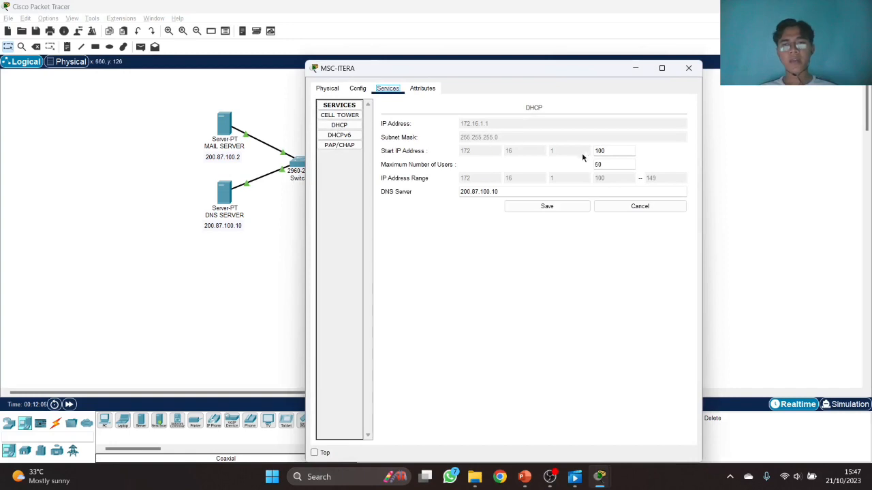
{"action": "left_click", "coordinate": [689, 68]}
{"action": "mouse_move", "coordinate": [617, 121]}
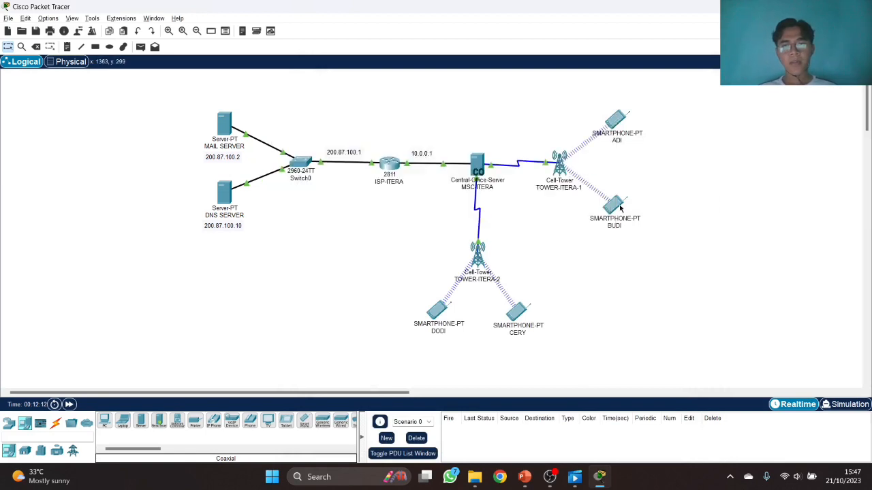
{"action": "mouse_move", "coordinate": [620, 209]}
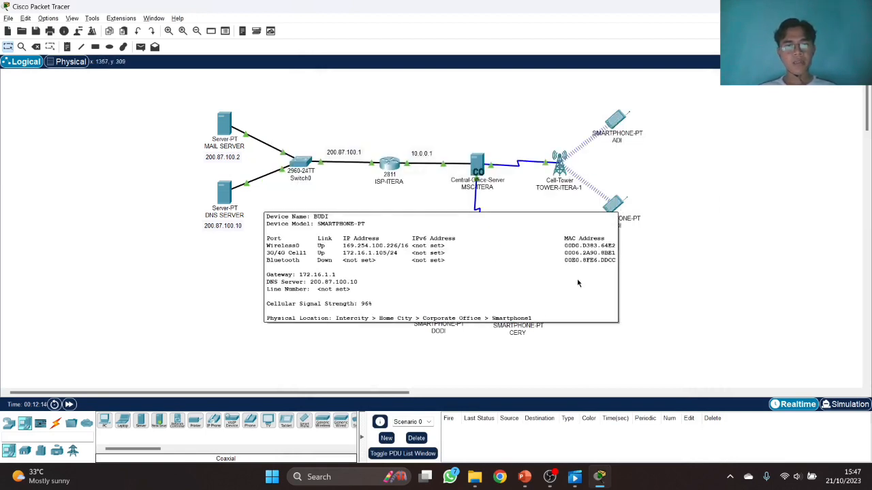
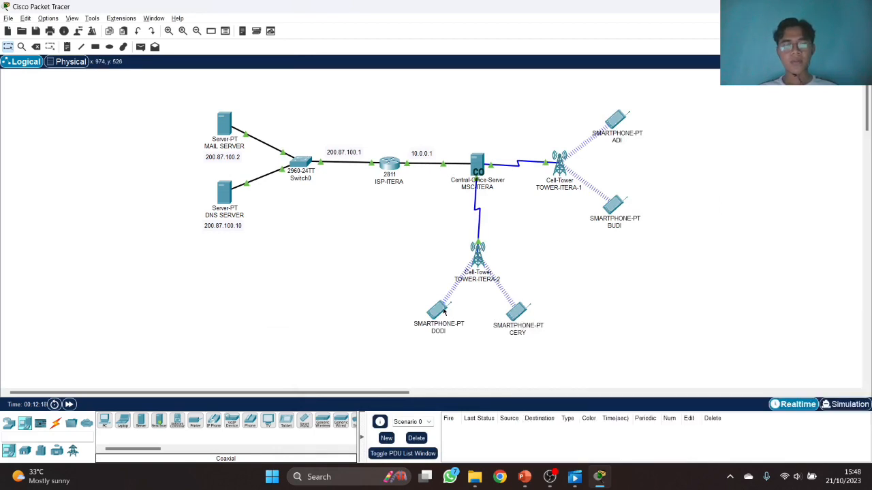
- Bring up the email account setup on ADI's smartphone, then close its window
{"action": "mouse_move", "coordinate": [443, 311]}
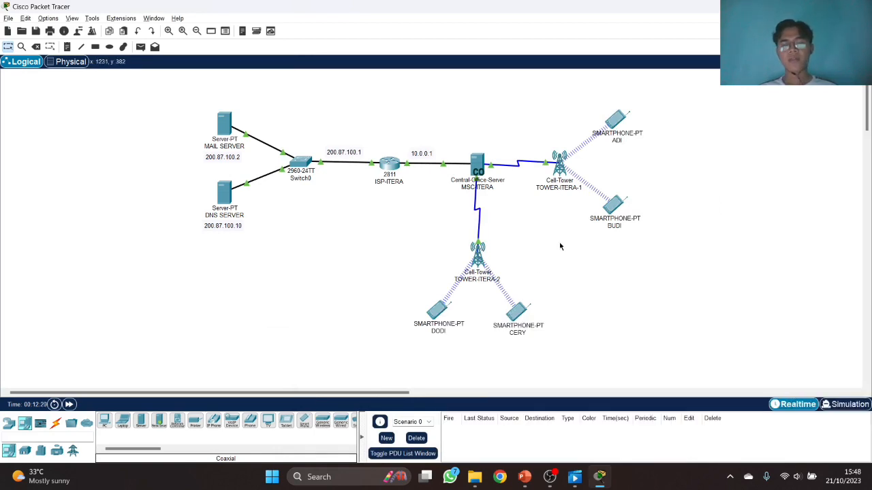
{"action": "left_click", "coordinate": [611, 124]}
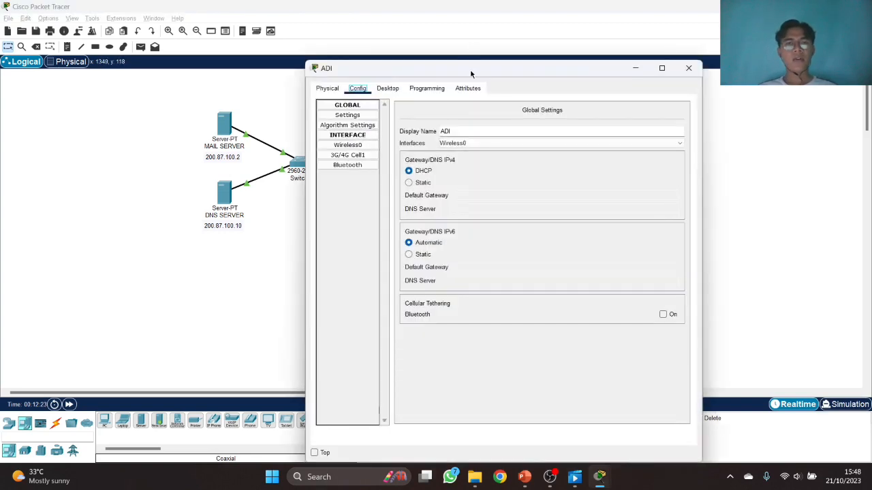
{"action": "left_click_drag", "start_coordinate": [470, 74], "coordinate": [522, 66]}
{"action": "left_click", "coordinate": [440, 80]}
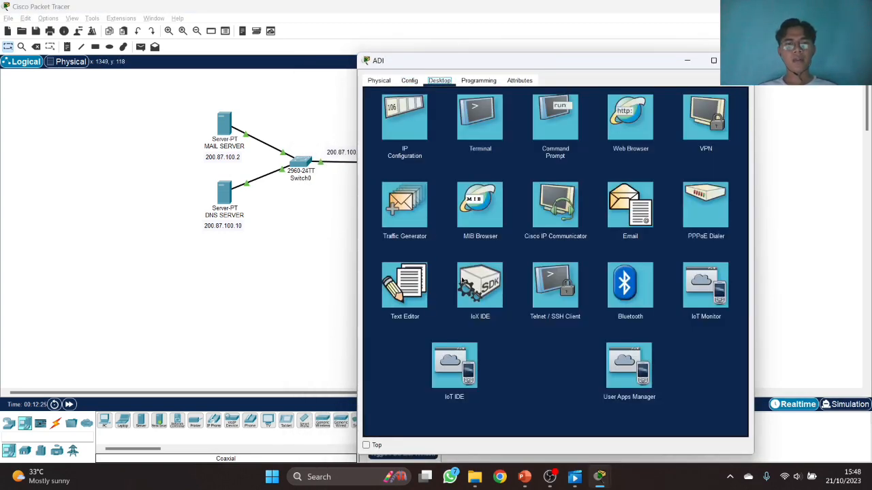
{"action": "left_click", "coordinate": [632, 205]}
{"action": "left_click_drag", "start_coordinate": [563, 65], "coordinate": [329, 72]}
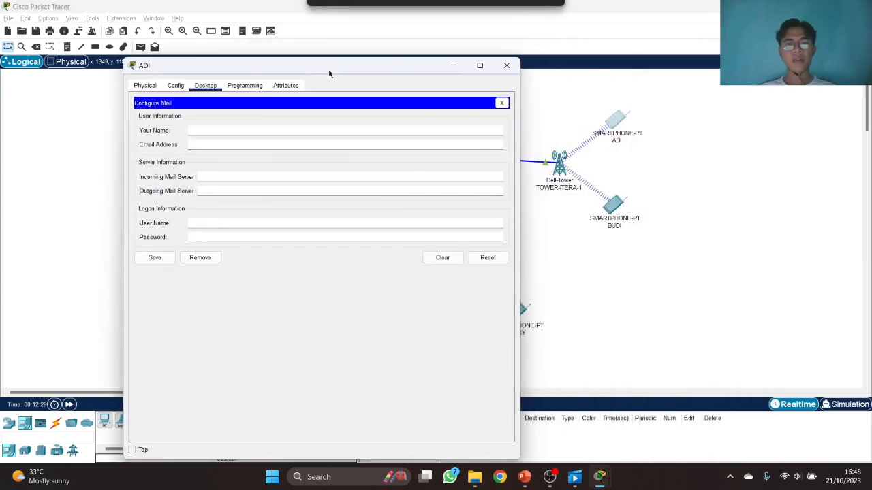
{"action": "left_click", "coordinate": [498, 67]}
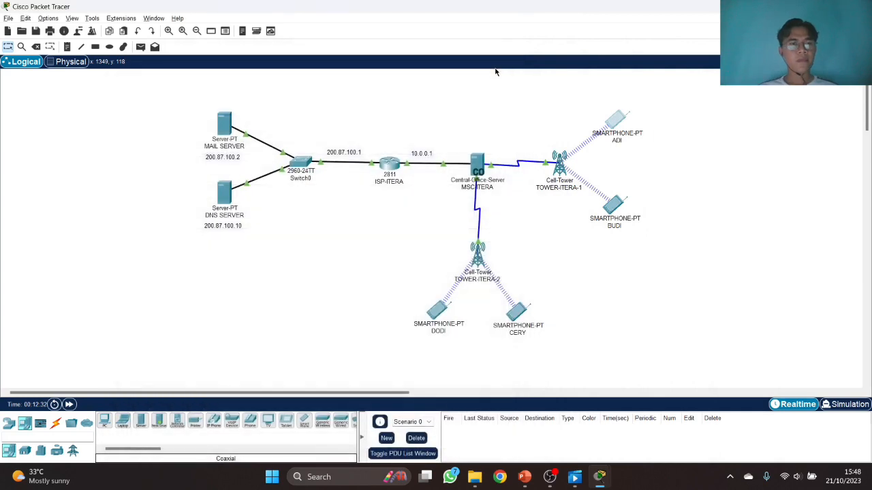
- Review the MAIL SERVER's email service and its registered users
{"action": "left_click", "coordinate": [230, 126]}
{"action": "left_click", "coordinate": [386, 90]}
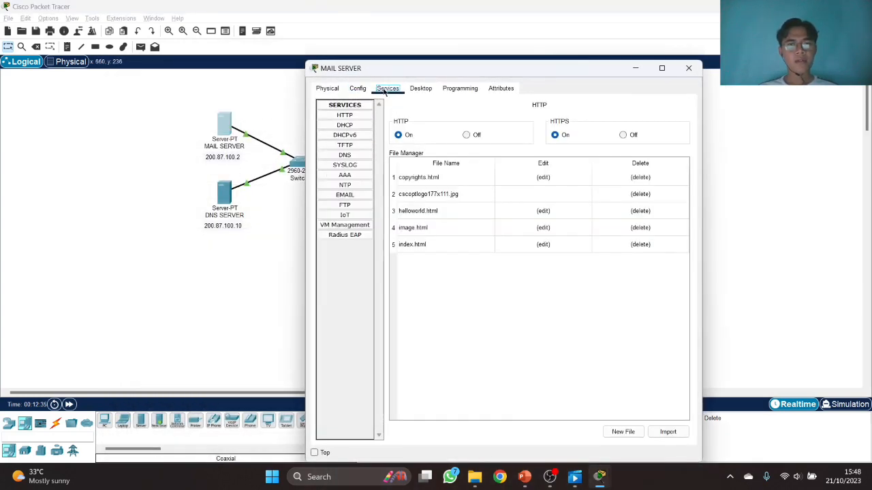
{"action": "left_click", "coordinate": [346, 197]}
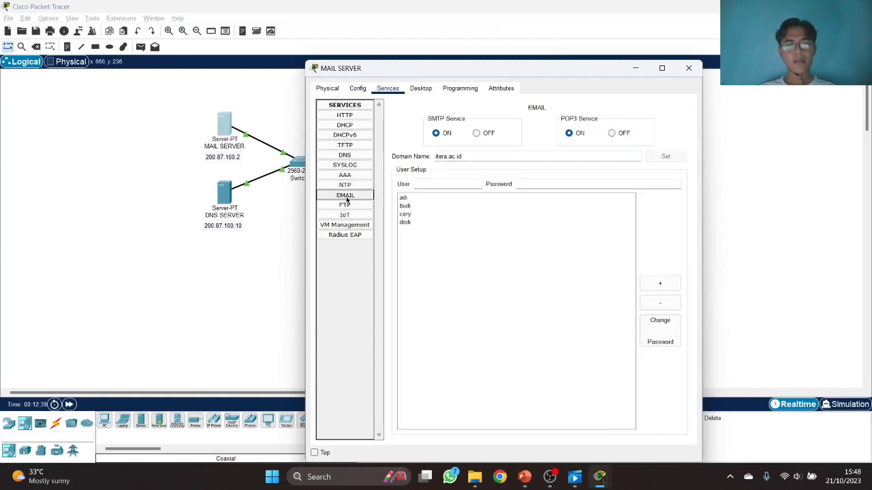
{"action": "left_click", "coordinate": [689, 68]}
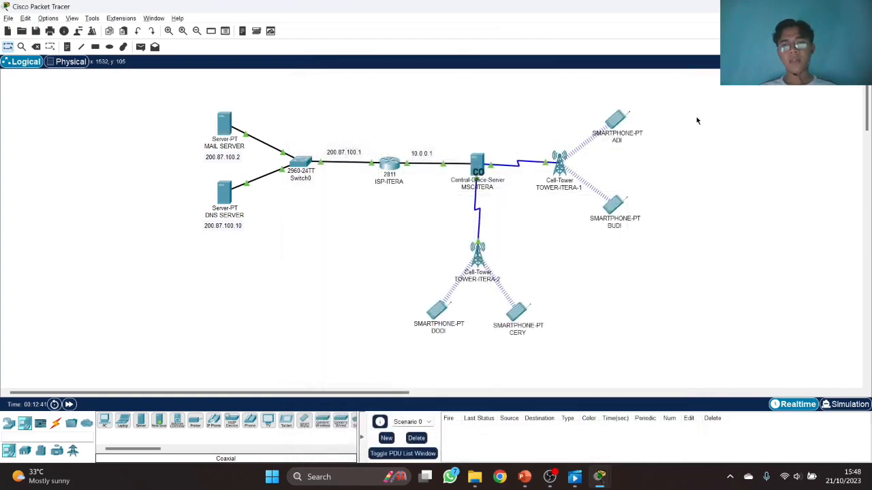
- Enter display name 'adi' and ADI's itera.ac.id email address in ADI's mail form
{"action": "left_click", "coordinate": [612, 120]}
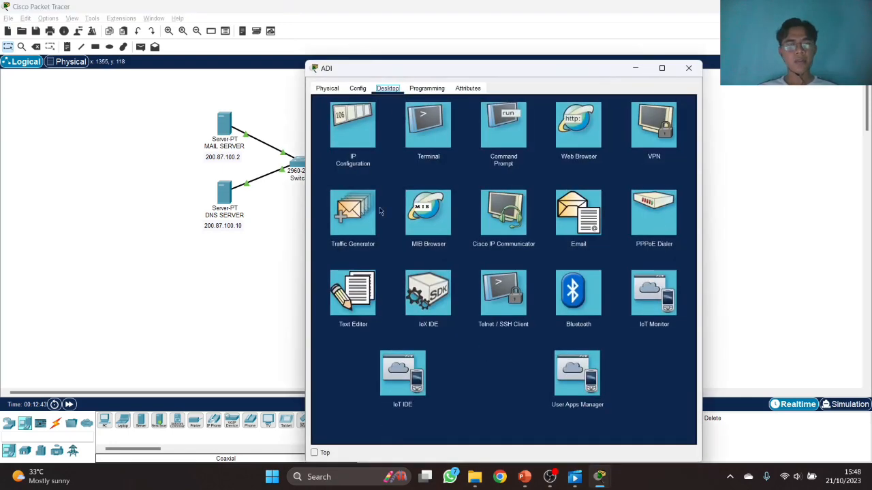
{"action": "left_click", "coordinate": [584, 227]}
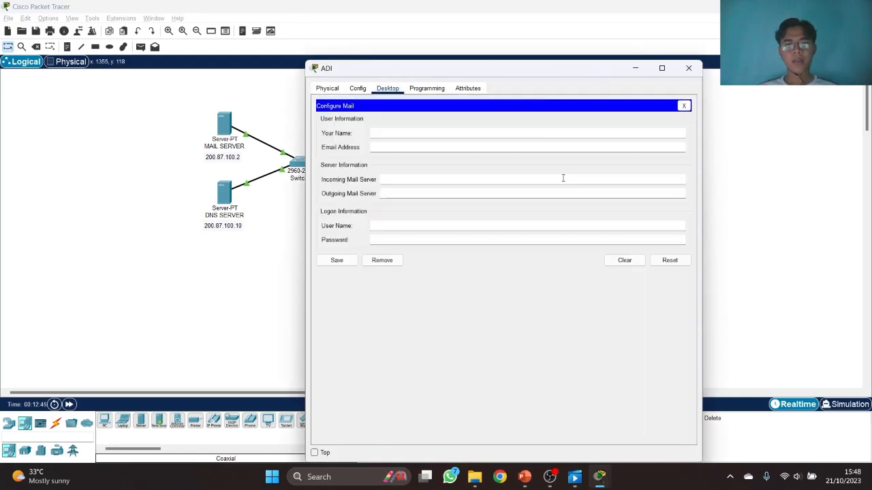
{"action": "left_click_drag", "start_coordinate": [543, 76], "coordinate": [285, 78]}
{"action": "left_click", "coordinate": [166, 135]}
{"action": "type", "text": "adi"}
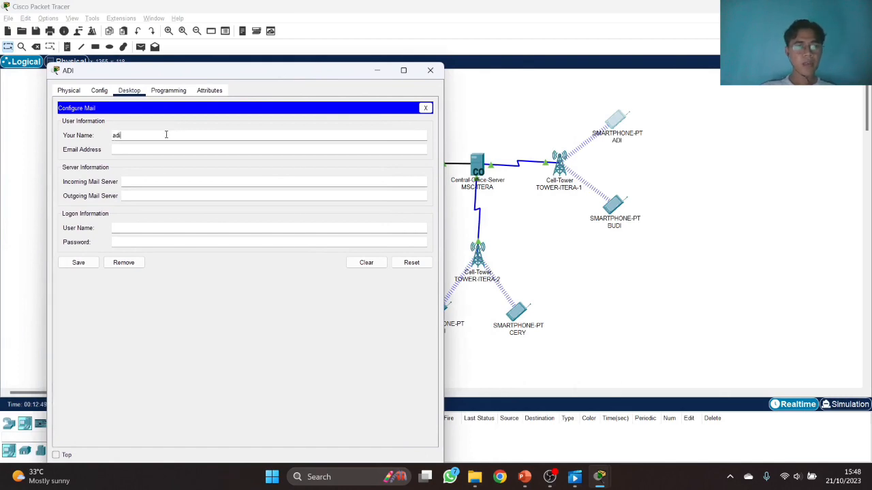
{"action": "key", "text": "Tab"}
{"action": "type", "text": "a"}
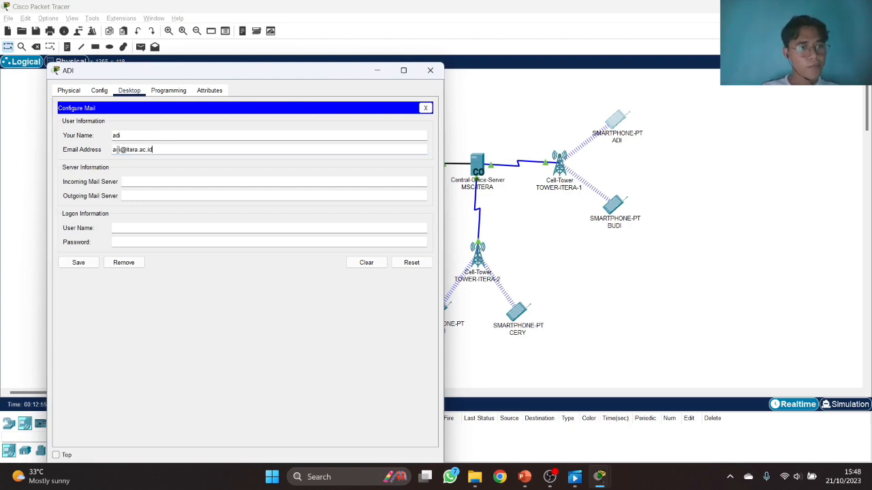
{"action": "left_click_drag", "start_coordinate": [121, 149], "coordinate": [163, 148]}
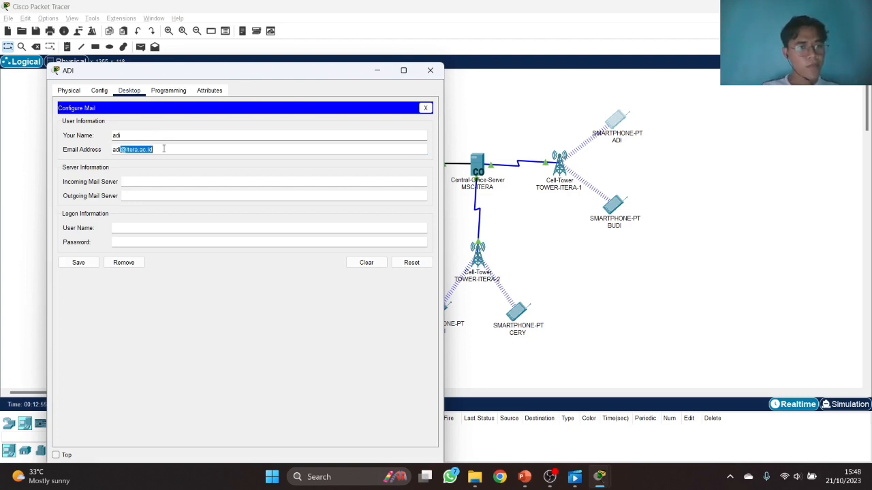
{"action": "left_click", "coordinate": [152, 178]}
{"action": "left_click_drag", "start_coordinate": [198, 72], "coordinate": [447, 69]}
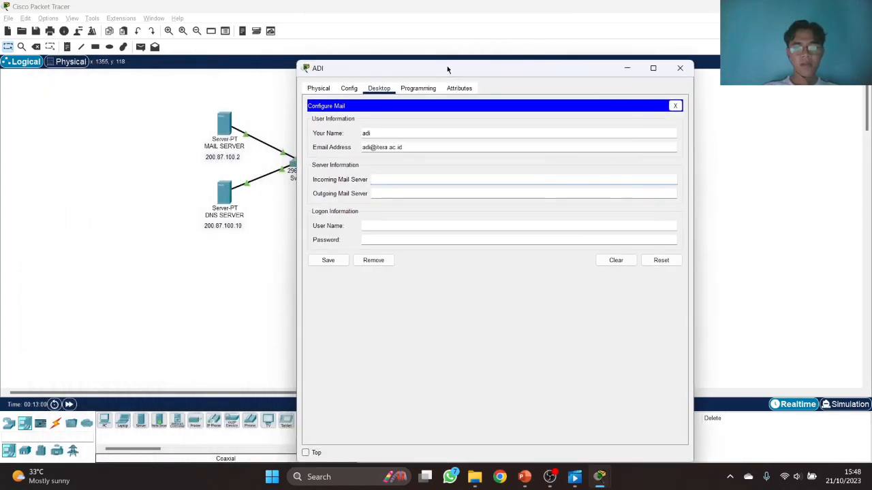
- Set ADI's incoming and outgoing mail servers to 200.87.100.2
{"action": "type", "text": "200.87"}
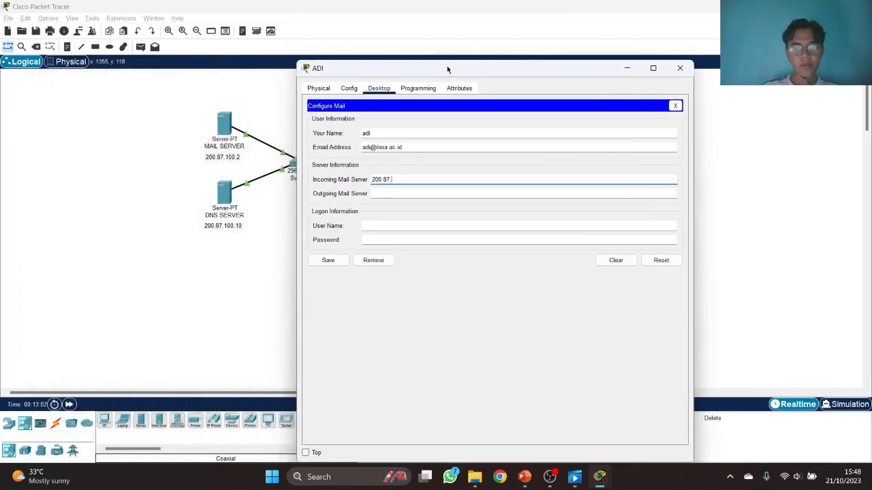
{"action": "type", "text": ".100.10"}
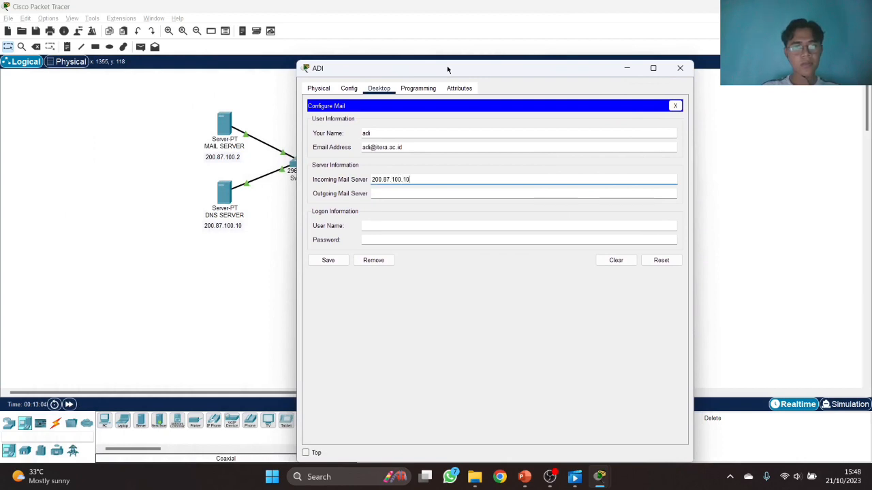
{"action": "key", "text": "ctrl+a"}
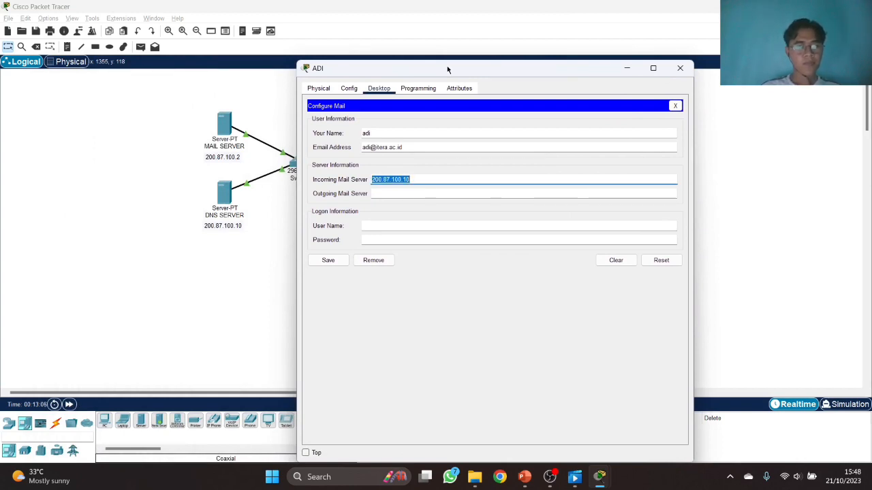
{"action": "key", "text": "End"}
{"action": "key", "text": "BackSpace"}
{"action": "key", "text": "BackSpace"}
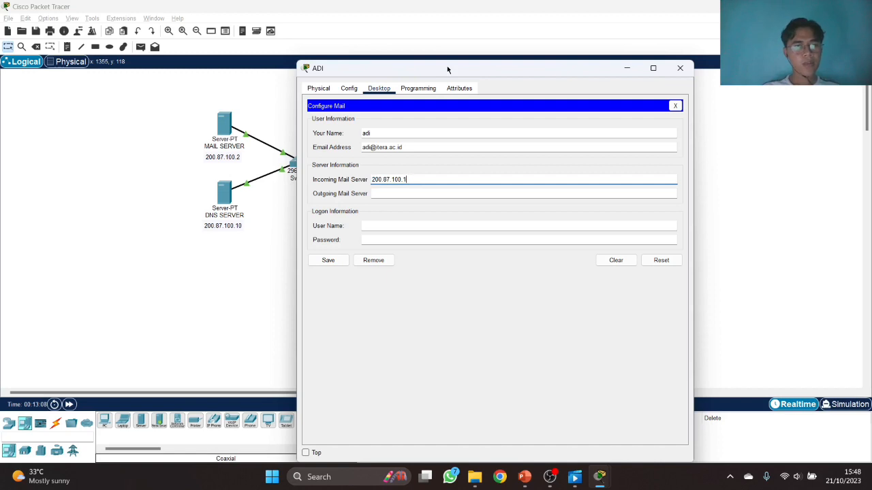
{"action": "type", "text": "2"}
{"action": "key", "text": "ctrl+a"}
{"action": "key", "text": "ctrl+c"}
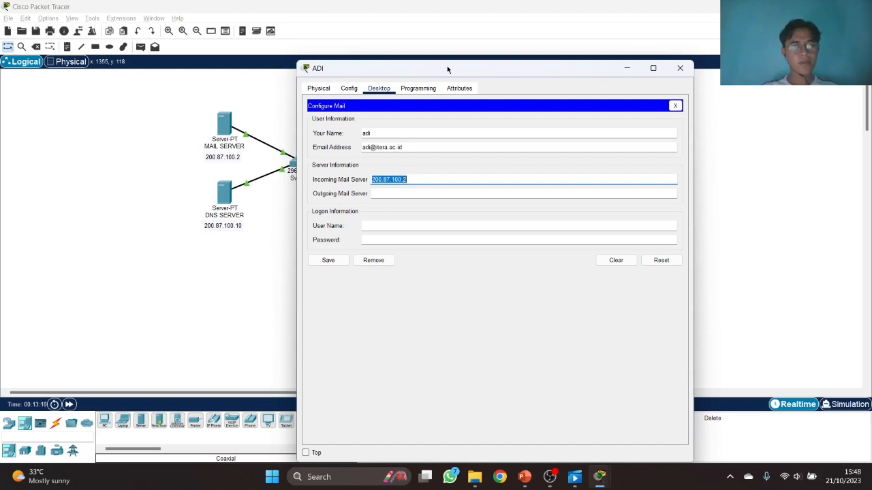
{"action": "left_click", "coordinate": [425, 192]}
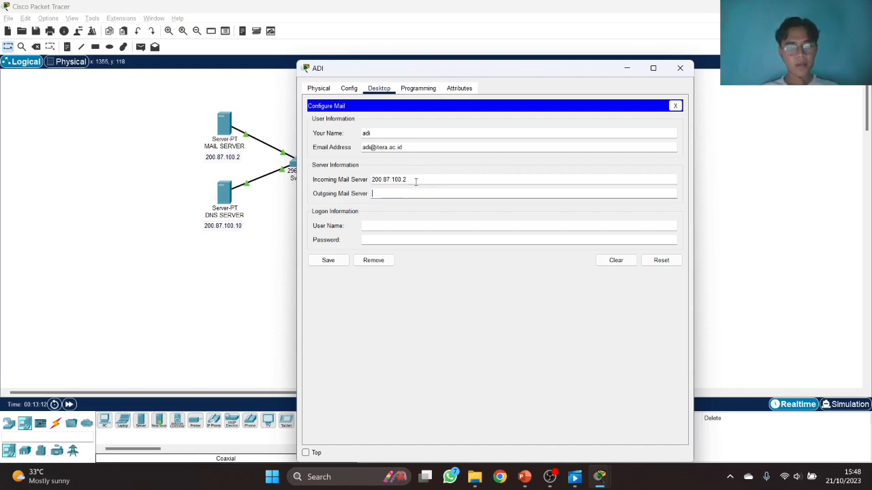
{"action": "key", "text": "ctrl+v"}
- Complete ADI's login fields and save the mail account
{"action": "left_click", "coordinate": [413, 227]}
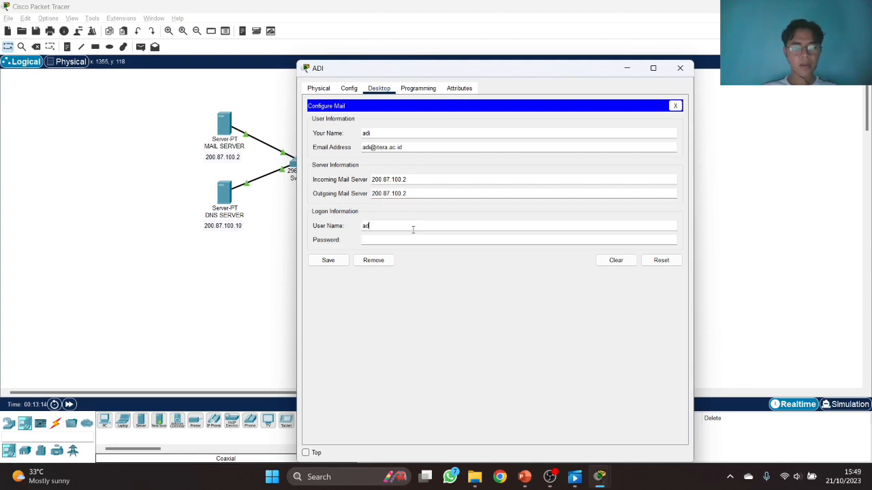
{"action": "key", "text": "Tab"}
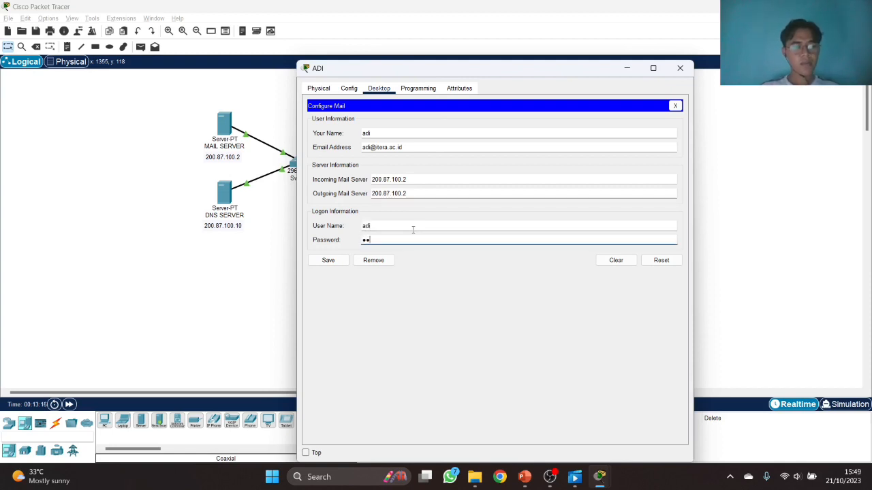
{"action": "left_click", "coordinate": [337, 261]}
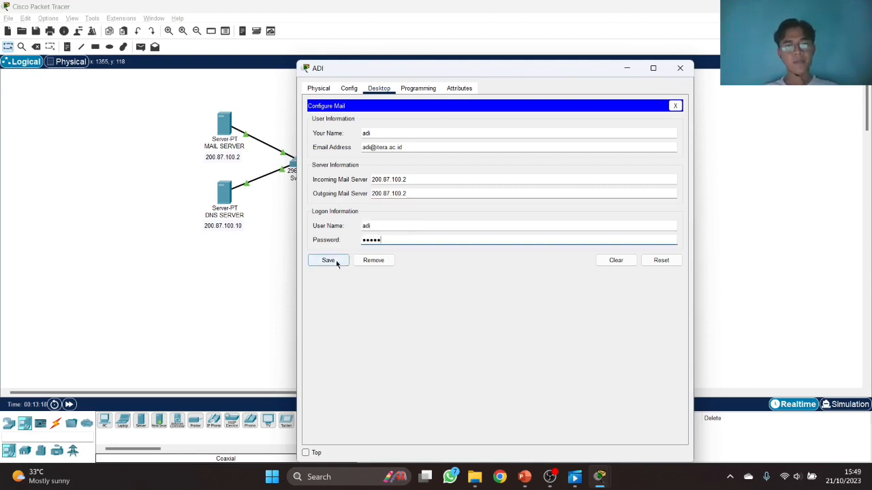
{"action": "left_click", "coordinate": [680, 68]}
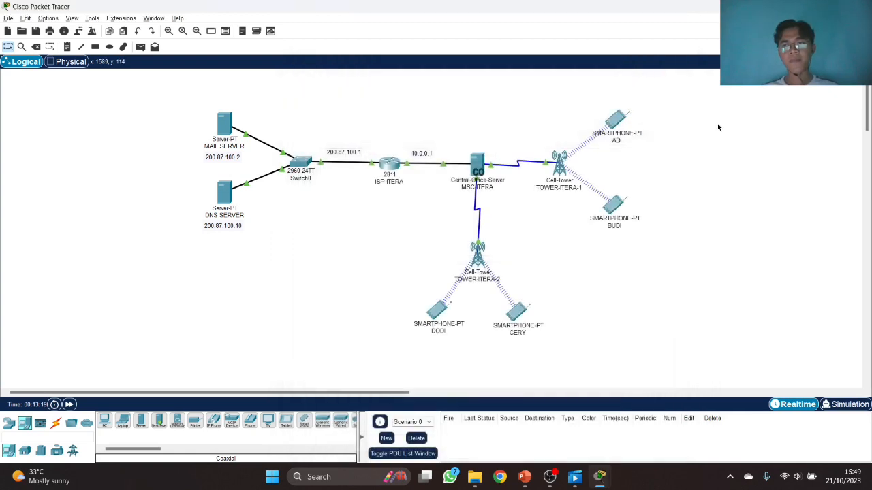
- Enter display name 'budi' and BUDI's itera.ac.id address in BUDI's Email form
{"action": "left_click", "coordinate": [613, 207]}
{"action": "left_click", "coordinate": [387, 119]}
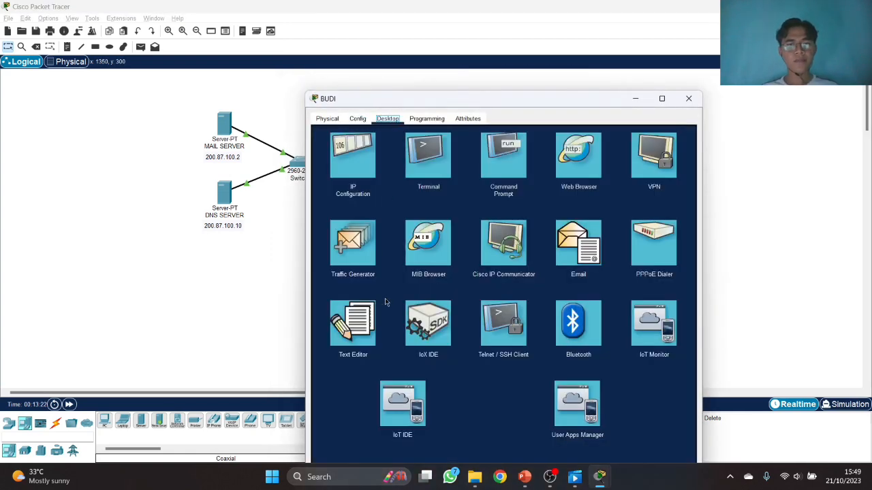
{"action": "left_click", "coordinate": [566, 233]}
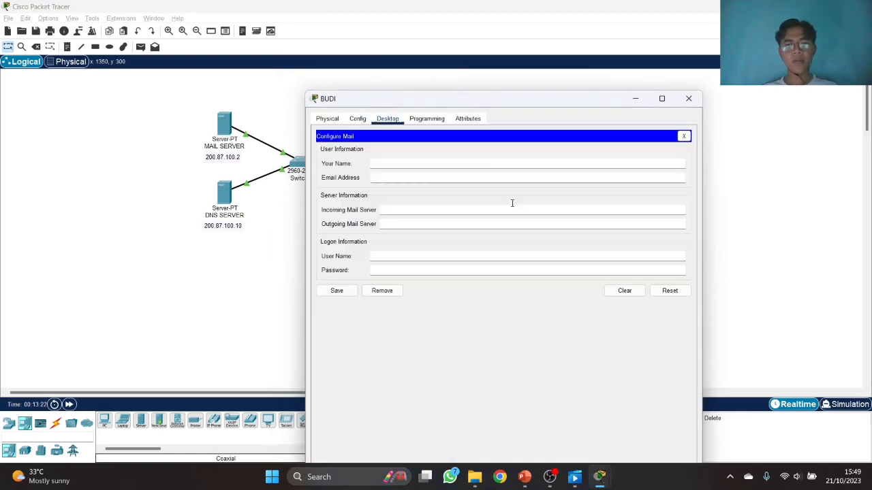
{"action": "left_click", "coordinate": [462, 164]}
{"action": "type", "text": "budi"}
{"action": "key", "text": "Tab"}
{"action": "type", "text": "b"}
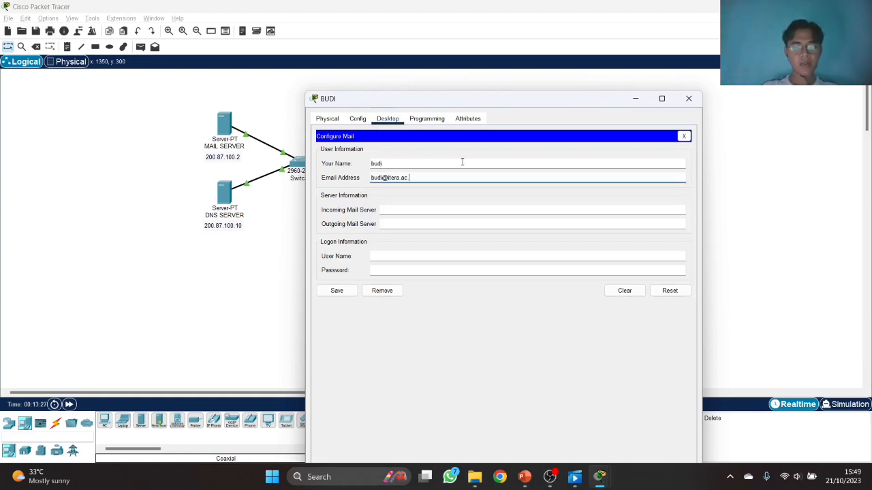
{"action": "type", "text": ".id"}
- Set both mail servers to 200.87.100.2, user name 'budi' with a password, and save
{"action": "key", "text": "Tab"}
{"action": "key", "text": "ctrl+v"}
{"action": "key", "text": "Tab"}
{"action": "key", "text": "ctrl+v"}
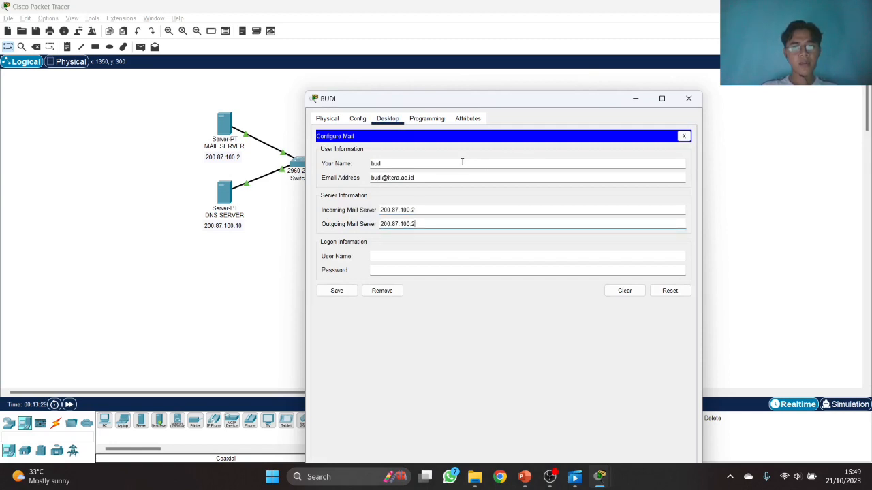
{"action": "key", "text": "Tab"}
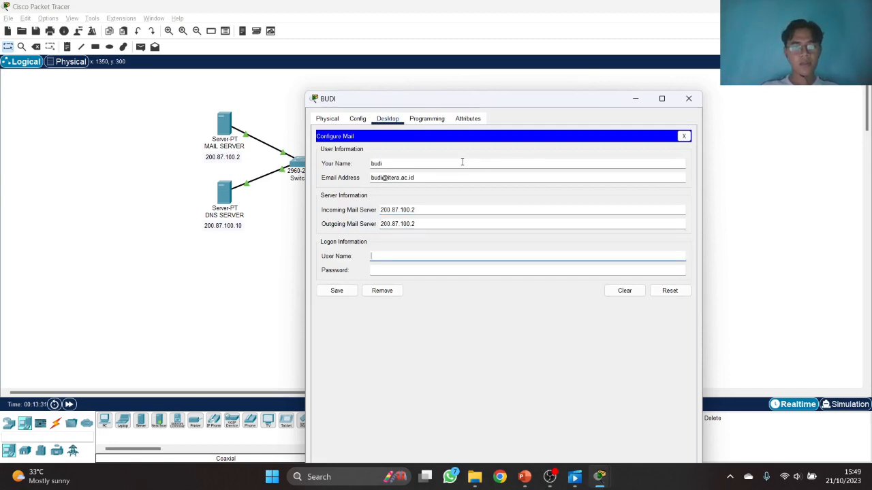
{"action": "type", "text": "budi"}
{"action": "key", "text": "Tab"}
{"action": "type", "text": "•••••"}
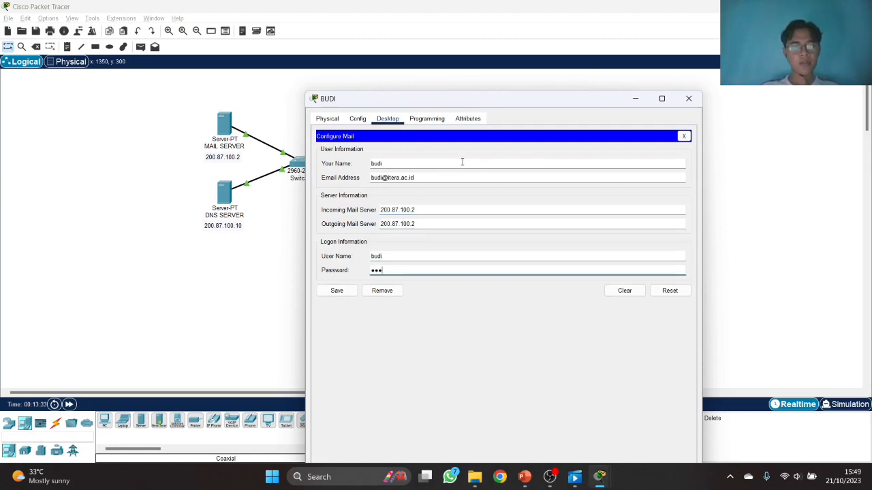
{"action": "left_click", "coordinate": [337, 290]}
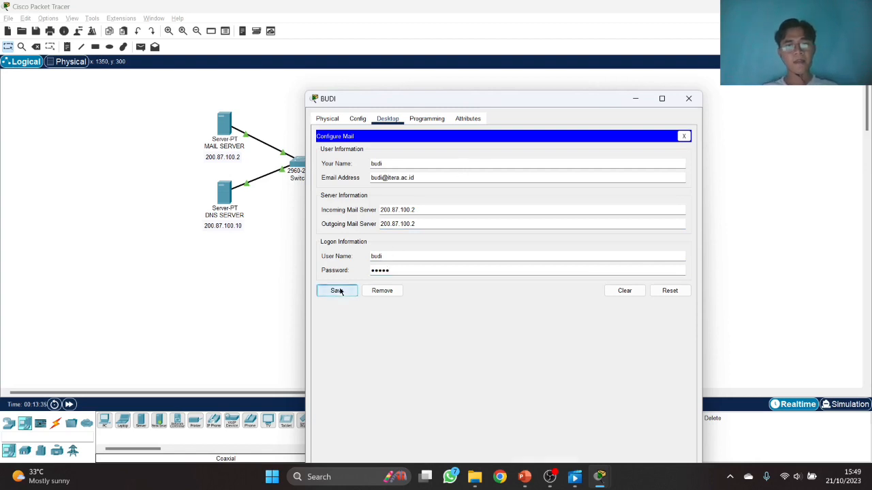
{"action": "left_click", "coordinate": [688, 98]}
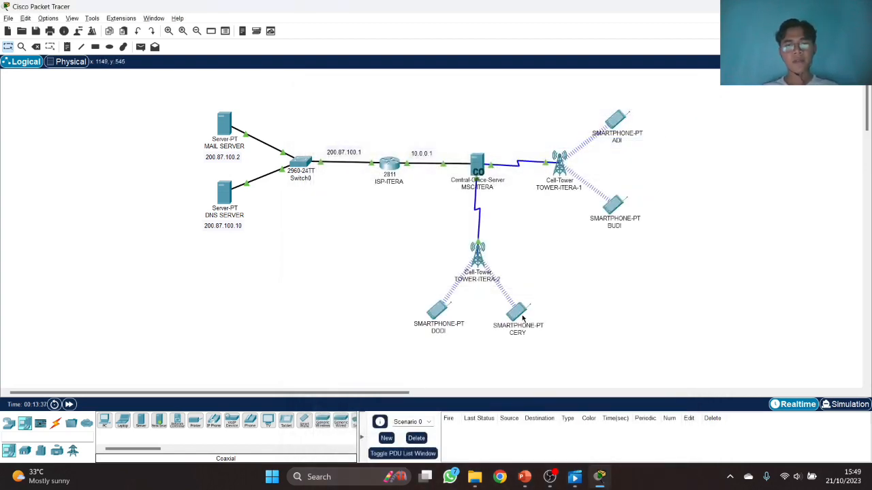
- Enter CERY's itera.ac.id email address in CERY's Email setup
{"action": "left_click", "coordinate": [519, 312]}
{"action": "left_click", "coordinate": [388, 88]}
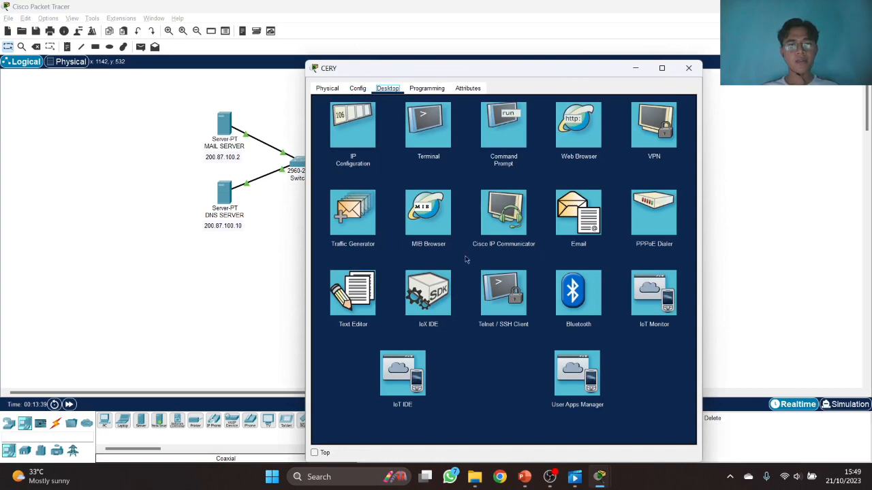
{"action": "left_click", "coordinate": [578, 213]}
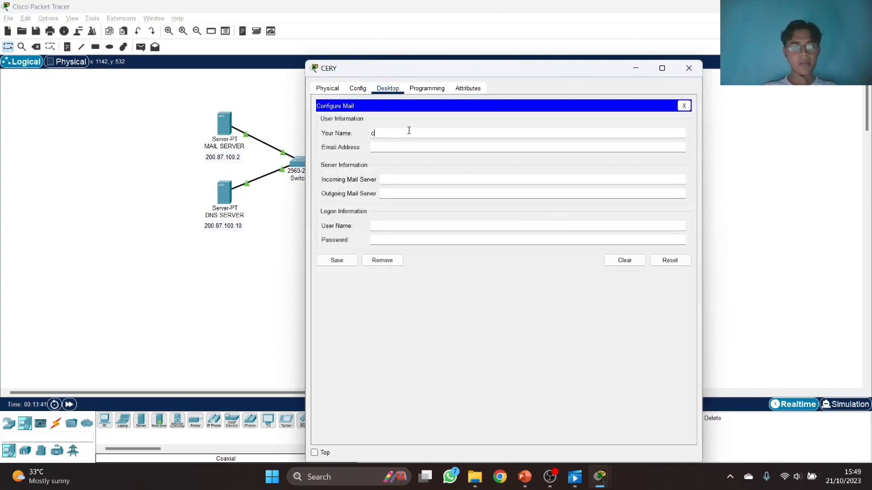
{"action": "key", "text": "Tab"}
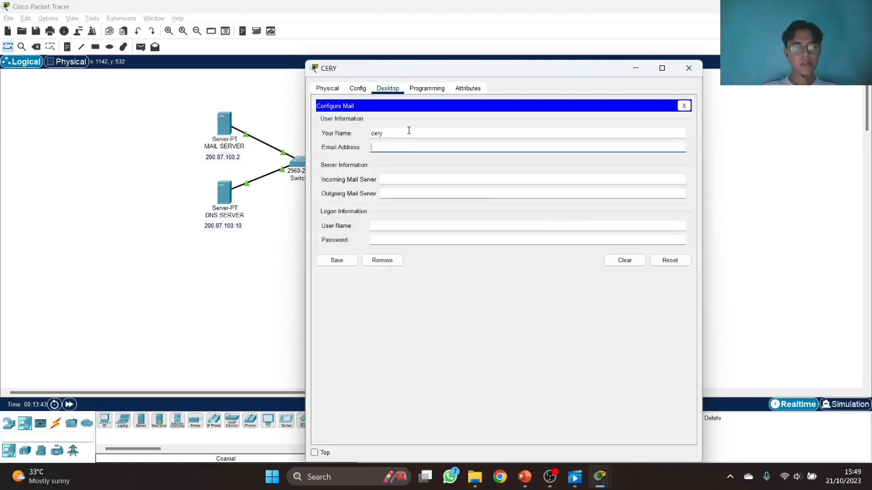
- Set both mail servers to 200.87.100.2, add login and password, and save
{"action": "key", "text": "Tab"}
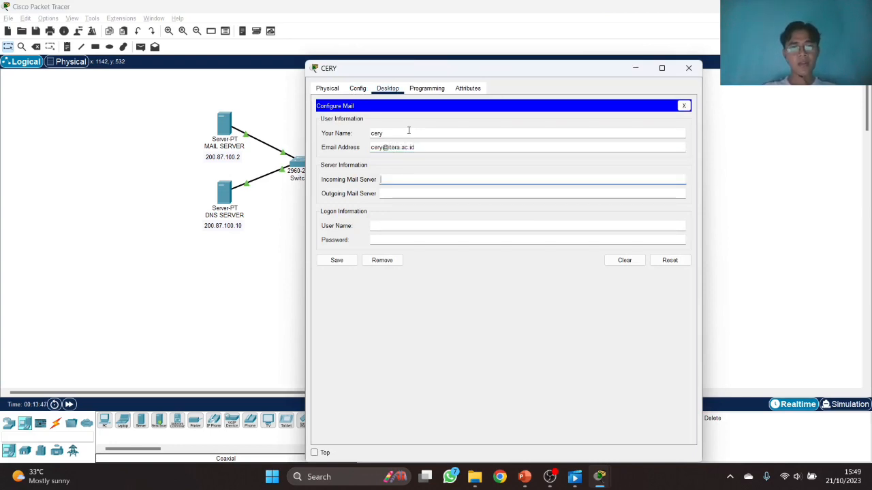
{"action": "type", "text": "200.87.100.2"}
{"action": "key", "text": "Tab"}
{"action": "type", "text": "200.87.100.2"}
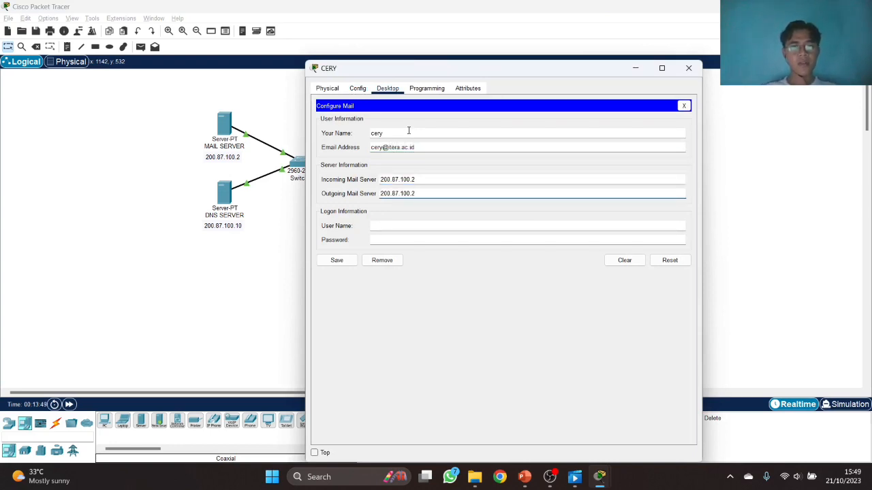
{"action": "left_click", "coordinate": [432, 228]}
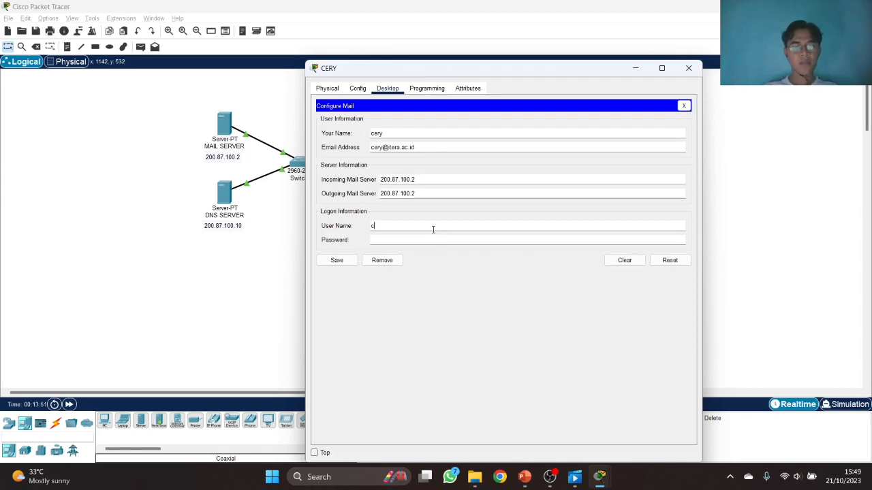
{"action": "key", "text": "Tab"}
{"action": "type", "text": "●"}
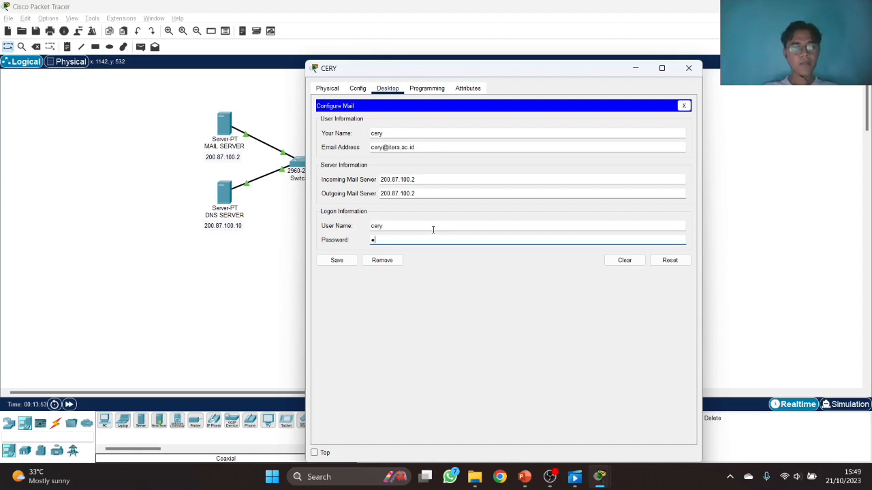
{"action": "type", "text": "●●●●"}
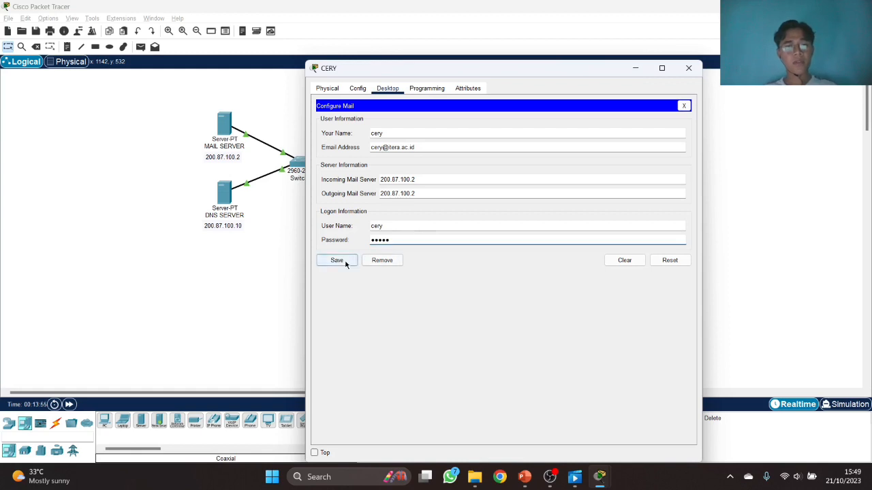
{"action": "left_click", "coordinate": [336, 261]}
{"action": "left_click", "coordinate": [696, 71]}
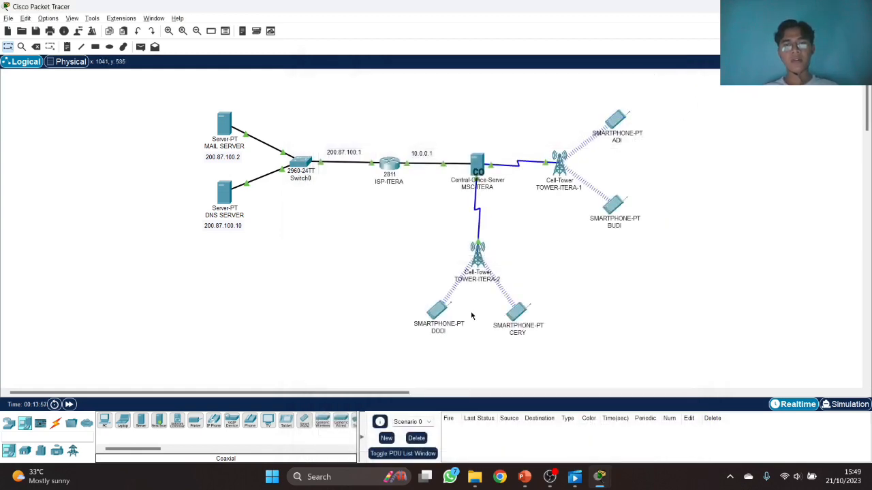
- Enter display name 'dodi' in DODI's Email account setup
{"action": "left_click", "coordinate": [436, 312]}
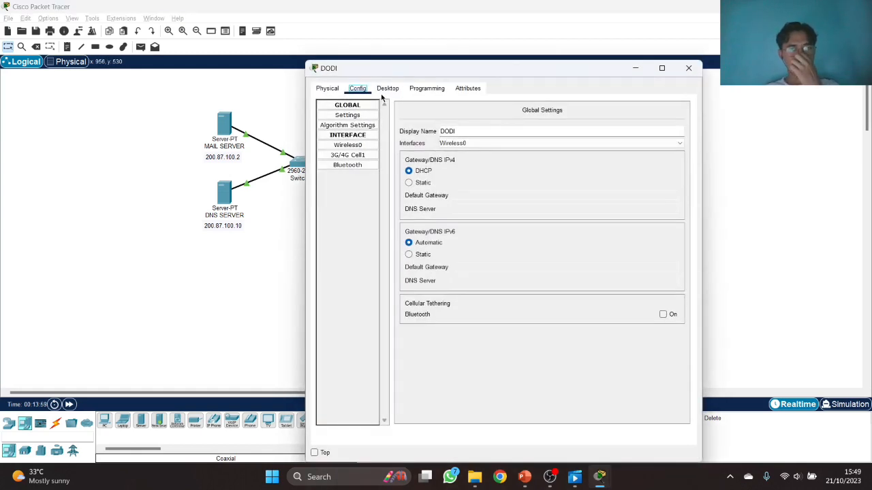
{"action": "left_click", "coordinate": [386, 88]}
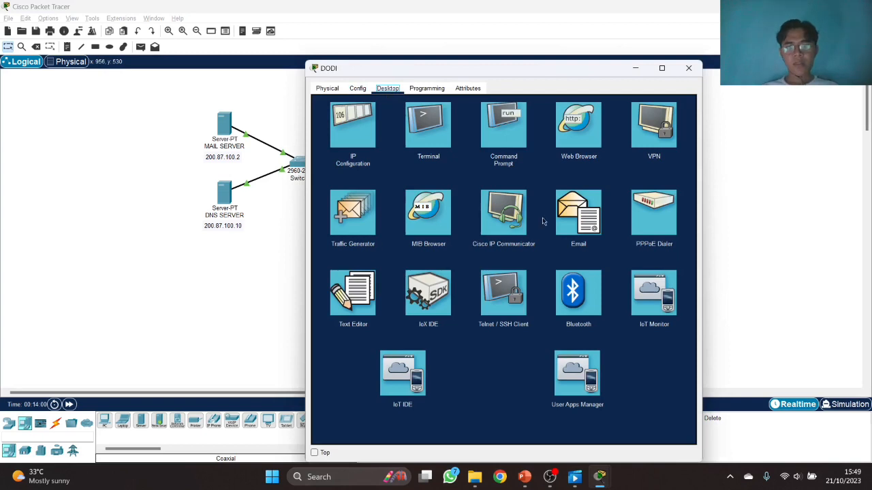
{"action": "left_click", "coordinate": [576, 214]}
{"action": "type", "text": "d"}
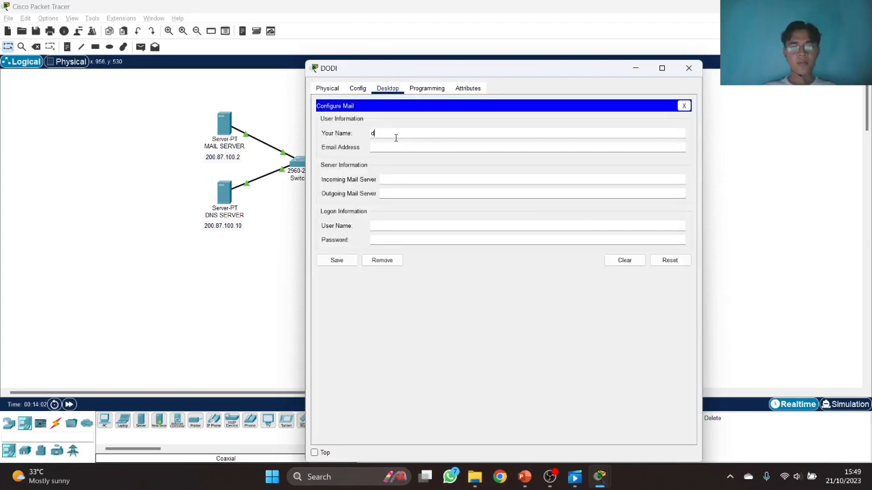
{"action": "type", "text": "odi"}
{"action": "key", "text": "Tab"}
{"action": "type", "text": "dodi"}
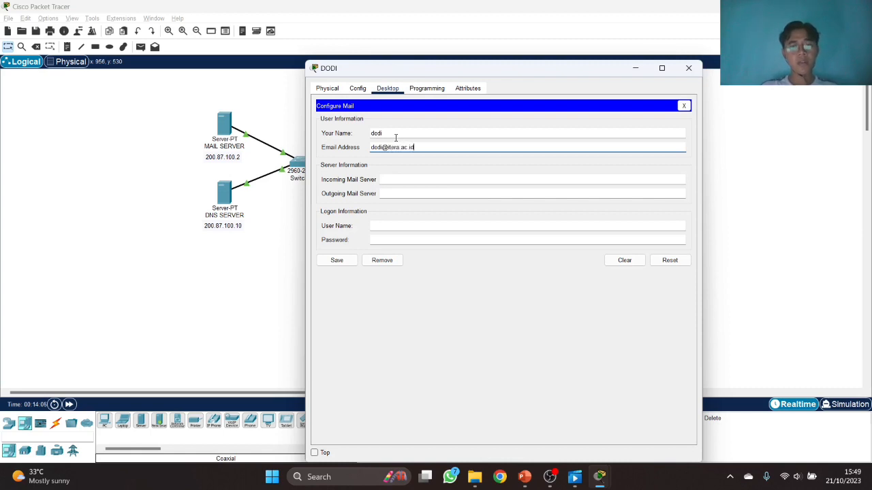
- Set both mail servers to 200.87.100.2, user name 'dodi' with a password, and save
{"action": "key", "text": "Tab"}
{"action": "key", "text": "Tab"}
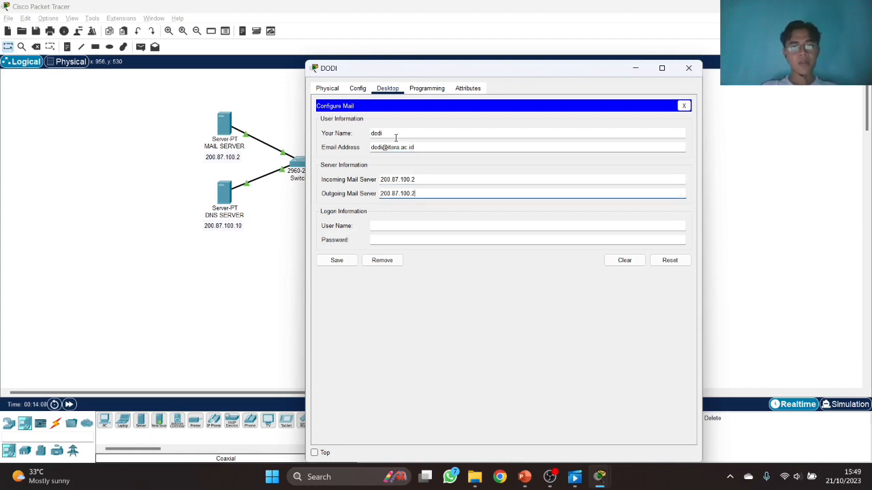
{"action": "key", "text": "Tab"}
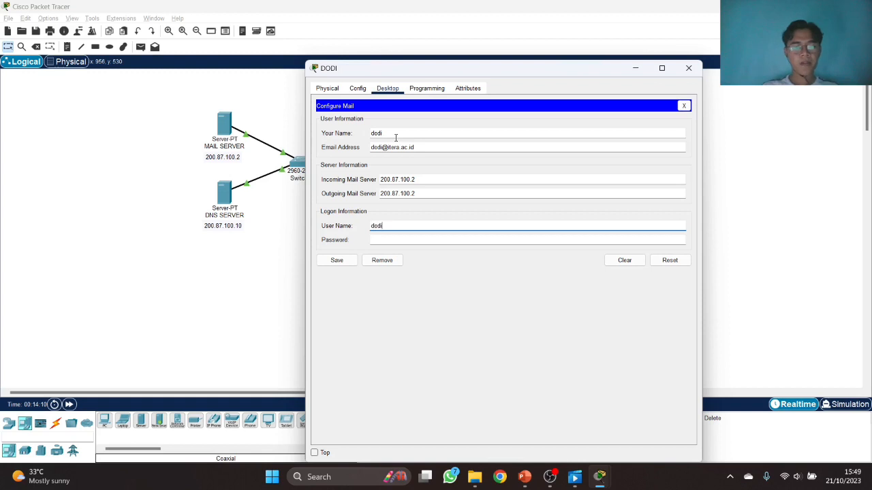
{"action": "key", "text": "Tab"}
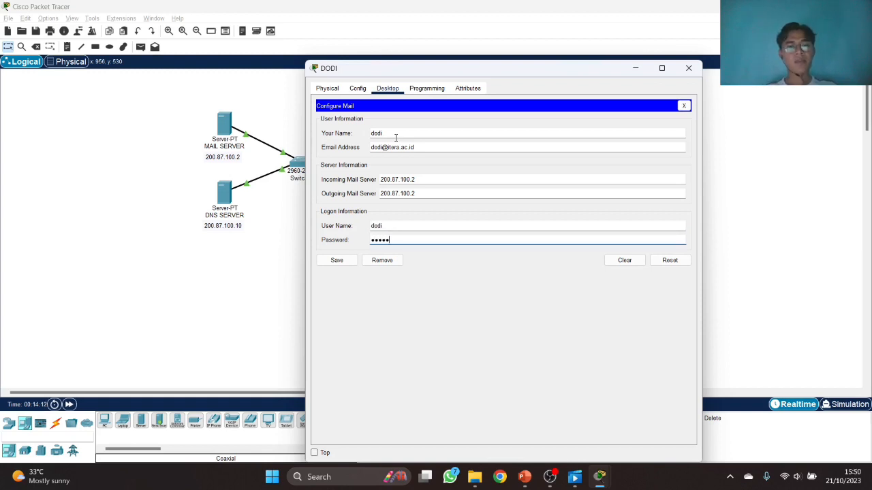
{"action": "left_click", "coordinate": [337, 261]}
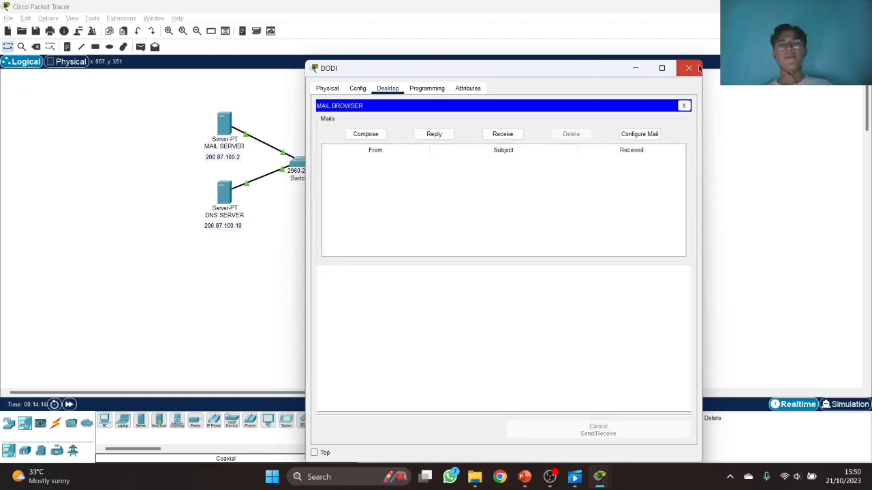
{"action": "left_click", "coordinate": [689, 68]}
{"action": "key", "text": "alt+Tab"}
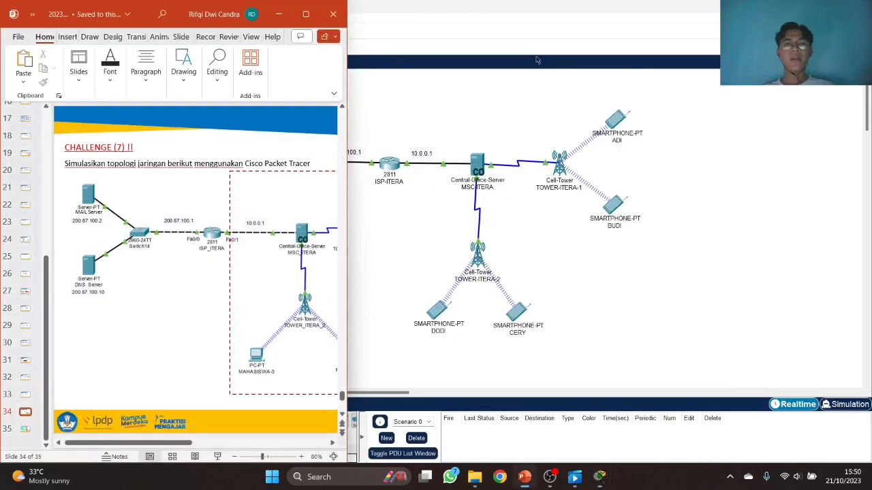
{"action": "left_click", "coordinate": [306, 13]}
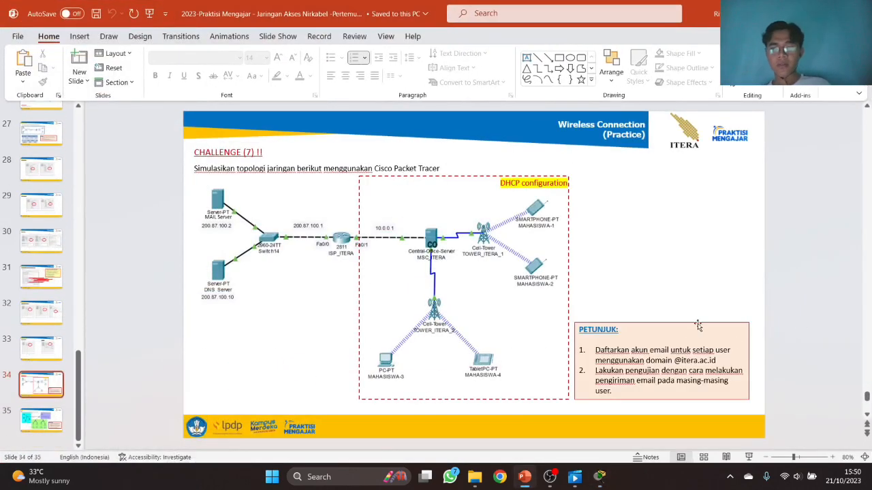
{"action": "left_click", "coordinate": [647, 351]}
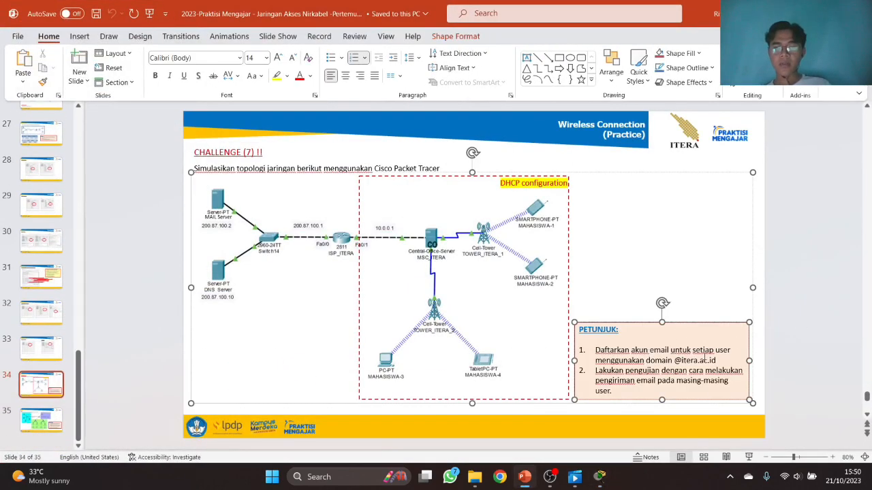
{"action": "left_click_drag", "start_coordinate": [716, 361], "coordinate": [649, 350]}
{"action": "left_click", "coordinate": [799, 300]}
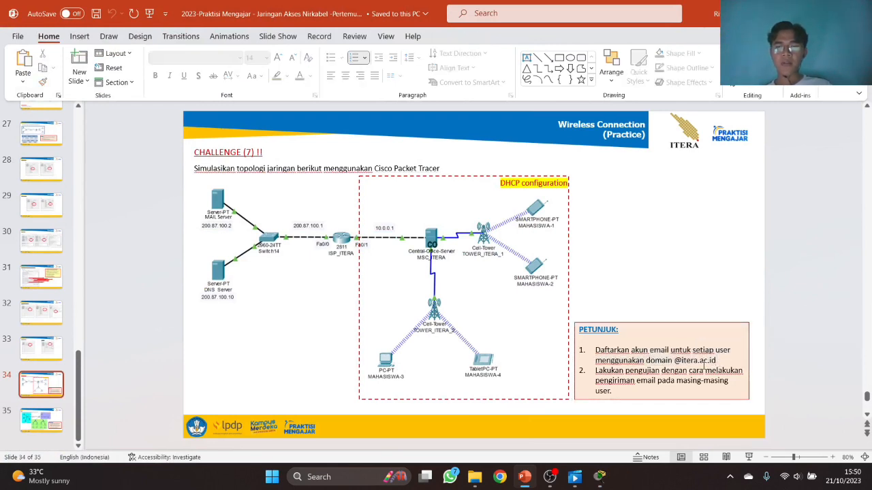
{"action": "key", "text": "alt+Tab"}
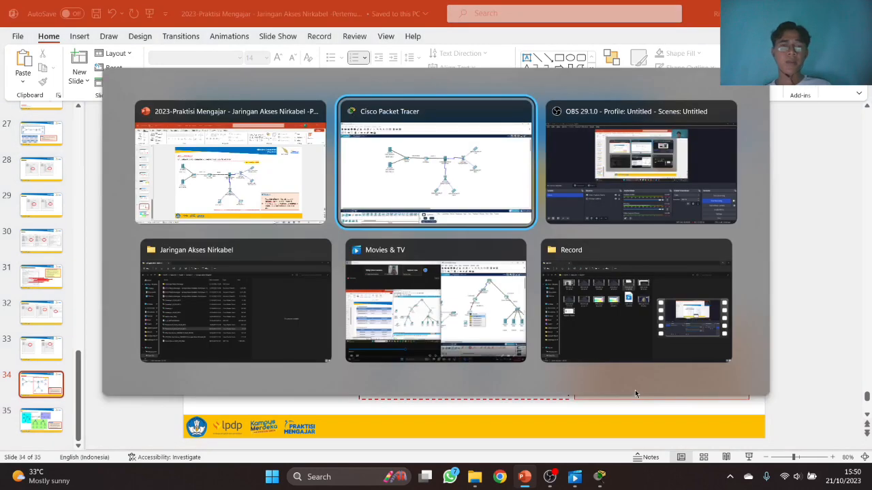
- From DODI's phone, email CERY's itera.ac.id address with subject 'hai' and body 'halo cery'
{"action": "left_click", "coordinate": [430, 311]}
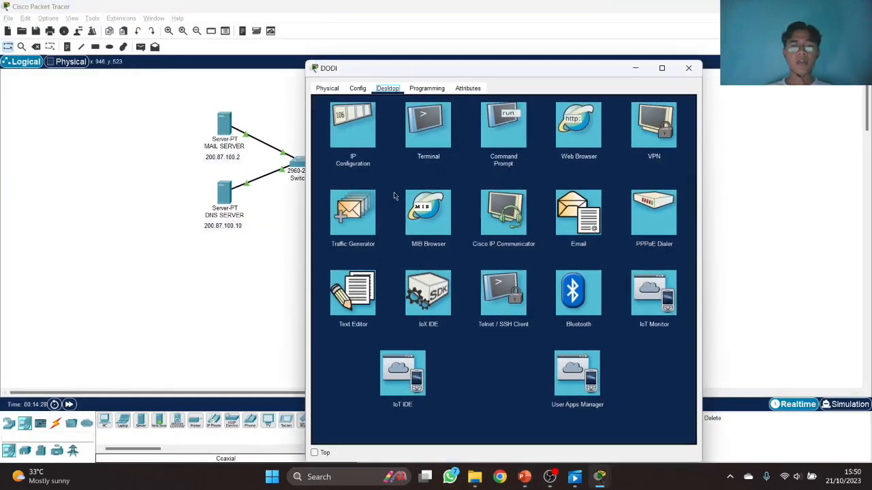
{"action": "left_click_drag", "start_coordinate": [393, 64], "coordinate": [104, 48]}
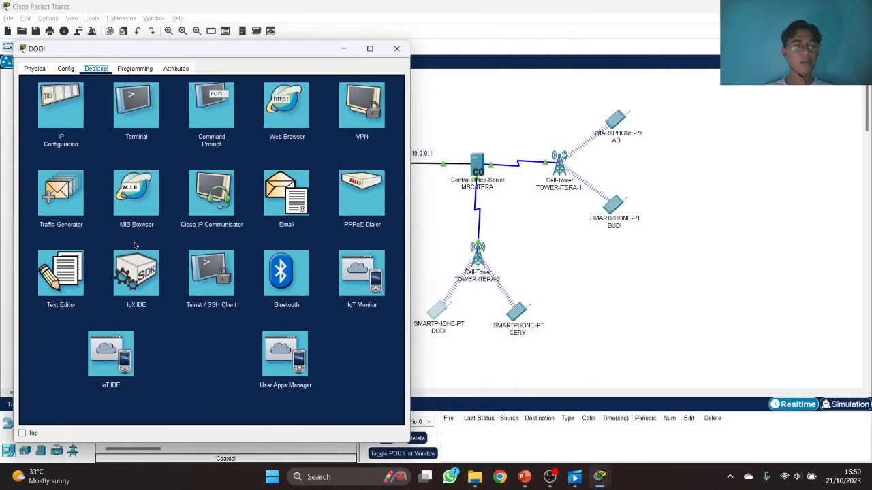
{"action": "left_click", "coordinate": [286, 192]}
{"action": "left_click", "coordinate": [77, 113]}
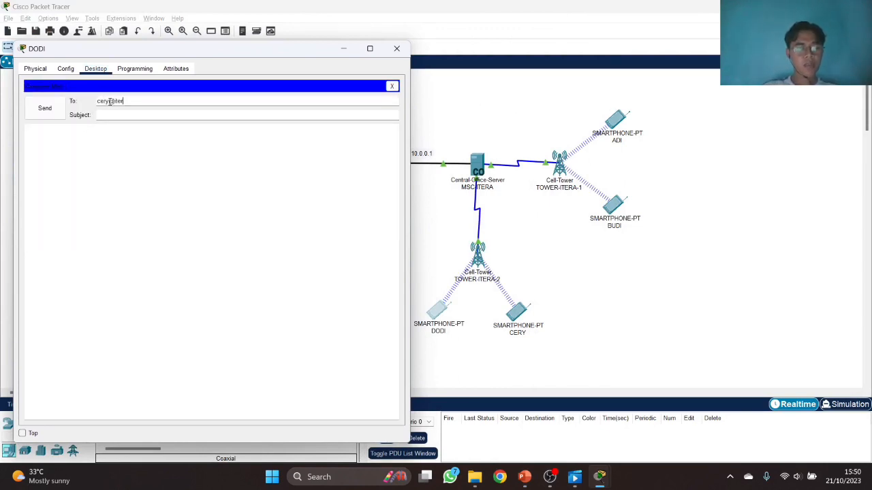
{"action": "left_click", "coordinate": [110, 101]}
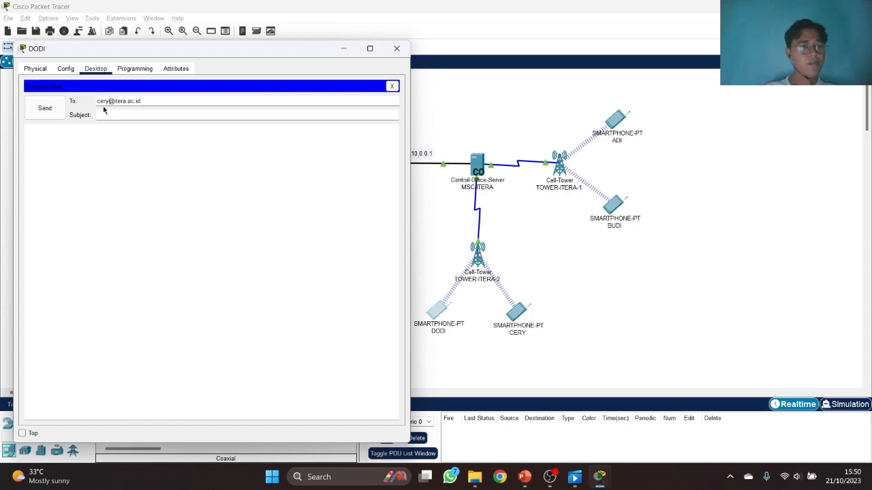
{"action": "left_click_drag", "start_coordinate": [109, 101], "coordinate": [158, 104]}
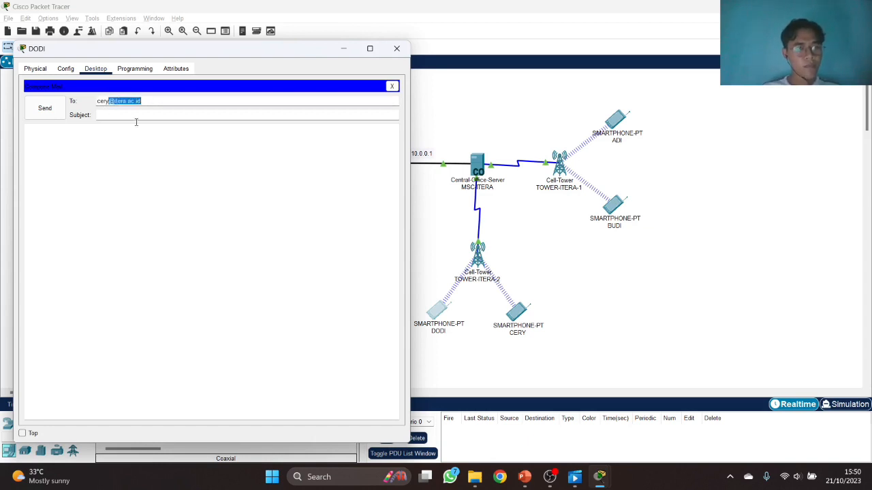
{"action": "left_click", "coordinate": [129, 115]}
{"action": "type", "text": "hai"}
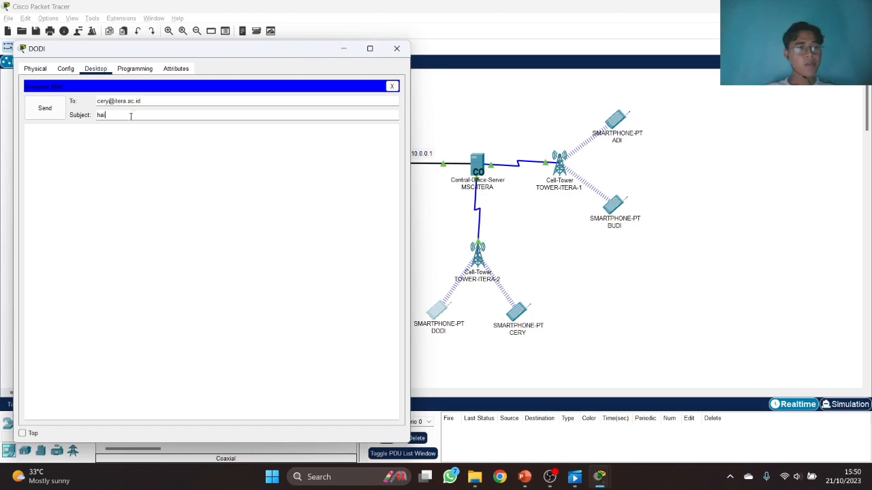
{"action": "left_click", "coordinate": [128, 145]}
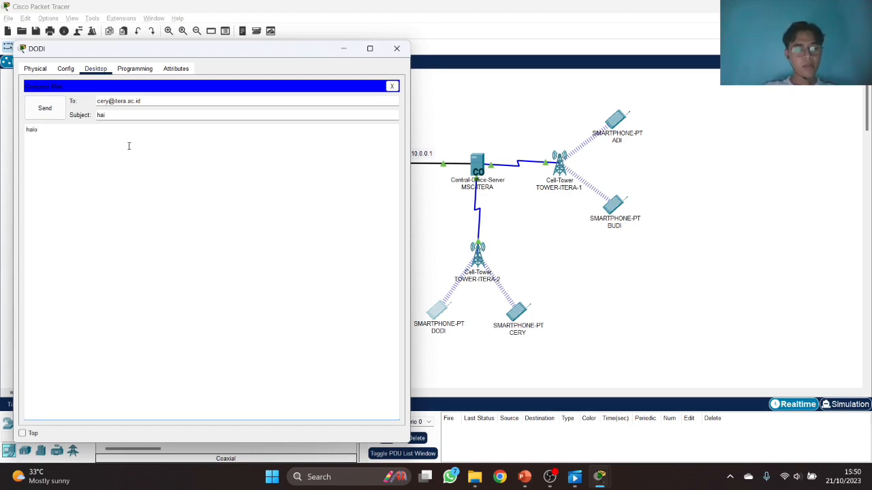
{"action": "left_click", "coordinate": [60, 113]}
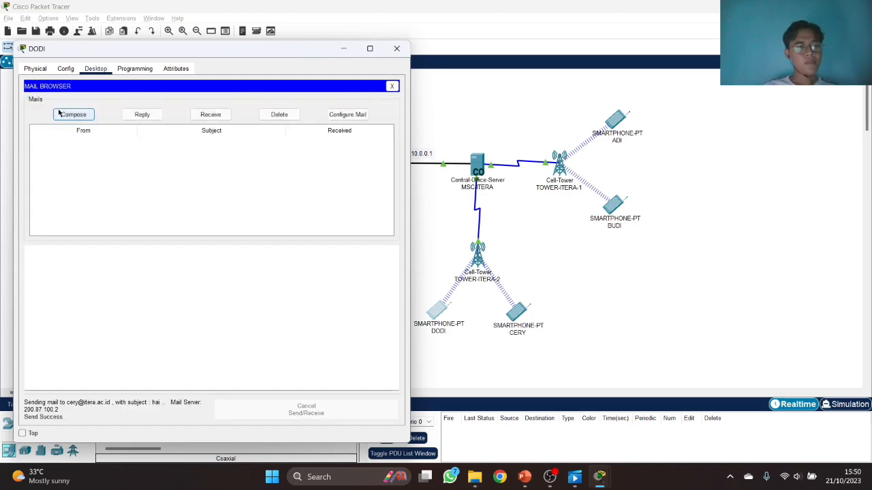
- On CERY's phone, receive DODI's 'hai' mail and send the reply 'halo juga dodi'
{"action": "left_click", "coordinate": [396, 49]}
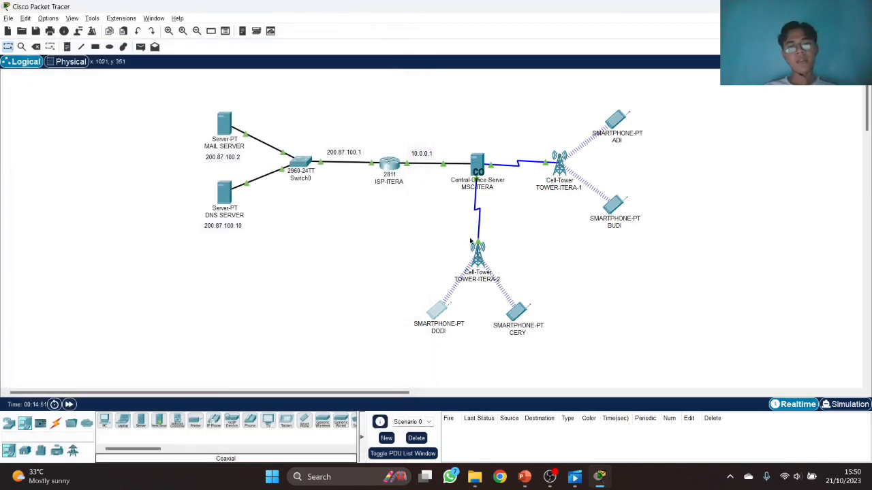
{"action": "left_click", "coordinate": [518, 311]}
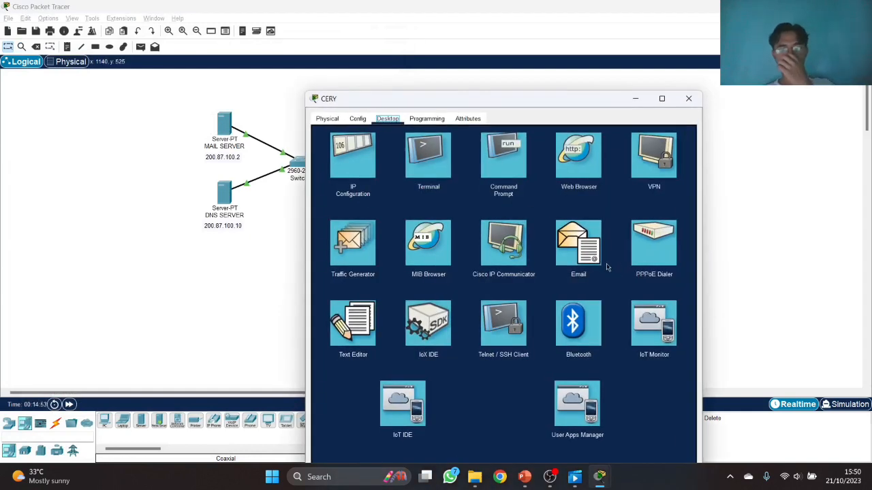
{"action": "left_click", "coordinate": [583, 252]}
{"action": "left_click", "coordinate": [508, 166]}
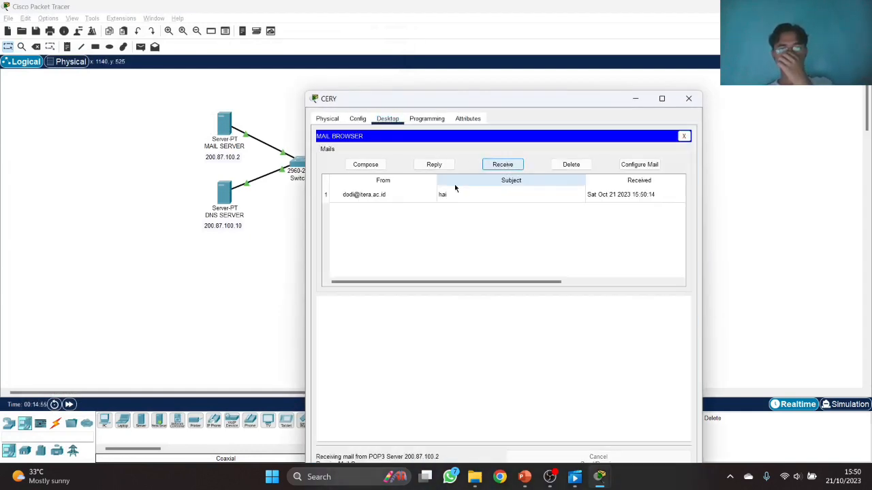
{"action": "double_click", "coordinate": [431, 200]}
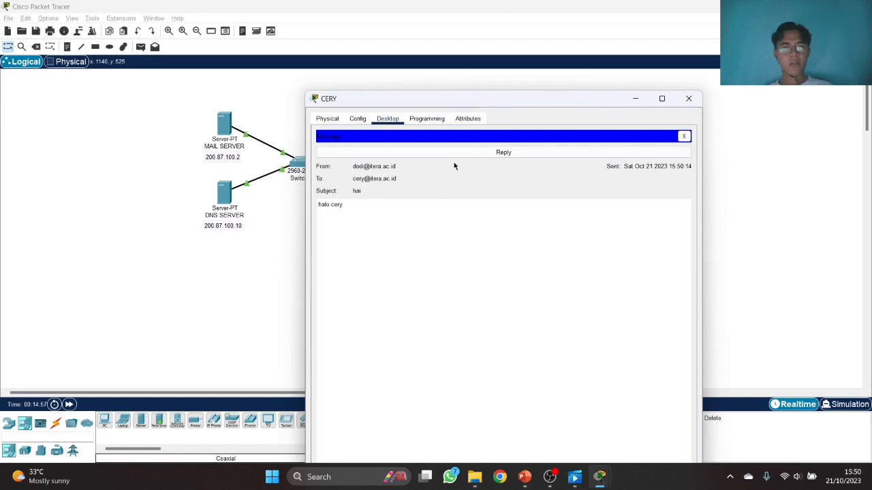
{"action": "left_click", "coordinate": [467, 151]}
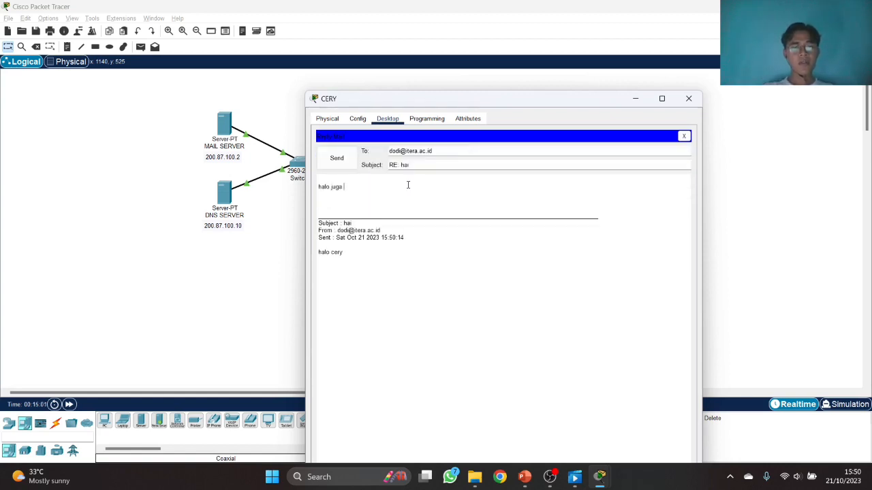
{"action": "left_click", "coordinate": [353, 153]}
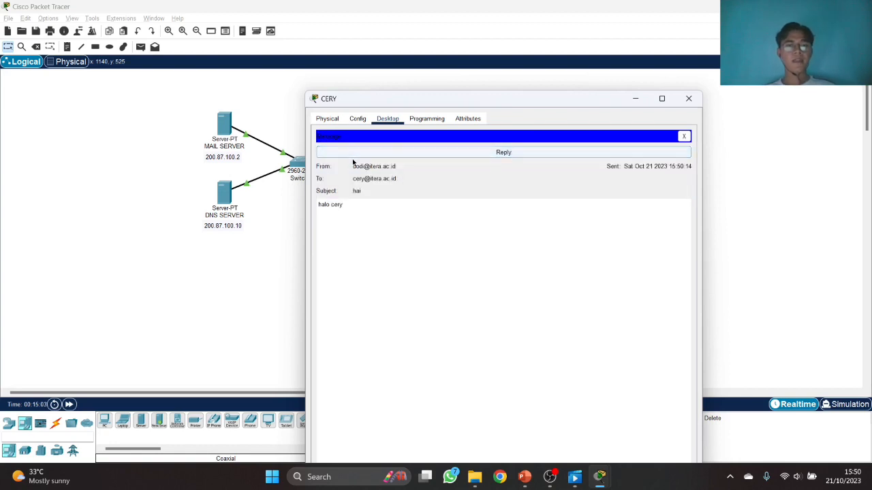
{"action": "left_click", "coordinate": [689, 99]}
- On DODI's phone, fetch and open CERY's 'RE: hai' reply
{"action": "left_click", "coordinate": [439, 312]}
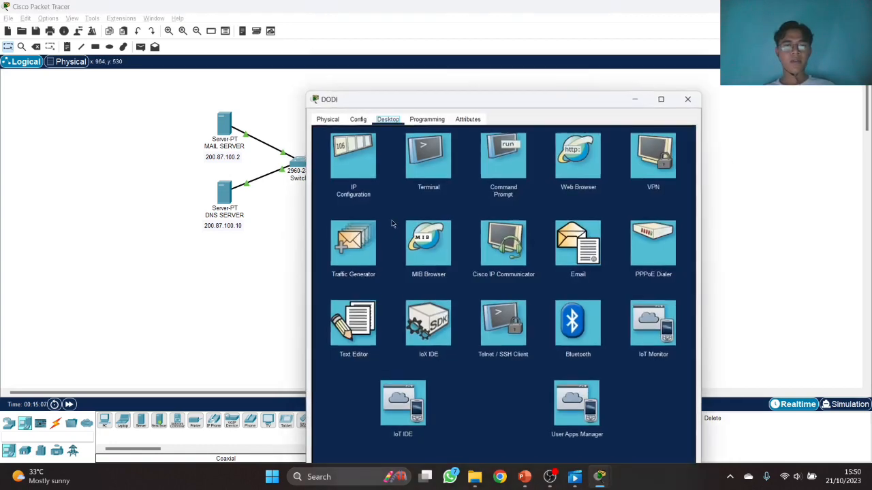
{"action": "left_click", "coordinate": [555, 226]}
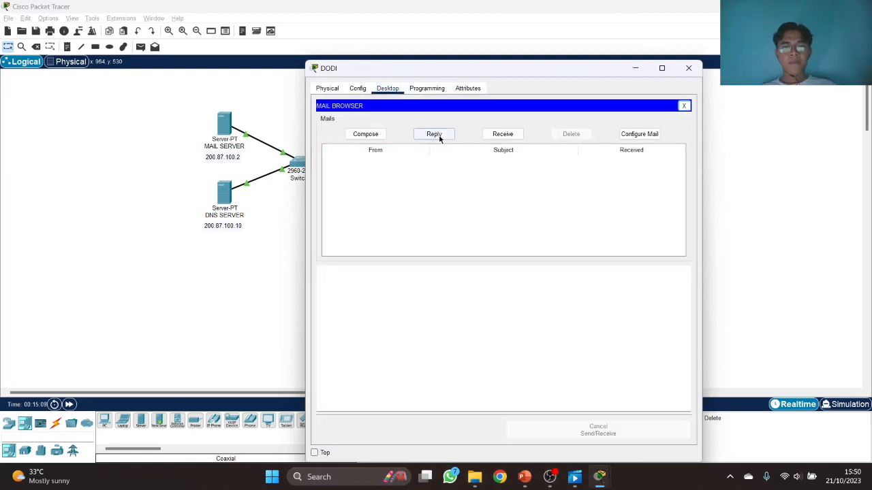
{"action": "left_click", "coordinate": [503, 135]}
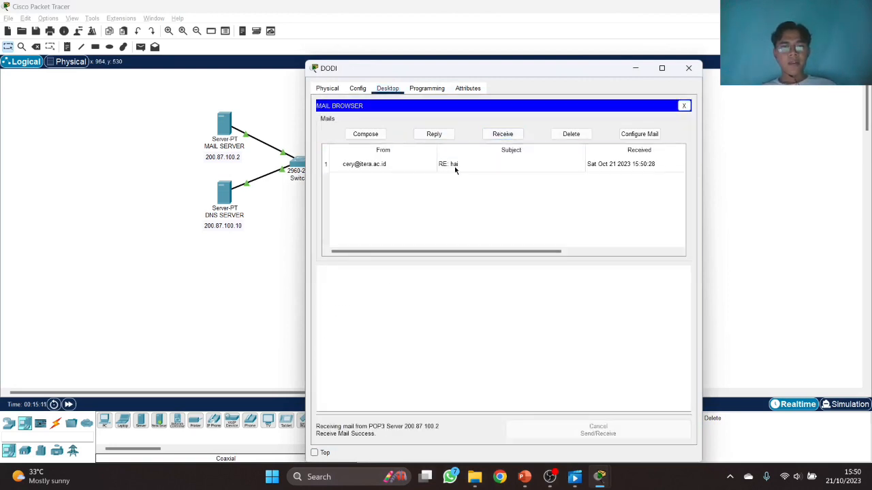
{"action": "double_click", "coordinate": [455, 166]}
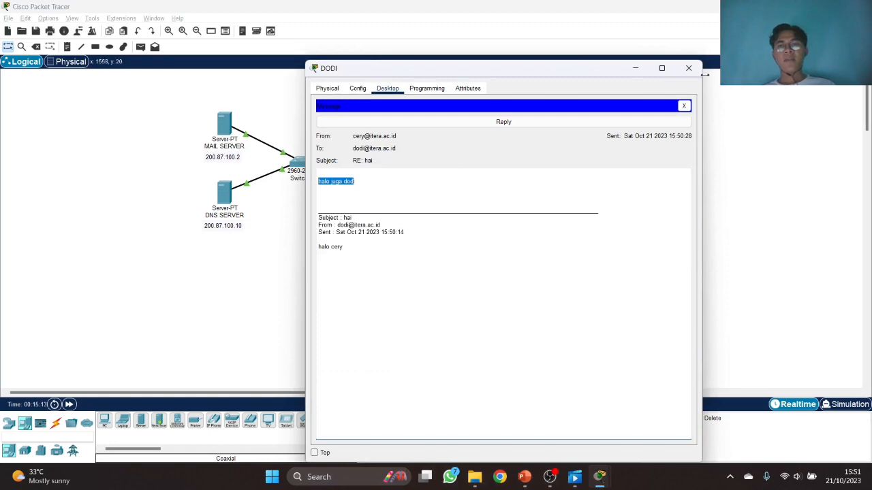
{"action": "left_click", "coordinate": [689, 68]}
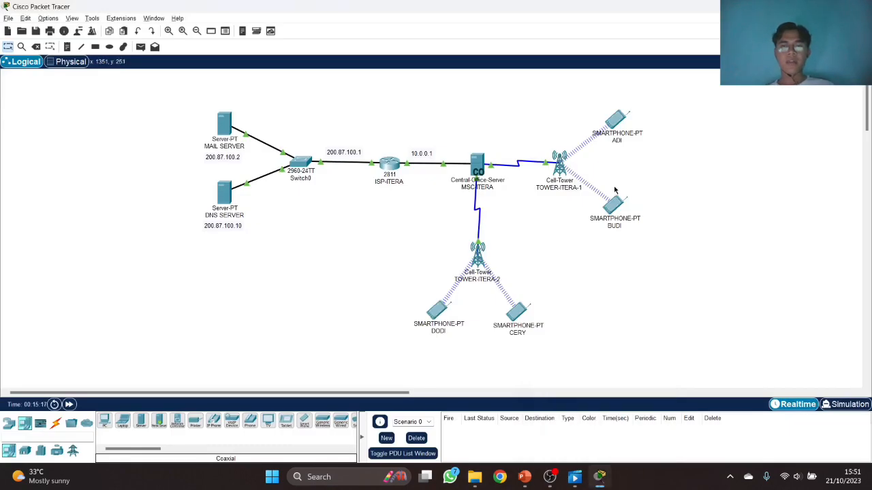
- Send a 'hai' email from BUDI's phone to ADI's itera.ac.id address
{"action": "left_click", "coordinate": [613, 204]}
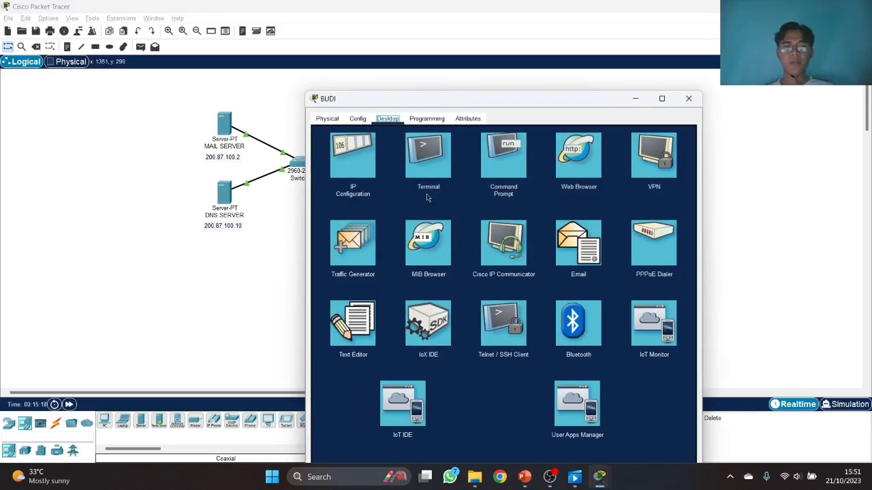
{"action": "left_click_drag", "start_coordinate": [502, 101], "coordinate": [287, 77]}
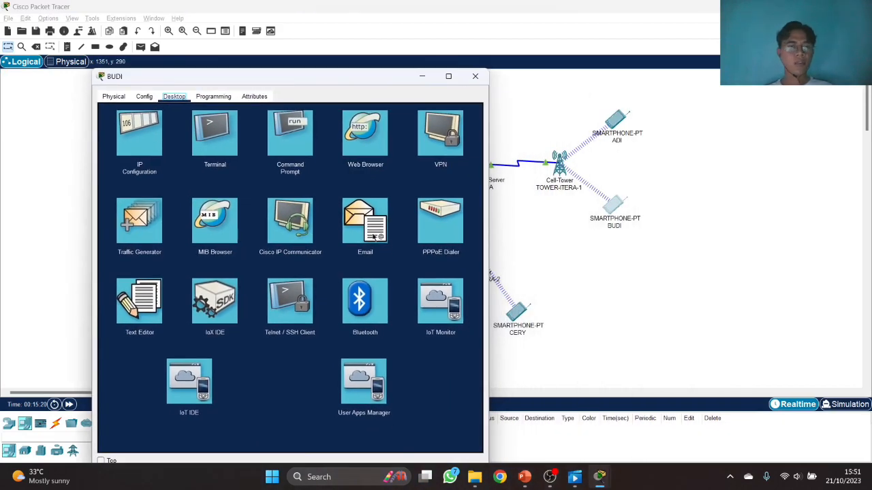
{"action": "left_click", "coordinate": [354, 235]}
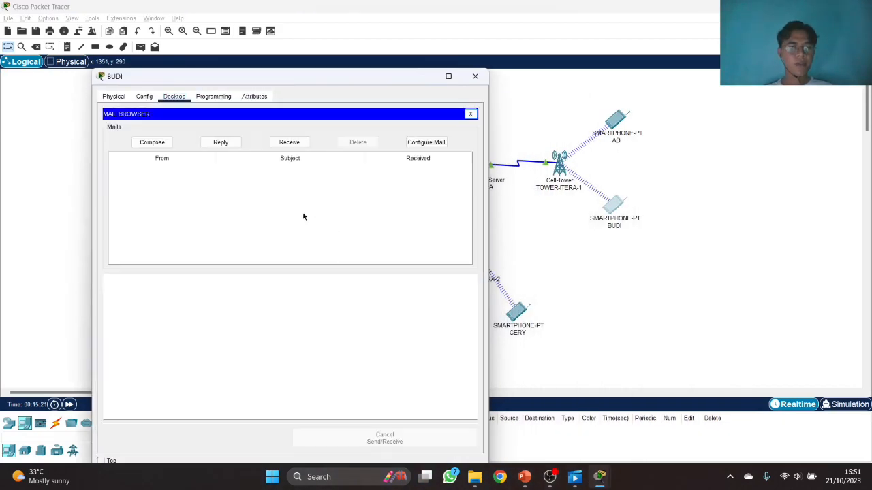
{"action": "left_click", "coordinate": [155, 142]}
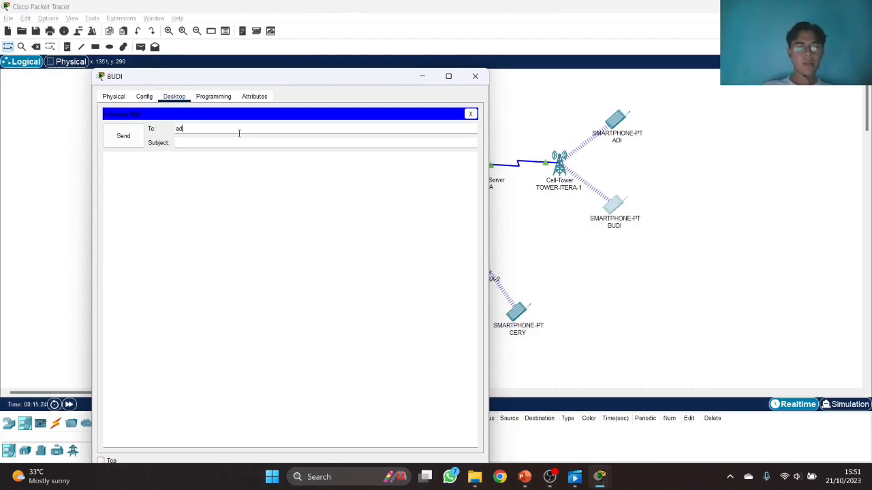
{"action": "key", "text": "Tab"}
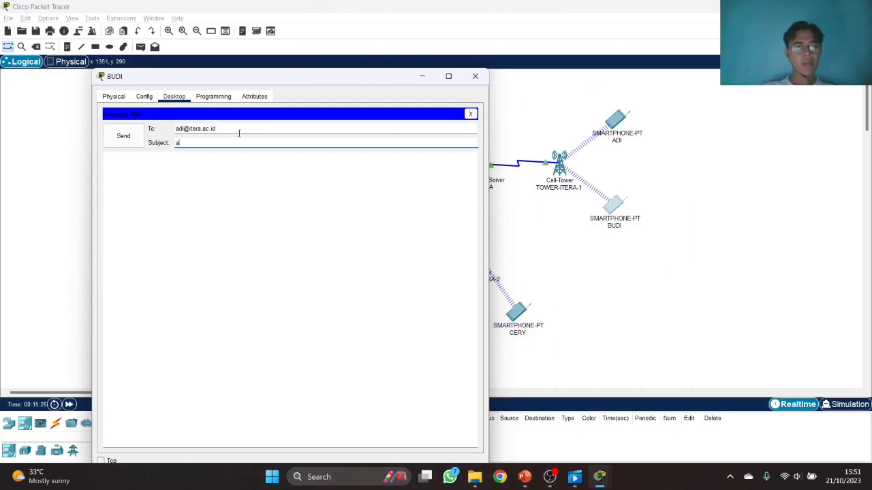
{"action": "type", "text": "hai"}
{"action": "left_click", "coordinate": [124, 139]}
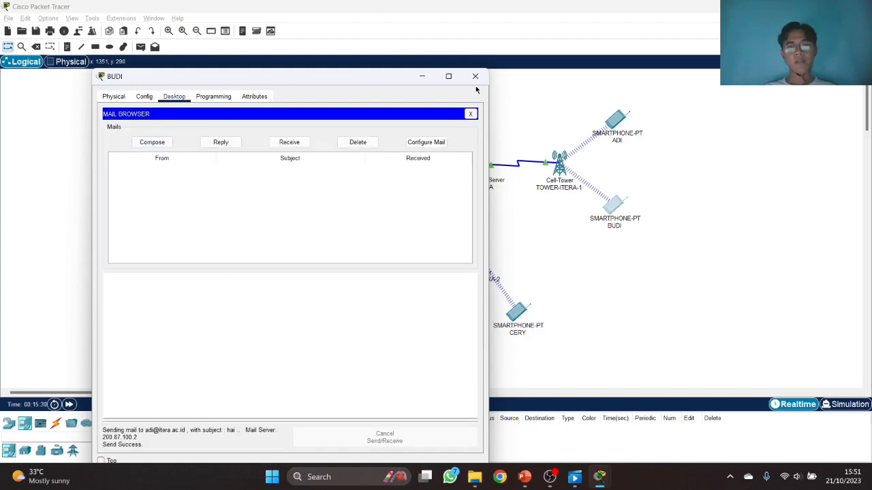
{"action": "left_click", "coordinate": [475, 75]}
- On ADI's phone, receive and read BUDI's 'hai' mail, then reopen ADI's window
{"action": "left_click", "coordinate": [612, 119]}
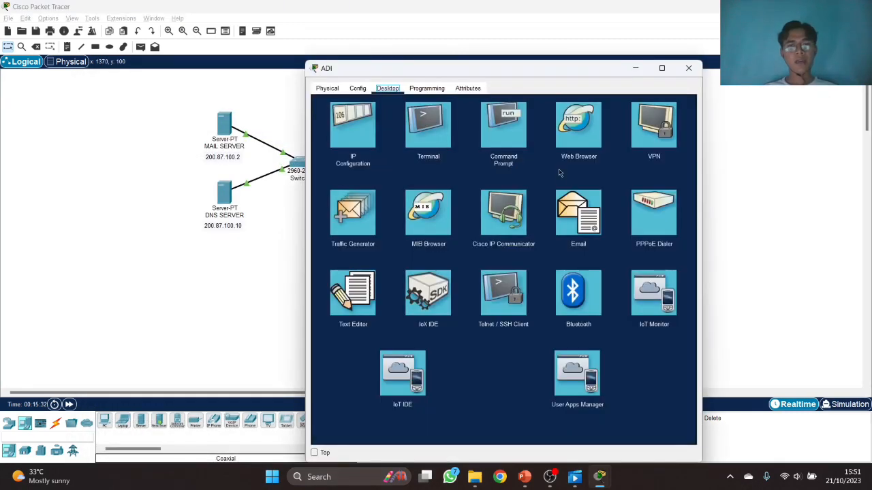
{"action": "left_click", "coordinate": [579, 216]}
{"action": "left_click", "coordinate": [501, 134]}
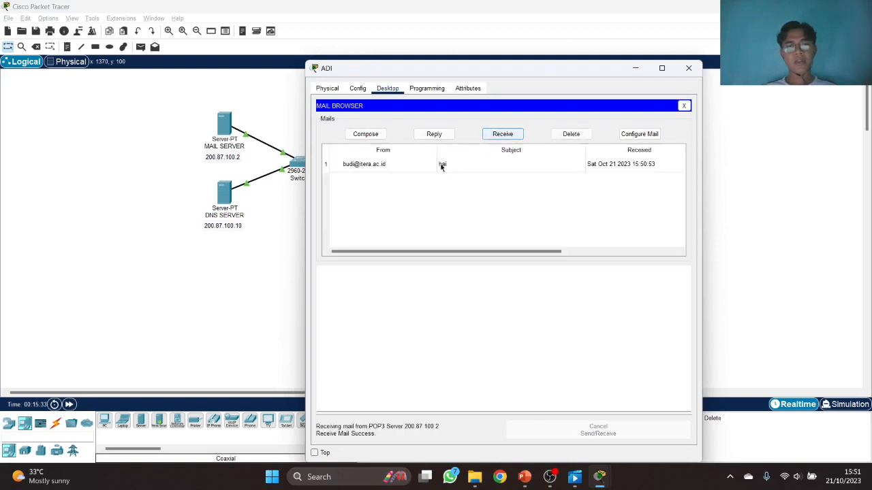
{"action": "double_click", "coordinate": [521, 167]}
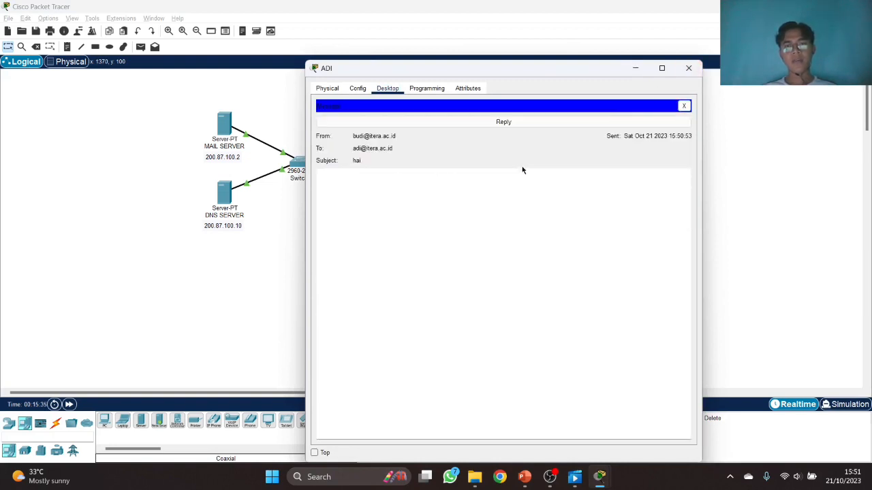
{"action": "left_click", "coordinate": [689, 69]}
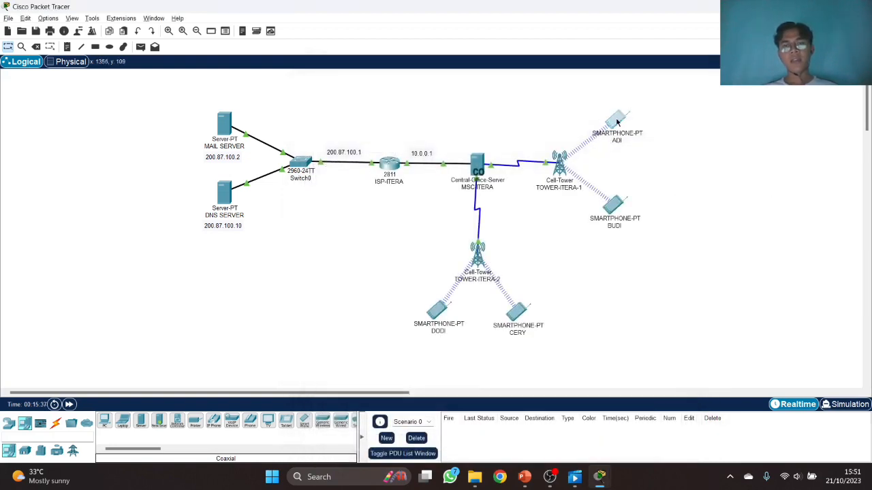
{"action": "left_click", "coordinate": [617, 122]}
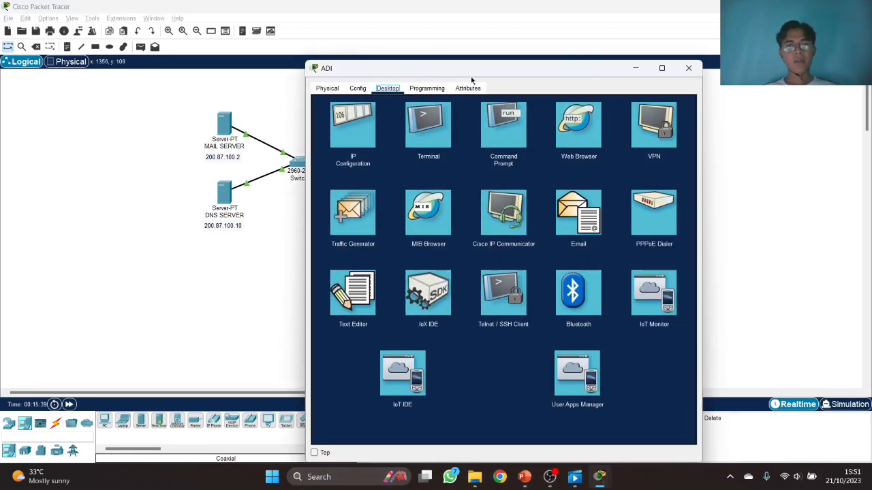
- Send a 'Halo' mail from ADI to DODI's itera.ac.id address saying 'apa kabar dodi?'
{"action": "left_click_drag", "start_coordinate": [470, 76], "coordinate": [442, 60]}
{"action": "left_click", "coordinate": [551, 194]}
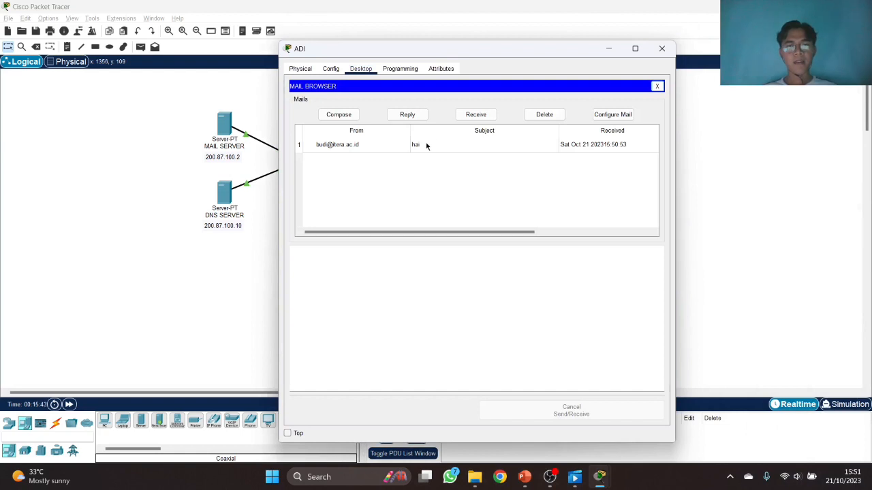
{"action": "left_click", "coordinate": [320, 113]}
{"action": "left_click_drag", "start_coordinate": [428, 56], "coordinate": [477, 67]}
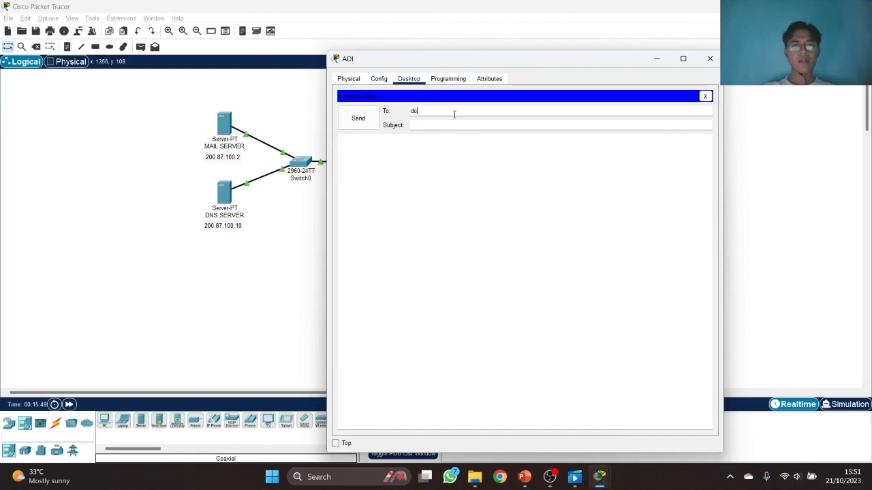
{"action": "key", "text": "Tab"}
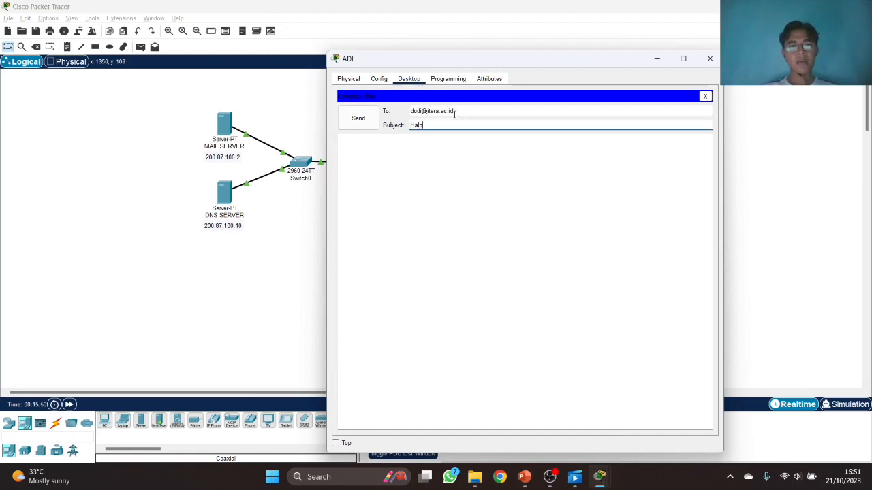
{"action": "left_click", "coordinate": [475, 174]}
{"action": "type", "text": "apaa"}
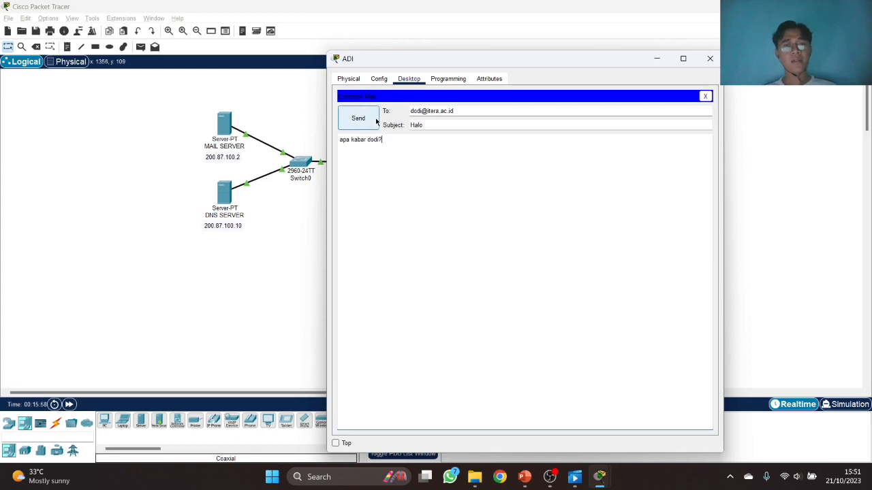
{"action": "left_click", "coordinate": [358, 118]}
{"action": "left_click", "coordinate": [710, 59]}
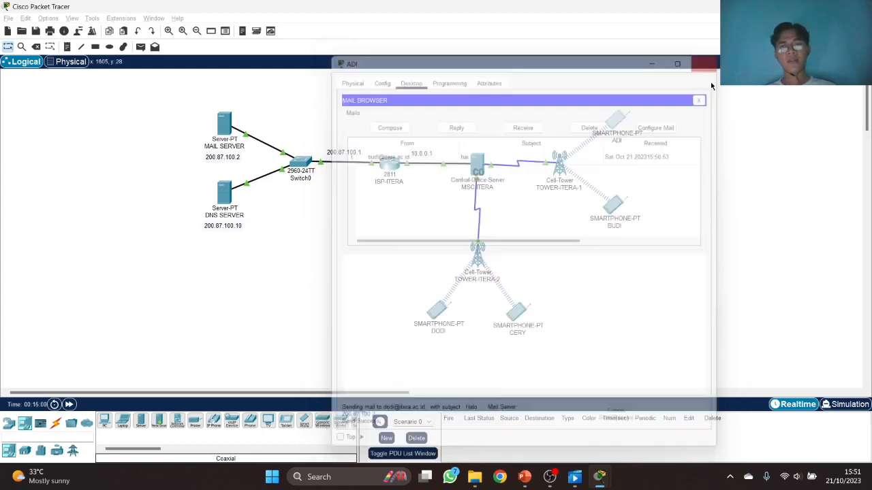
- On DODI's phone, open Email and read CERY's 'RE: hai' reply
{"action": "left_click", "coordinate": [437, 311]}
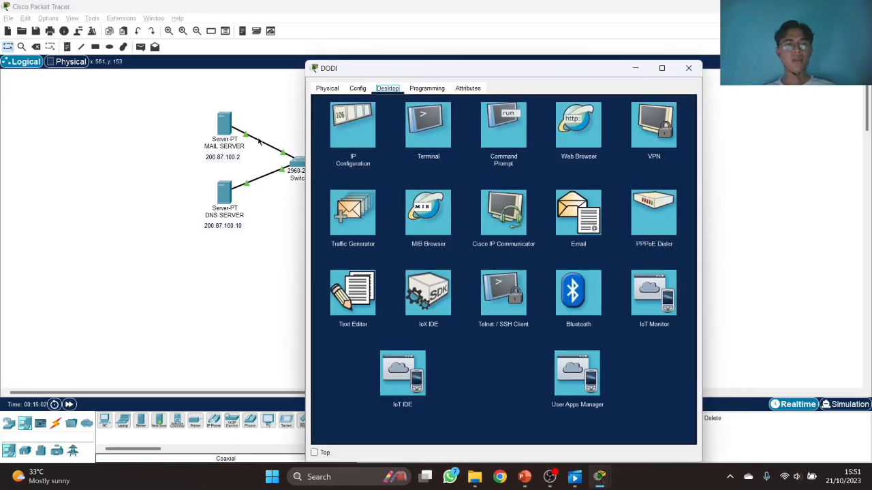
{"action": "left_click", "coordinate": [365, 299]}
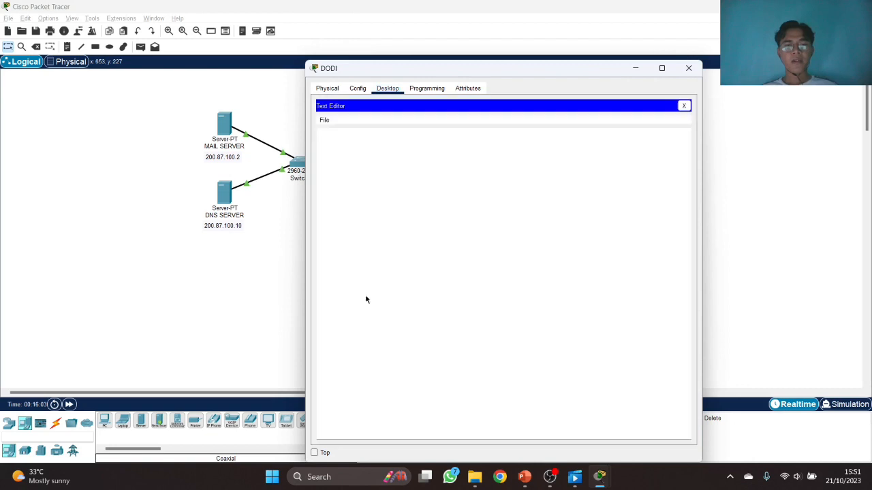
{"action": "left_click", "coordinate": [685, 106]}
{"action": "left_click", "coordinate": [579, 217]}
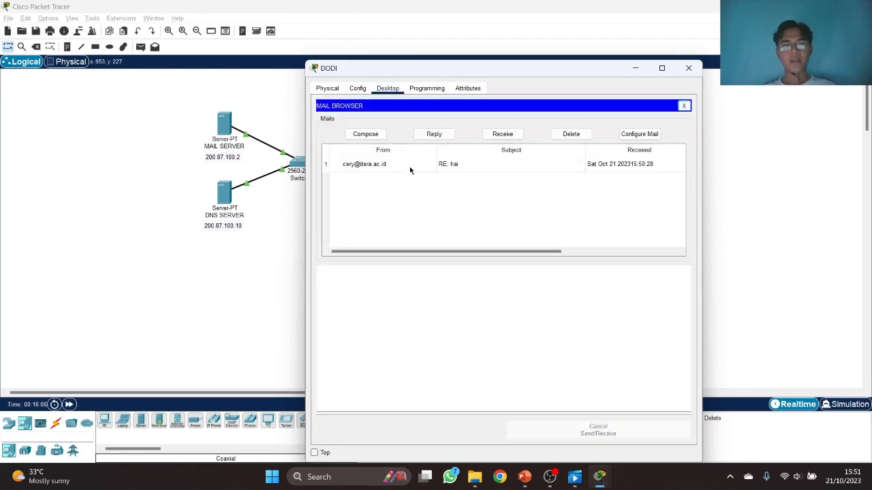
{"action": "double_click", "coordinate": [409, 166]}
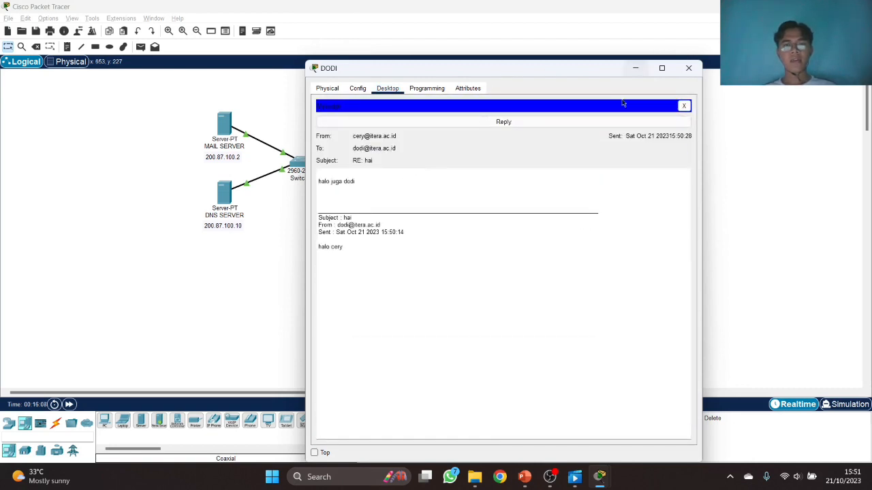
{"action": "left_click", "coordinate": [686, 107]}
- Receive new mail, read ADI's 'Halo' message, and close DODI's window
{"action": "left_click", "coordinate": [520, 136]}
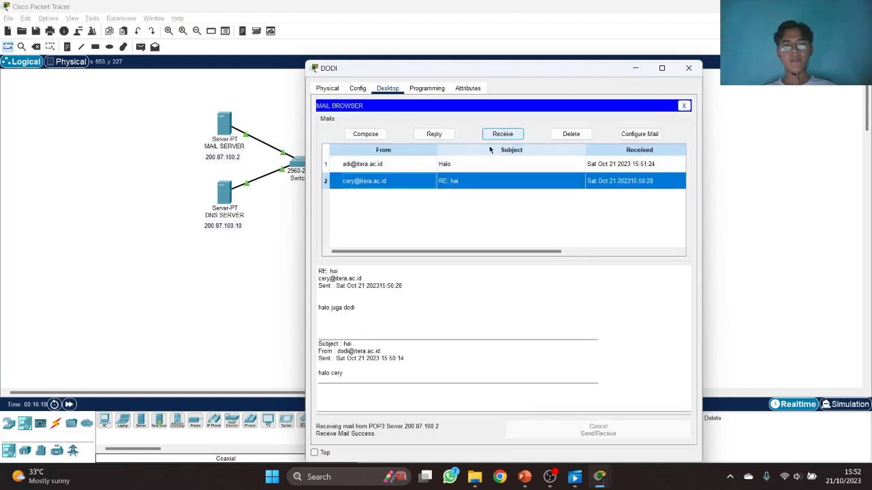
{"action": "double_click", "coordinate": [421, 164]}
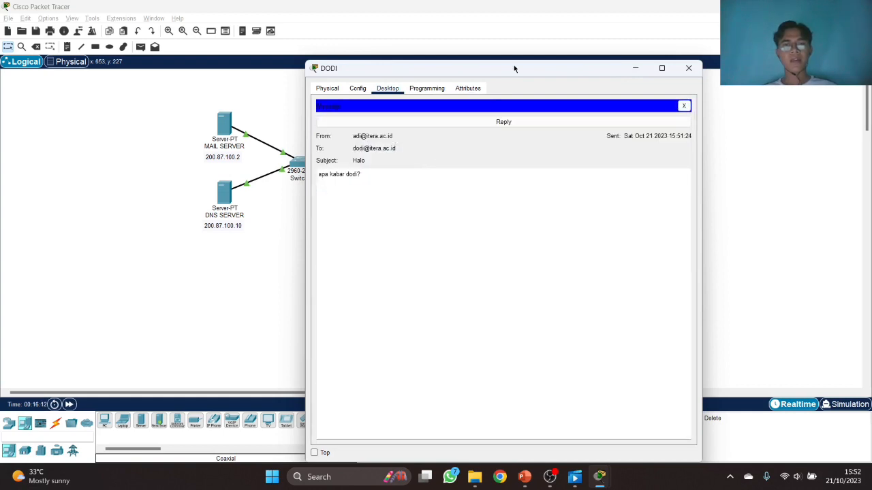
{"action": "left_click_drag", "start_coordinate": [514, 65], "coordinate": [262, 58]}
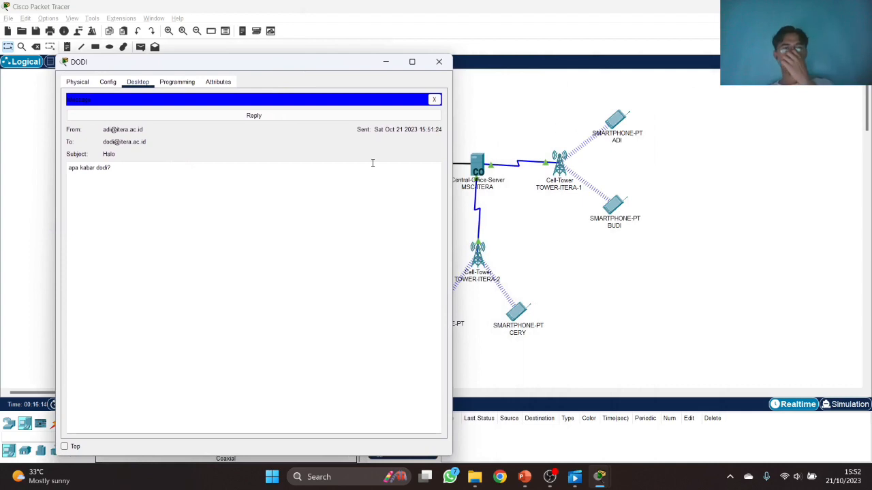
{"action": "left_click", "coordinate": [439, 61]}
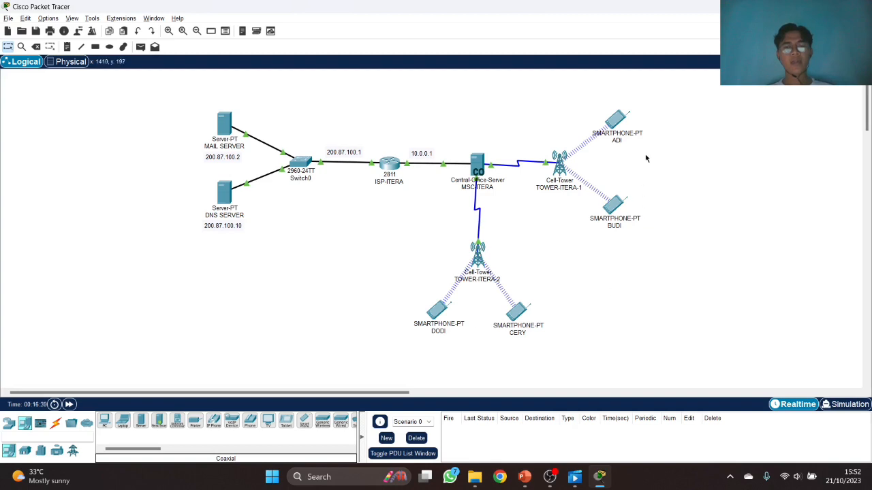
- Open and close ADI's phone window, then check the info of other topology devices
{"action": "mouse_move", "coordinate": [620, 119]}
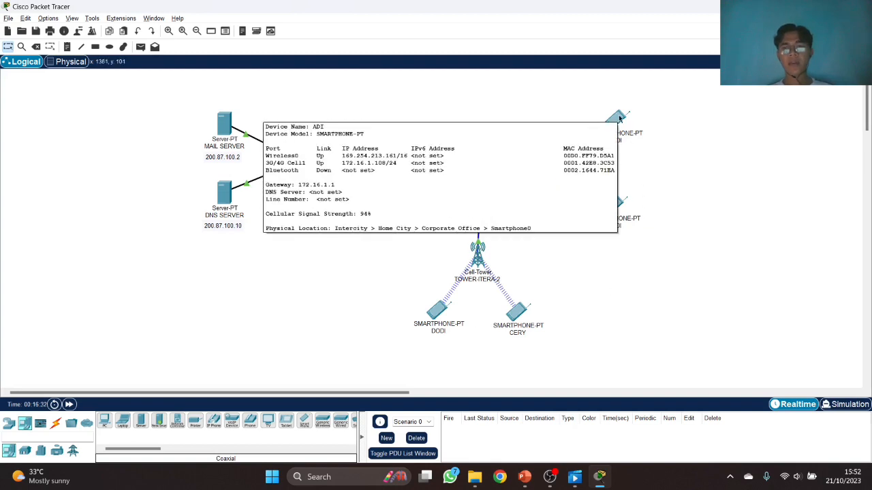
{"action": "left_click", "coordinate": [620, 119]}
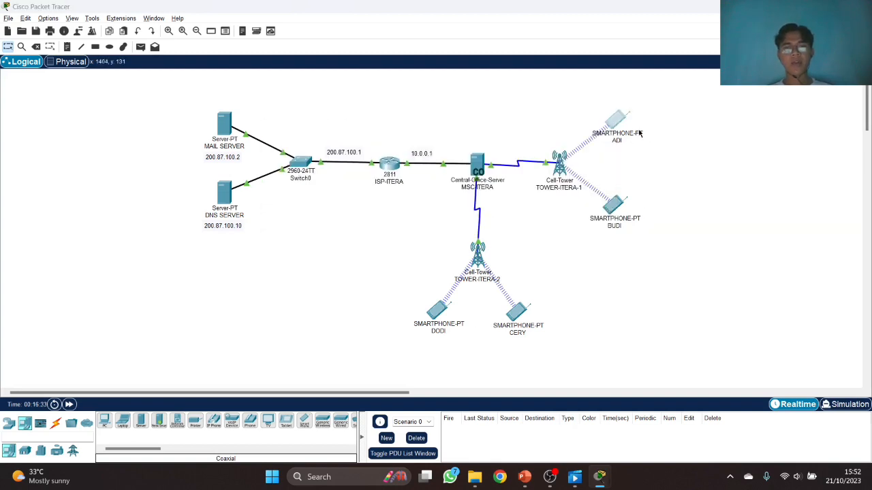
{"action": "left_click", "coordinate": [696, 68]}
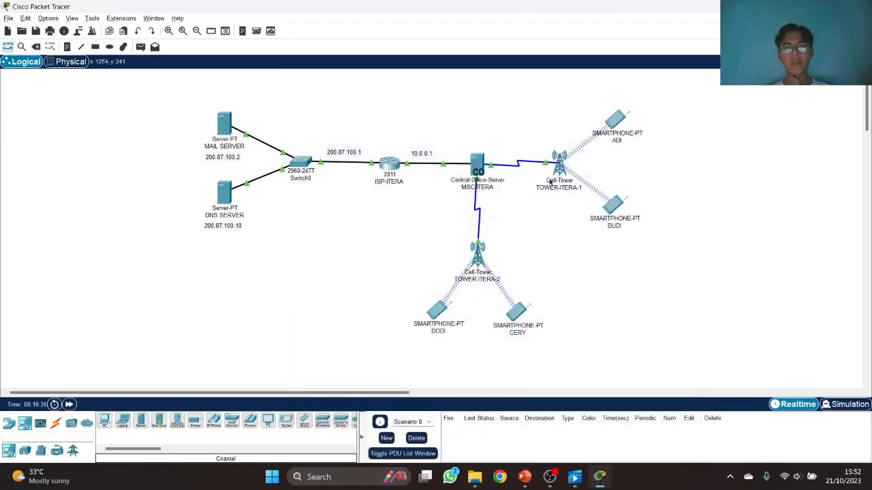
{"action": "mouse_move", "coordinate": [482, 165]}
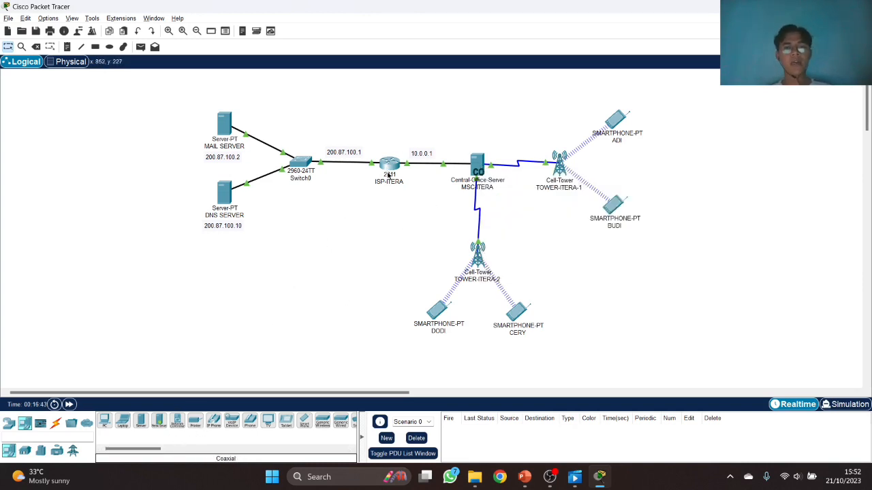
{"action": "mouse_move", "coordinate": [392, 172]}
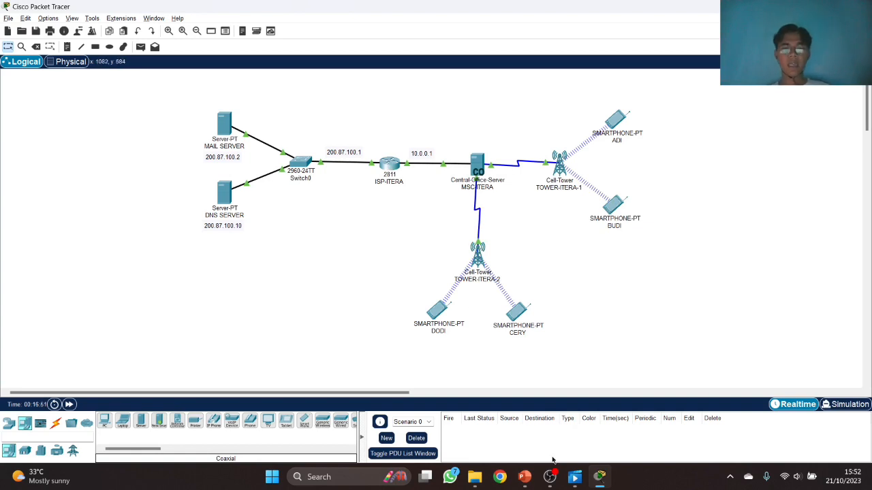
- Return to PowerPoint and scroll the thumbnail pane up to the Challenge 7 slide
{"action": "left_click", "coordinate": [524, 476]}
{"action": "scroll", "coordinate": [57, 272], "scroll_direction": "up", "scroll_amount": 10}
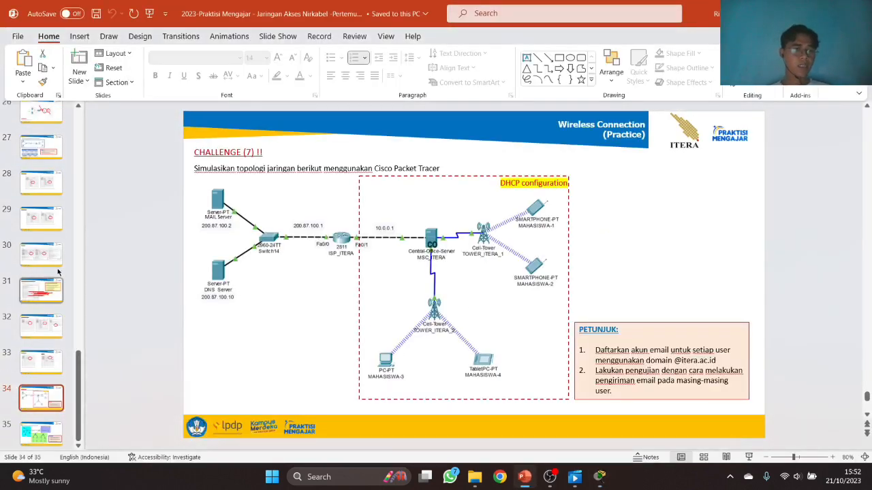
{"action": "scroll", "coordinate": [57, 272], "scroll_direction": "up", "scroll_amount": 6}
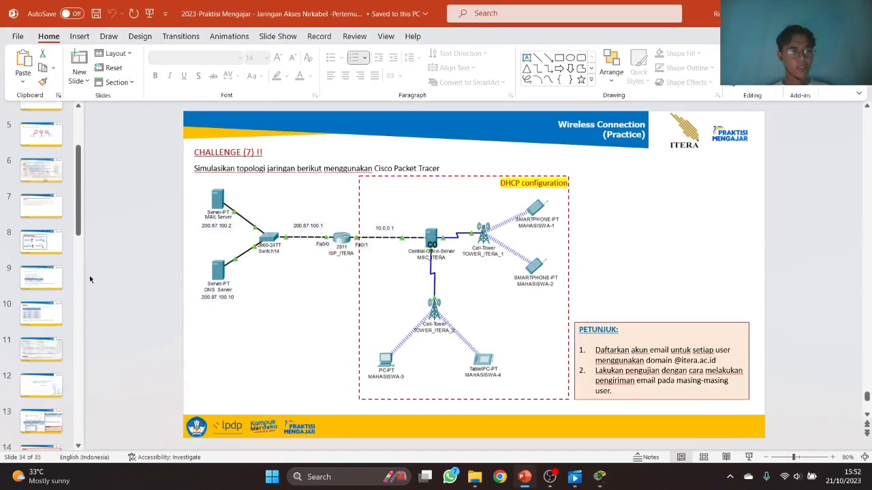